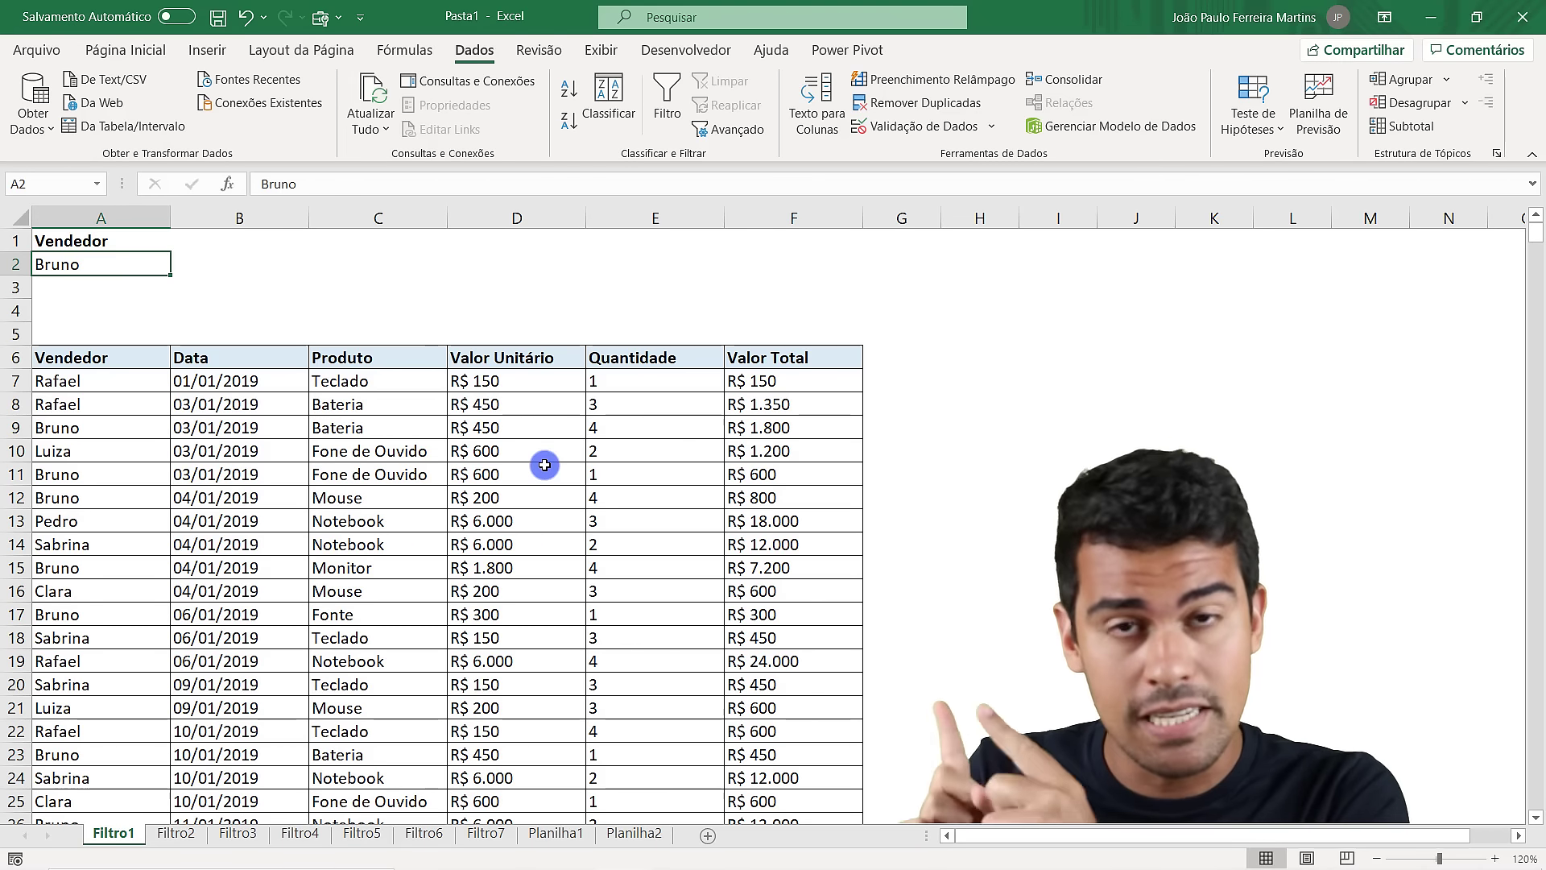
Look through the criteria and tables on the Filtro2, Filtro3 and following filter sheets, and return to Filtro1
key(ctrl+Page_Down)
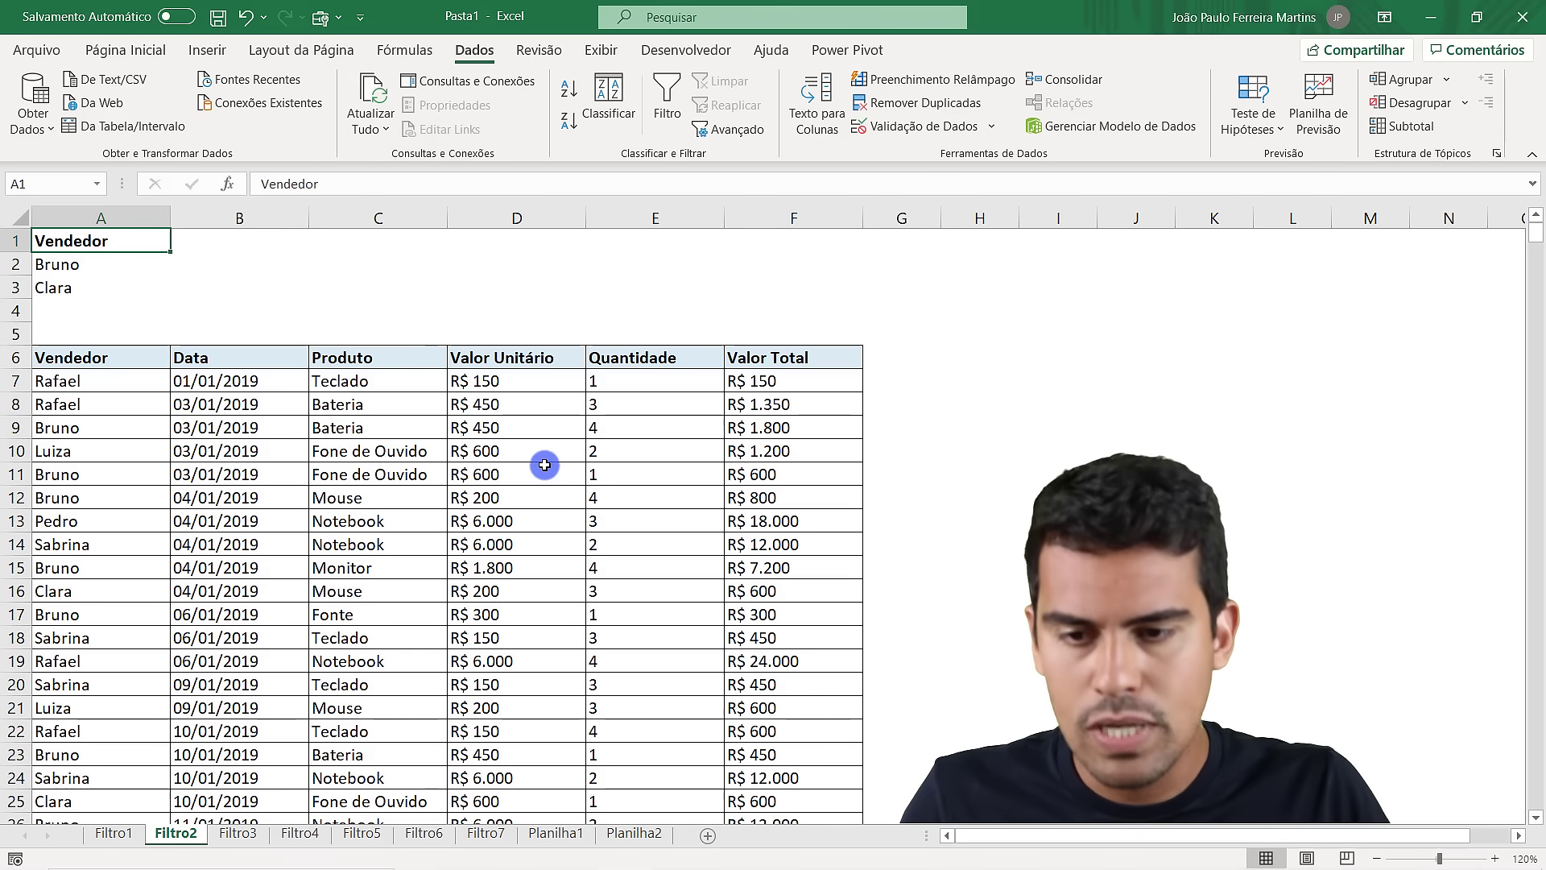
key(ctrl+Page_Down)
key(ctrl+Page_Down)
key(ctrl+Page_Down)
key(ctrl+Page_Up)
key(ctrl+Page_Up)
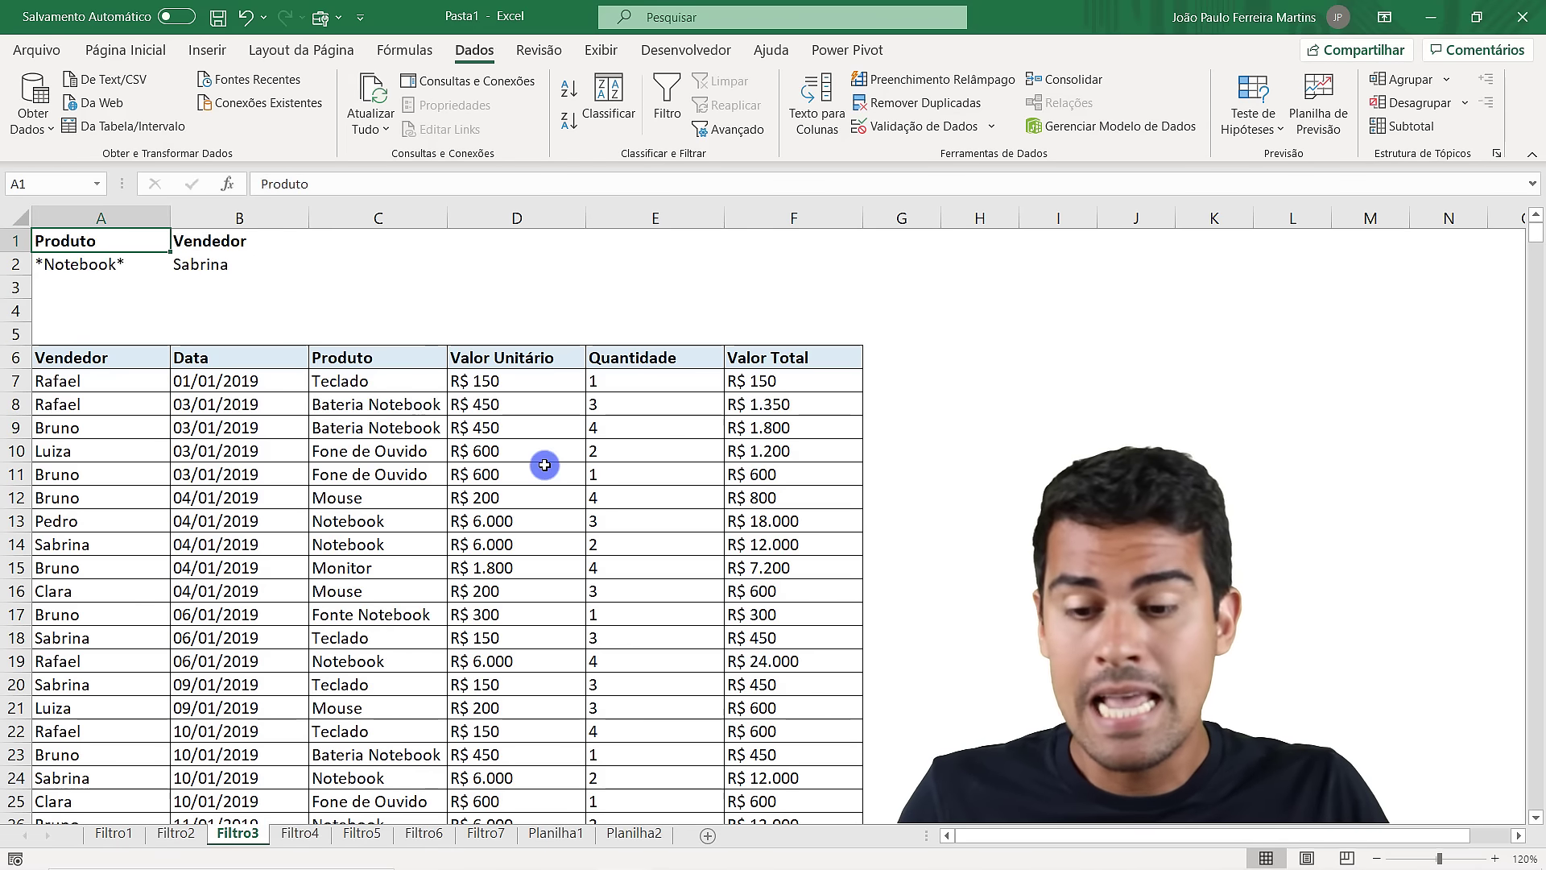
key(ctrl+Page_Up)
key(ctrl+Page_Up)
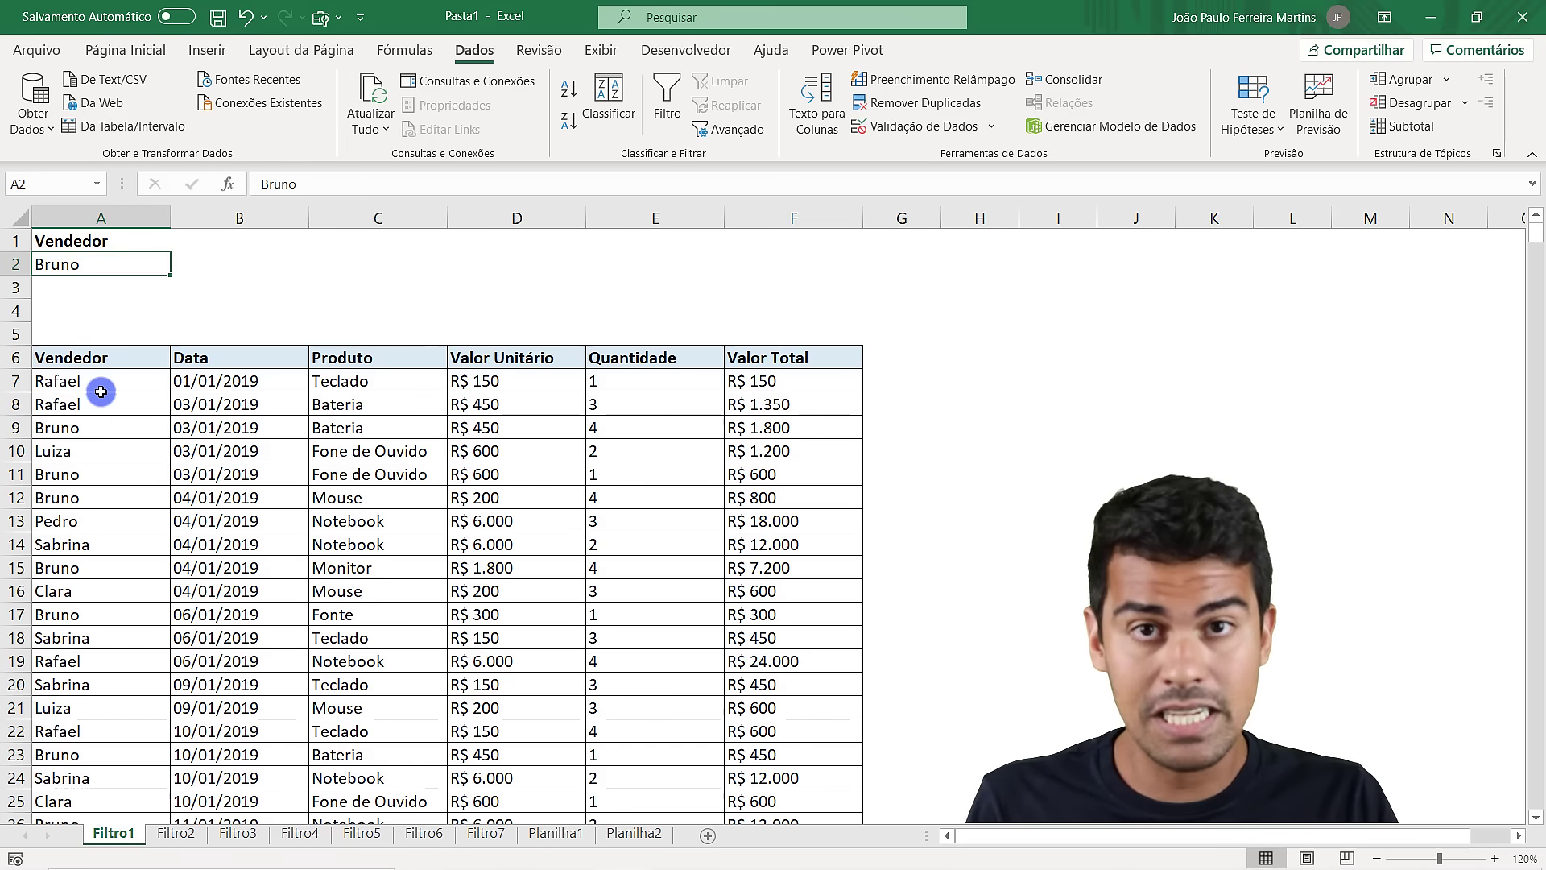
Examine the Vendedor entries and the date range from the first to the last row of the Data column
drag(102, 371, 114, 587)
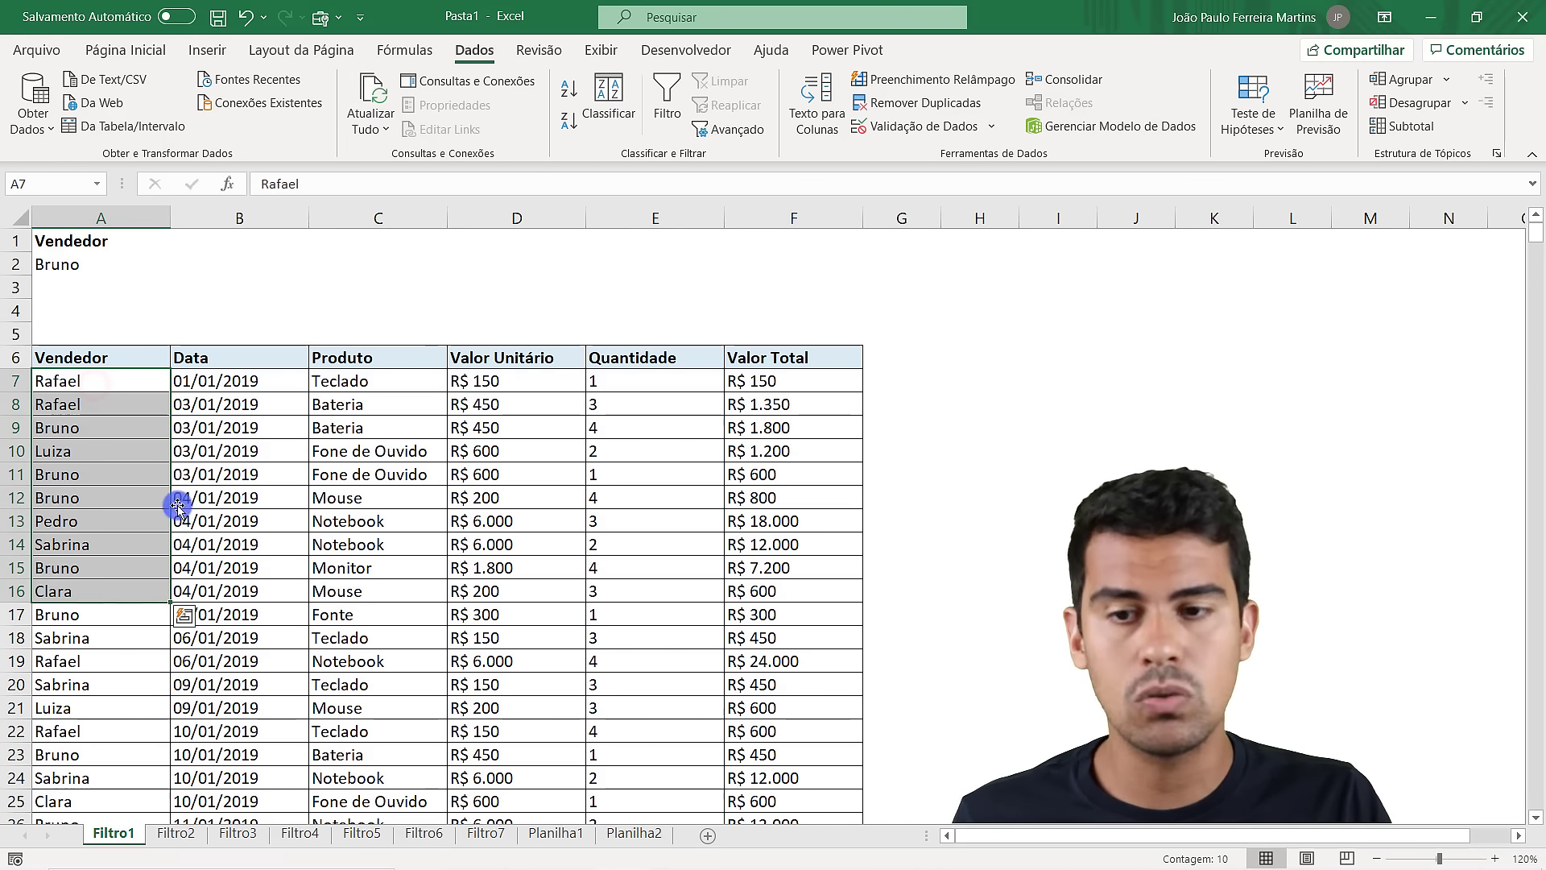
click(259, 450)
click(235, 384)
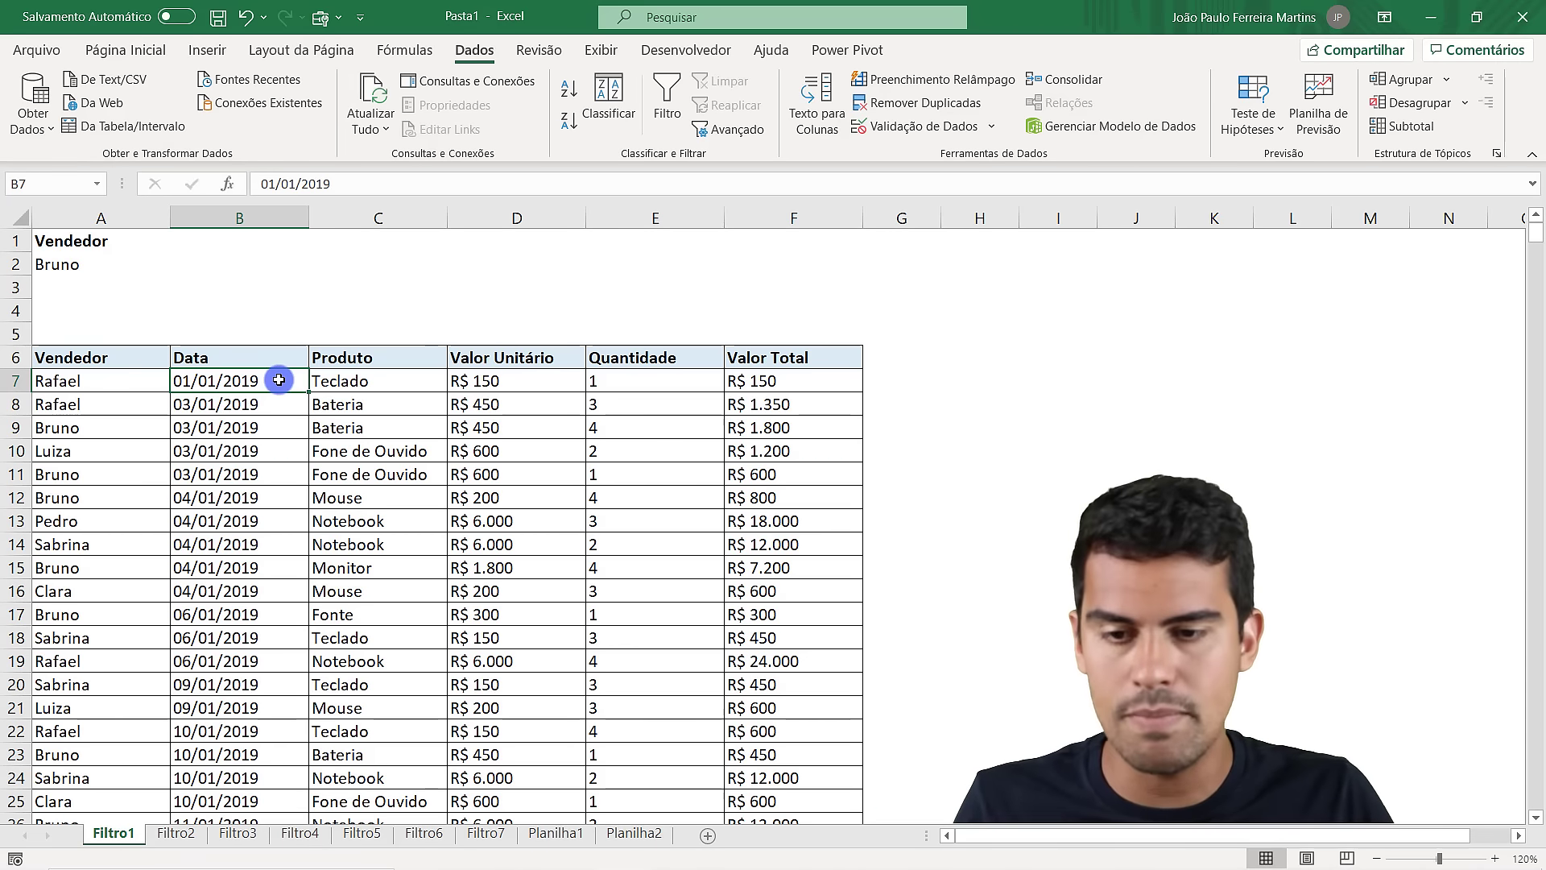
key(ctrl+Down)
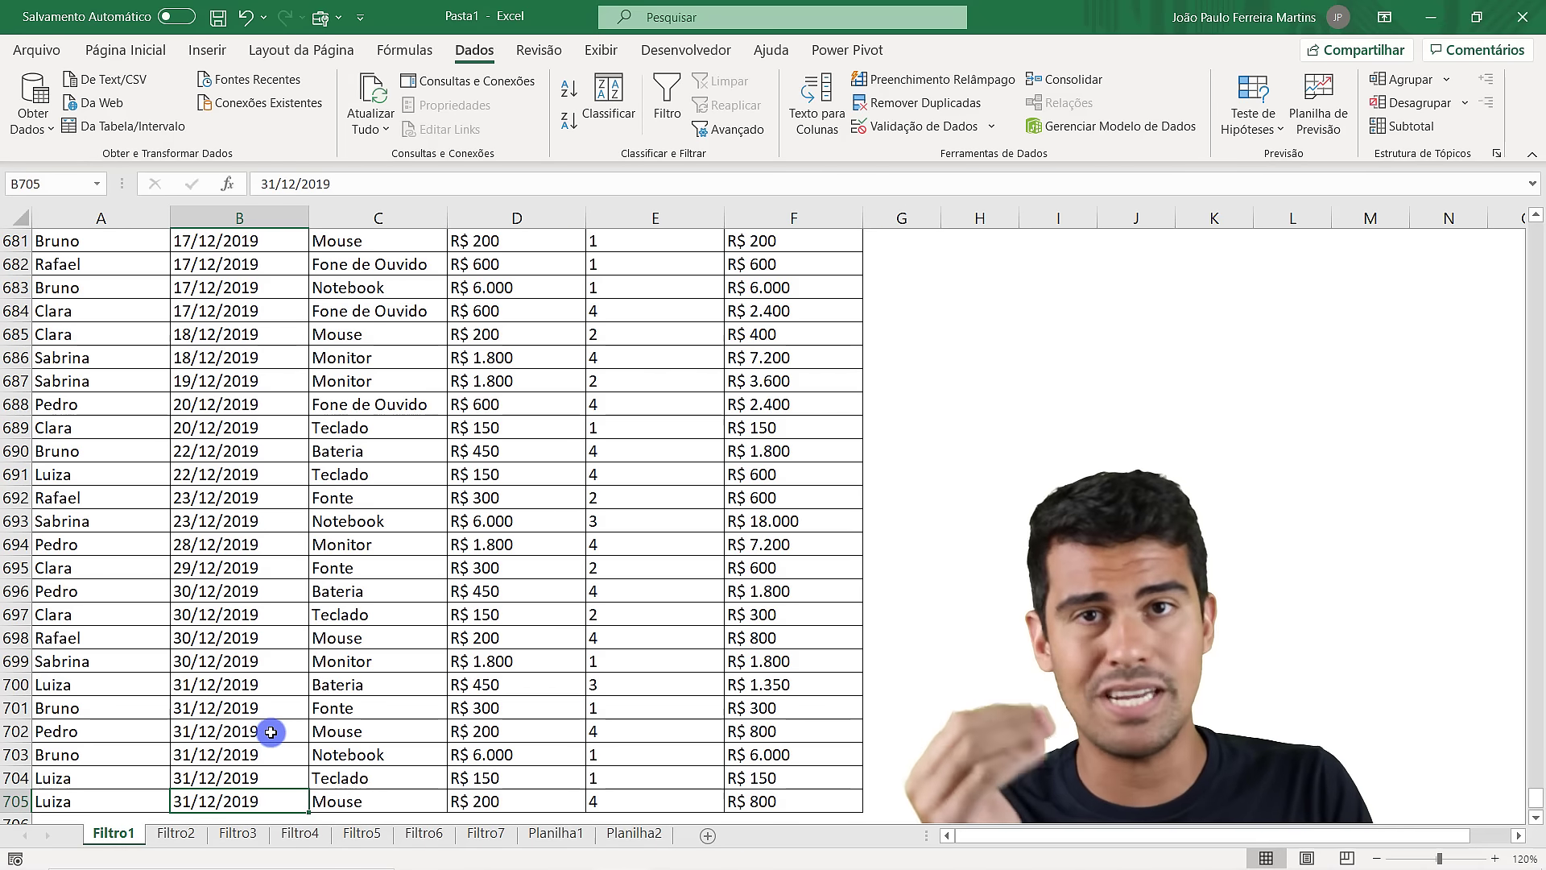
key(ctrl+Up)
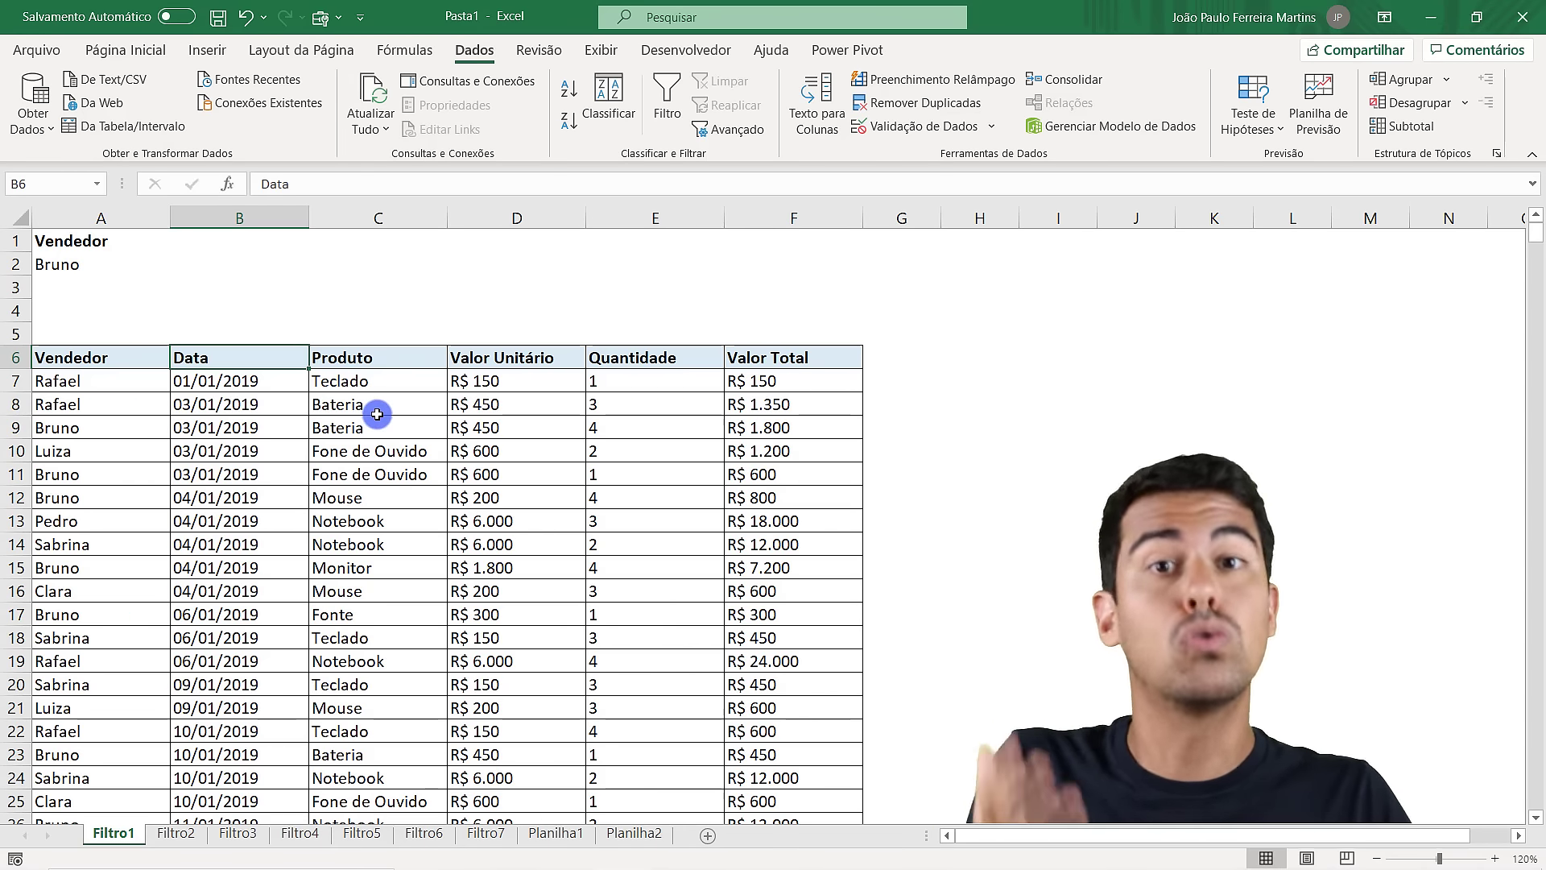
Examine the entries in the Produto column and compare the first products with their values in the Valor Unitário column
click(397, 383)
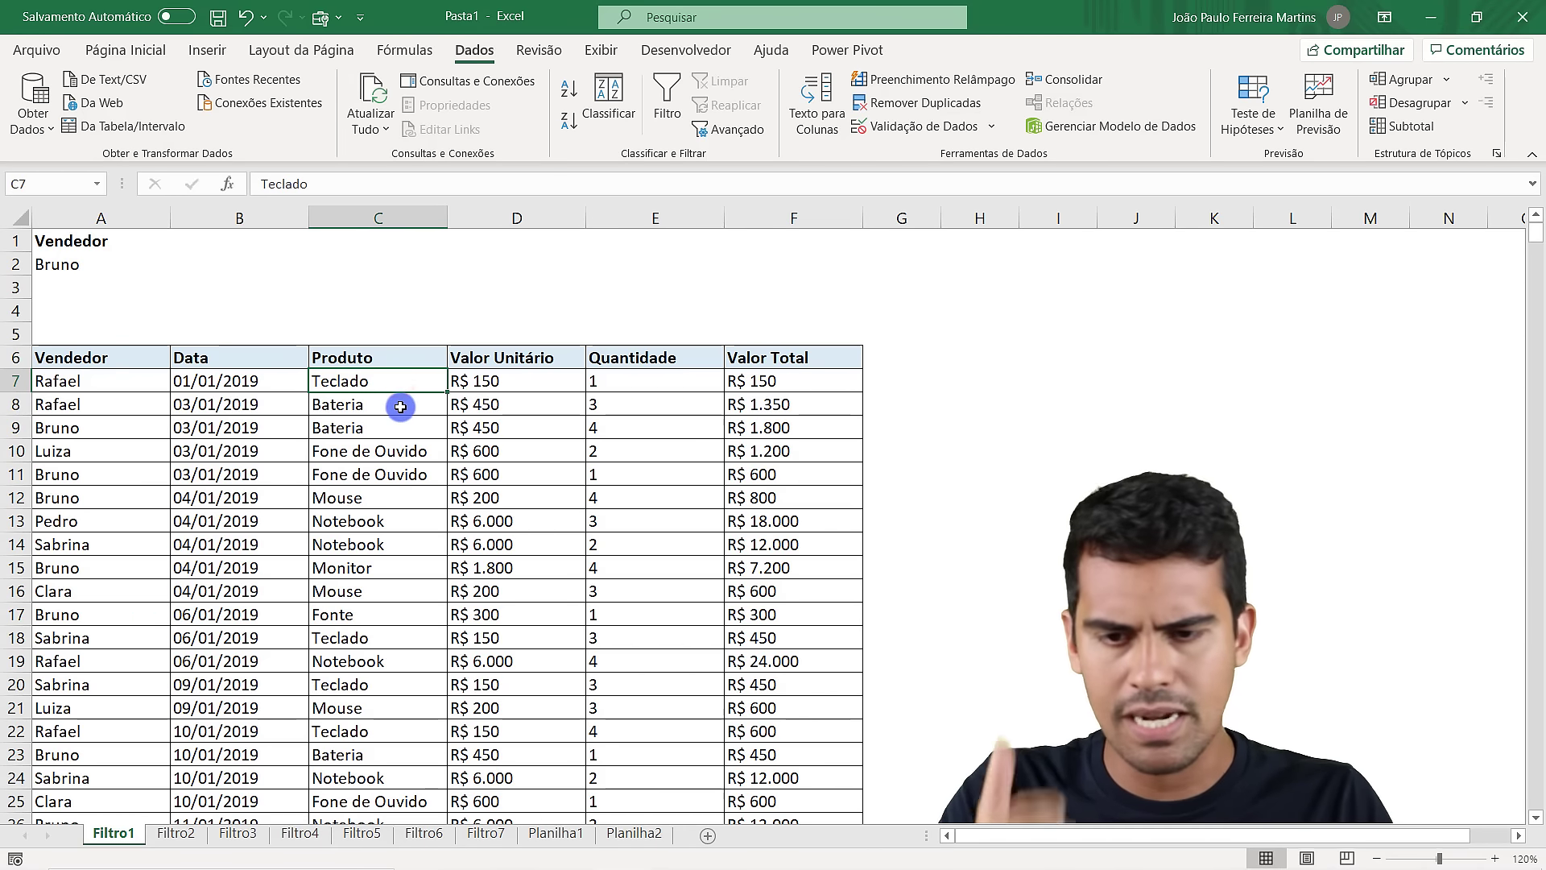
click(400, 407)
click(394, 449)
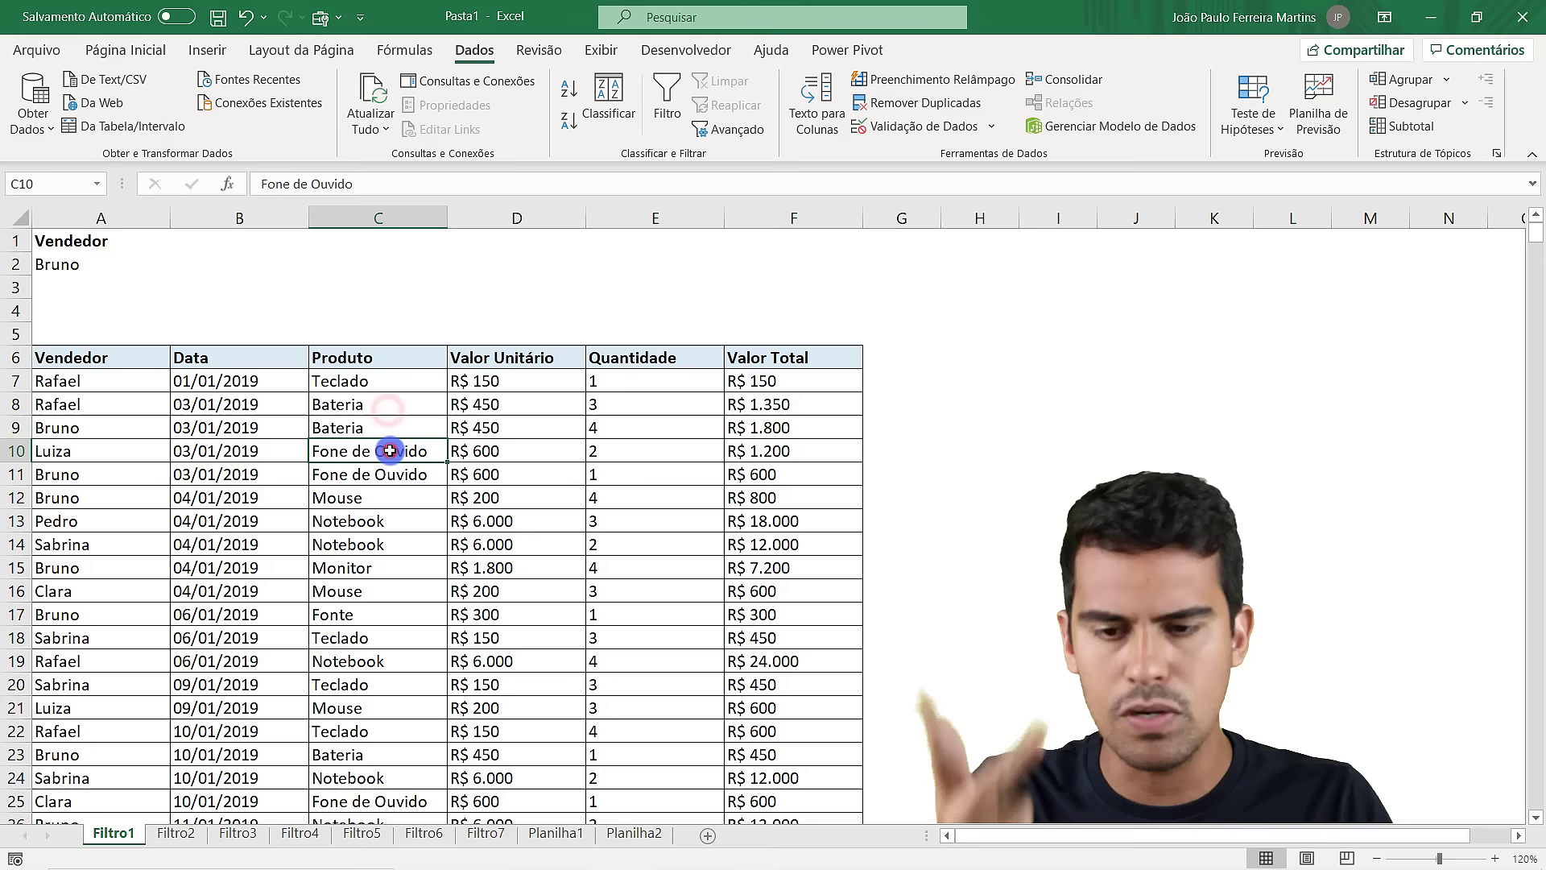
click(389, 500)
click(388, 523)
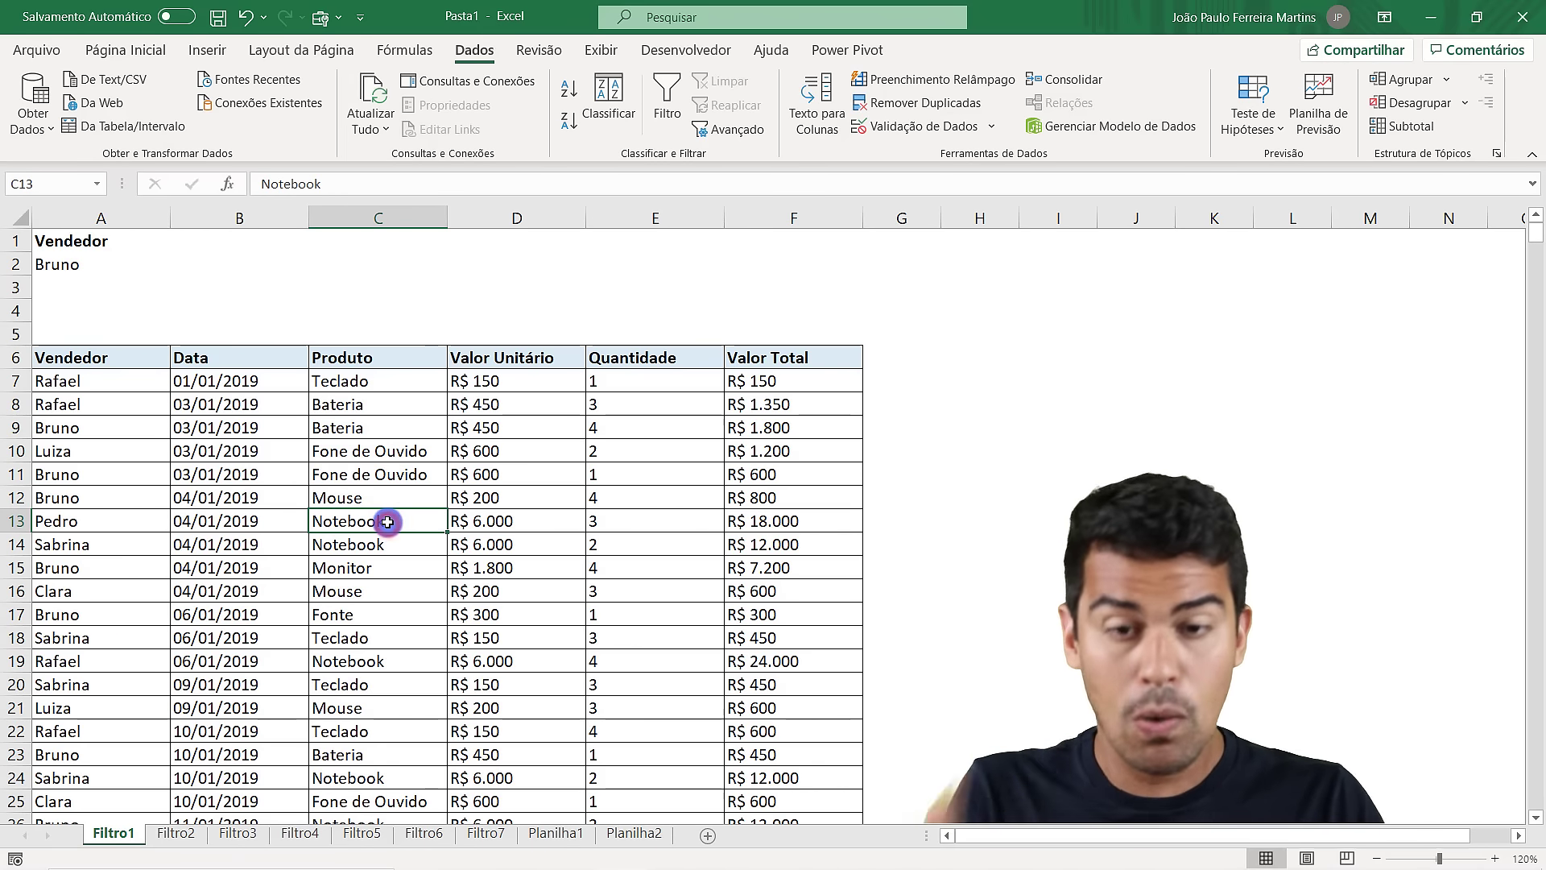
click(513, 403)
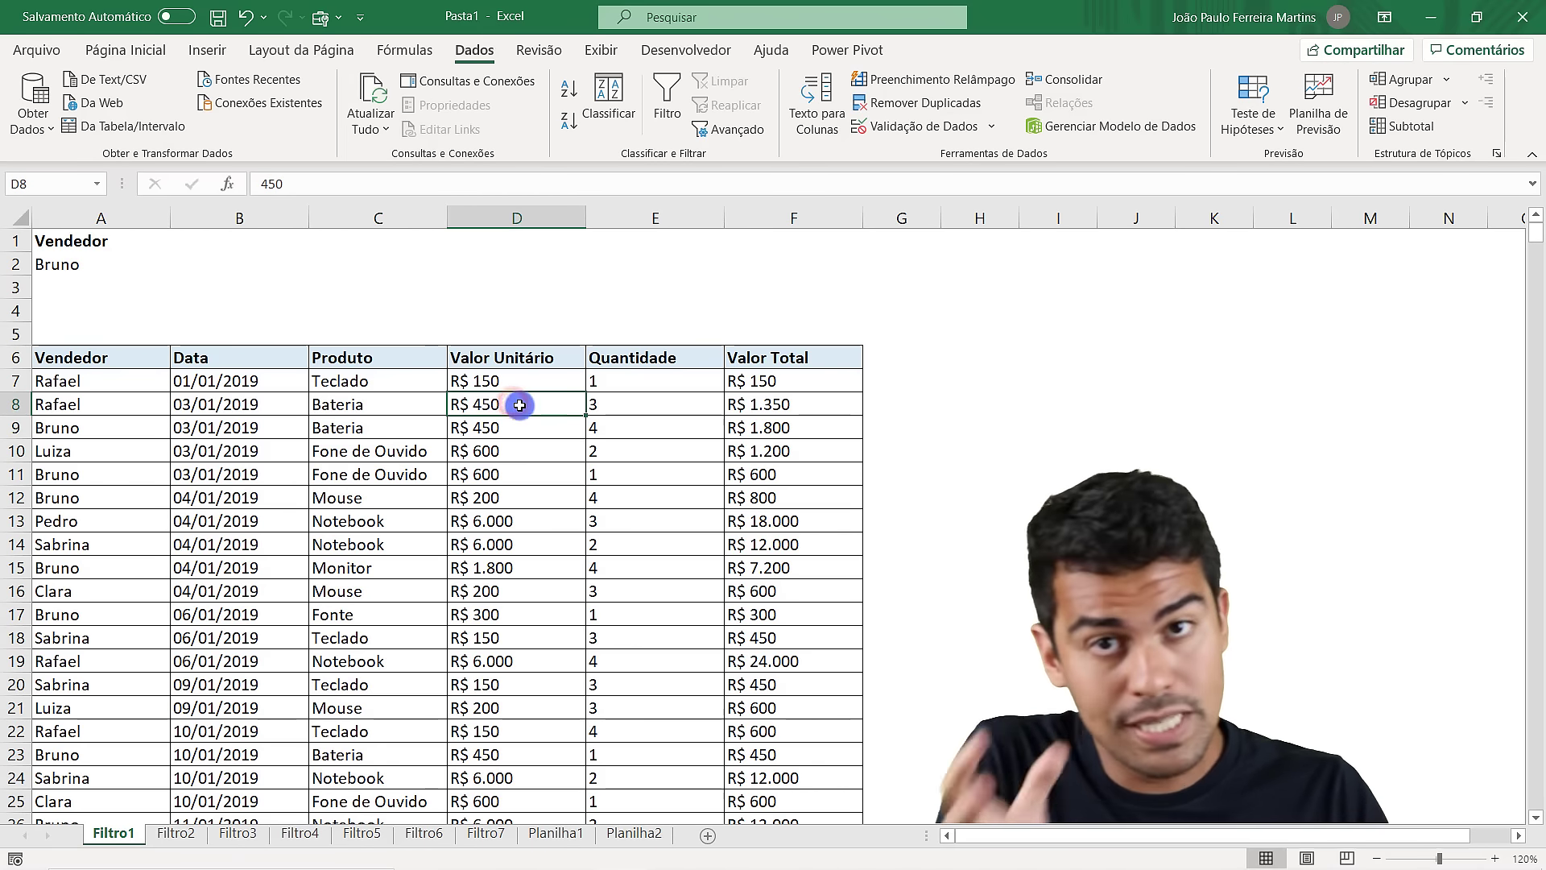
click(412, 380)
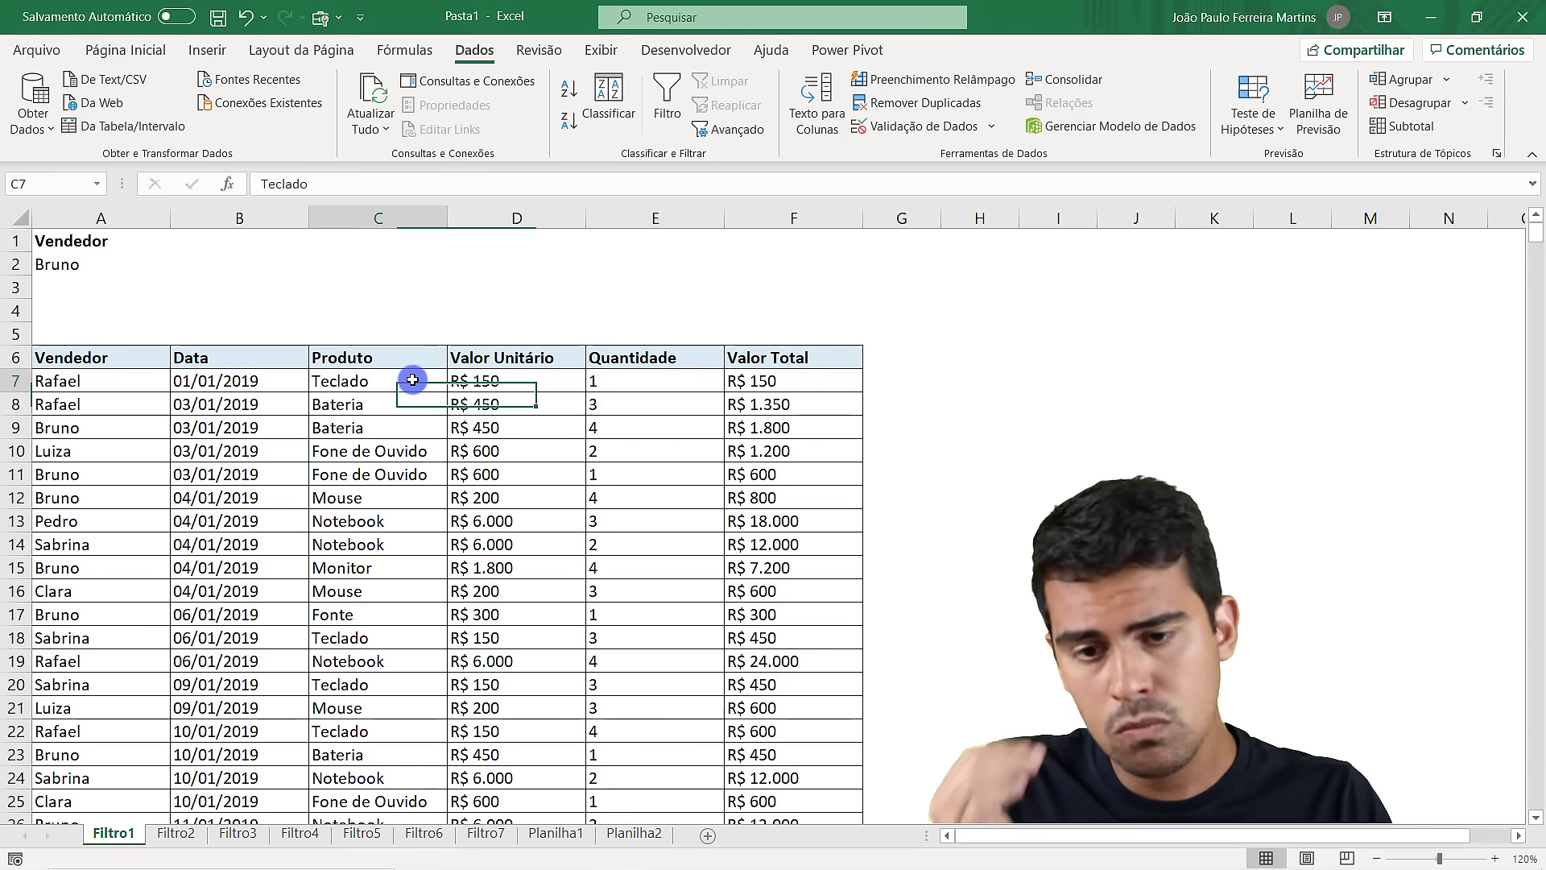
click(522, 382)
click(400, 409)
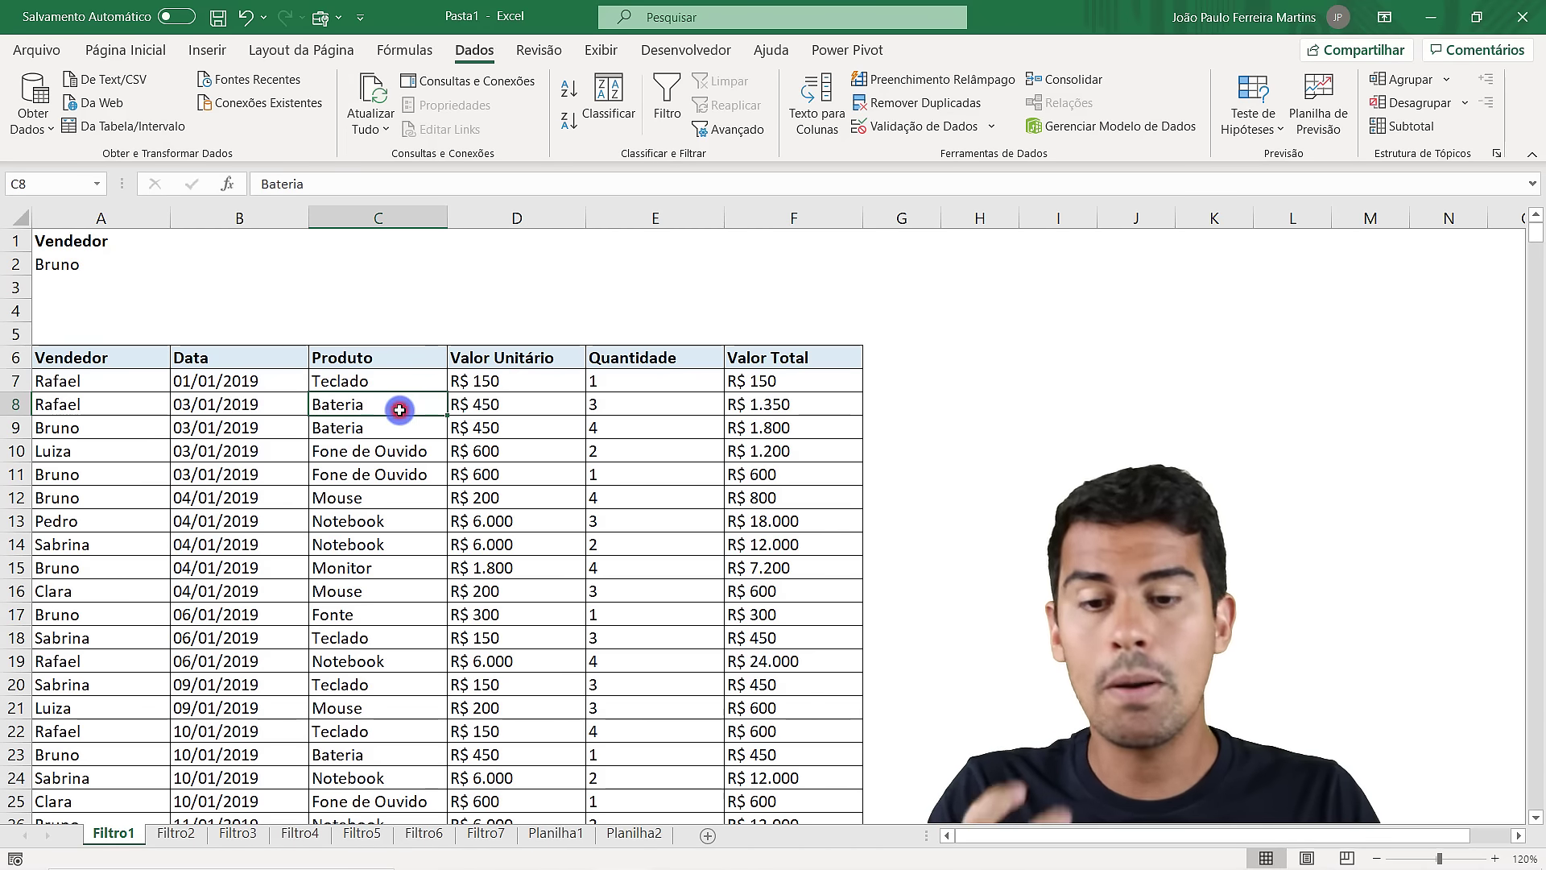
click(512, 403)
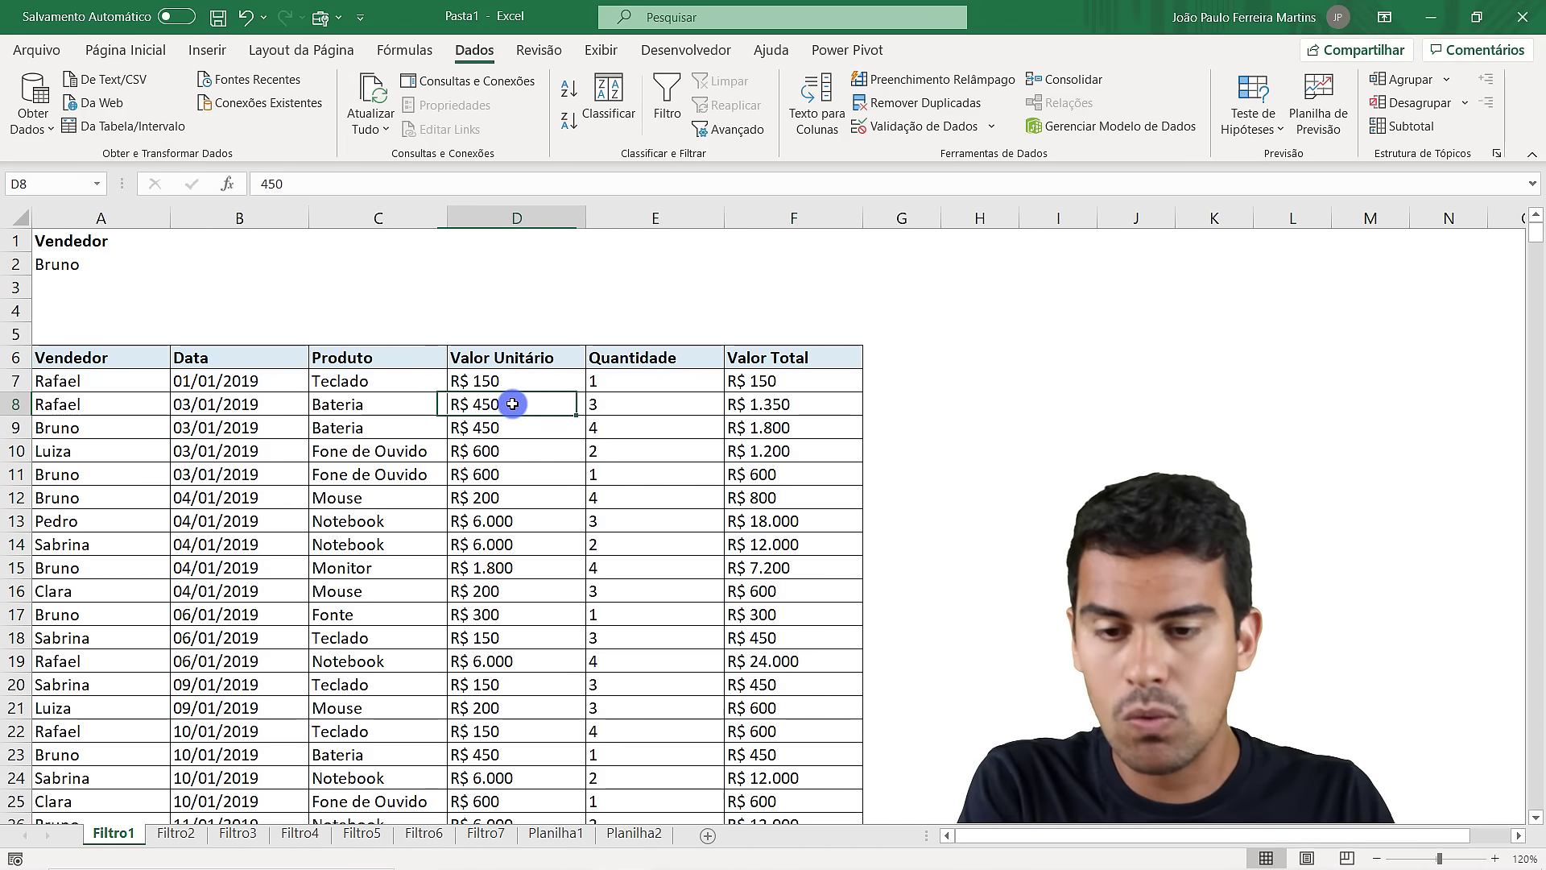
Examine the first Quantidade values and inspect the Valor Total formula in cell F7 without changing it
click(634, 373)
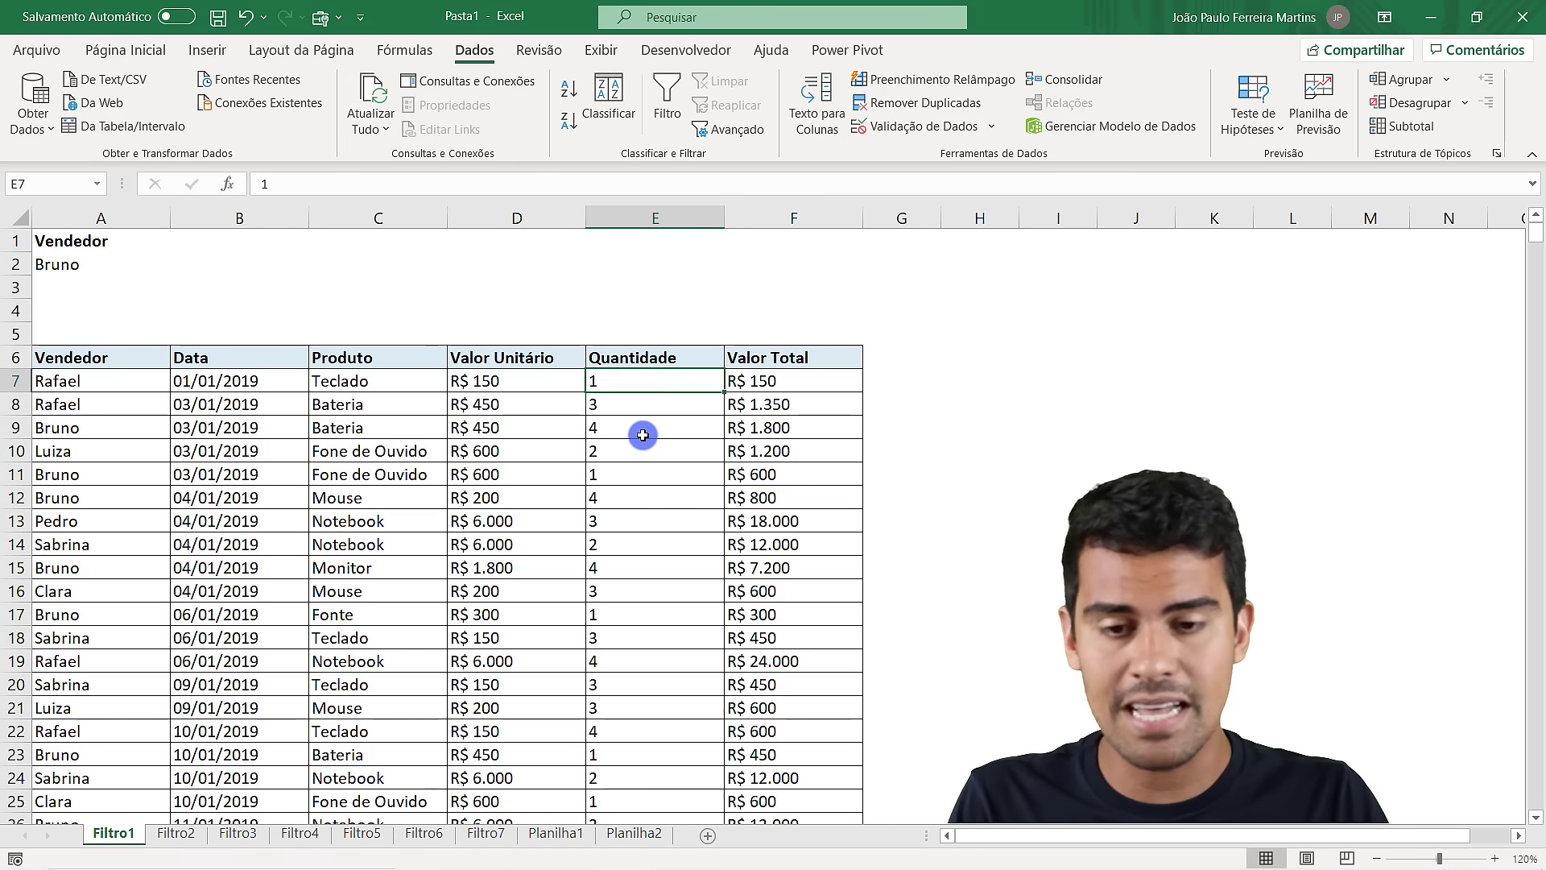
click(609, 399)
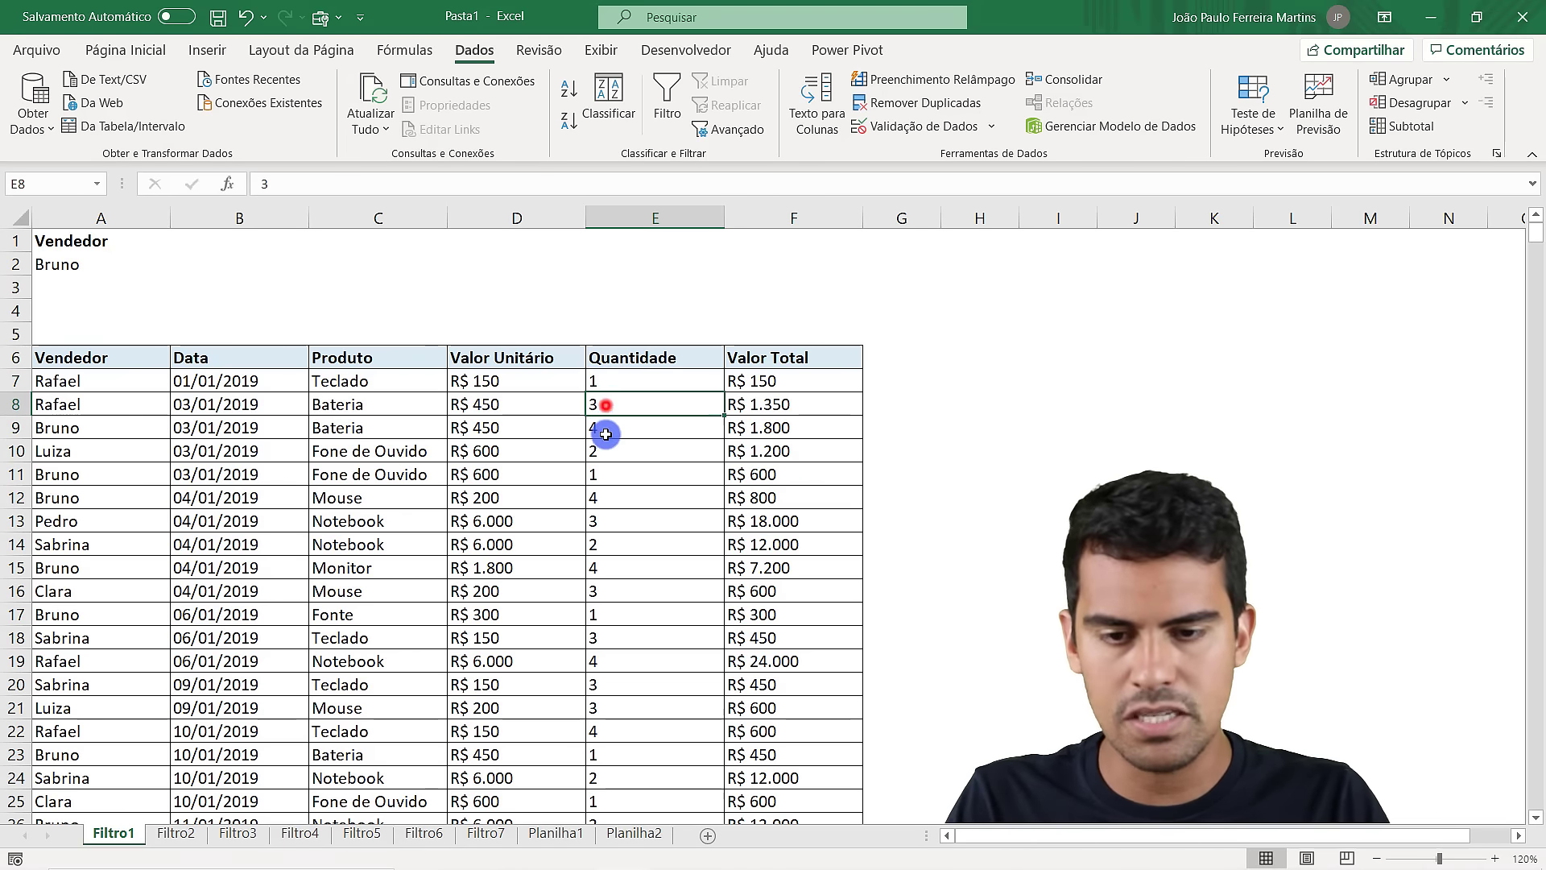
click(608, 428)
click(610, 453)
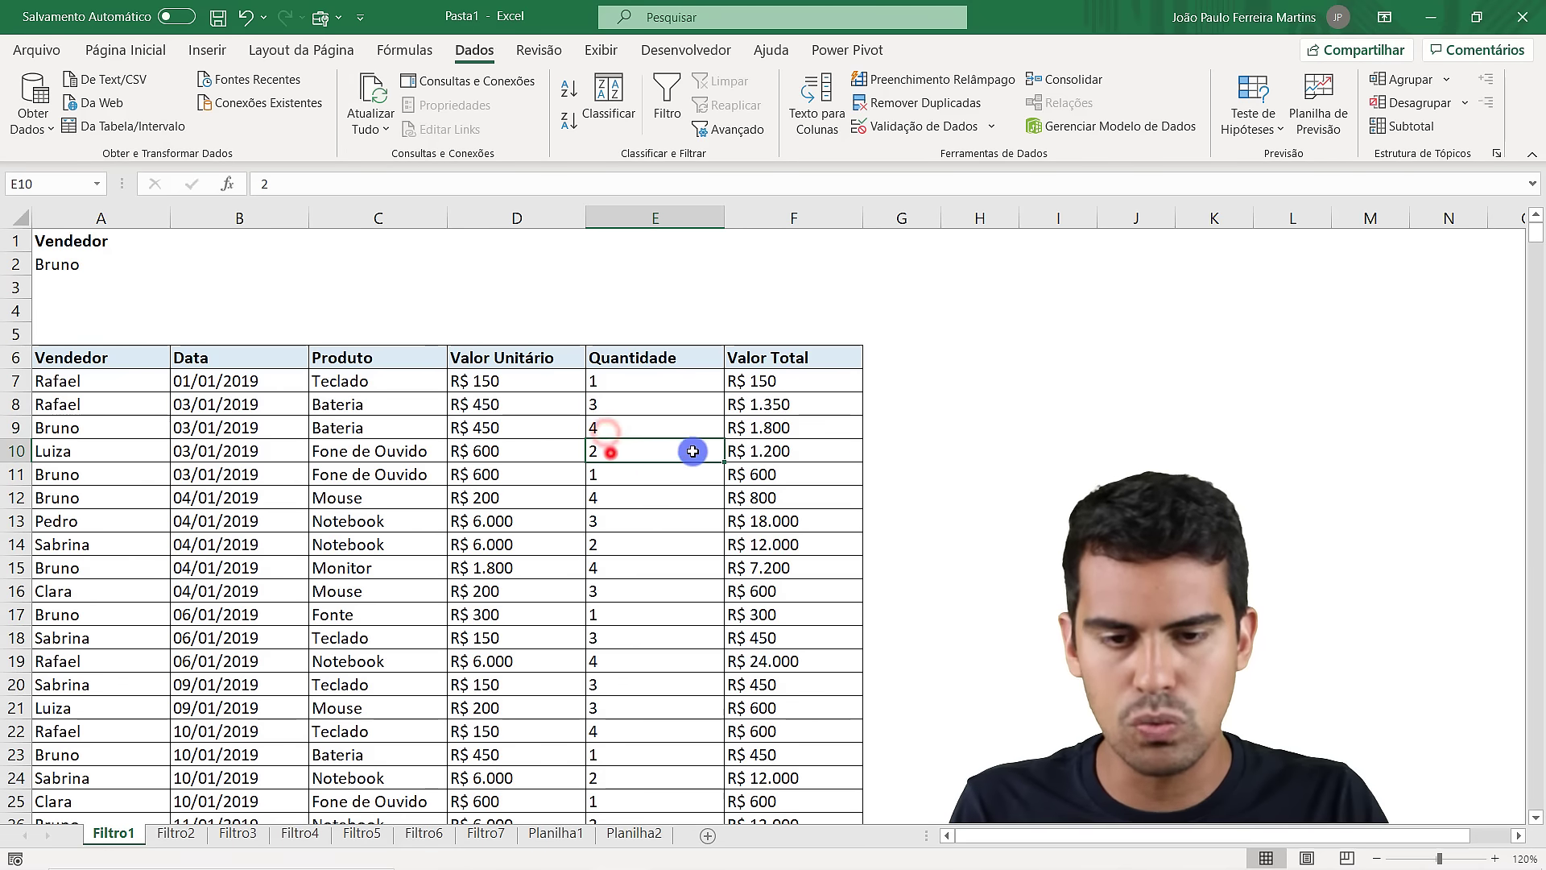
click(772, 381)
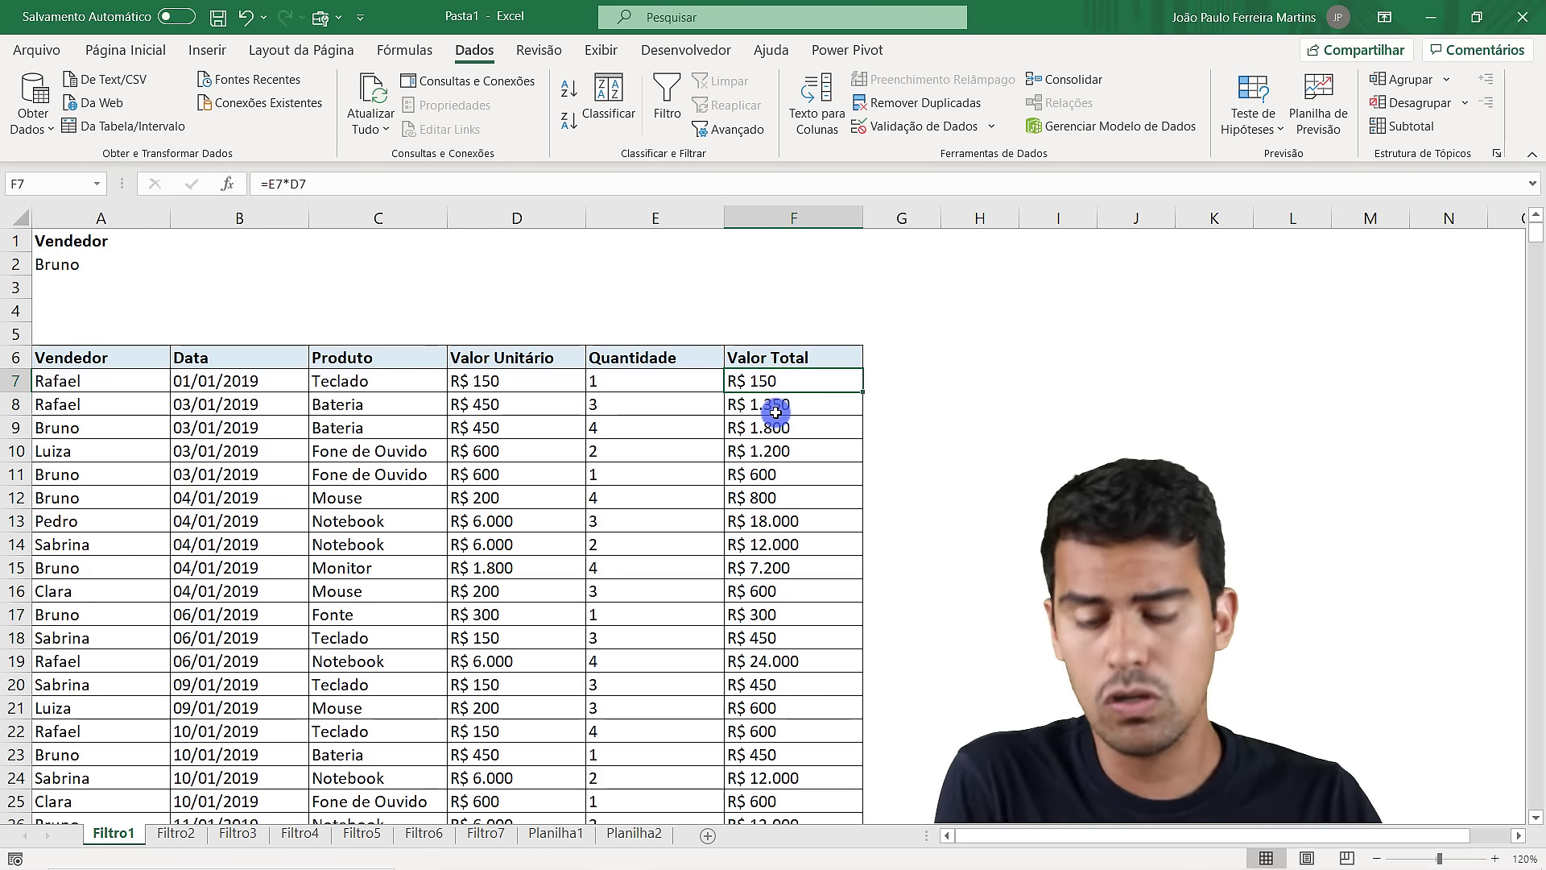
key(F2)
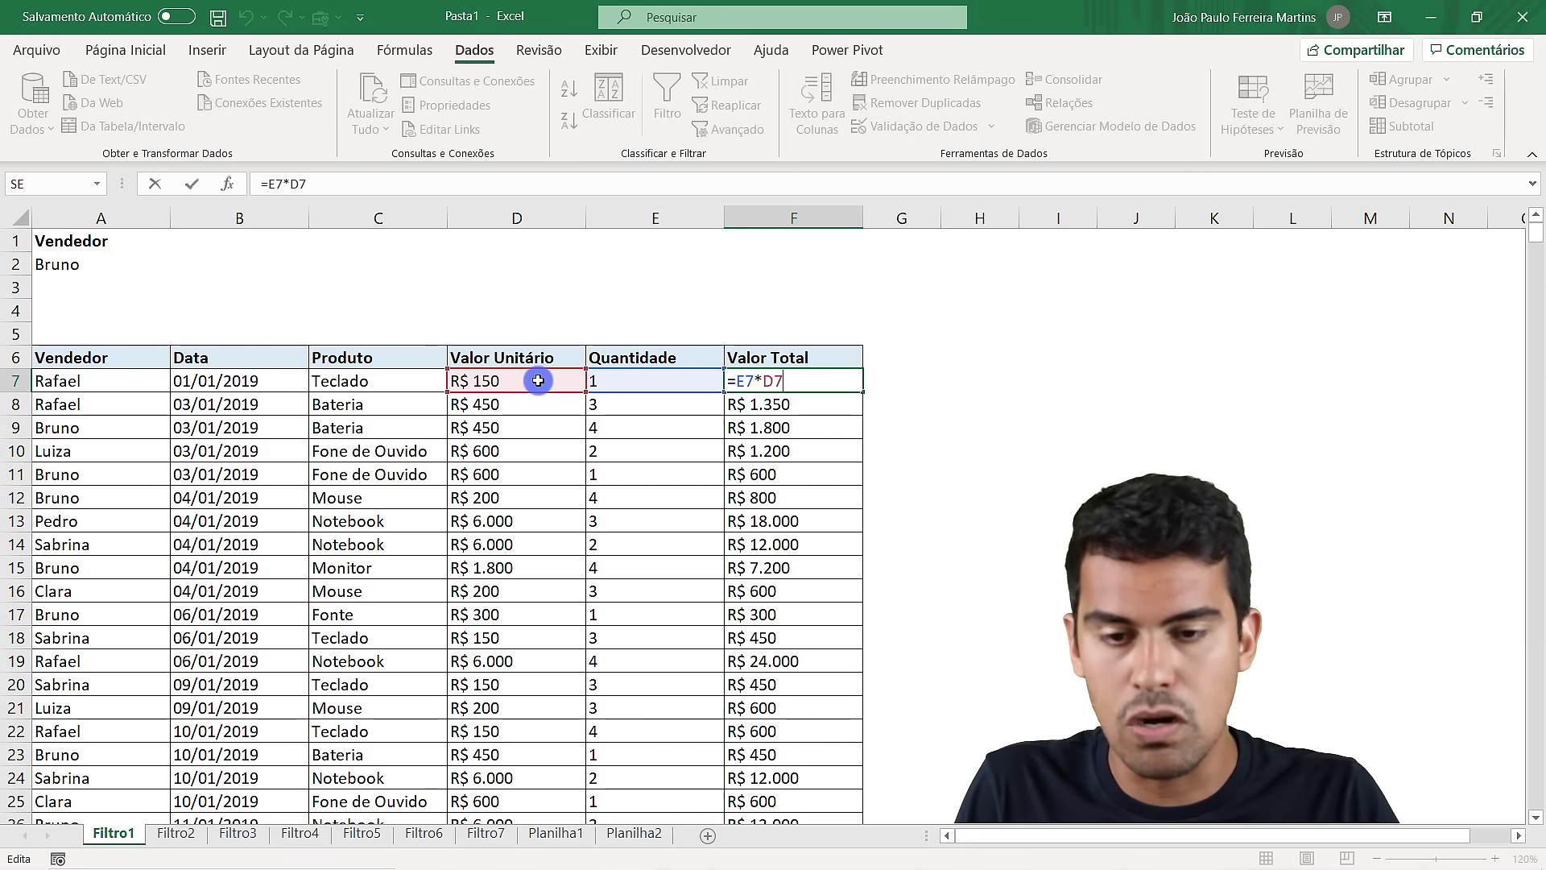
key(ctrl+Return)
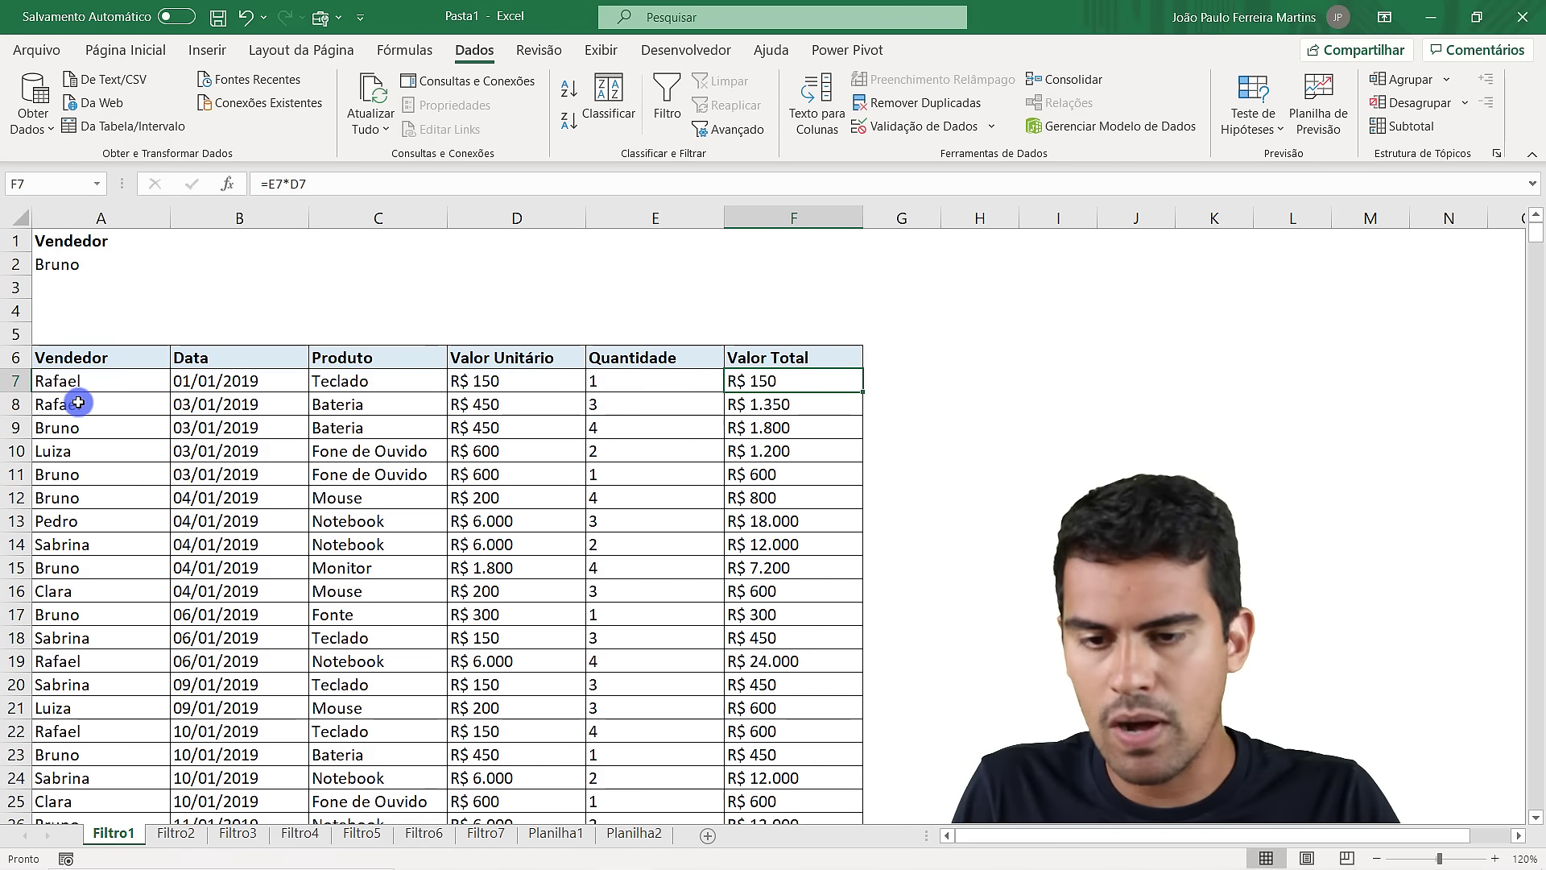
Review the row 8 sale from Vendedor through Quantidade and inspect its Valor Total formula in F8 without changing it
click(104, 410)
click(224, 405)
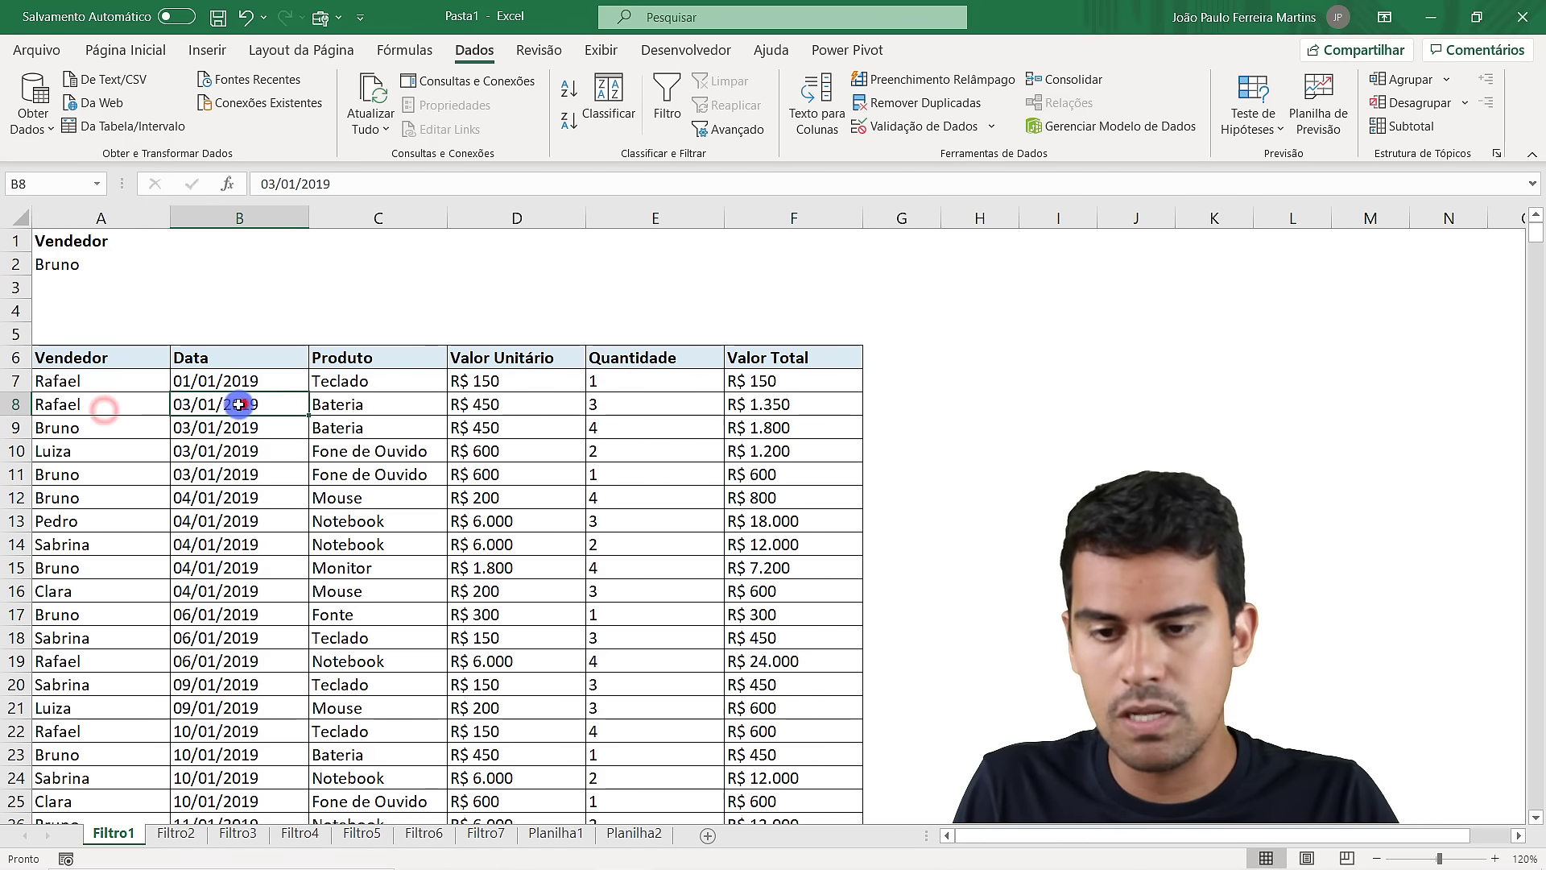
click(350, 407)
click(492, 405)
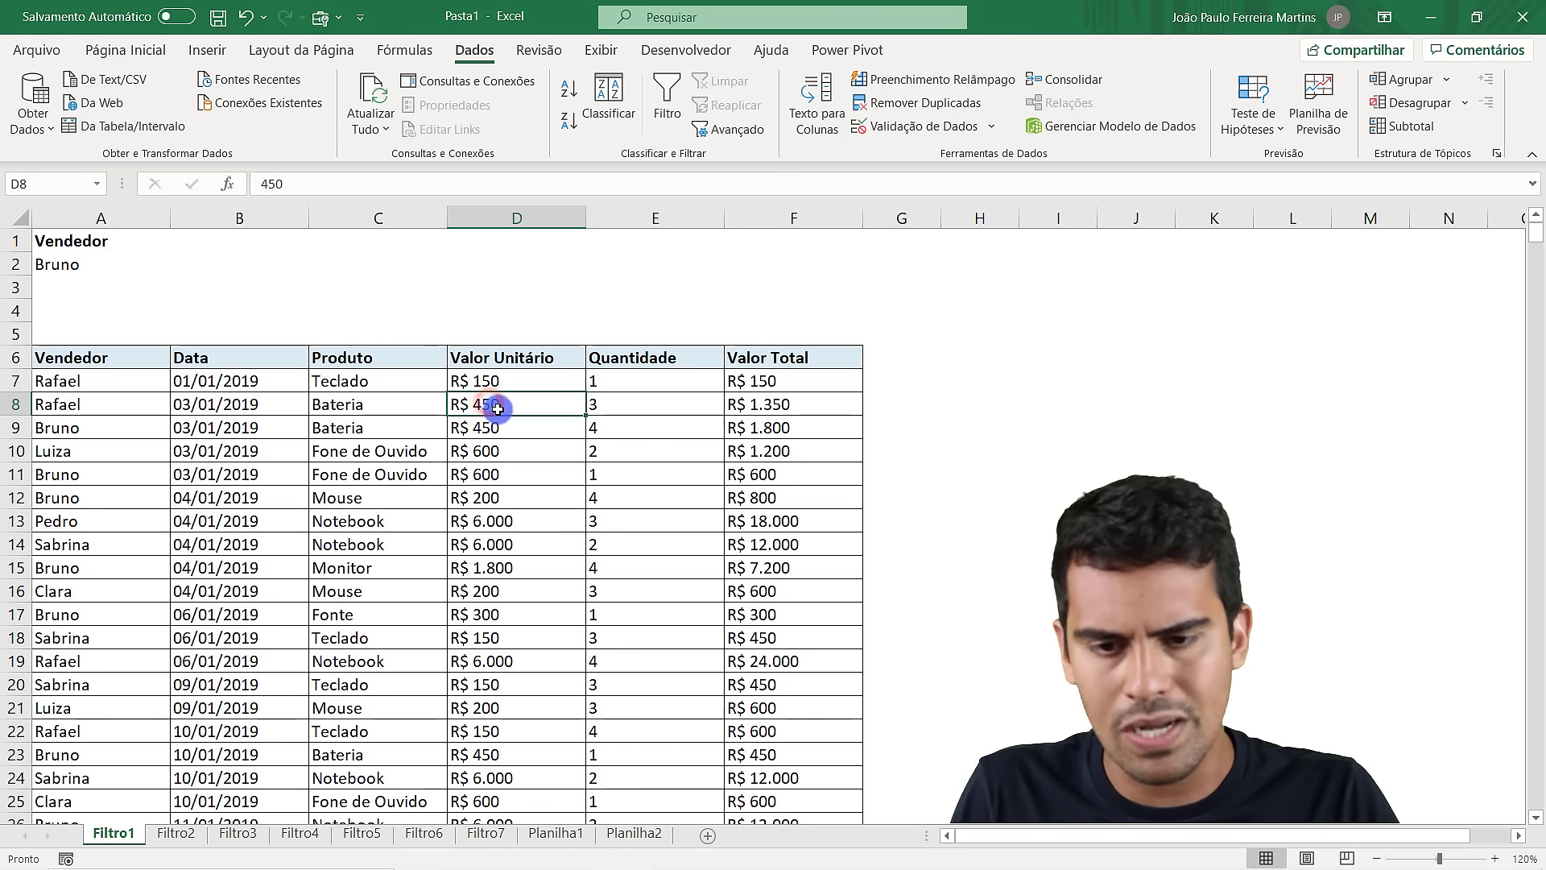
click(673, 411)
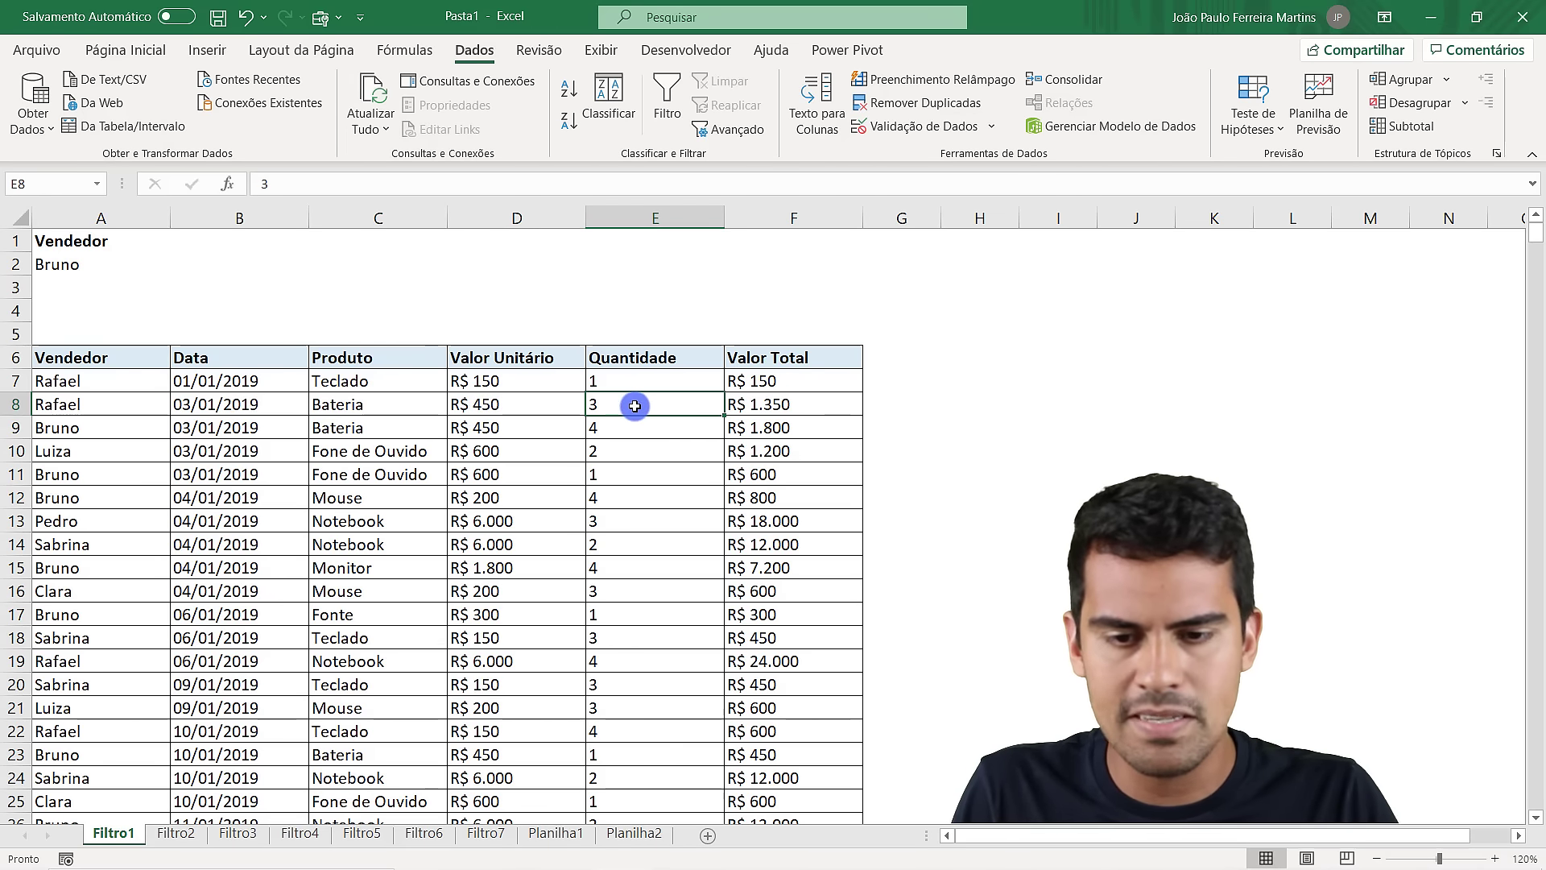
click(799, 406)
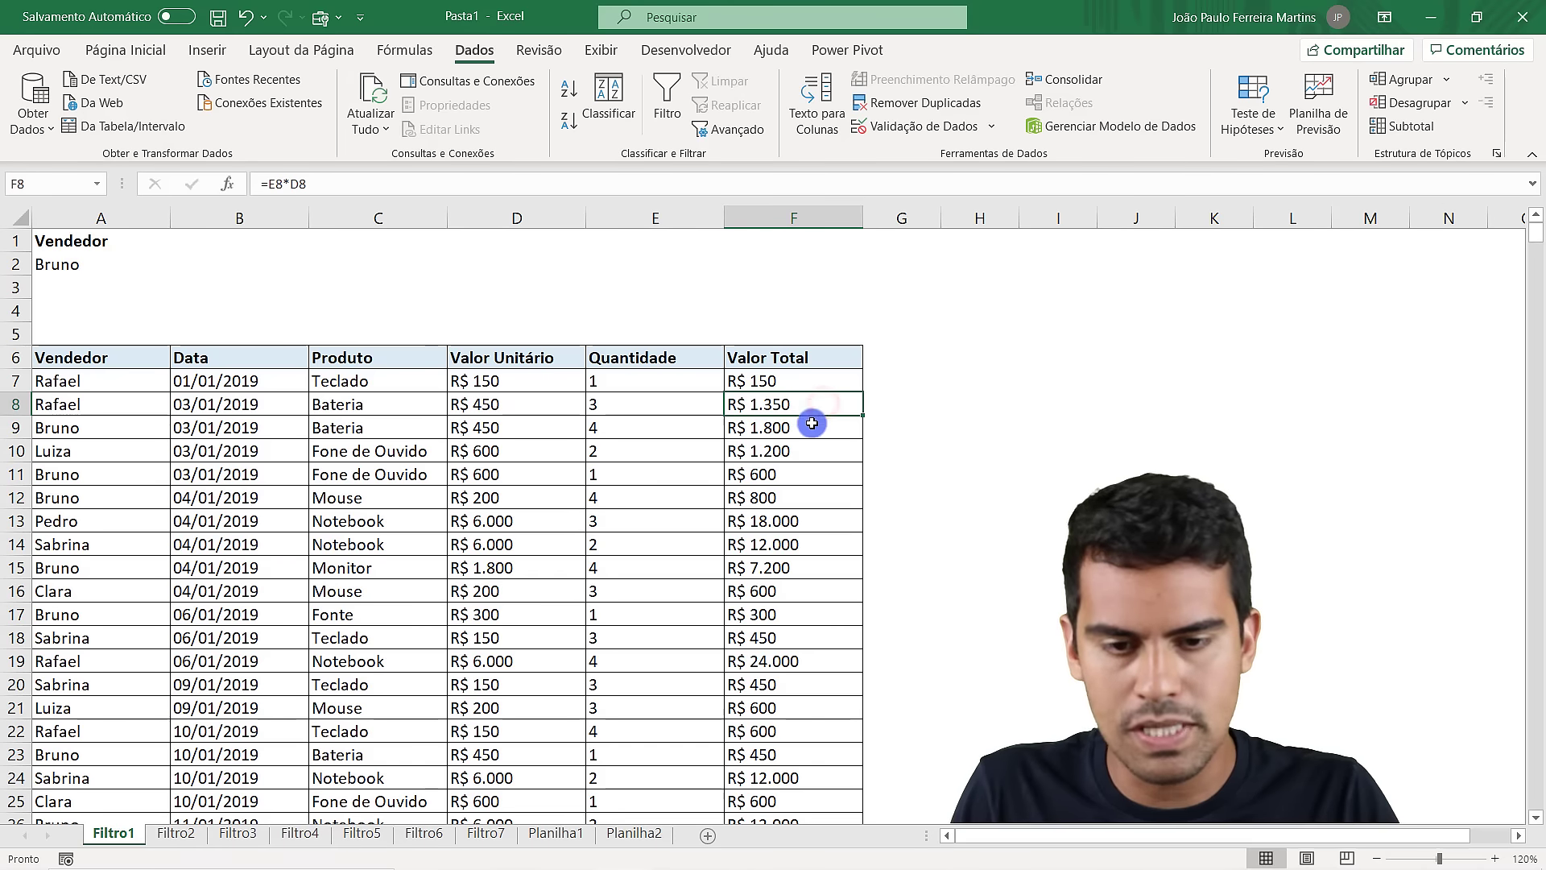
key(F2)
key(Escape)
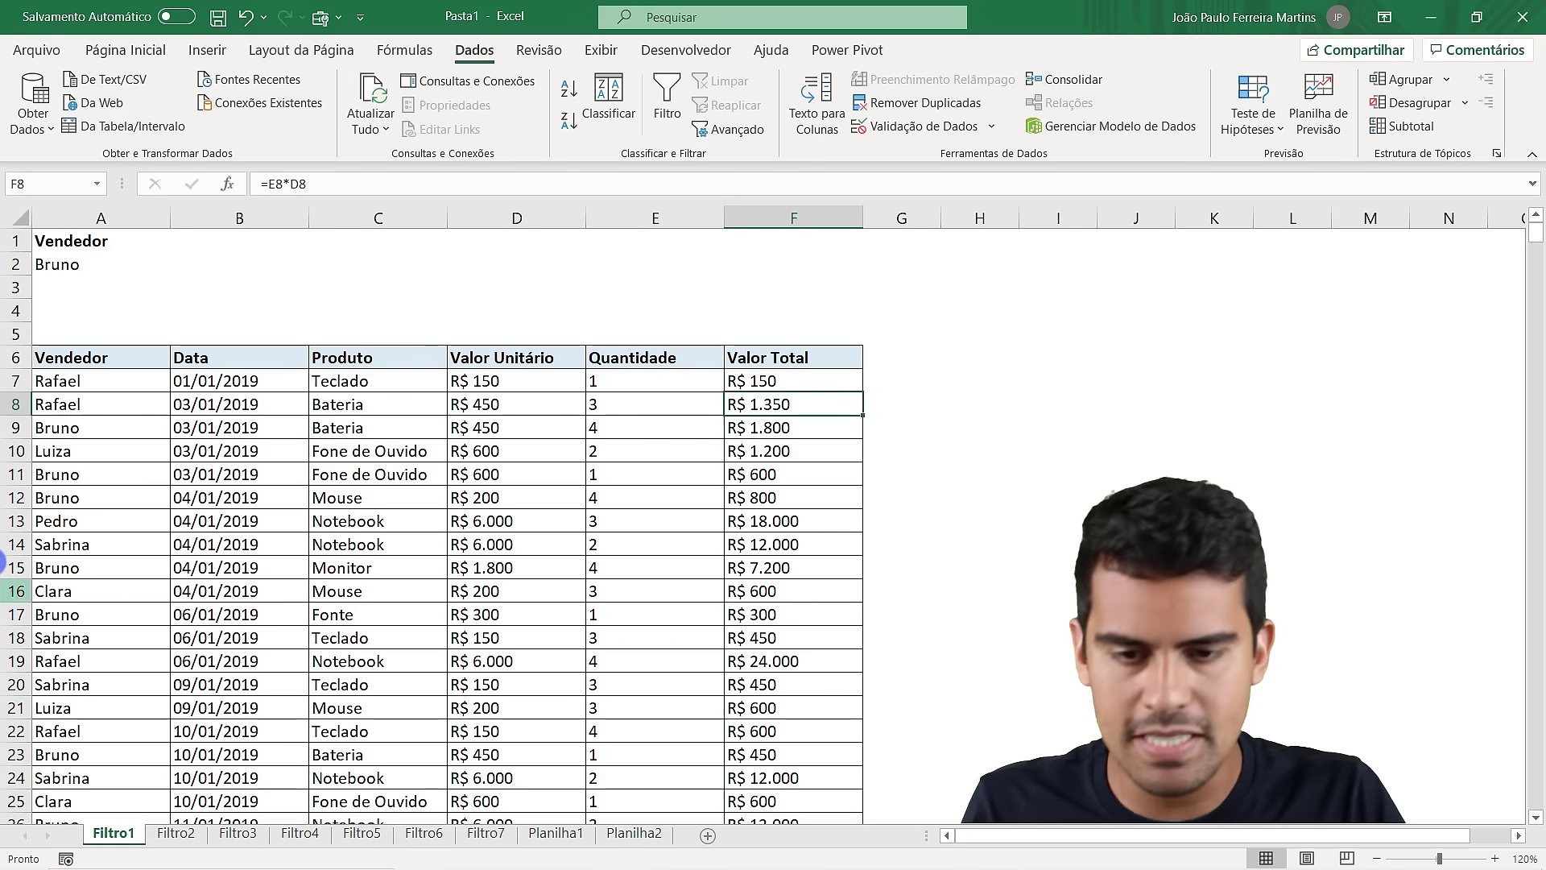
Turn on filtering for the sales table's header row, A6:F6
drag(107, 355, 757, 357)
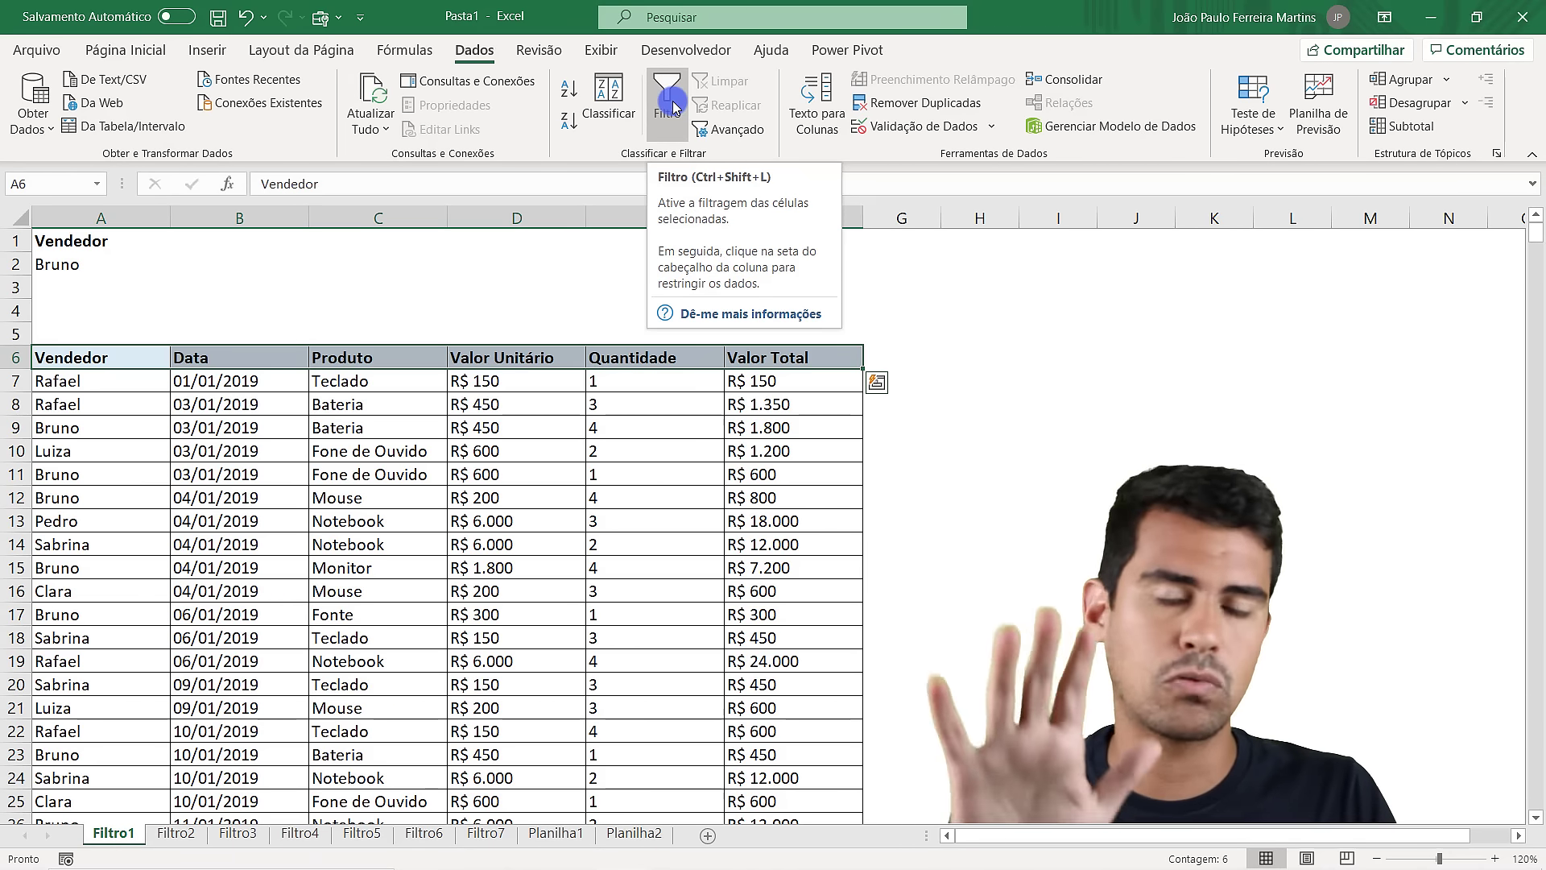
click(671, 103)
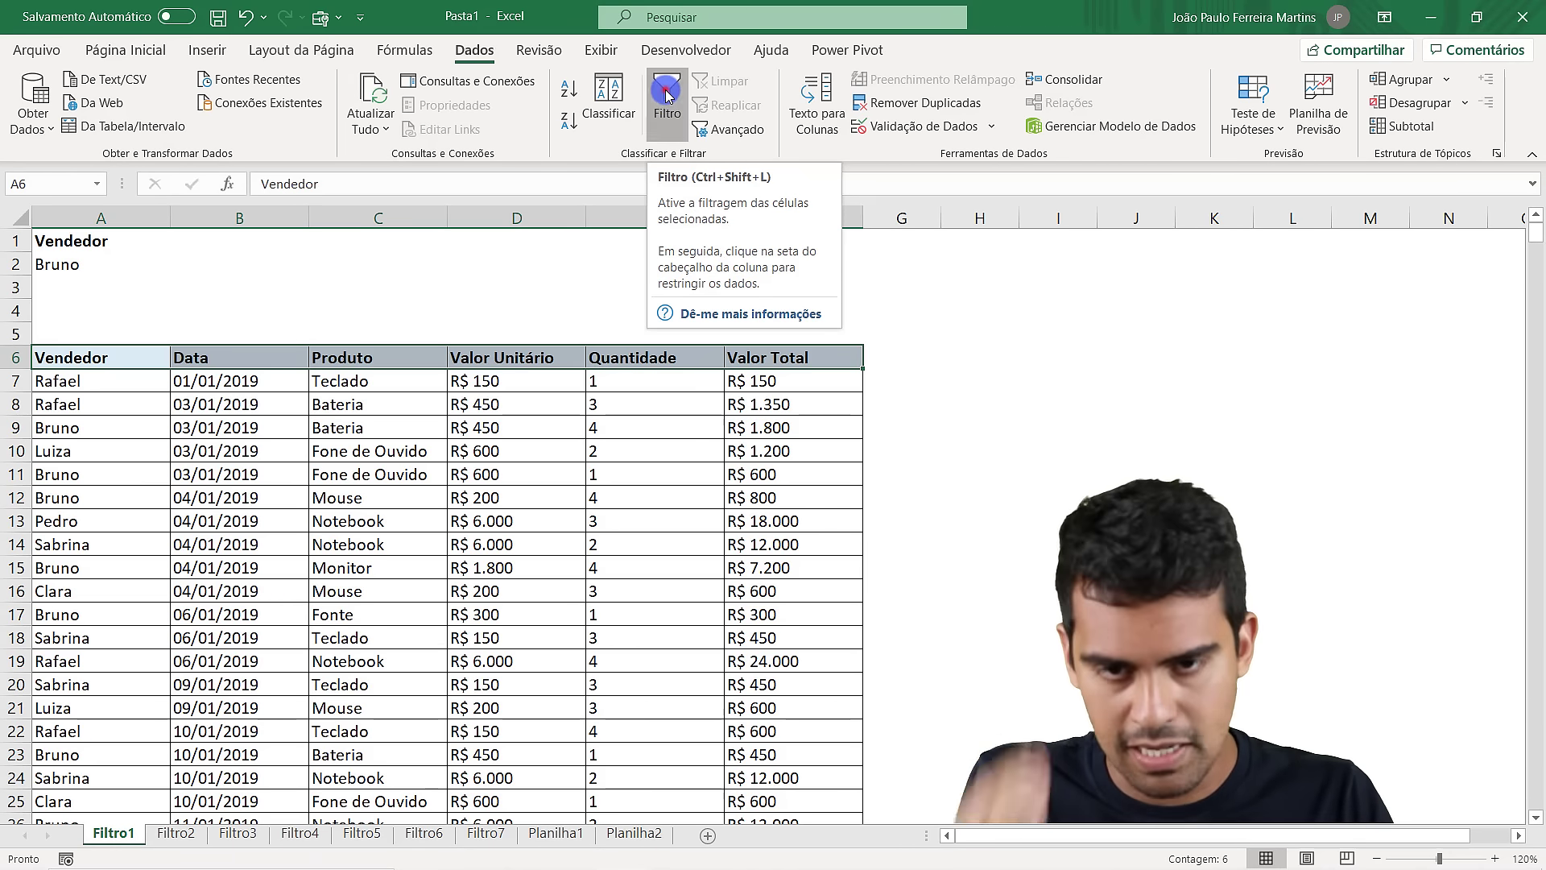
click(407, 400)
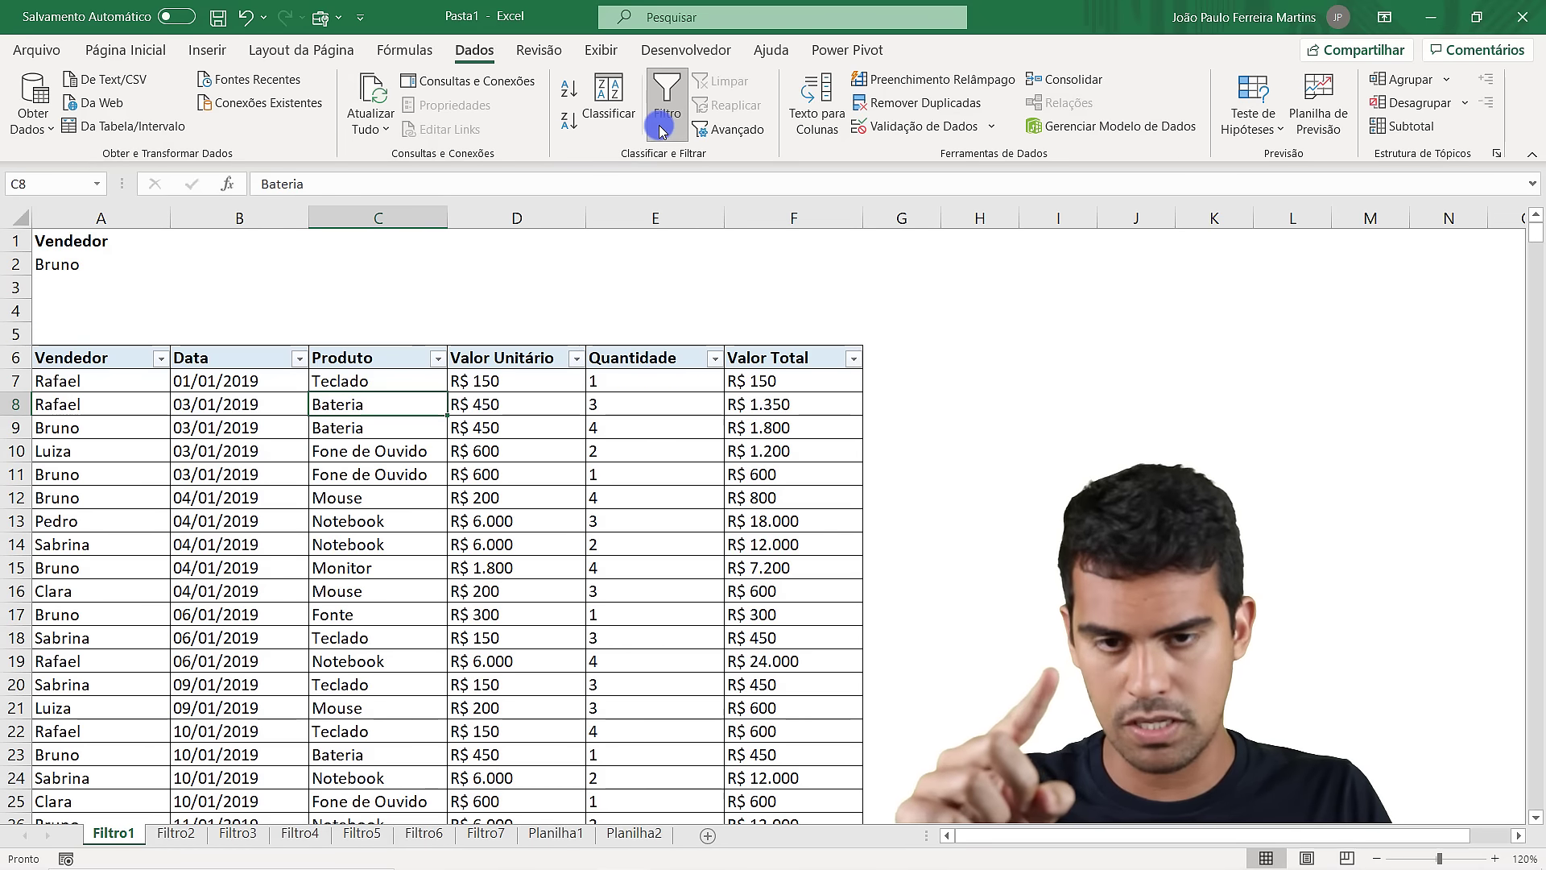
Filter the Vendedor column to only the seller named in cell A2 and review the filtered rows
click(161, 358)
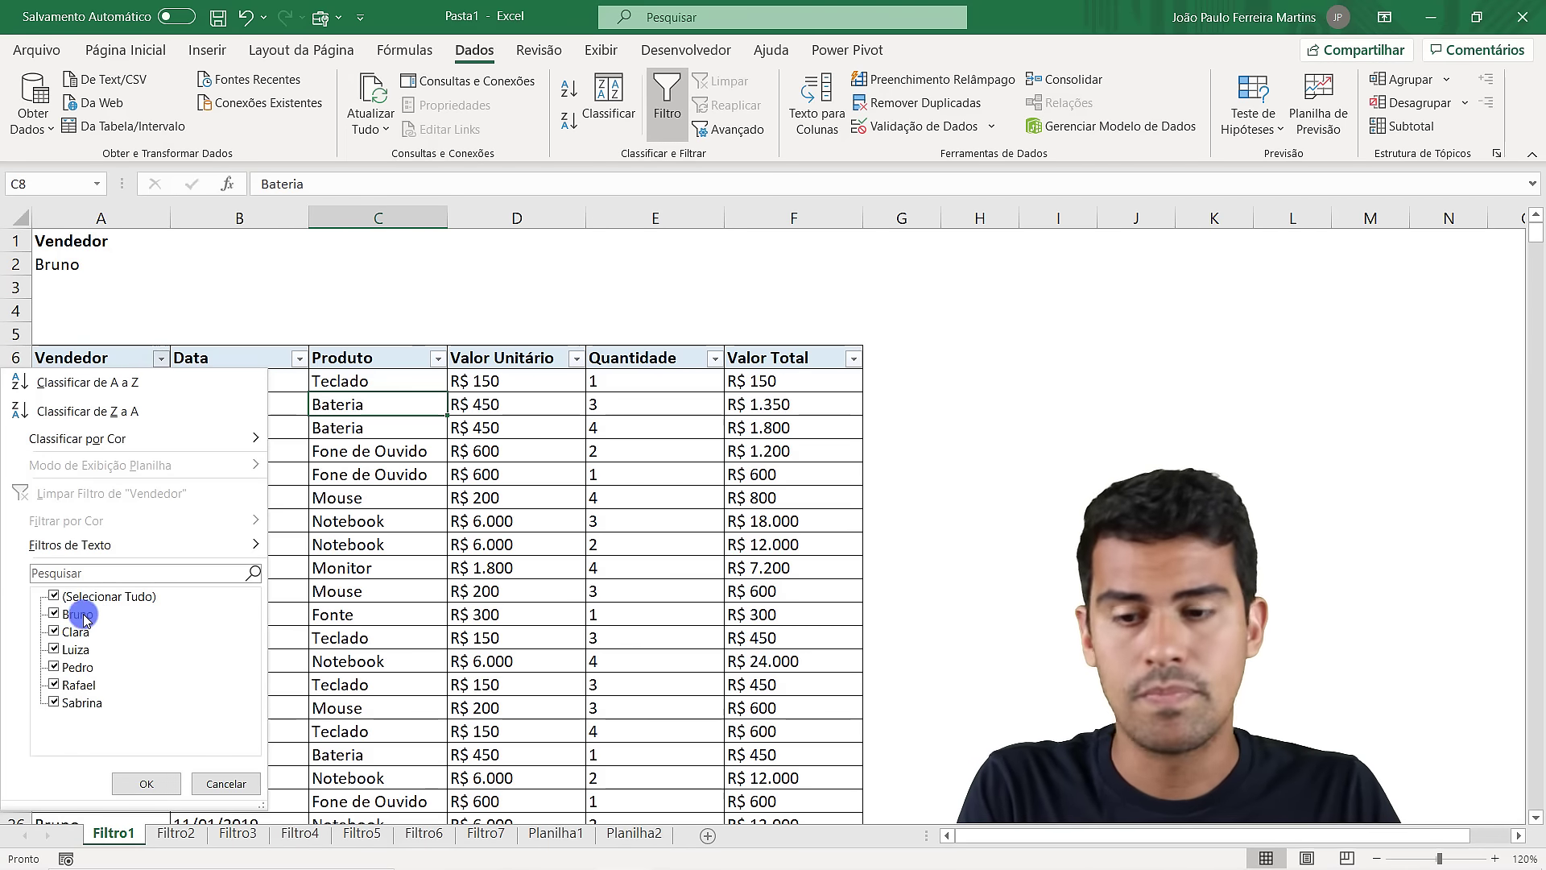
click(55, 597)
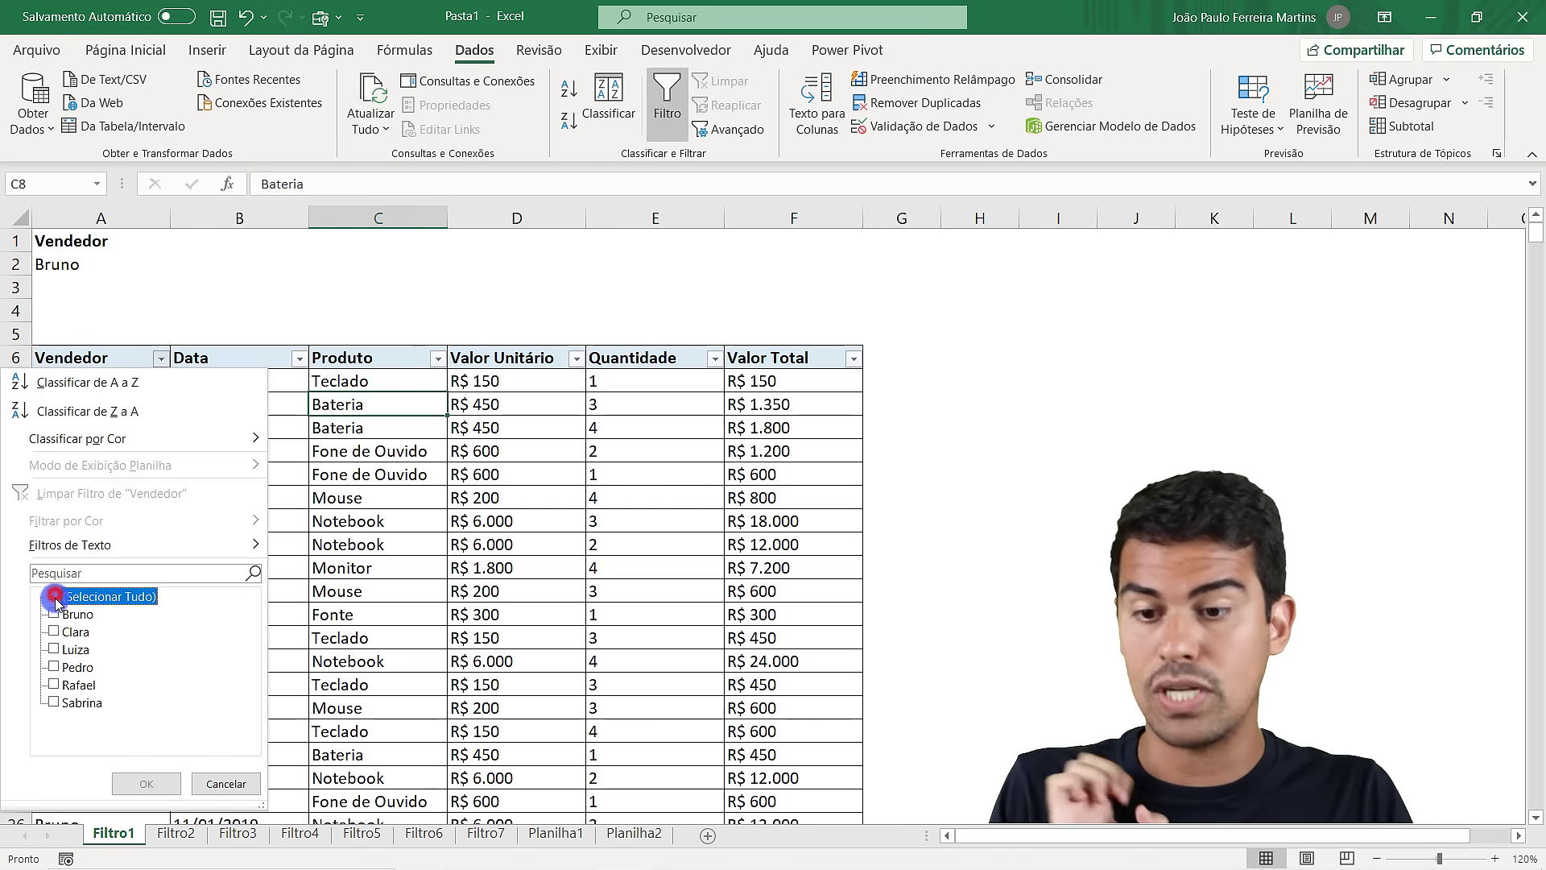
click(54, 614)
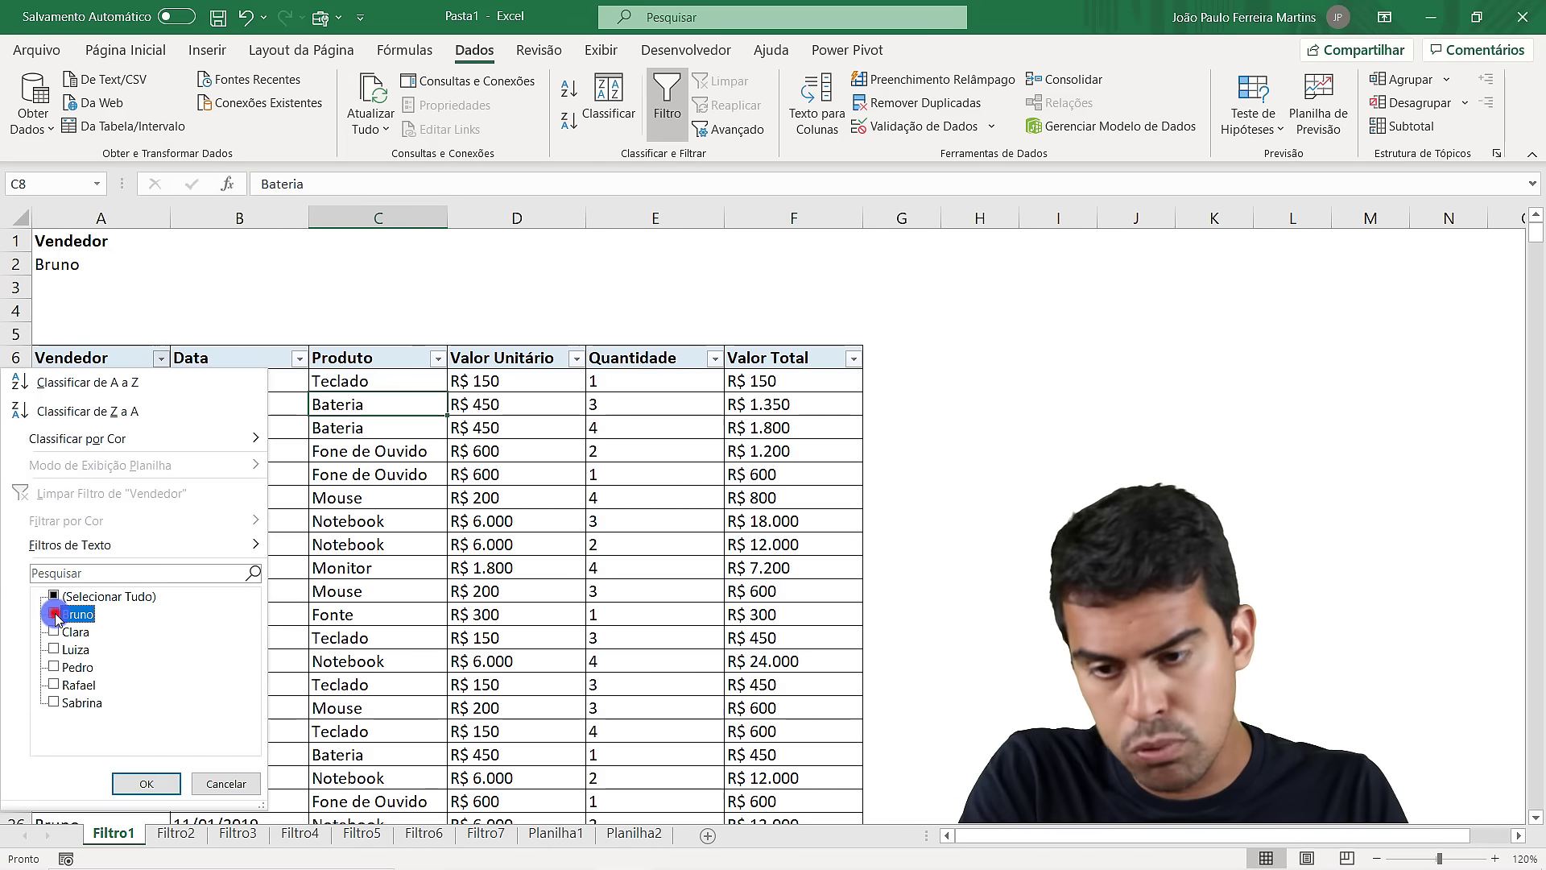
click(139, 780)
scroll(140, 427, down, 10)
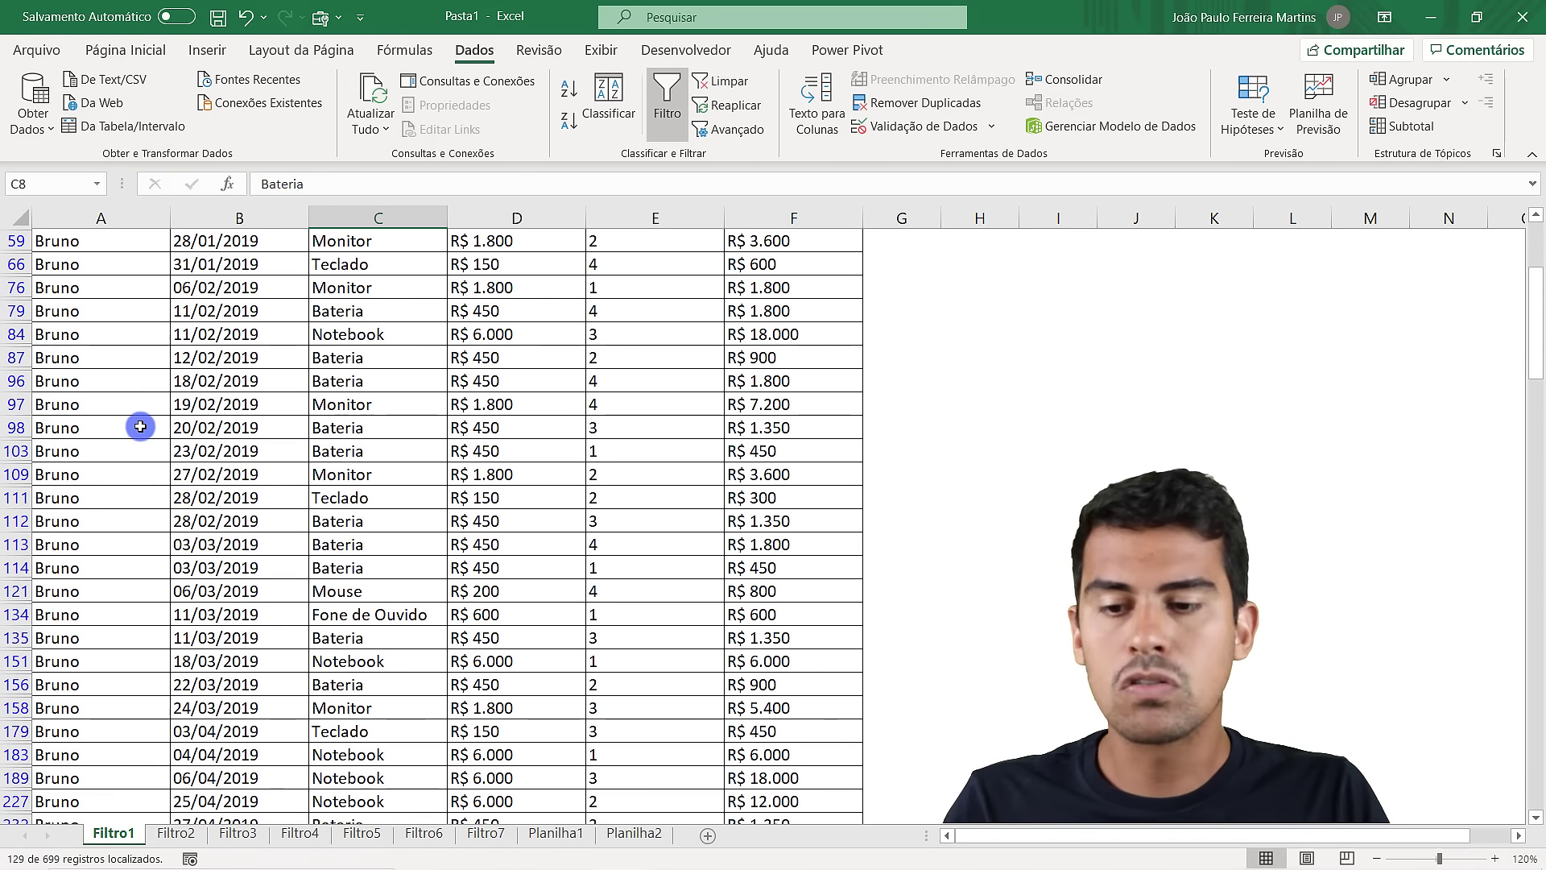
scroll(140, 427, down, 15)
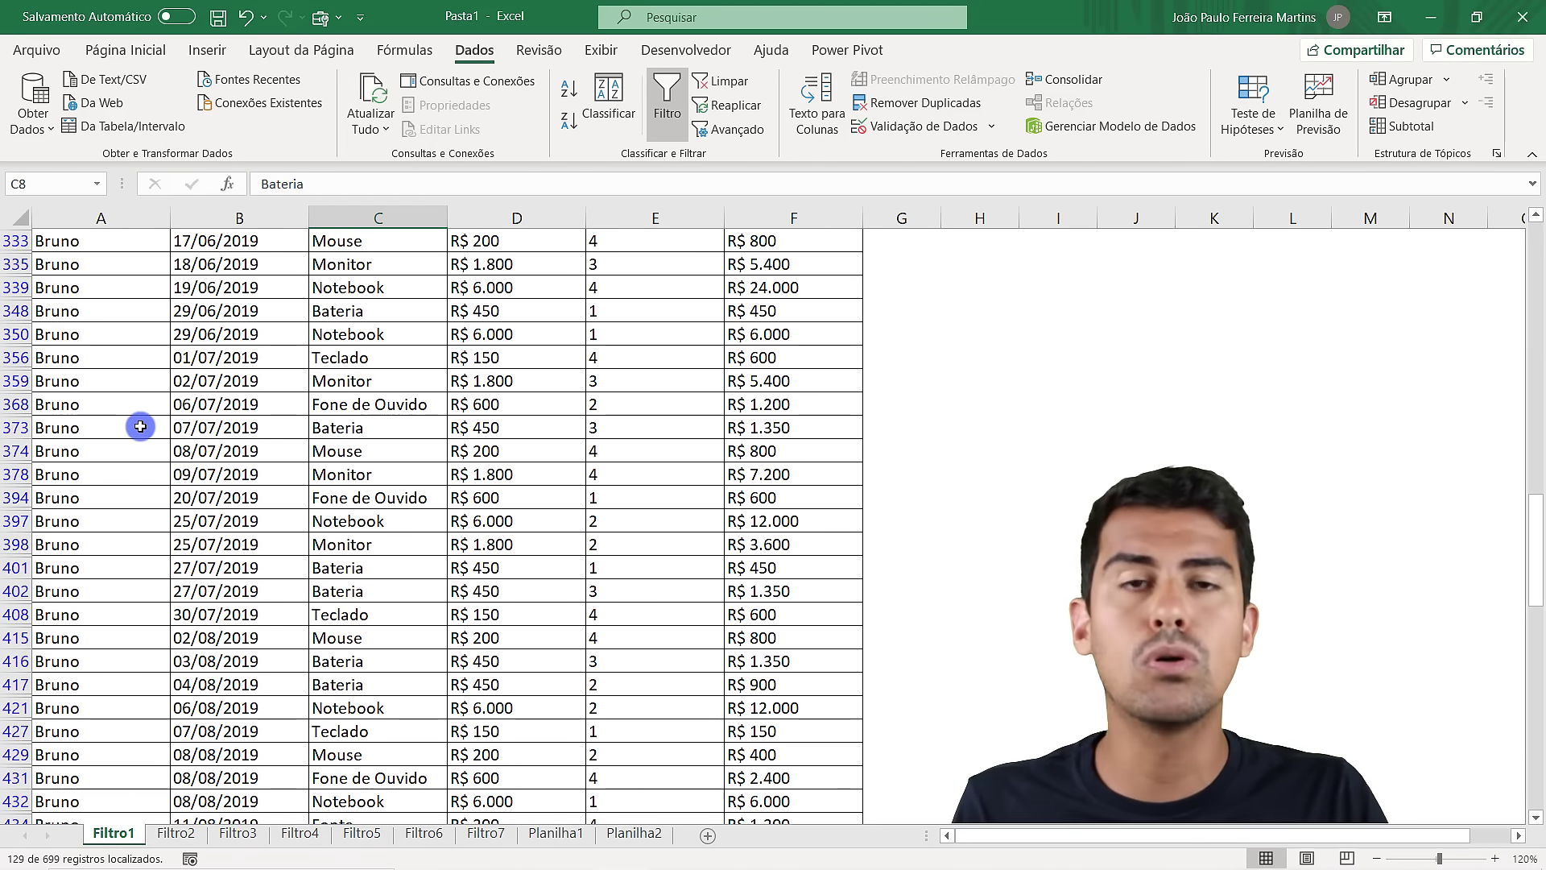
scroll(140, 427, down, 8)
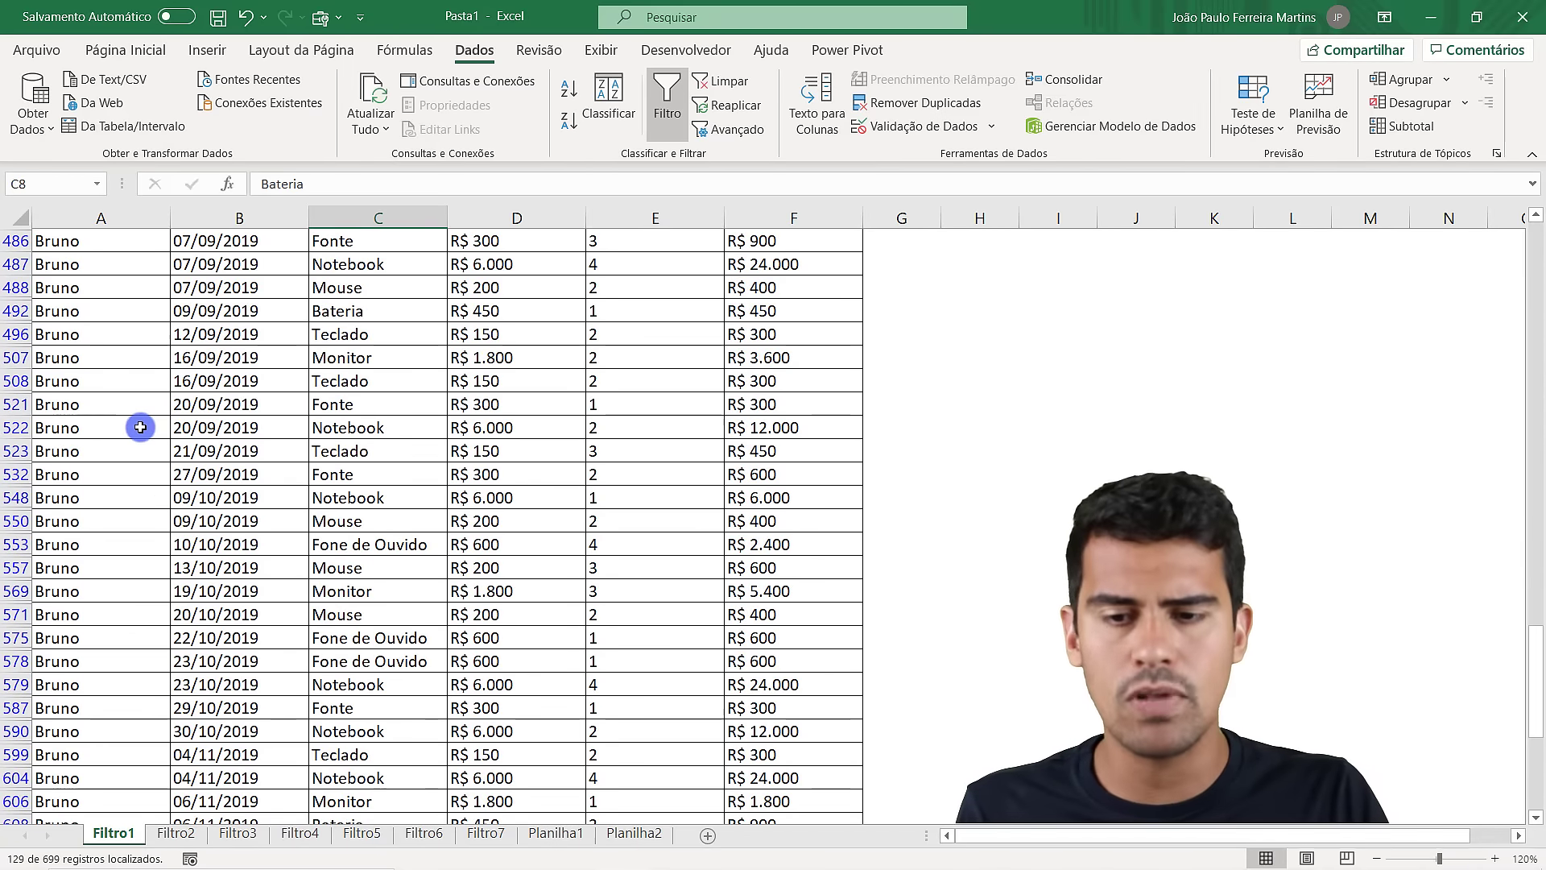
scroll(140, 427, up, 7)
scroll(140, 427, up, 20)
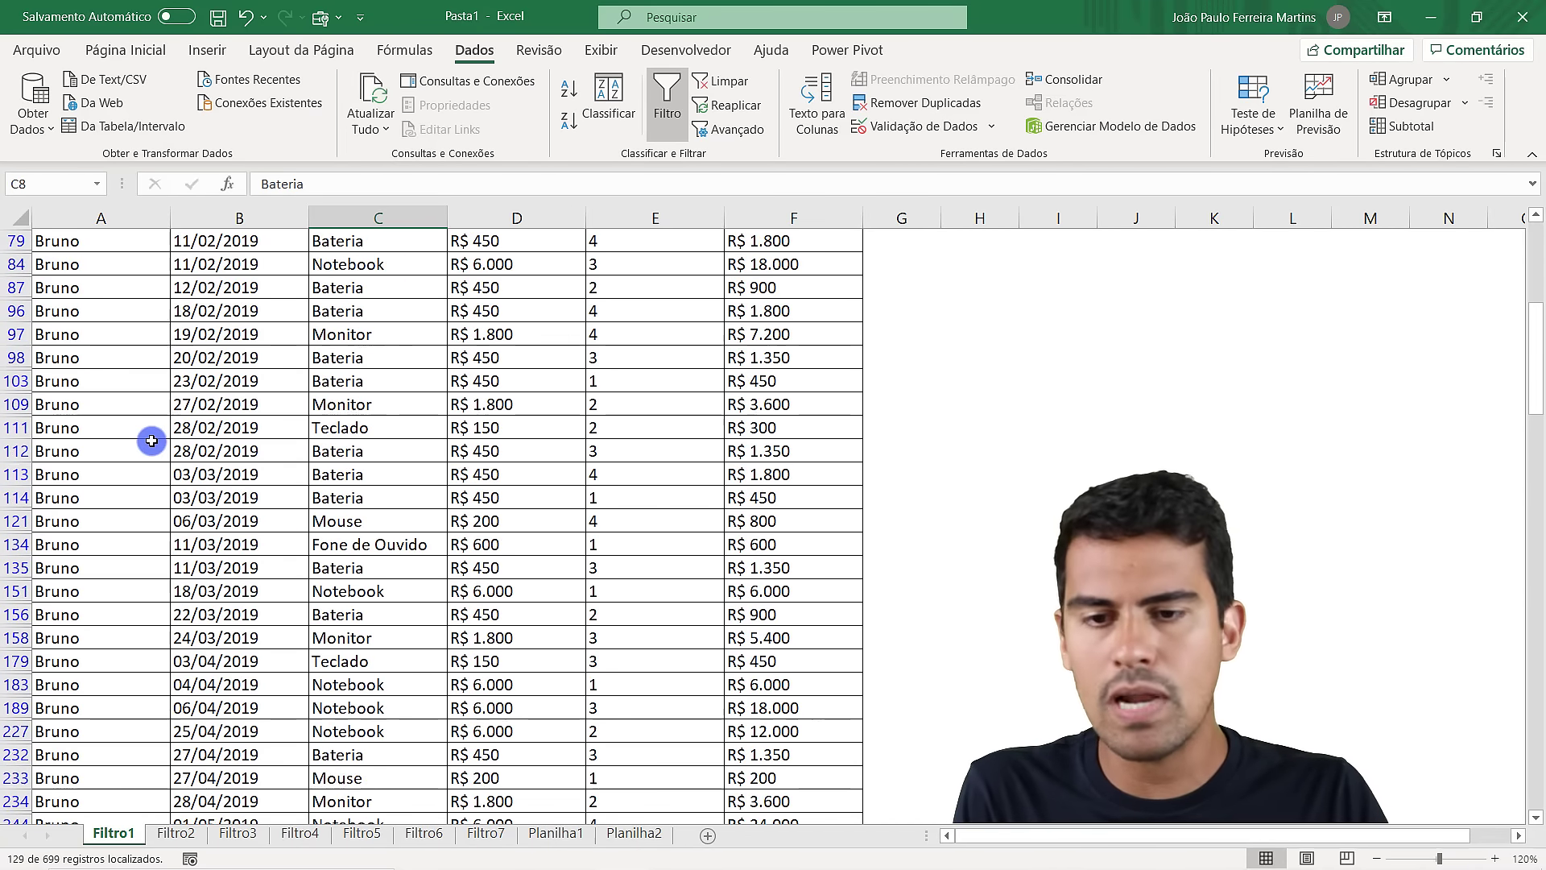
Filter the Produto column to only Bateria and Fone de Ouvido, keeping the Vendedor filter active
scroll(151, 441, up, 5)
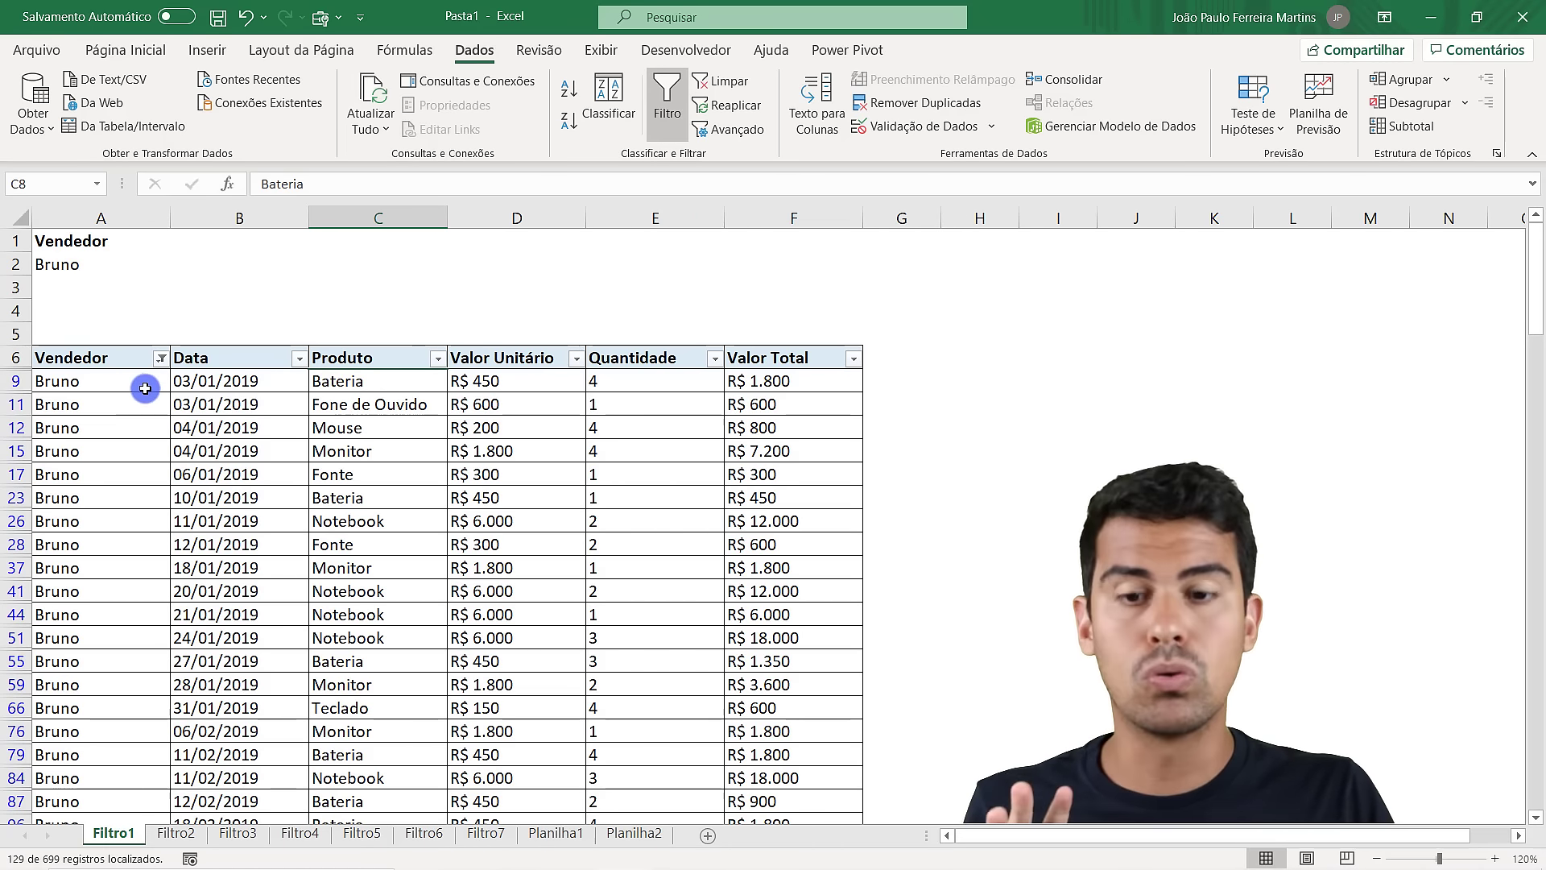
click(438, 358)
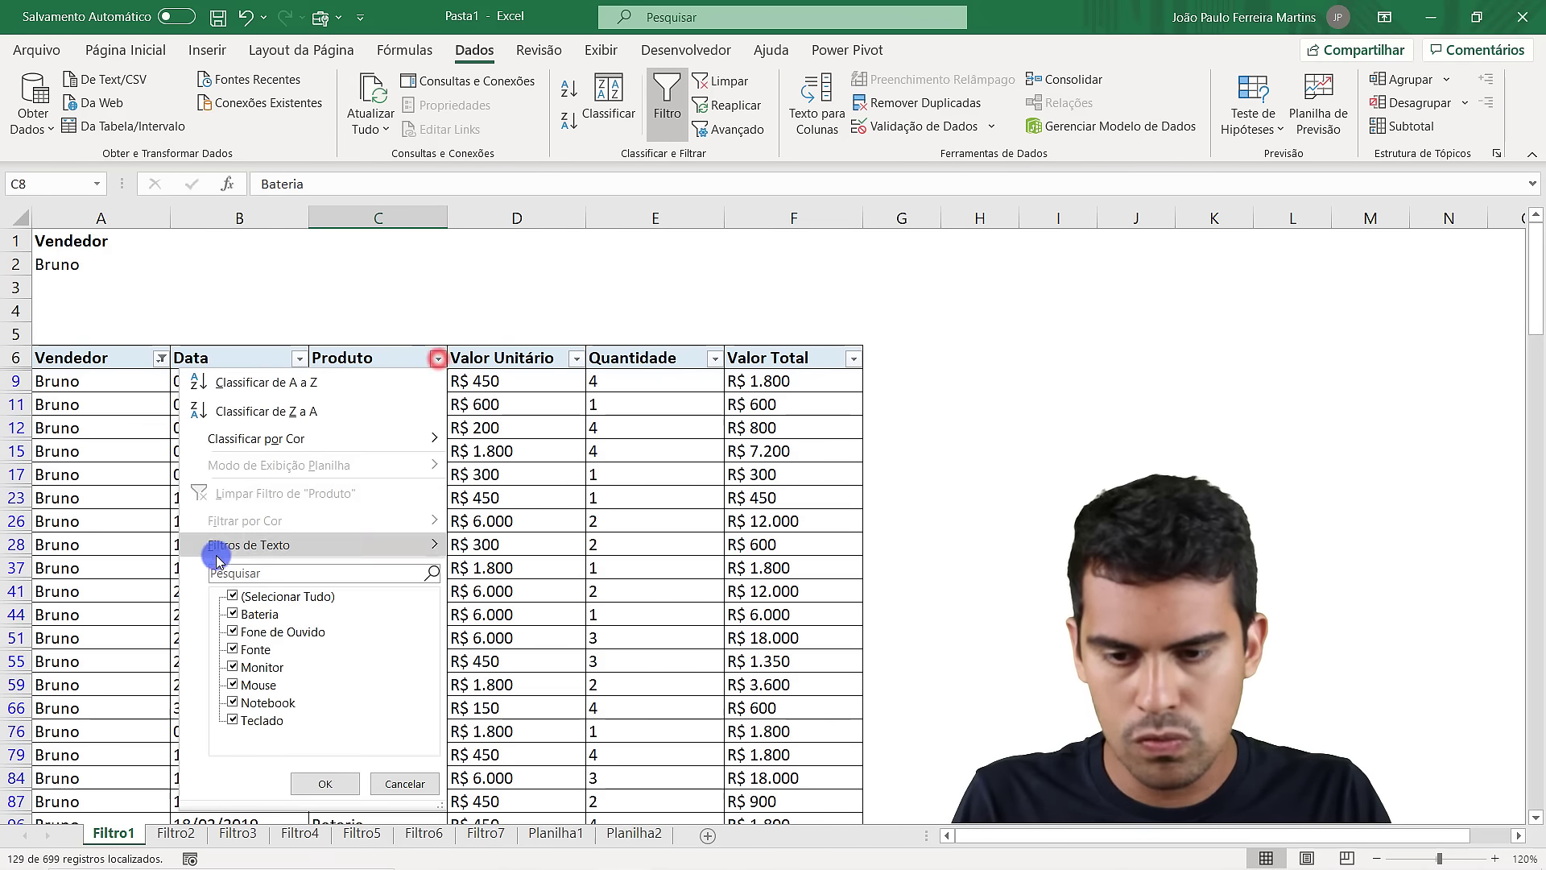
click(234, 597)
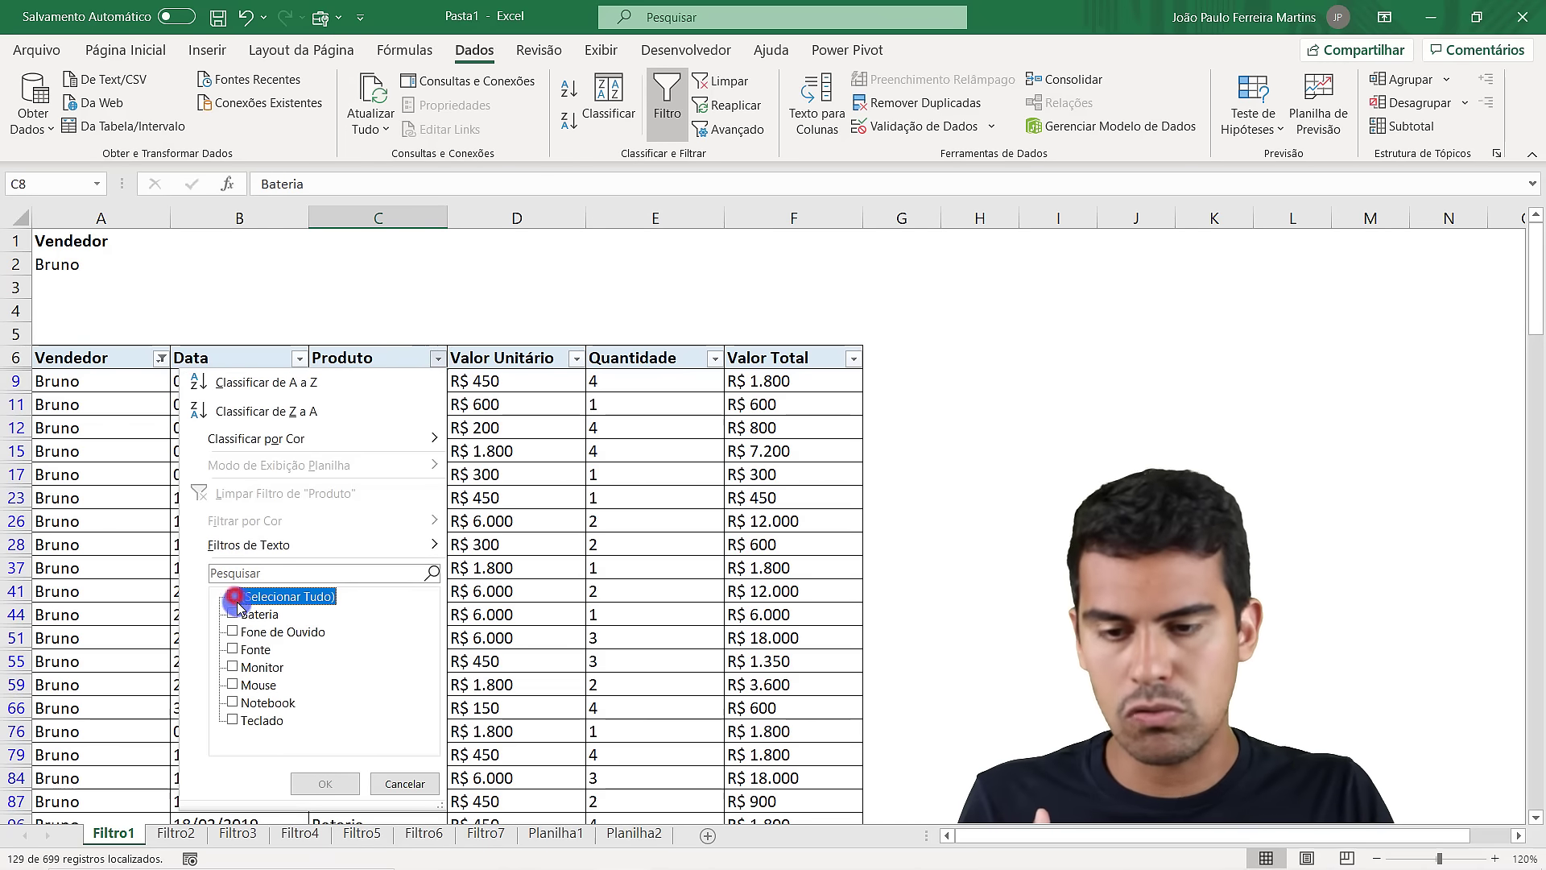
click(234, 615)
click(233, 631)
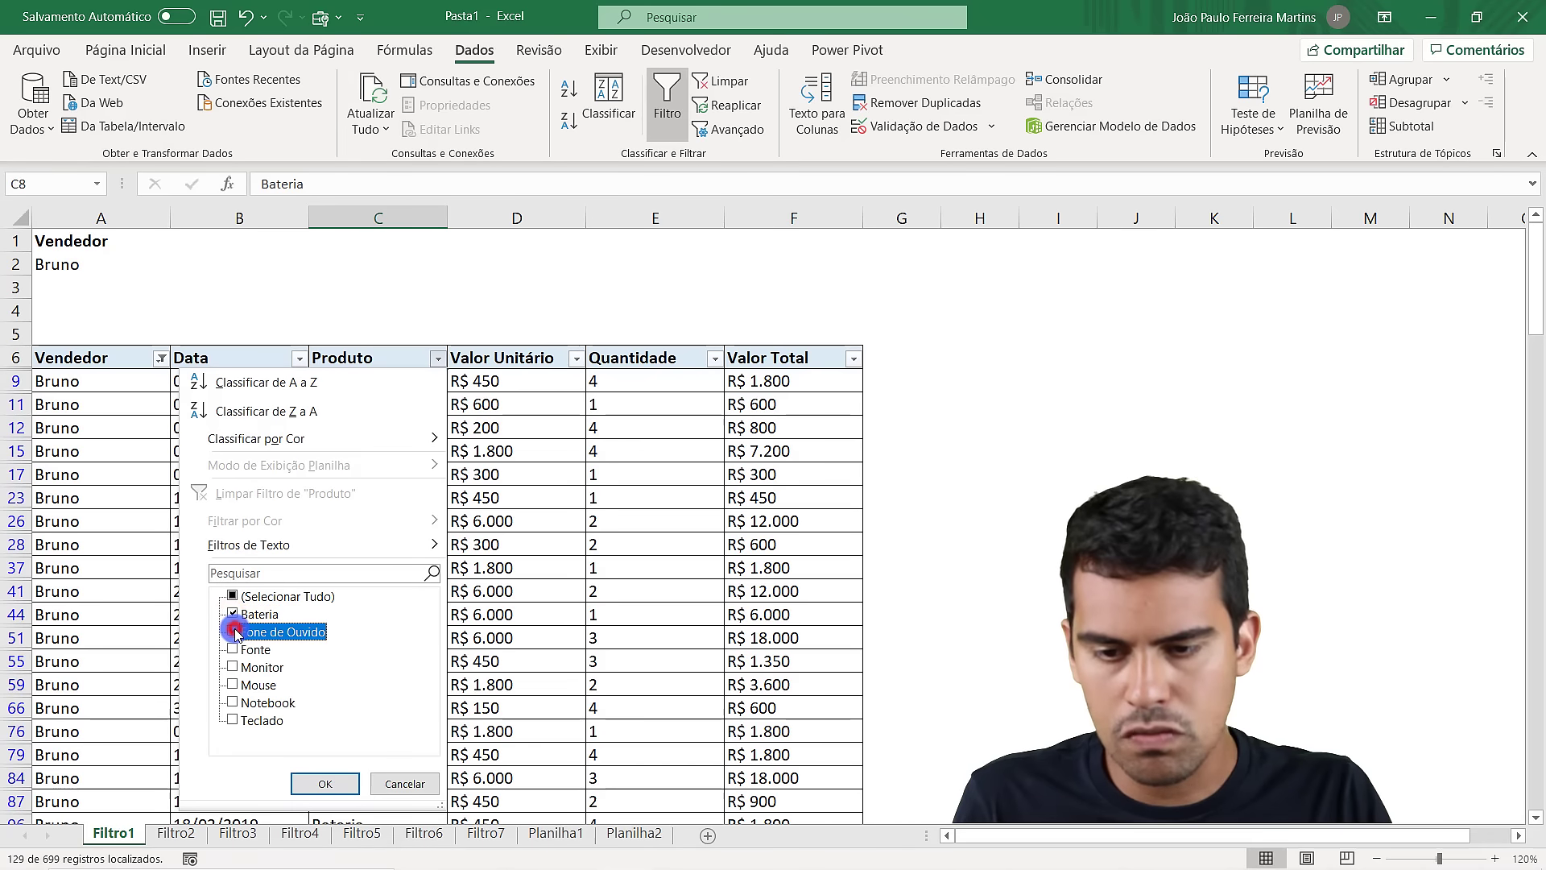
click(327, 781)
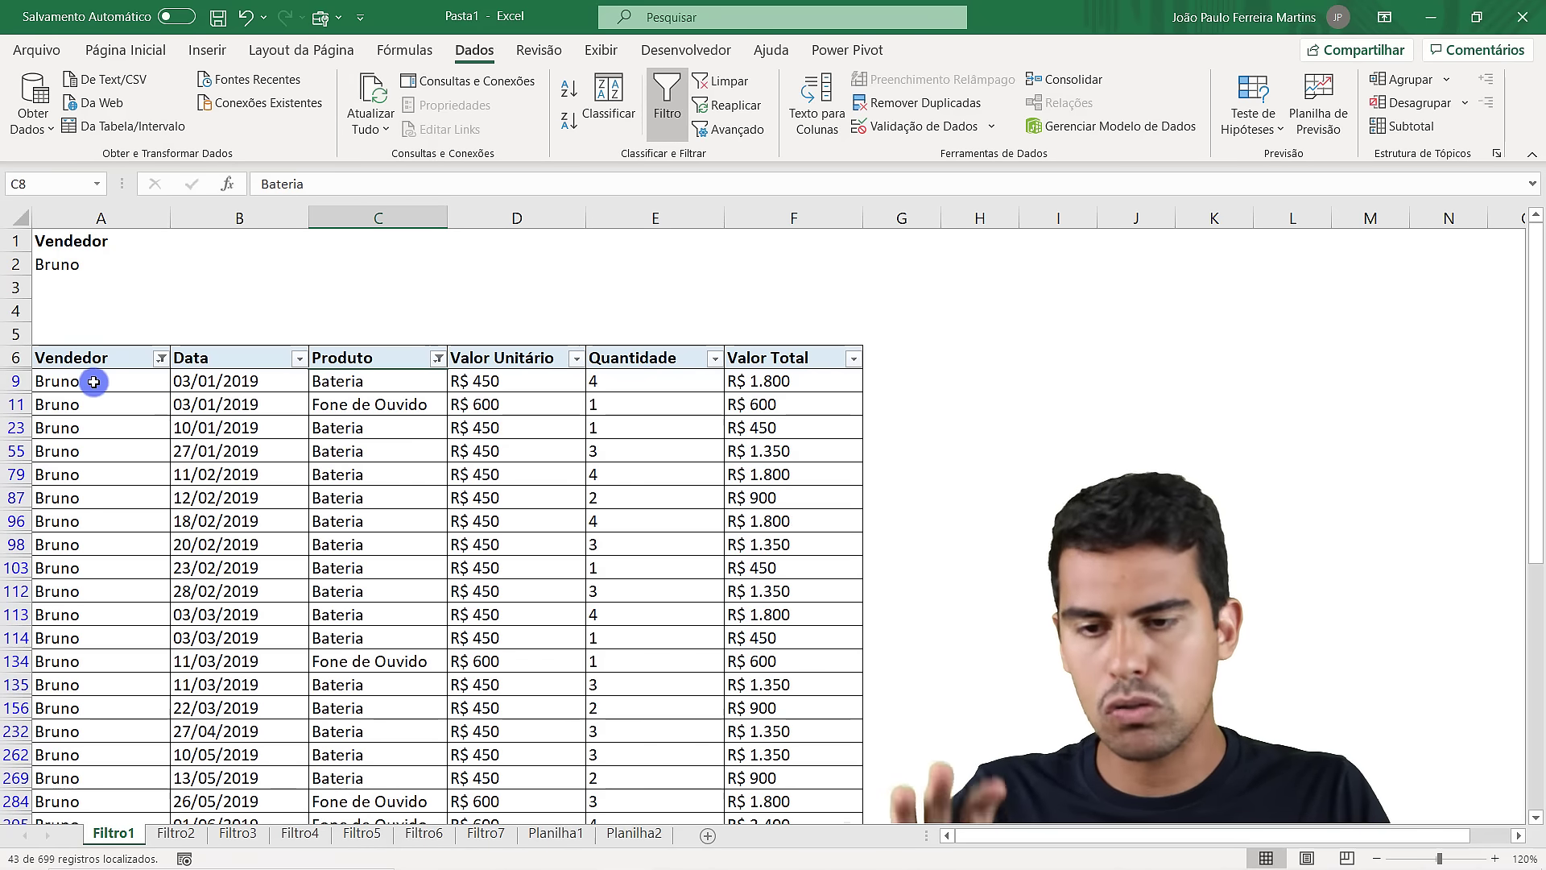
Review the Vendedor and Produto values in the filtered rows without changing them
drag(94, 382, 95, 644)
click(354, 381)
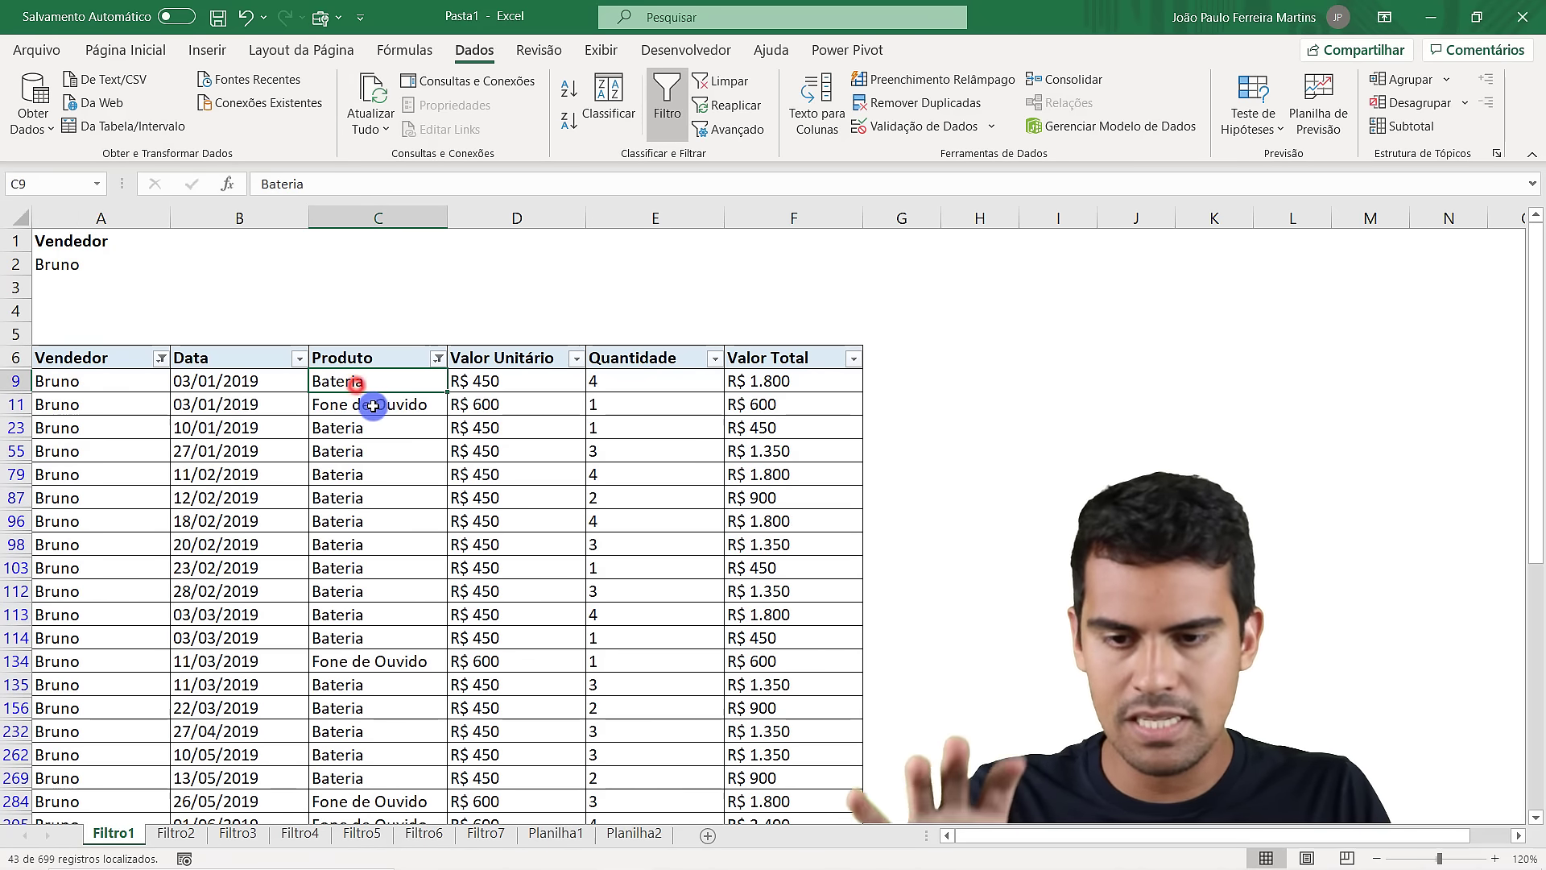
click(374, 405)
click(374, 428)
click(405, 667)
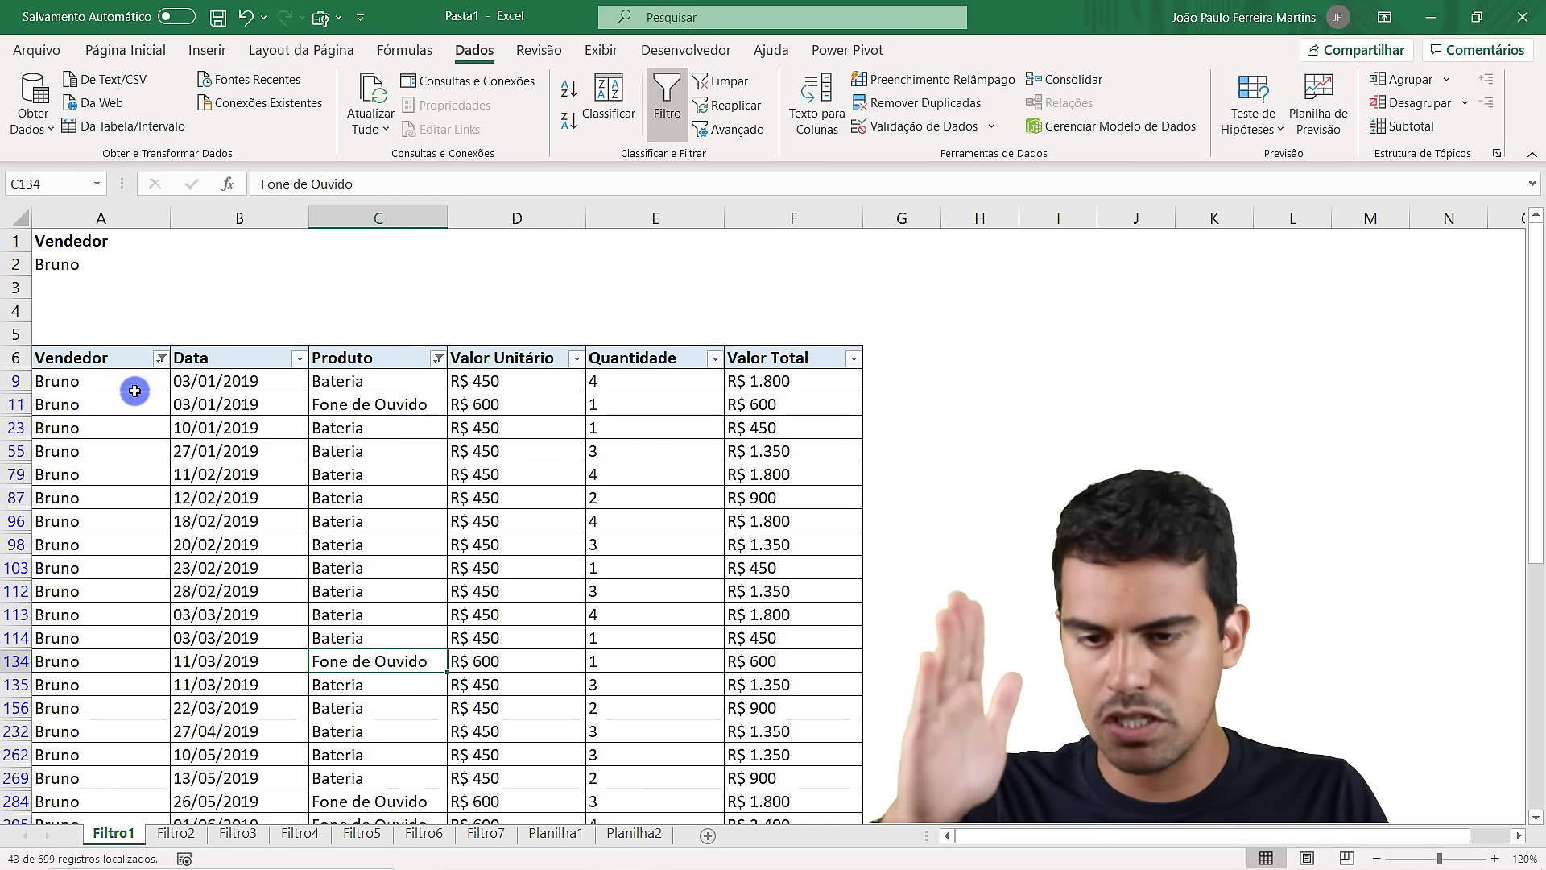
click(393, 427)
click(394, 405)
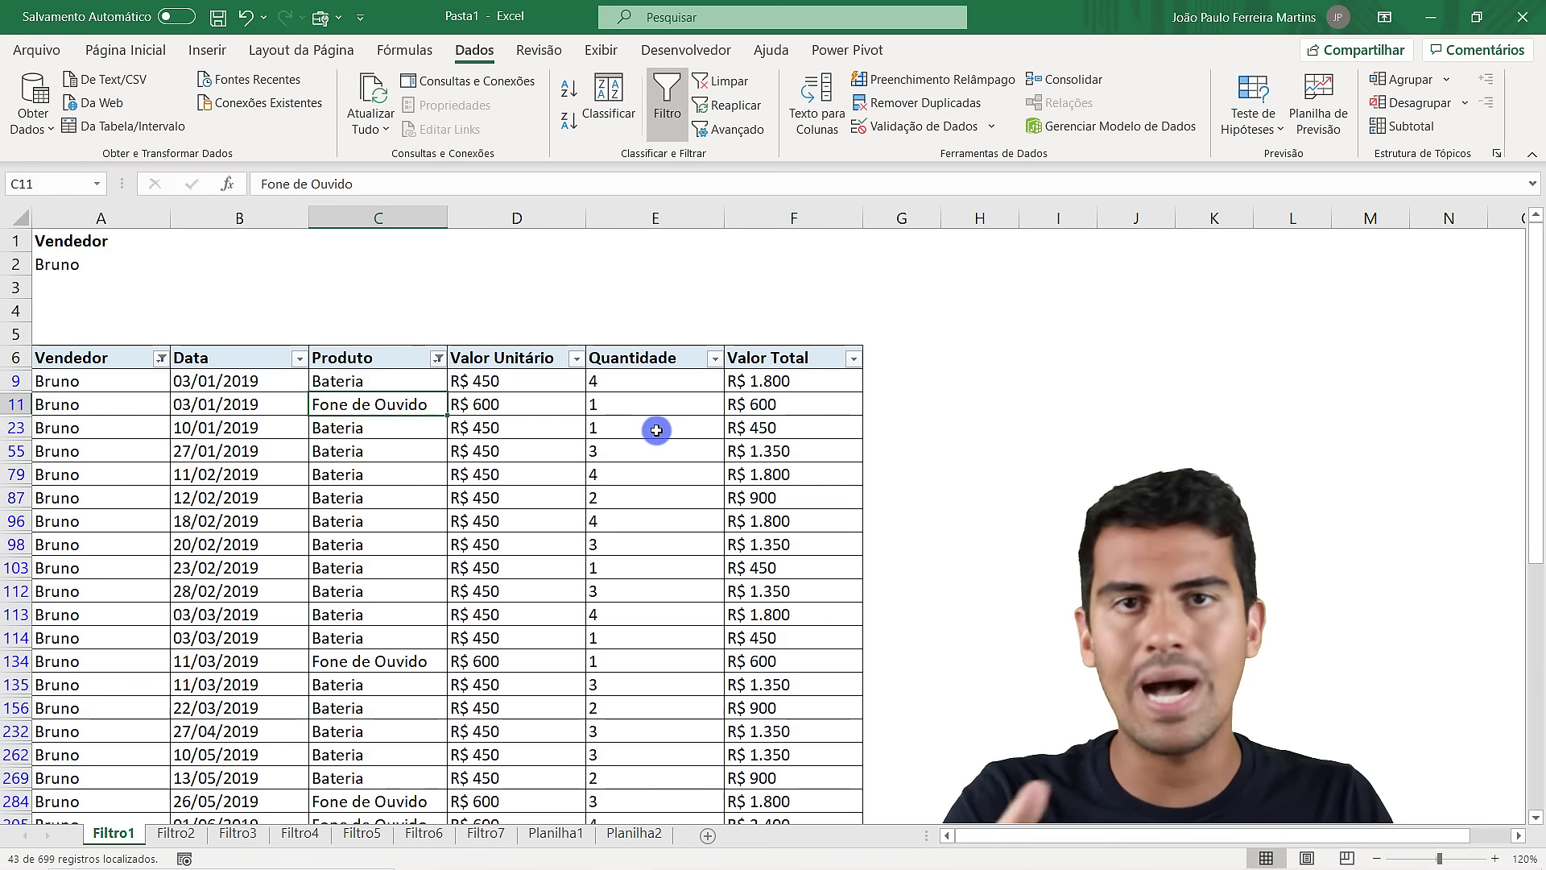
Filter the Quantidade column to values greater than 2 and review the remaining quantities, products and seller
click(719, 362)
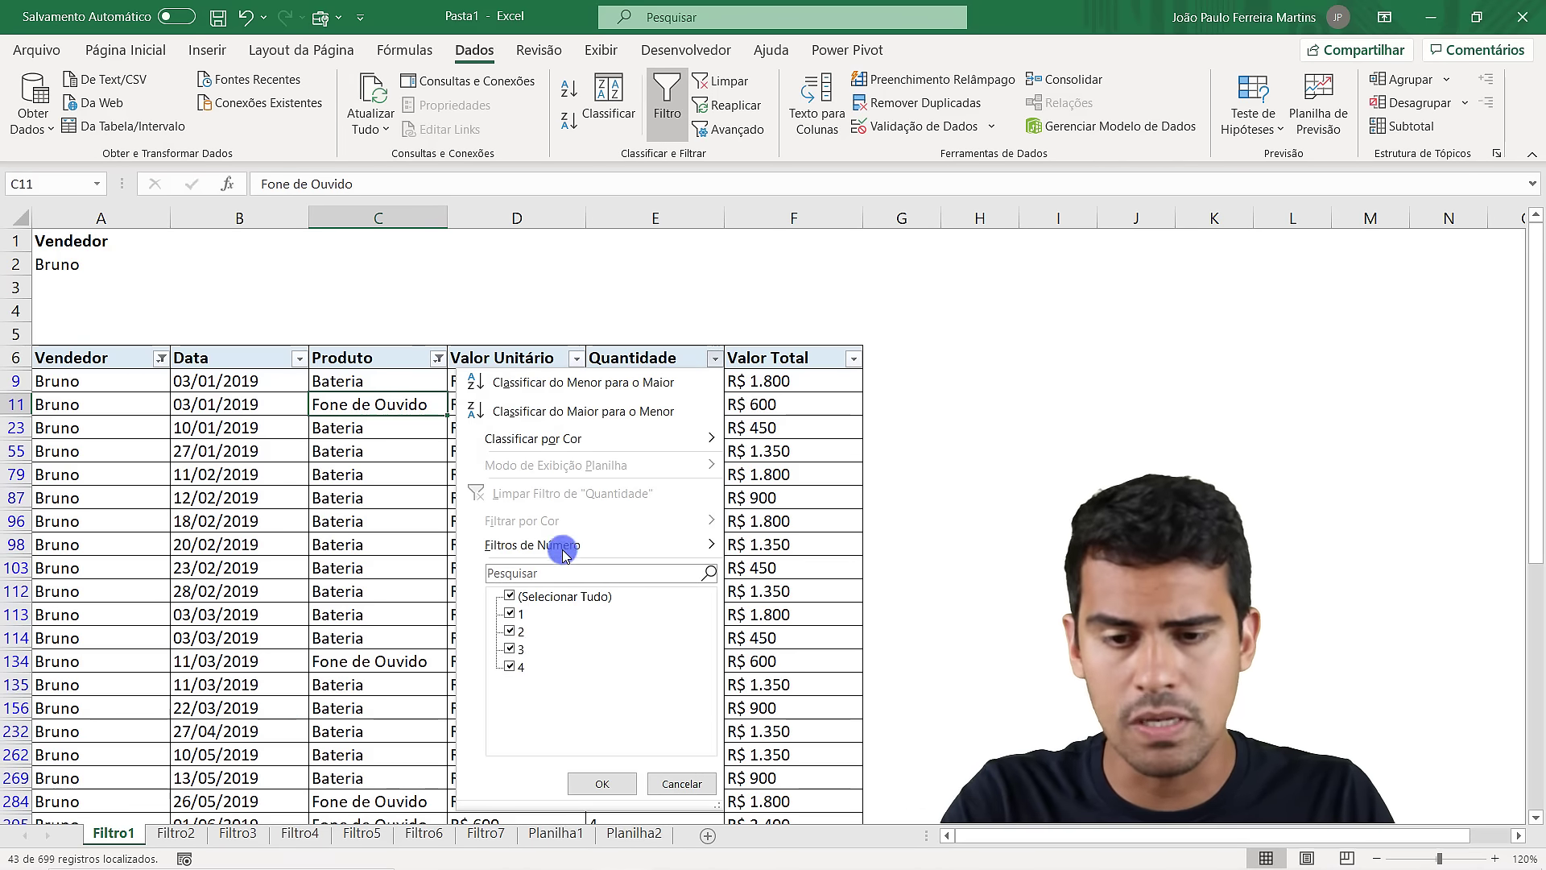
mouse_move(554, 544)
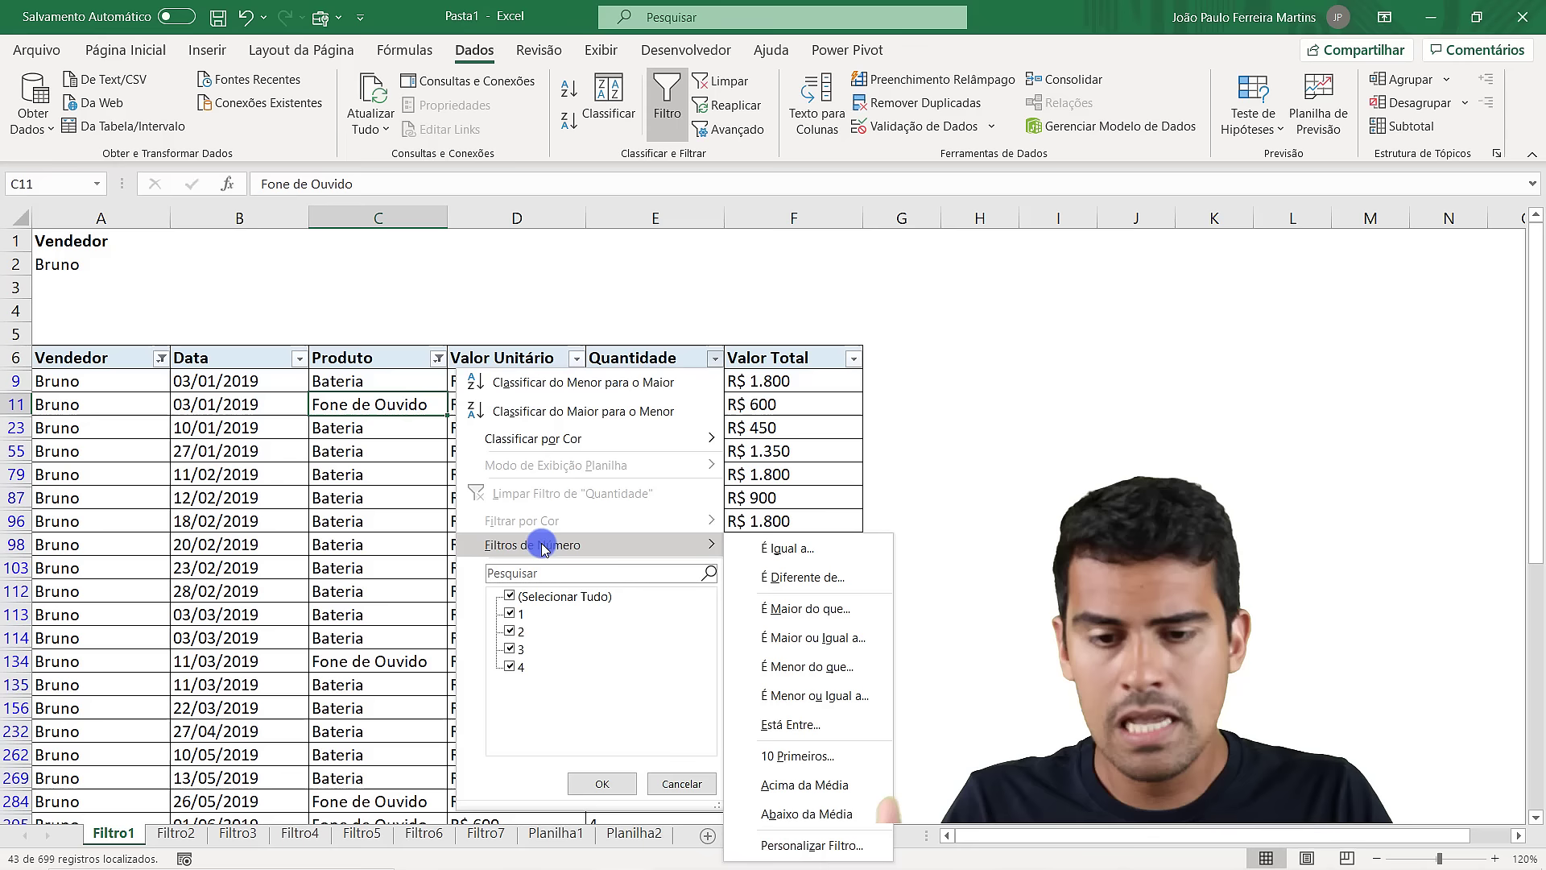
click(796, 611)
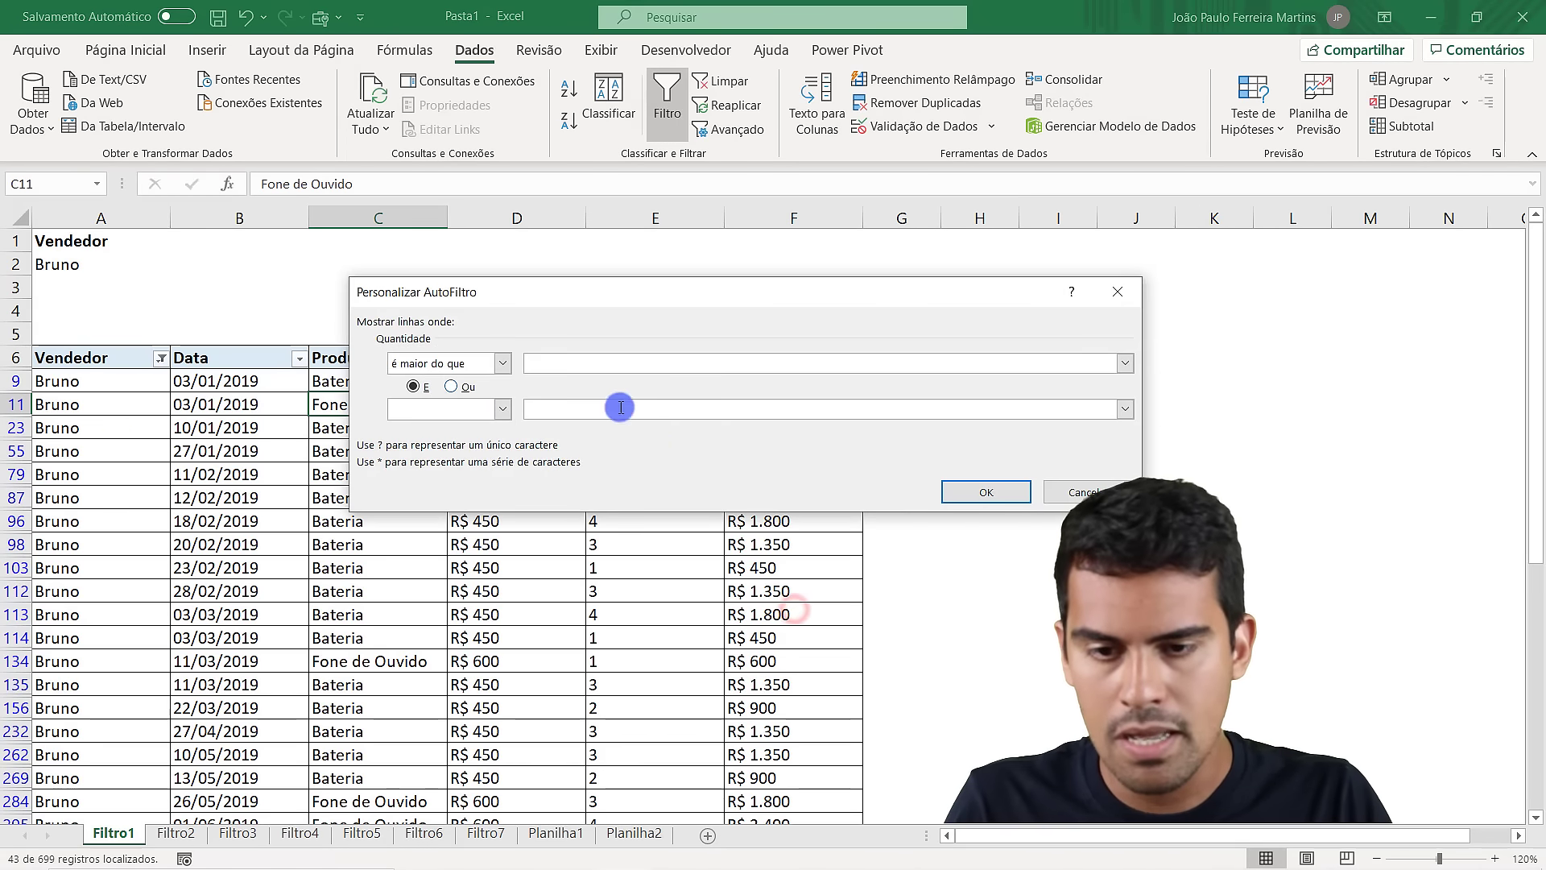
text(2)
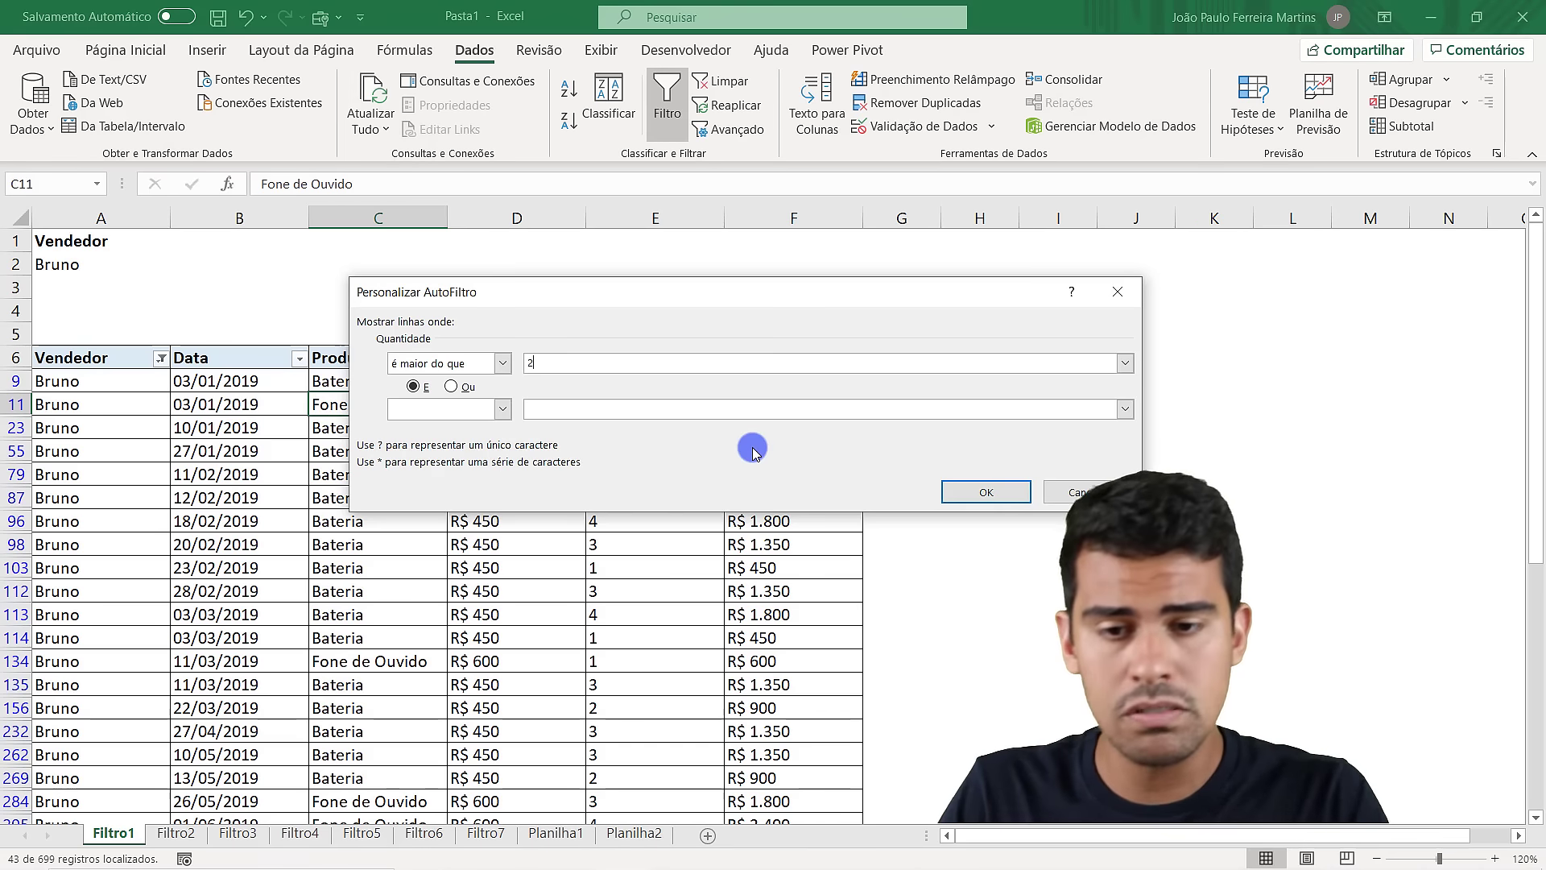
click(982, 491)
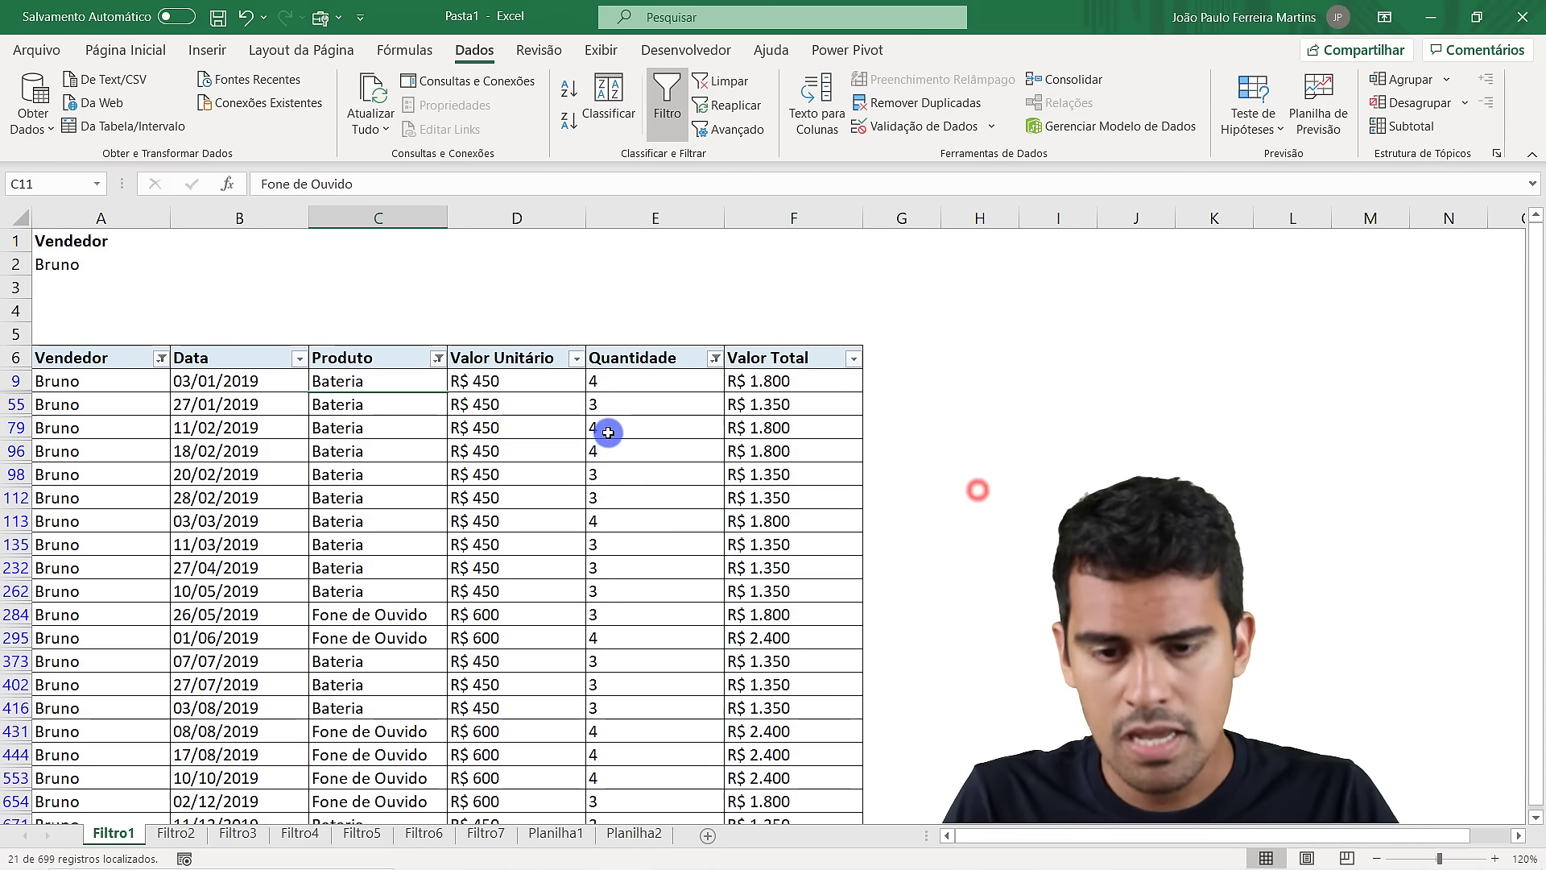
click(608, 431)
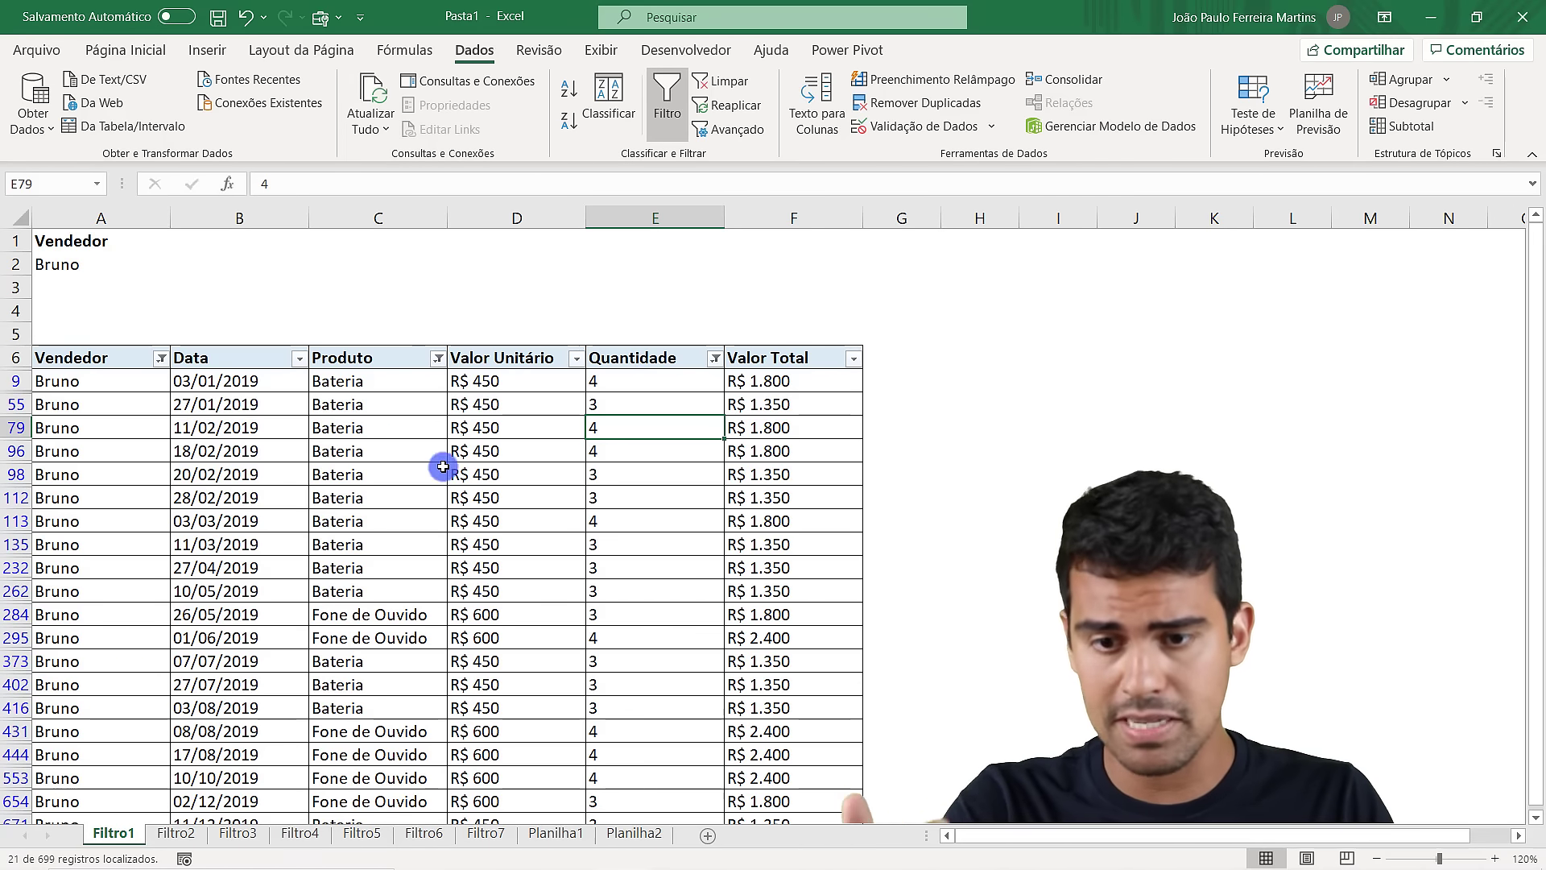
click(346, 401)
click(375, 616)
click(131, 562)
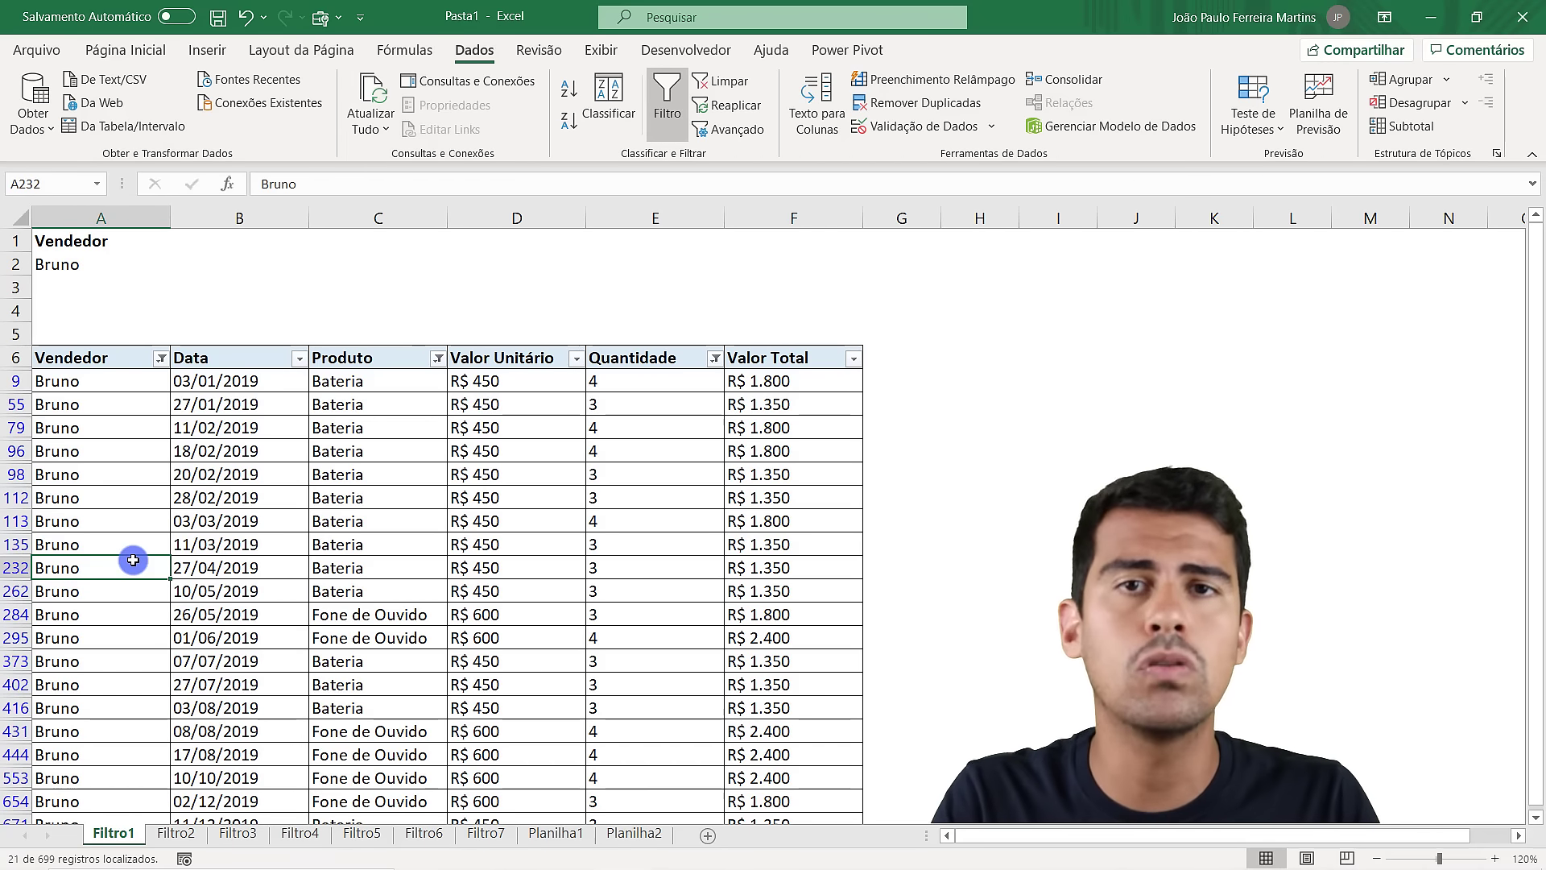
Clear all column filters and set the Advanced Filter's list range to A6:F705 on the Filtro1 sheet
click(726, 83)
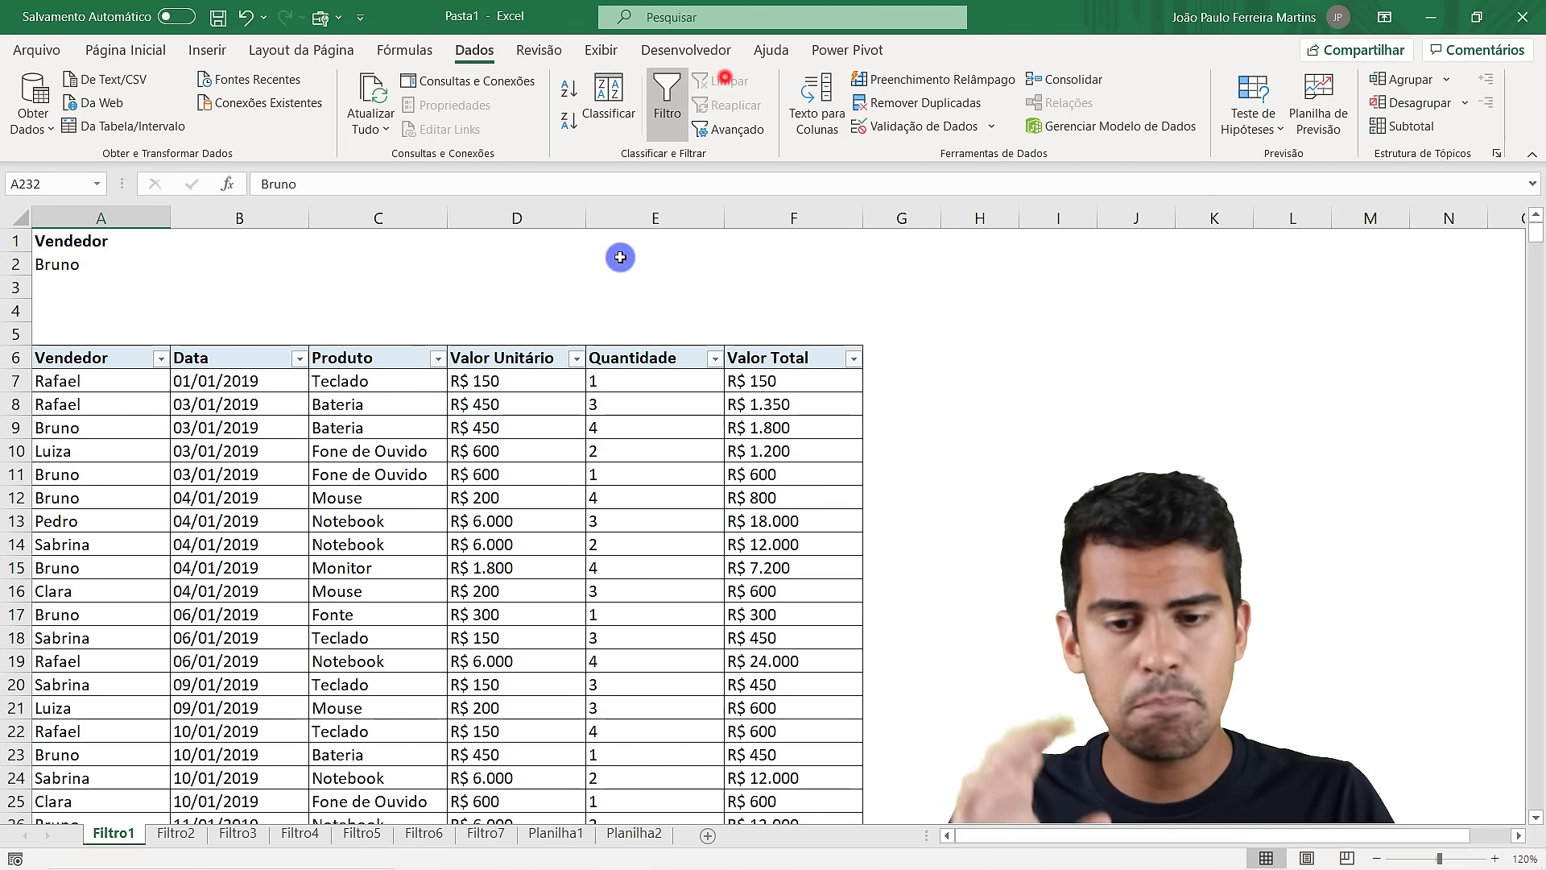
click(426, 464)
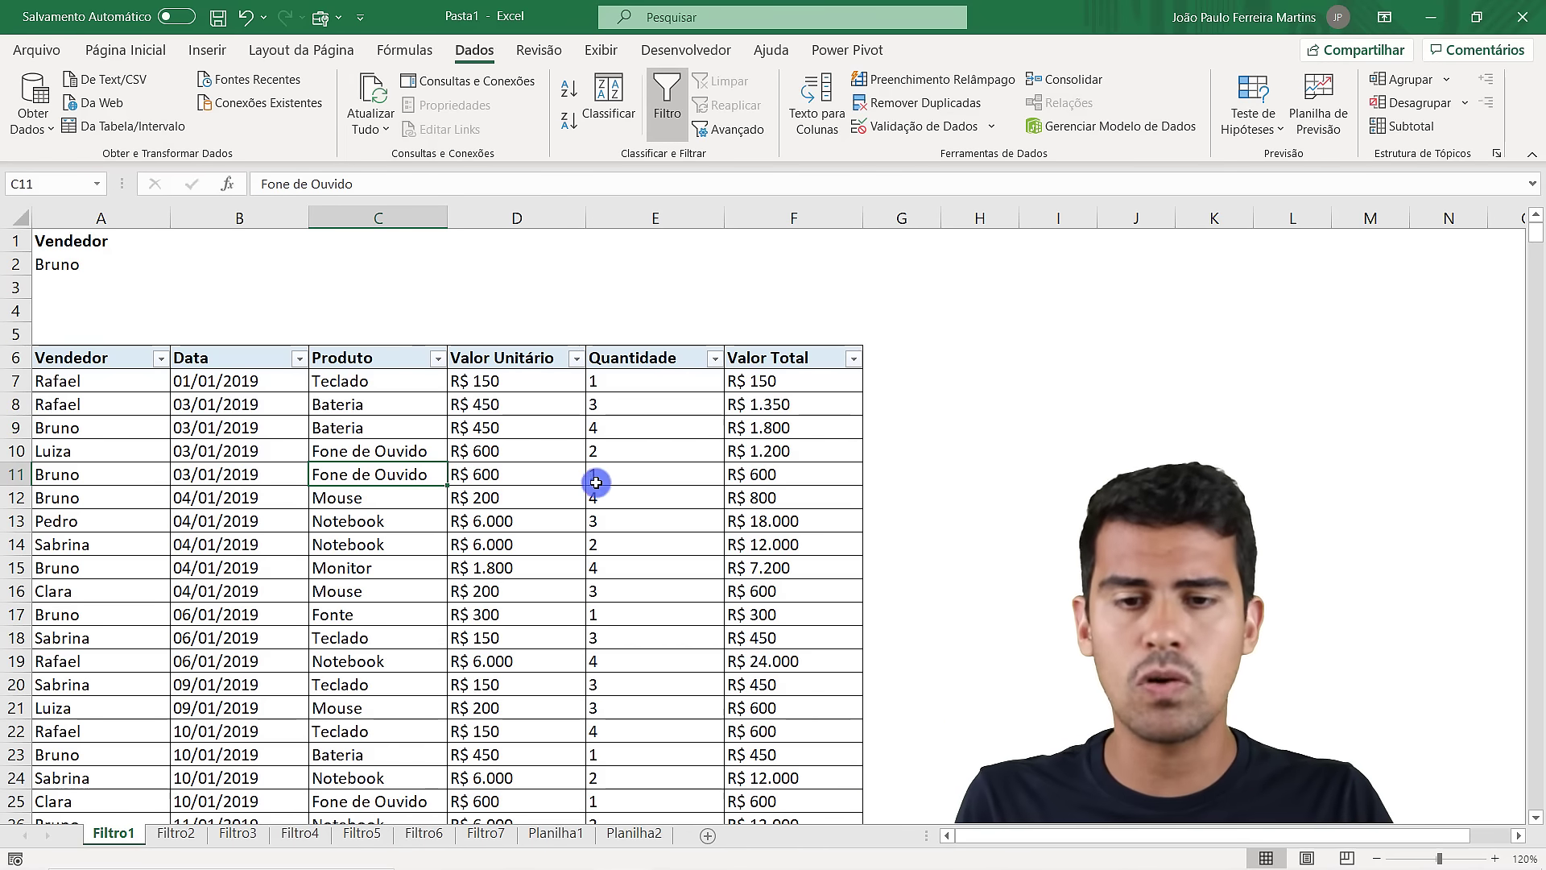
click(727, 138)
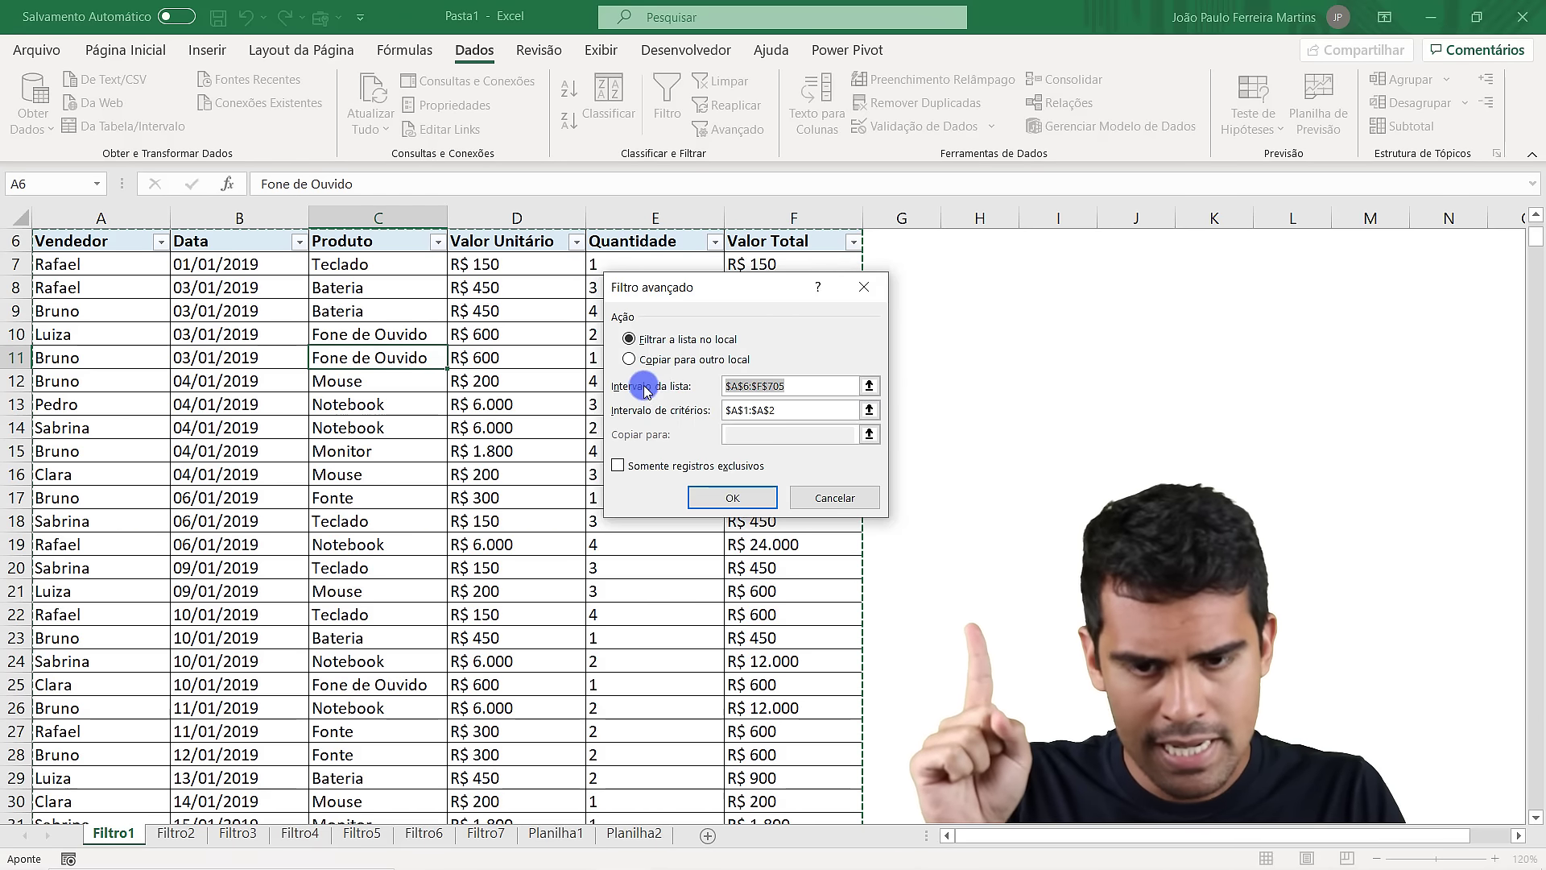
click(868, 386)
click(328, 400)
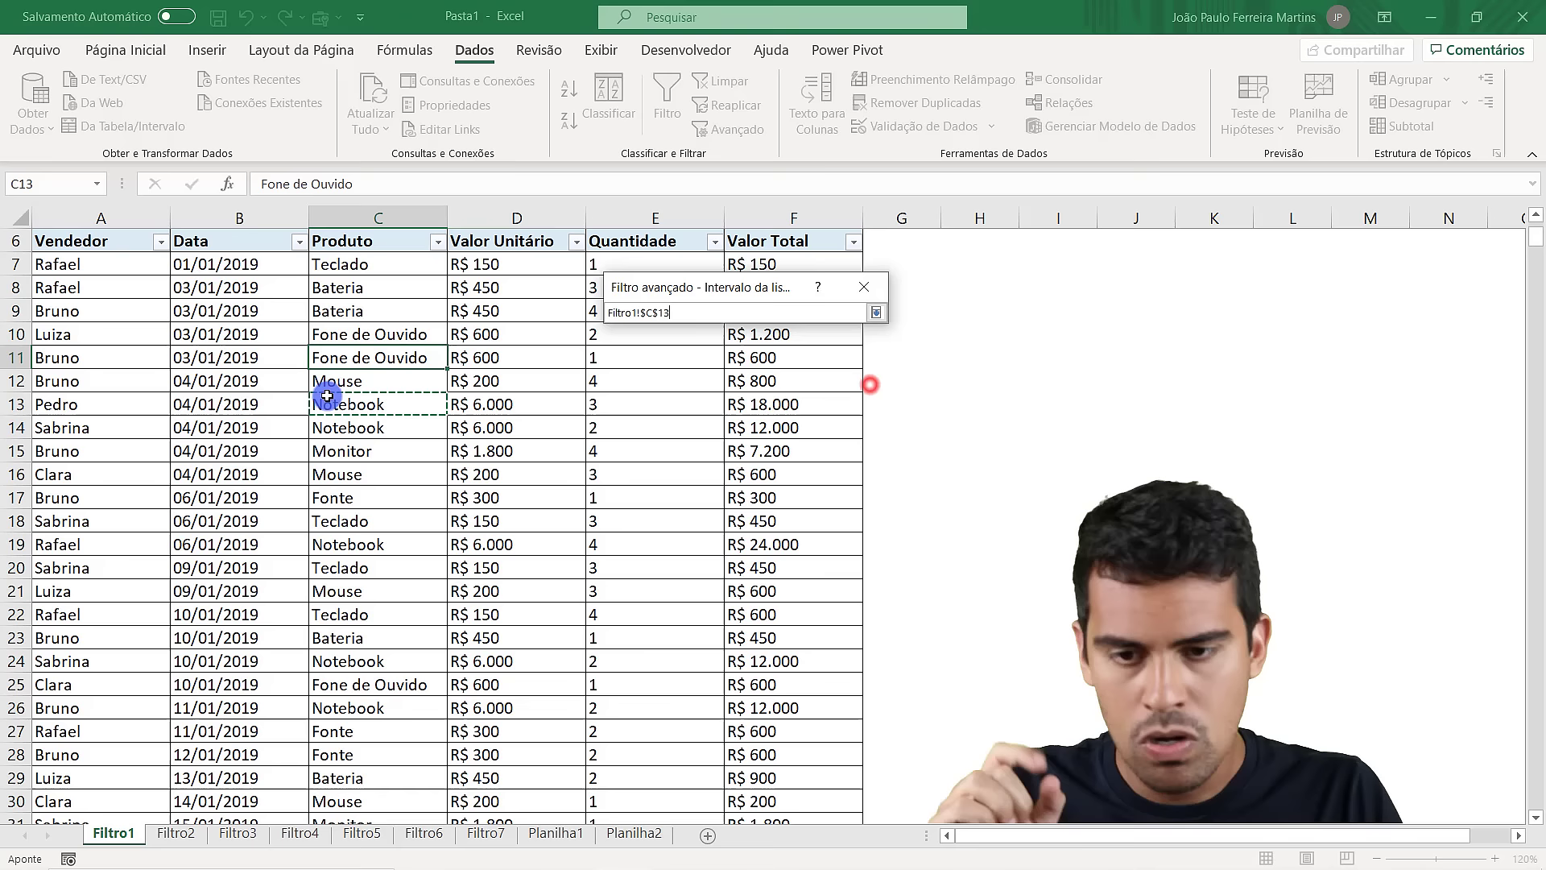
click(169, 359)
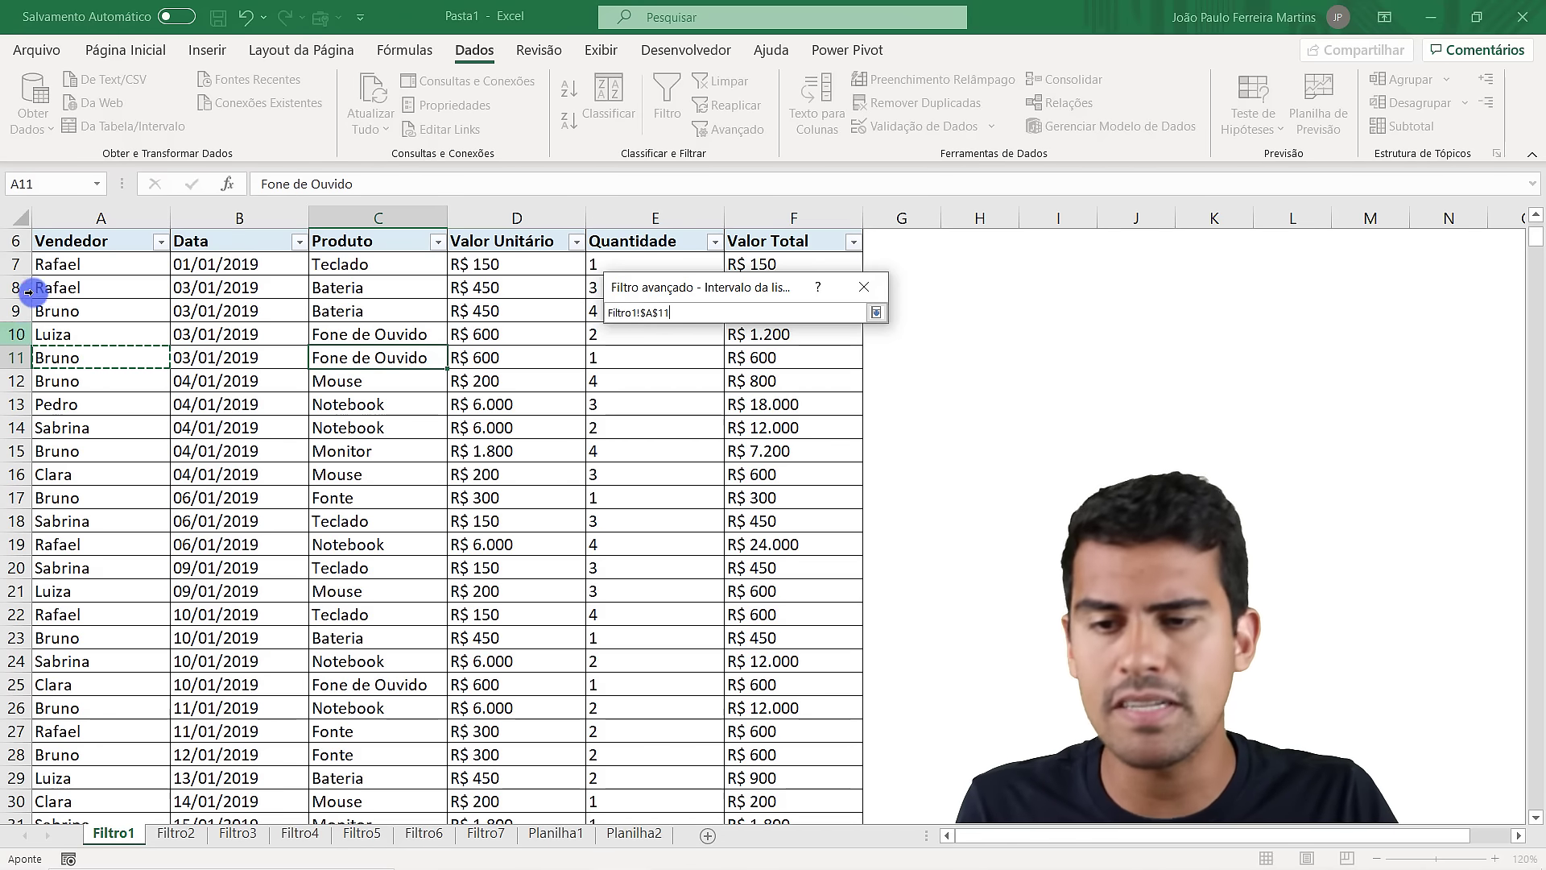
scroll(129, 354, up, 2)
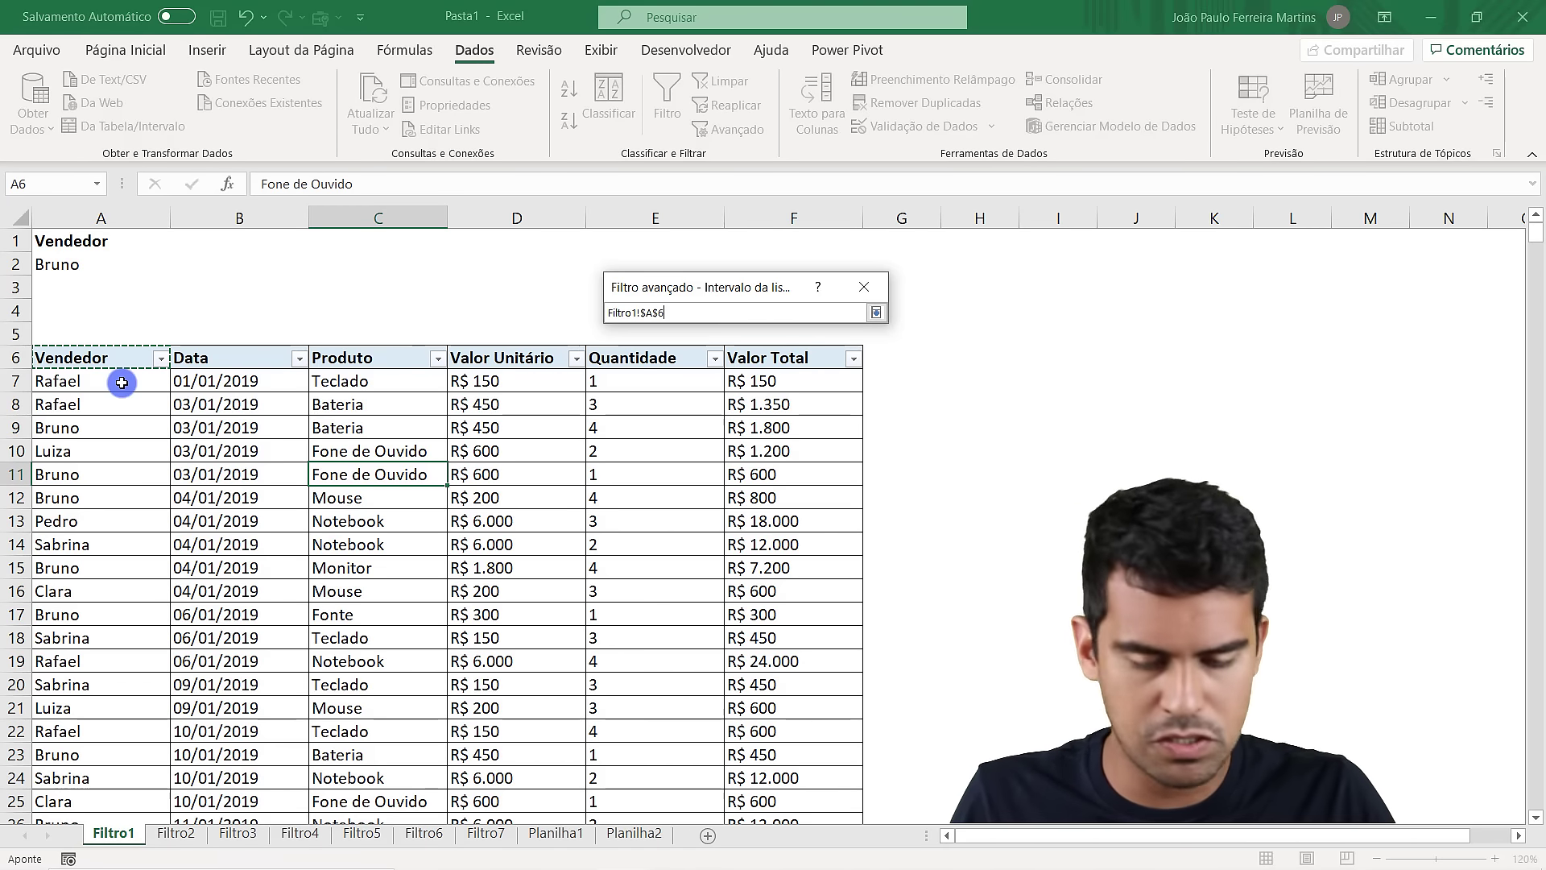
key(ctrl+shift+Down)
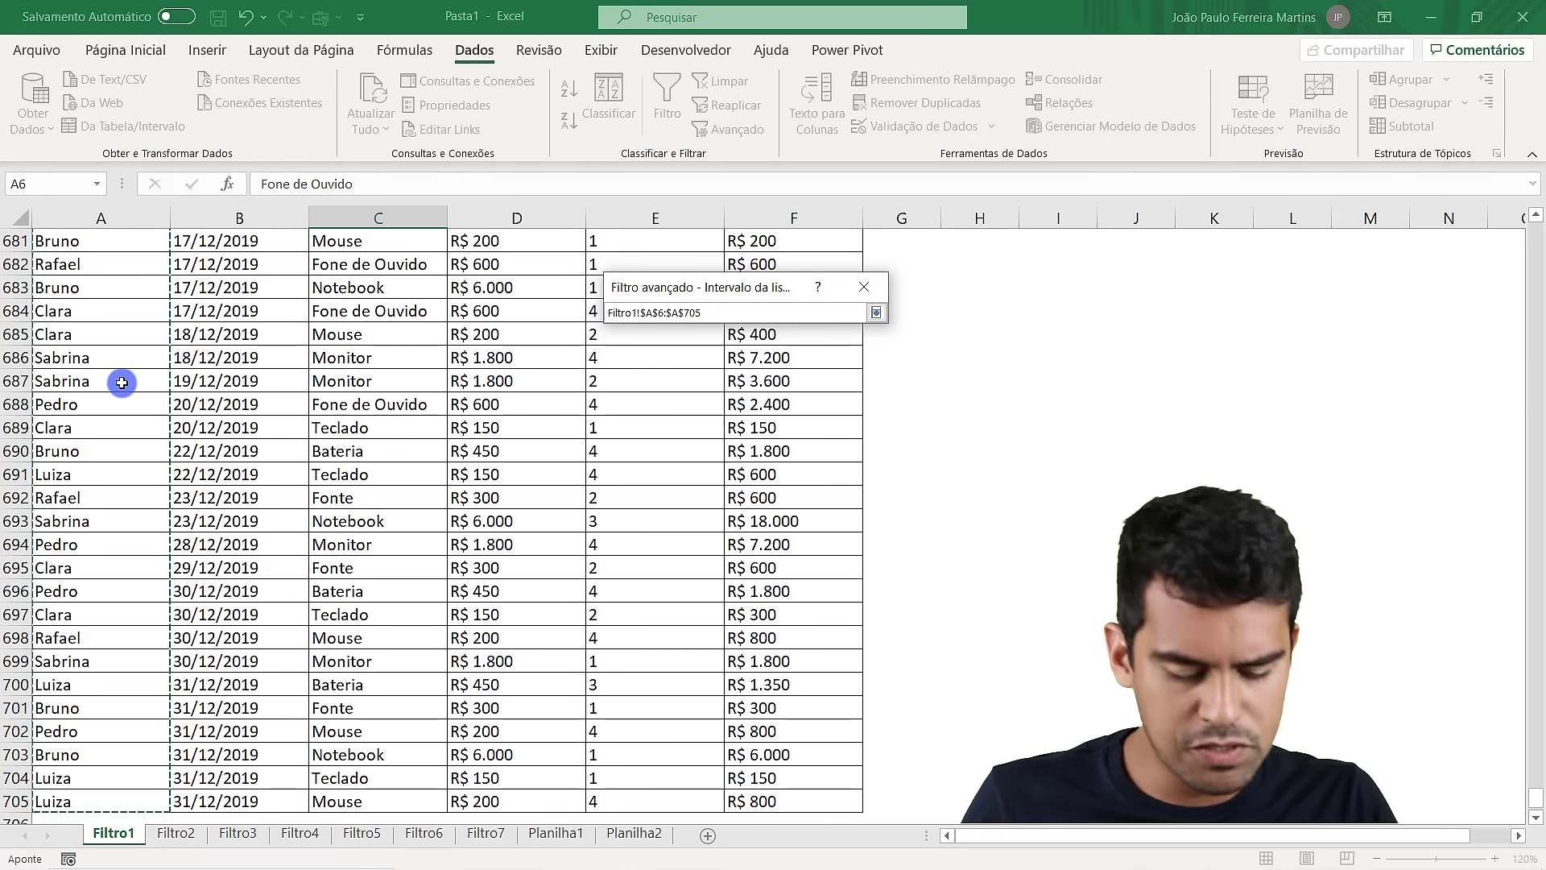
key(shift+Right)
key(shift+Right)
key(shift+Right)
key(shift+Right)
key(shift+Right)
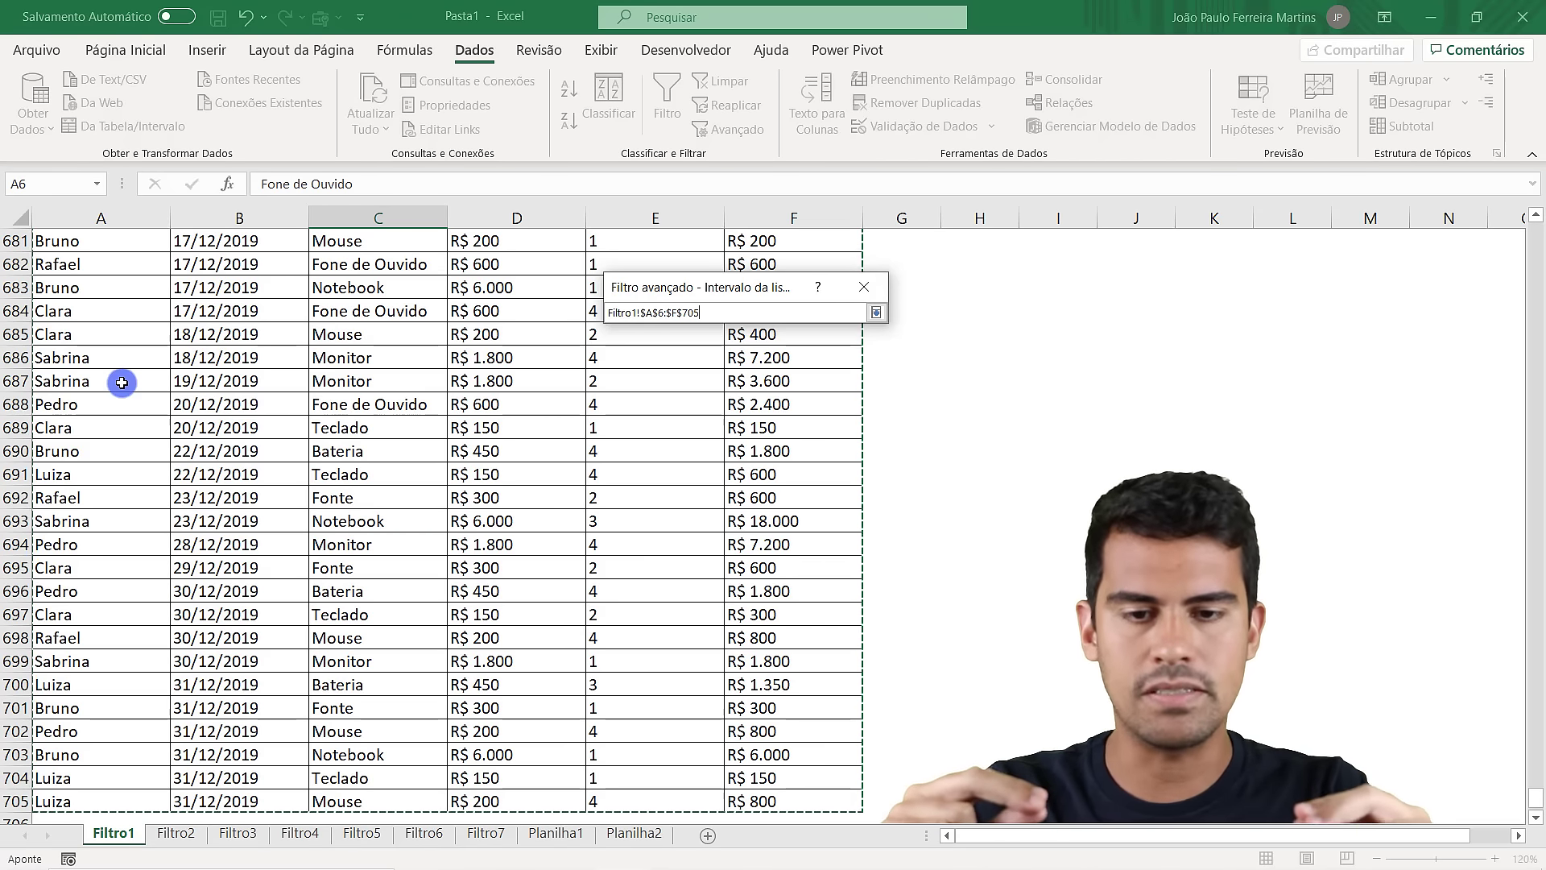
key(Return)
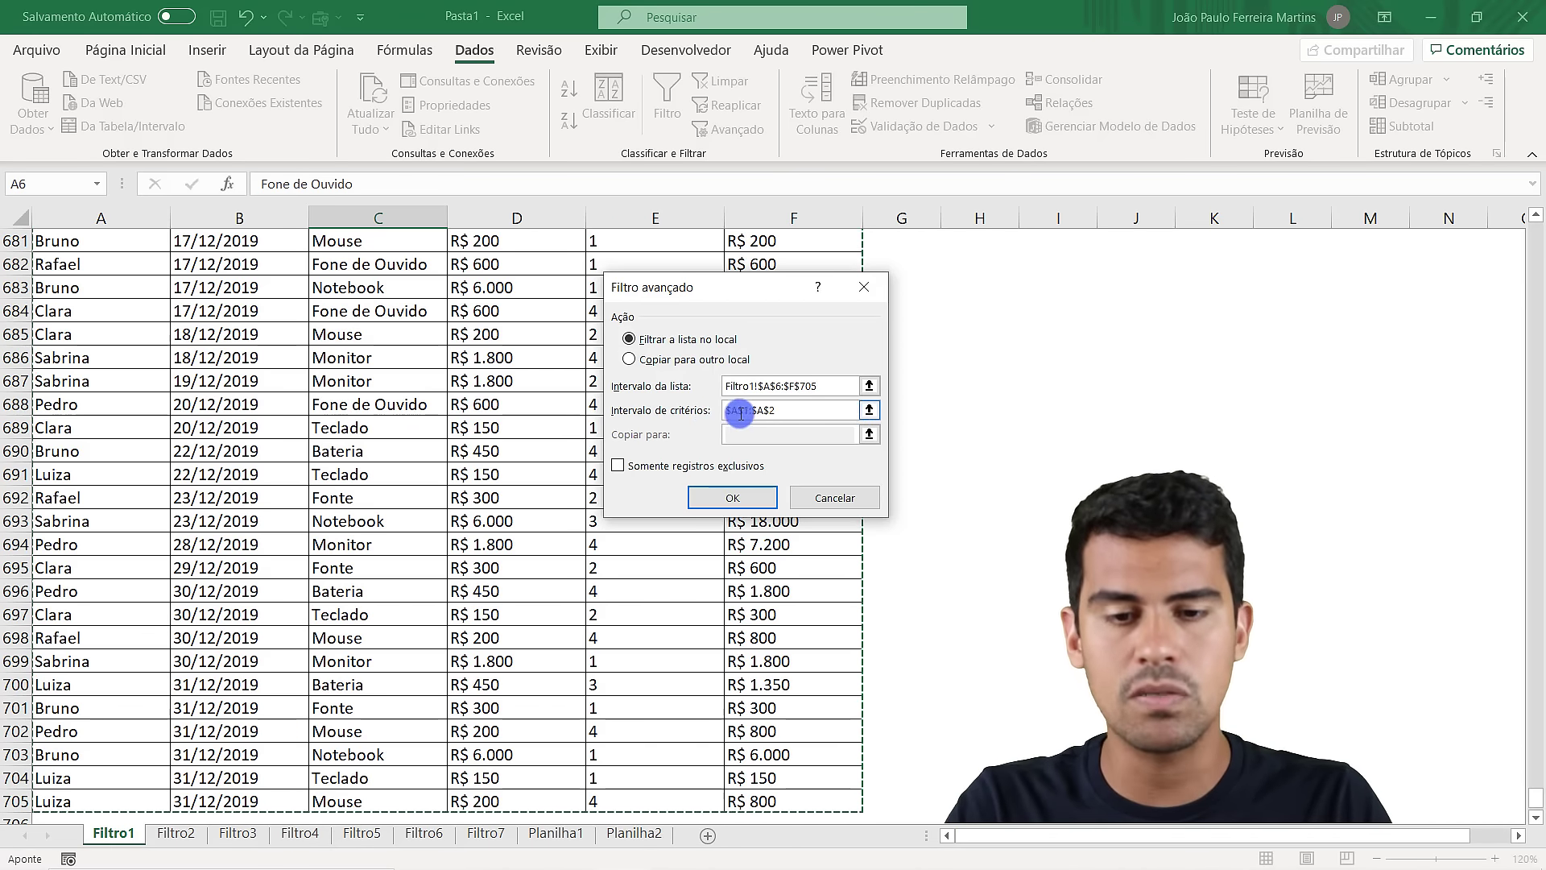
Apply the Advanced Filter in place with A1:A2 as the criteria range and check the filtered Vendedor rows
click(872, 411)
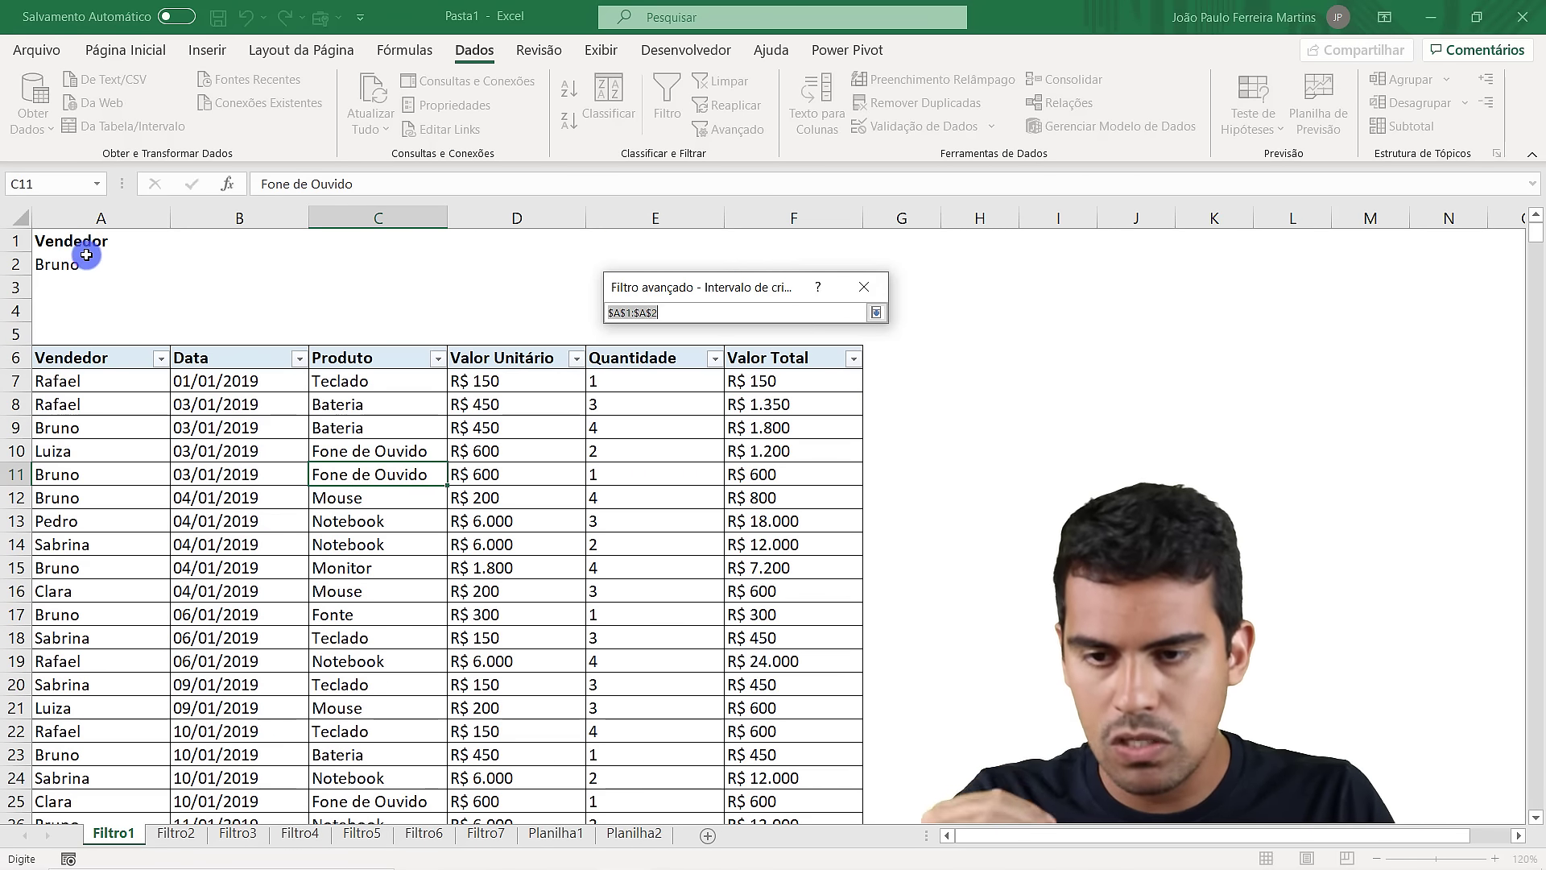
drag(97, 240, 89, 261)
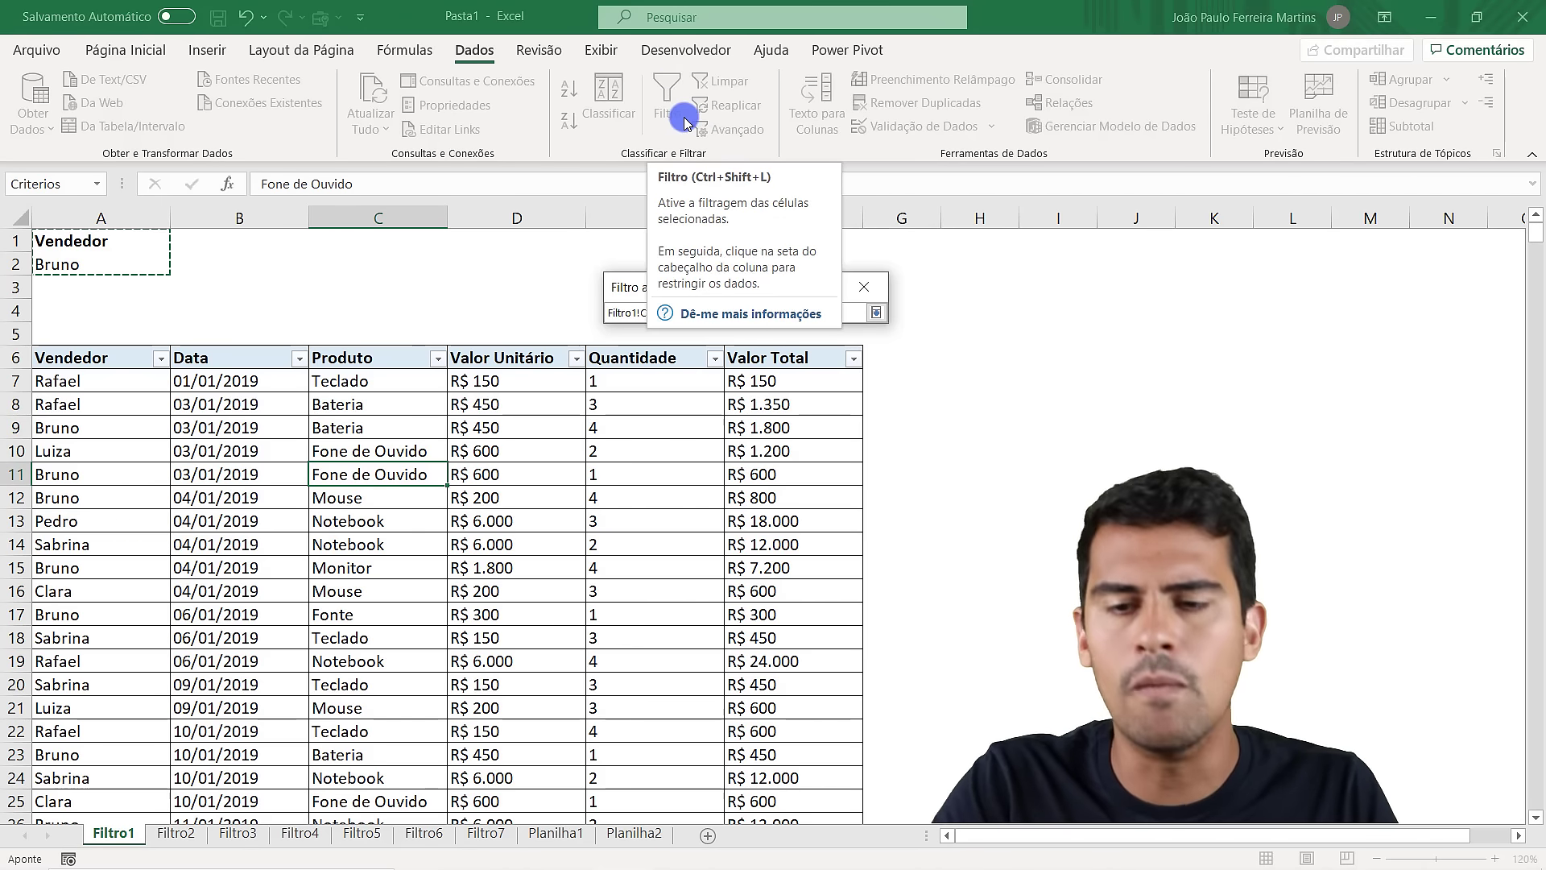
key(Return)
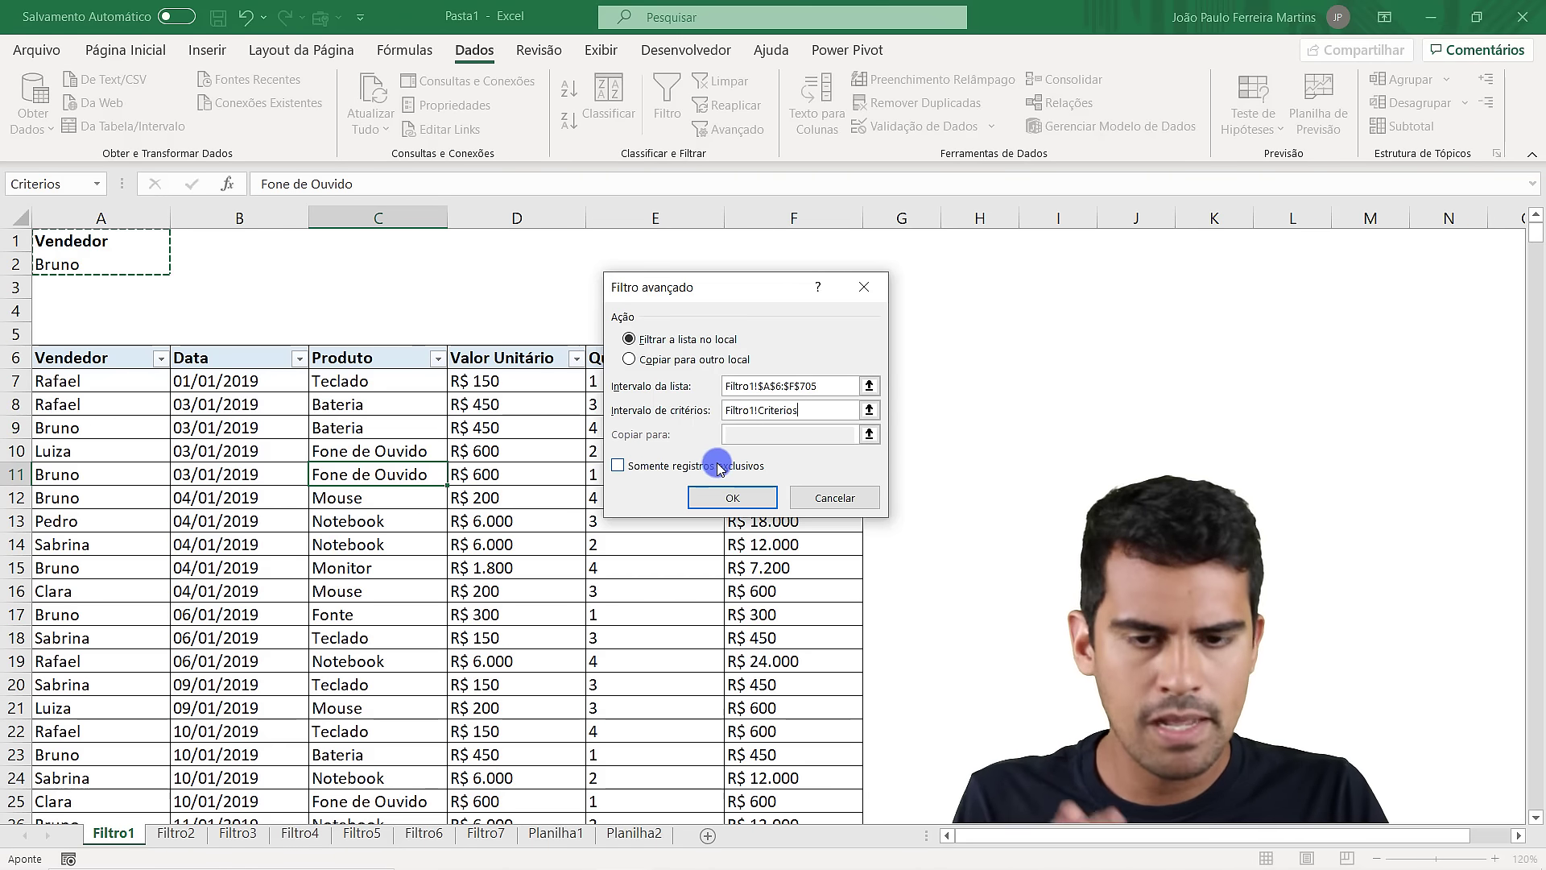
click(733, 497)
click(152, 401)
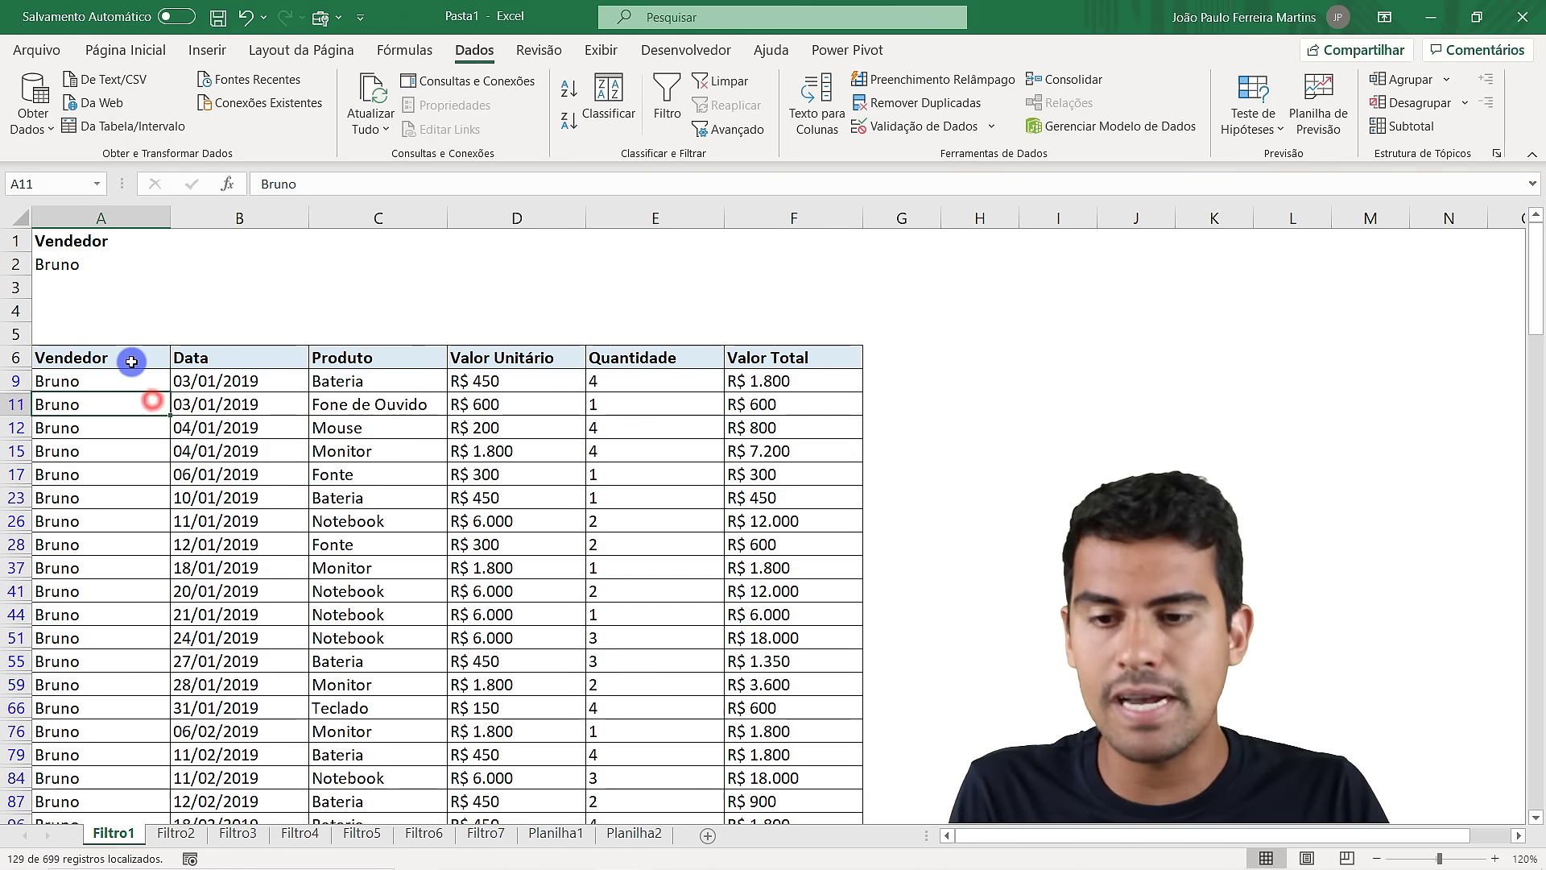
drag(131, 361, 121, 510)
click(125, 471)
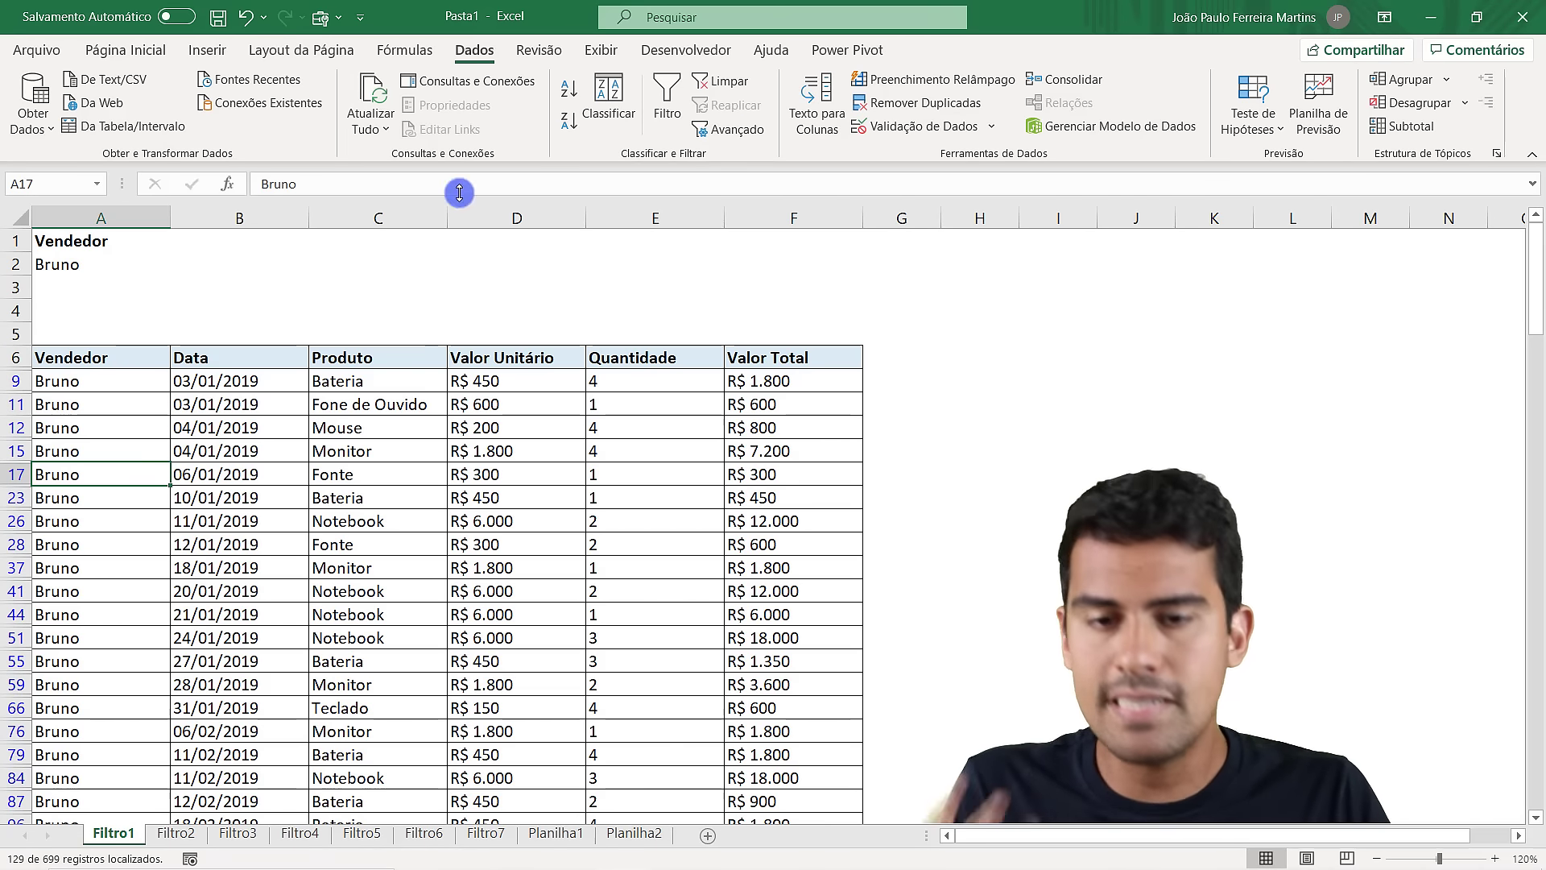
Clear the advanced filter and change the criteria header in A1 to Produto
click(744, 87)
click(97, 241)
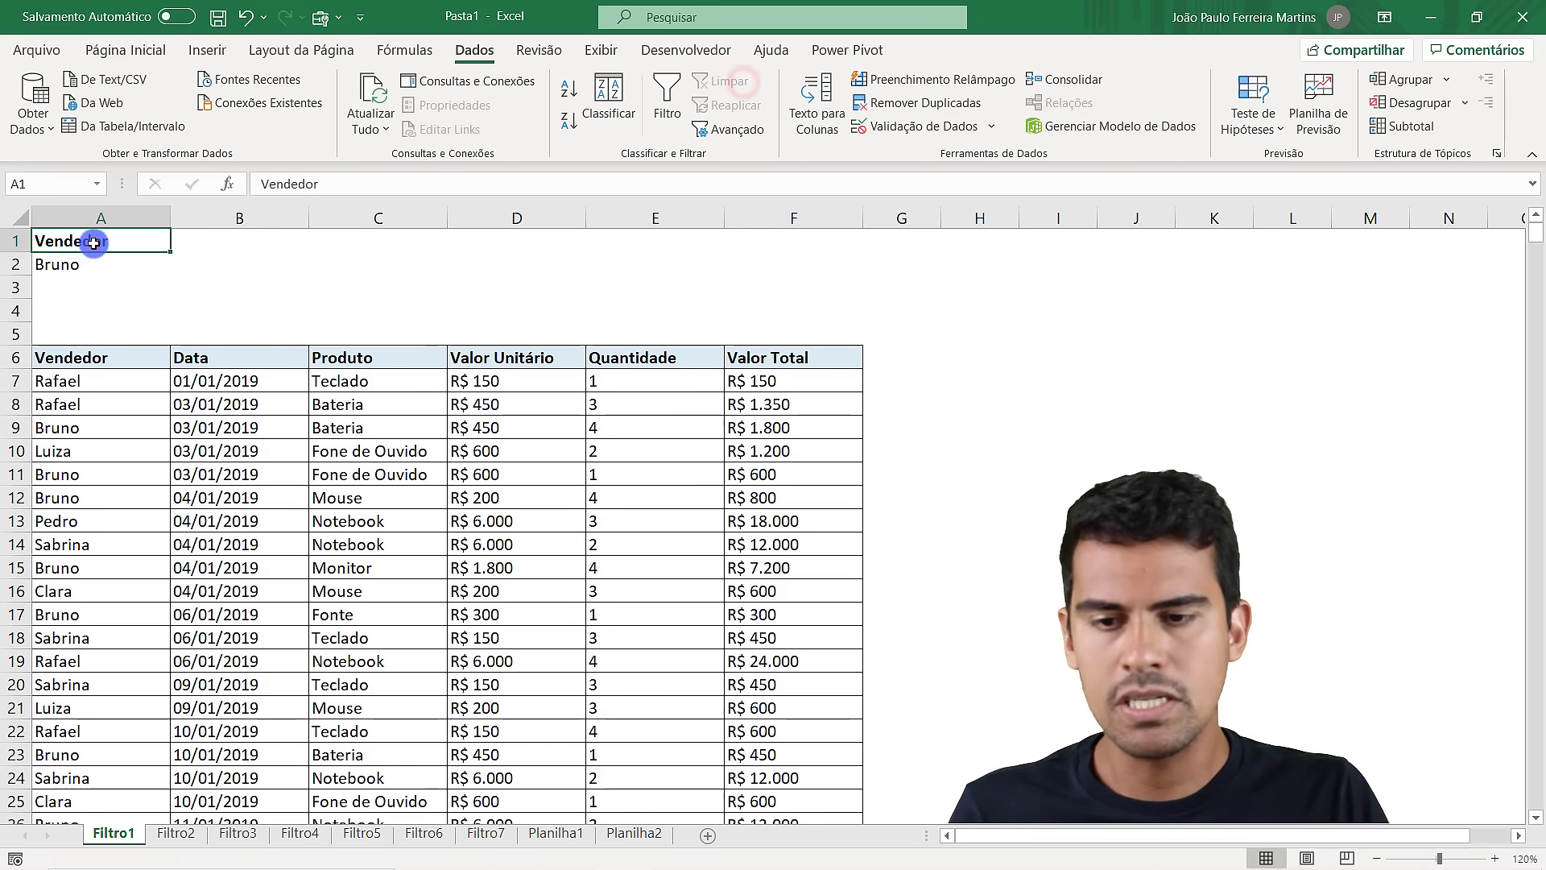
text(Produto)
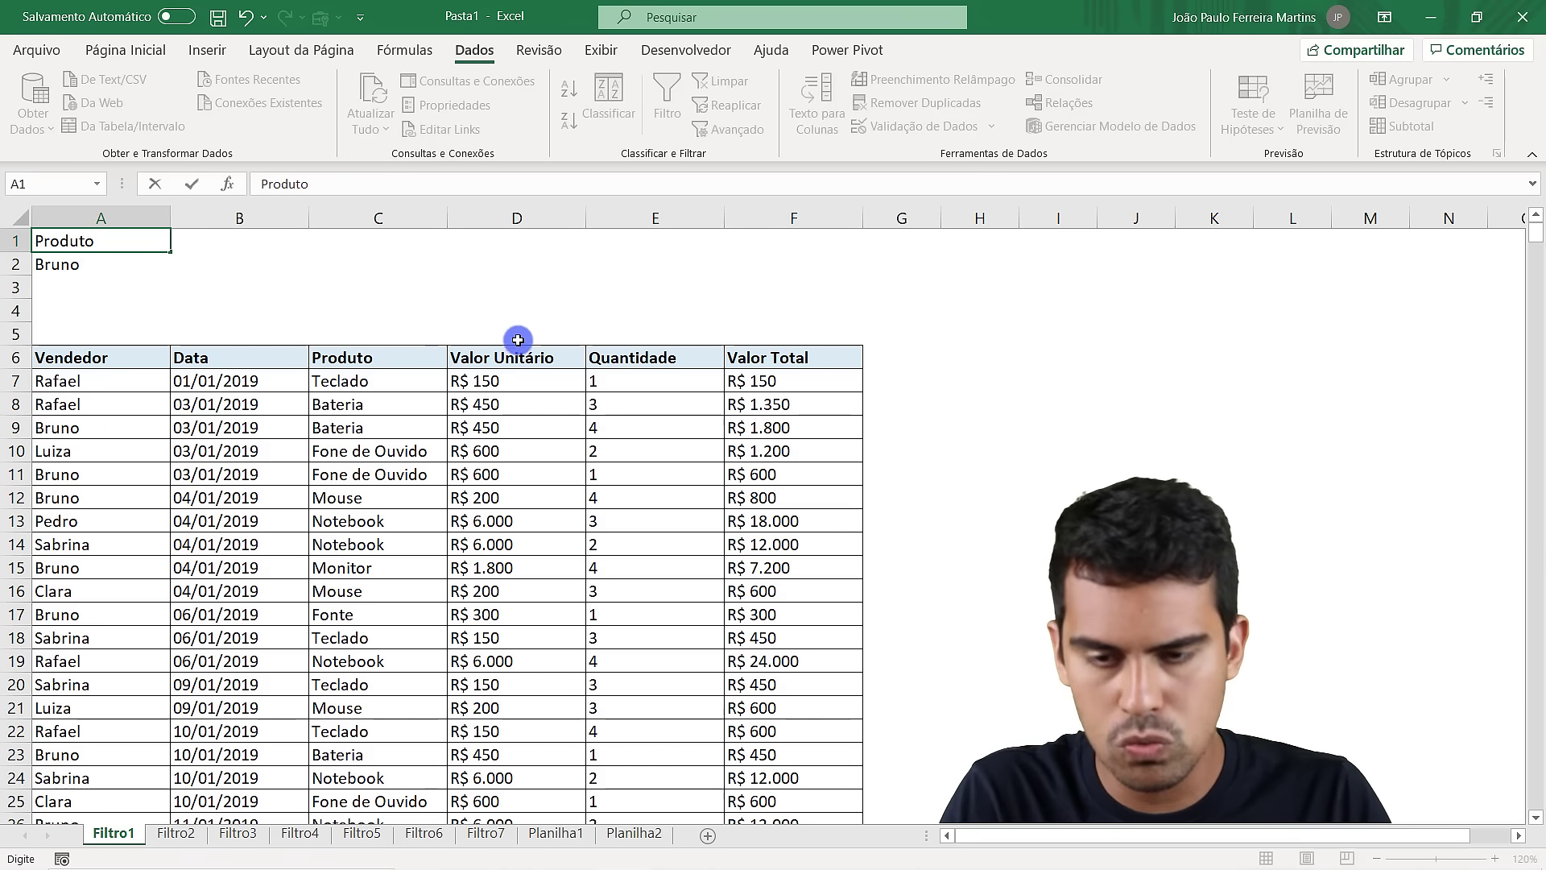
key(Return)
Check the Produto column's header and values, and set the criterion in A2 to Bateria
click(342, 355)
click(356, 412)
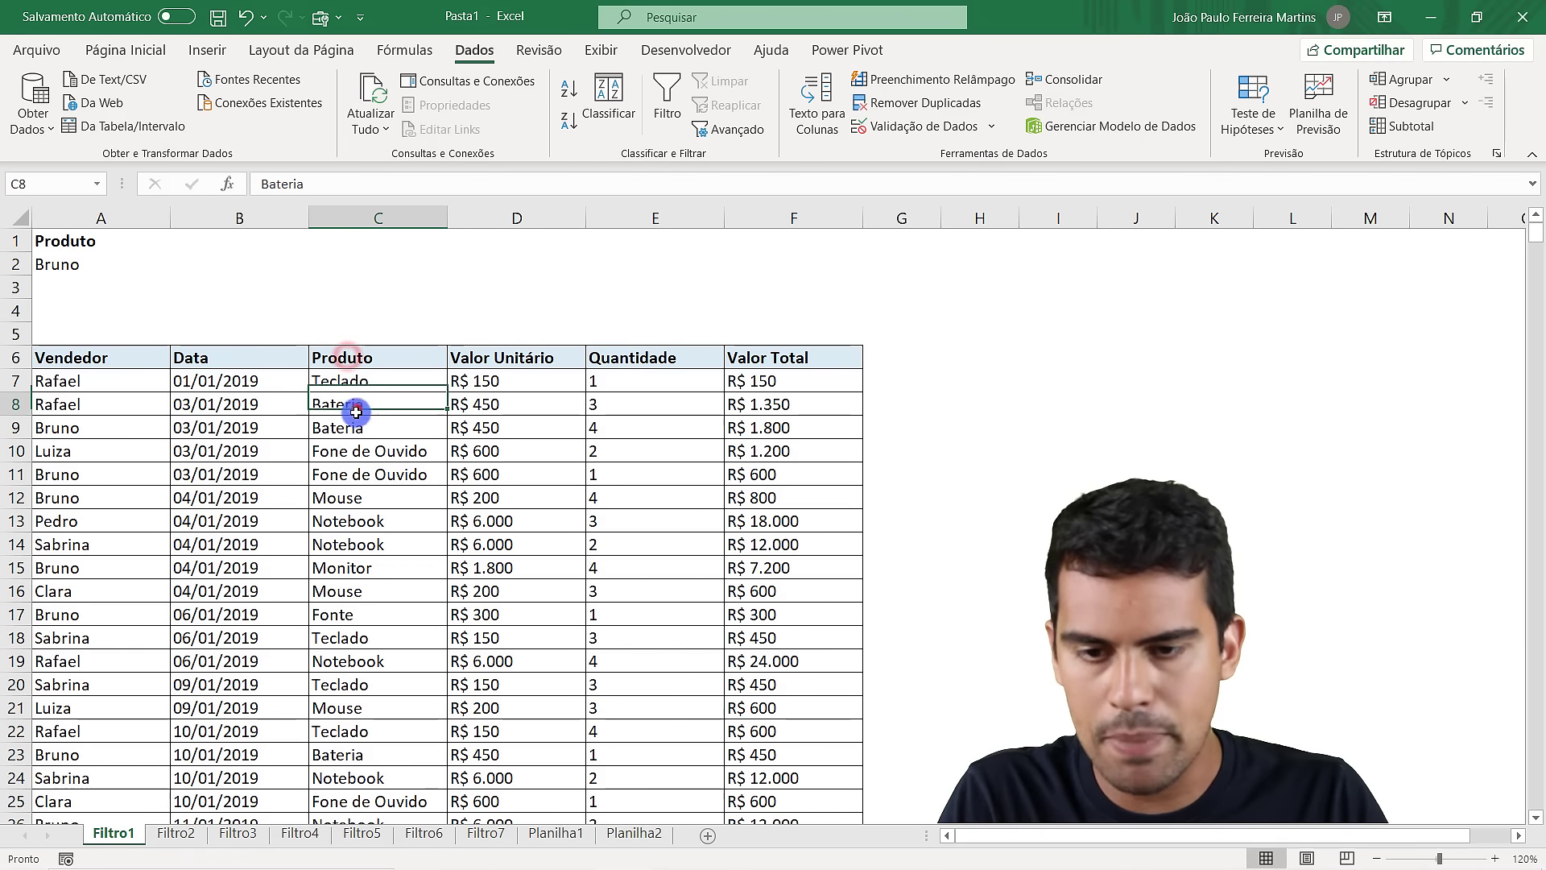
click(83, 263)
text(Bateria)
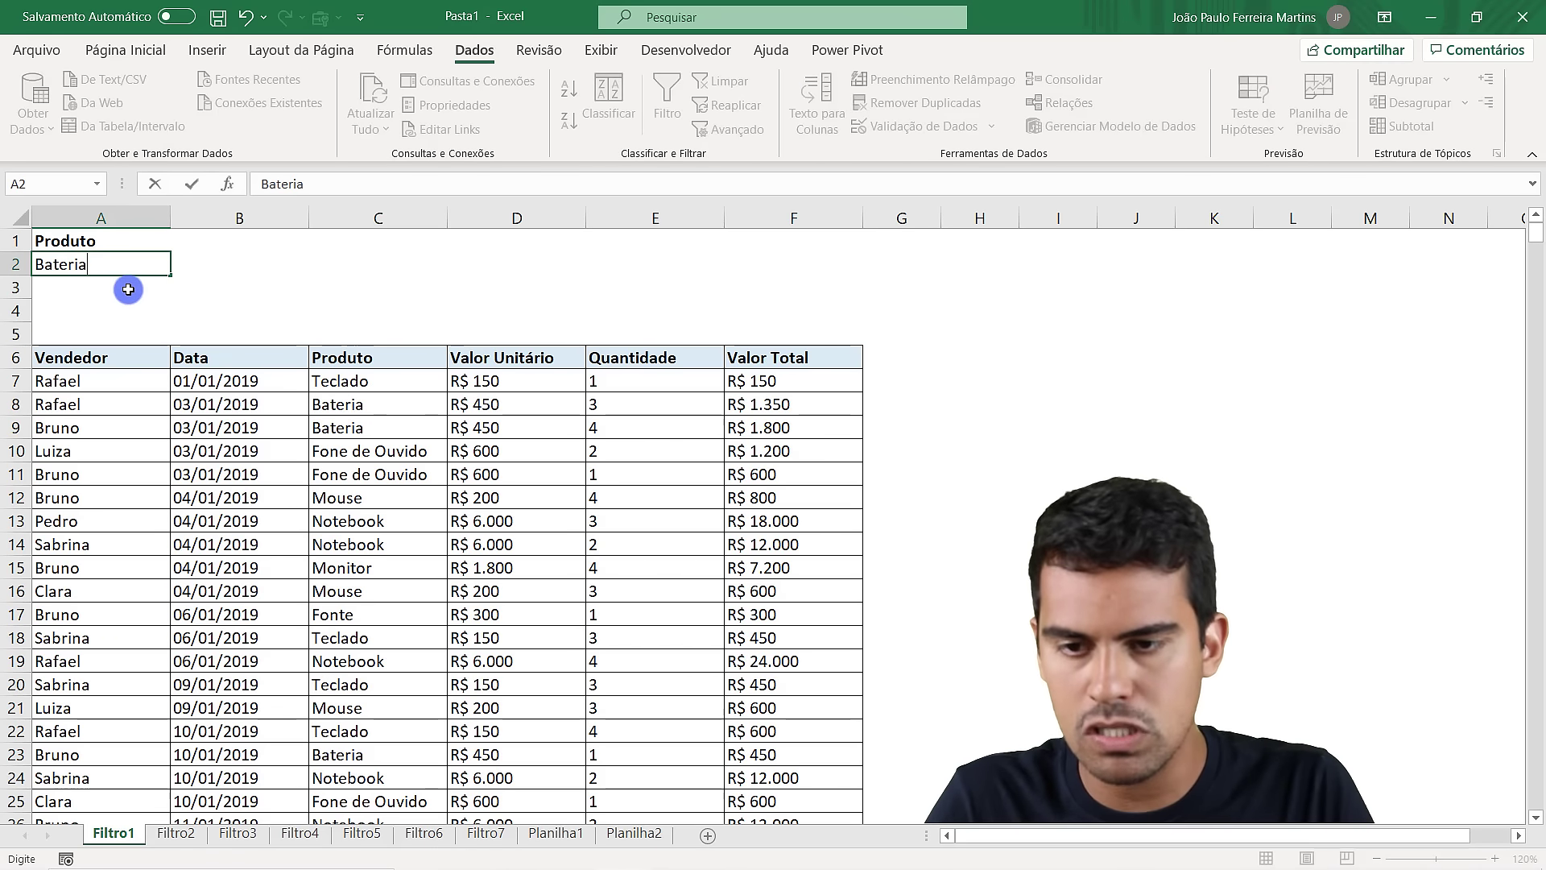
key(Return)
Start an in-place Advanced Filter on the Filtro1 sales table with A6:F705 as the list range
click(118, 360)
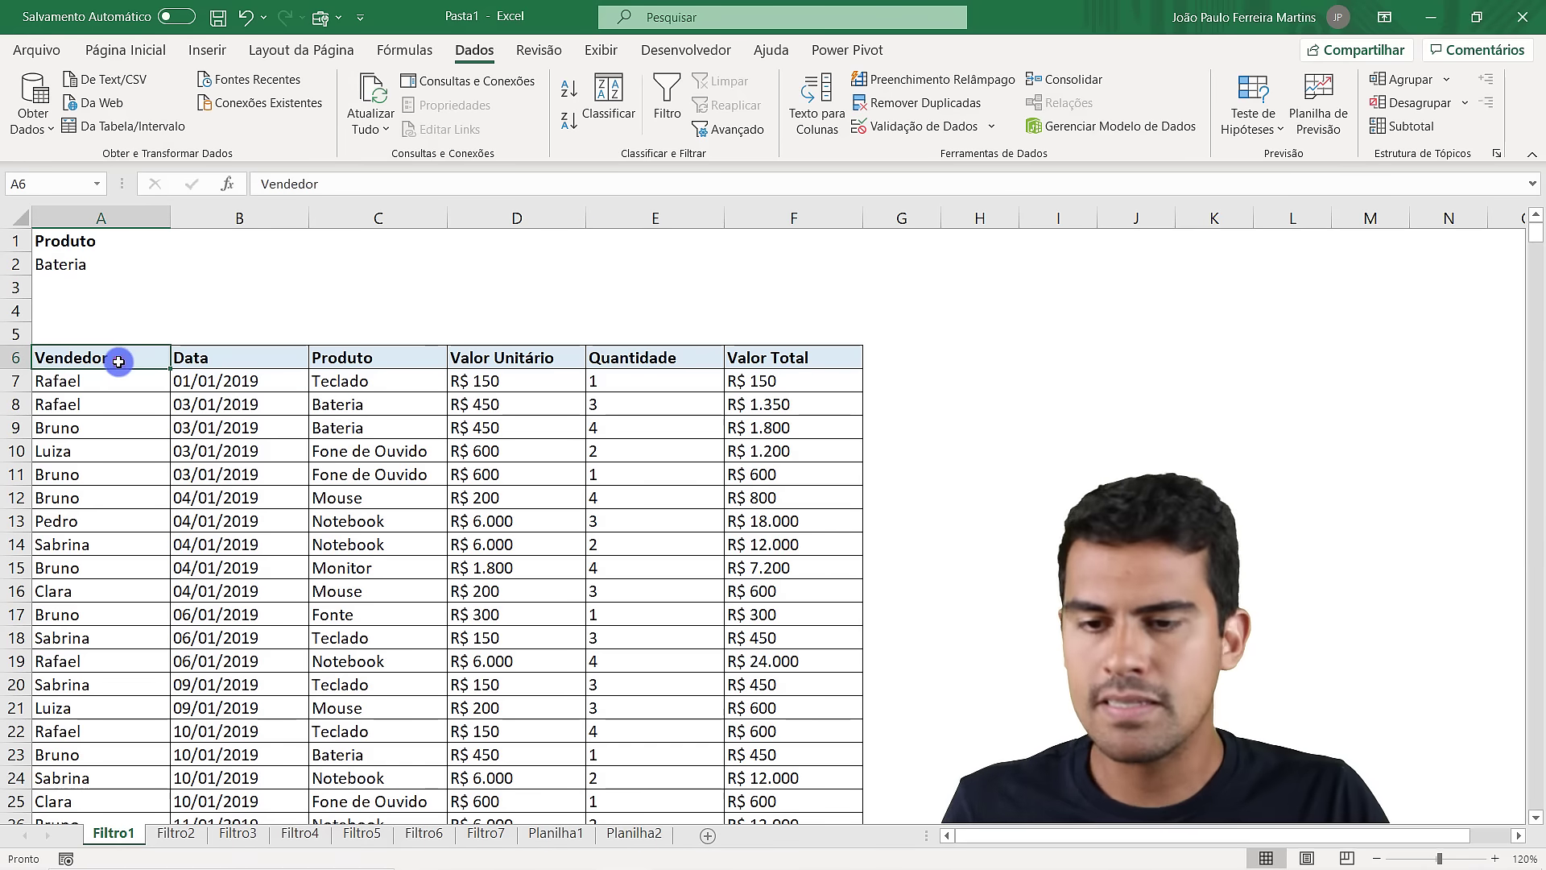
click(727, 129)
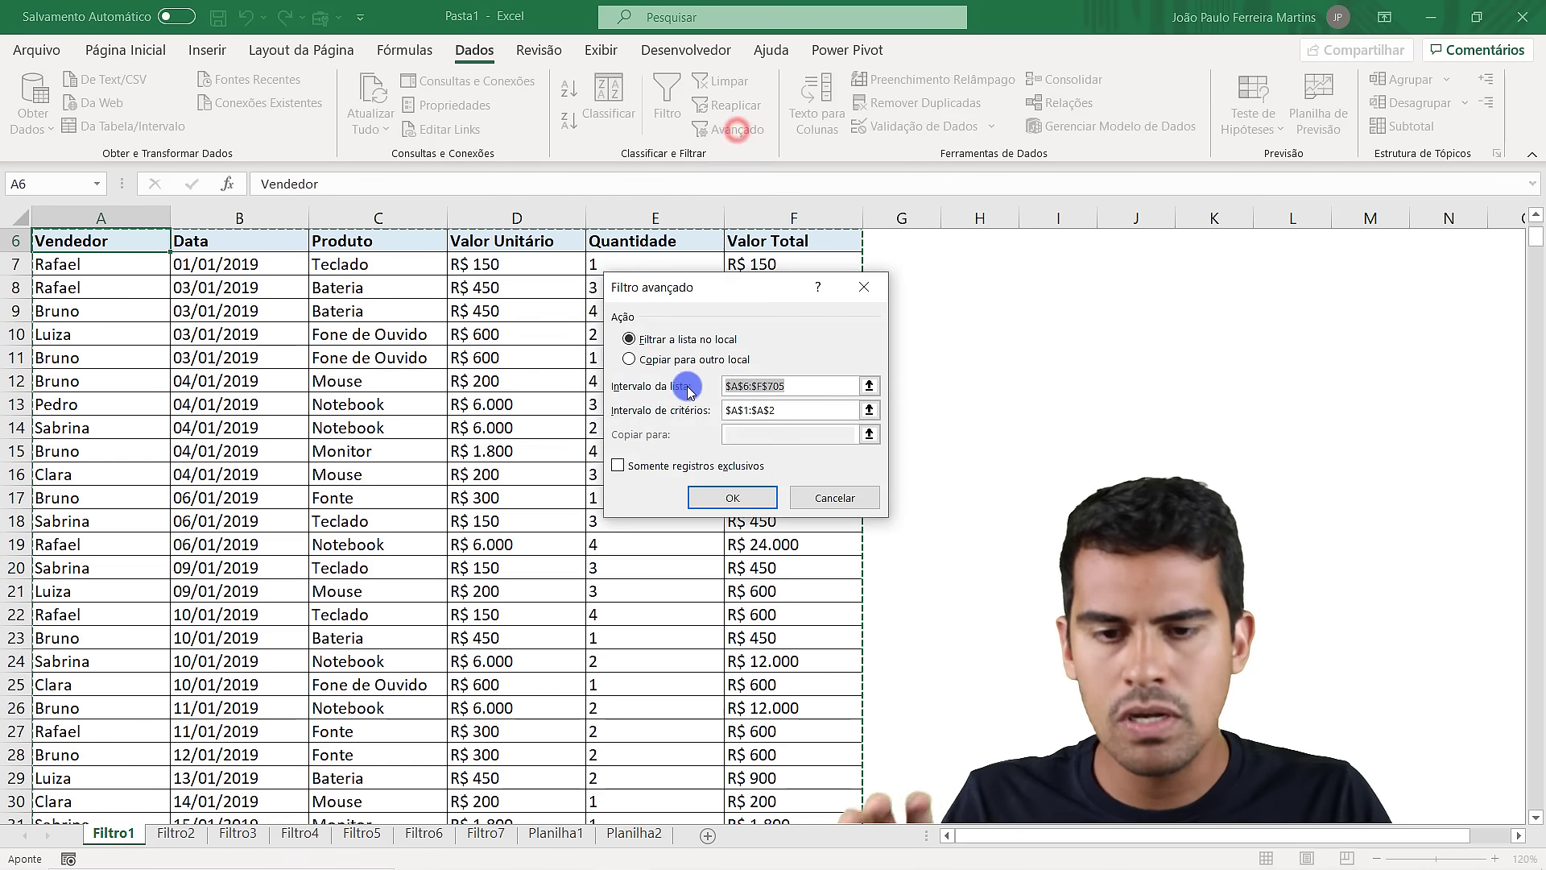
click(871, 384)
click(218, 376)
key(ctrl+Up)
key(ctrl+Left)
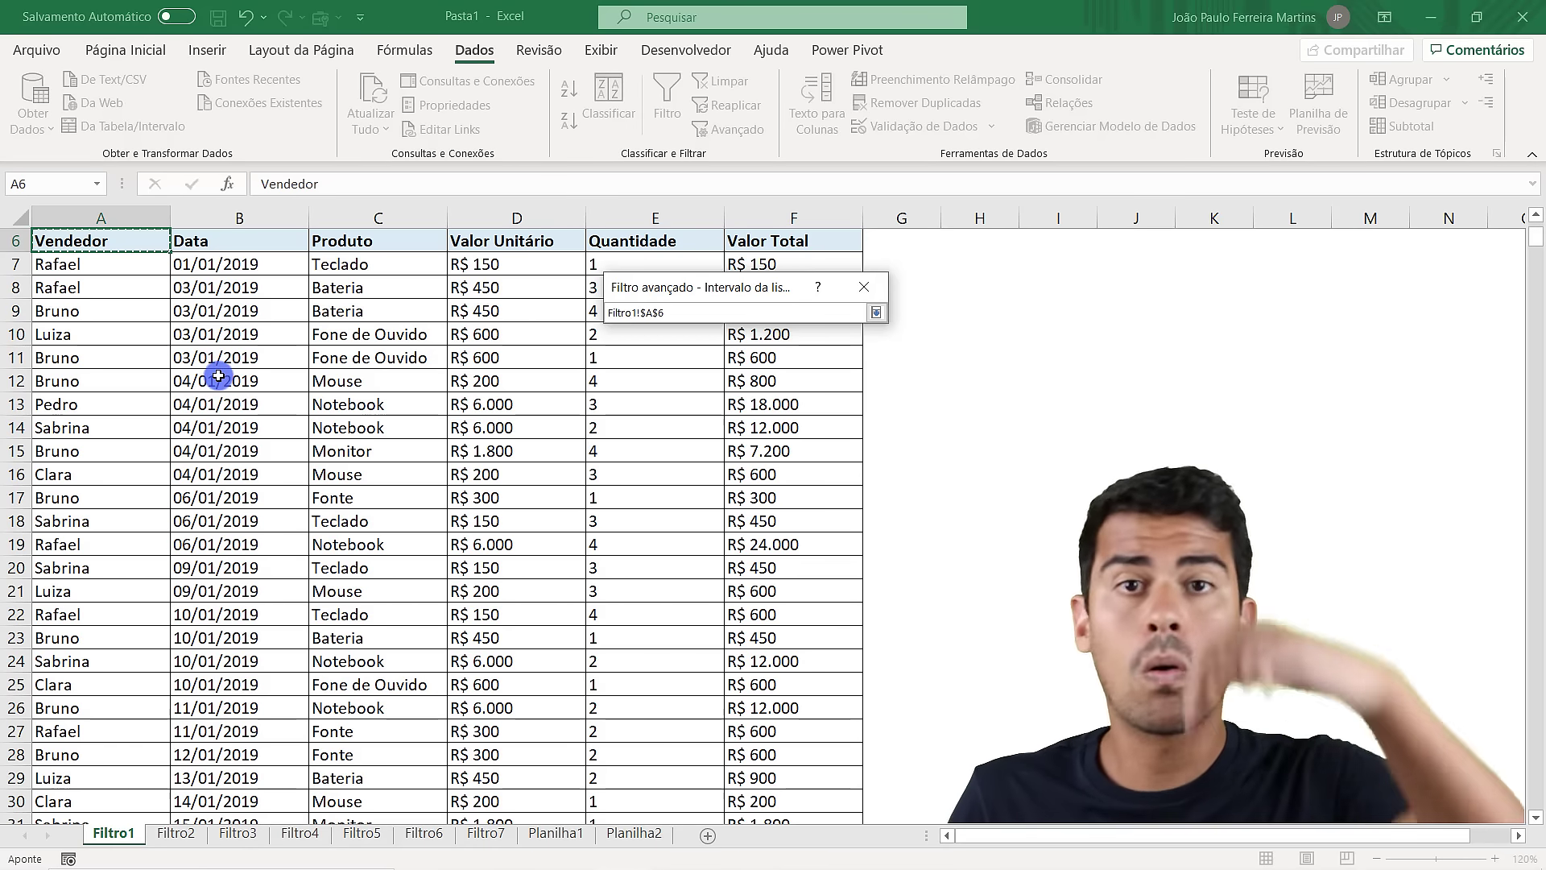
key(ctrl+shift+Right)
key(ctrl+shift+Down)
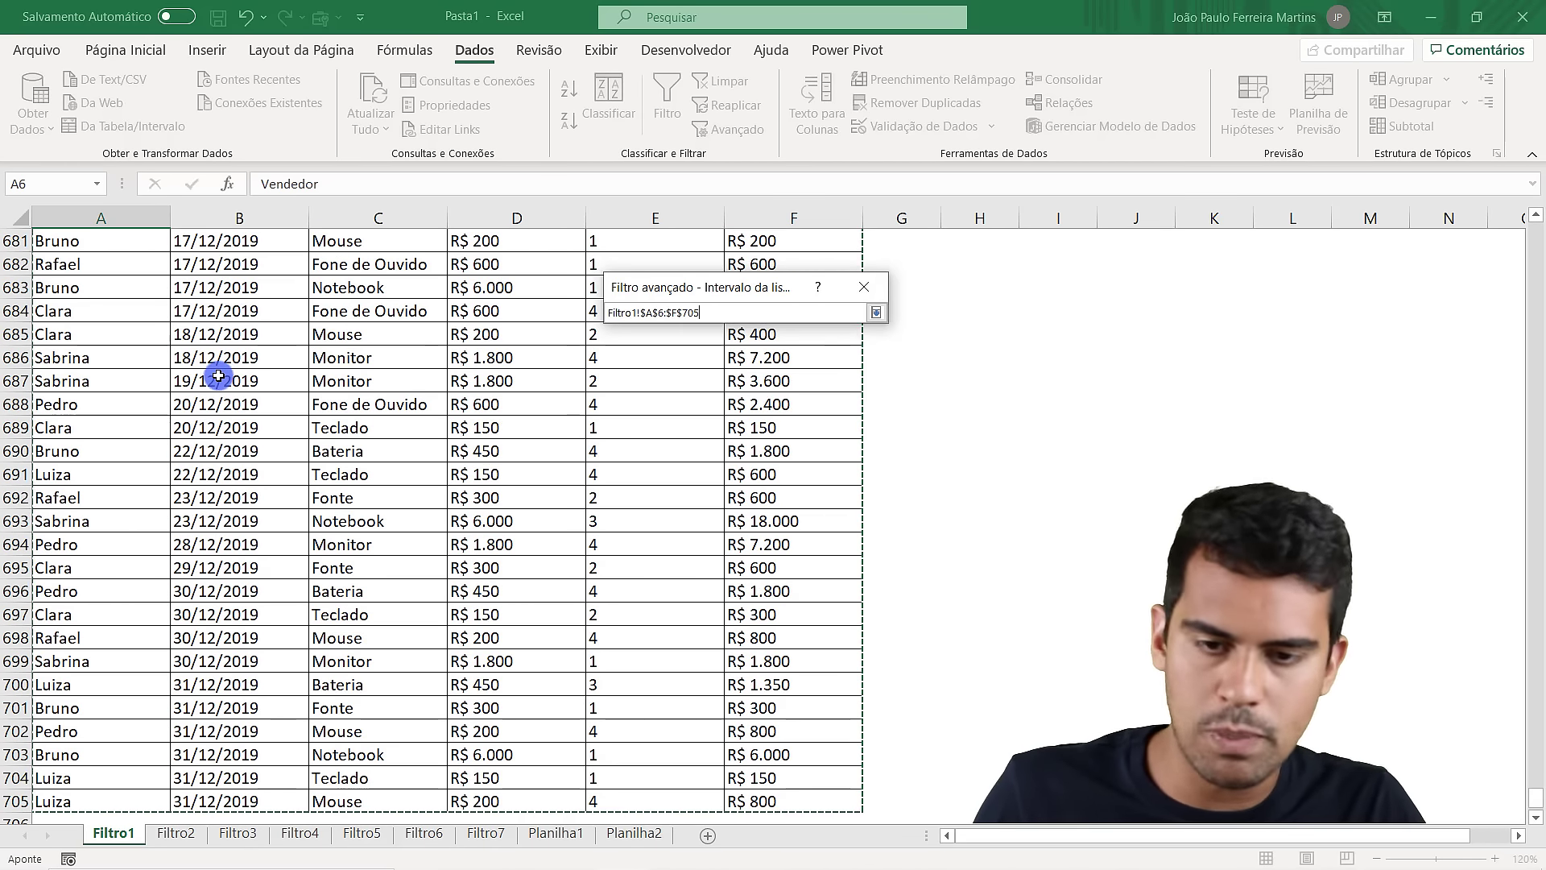
key(Return)
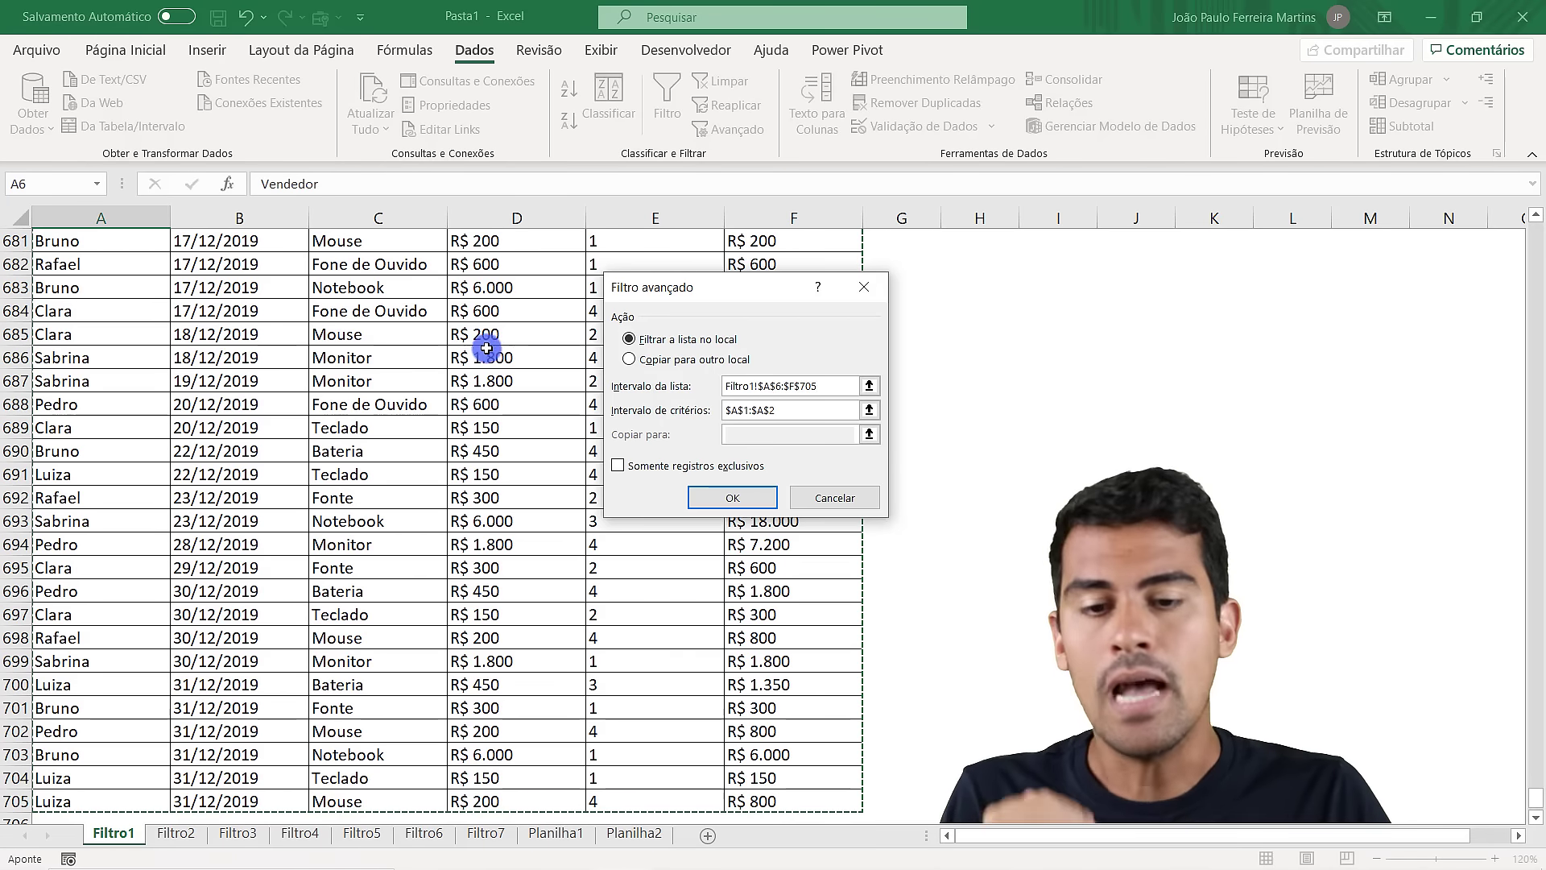
Apply the Advanced Filter with the Produto criteria in A1:A2 as the criteria range and check the filtered Produto rows
click(869, 410)
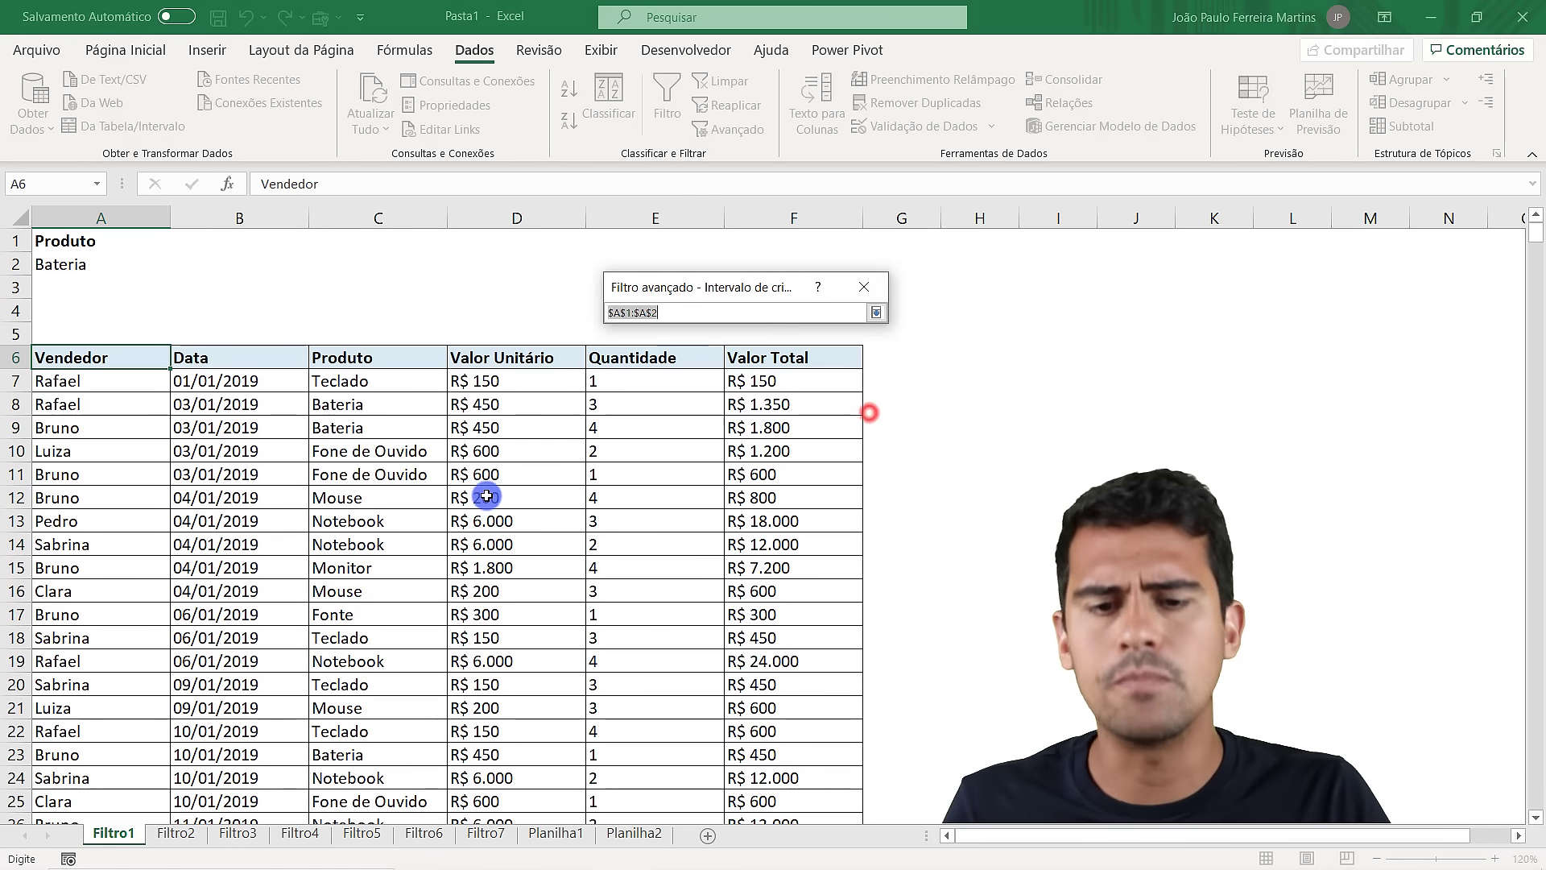
click(486, 497)
drag(68, 241, 70, 262)
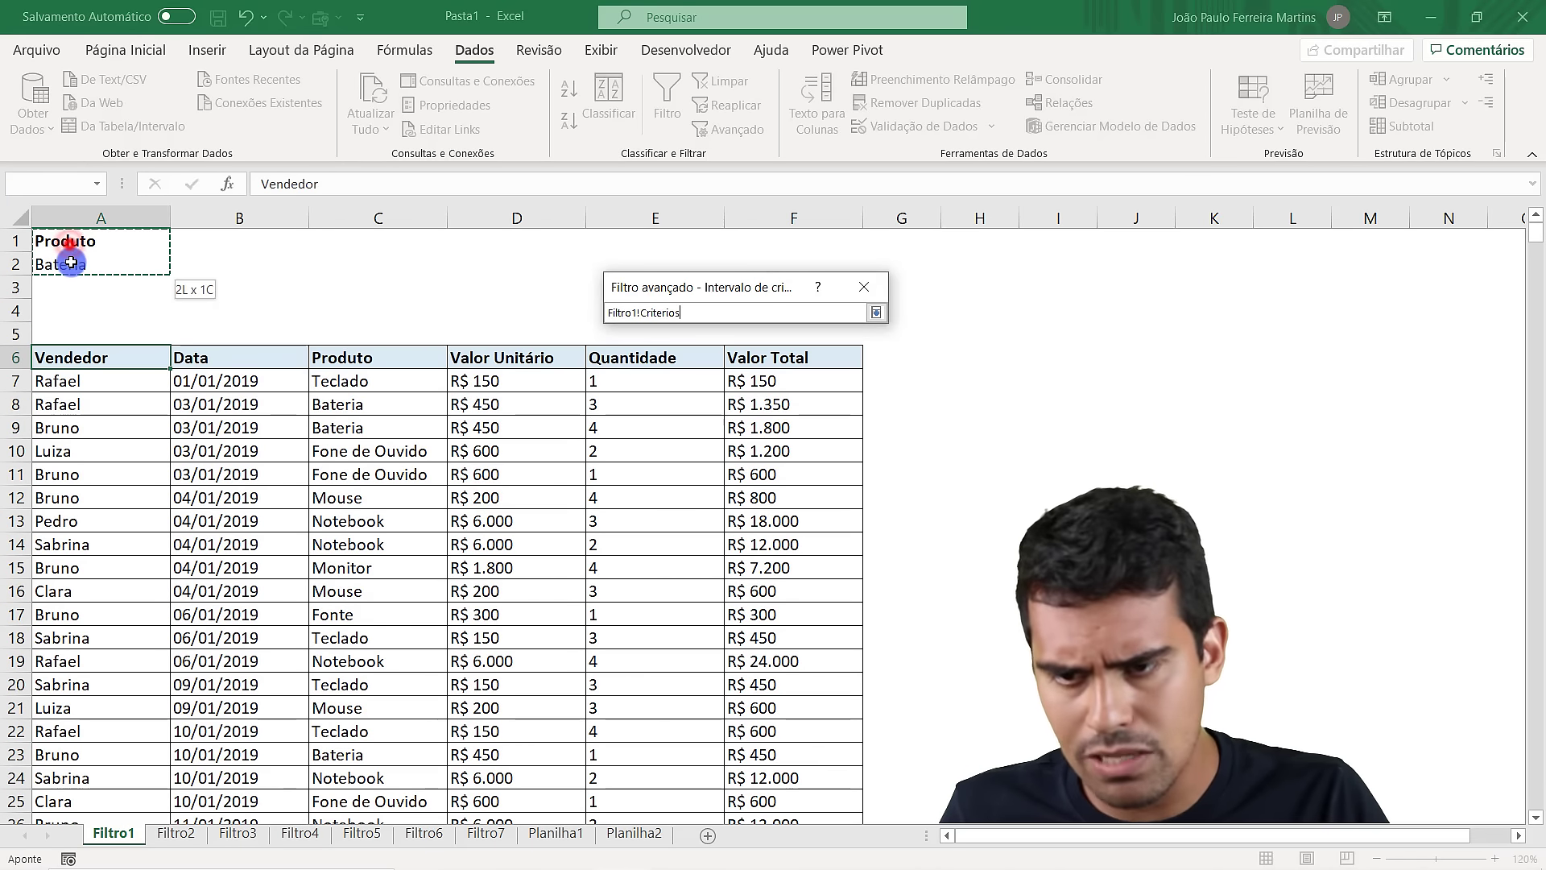
key(Return)
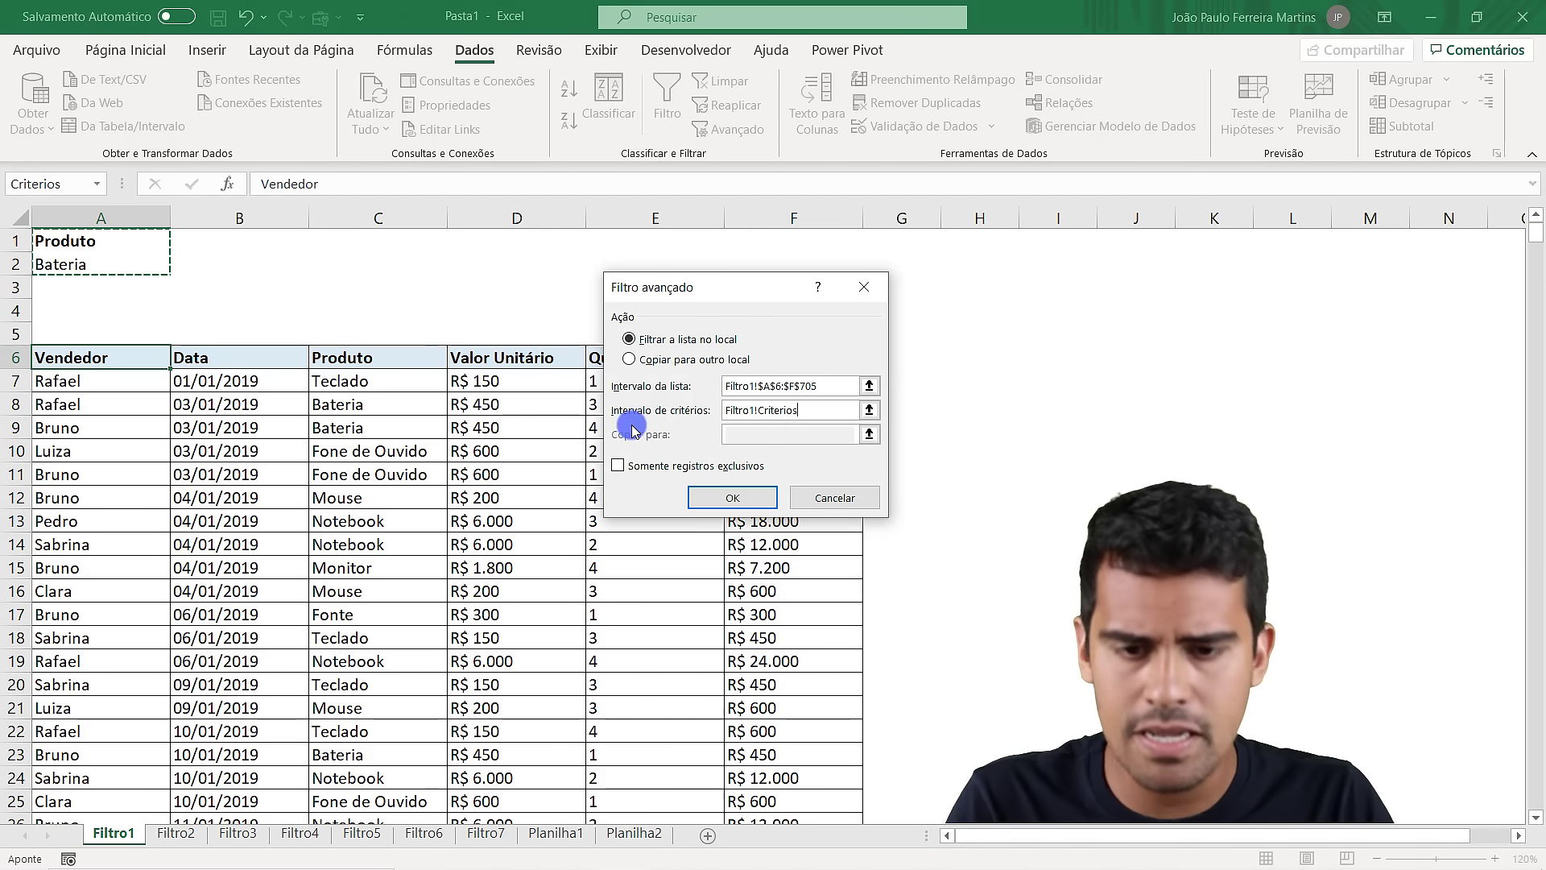
click(715, 498)
drag(450, 420, 414, 442)
click(71, 260)
click(368, 389)
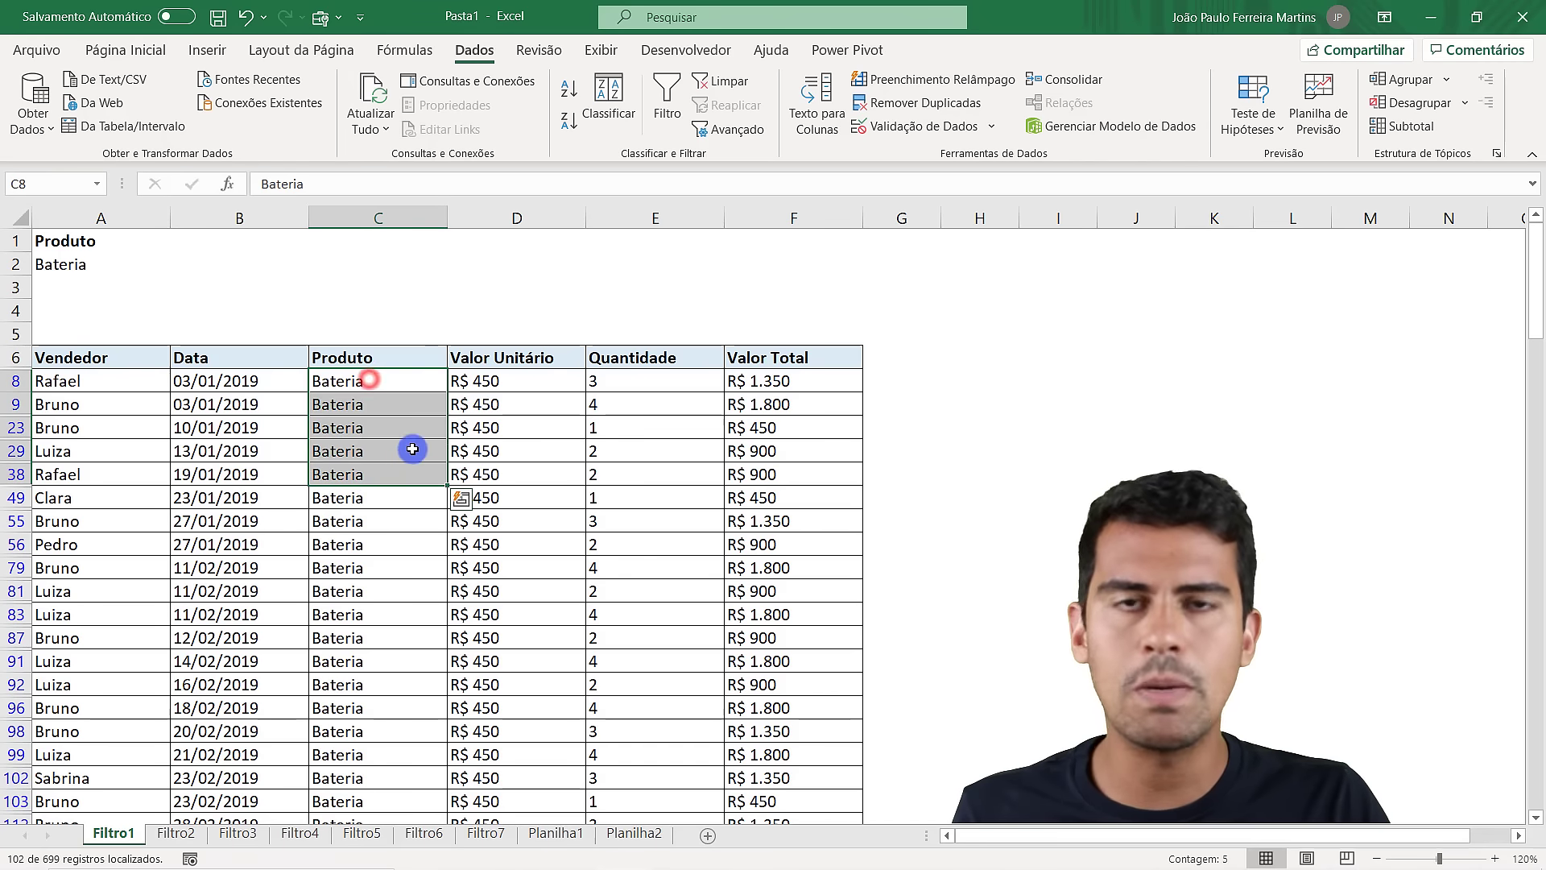
click(411, 447)
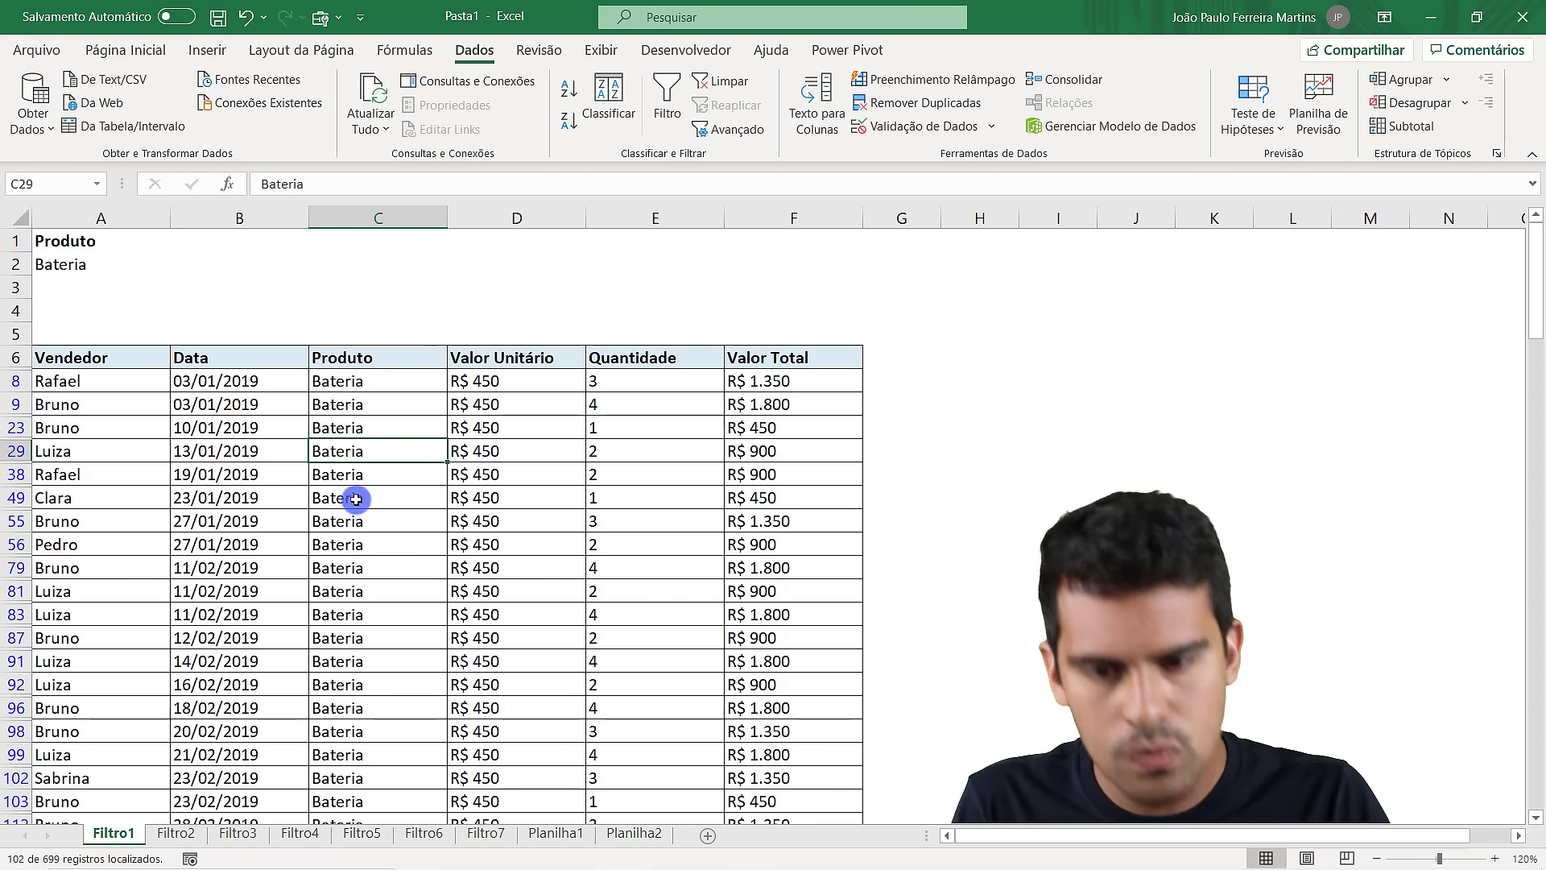
click(375, 475)
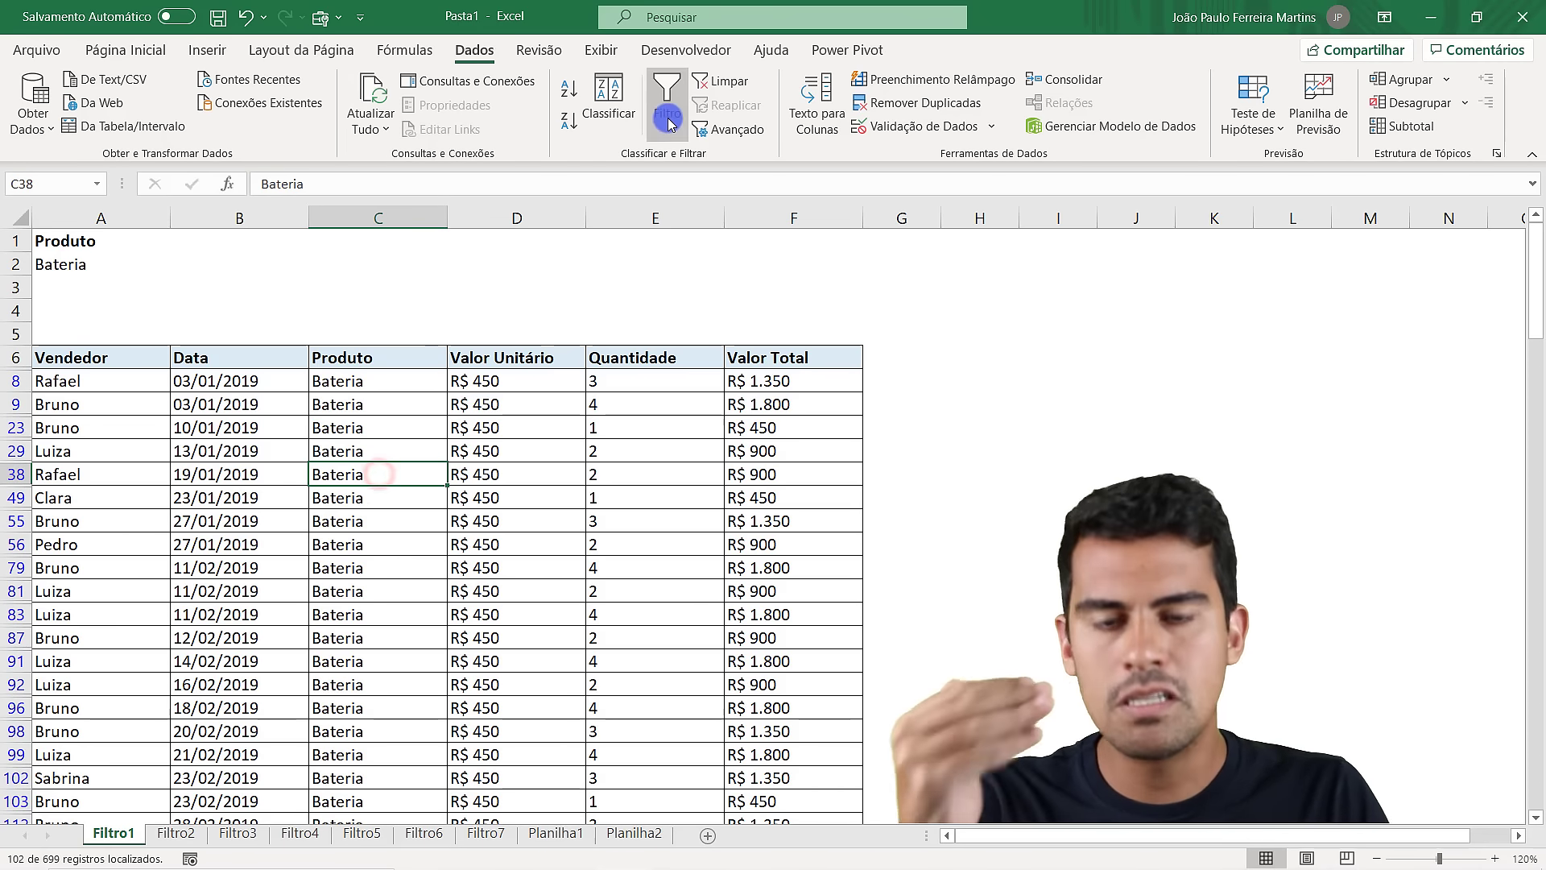
Clear the advanced filter on Filtro1 and review the Vendedor criteria in A1:A3 on the Filtro2 sheet
click(667, 121)
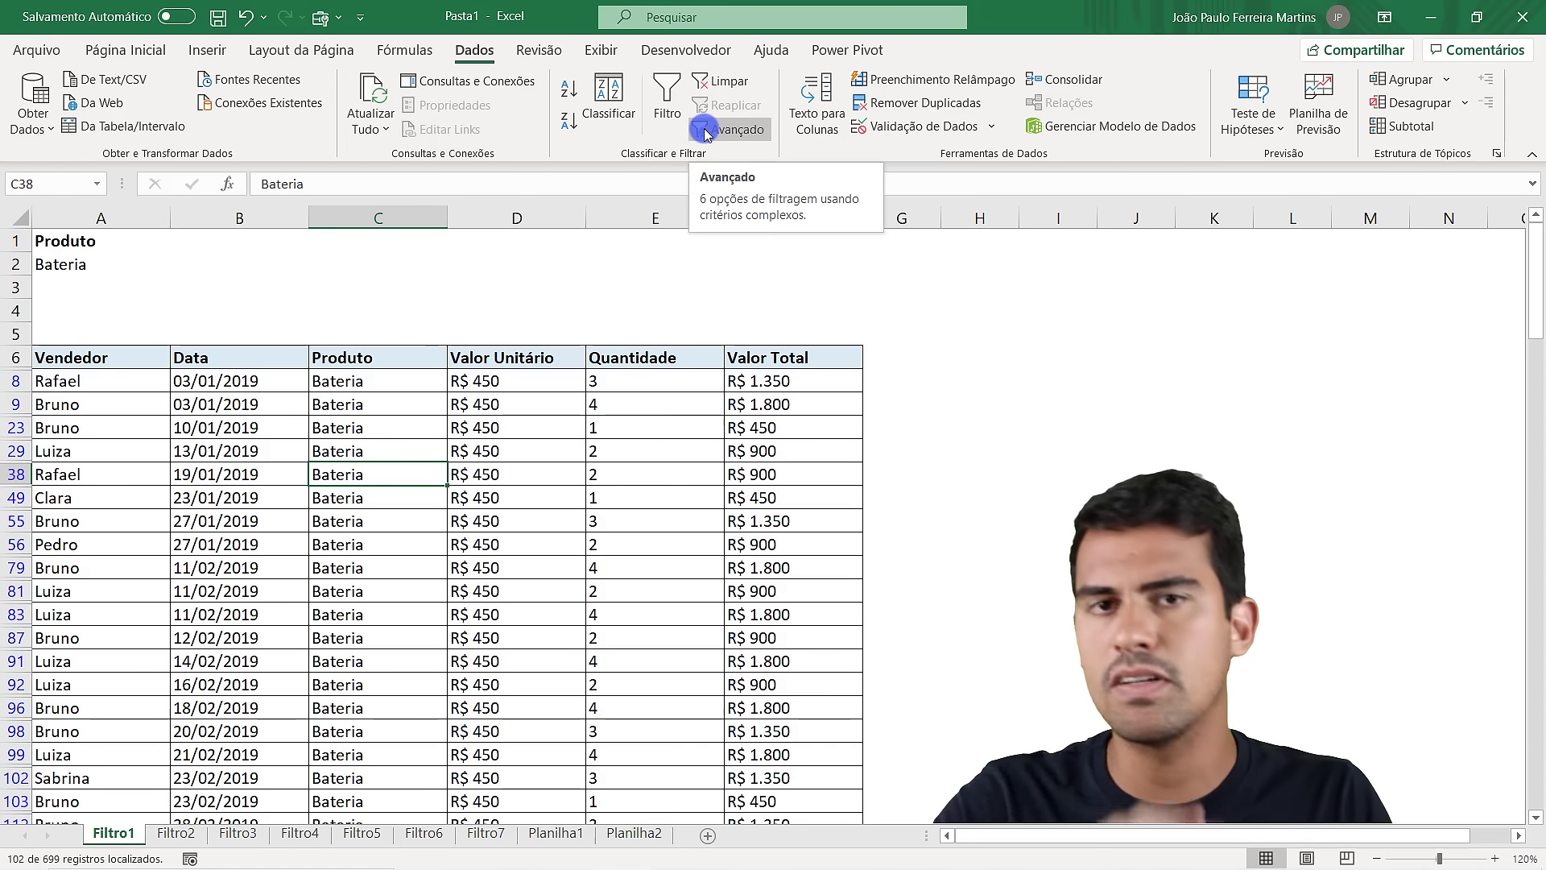
click(707, 79)
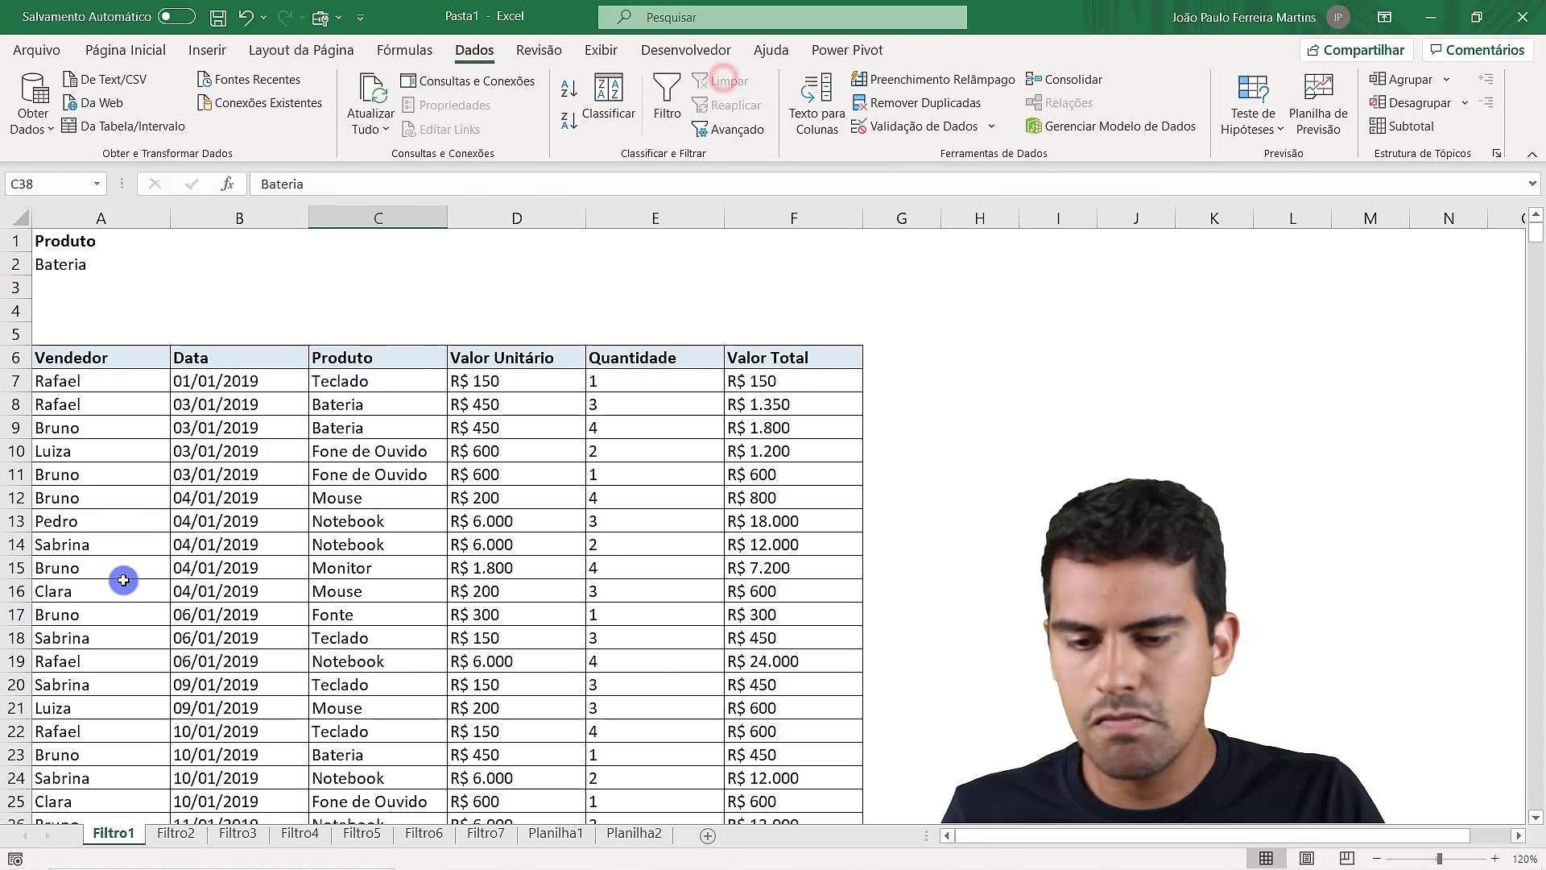
click(187, 834)
click(186, 444)
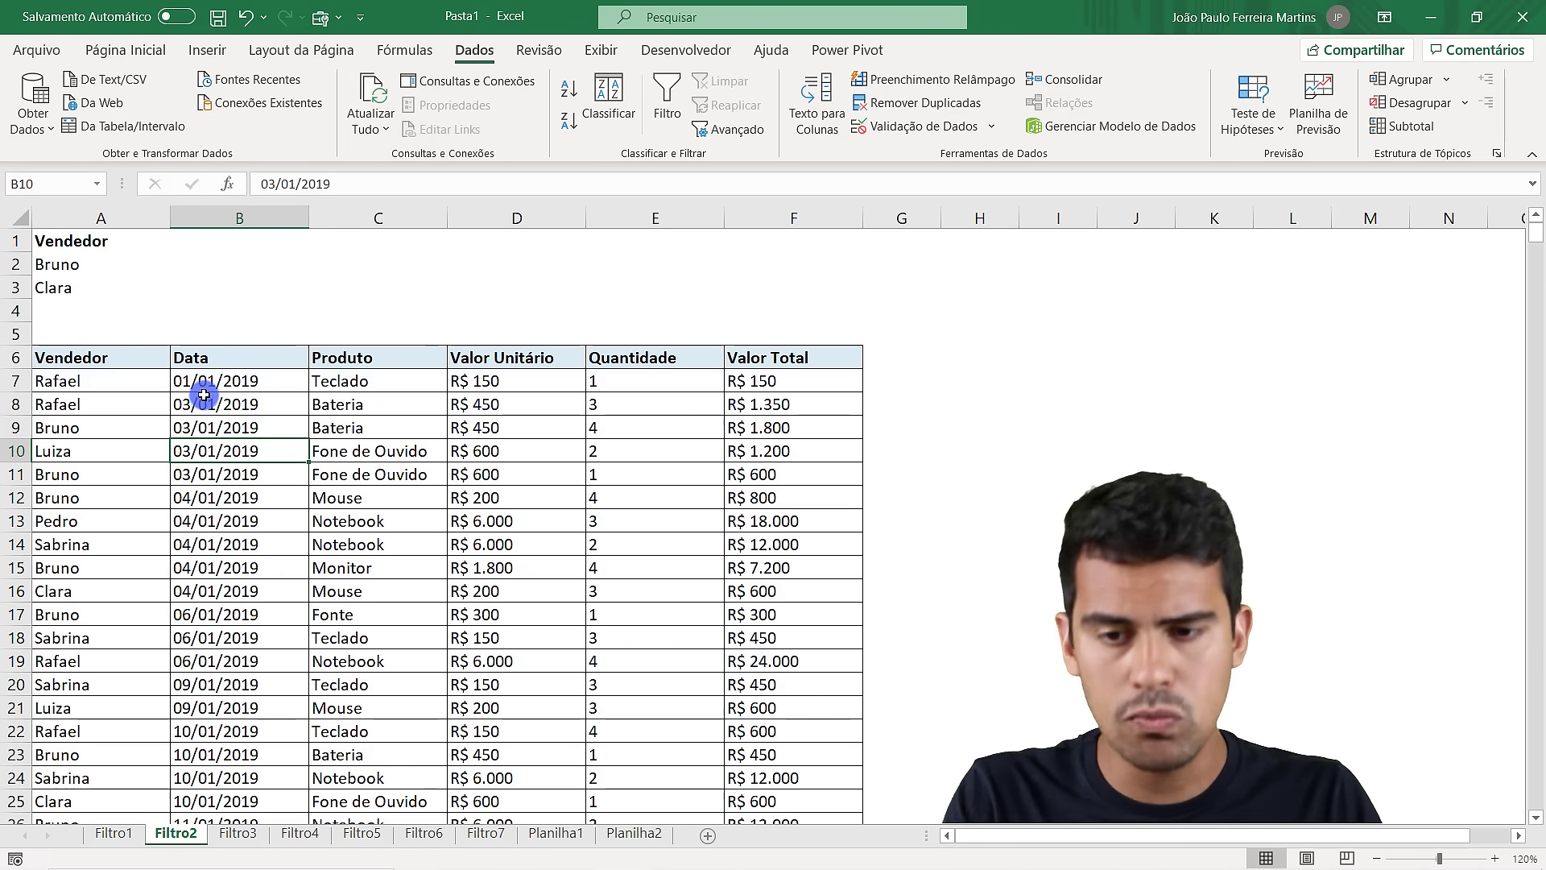
click(84, 267)
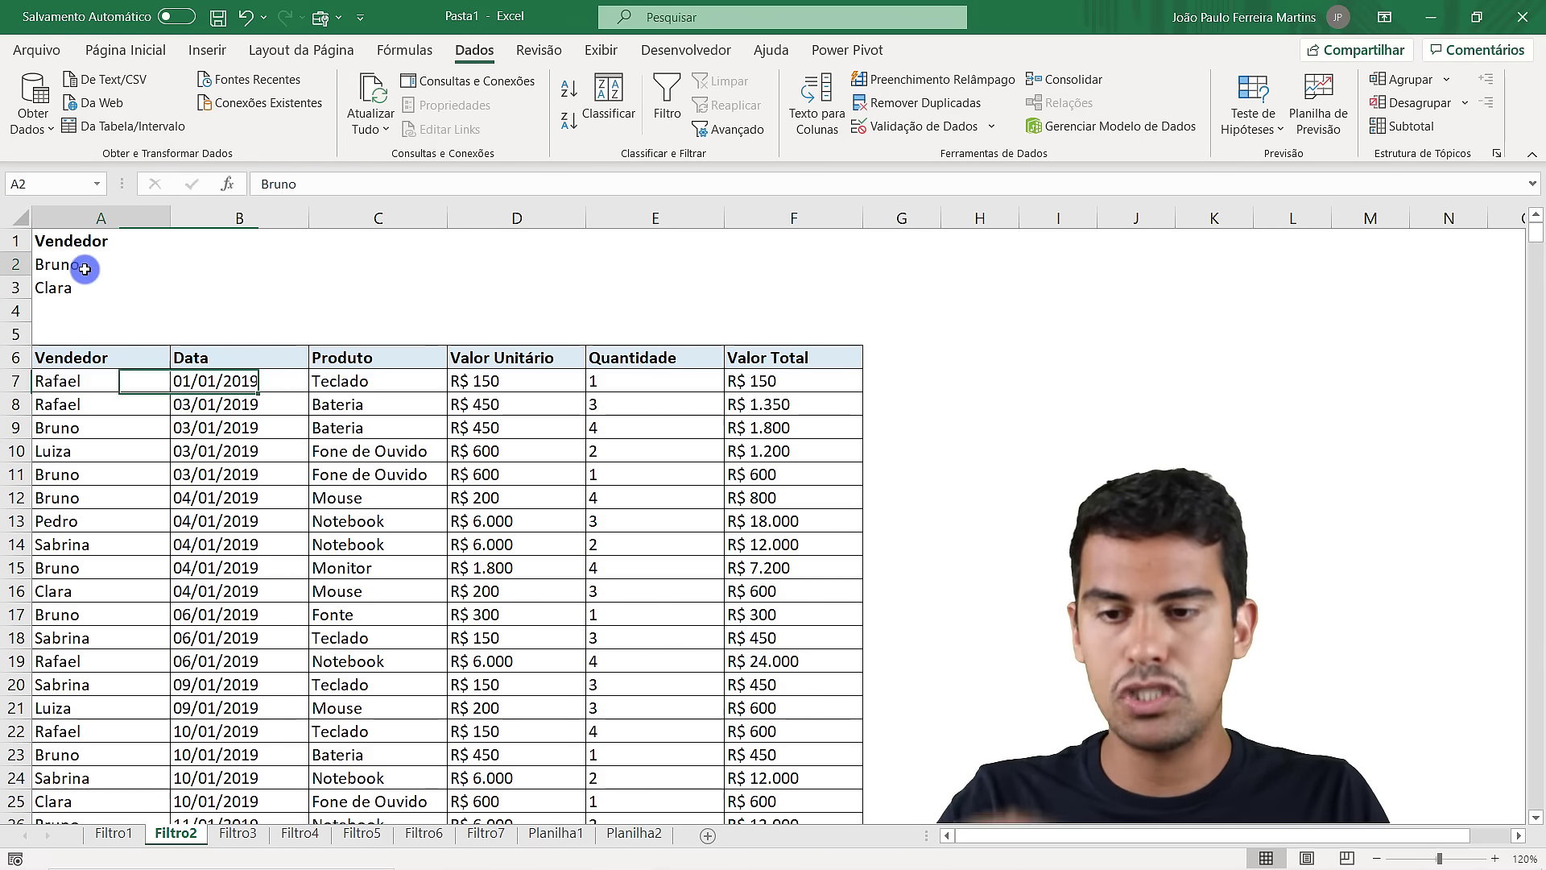
click(81, 287)
click(127, 378)
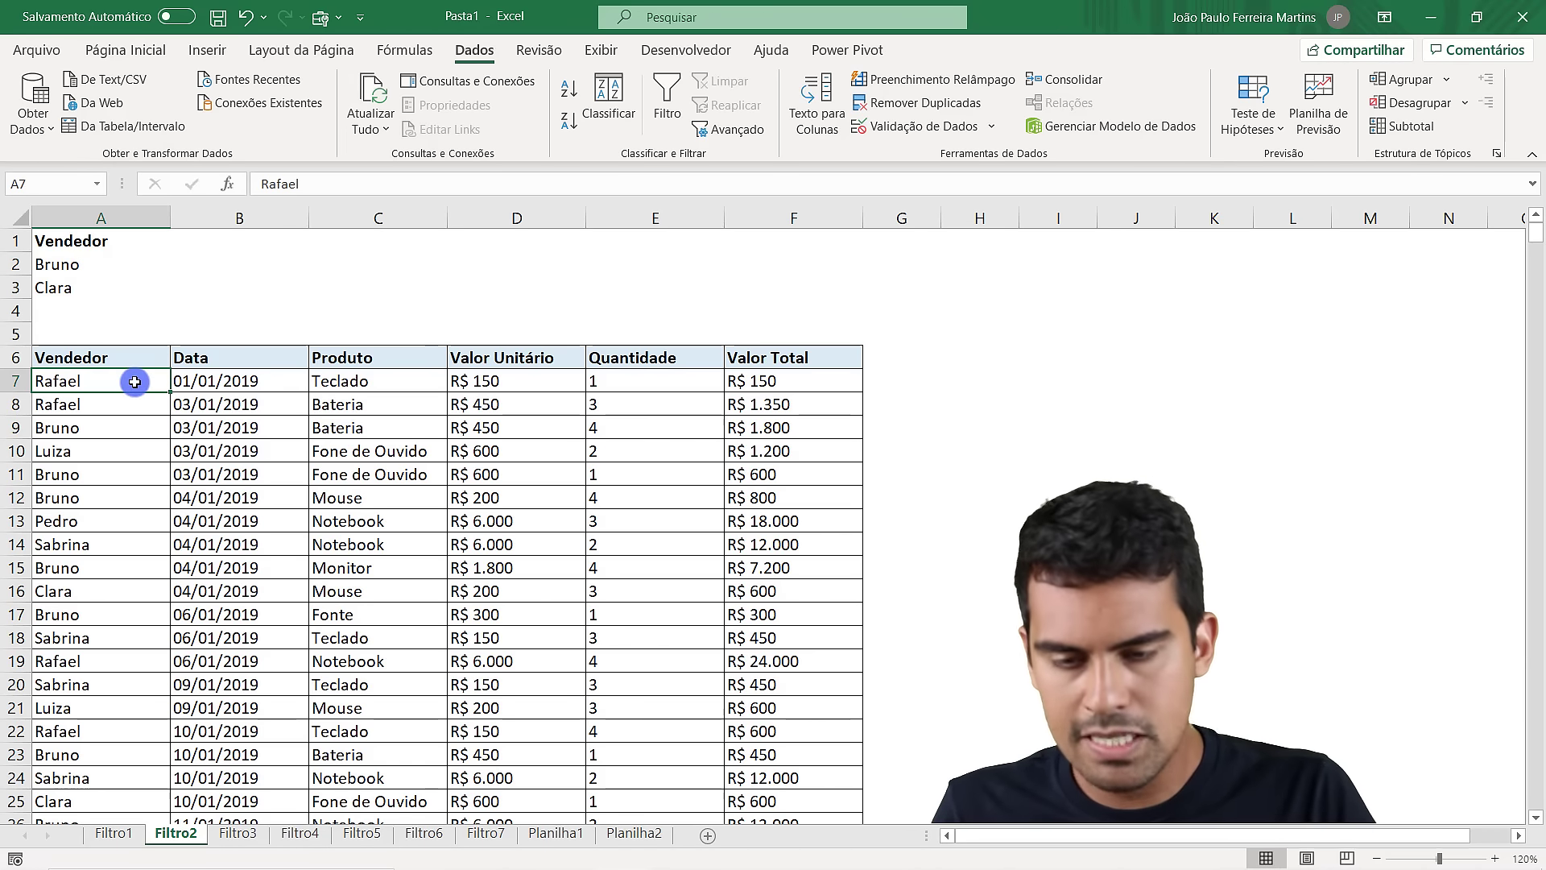
Turn on the column filters, view the Vendedor filter options without changing them, and turn the column filters off
key(ctrl+shift+l)
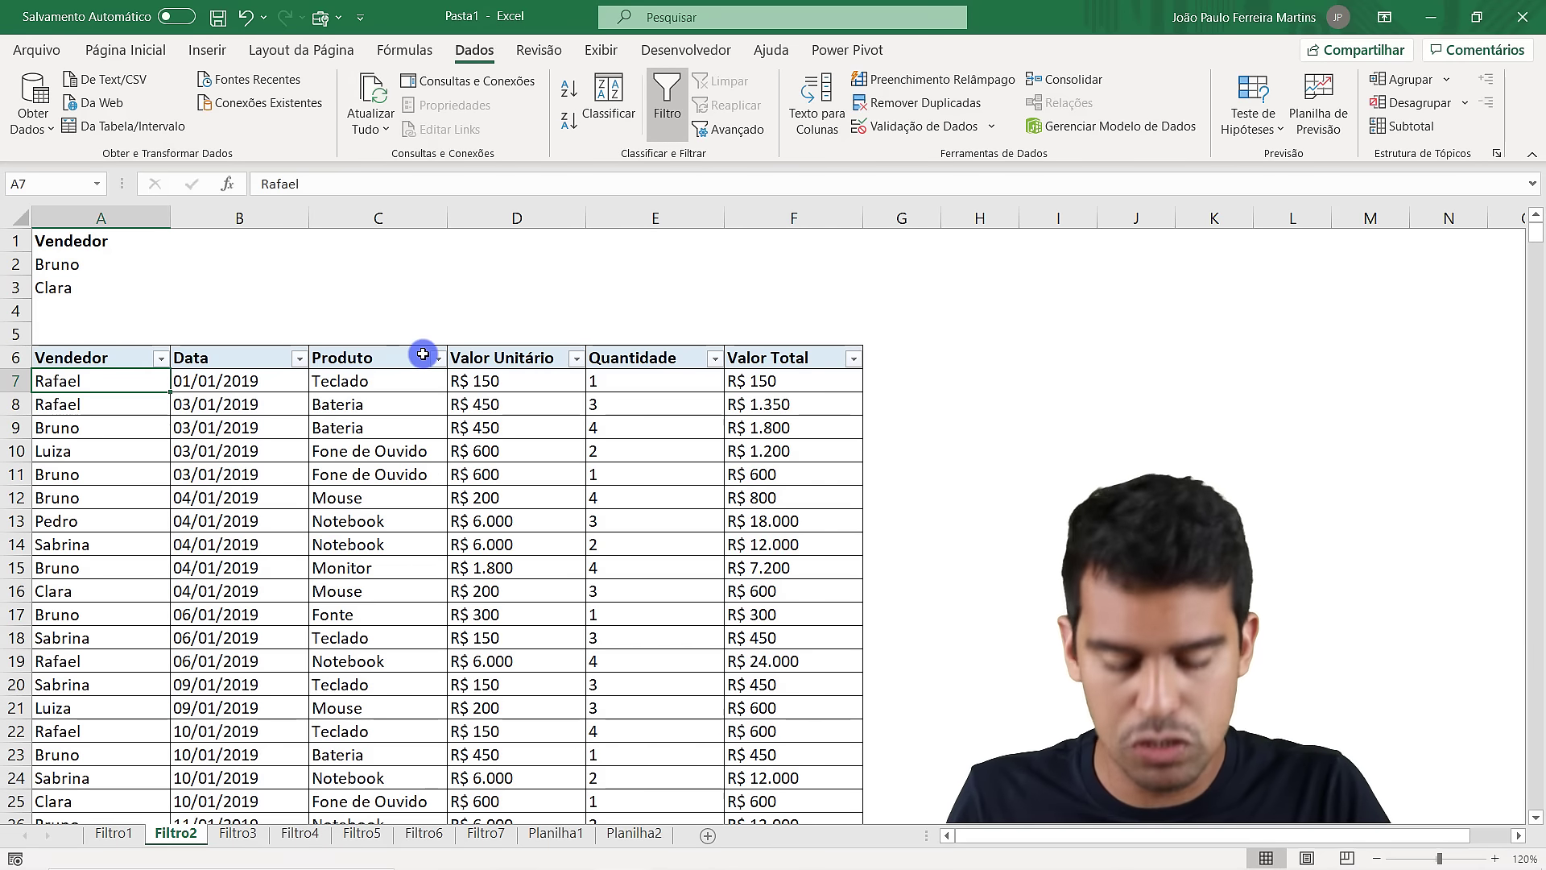
key(ctrl+shift+l)
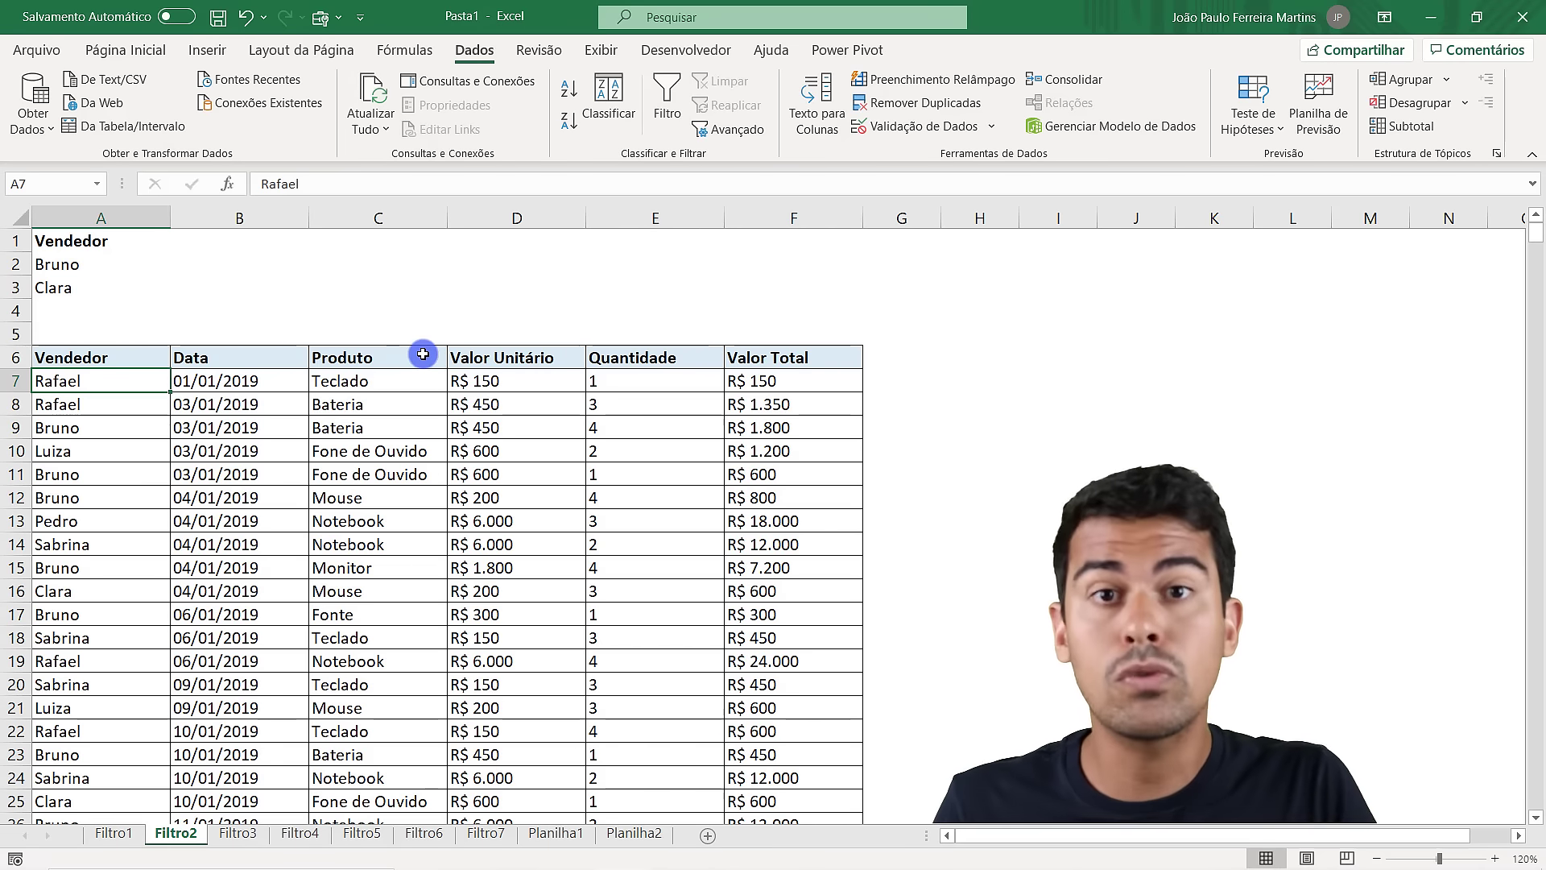
key(ctrl+shift+l)
click(162, 359)
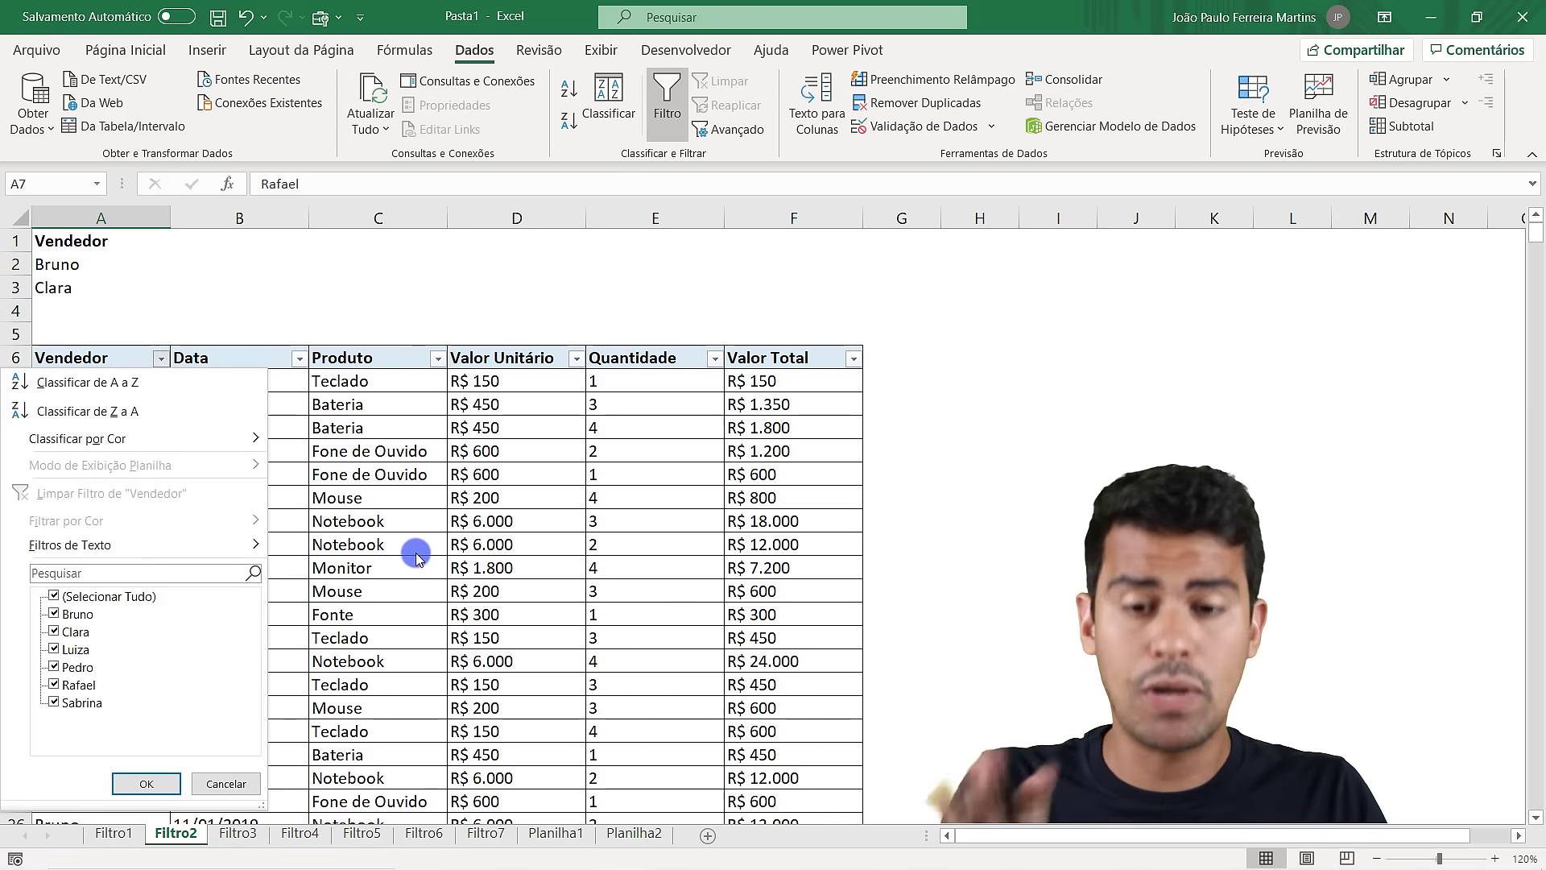
click(480, 495)
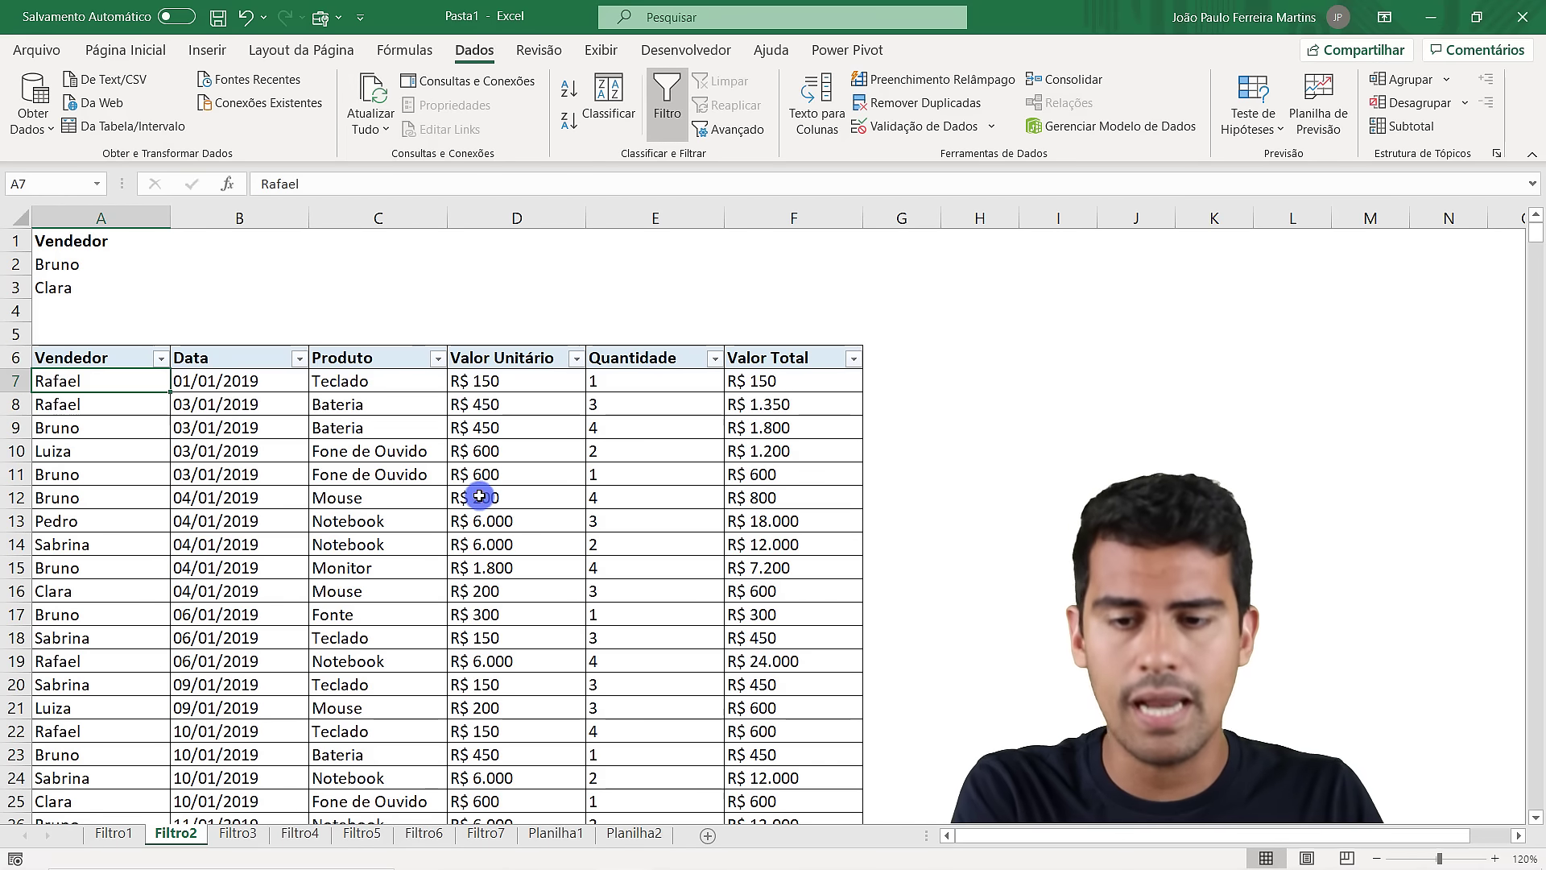
click(669, 112)
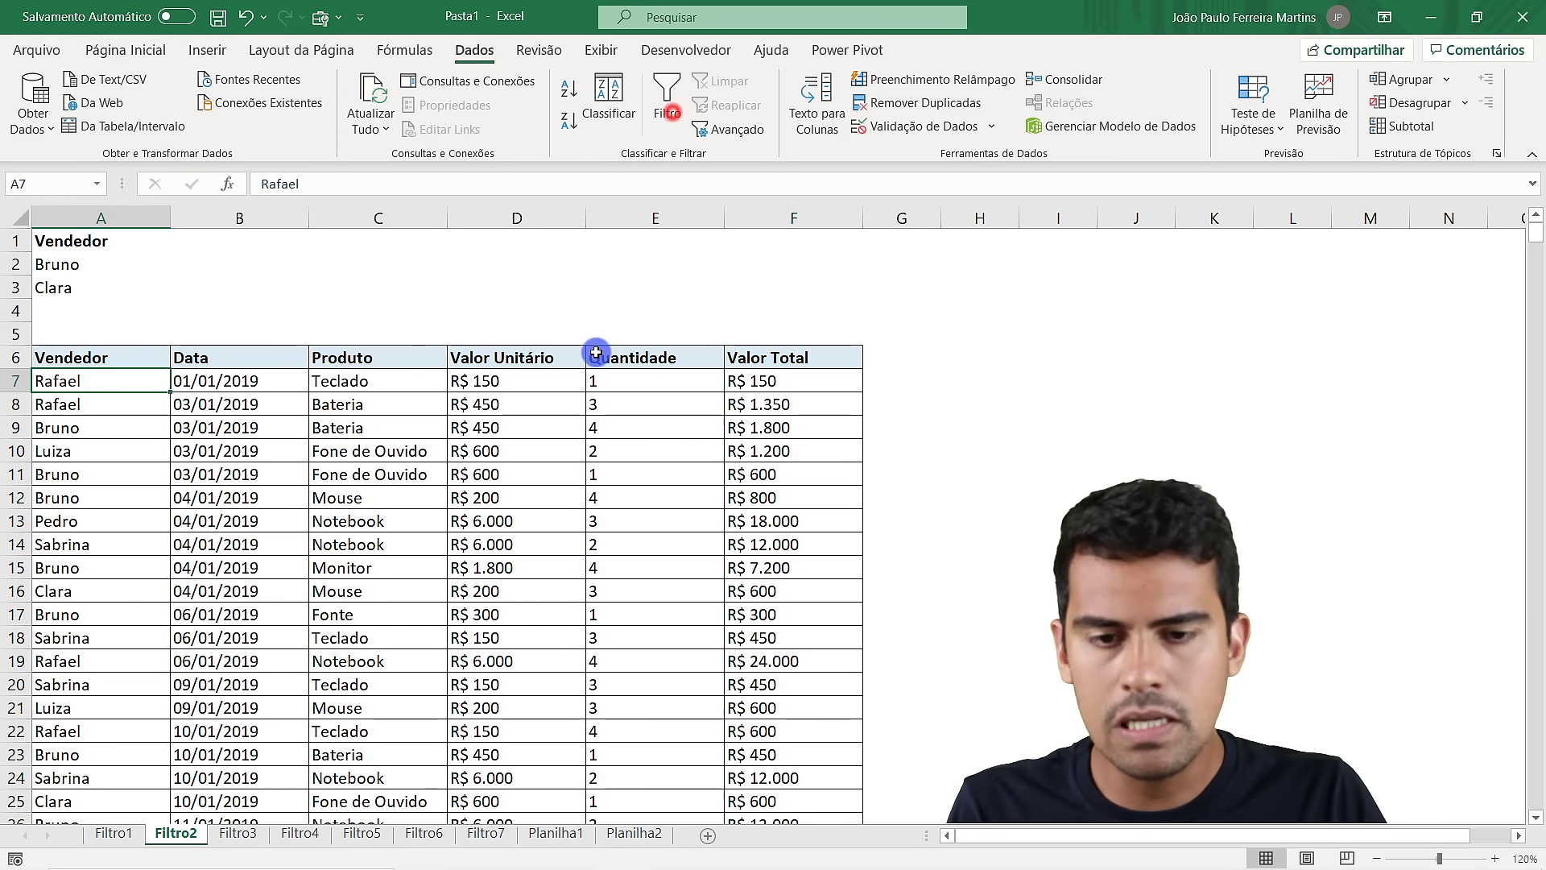
Start an in-place Advanced Filter on the Filtro2 sheet and set its list range to A6:F705
click(759, 130)
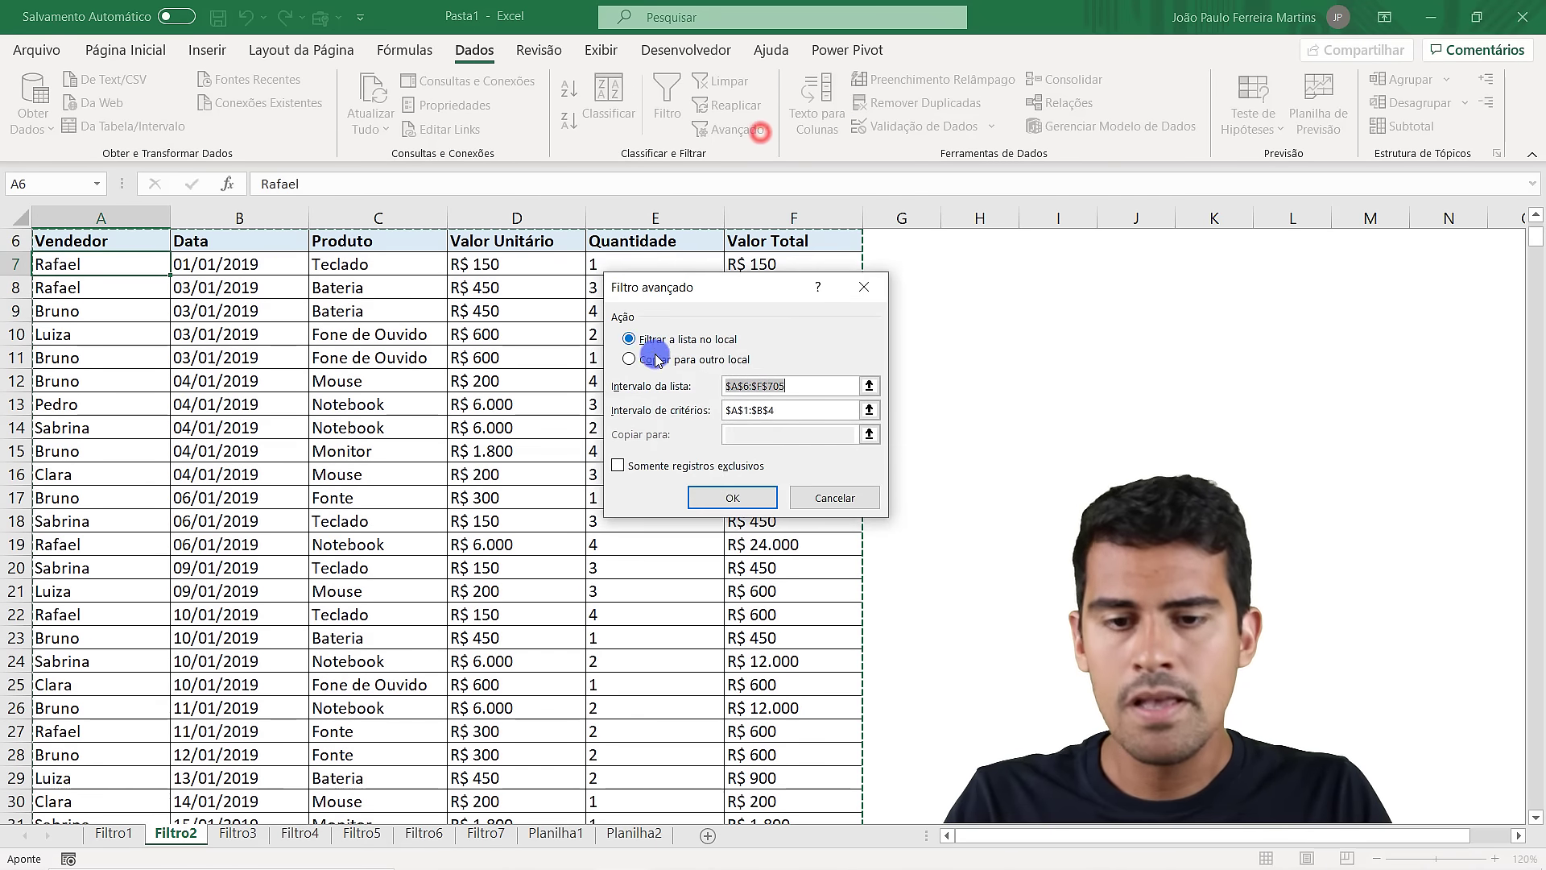
click(869, 386)
click(105, 247)
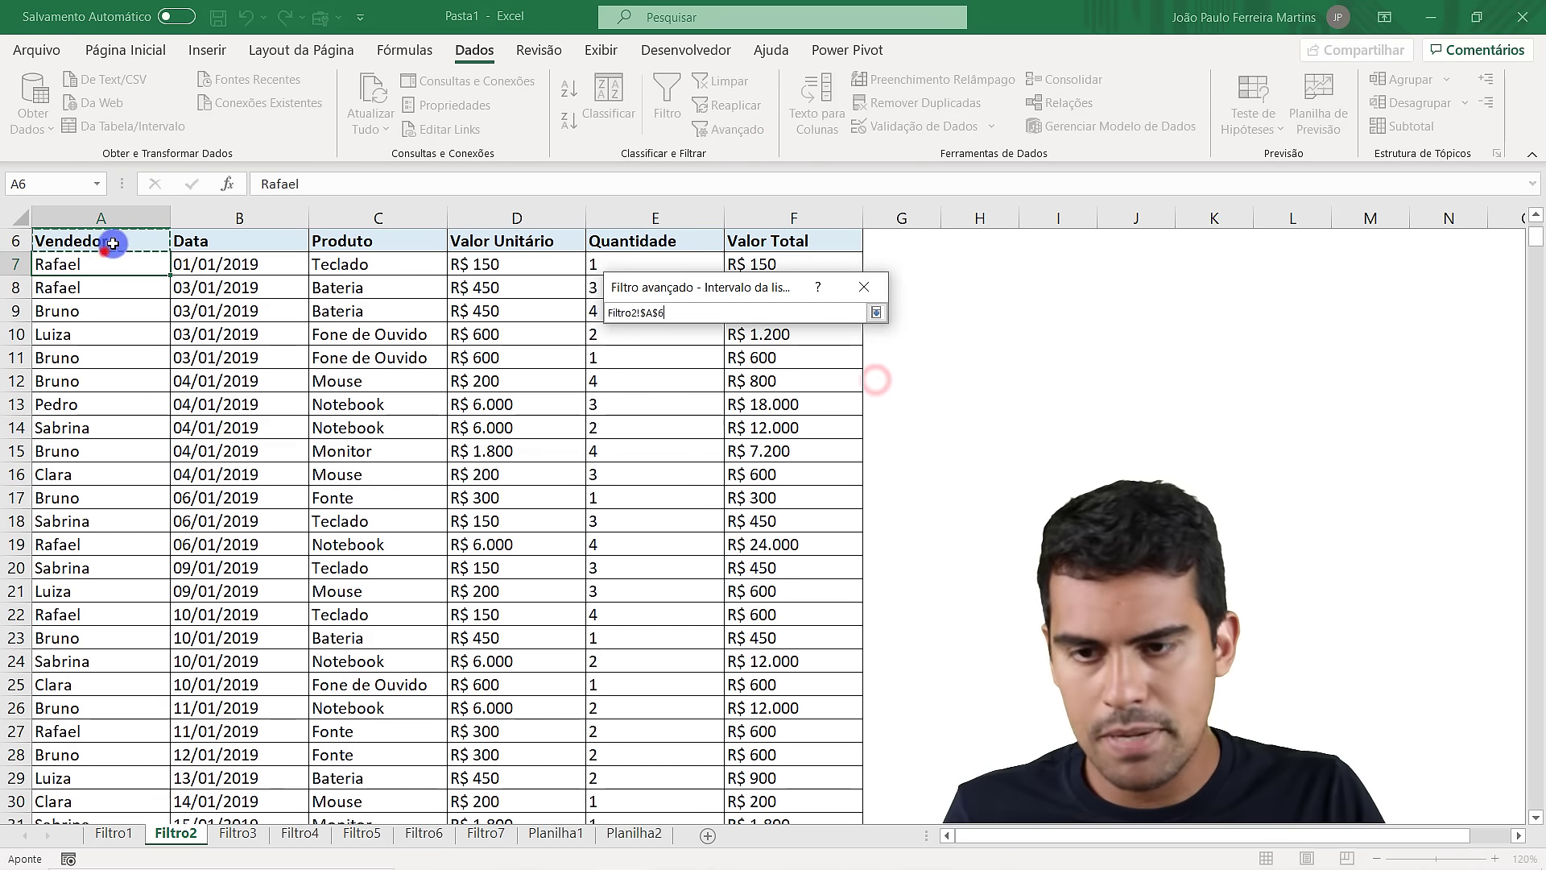
key(ctrl+shift+Down)
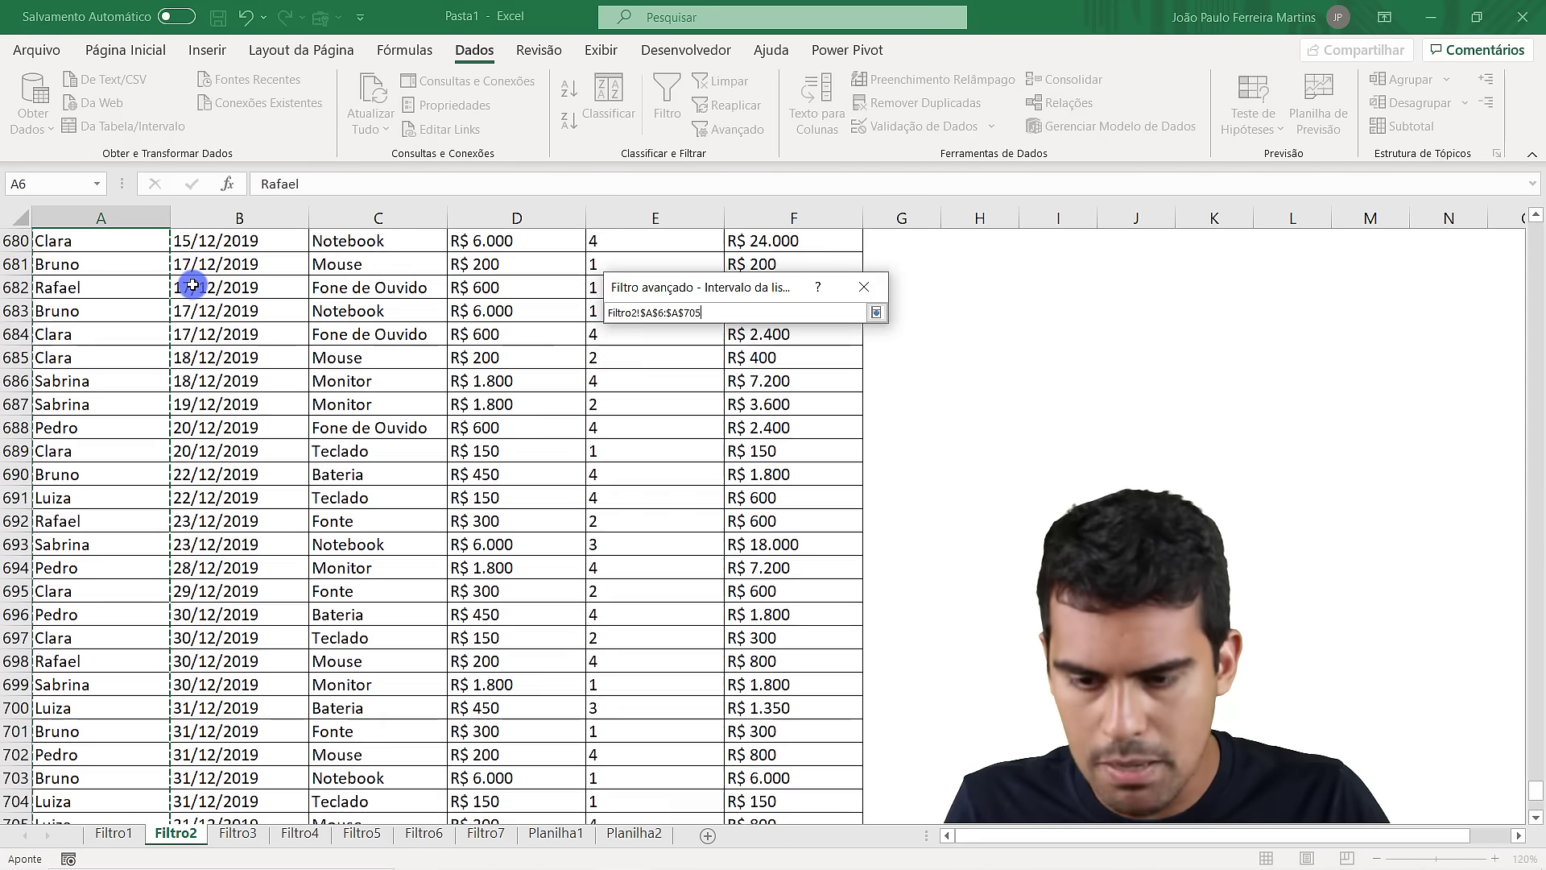
key(ctrl+shift+Right)
key(Return)
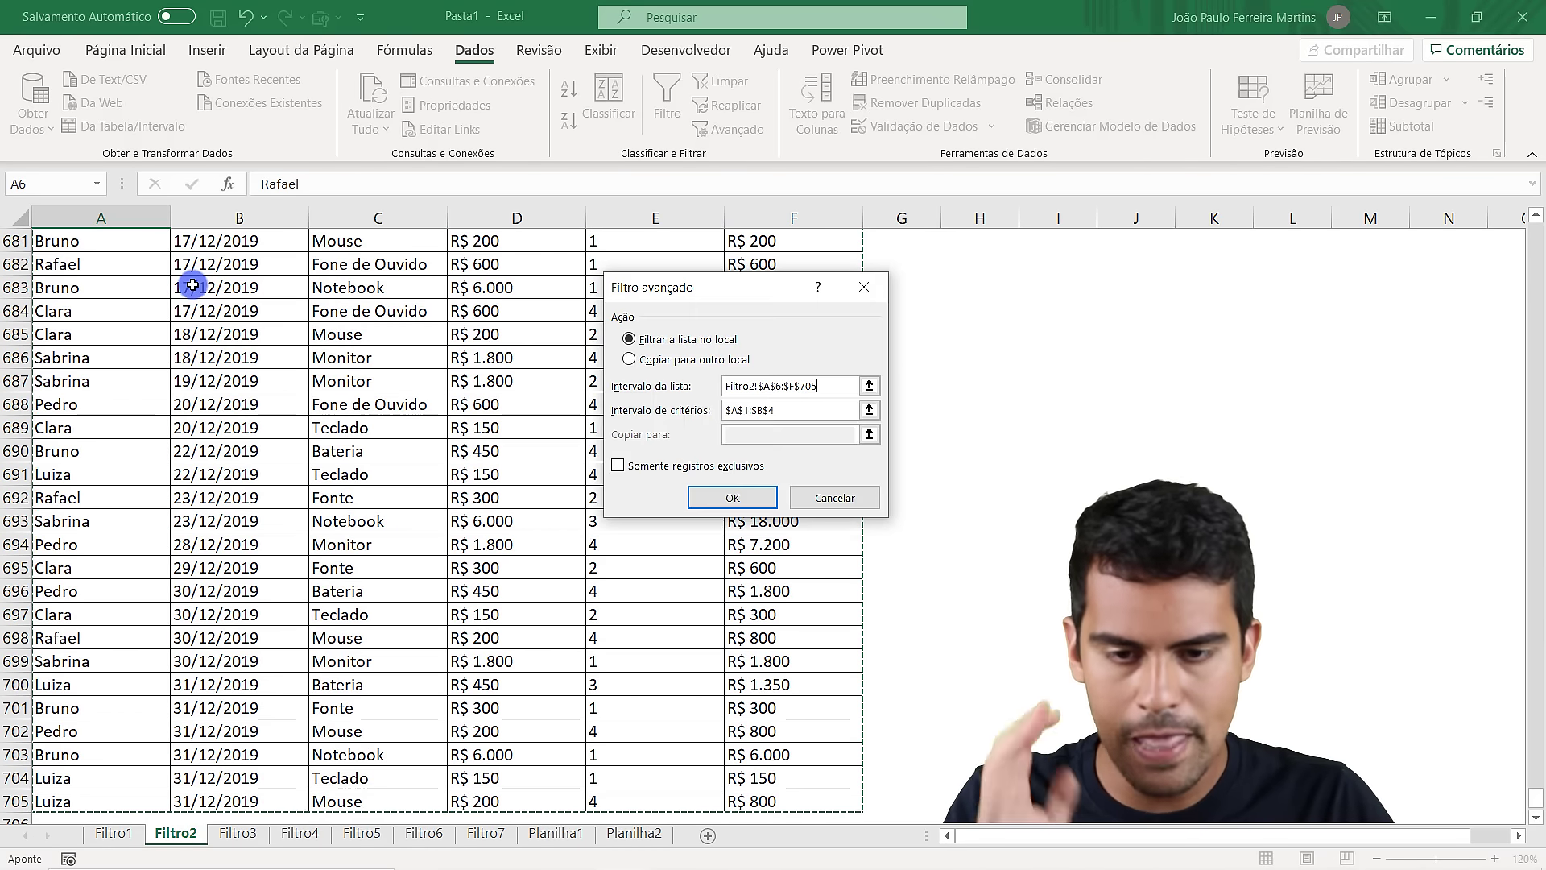
Set the criteria range to A1:A3 and apply the Advanced Filter for both sellers on Filtro2
click(869, 410)
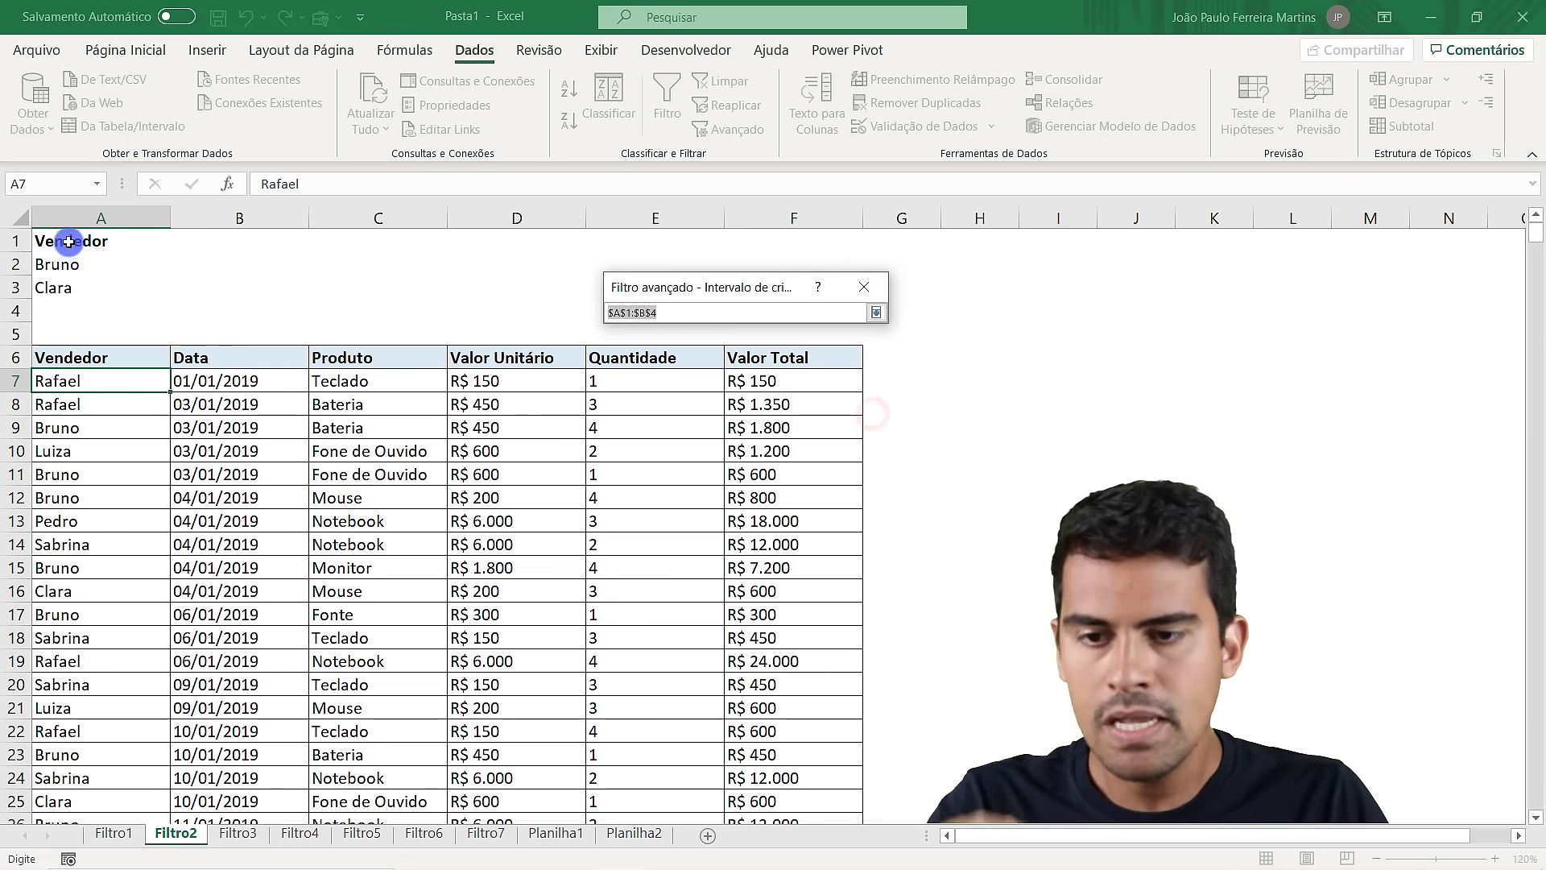
drag(69, 242, 84, 282)
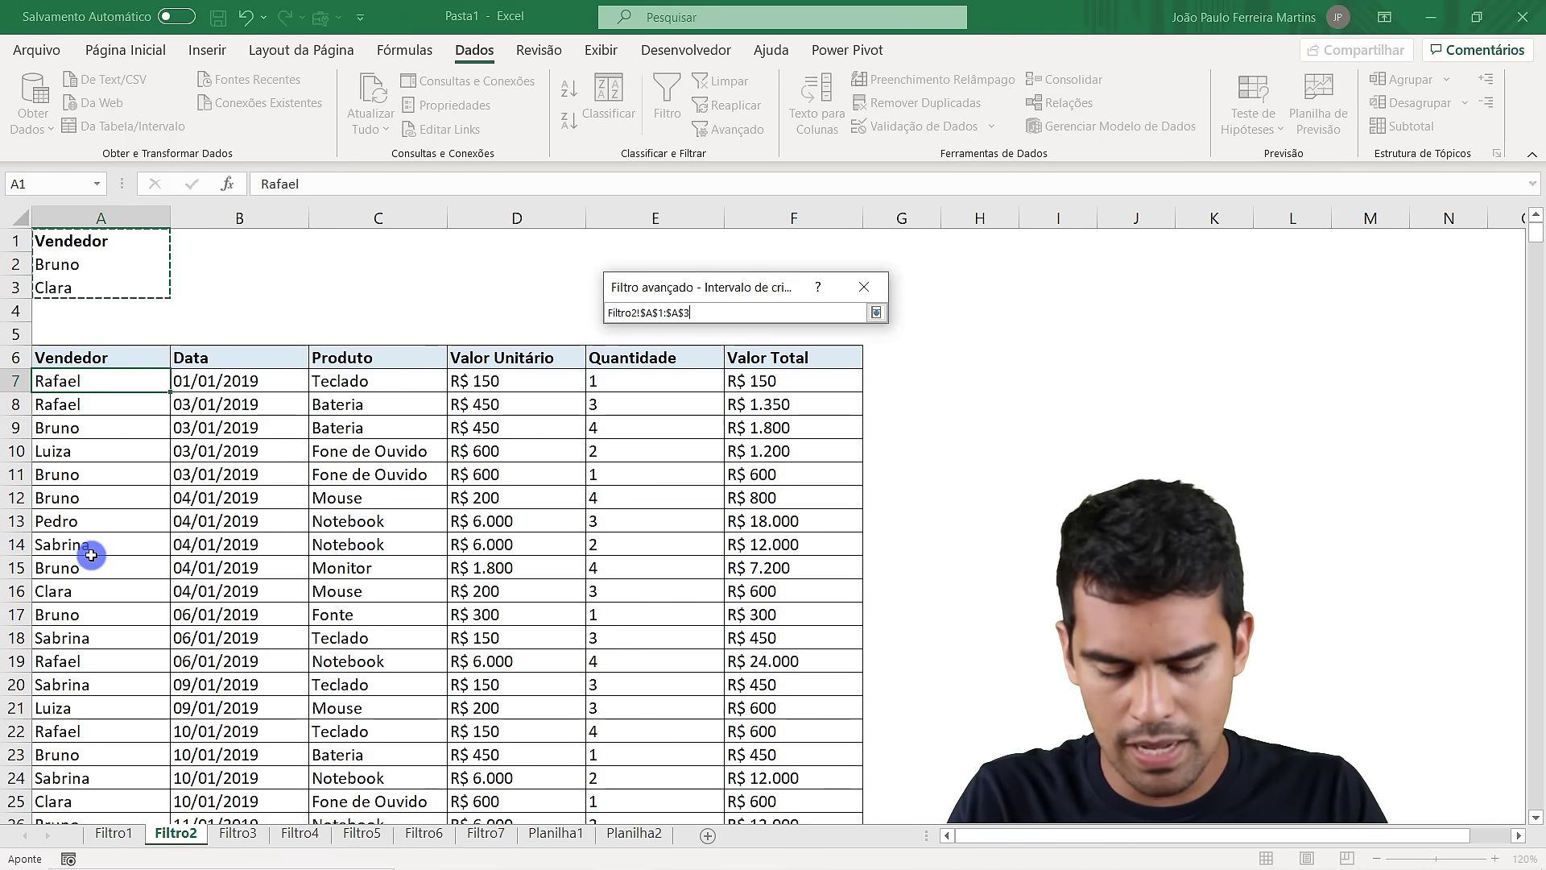
key(Return)
click(735, 495)
Examine the Vendedor column of the filtered rows on Filtro2 to check which sellers are listed, and return to cell A1
click(233, 471)
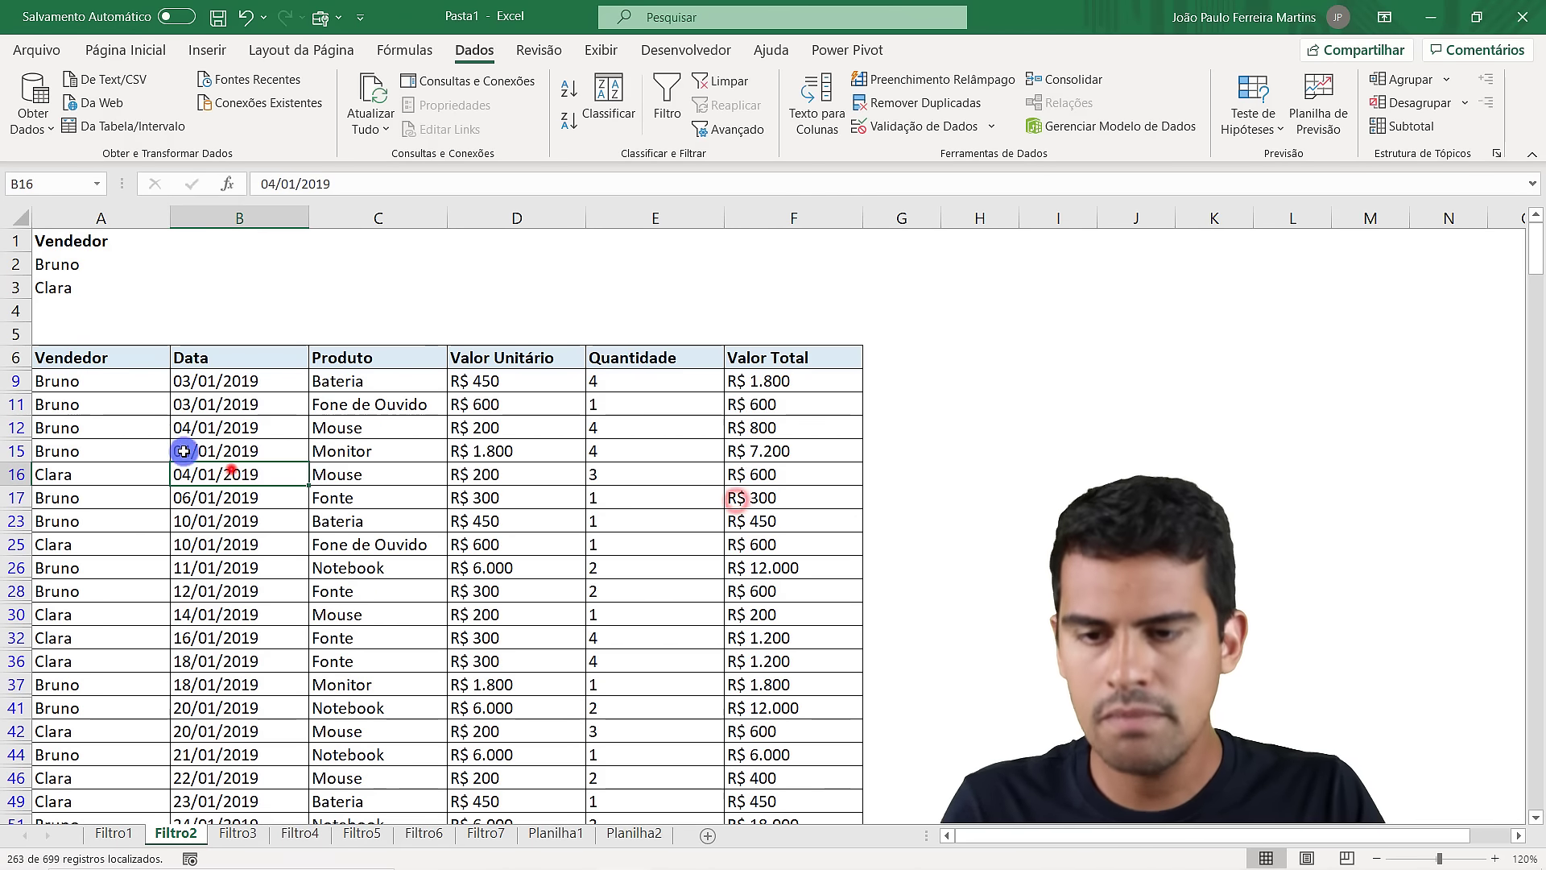
drag(75, 394, 79, 432)
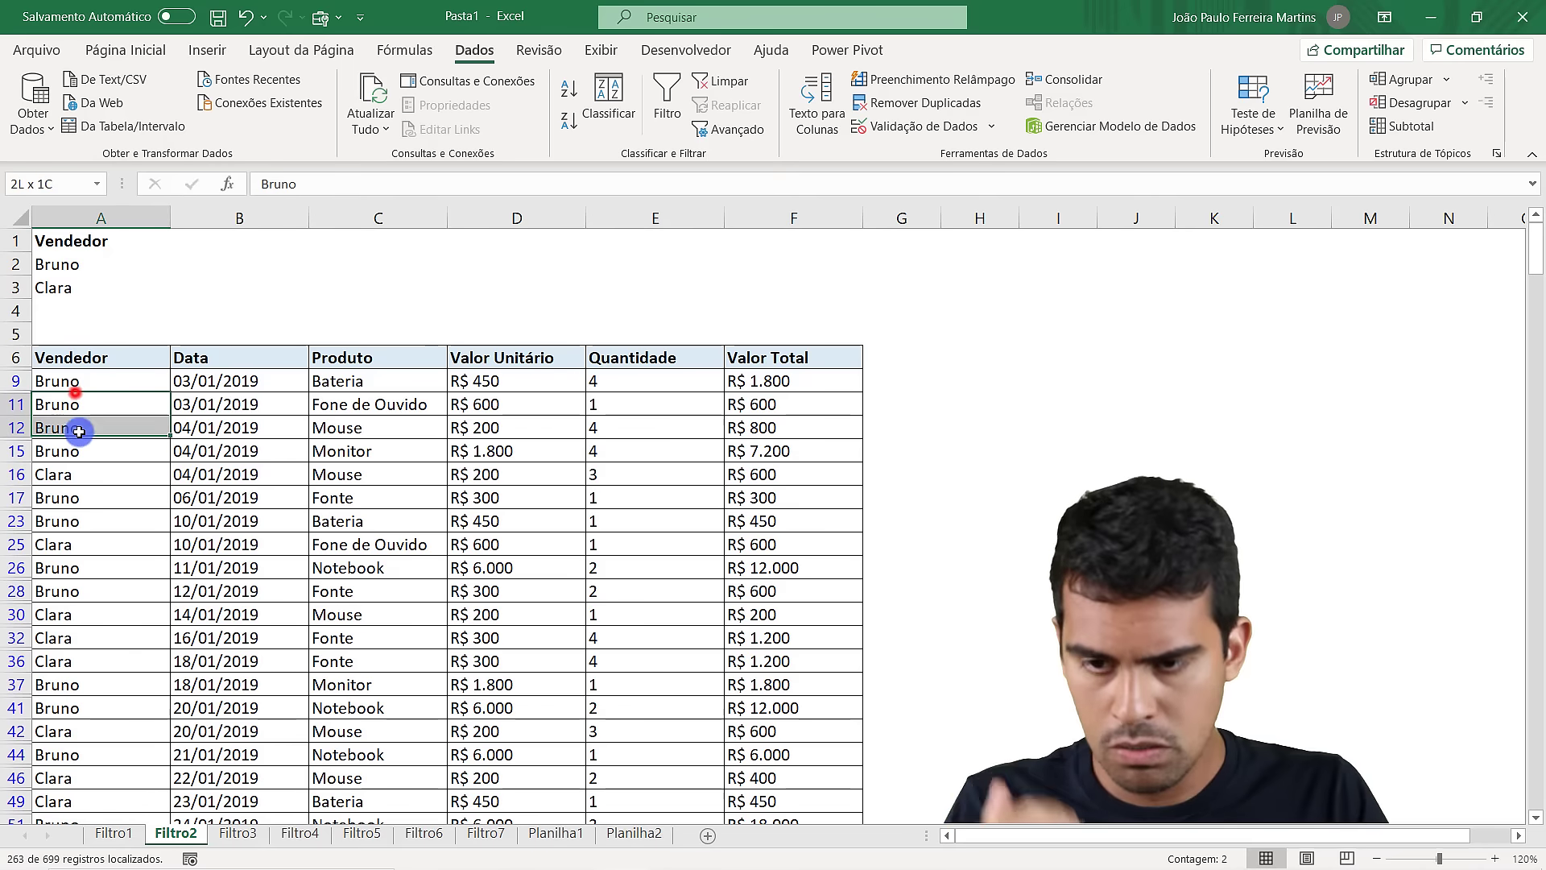
click(71, 497)
click(79, 543)
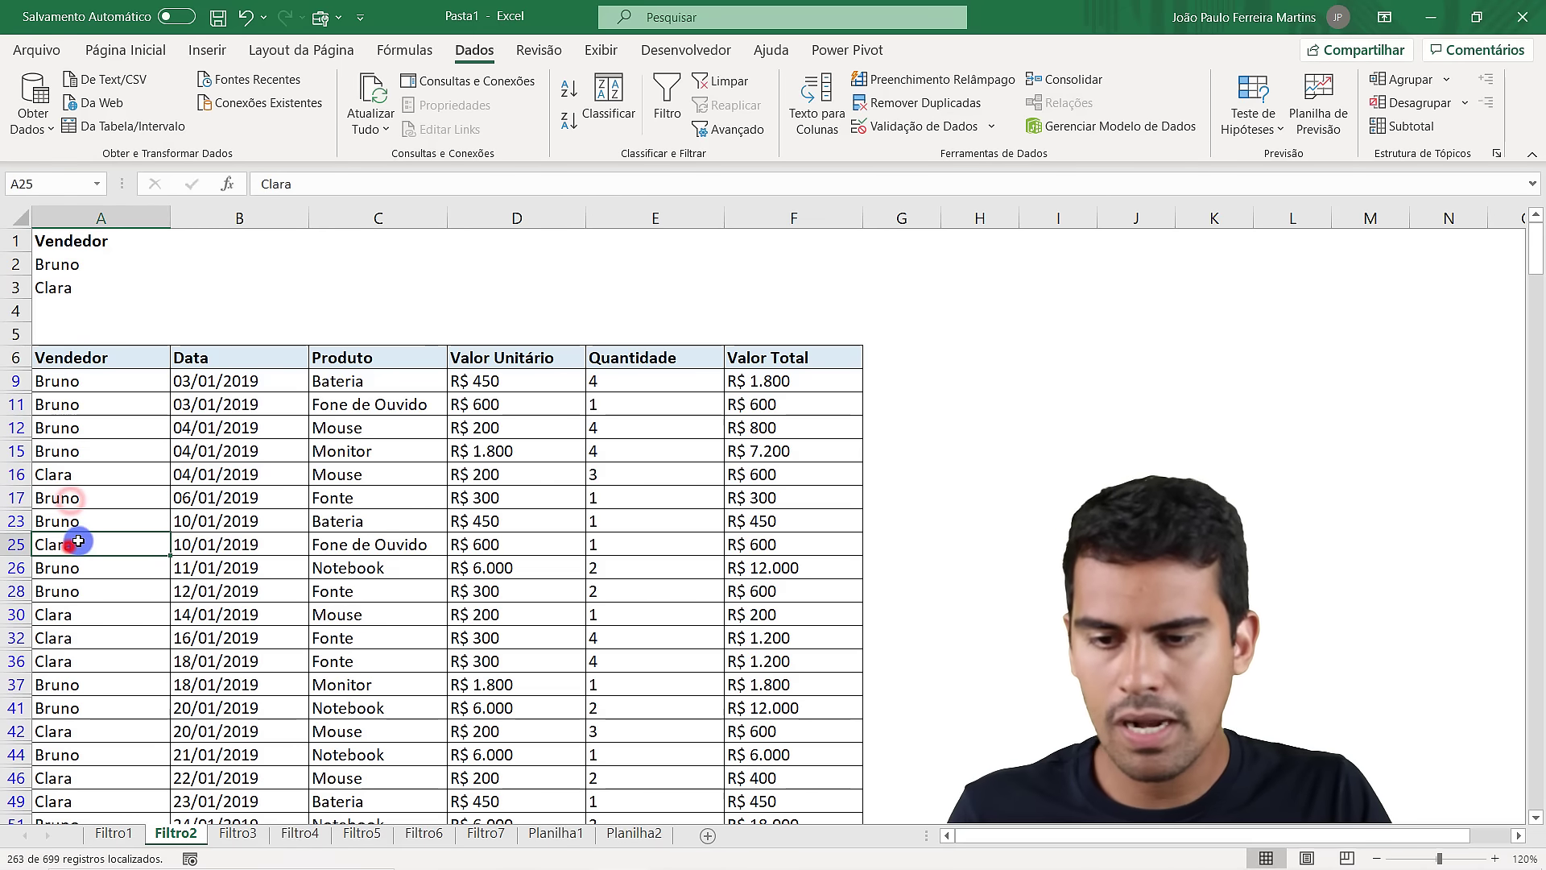
key(Down)
key(Down)
key(Down)
key(Down)
key(Down)
key(Down)
key(Down)
key(Down)
key(Down)
key(Down)
key(Down)
key(Down)
key(Down)
key(Down)
key(Down)
key(Down)
key(Down)
key(Down)
key(Down)
key(Down)
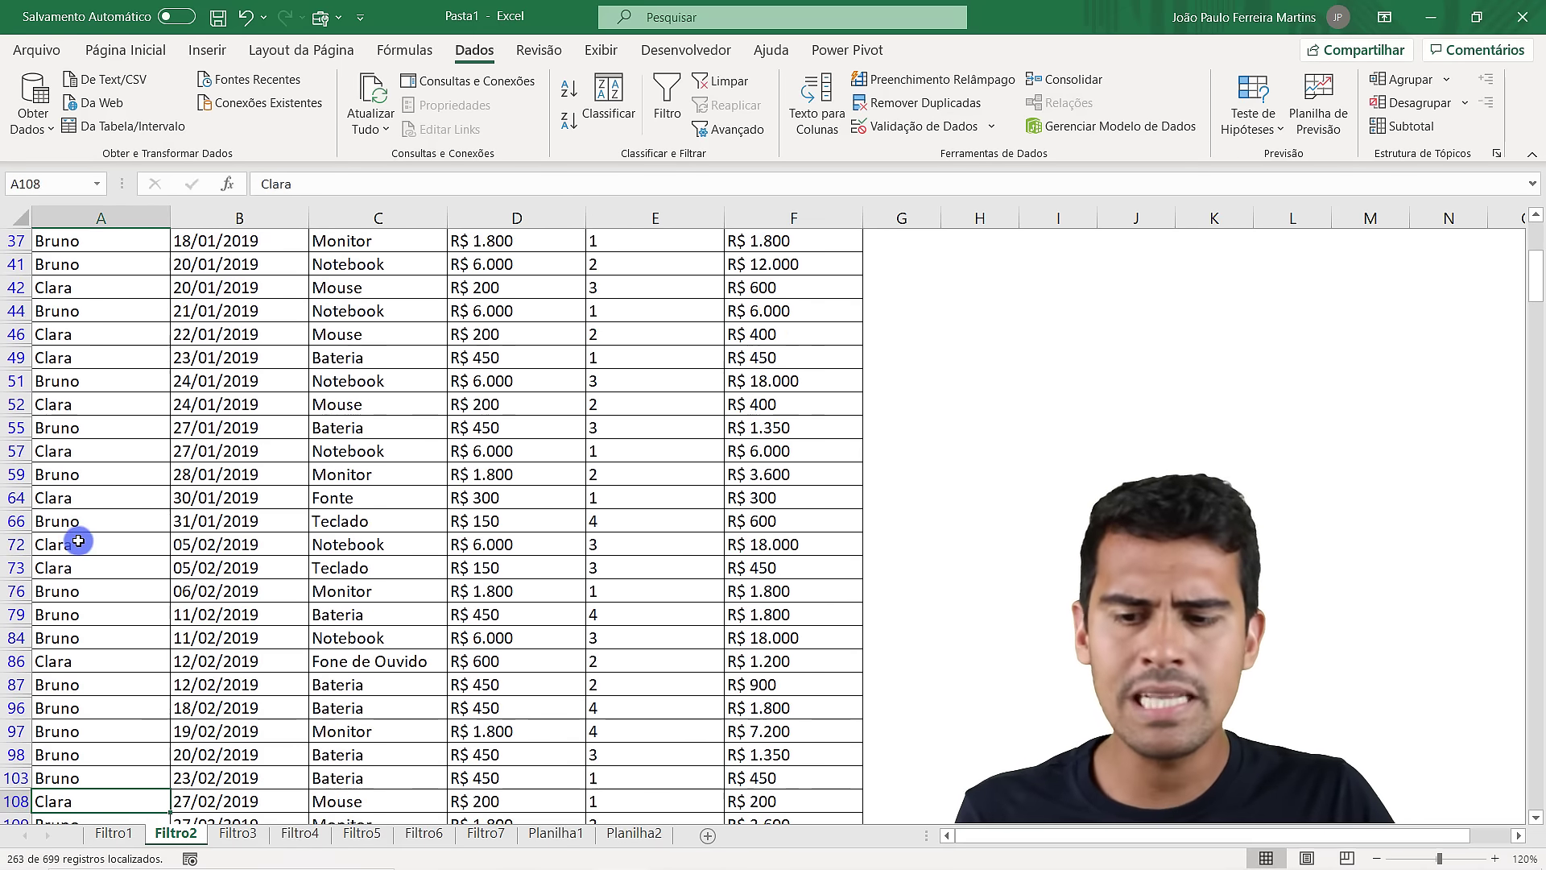
key(Down)
key(Down)
key(Down)
key(Down)
key(Down)
key(Down)
key(Down)
key(Down)
key(Down)
key(Down)
key(Down)
key(Down)
key(Down)
key(Down)
key(Down)
key(Down)
key(Down)
key(Down)
key(Down)
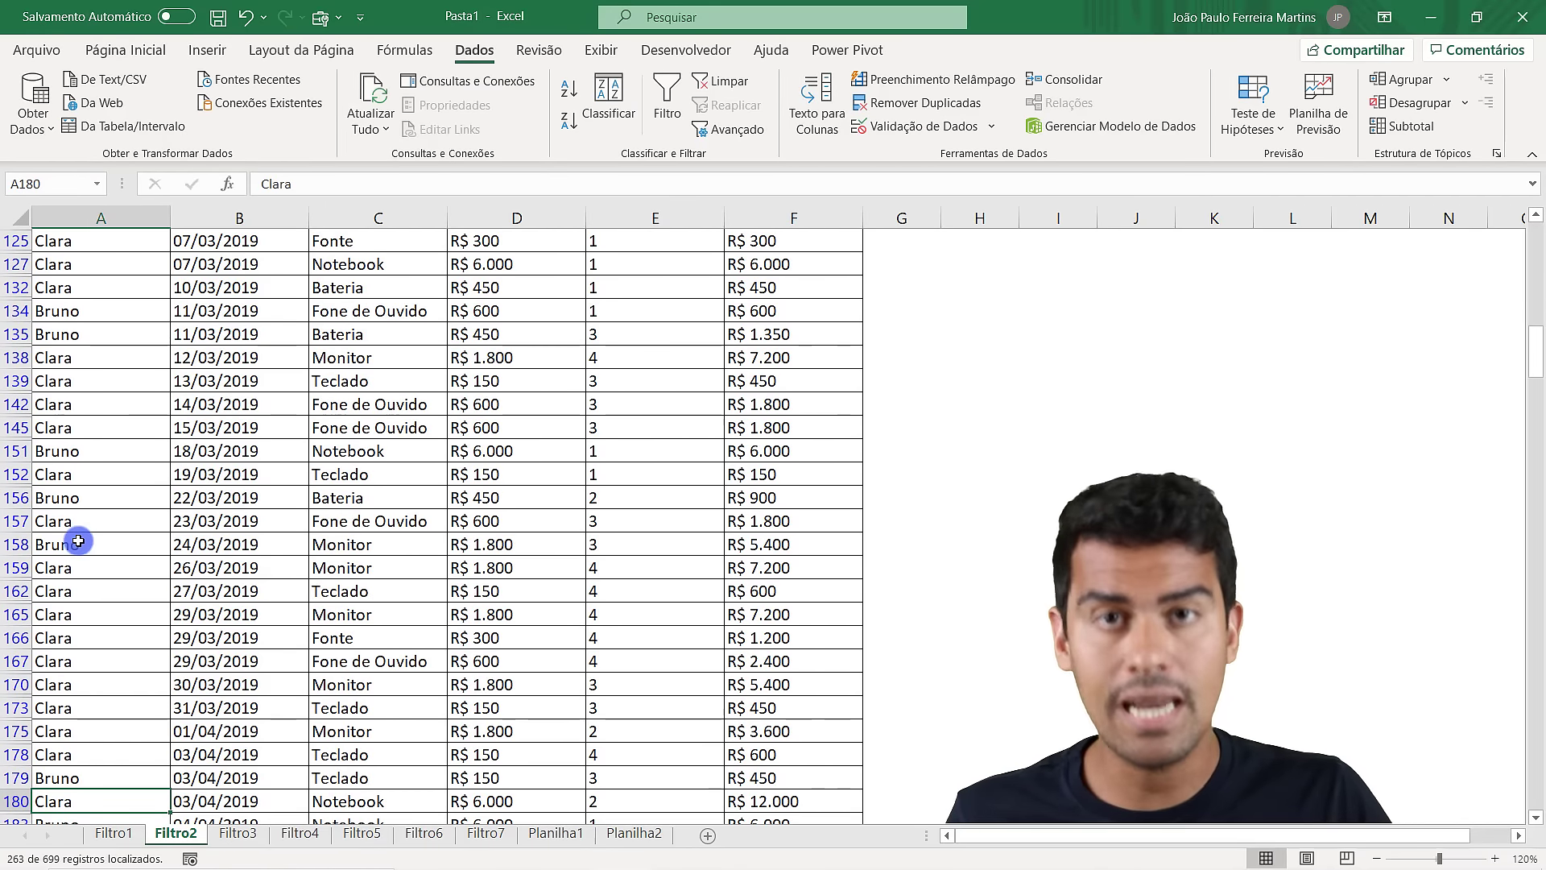
key(ctrl+Home)
Switch to the Filtro3 sheet, turn on the column filters, and view the Produto filter options without changing them
key(ctrl+Page_Down)
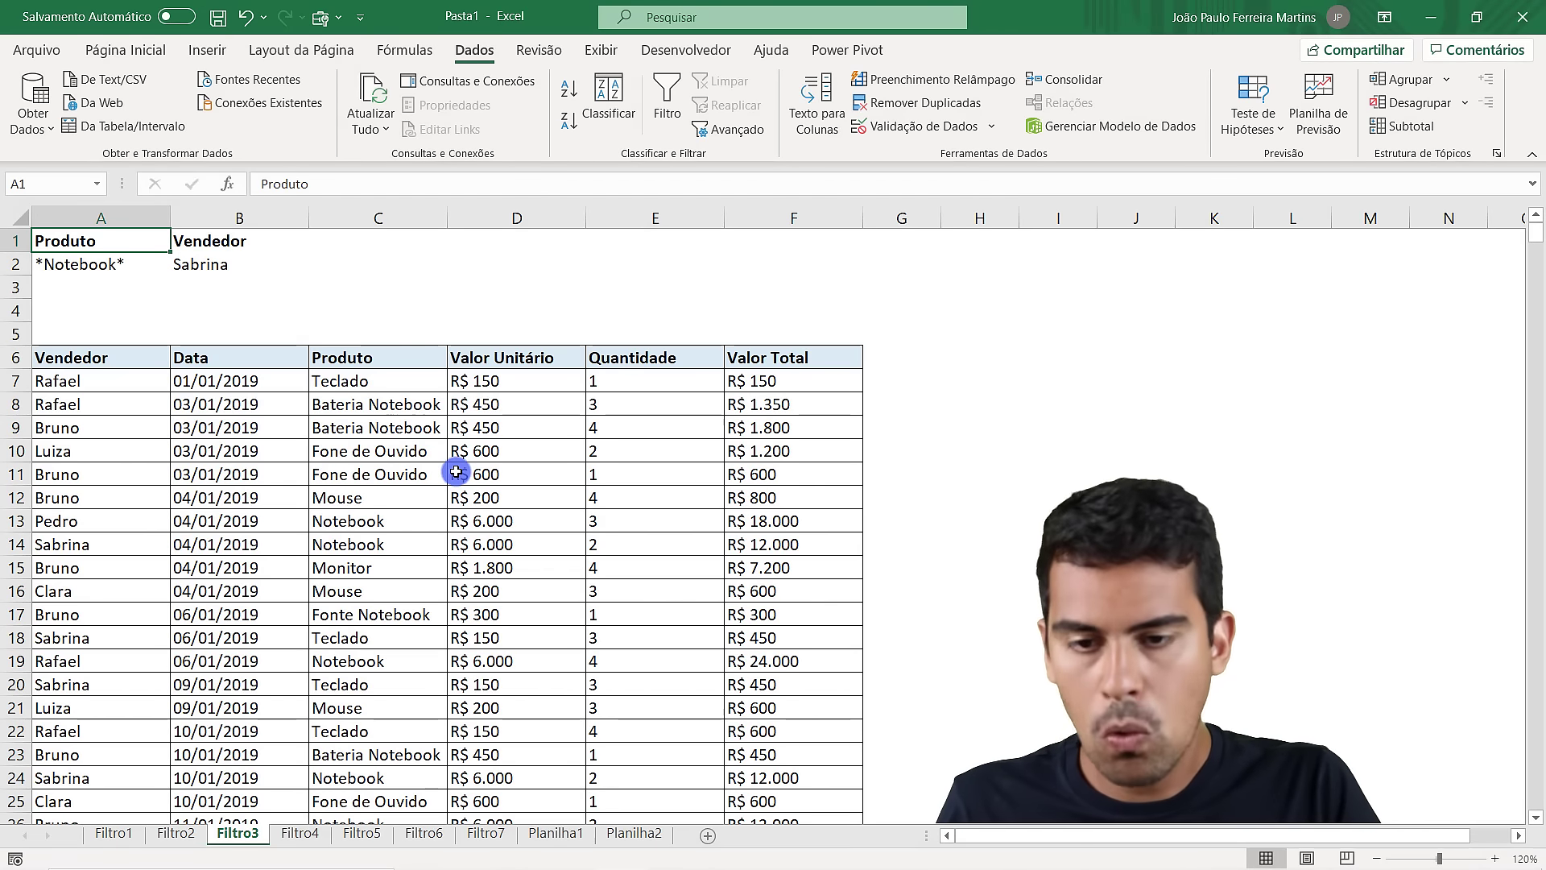
click(362, 405)
key(ctrl+shift+l)
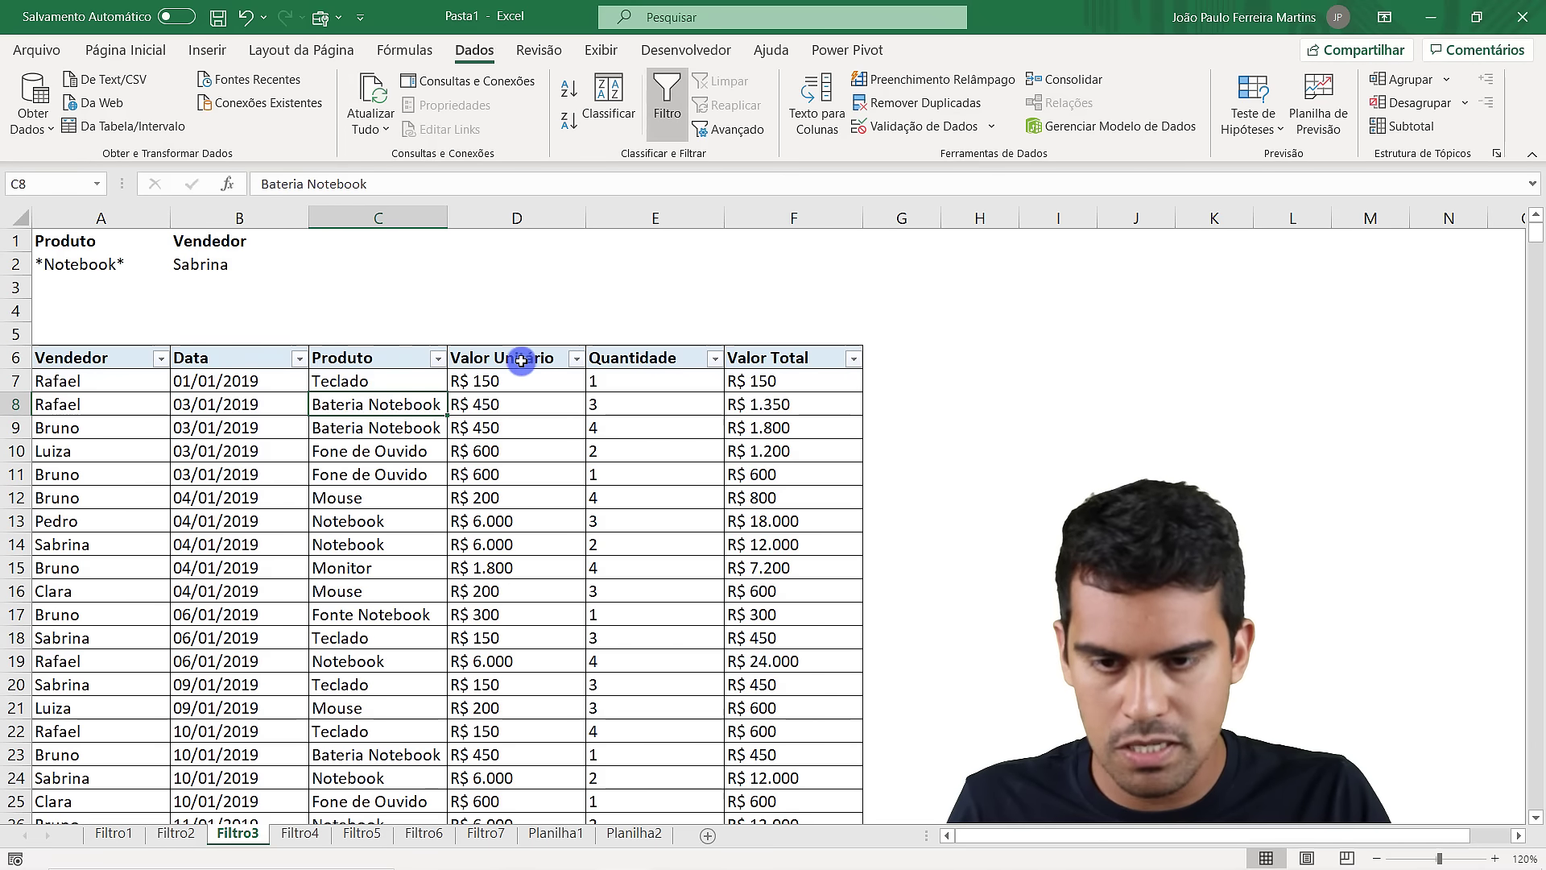
click(439, 361)
mouse_move(365, 545)
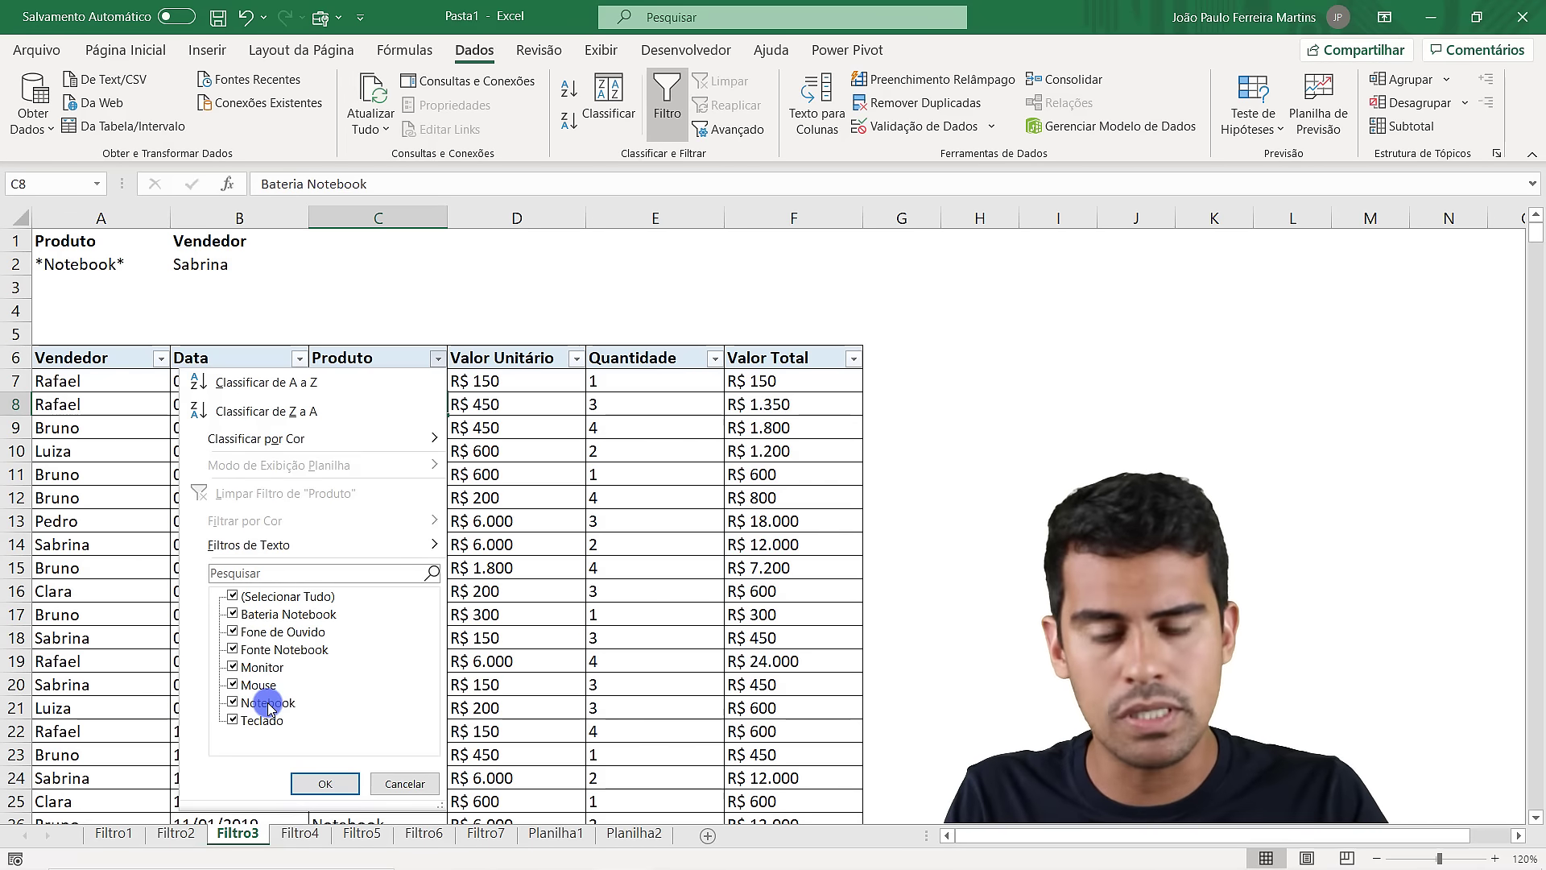
click(610, 633)
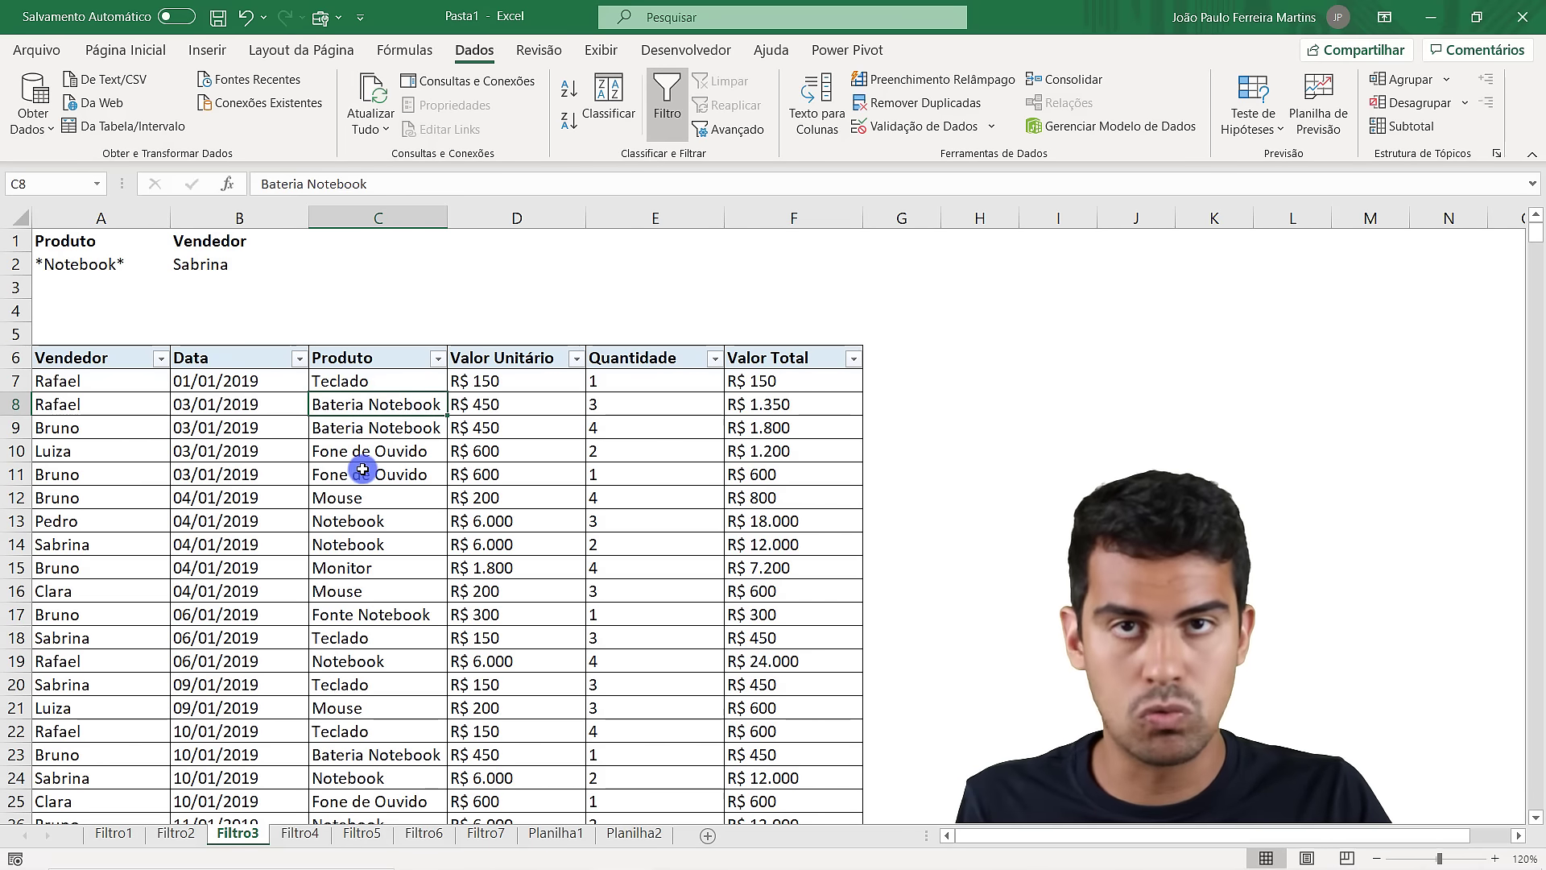
Examine the Produto and Vendedor criteria in A1:B2 on Filtro3
click(211, 265)
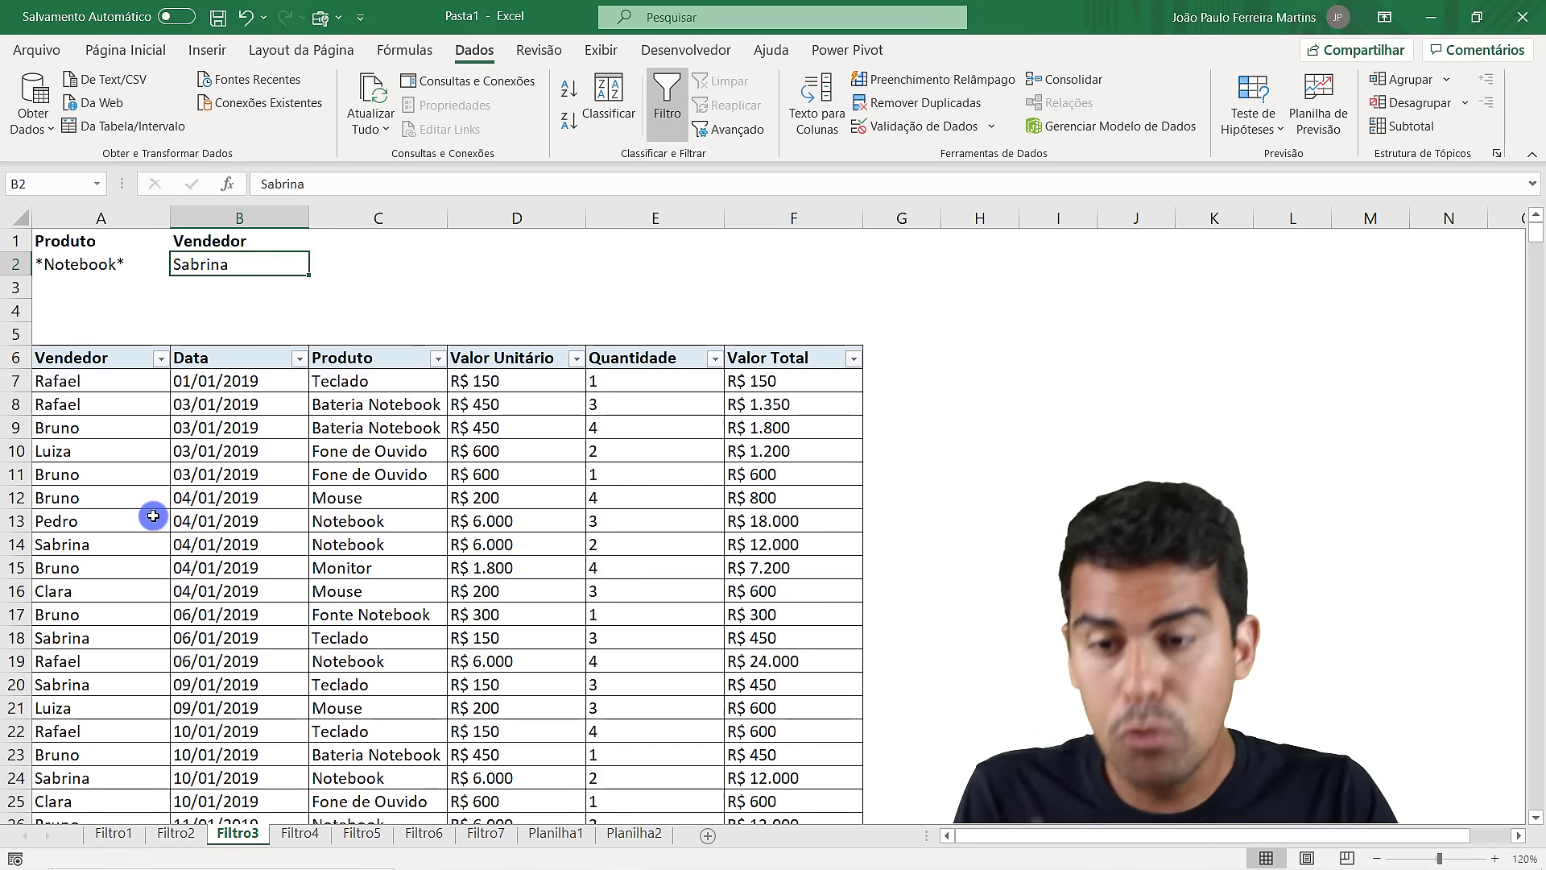
click(75, 262)
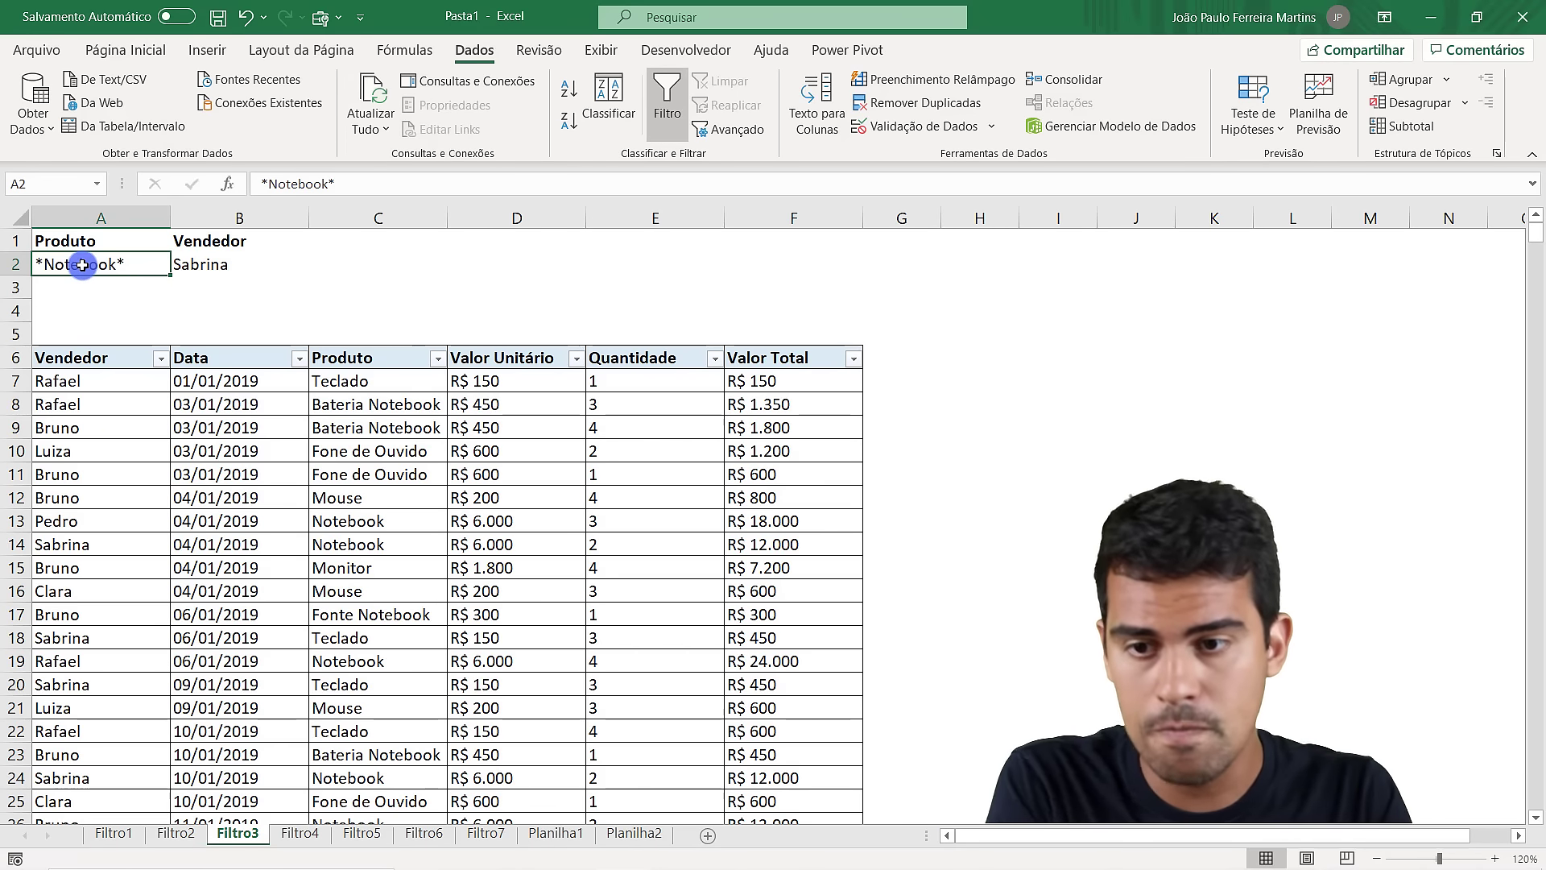
click(86, 241)
drag(89, 264, 88, 242)
click(86, 264)
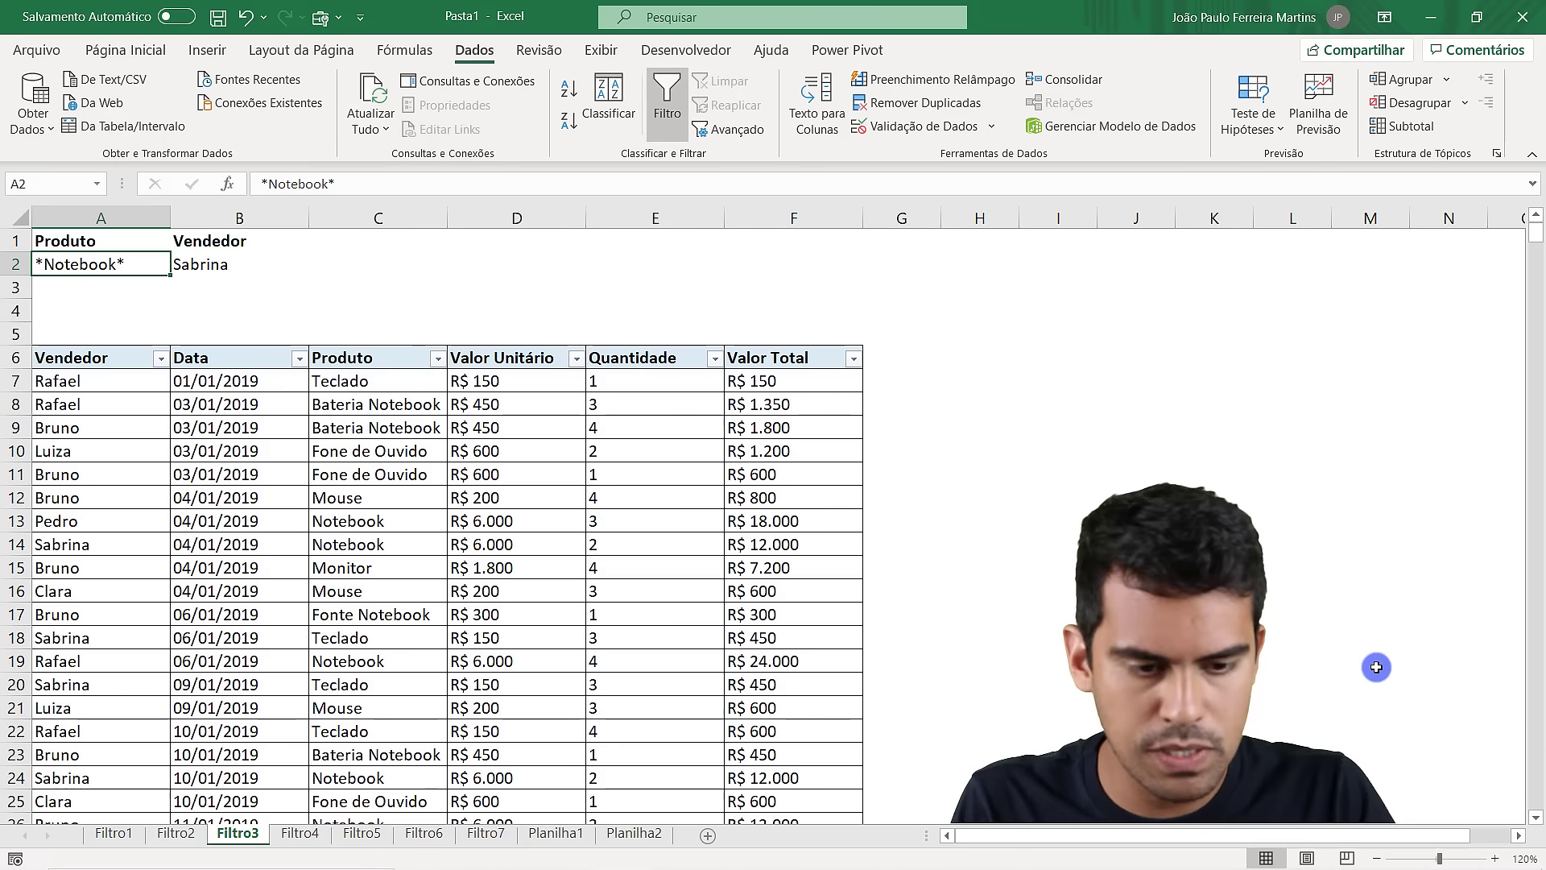
Enlarge the sheet view and compare the *Notebook* criterion in A2 with the product names in the Produto column
click(1496, 858)
click(1495, 858)
click(1496, 858)
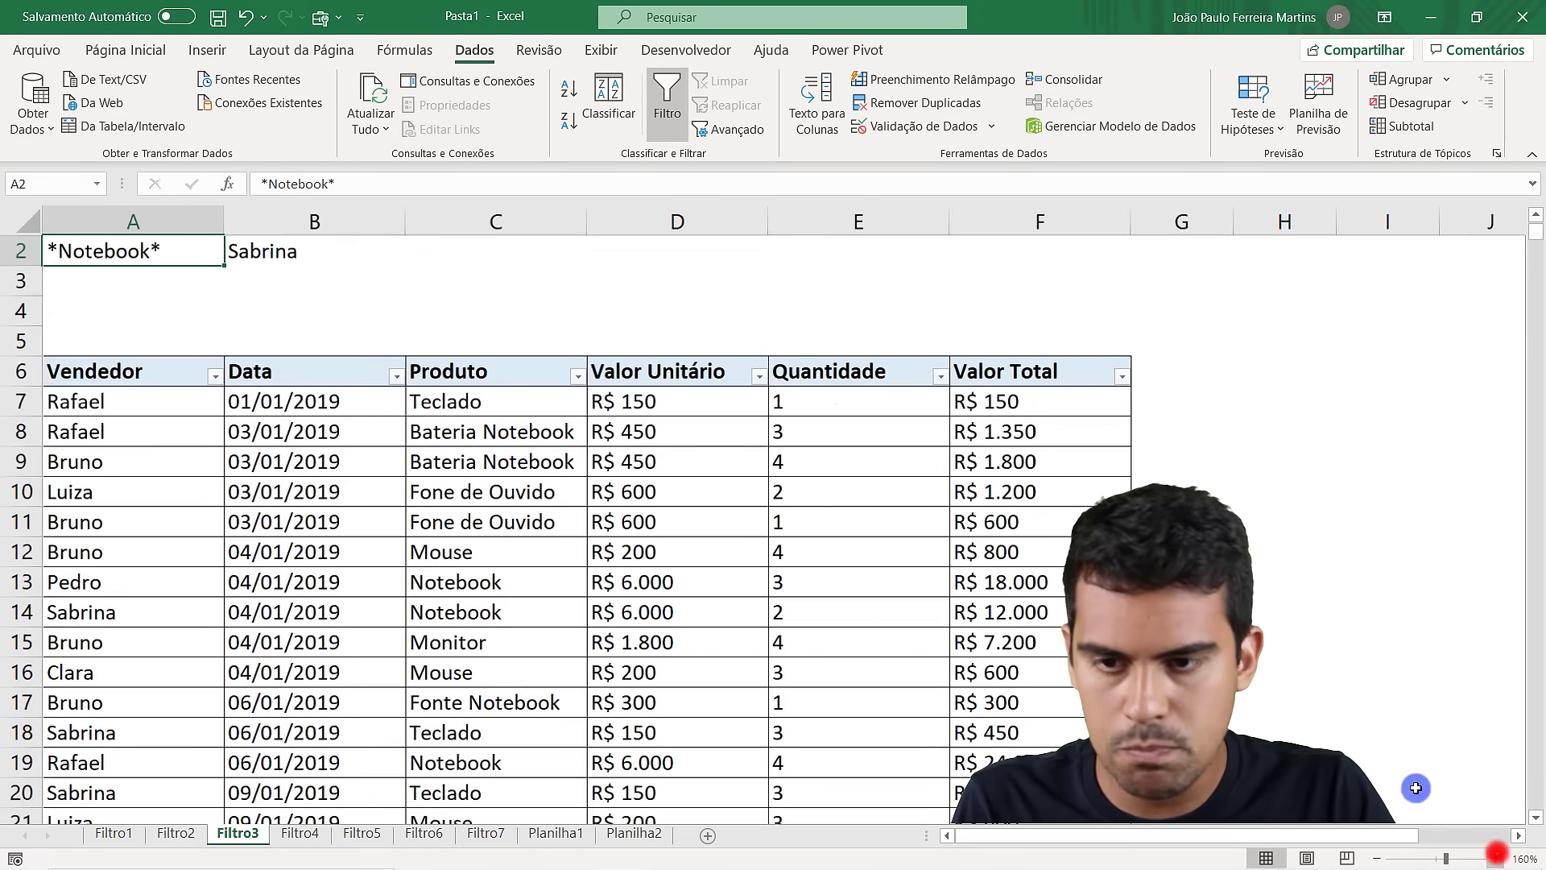
click(1495, 858)
click(406, 474)
scroll(209, 462, up, 1)
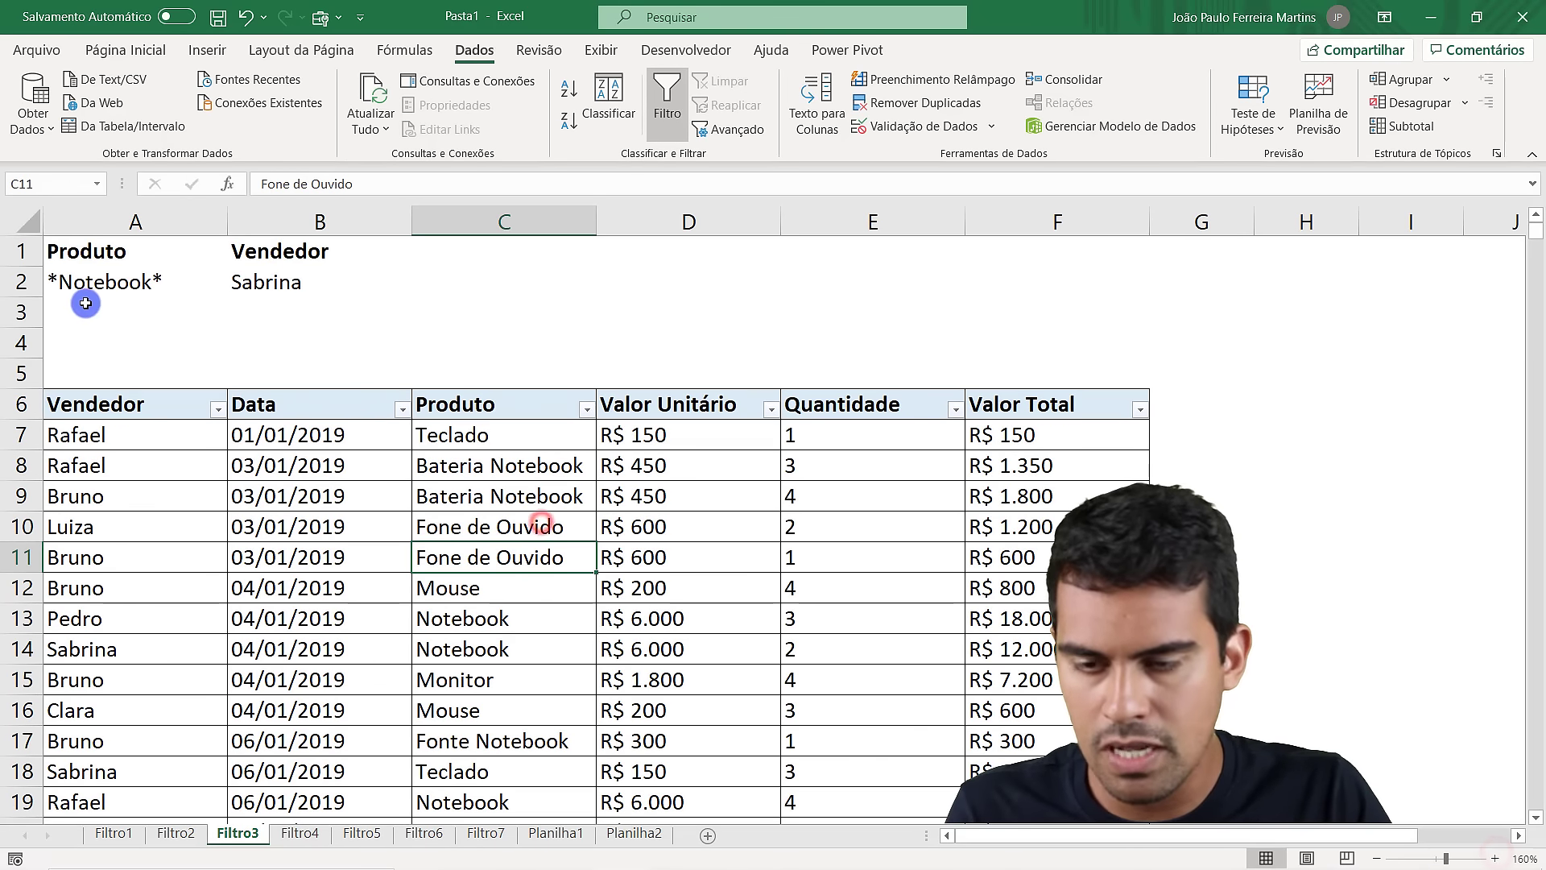
click(160, 279)
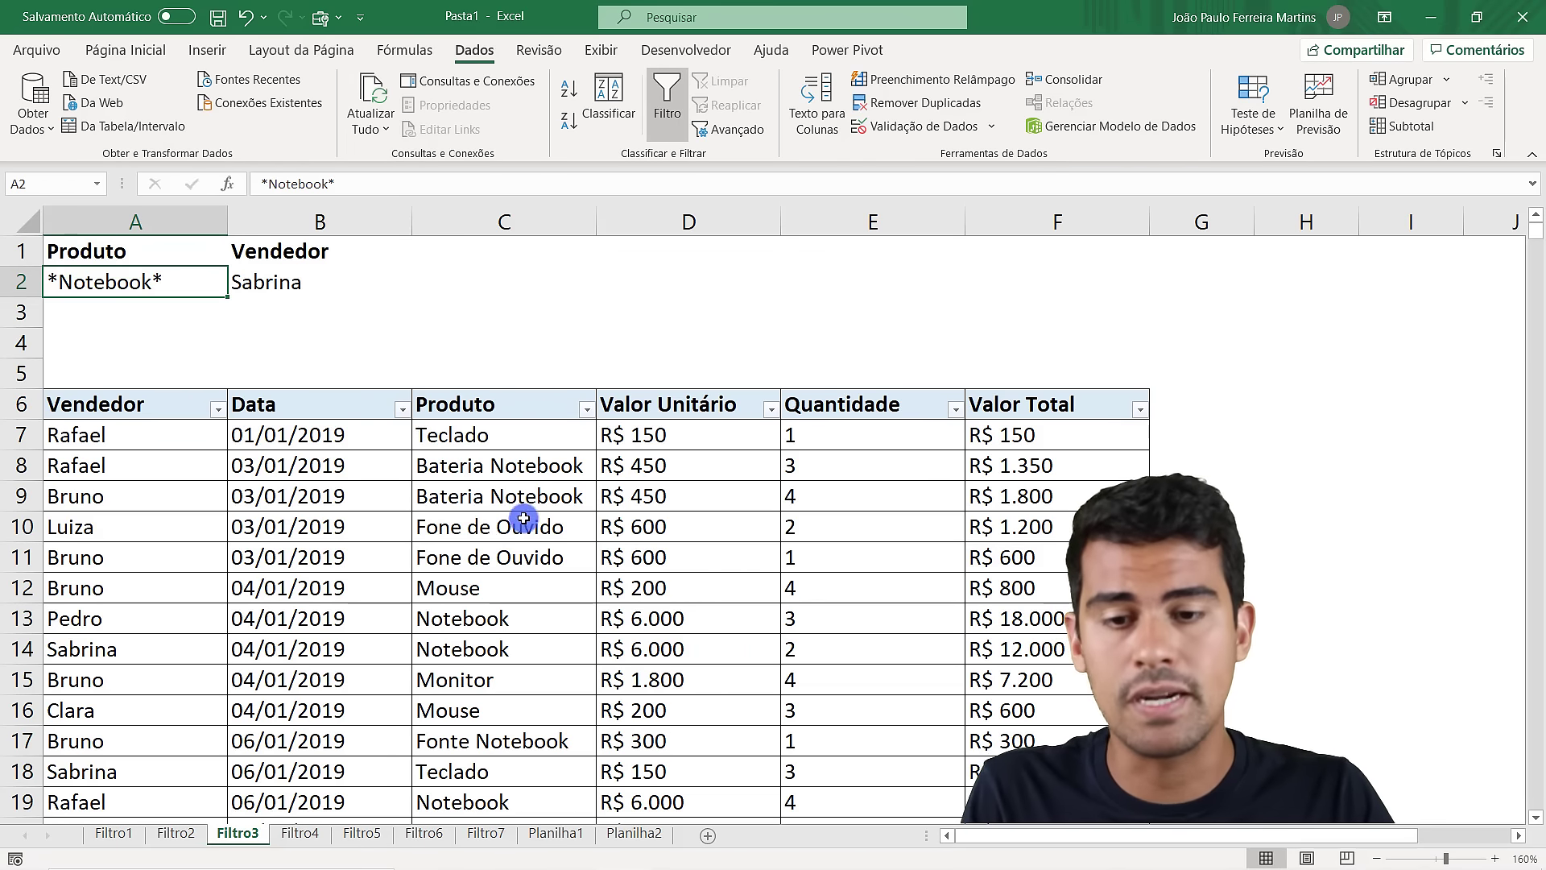
click(536, 473)
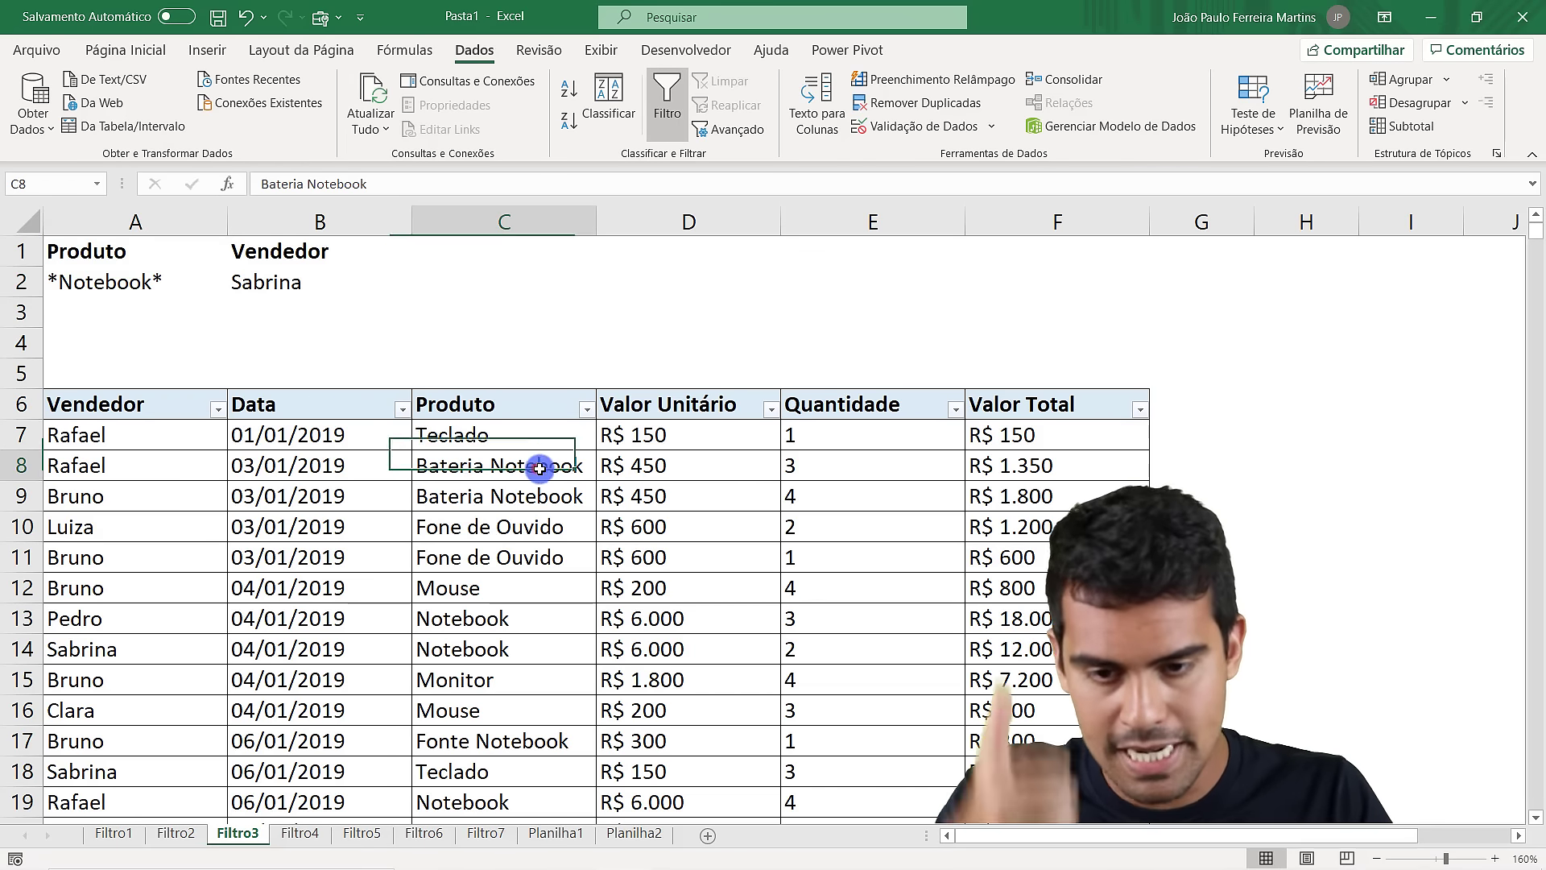
click(498, 740)
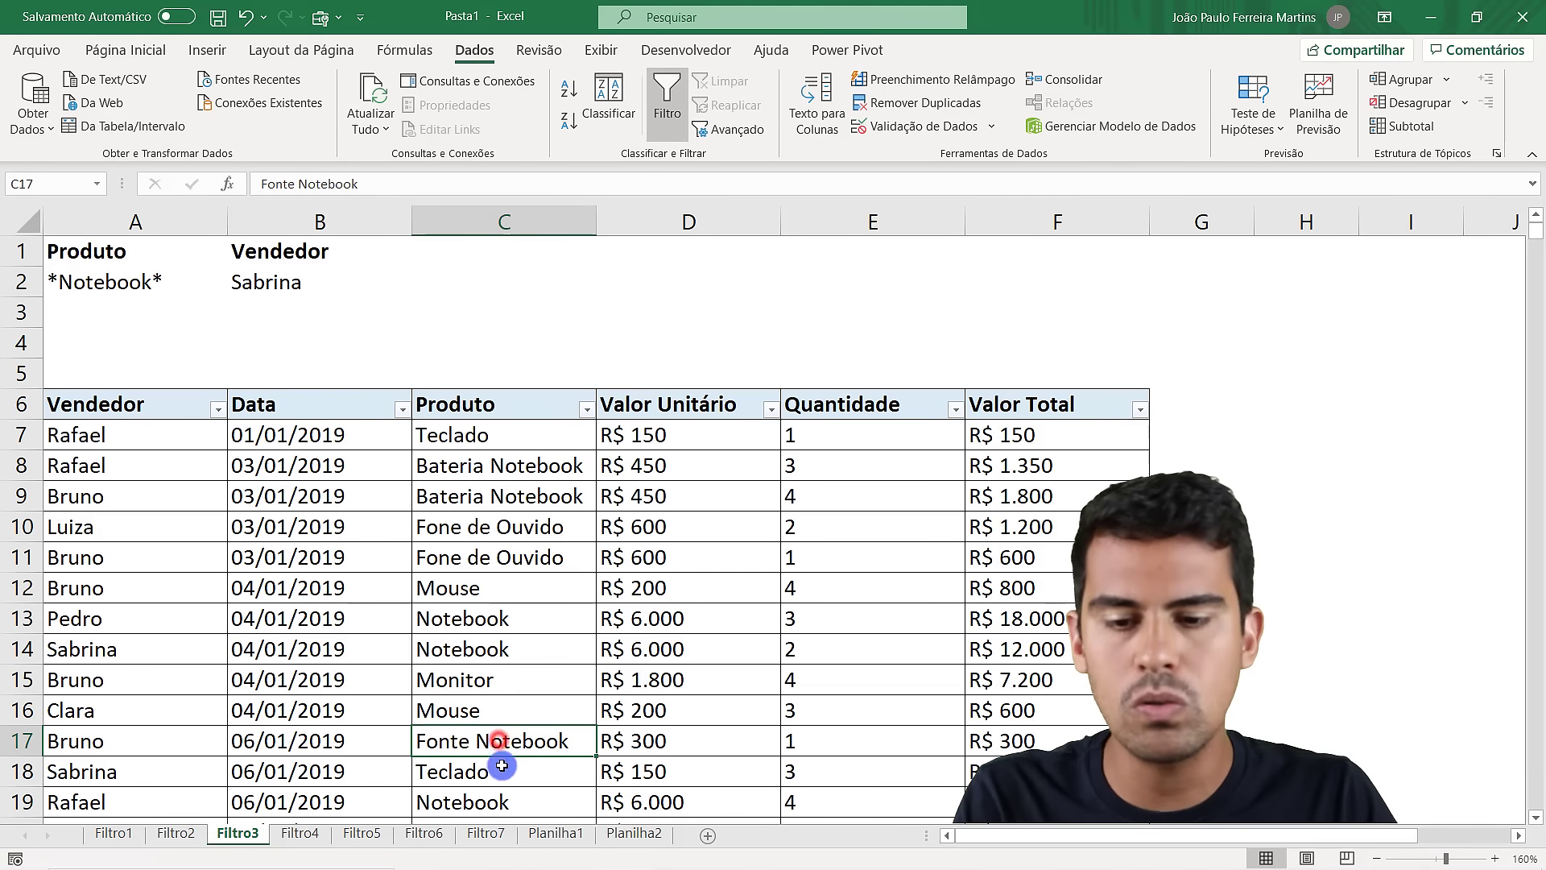
click(505, 797)
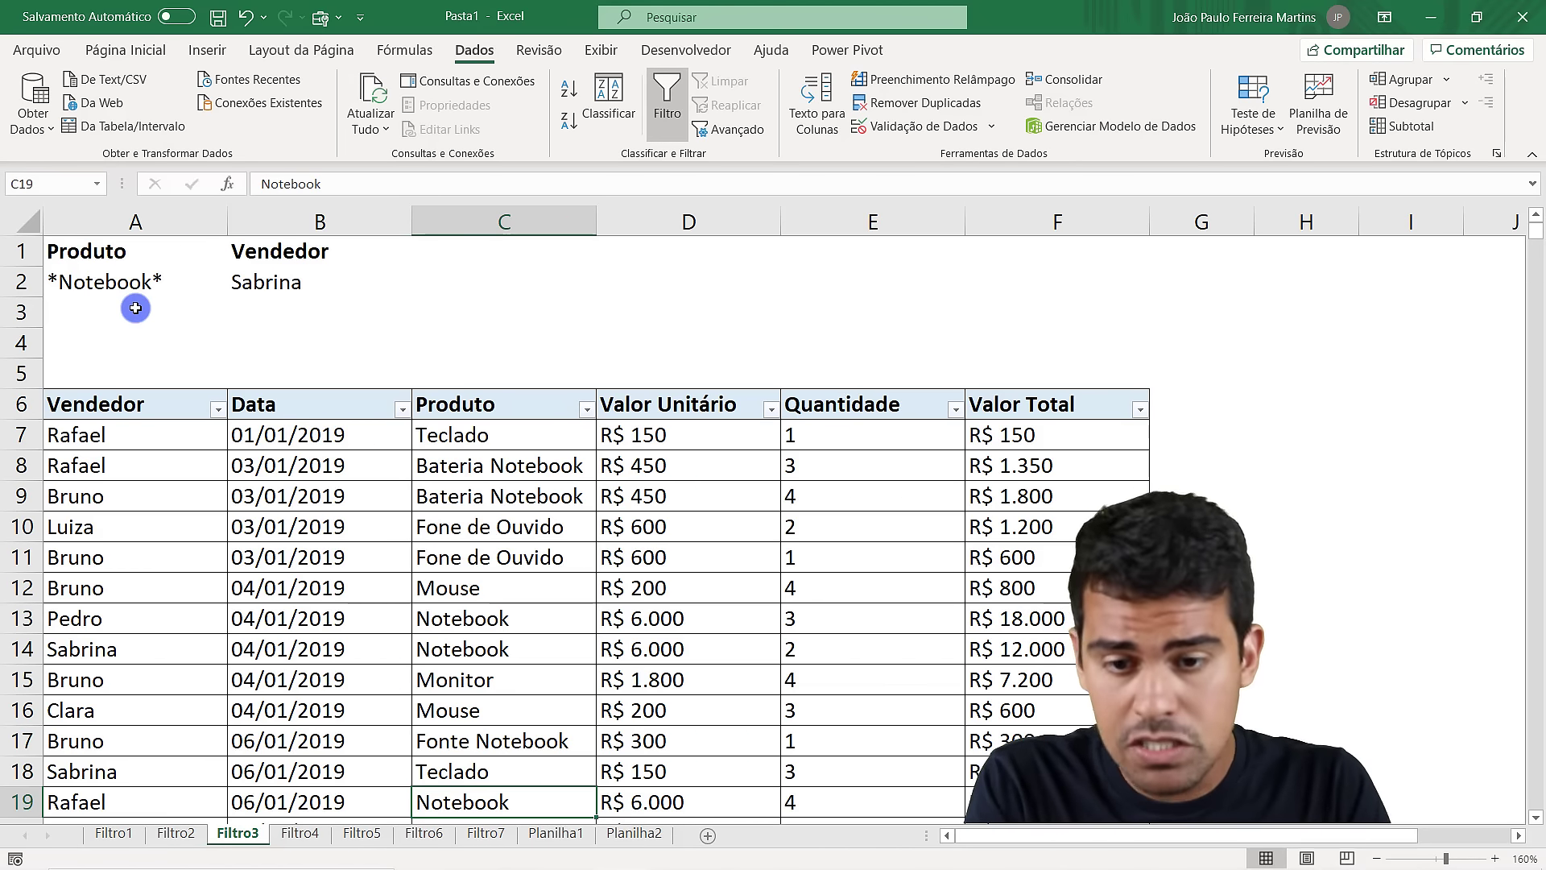
drag(453, 435, 503, 505)
Start an in-place Advanced Filter on the Filtro3 sheet and set its list range to A6:F705
click(442, 497)
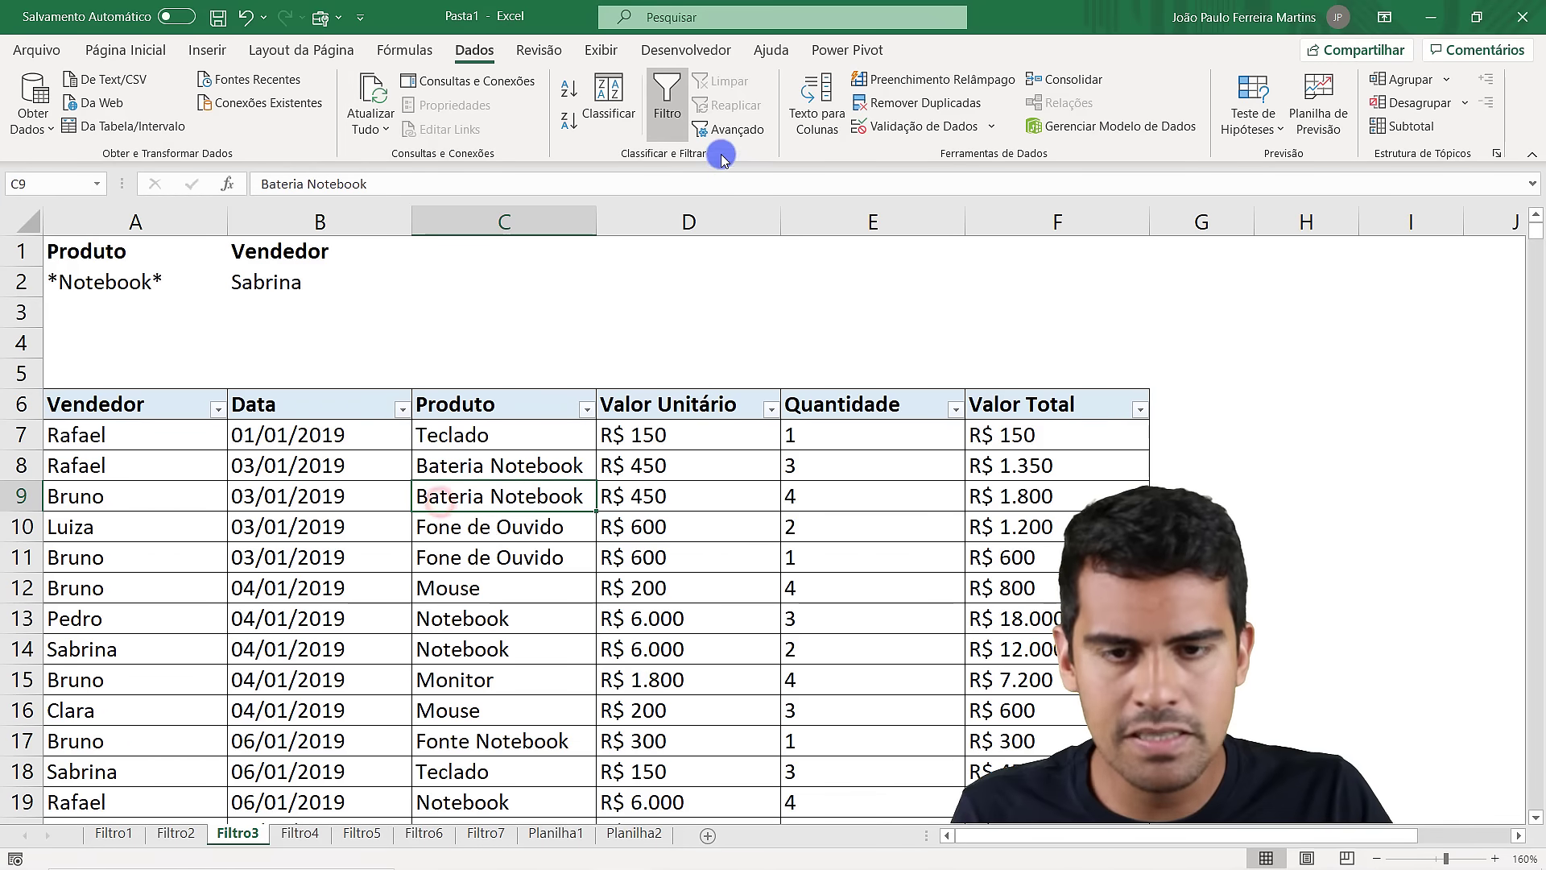
click(725, 129)
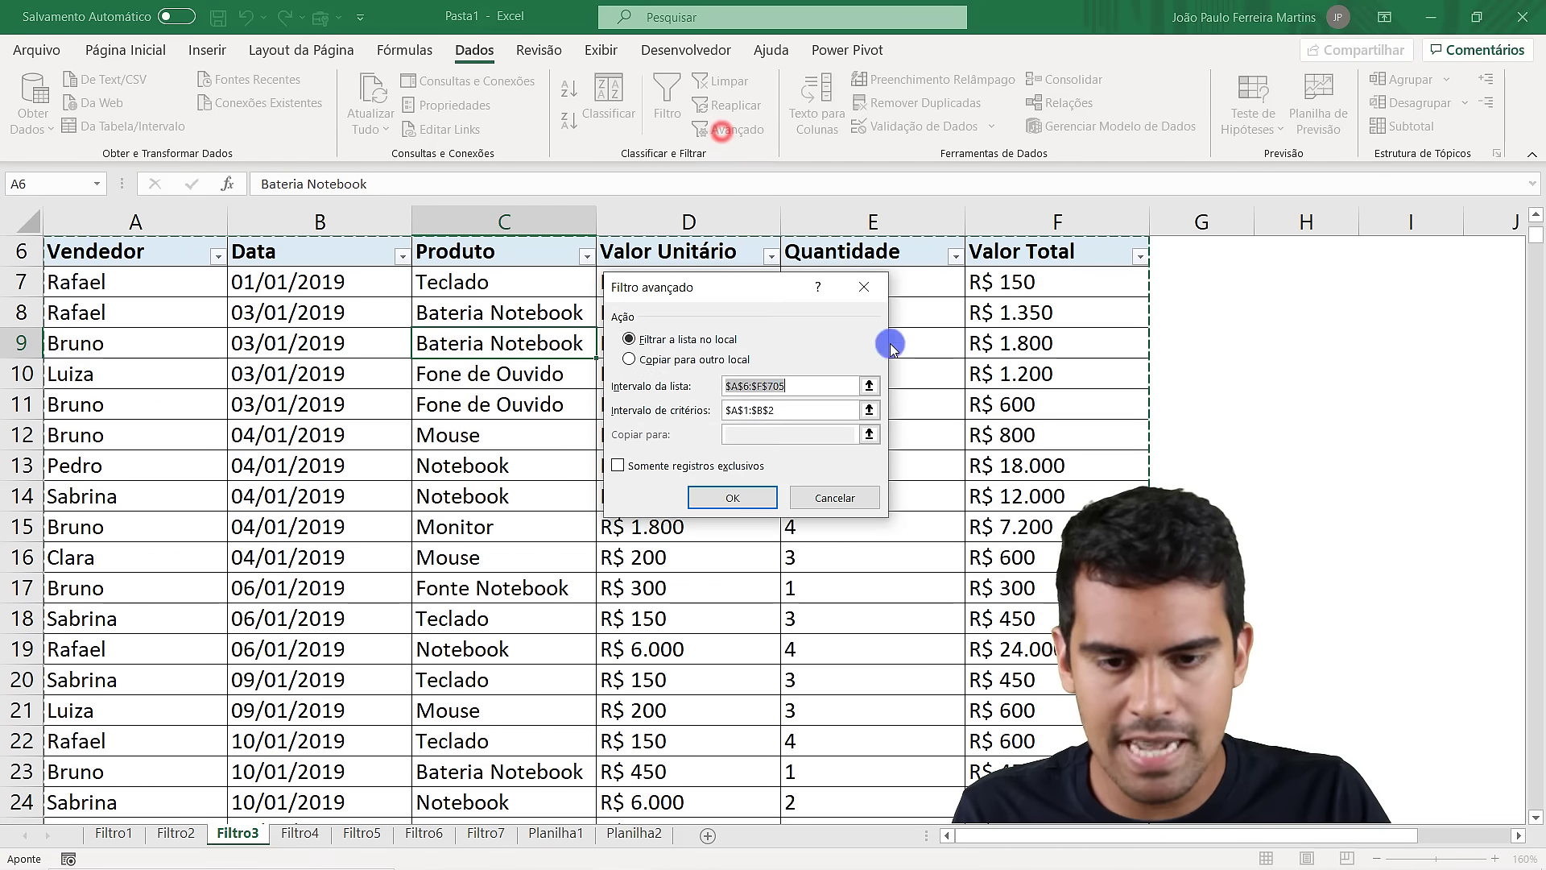
click(867, 387)
click(113, 251)
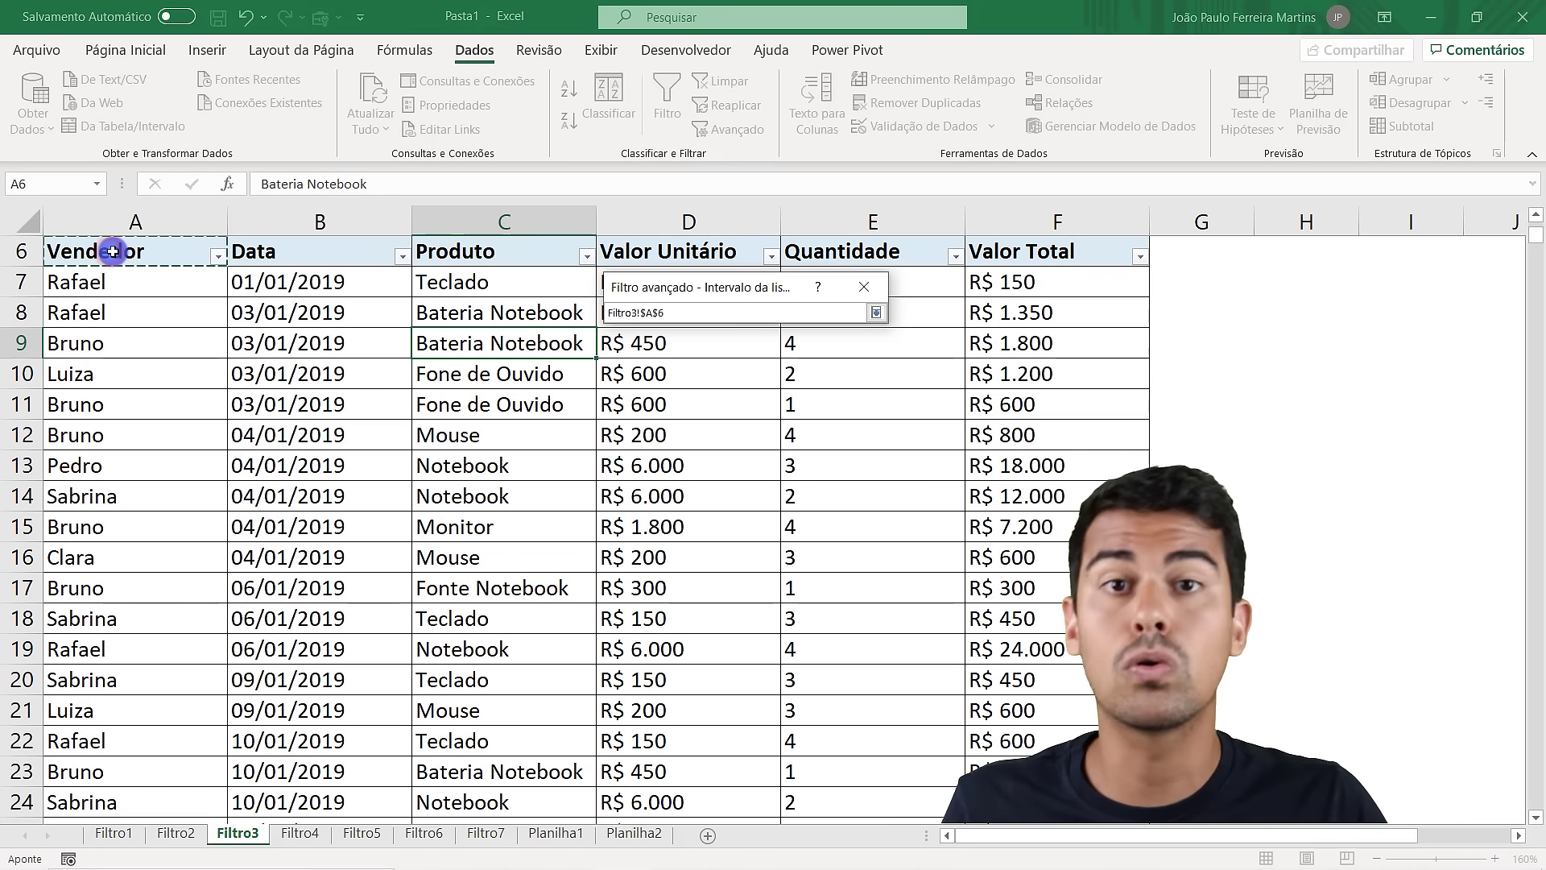
key(ctrl+shift+Right)
key(ctrl+shift+Down)
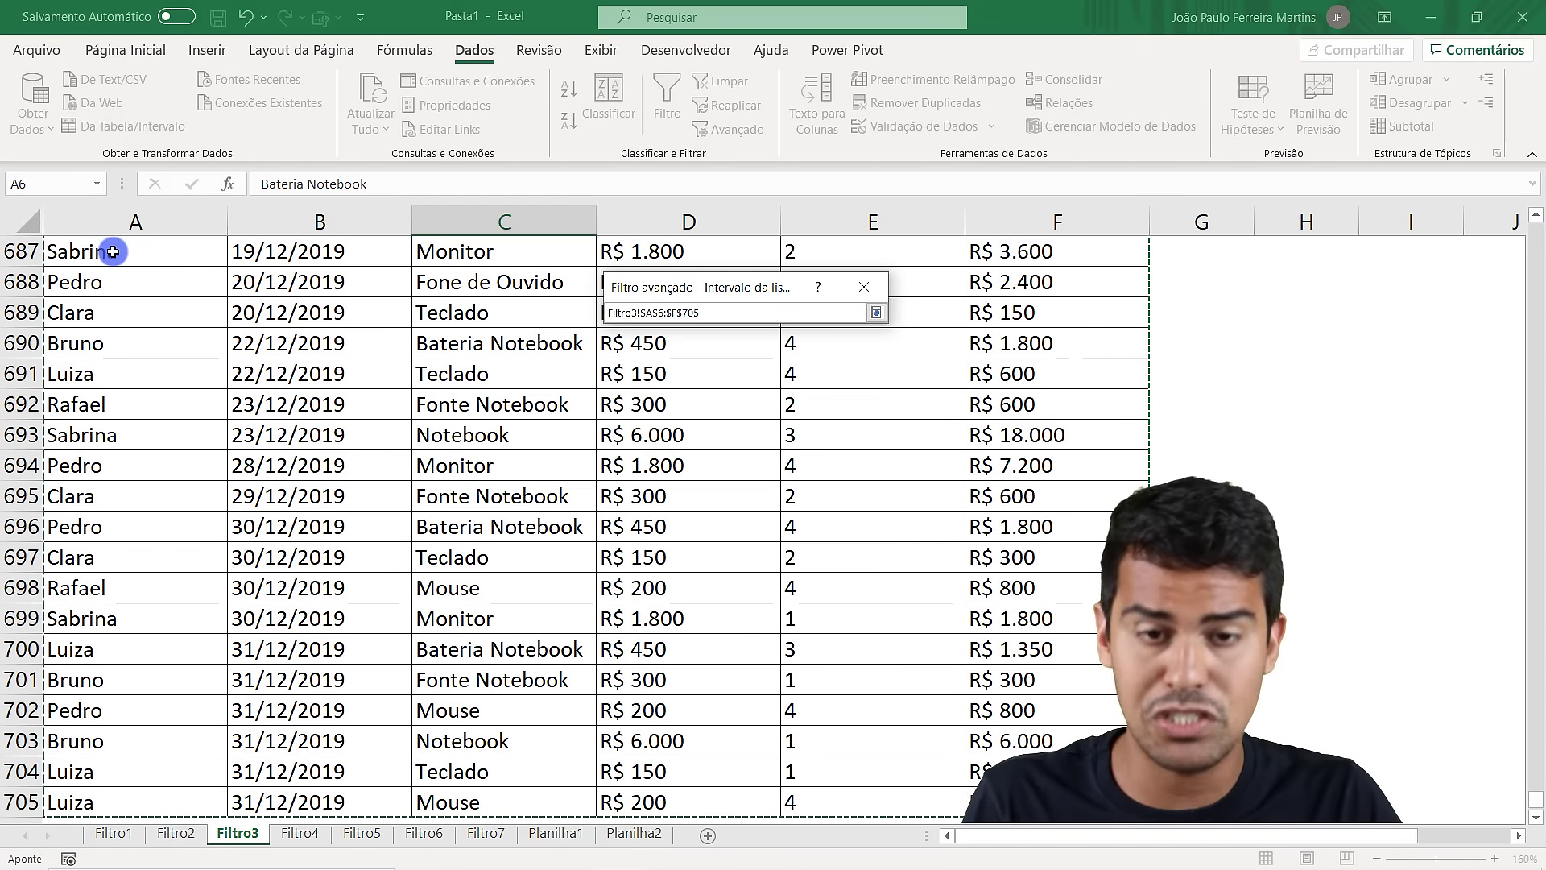
key(Return)
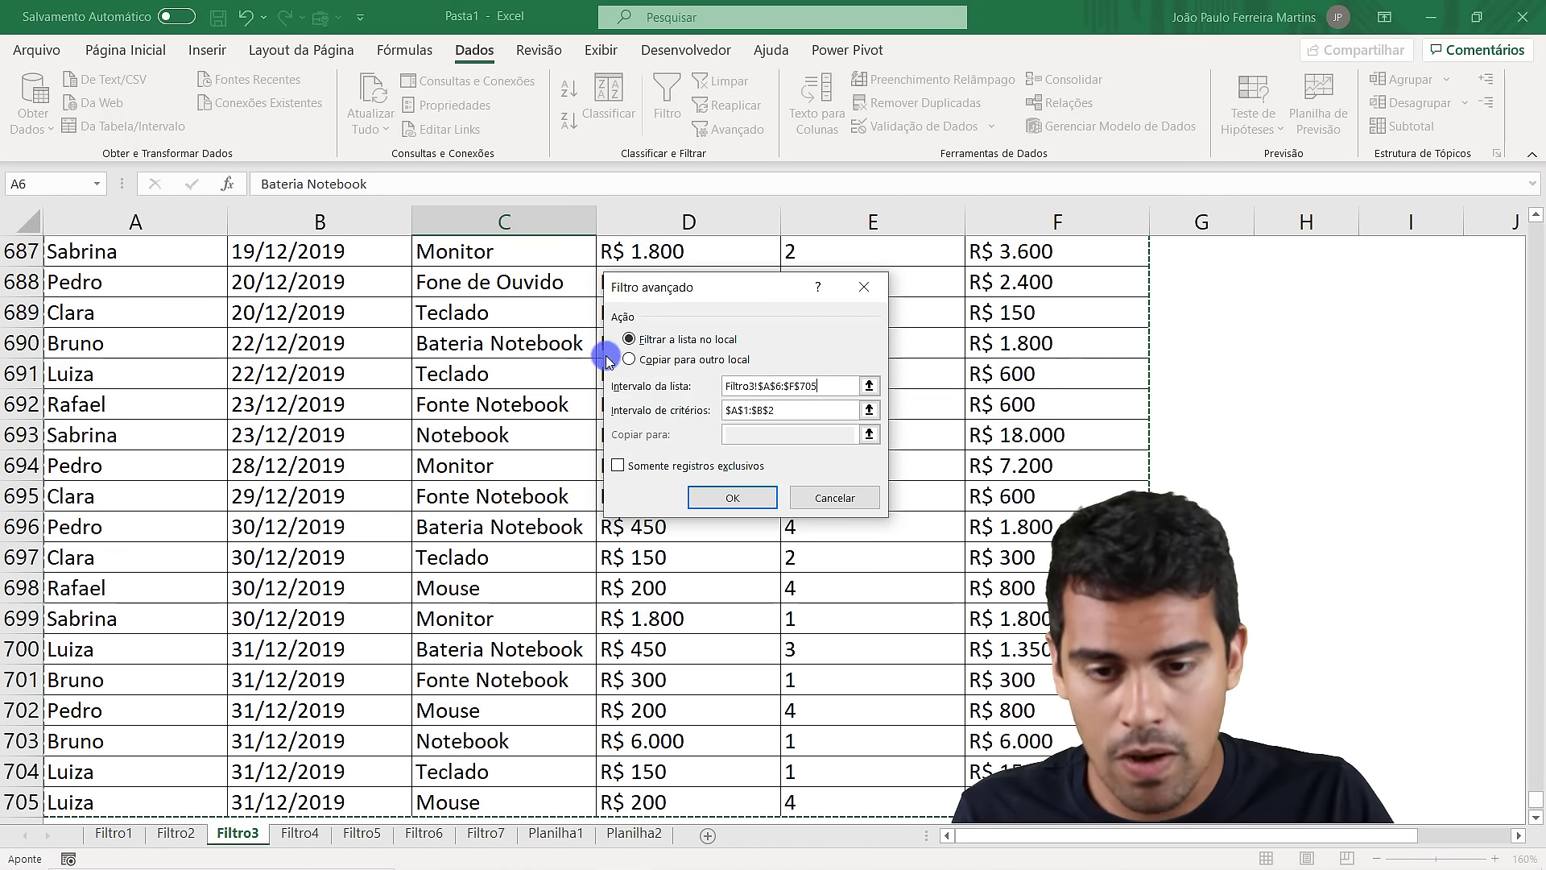
Set the criteria range to A1:B2 and apply the Advanced Filter by product and seller on Filtro3
click(869, 410)
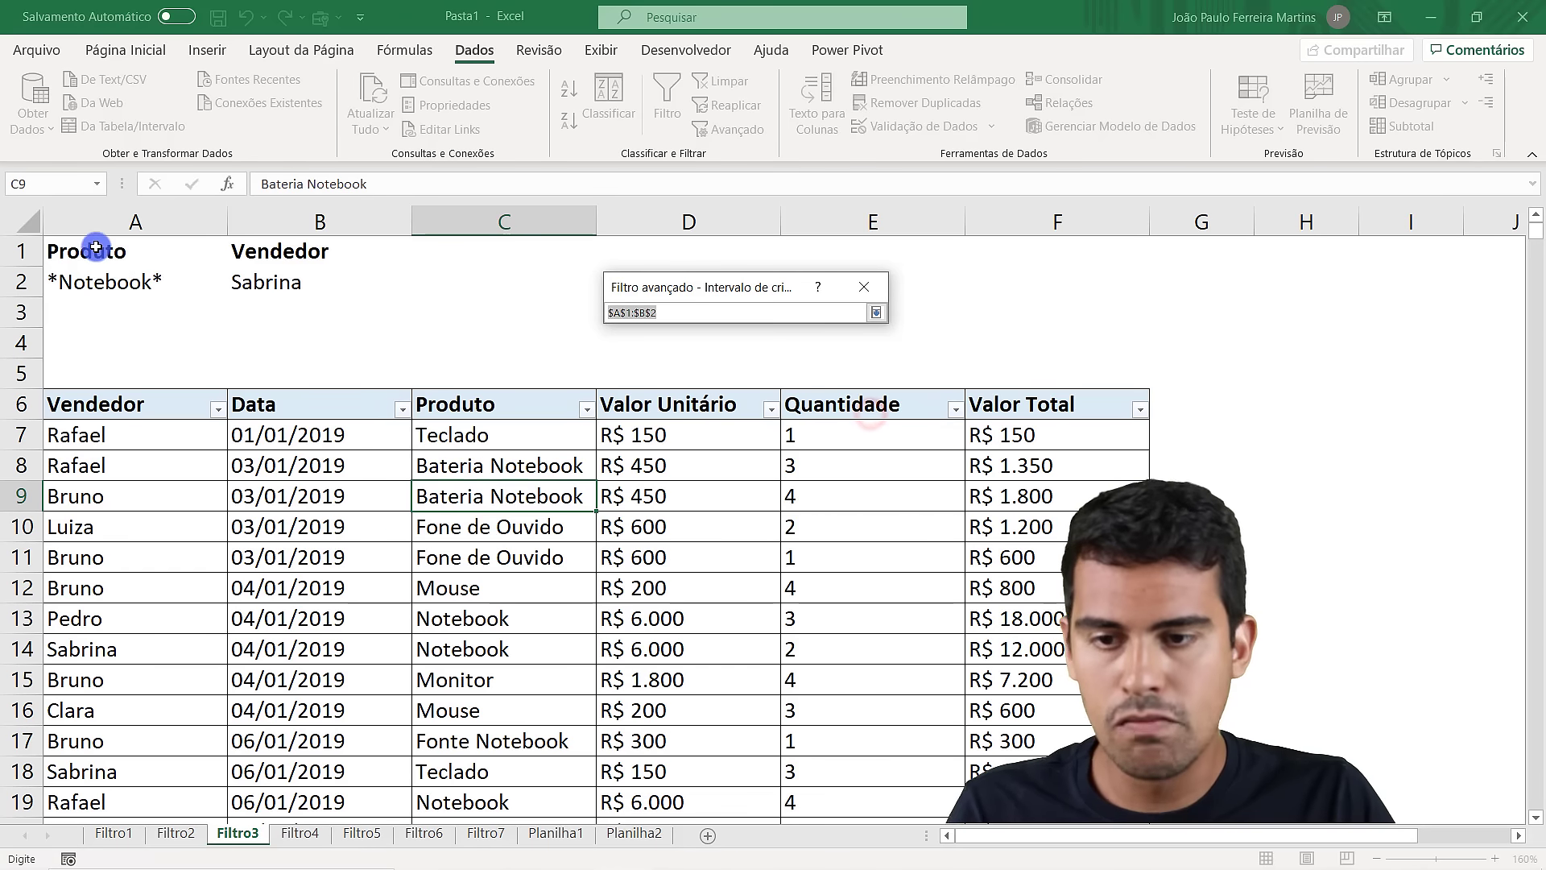
drag(100, 251, 232, 282)
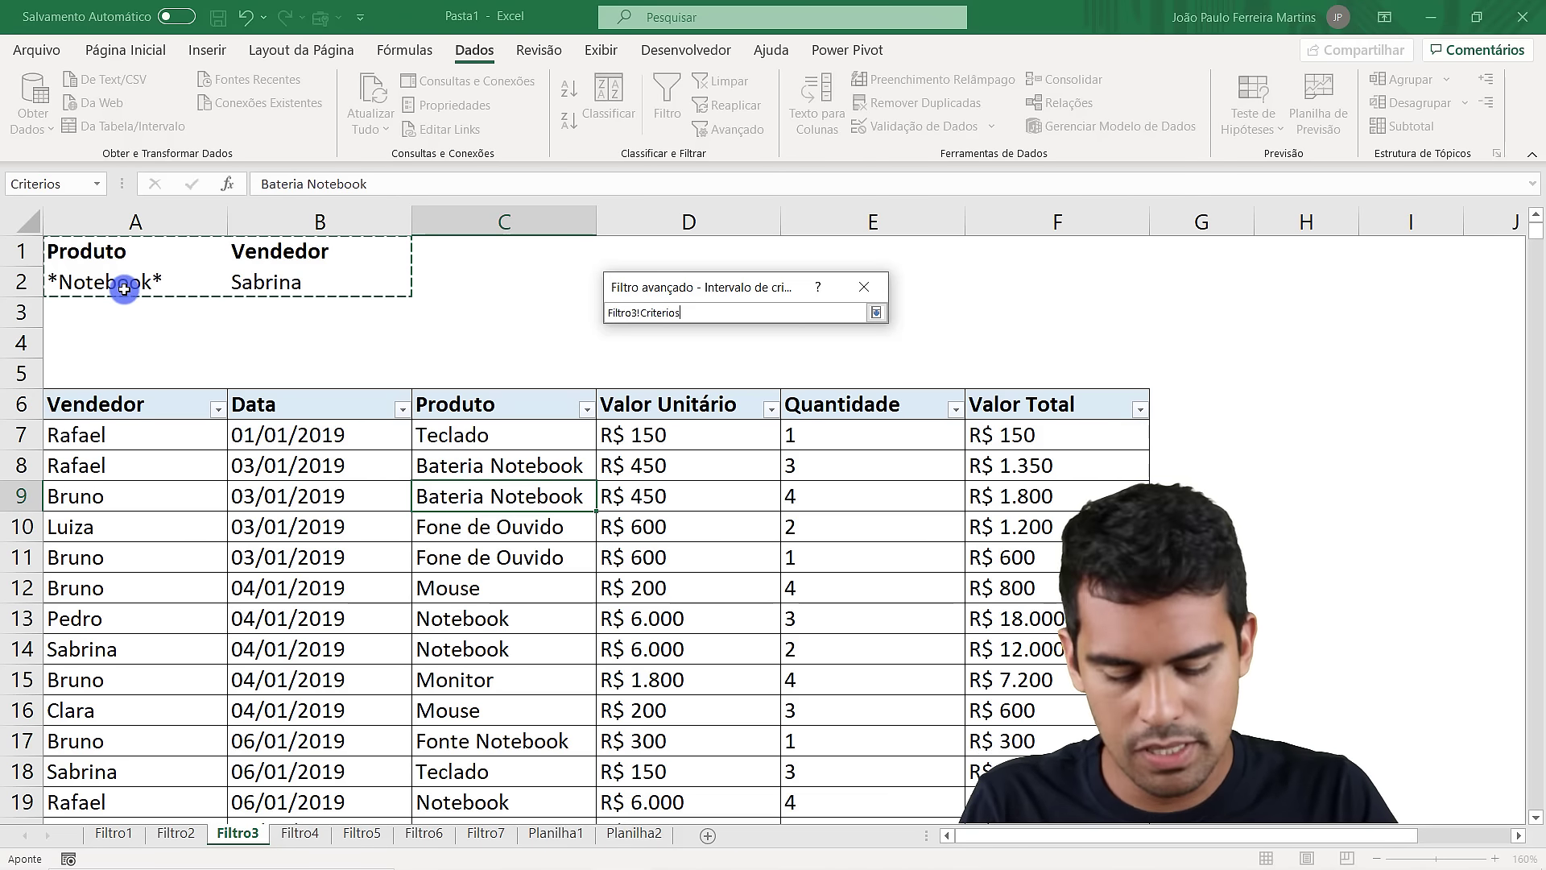
key(Return)
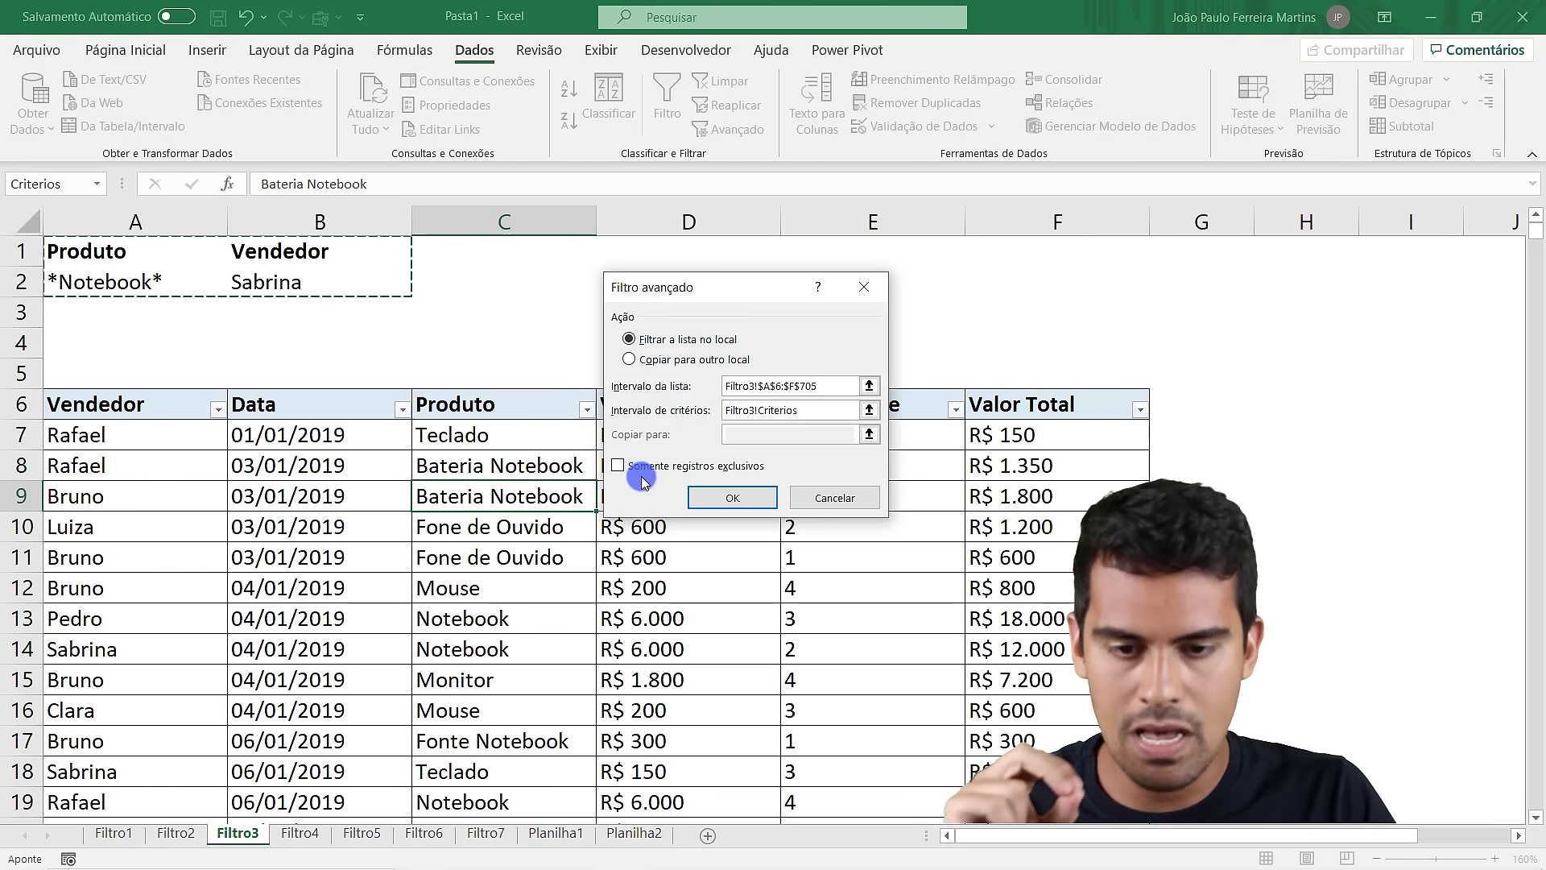
click(713, 497)
Examine the Vendedor and Produto columns of the filtered rows on Filtro3 and compare them with the criteria in row 2
click(196, 491)
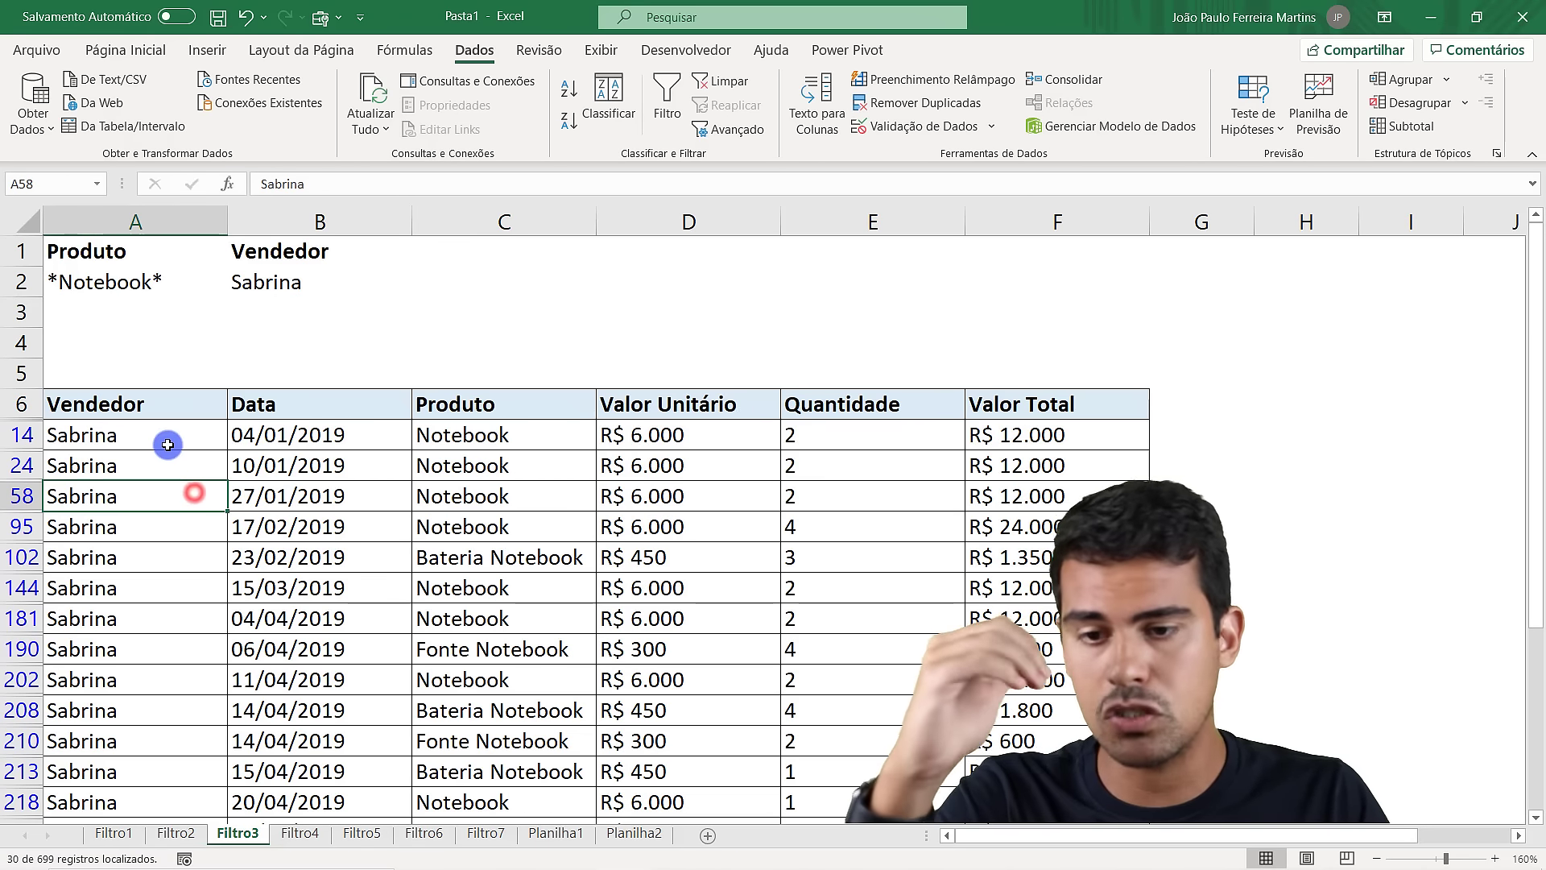
drag(167, 442, 158, 738)
scroll(152, 645, down, 4)
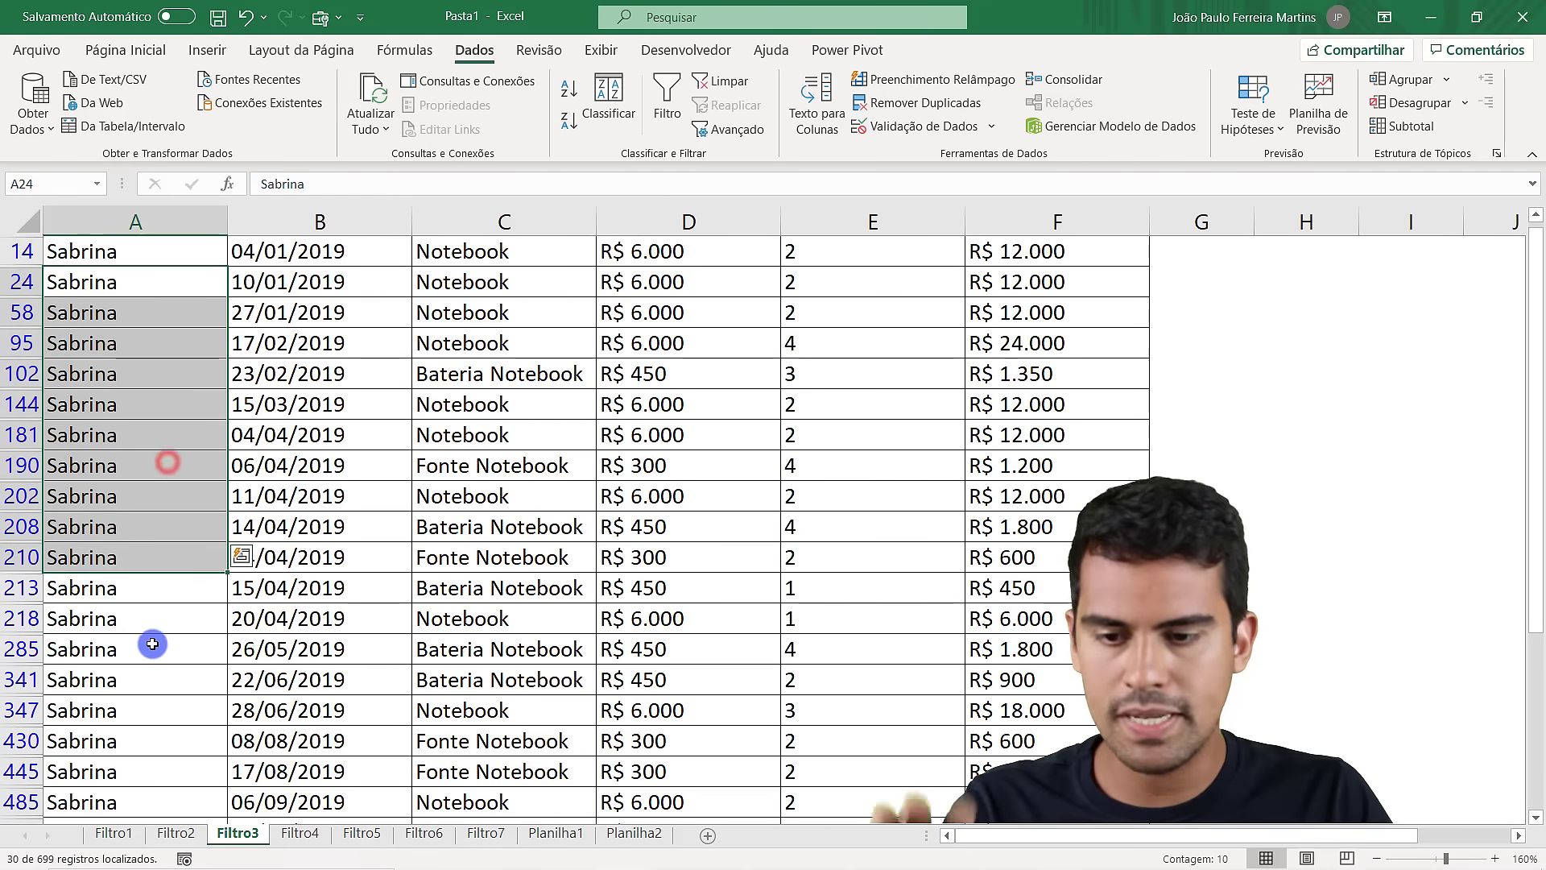
scroll(146, 603, up, 4)
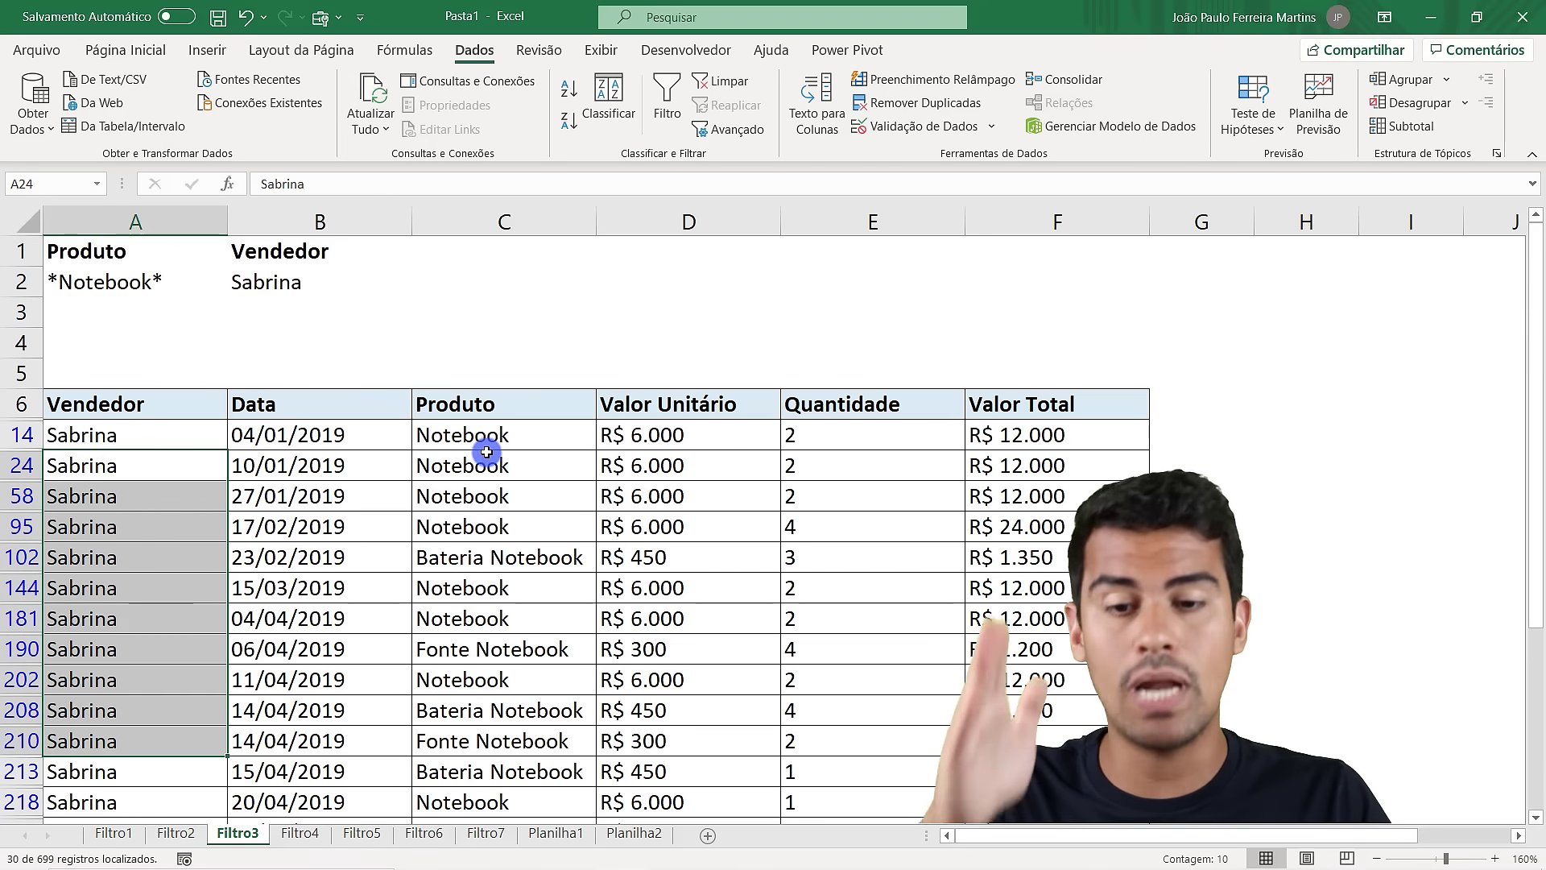
click(488, 453)
drag(498, 452, 506, 650)
click(510, 554)
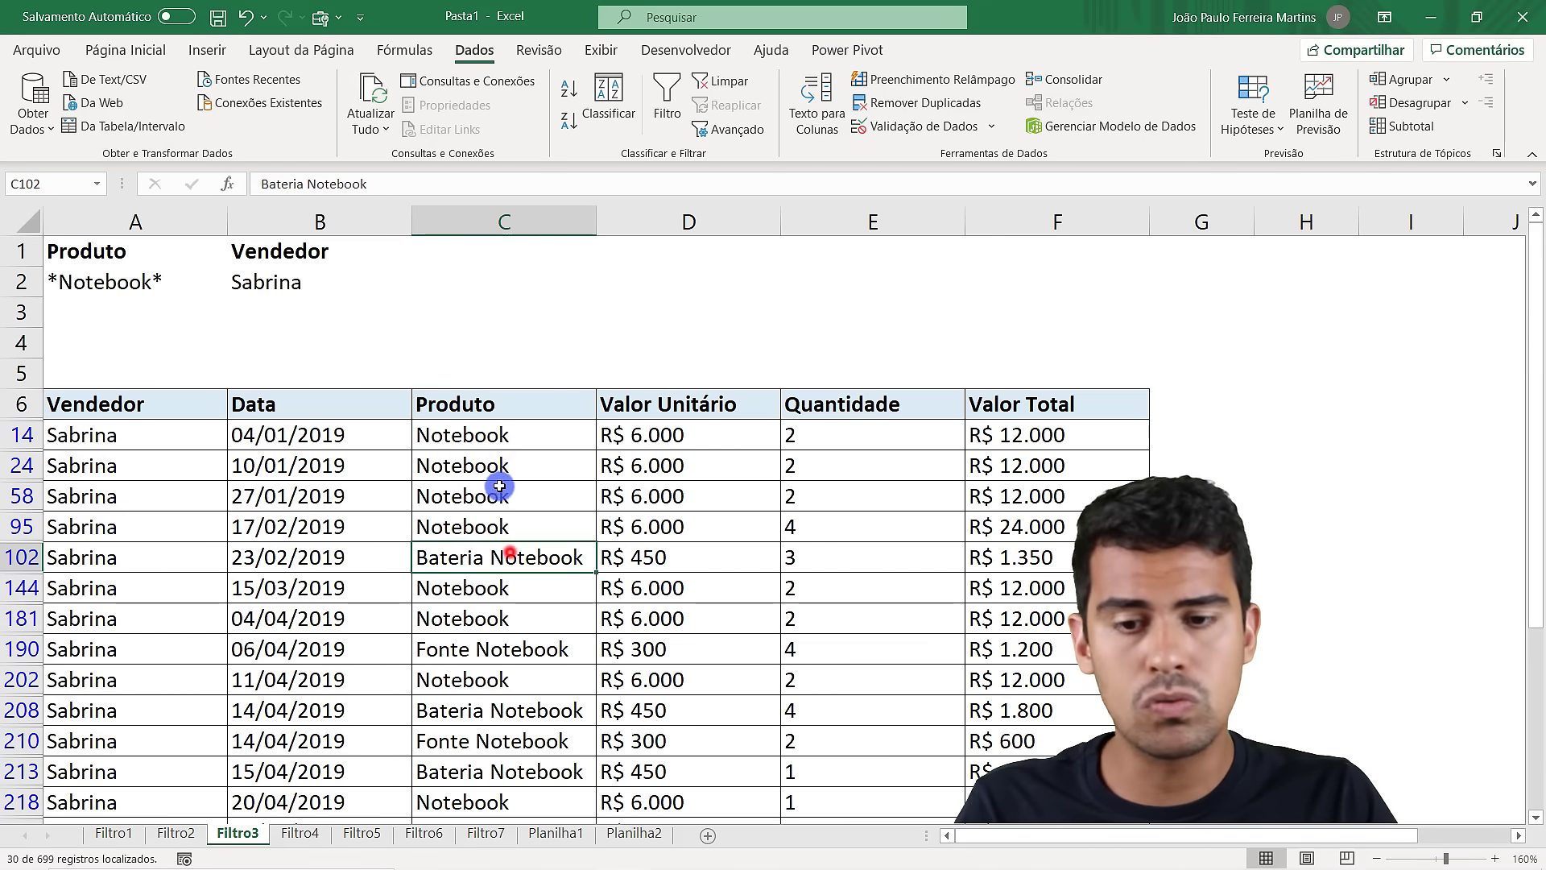
click(507, 467)
click(545, 555)
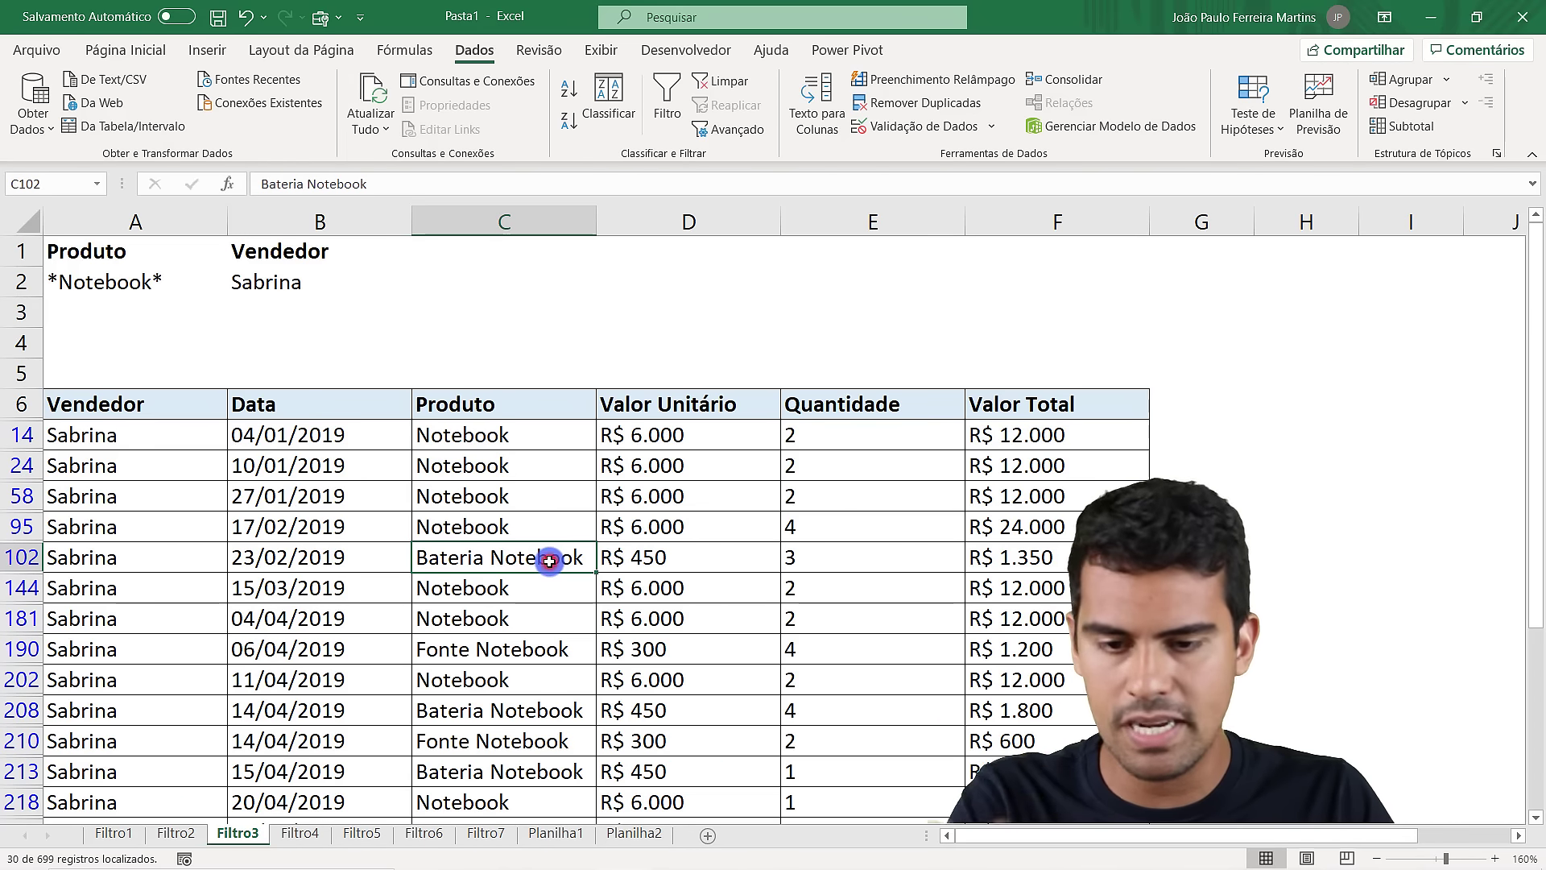
click(545, 648)
click(160, 283)
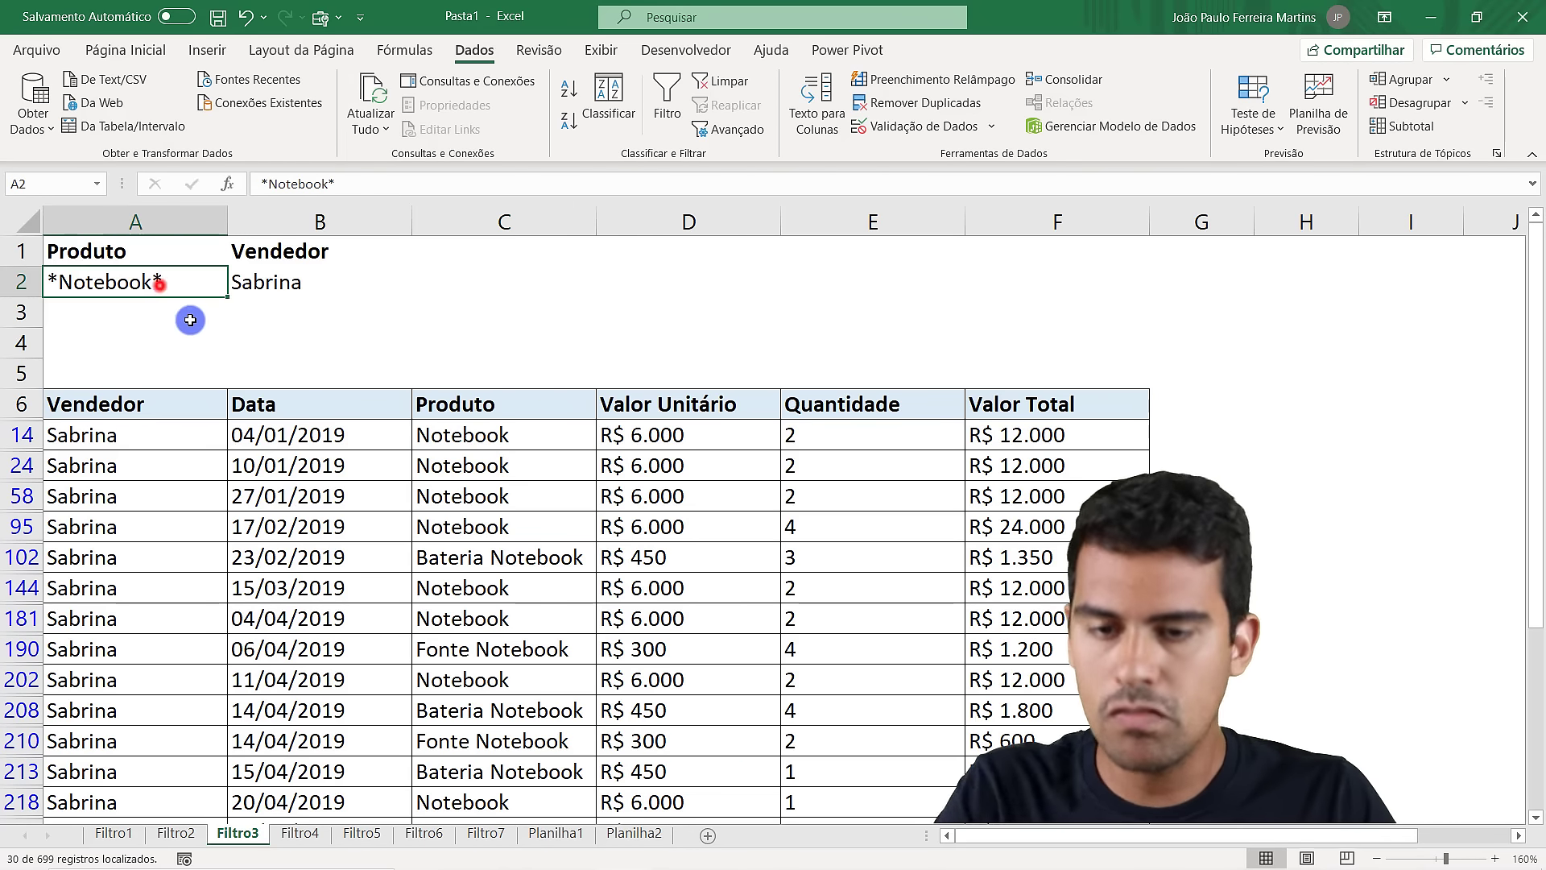
Clear the Advanced Filter on Filtro3 and reduce the sheet zoom to 140%
click(723, 80)
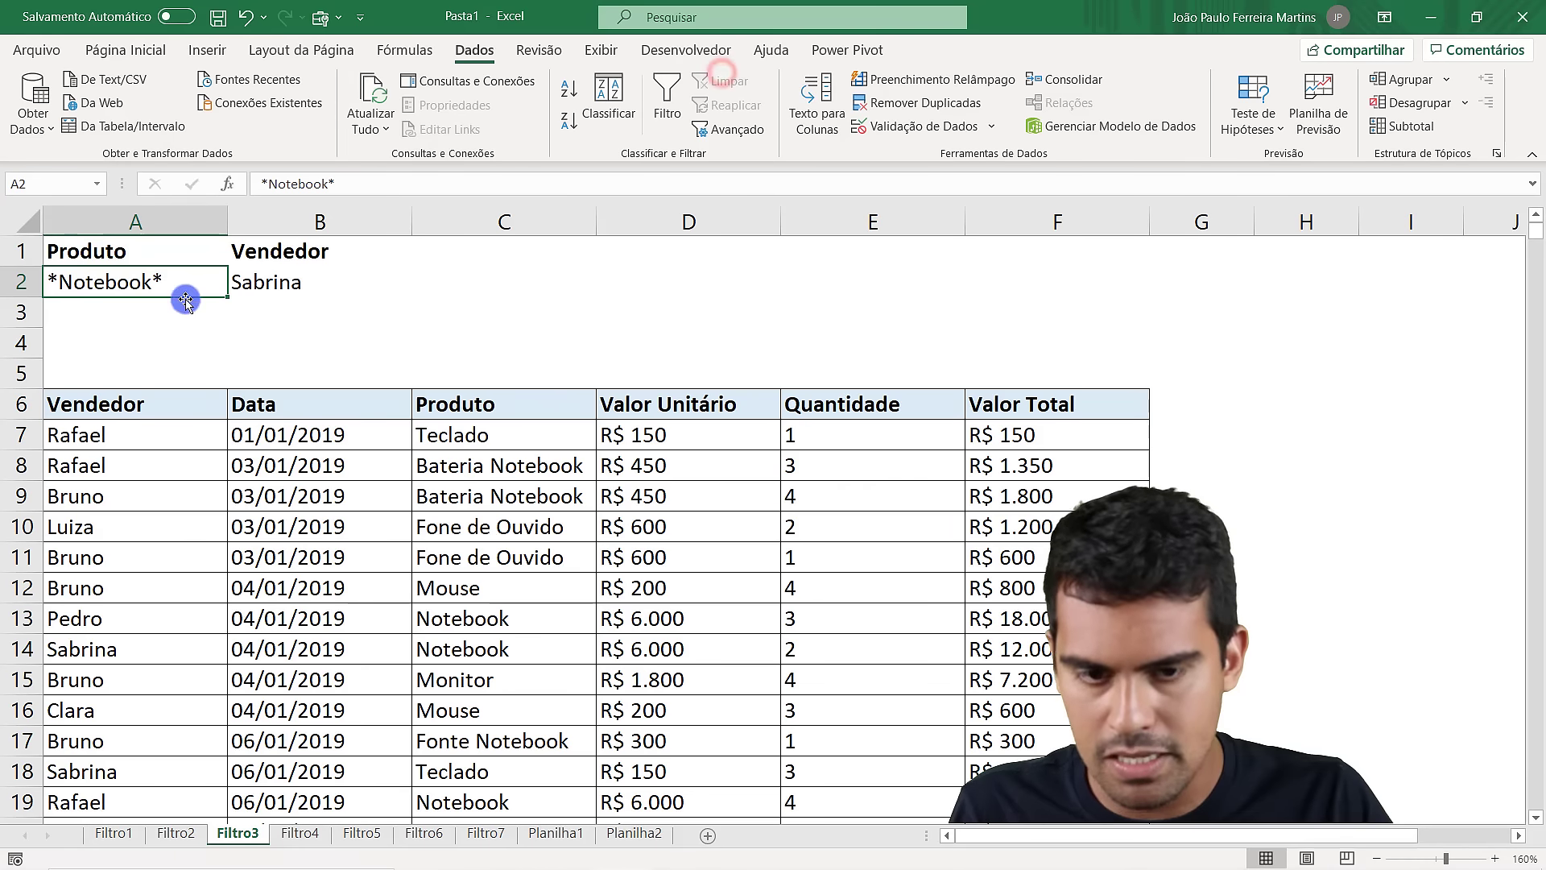
click(1377, 857)
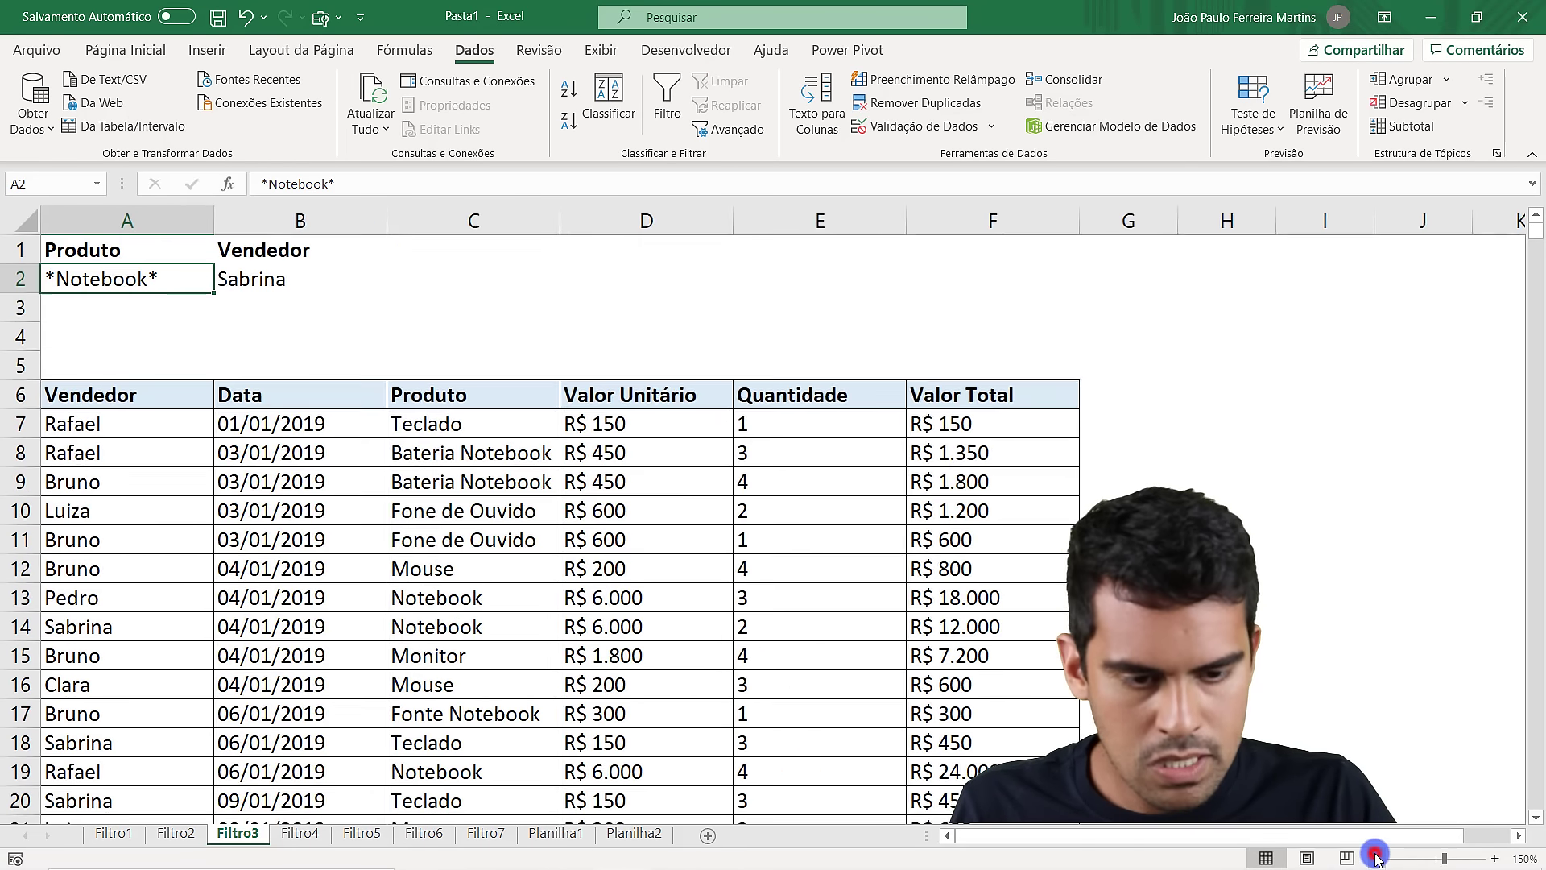
click(1377, 858)
click(478, 421)
click(77, 275)
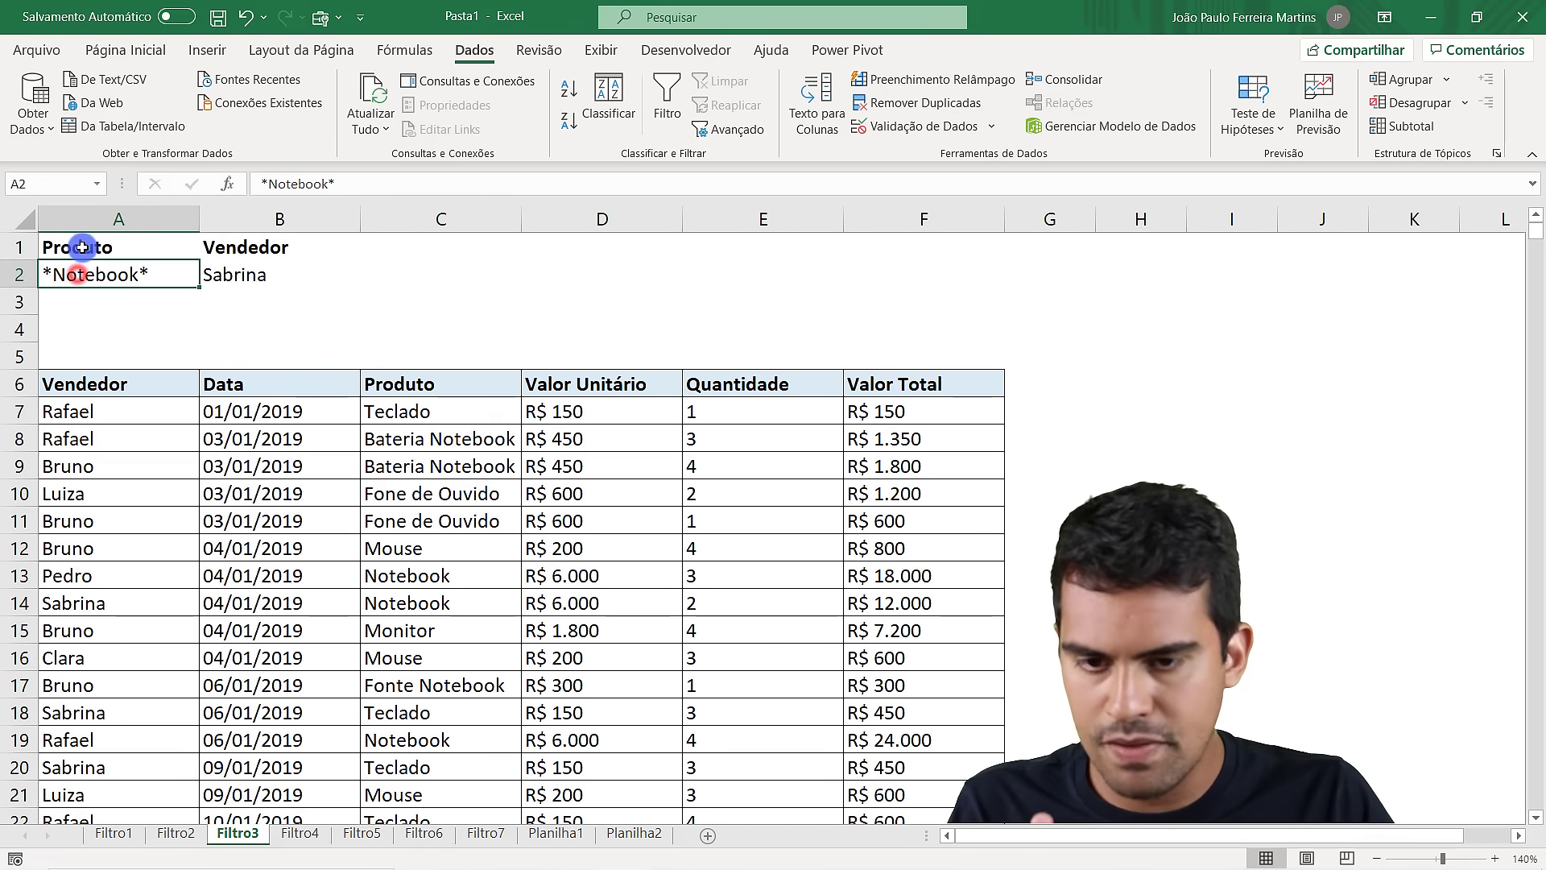
Replace the product criterion with the header Quantidade in A1 and the value 3 in A2, and select the criteria A1:B2
click(76, 246)
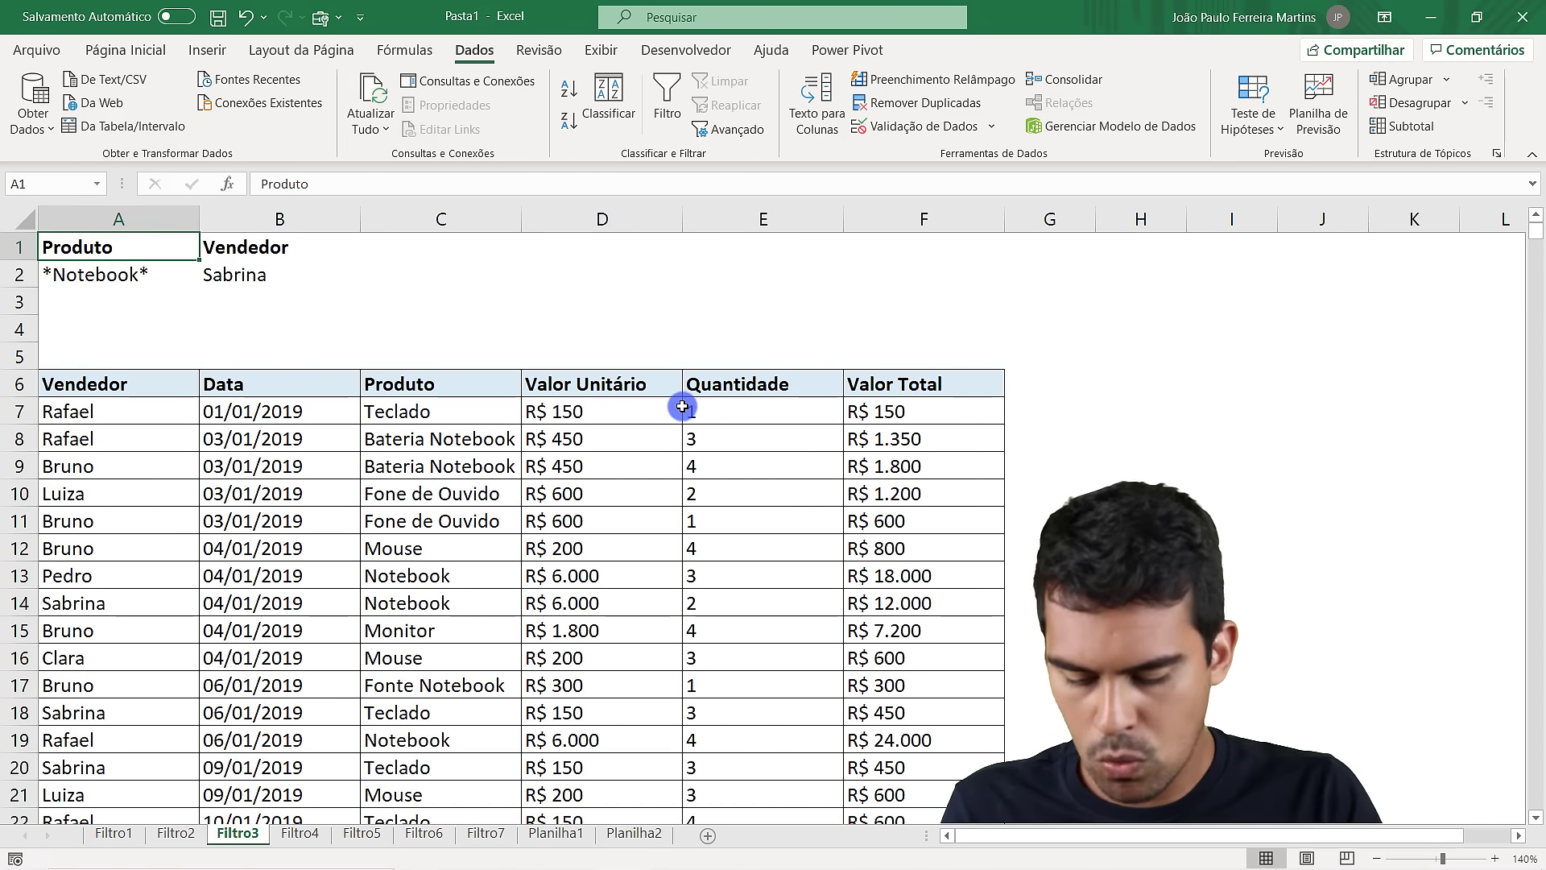
text(Quantida)
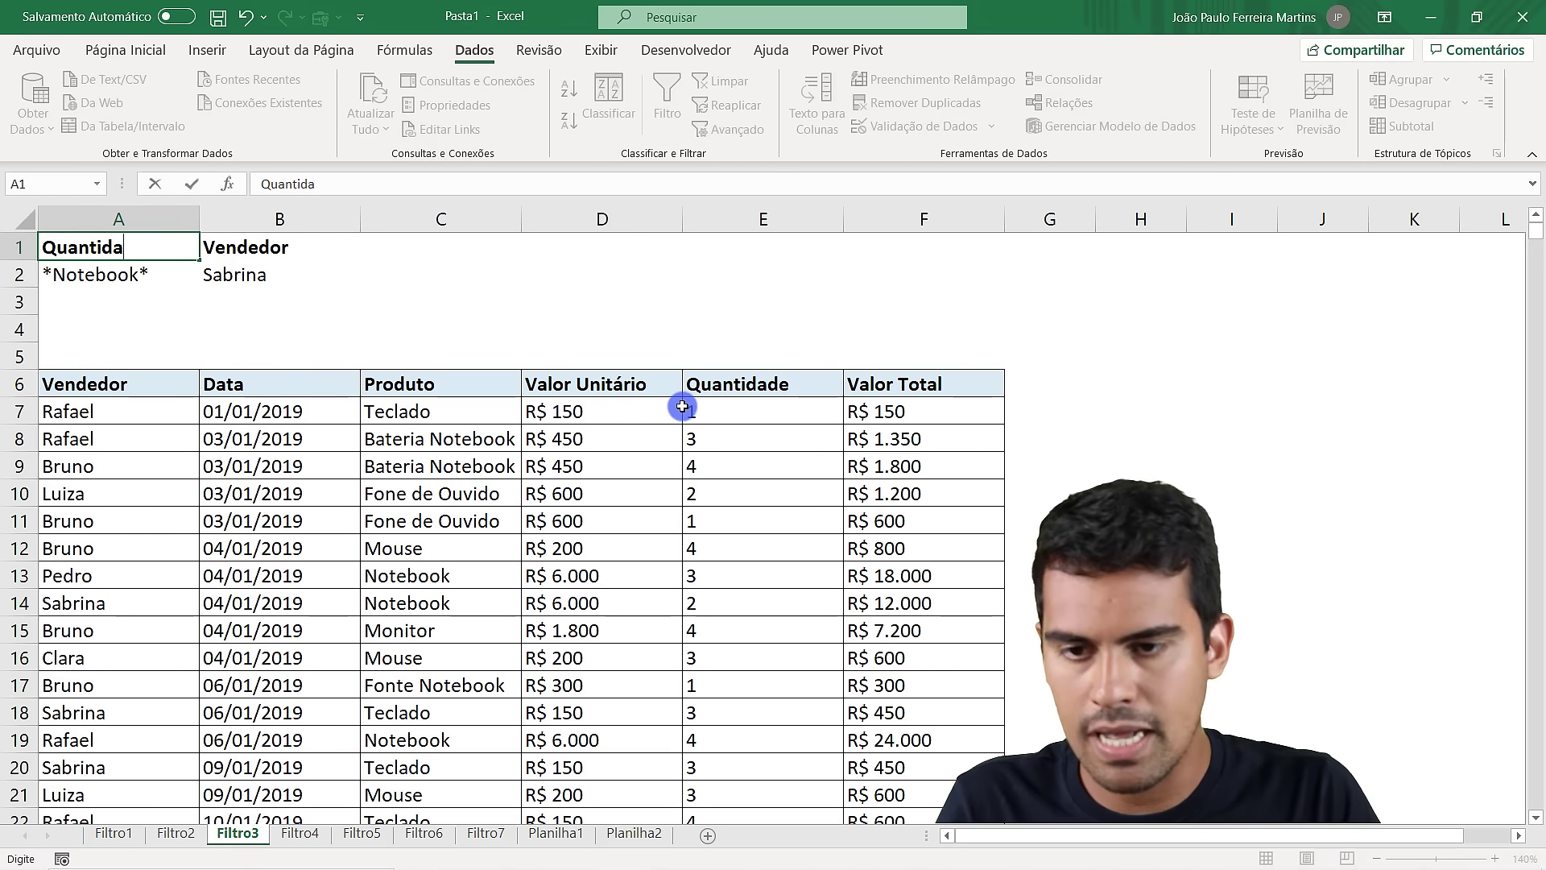
text(de)
key(Return)
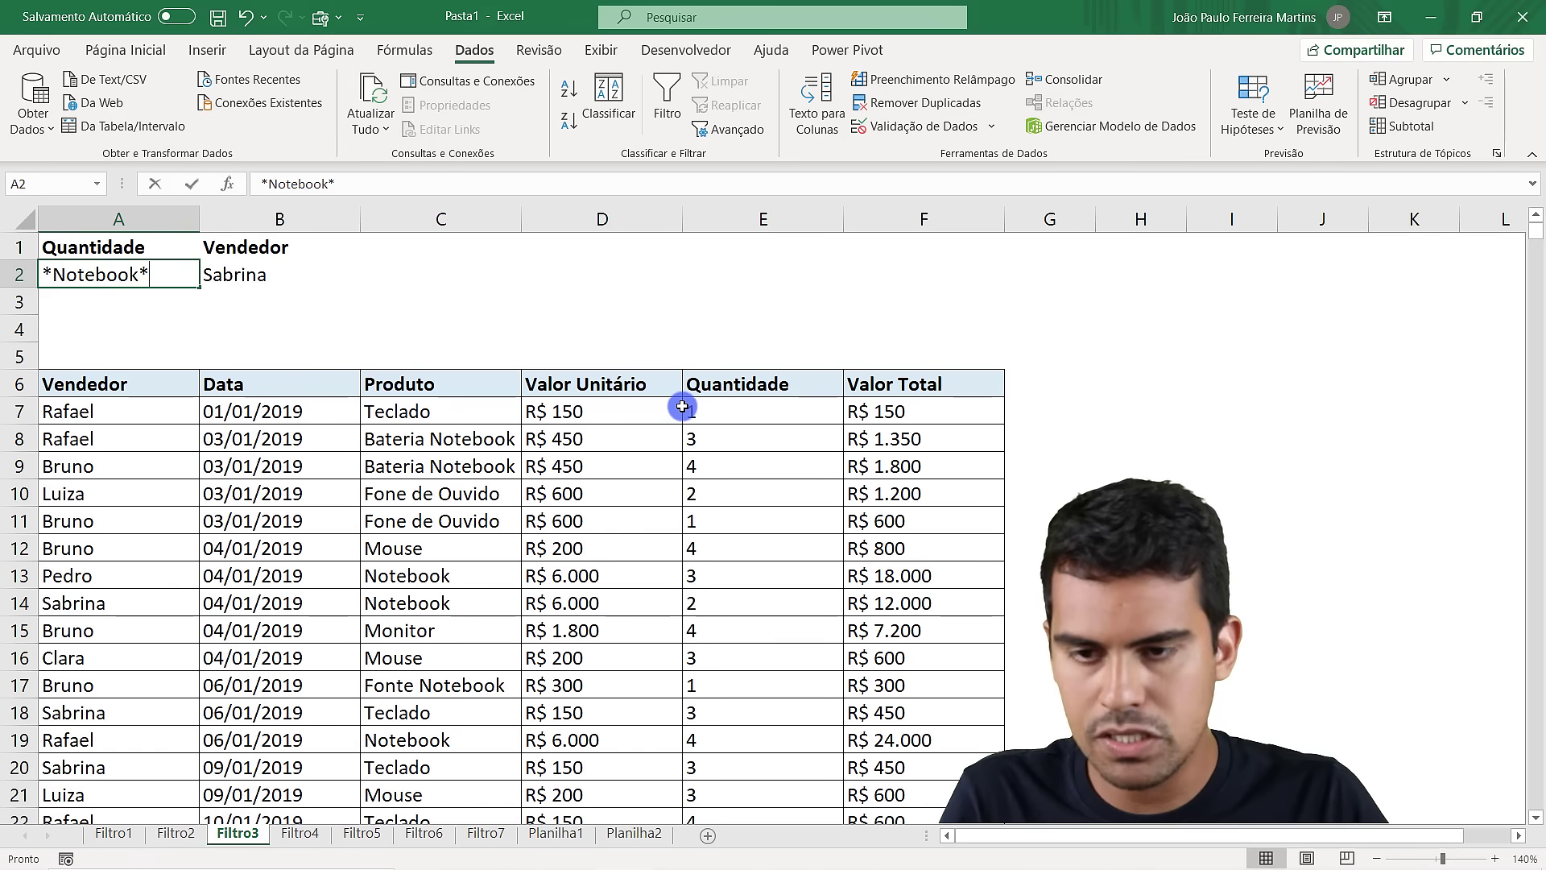
text(3)
key(Return)
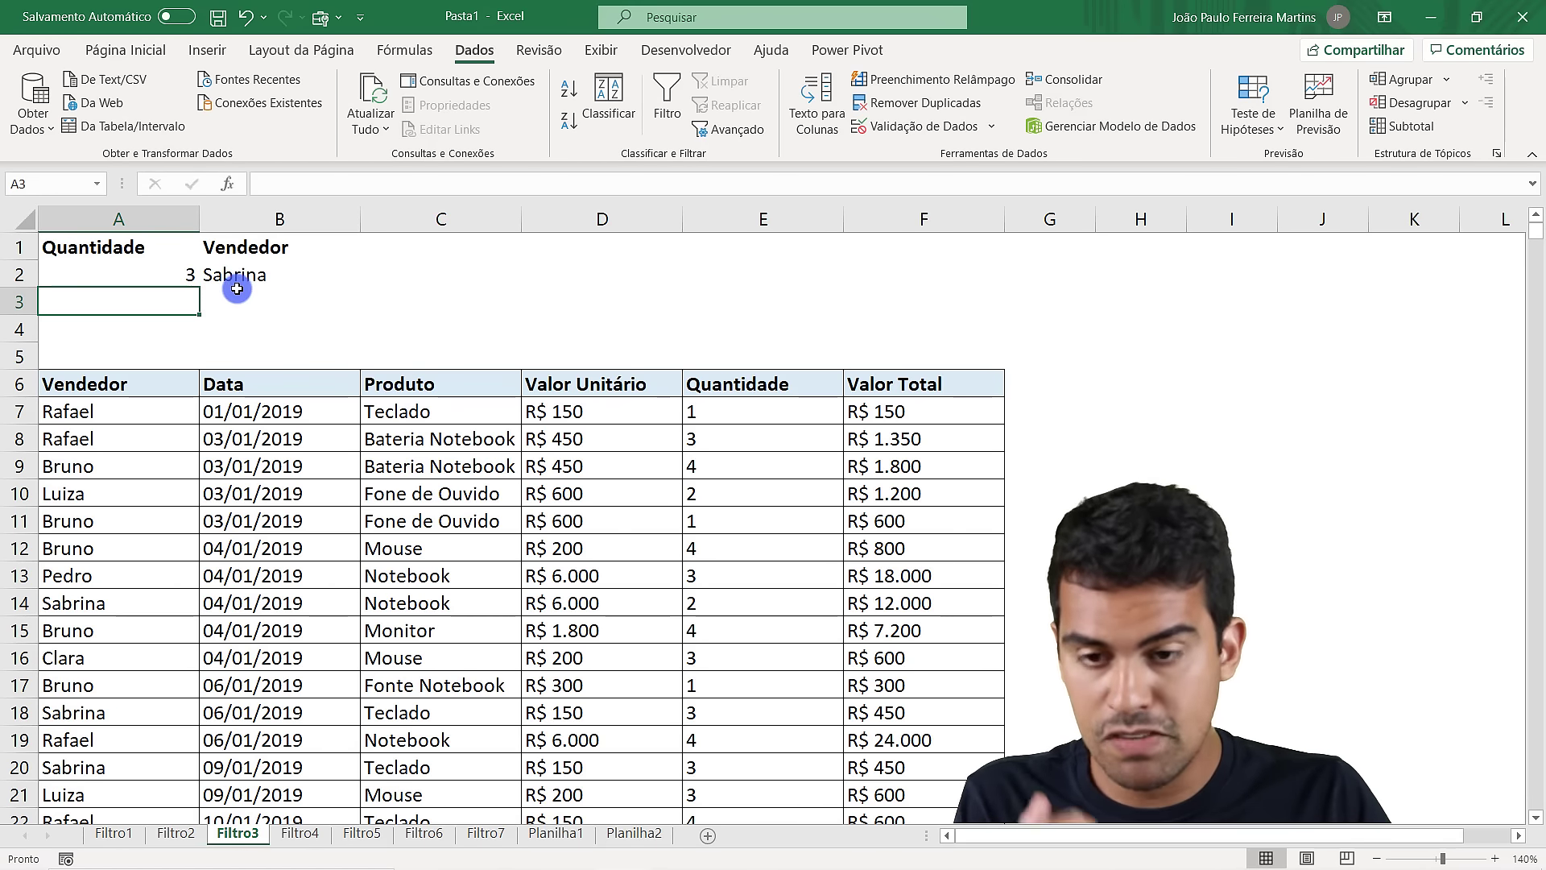
drag(247, 276, 193, 258)
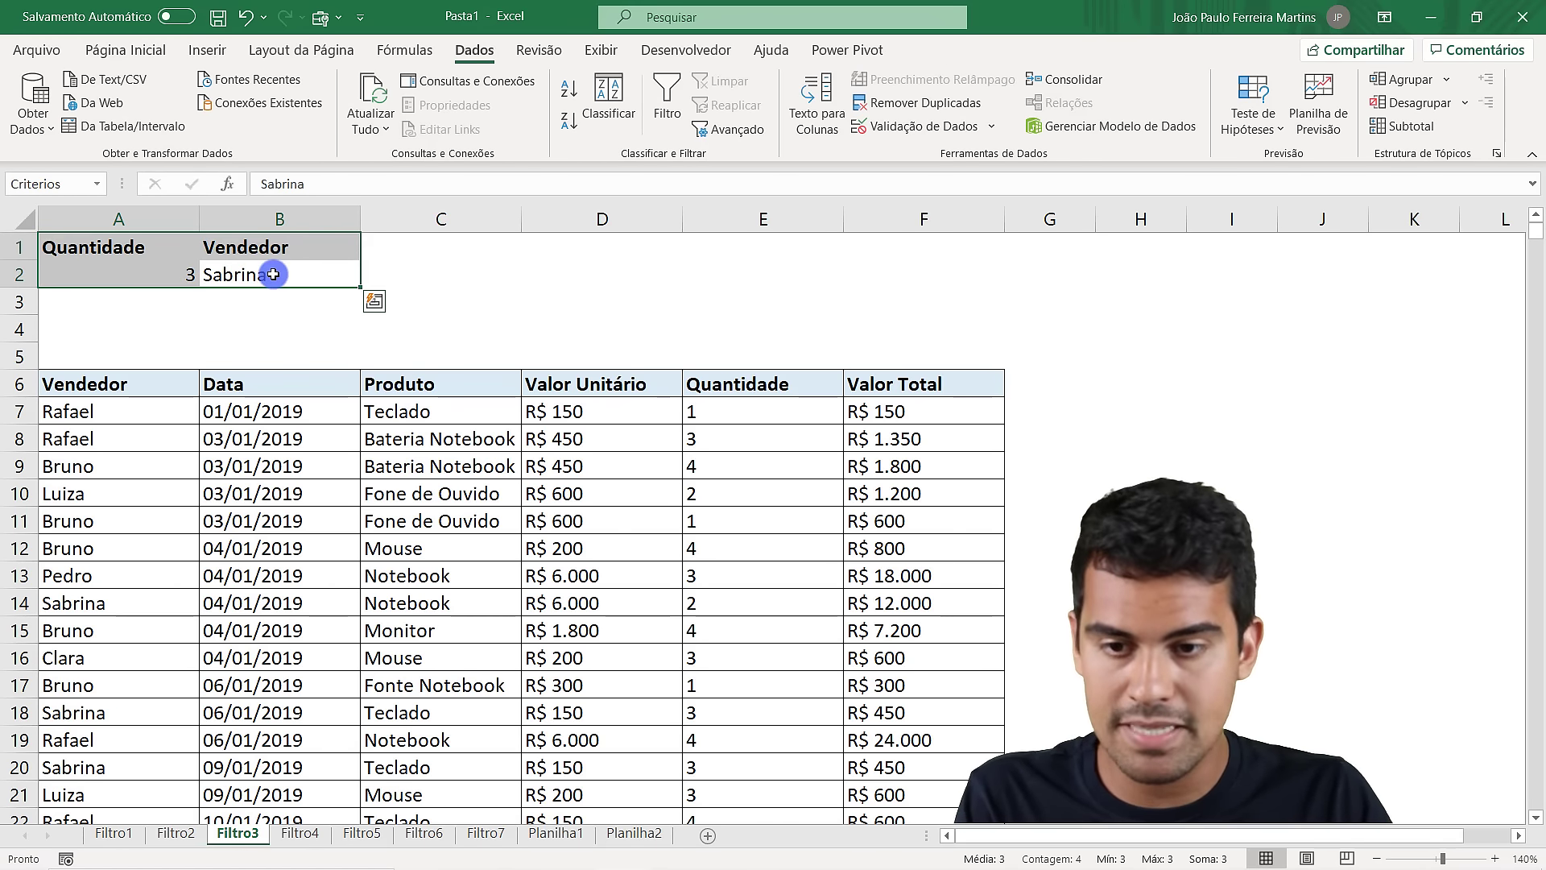
Replace the seller's name in criterion cell B2 on Filtro3 with another seller from the table, keeping the quantity criterion in A2
click(165, 275)
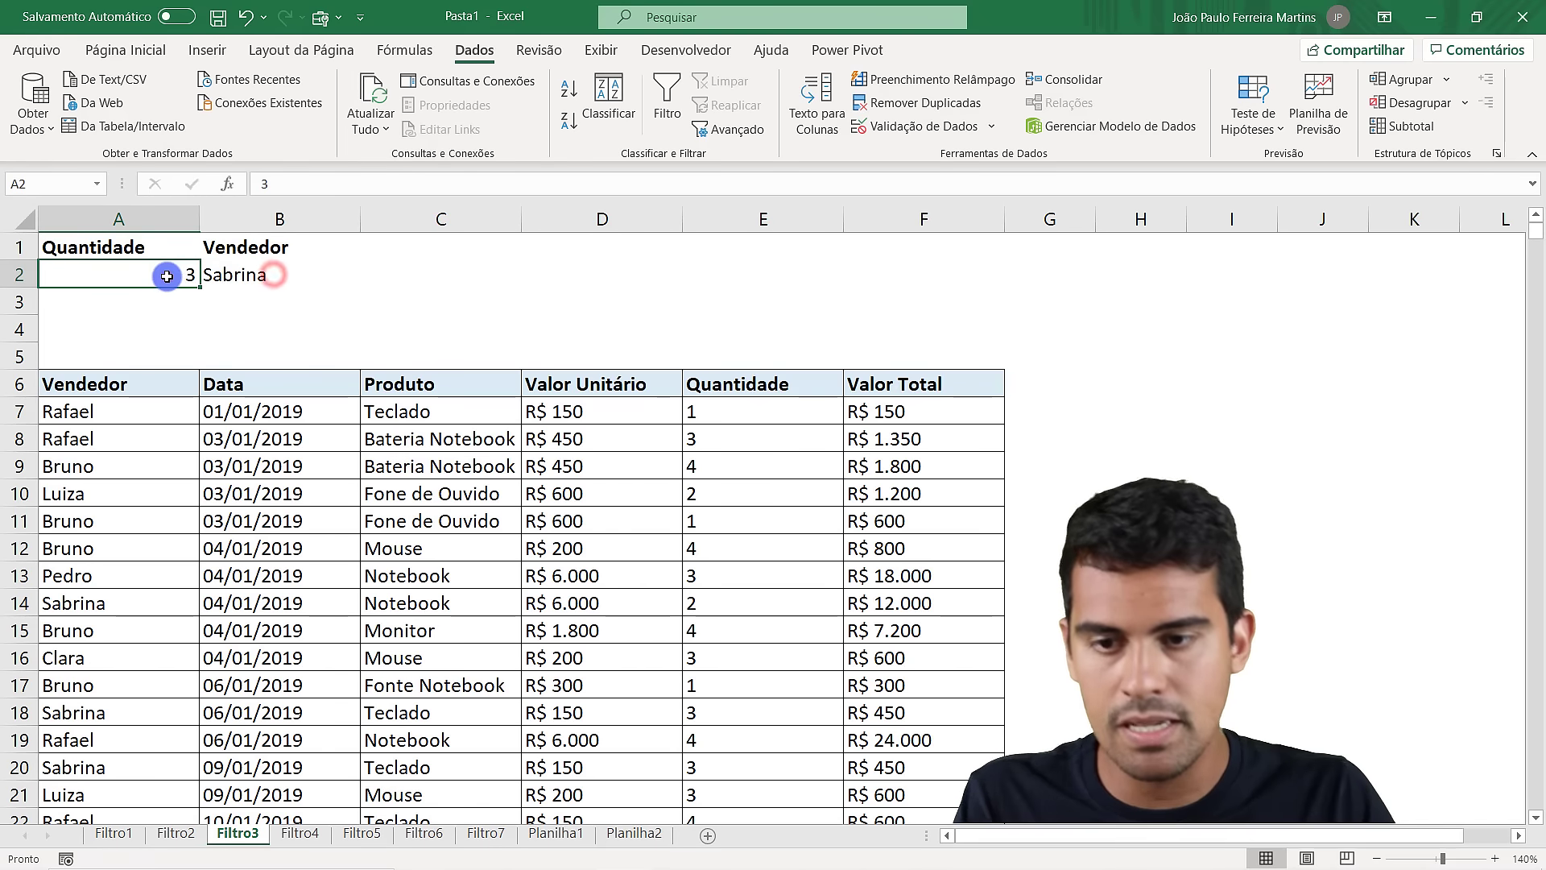
click(283, 266)
text(Bruno)
key(Return)
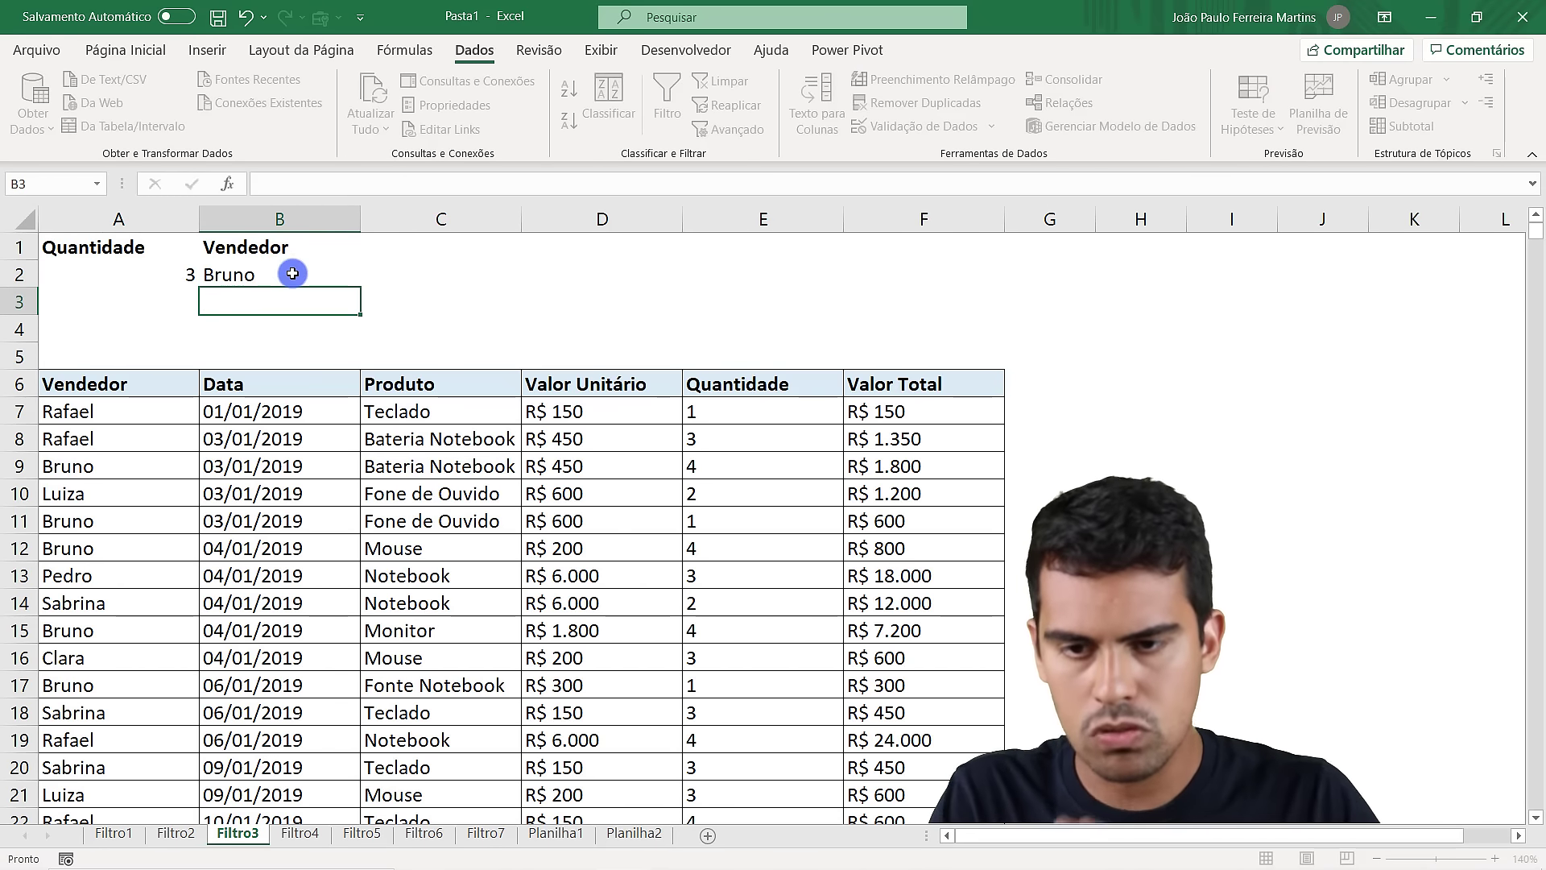
Start an Advanced Filter on the Filtro3 sales table and set its list range to A6:F705
click(169, 411)
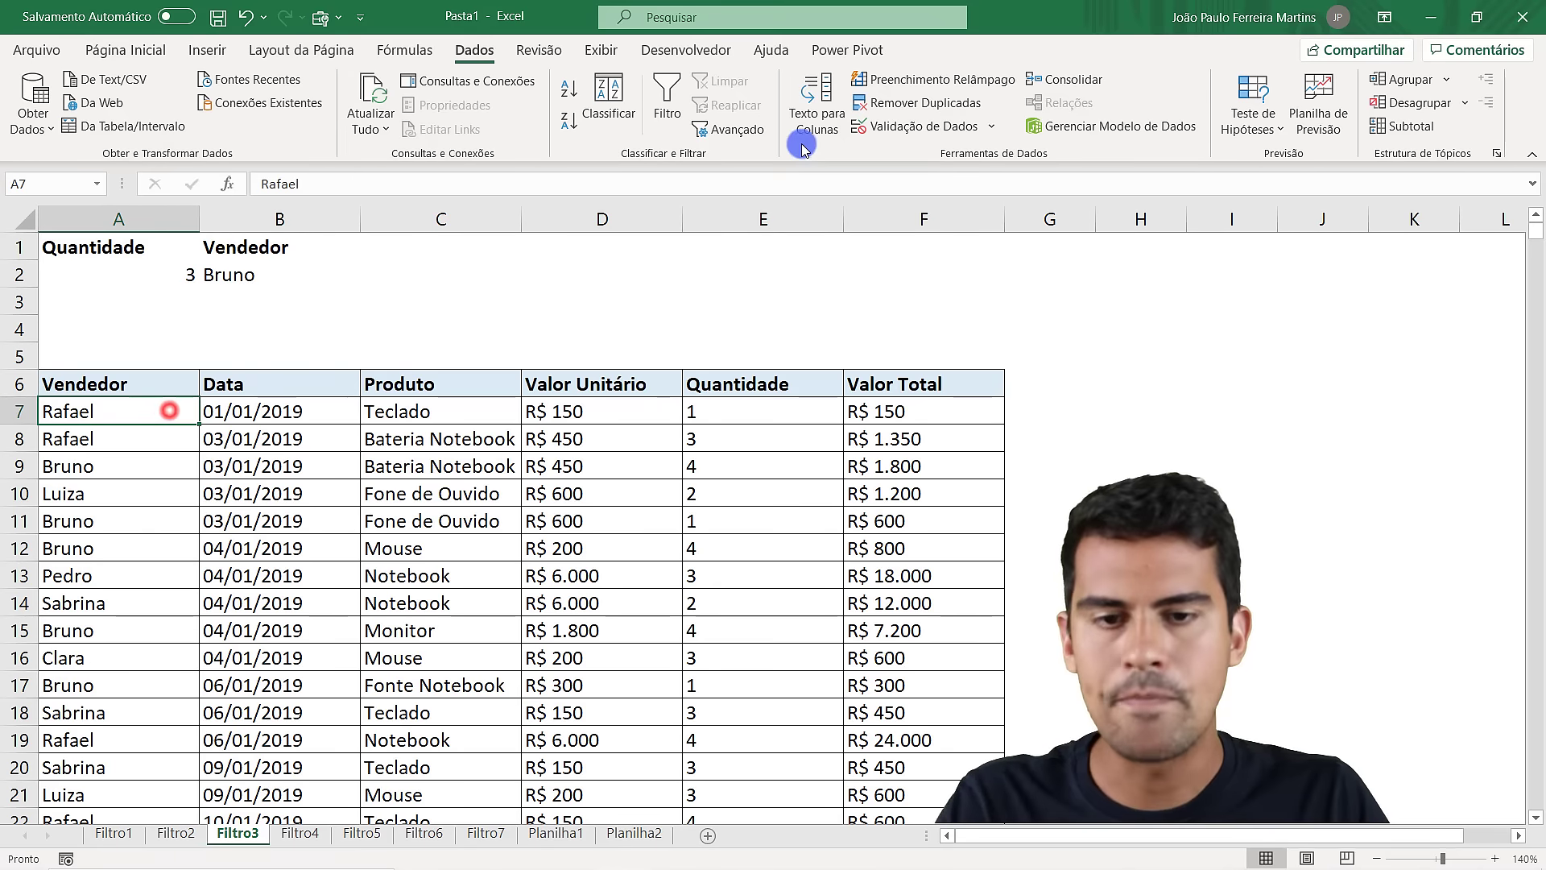
click(737, 129)
click(871, 388)
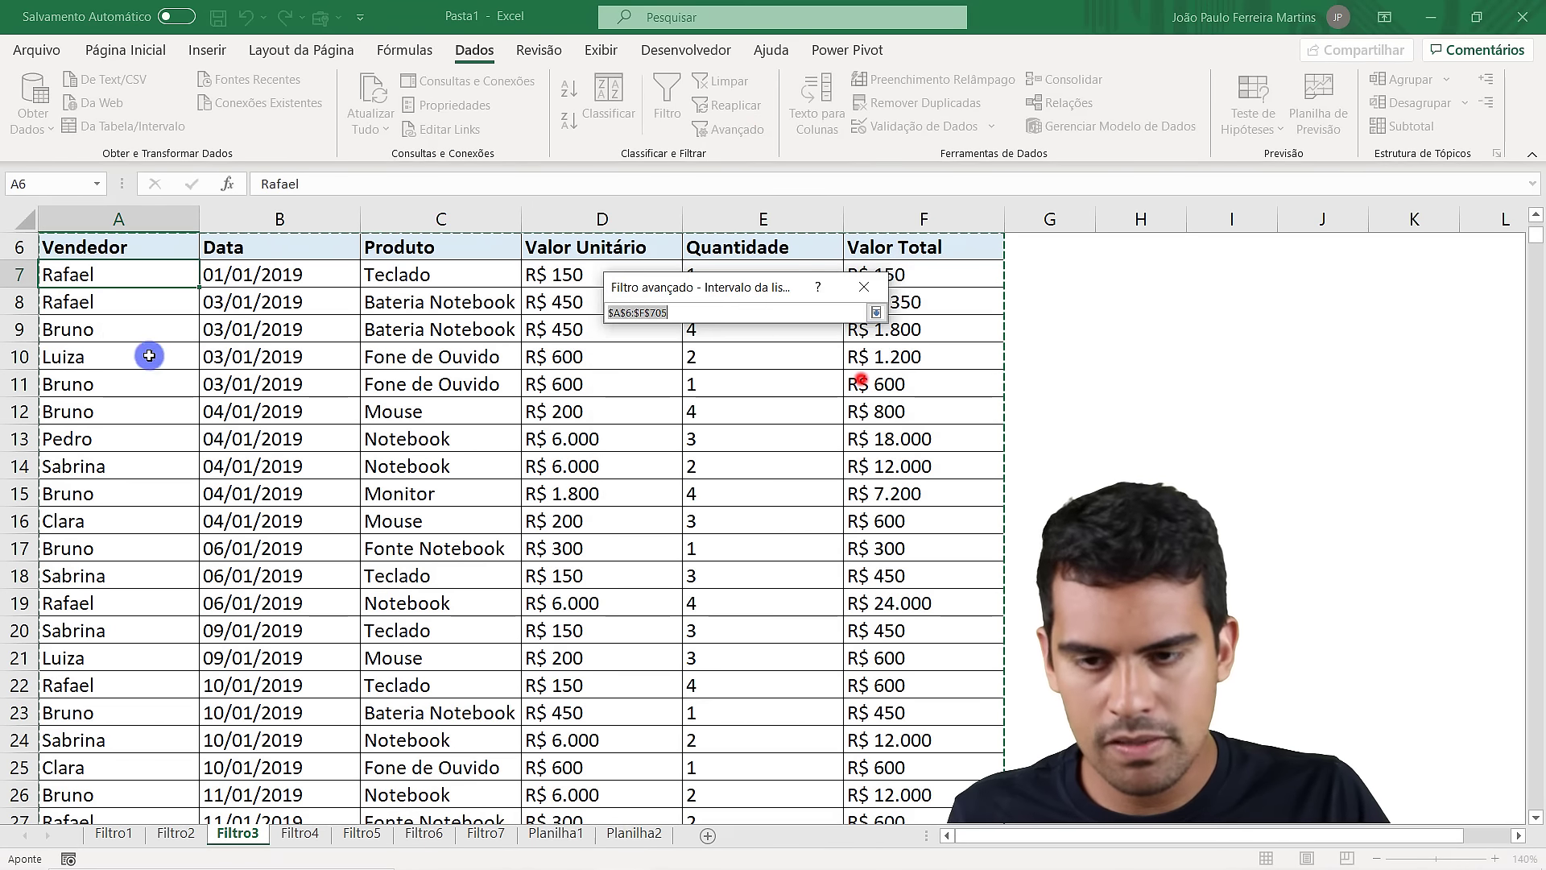
click(114, 247)
key(ctrl+shift+Down)
key(ctrl+shift+Right)
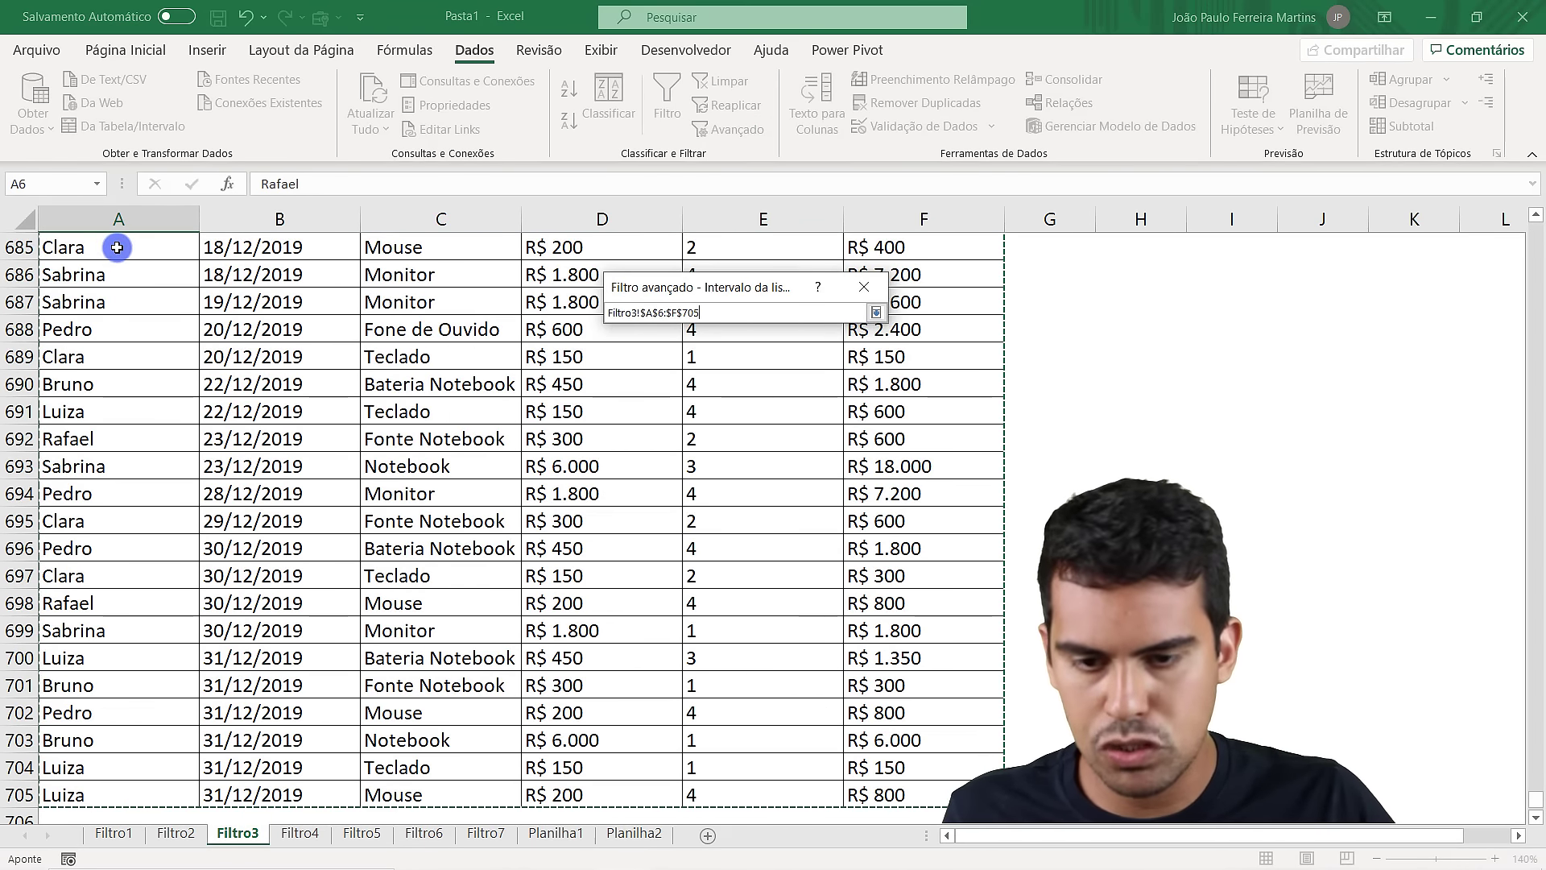
key(Return)
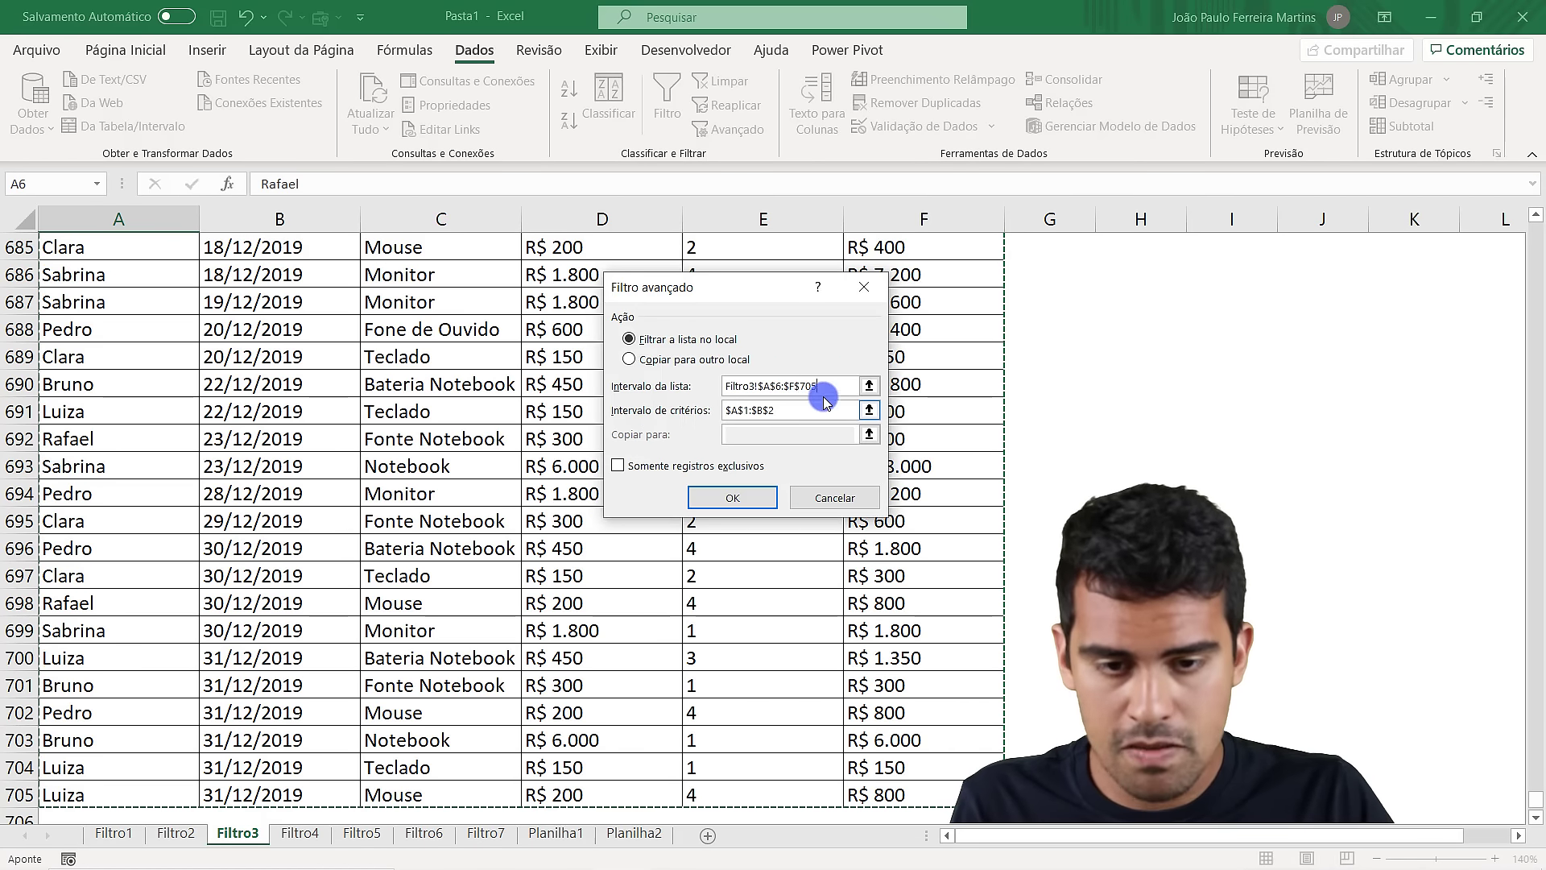
Set the criteria range to A1:B2 and apply the Advanced Filter by quantity and seller on Filtro3
click(868, 410)
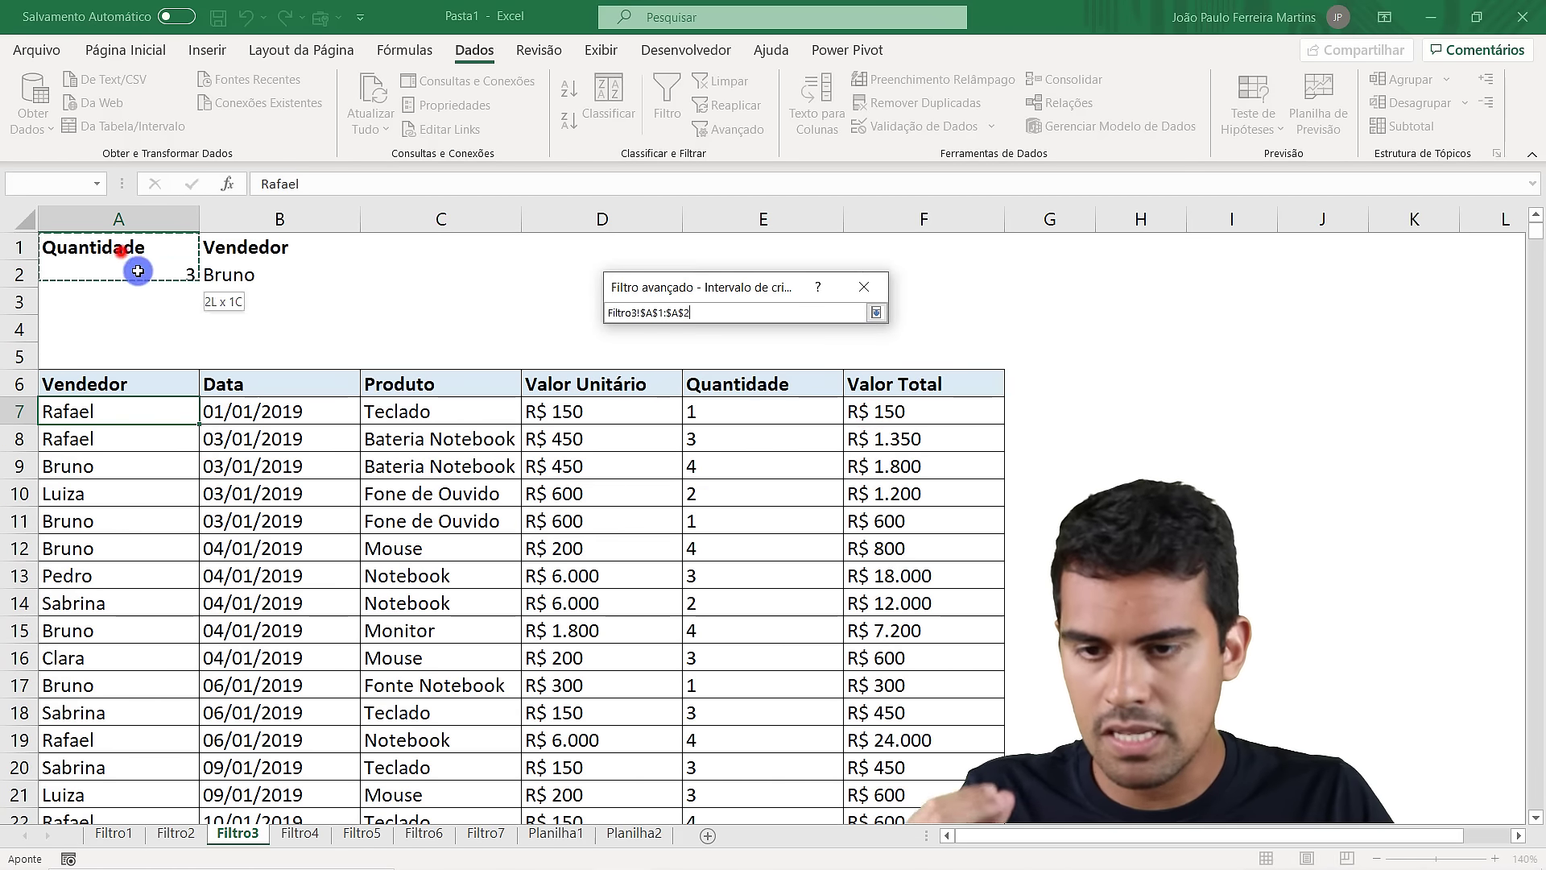
drag(138, 271, 259, 252)
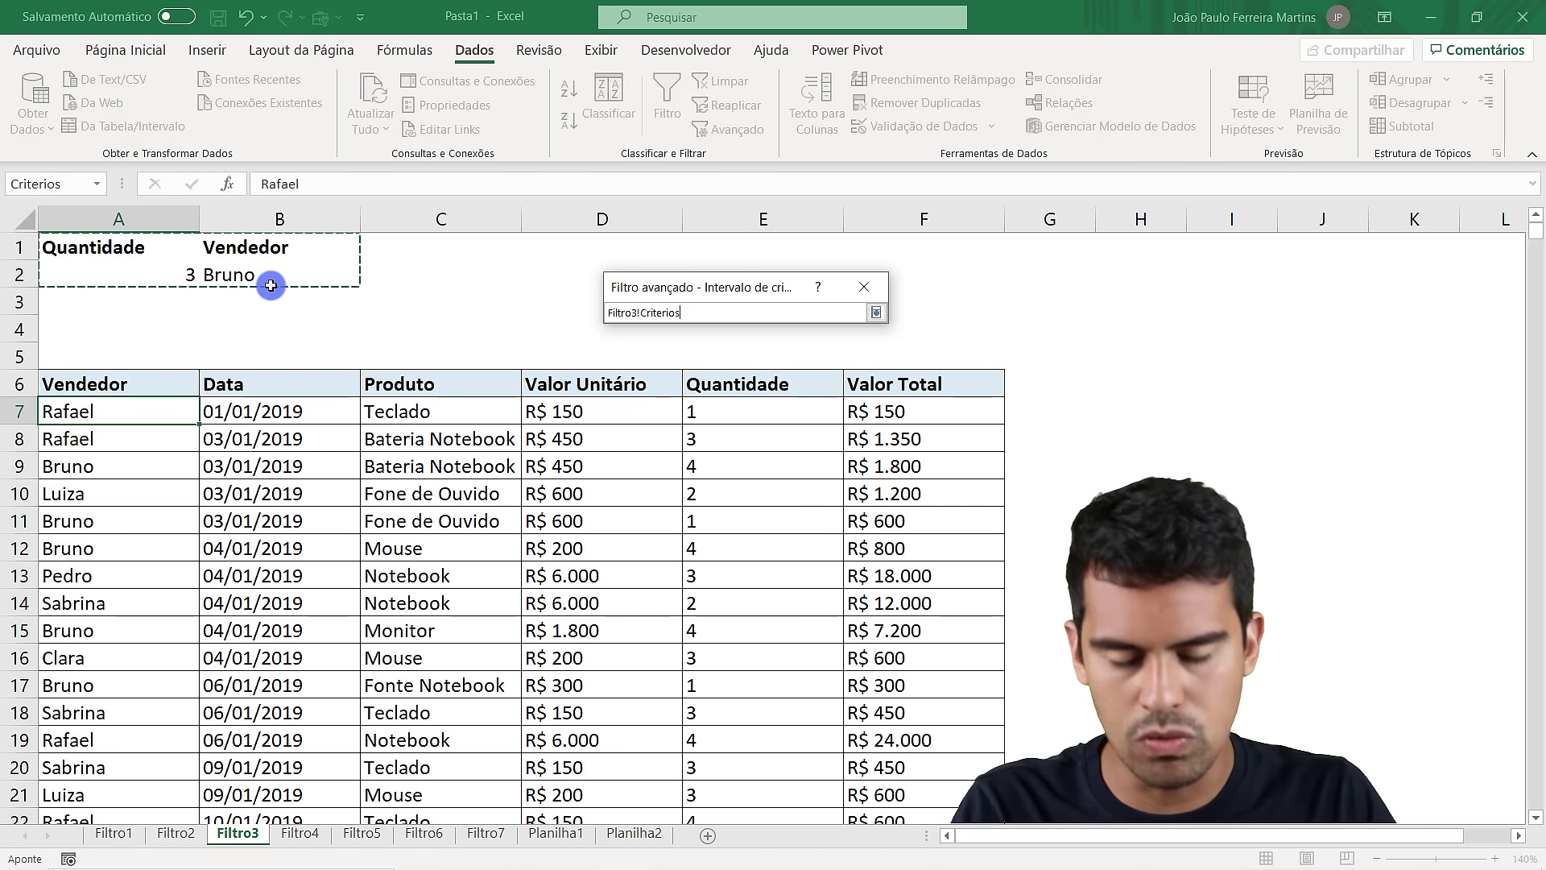
key(Return)
click(732, 494)
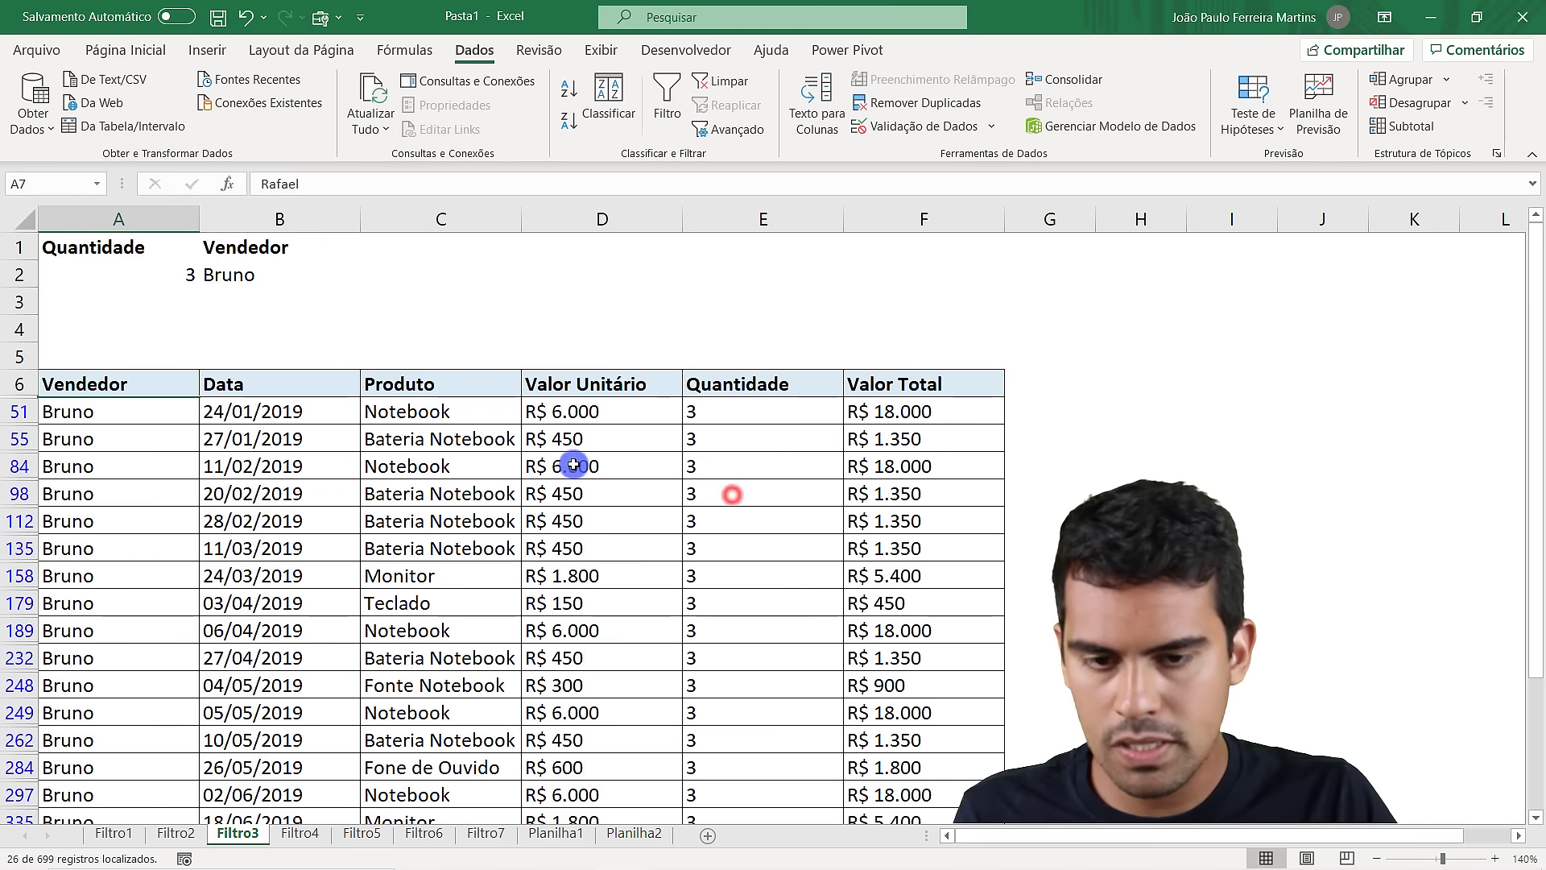
Check the Vendedor and Quantidade columns of the filtered rows, and clear the Advanced Filter on Filtro3
click(573, 465)
drag(138, 414, 129, 664)
drag(753, 418, 735, 577)
click(731, 83)
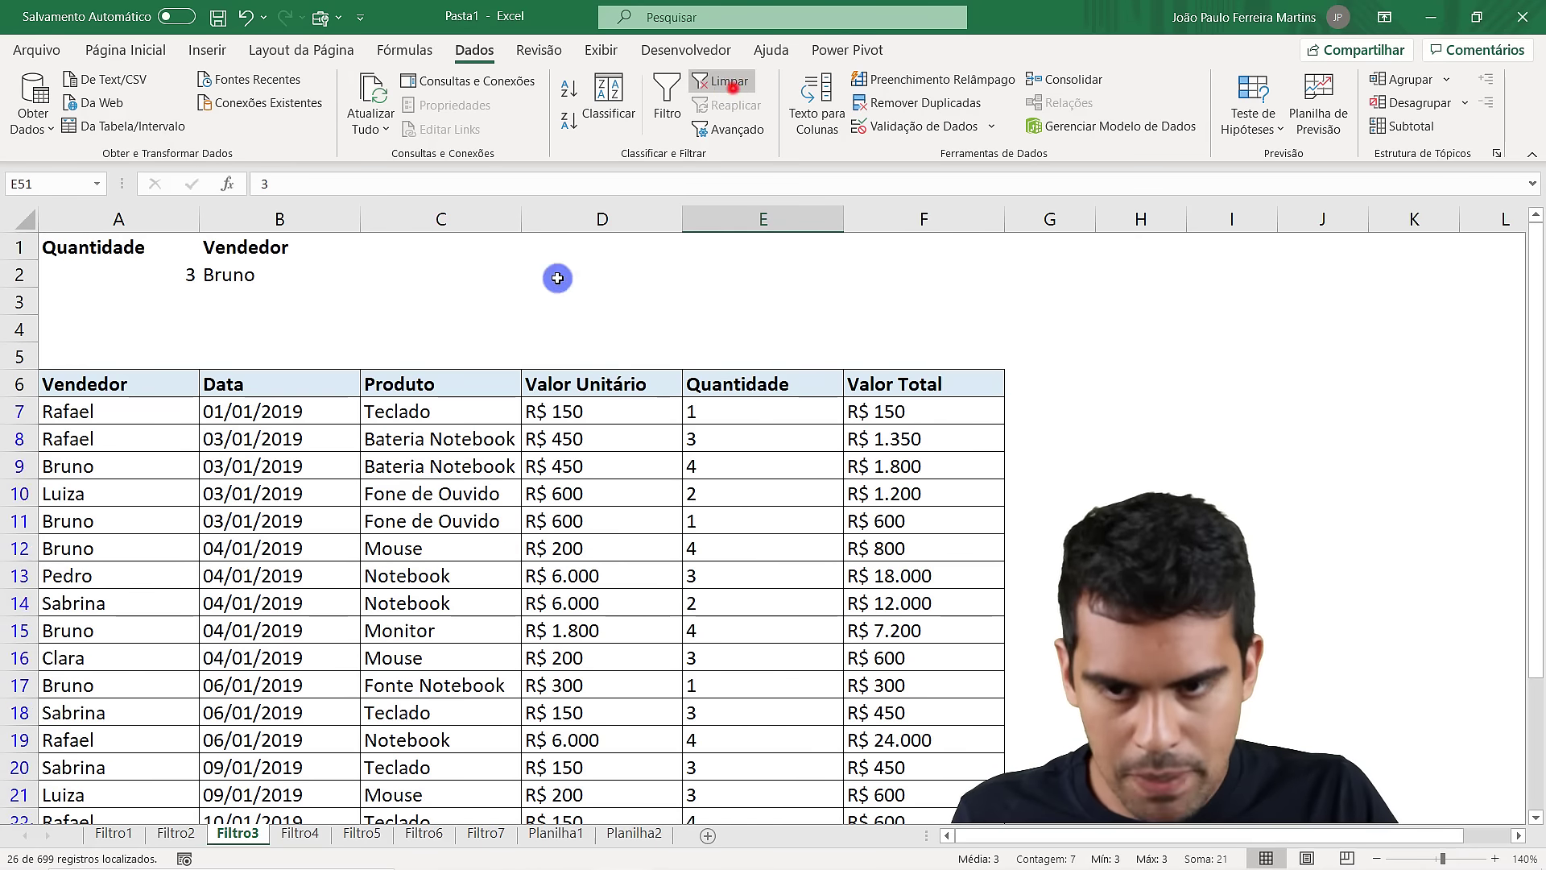
Open the Filtro4 sheet and examine the seller and <>Notebook criteria in A2:B2 against the entries in the Produto column
click(307, 838)
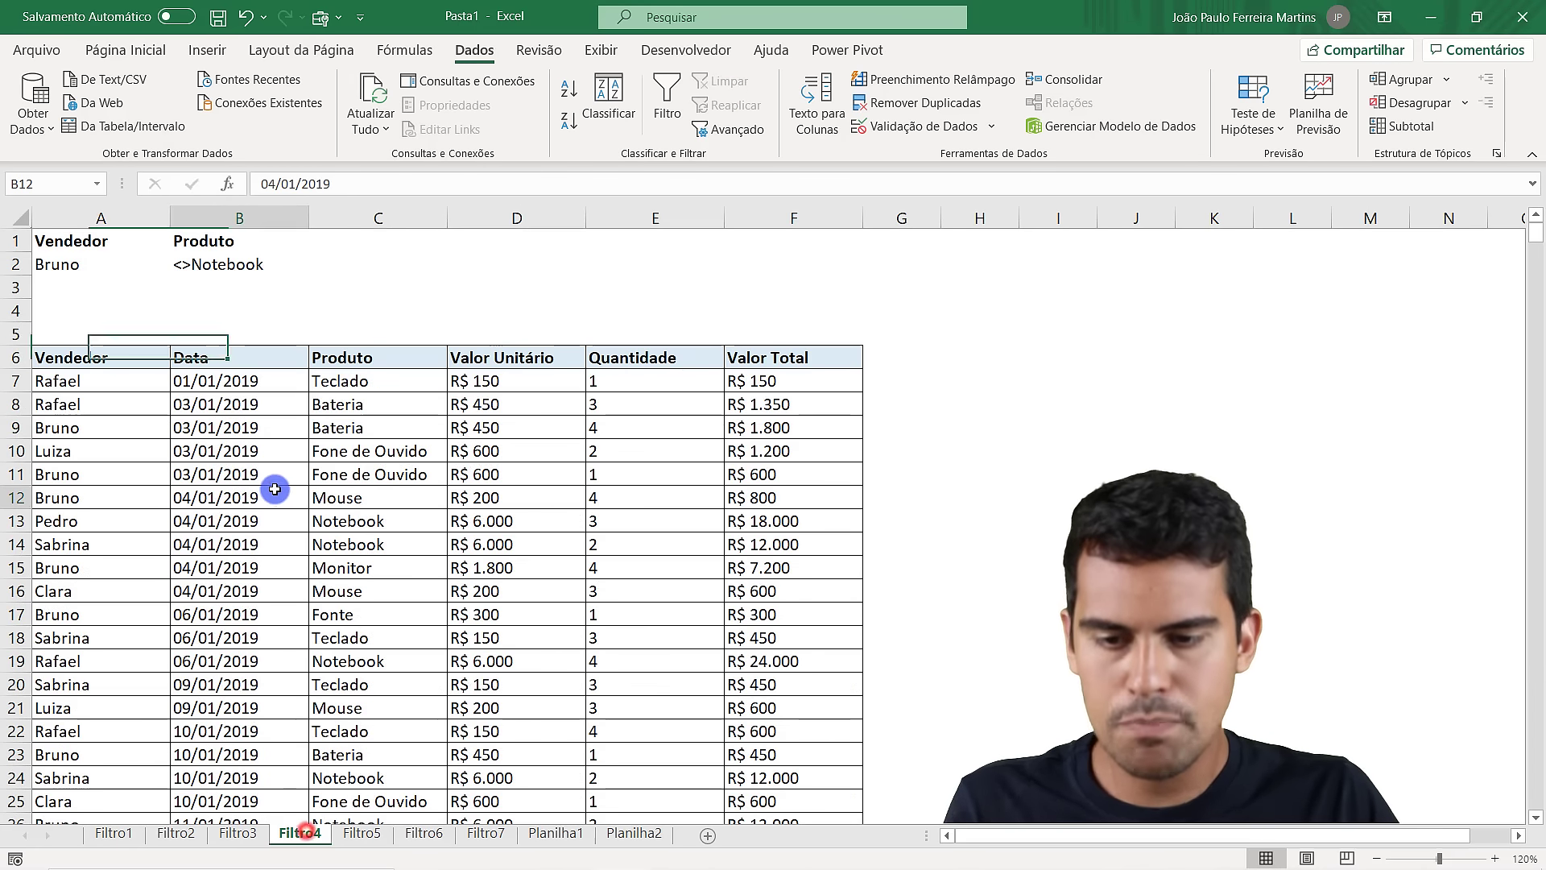
click(274, 488)
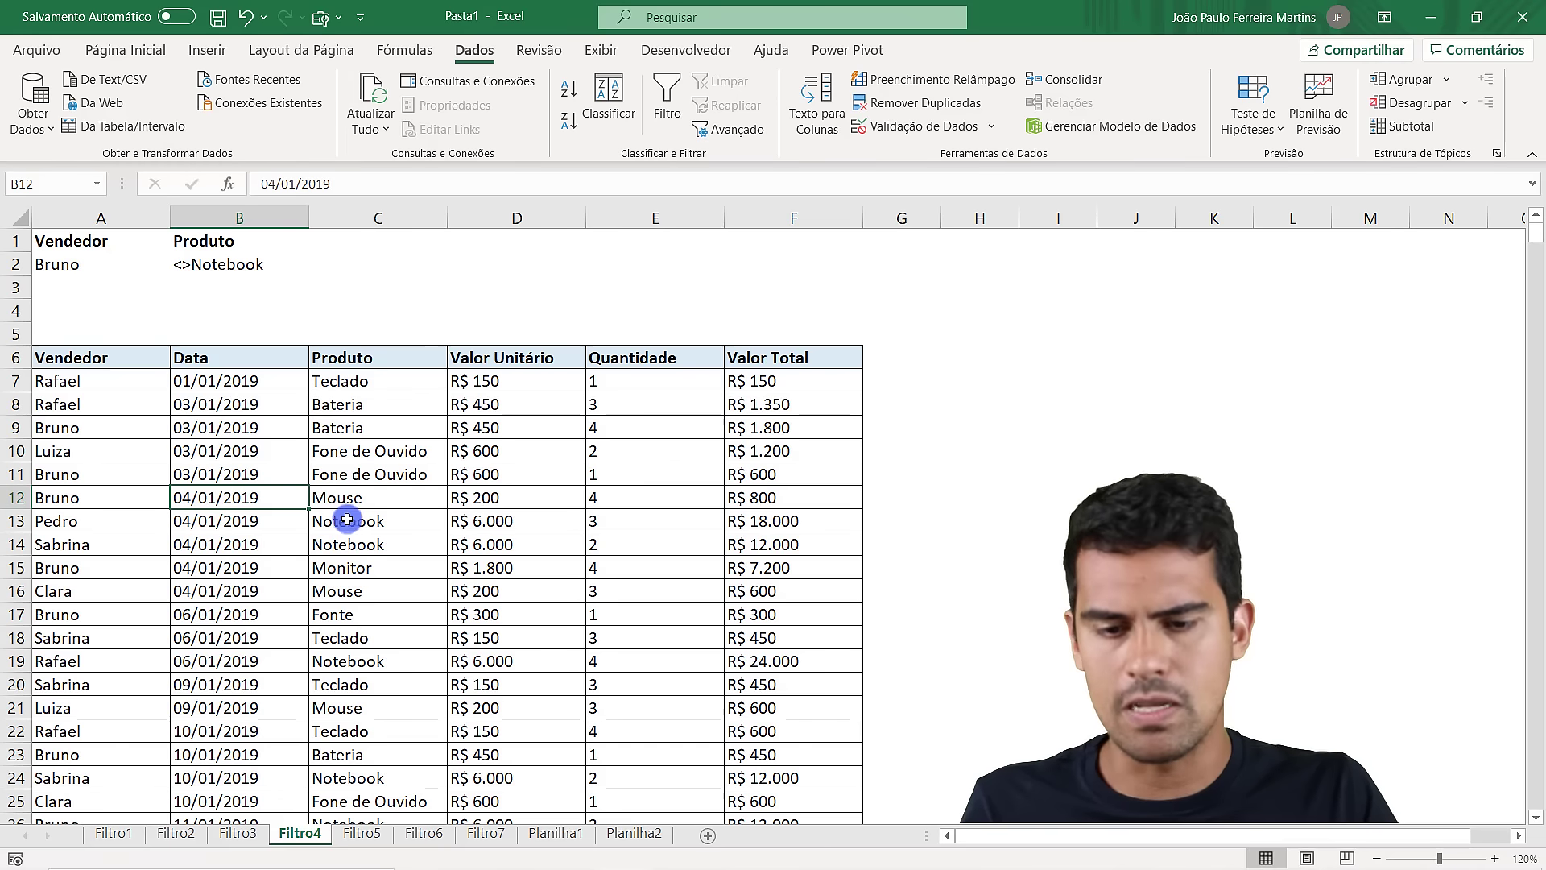
click(360, 591)
click(282, 566)
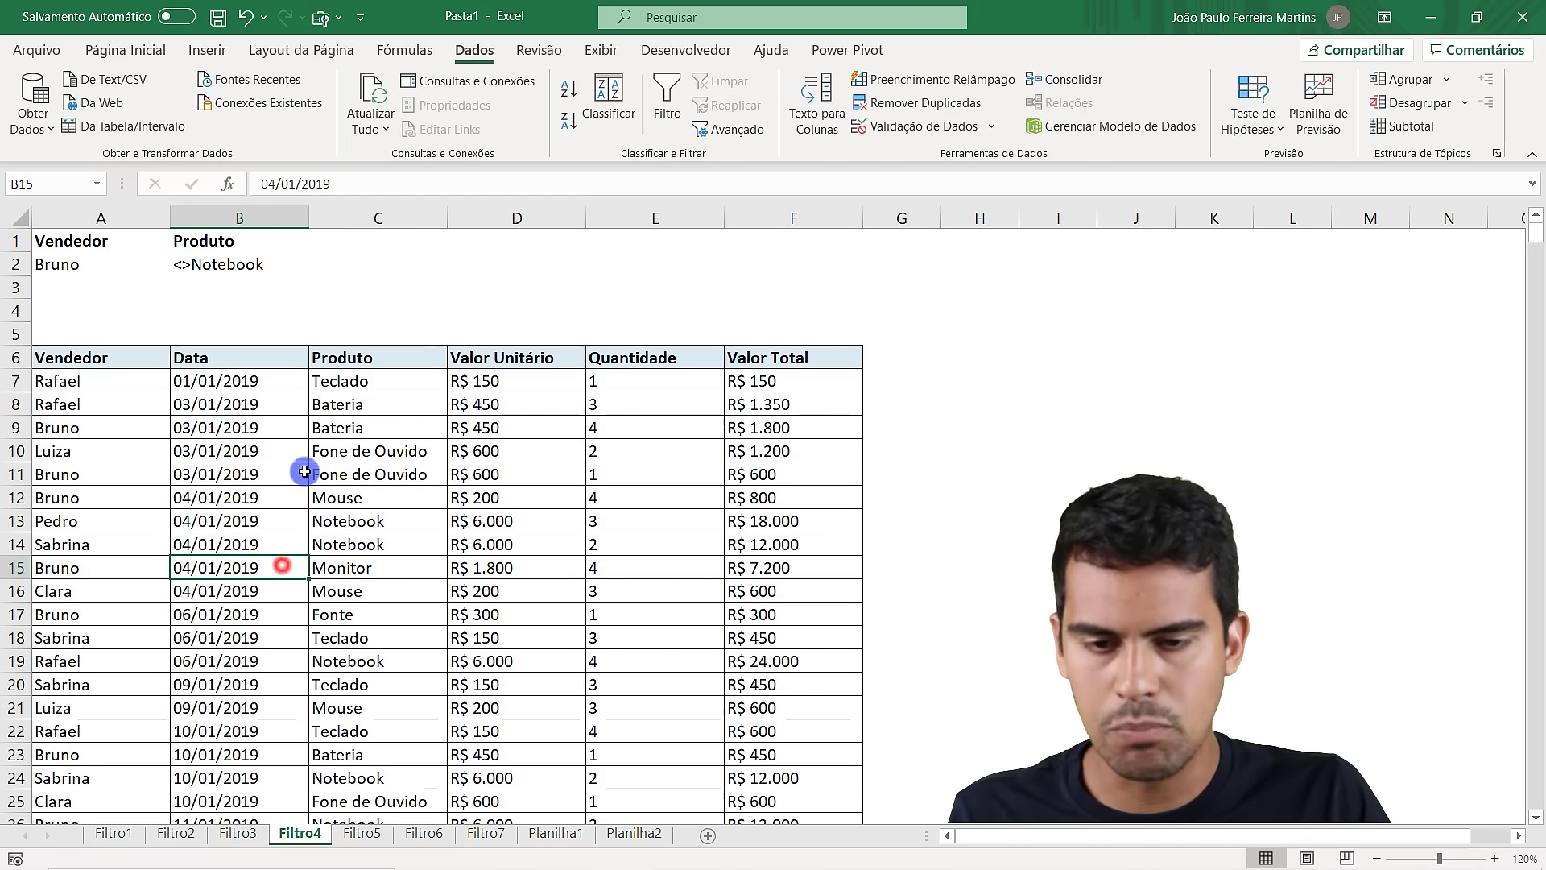
click(101, 260)
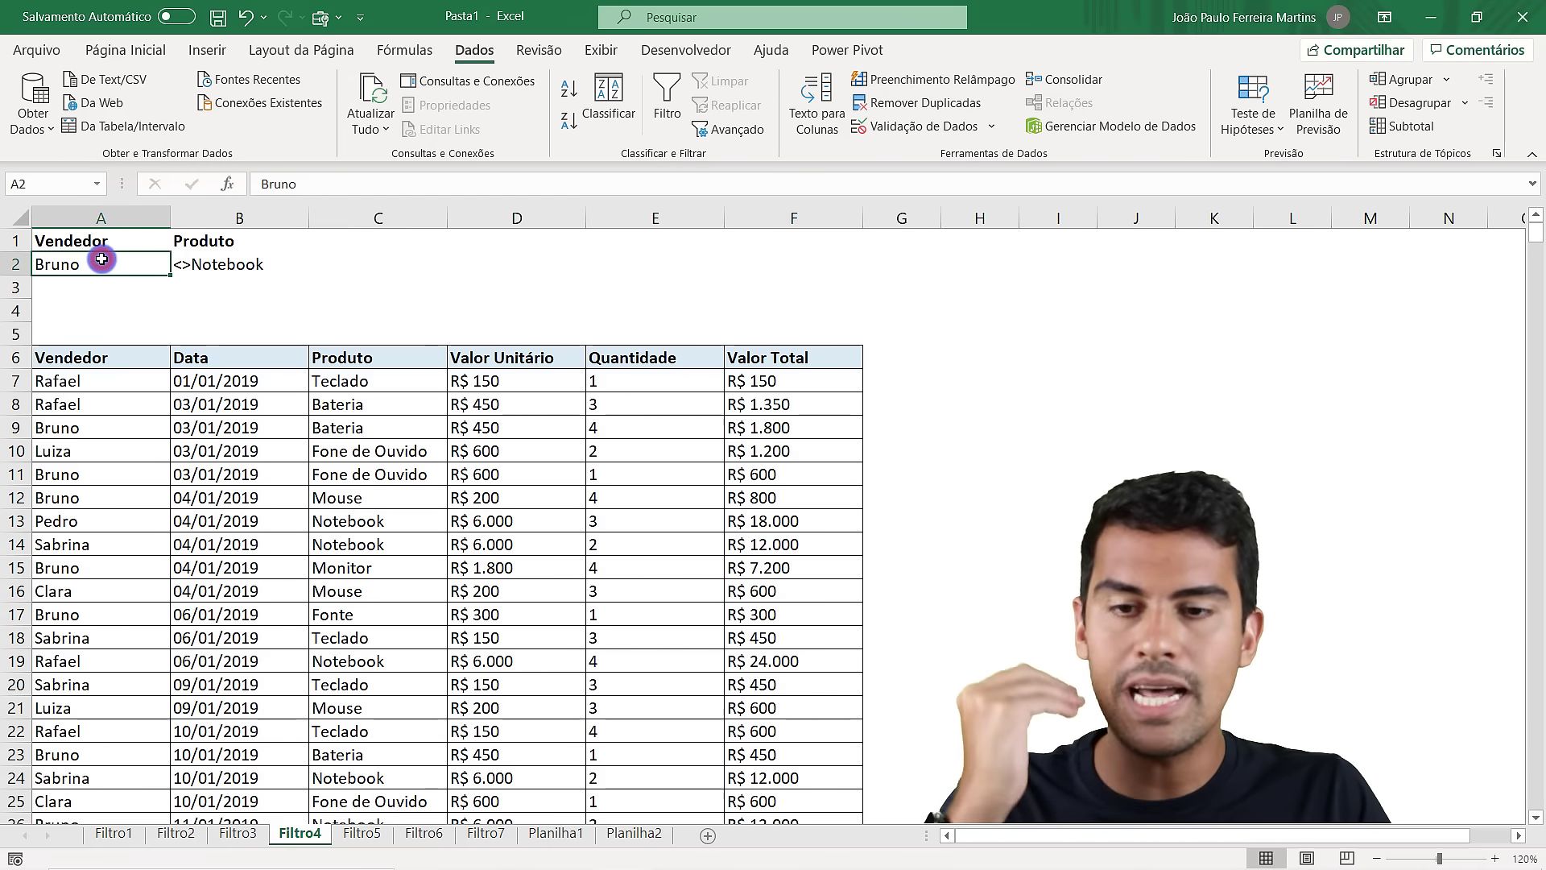
click(205, 271)
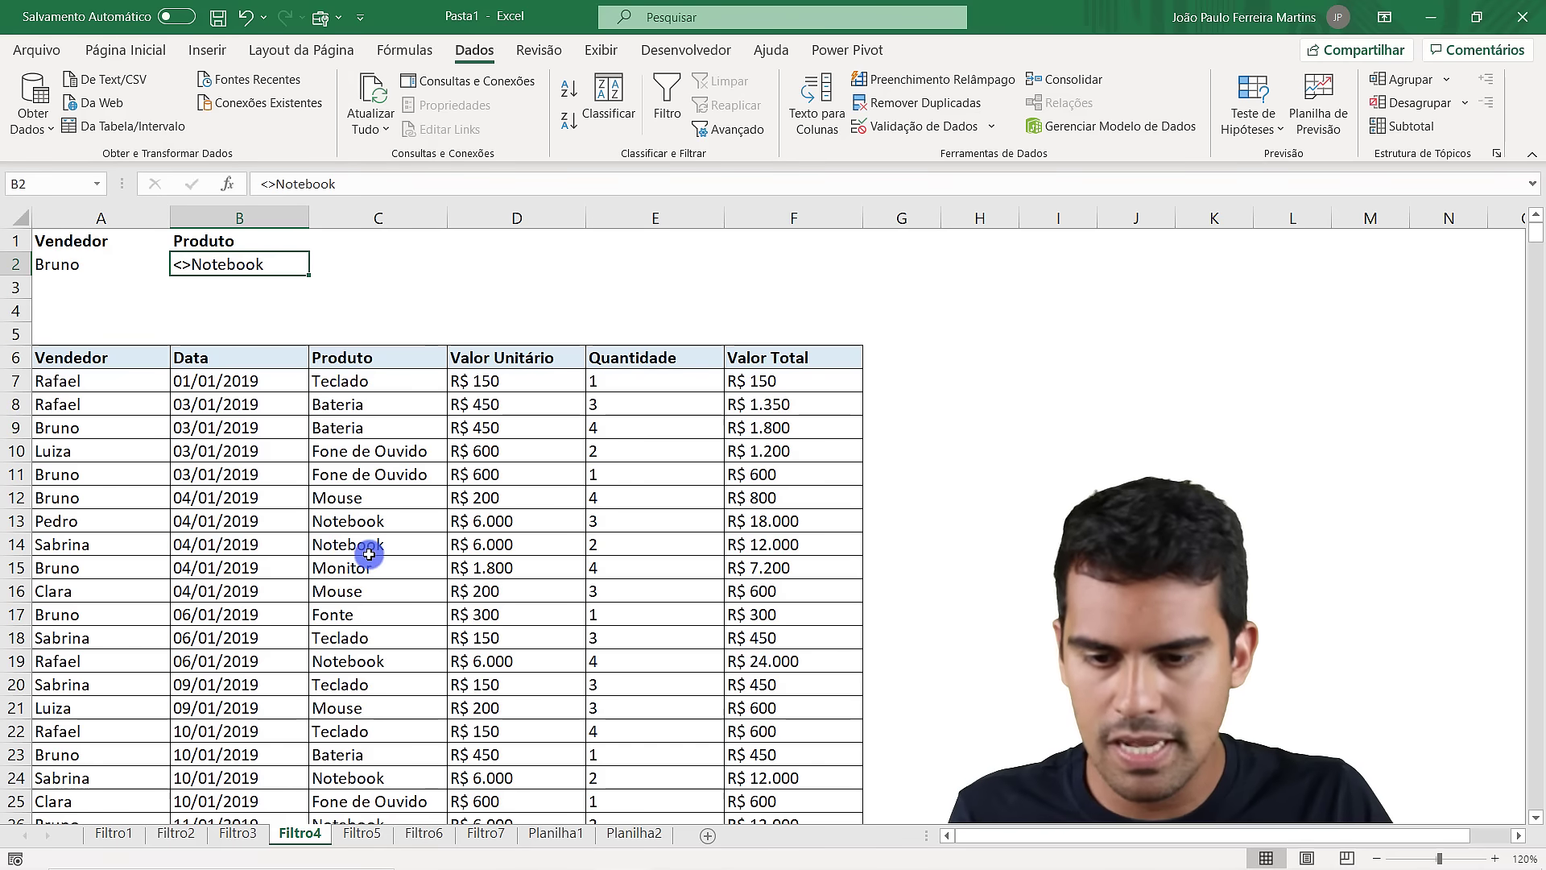
click(366, 529)
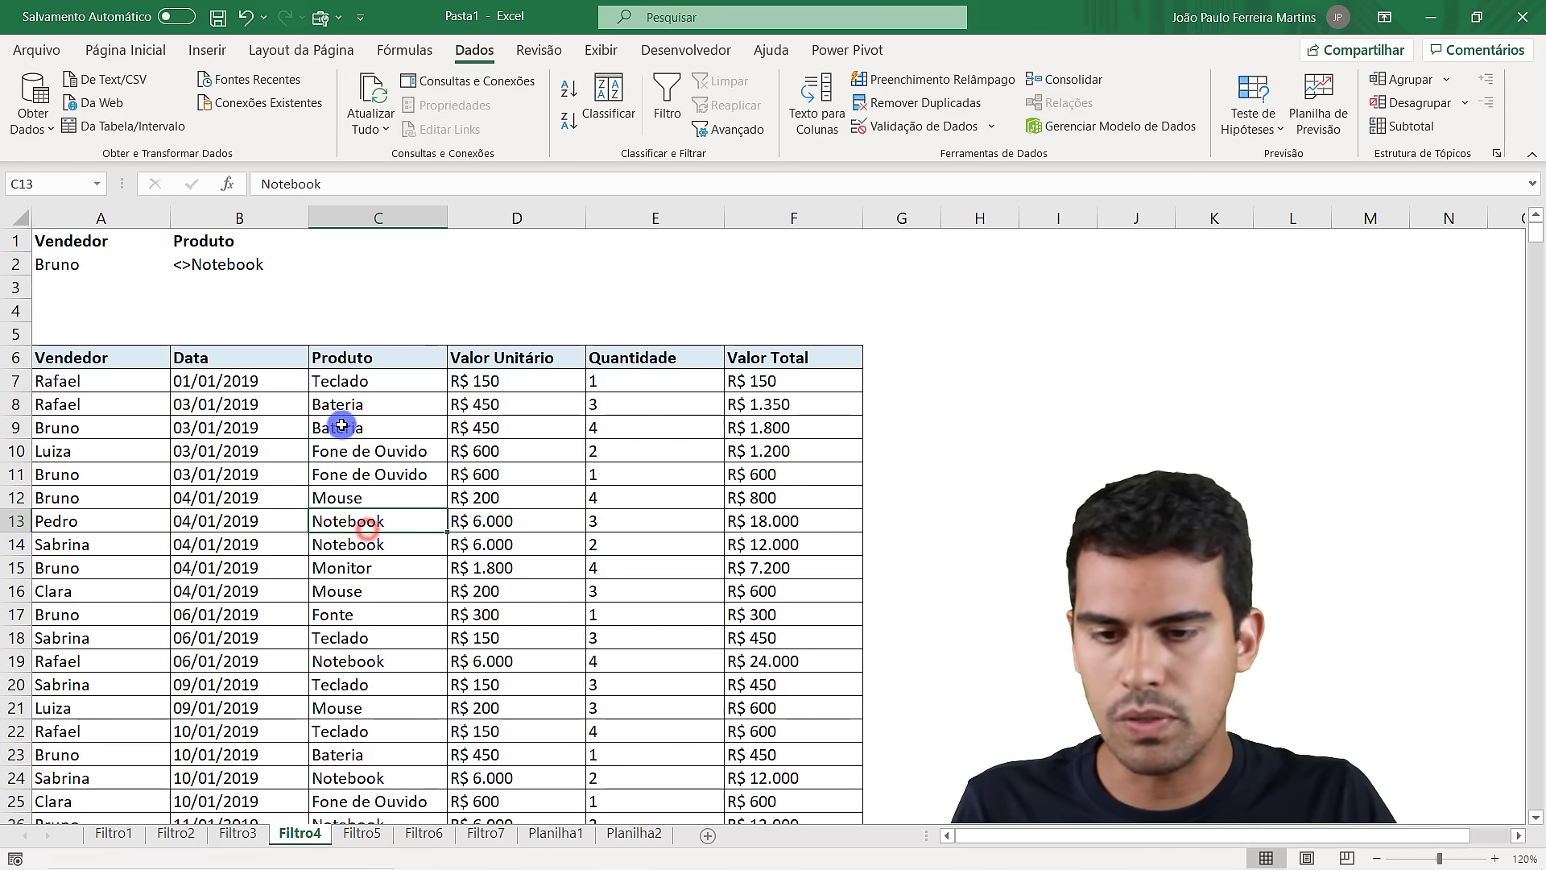
click(360, 404)
click(386, 382)
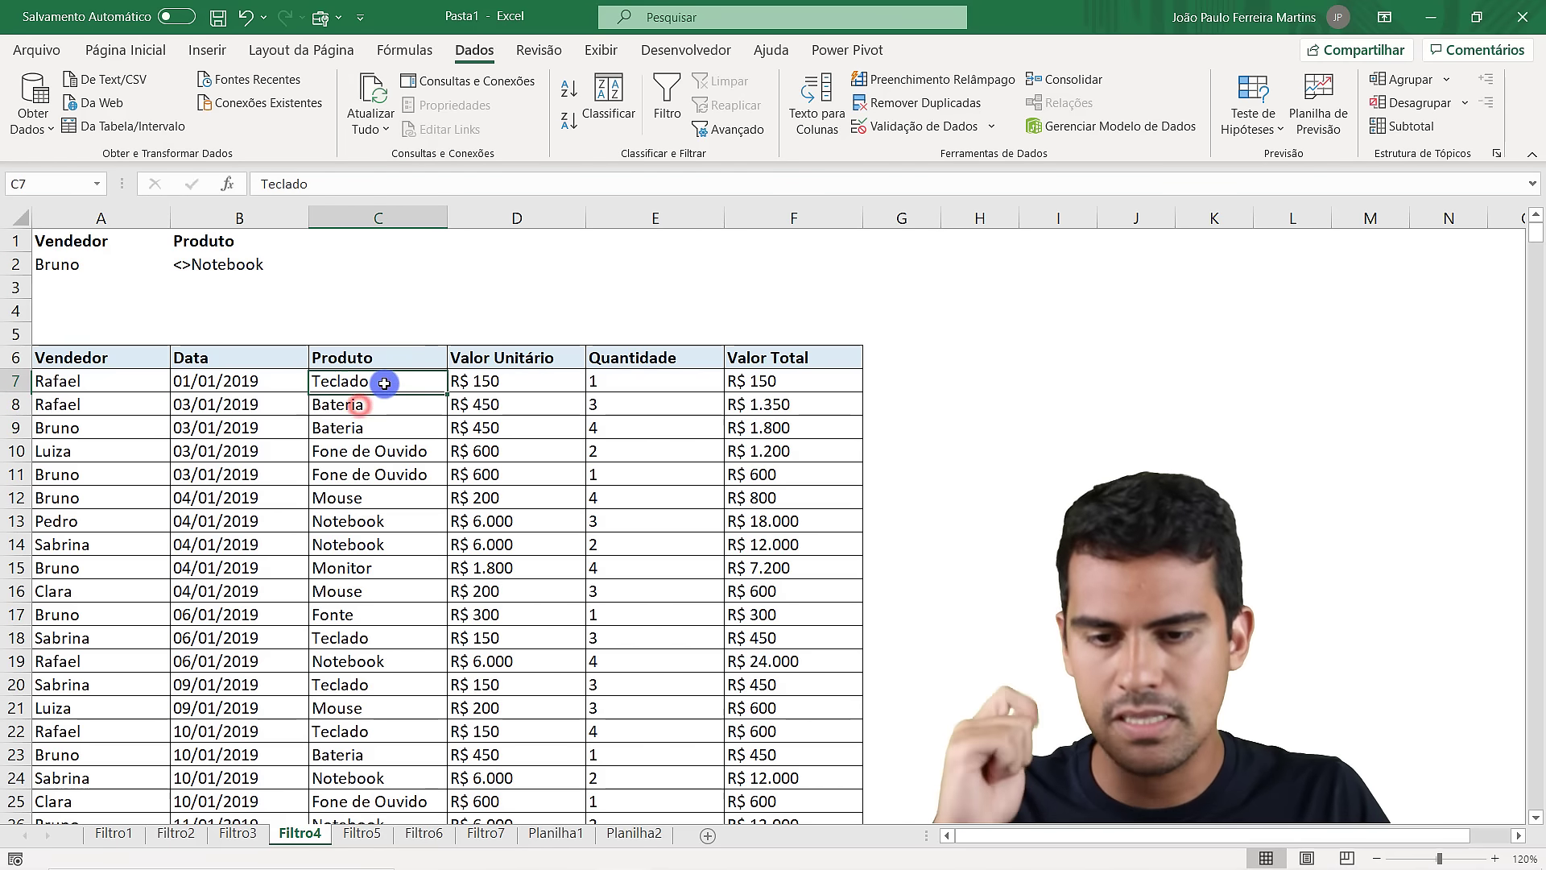
click(407, 451)
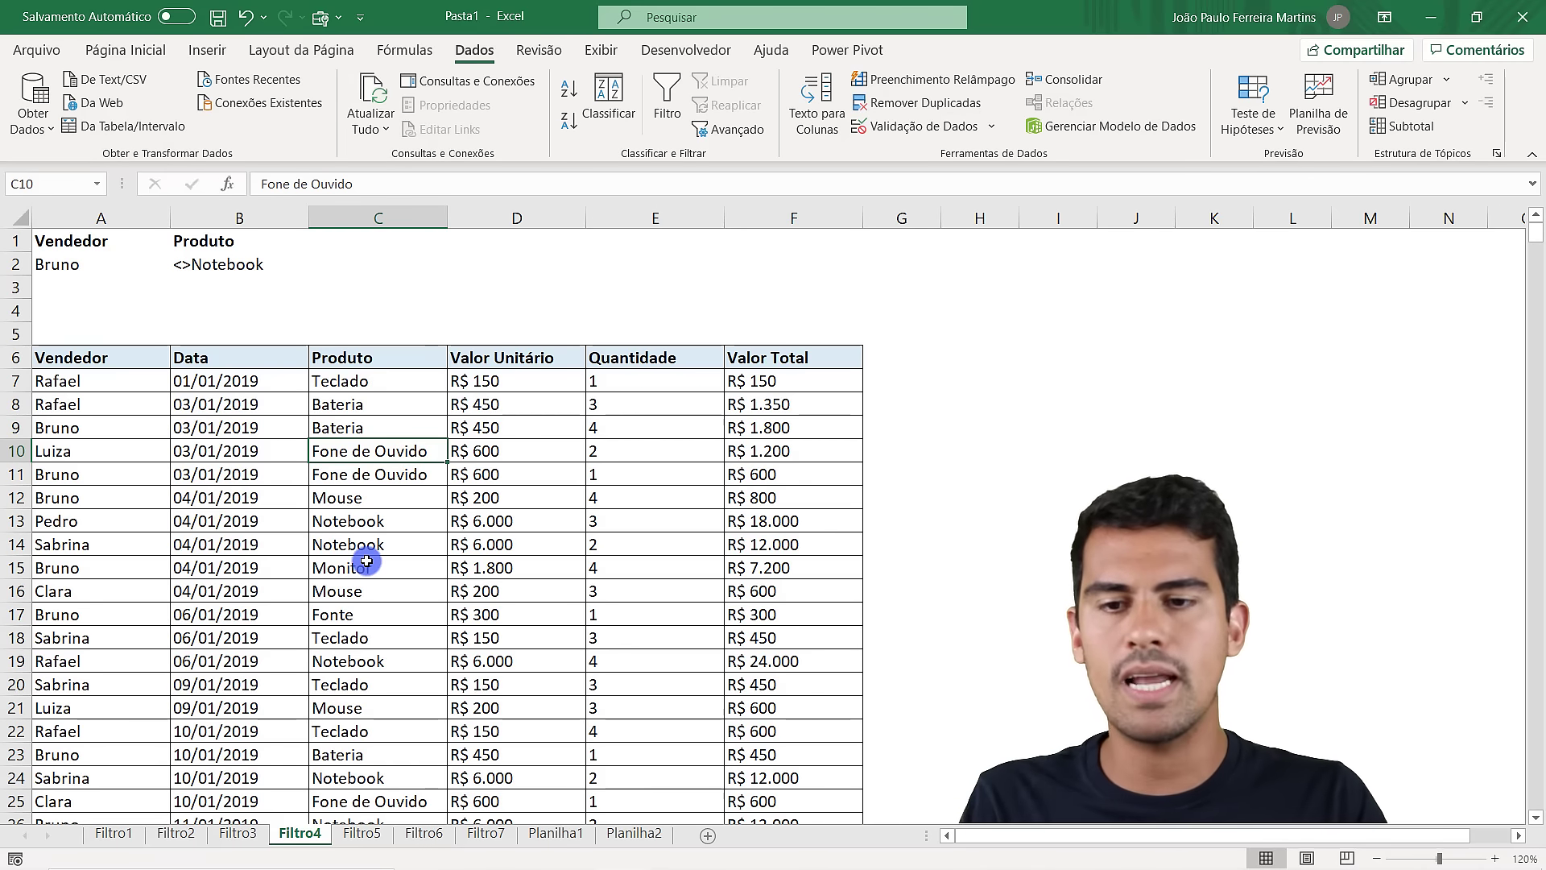
click(209, 265)
click(320, 517)
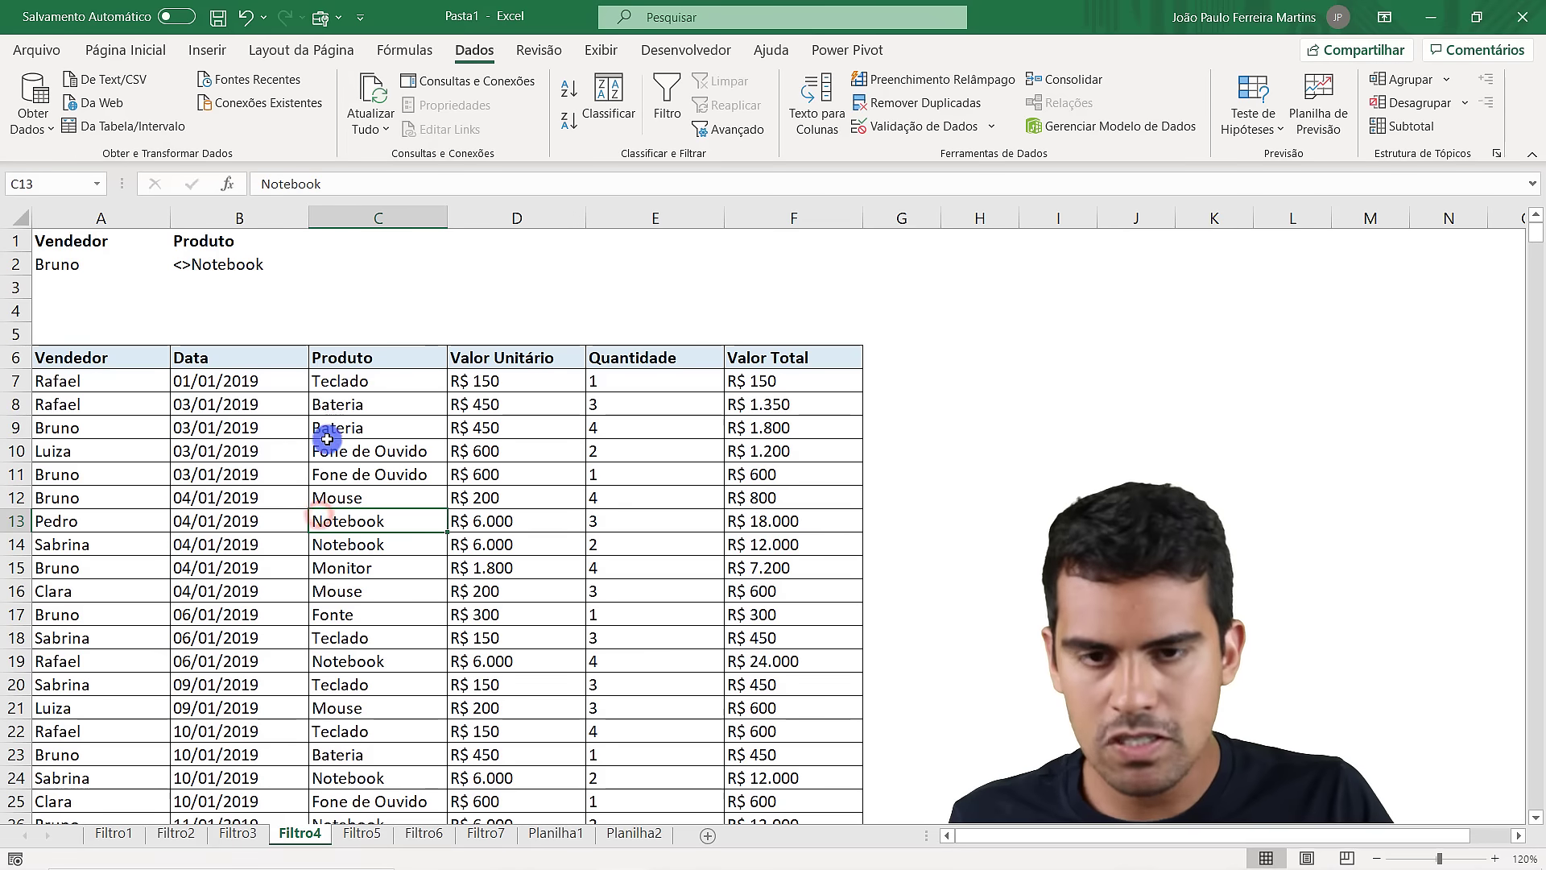
Apply an in-place Advanced Filter to the Filtro4 list A6:F705 with A1:B2 as the criteria range
click(716, 130)
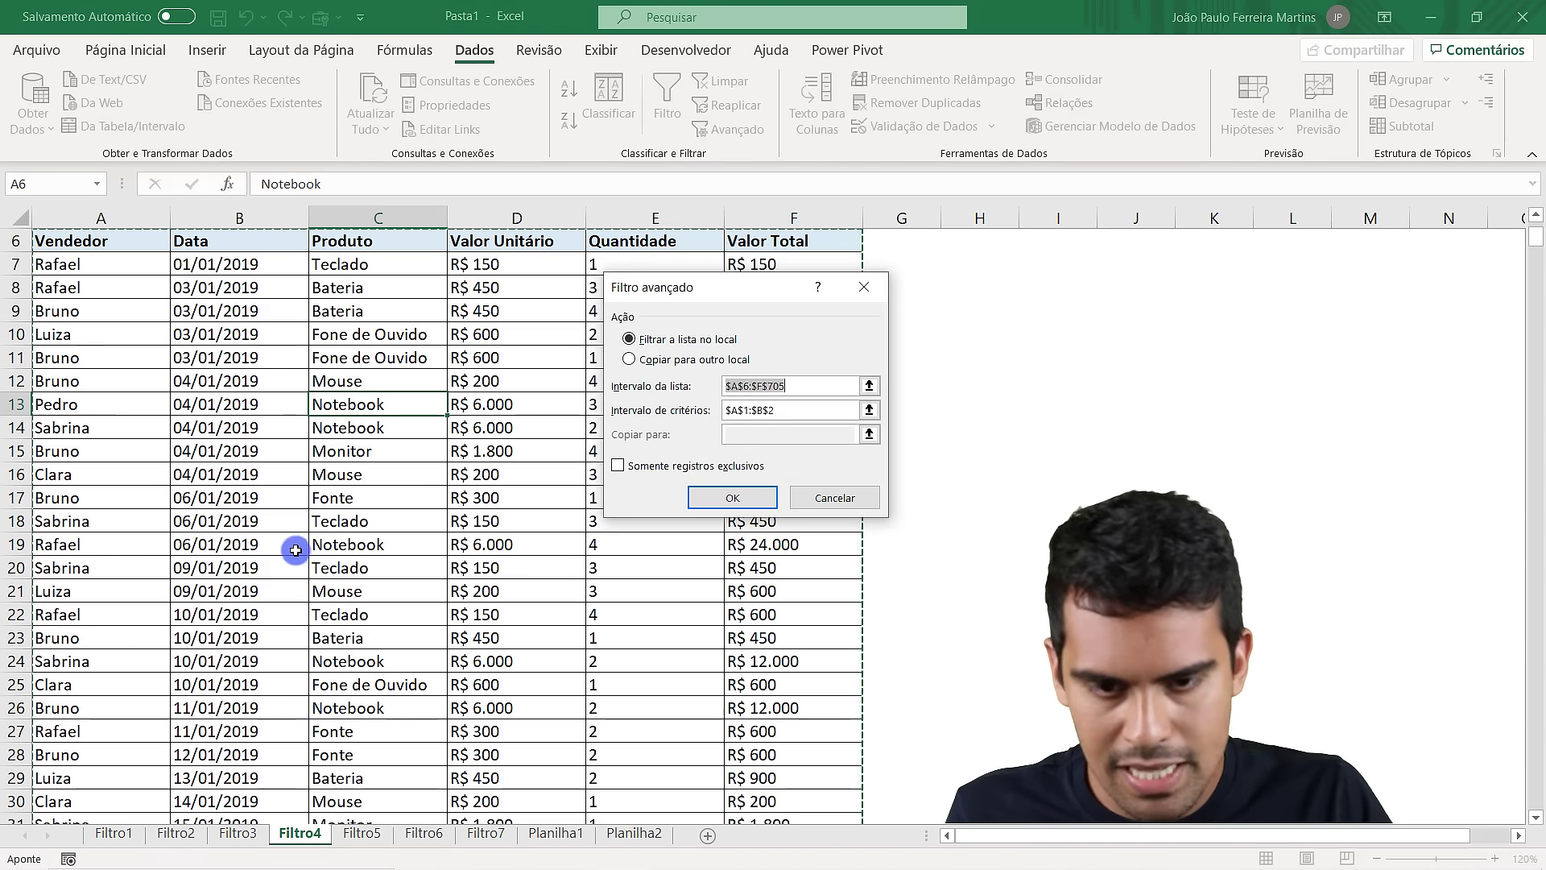
click(870, 412)
drag(57, 241, 189, 253)
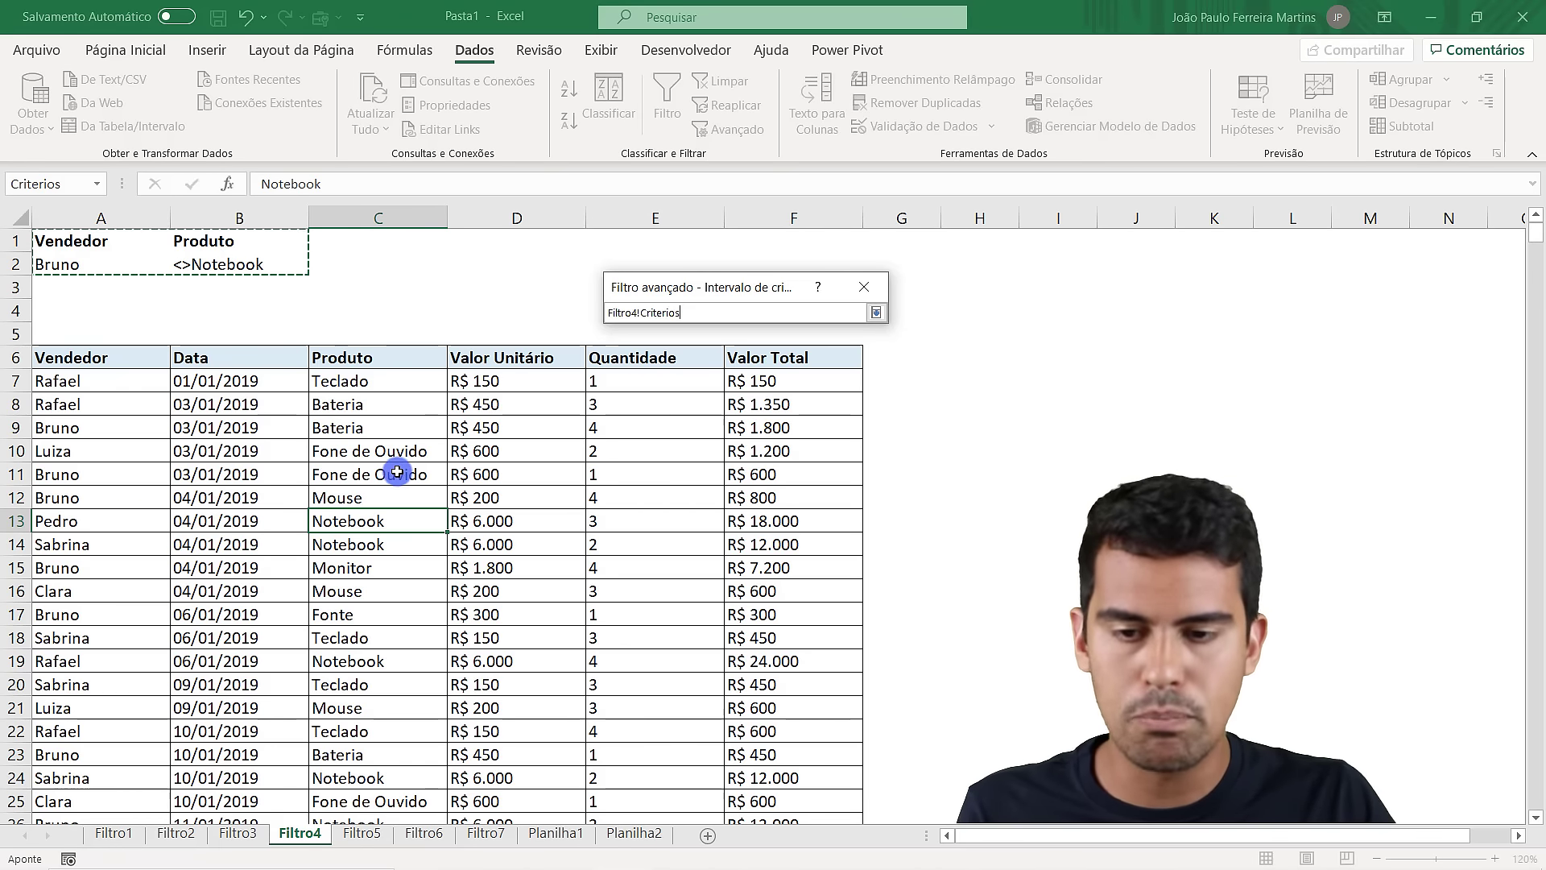
key(Return)
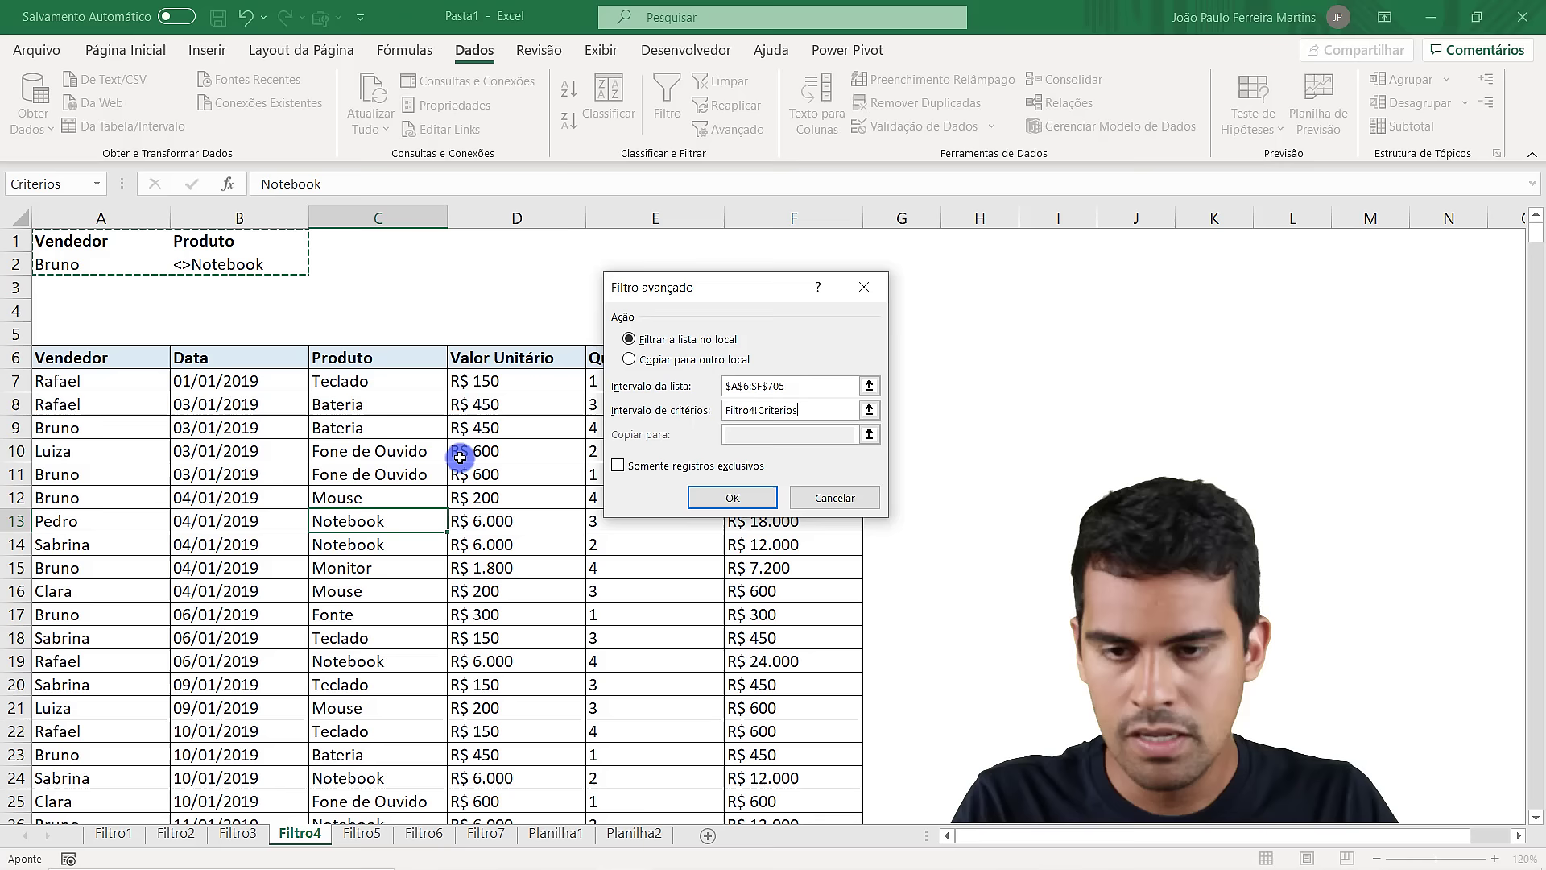
click(732, 492)
Examine the Vendedor and Produto columns throughout the filtered rows on Filtro4 to check them against the criteria
click(233, 475)
drag(107, 387, 120, 731)
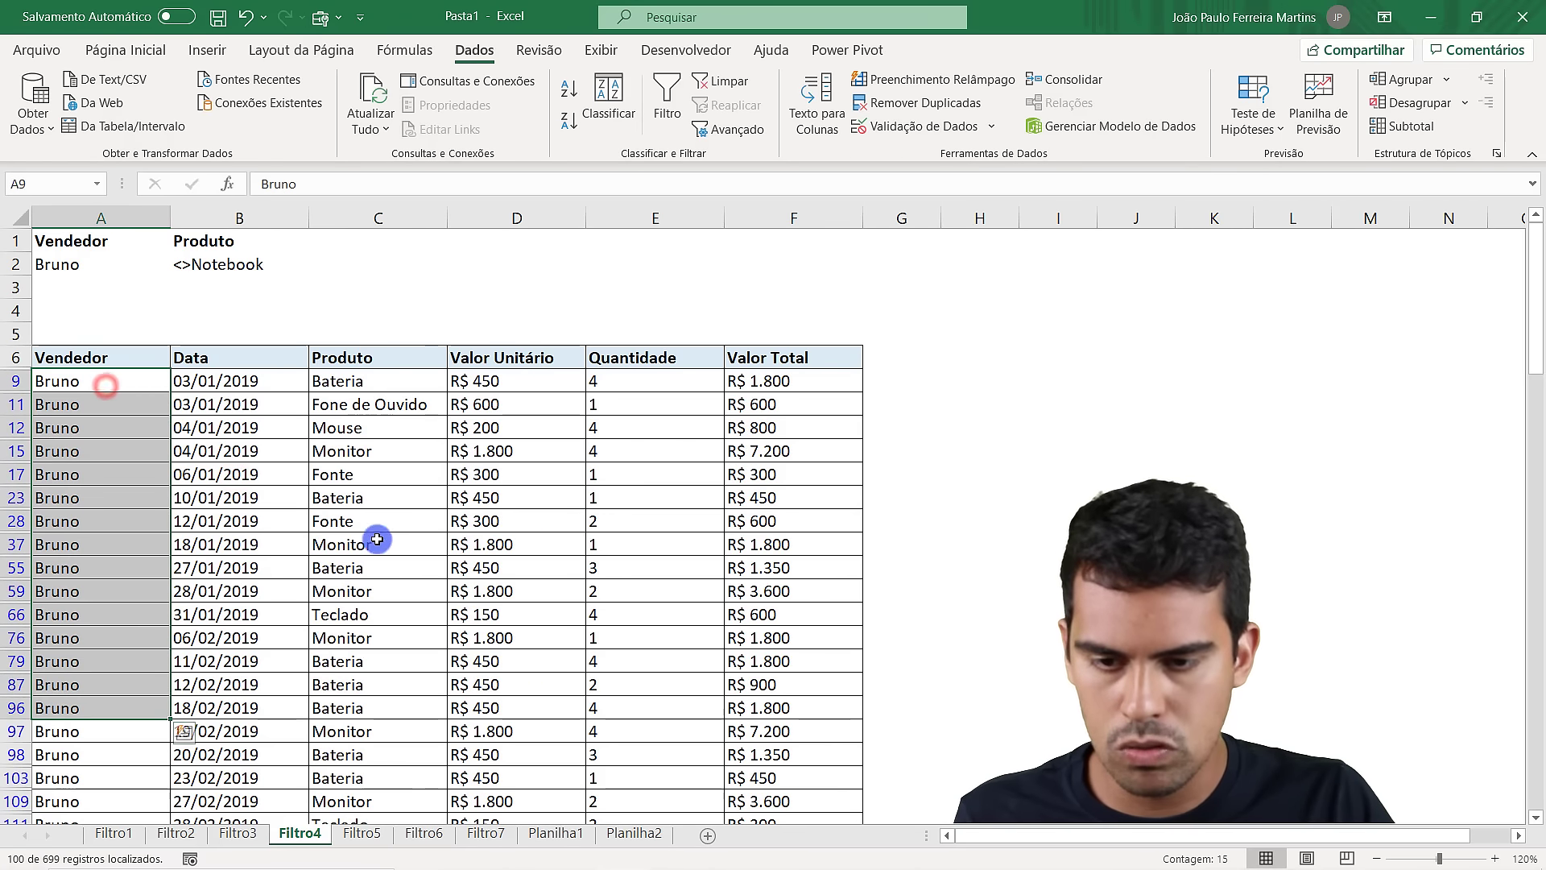
click(375, 538)
click(358, 383)
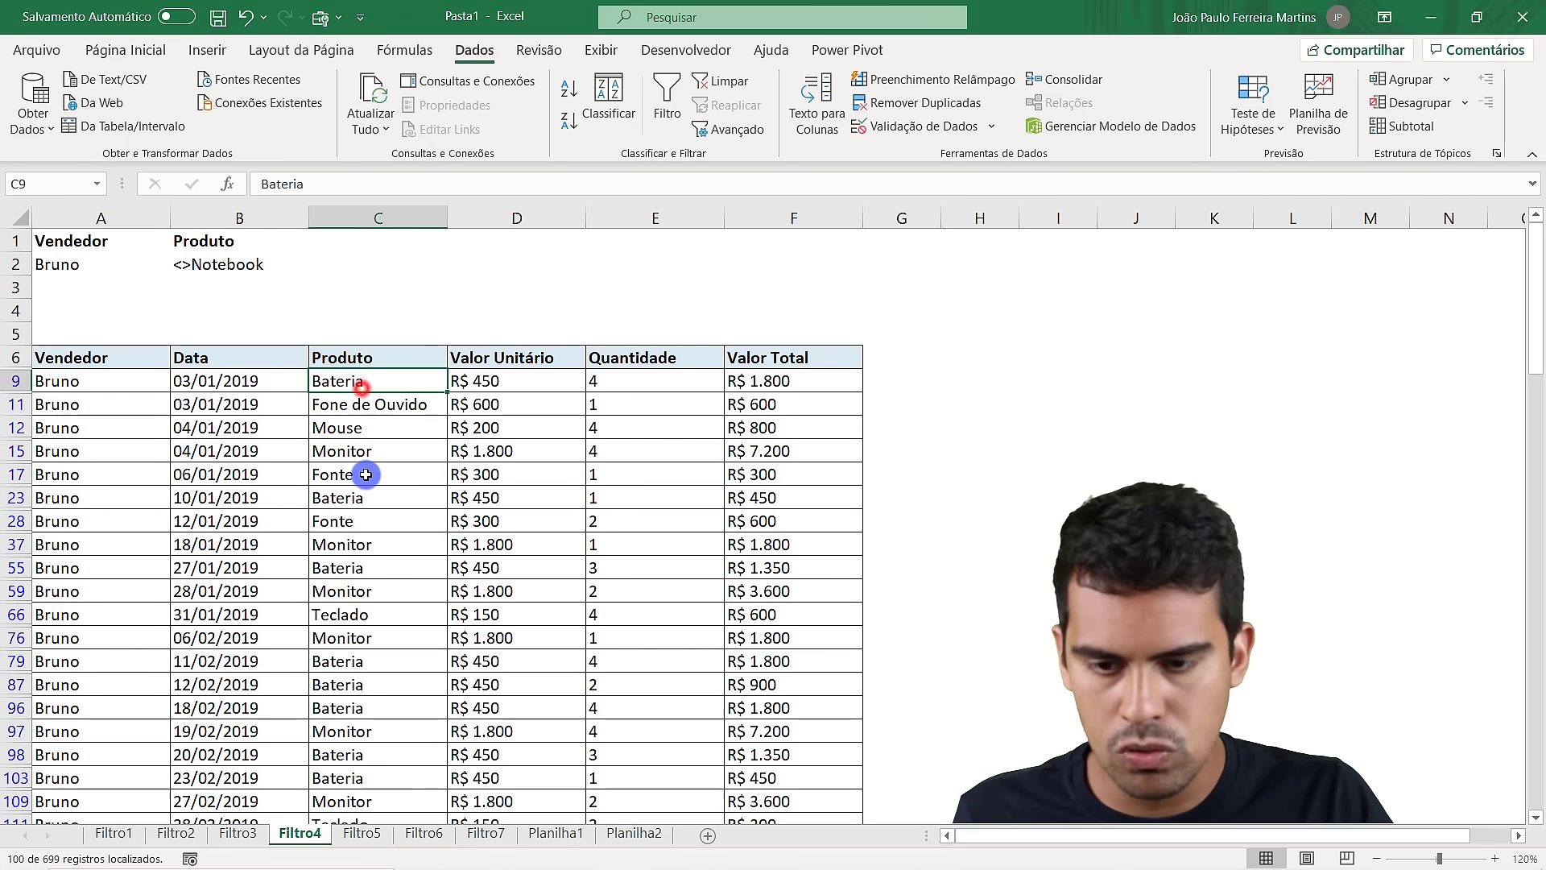
scroll(369, 475, down, 4)
scroll(369, 475, down, 12)
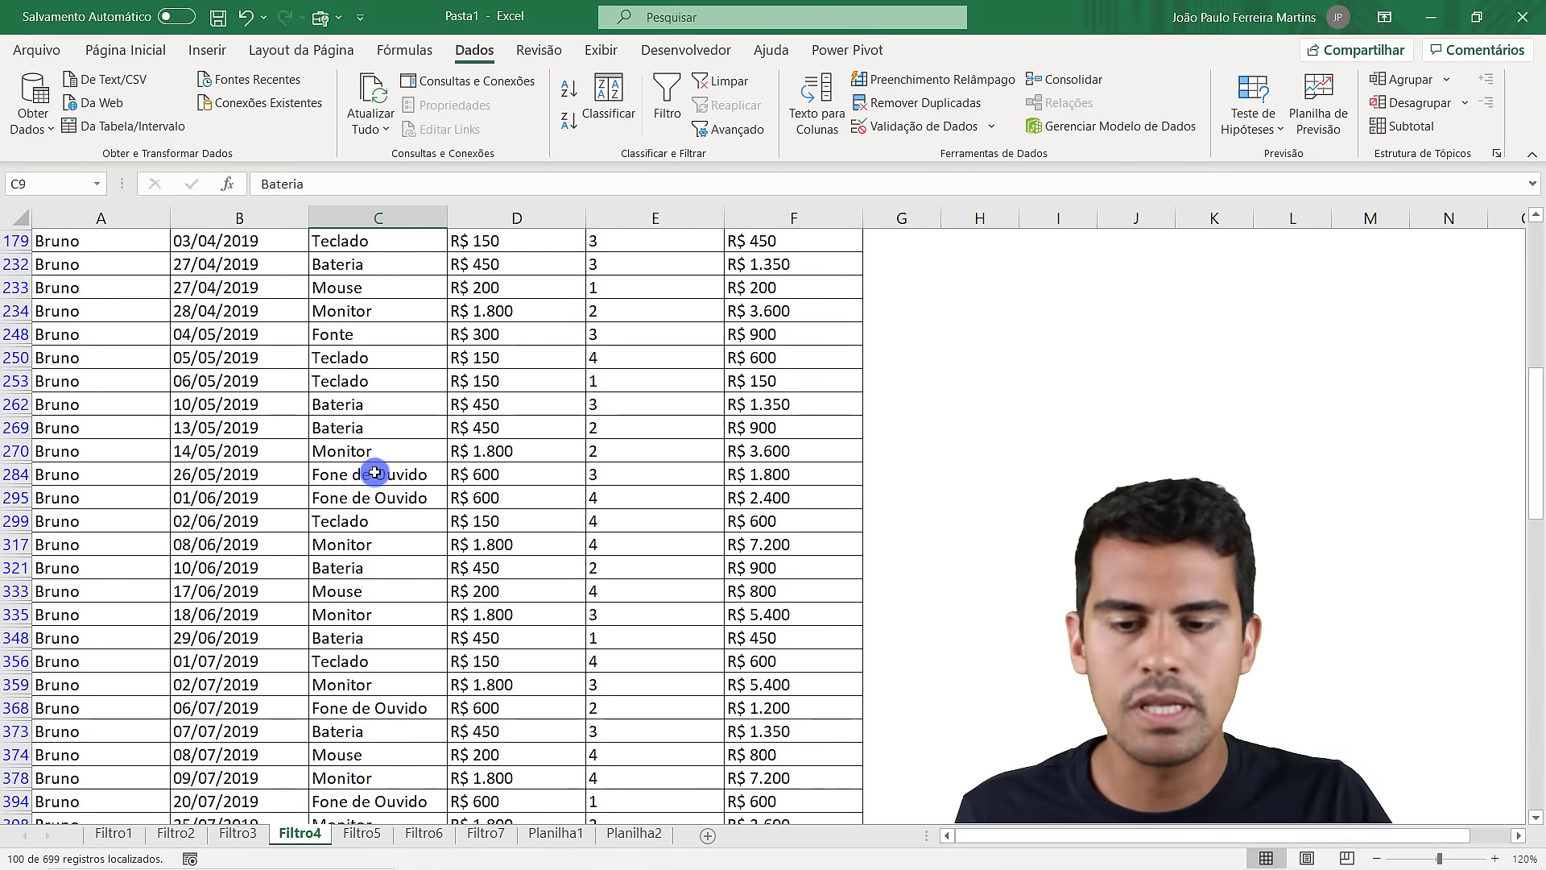
scroll(379, 468, down, 3)
scroll(379, 468, up, 12)
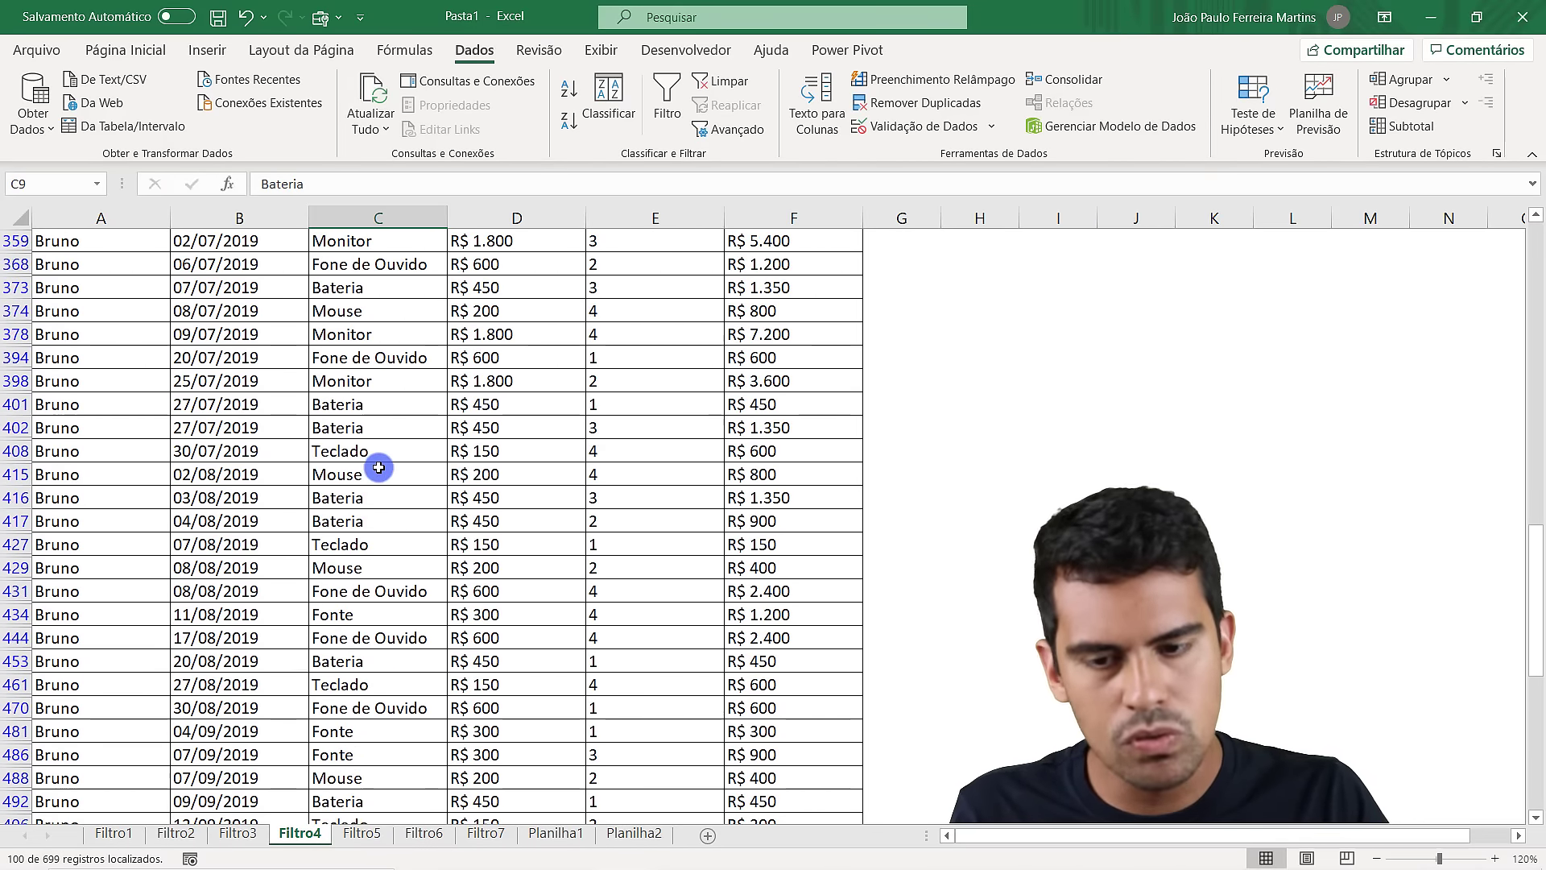
scroll(378, 467, up, 8)
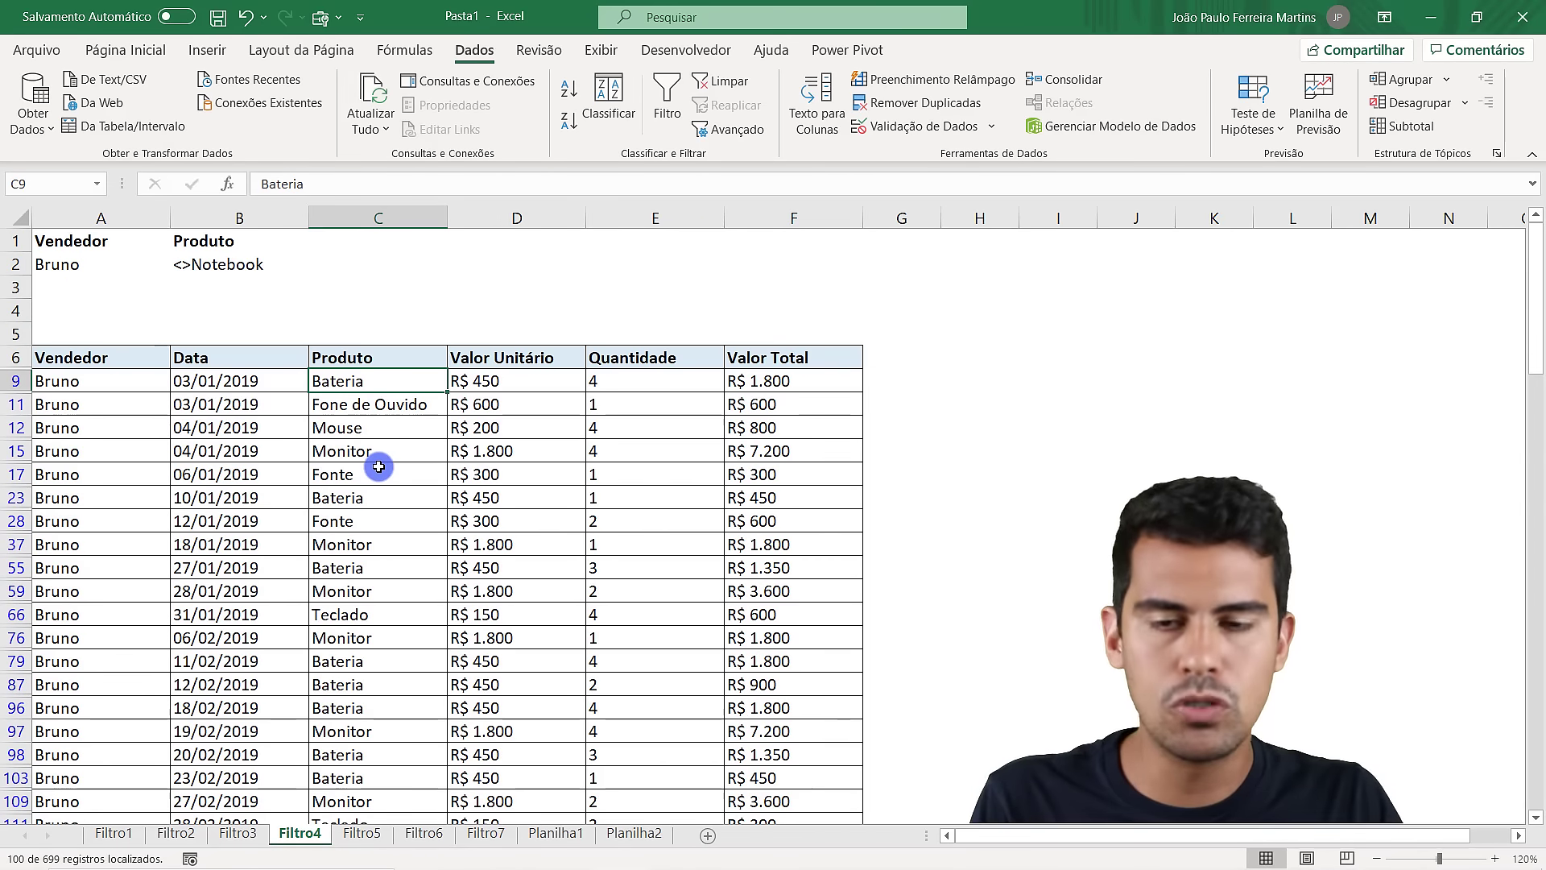
Clear the Advanced Filter on Filtro4, open the Filtro5 sheet and select a cell in its sales table
click(709, 90)
click(362, 833)
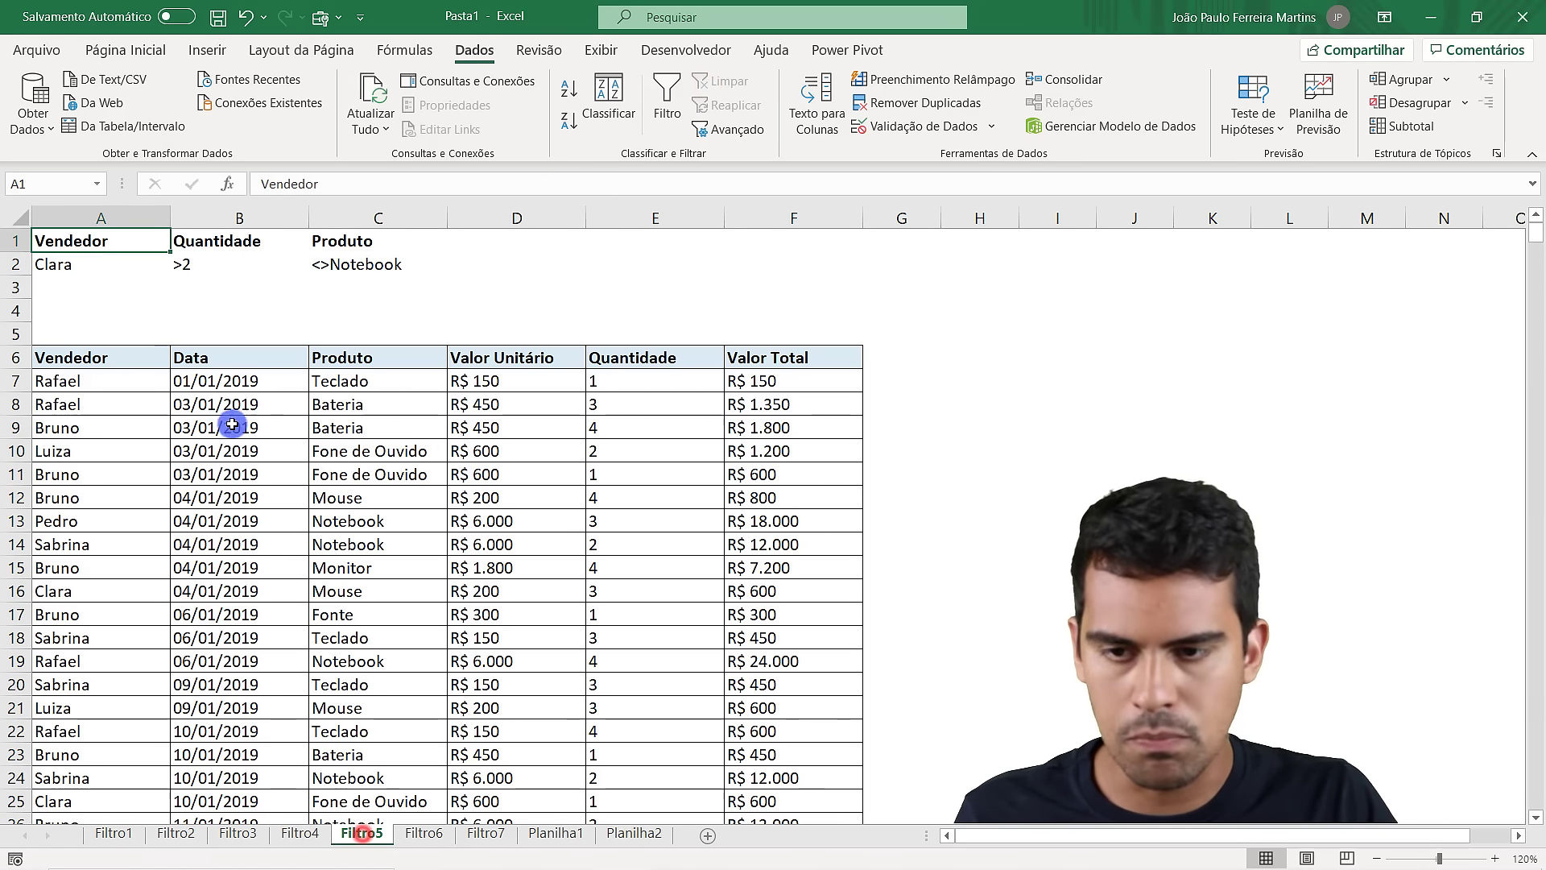
click(230, 426)
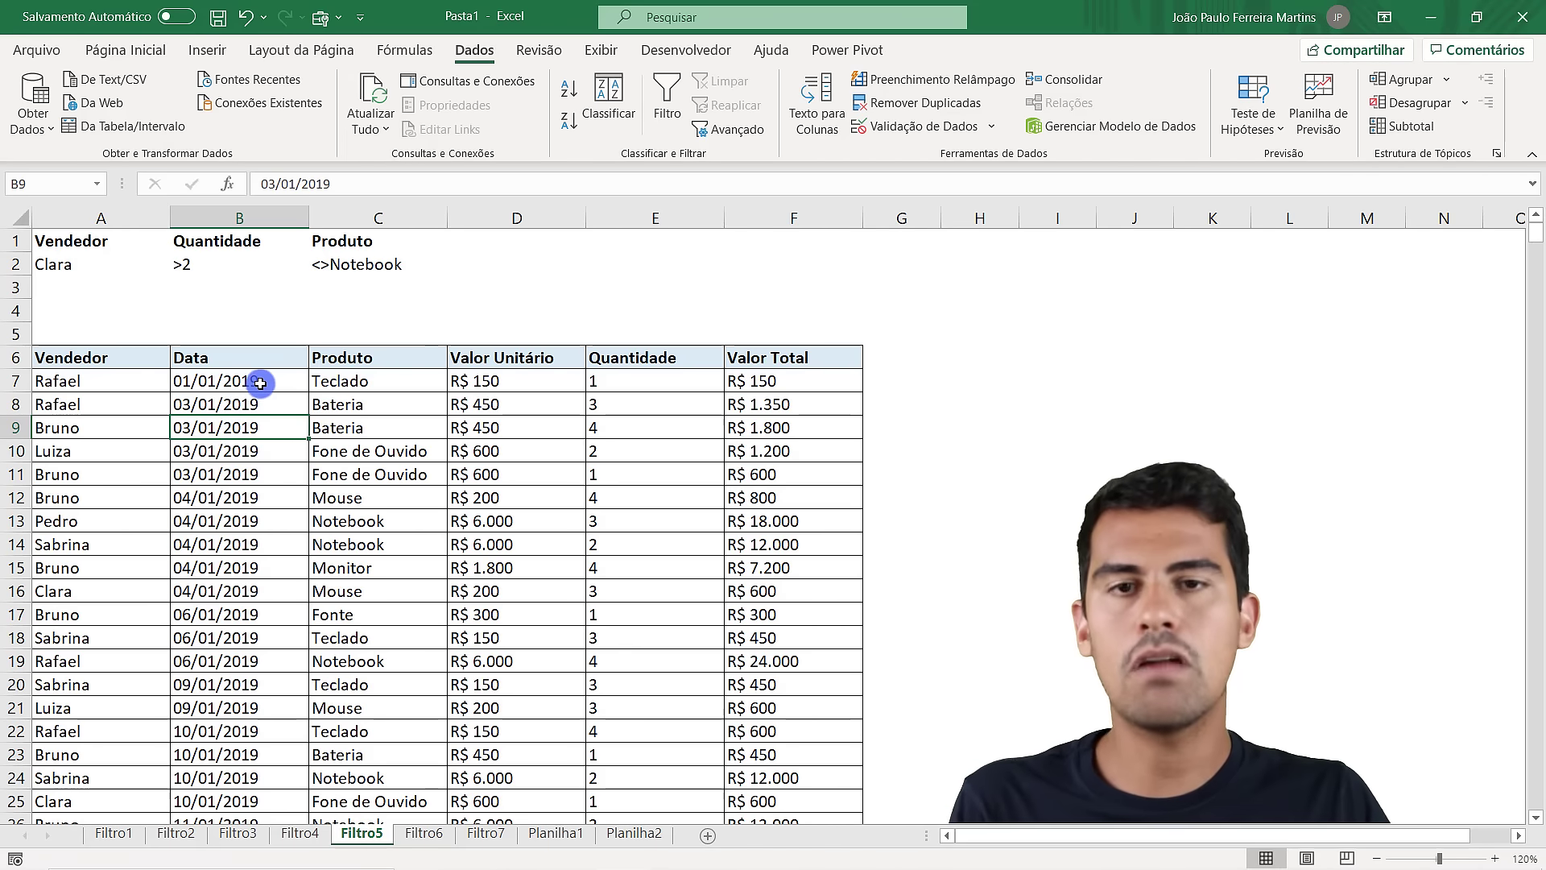
Examine the seller, >2 quantity and <>Notebook product criteria in A1:C2 on Filtro5 against the matching table columns
click(98, 289)
click(95, 264)
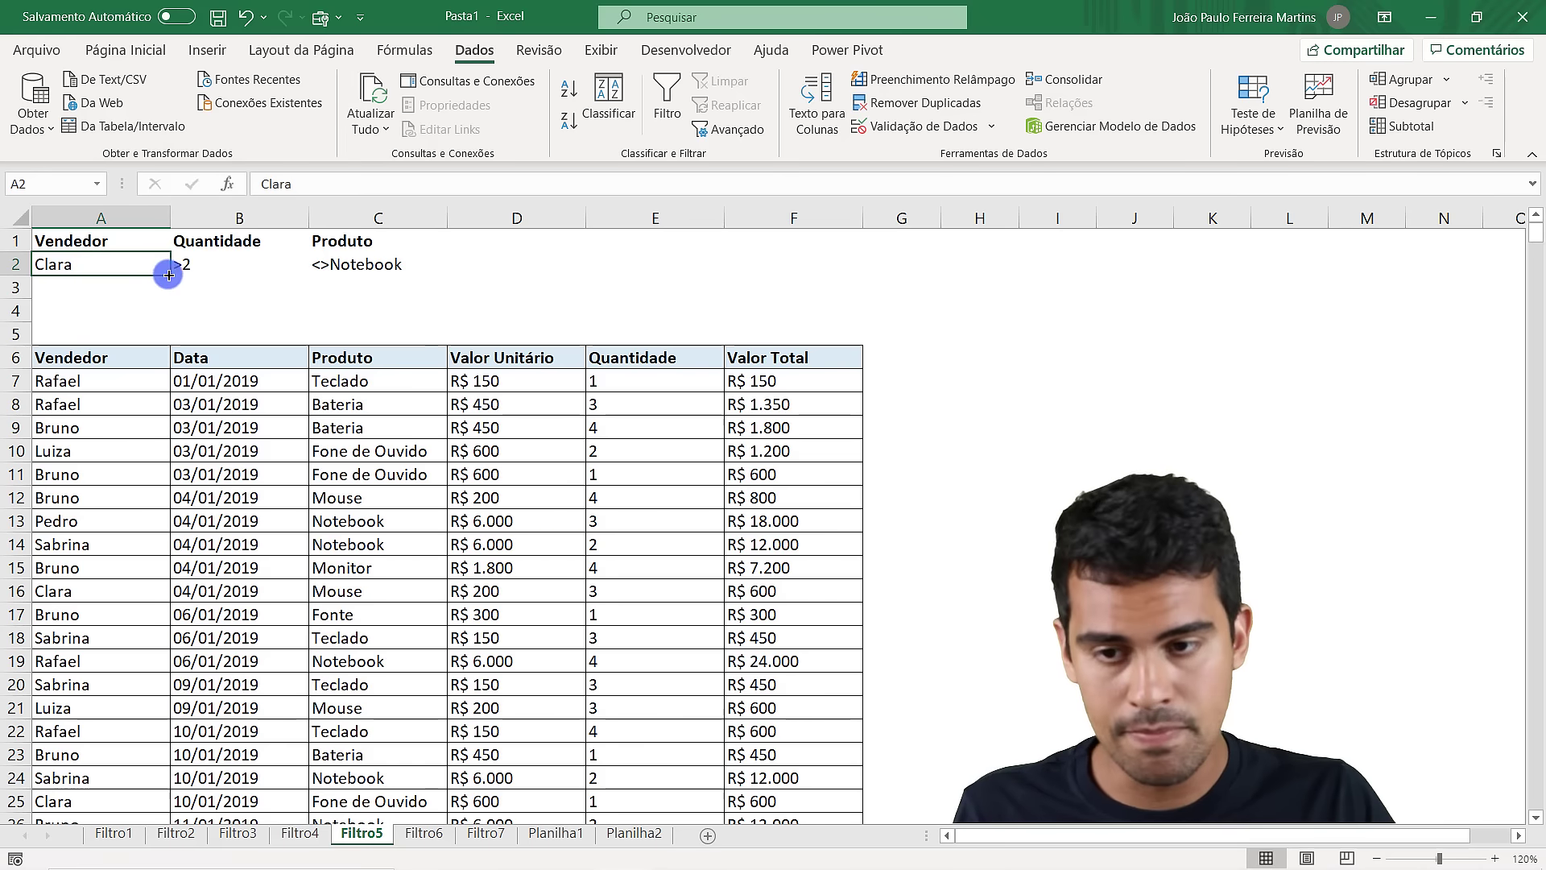
click(224, 247)
drag(649, 358, 645, 564)
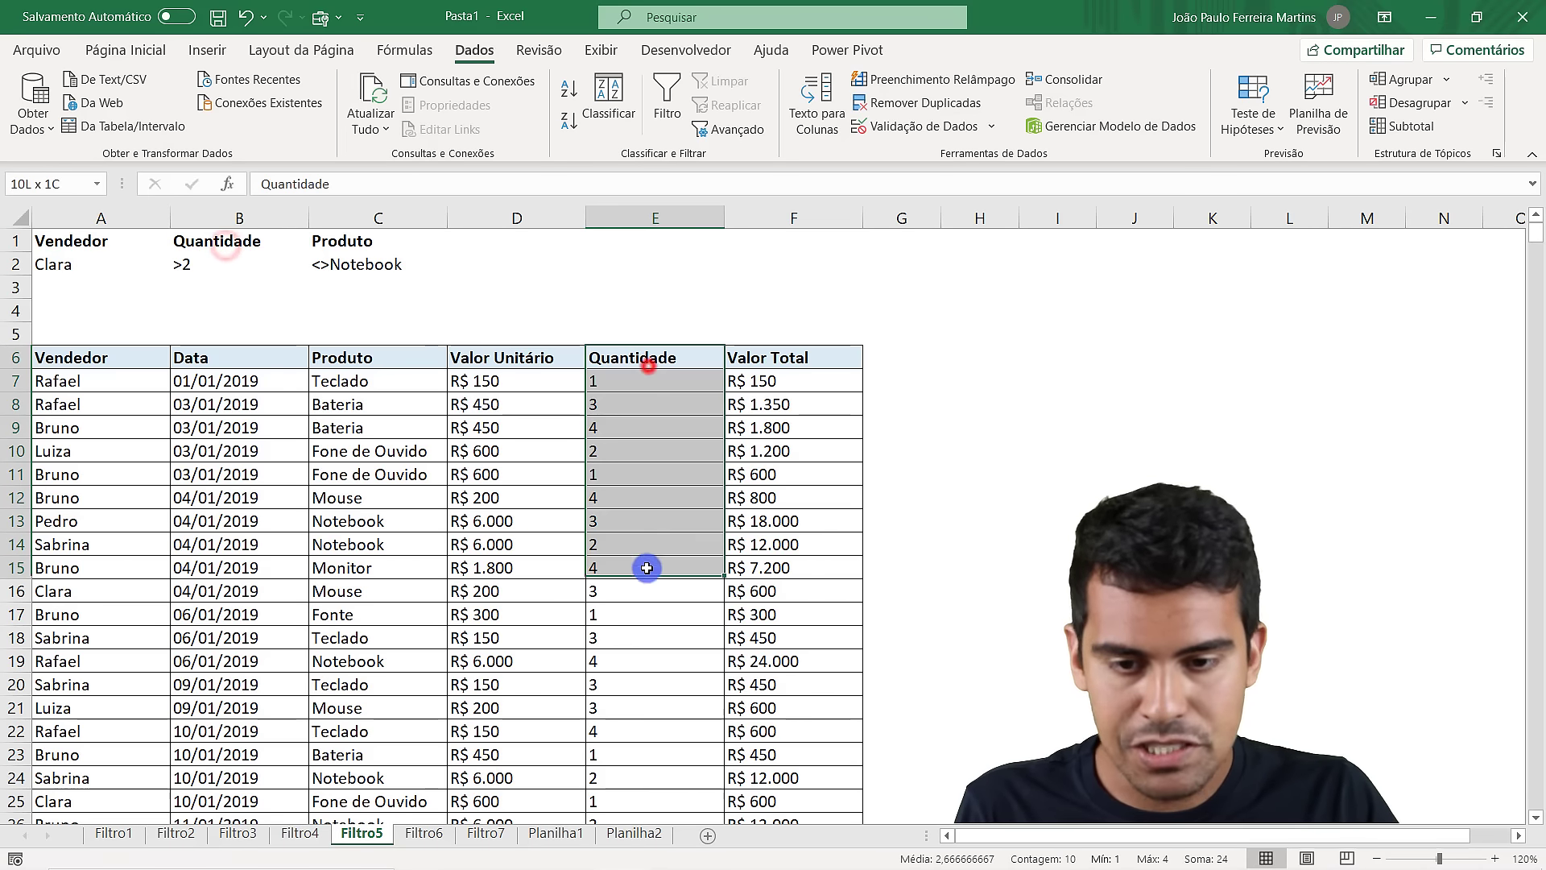
click(227, 264)
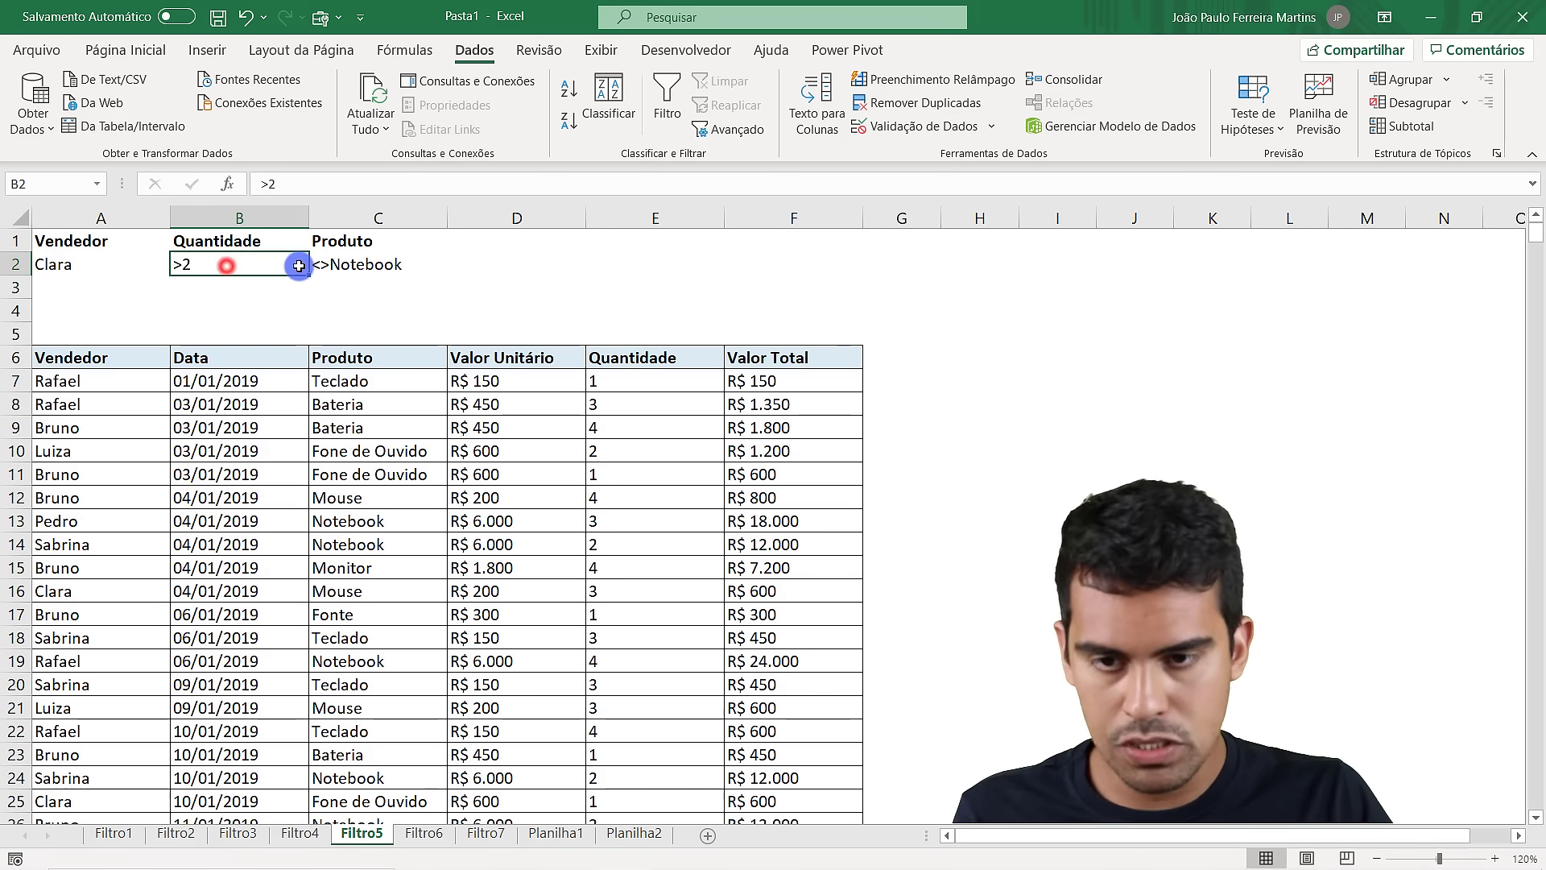
click(360, 241)
click(379, 266)
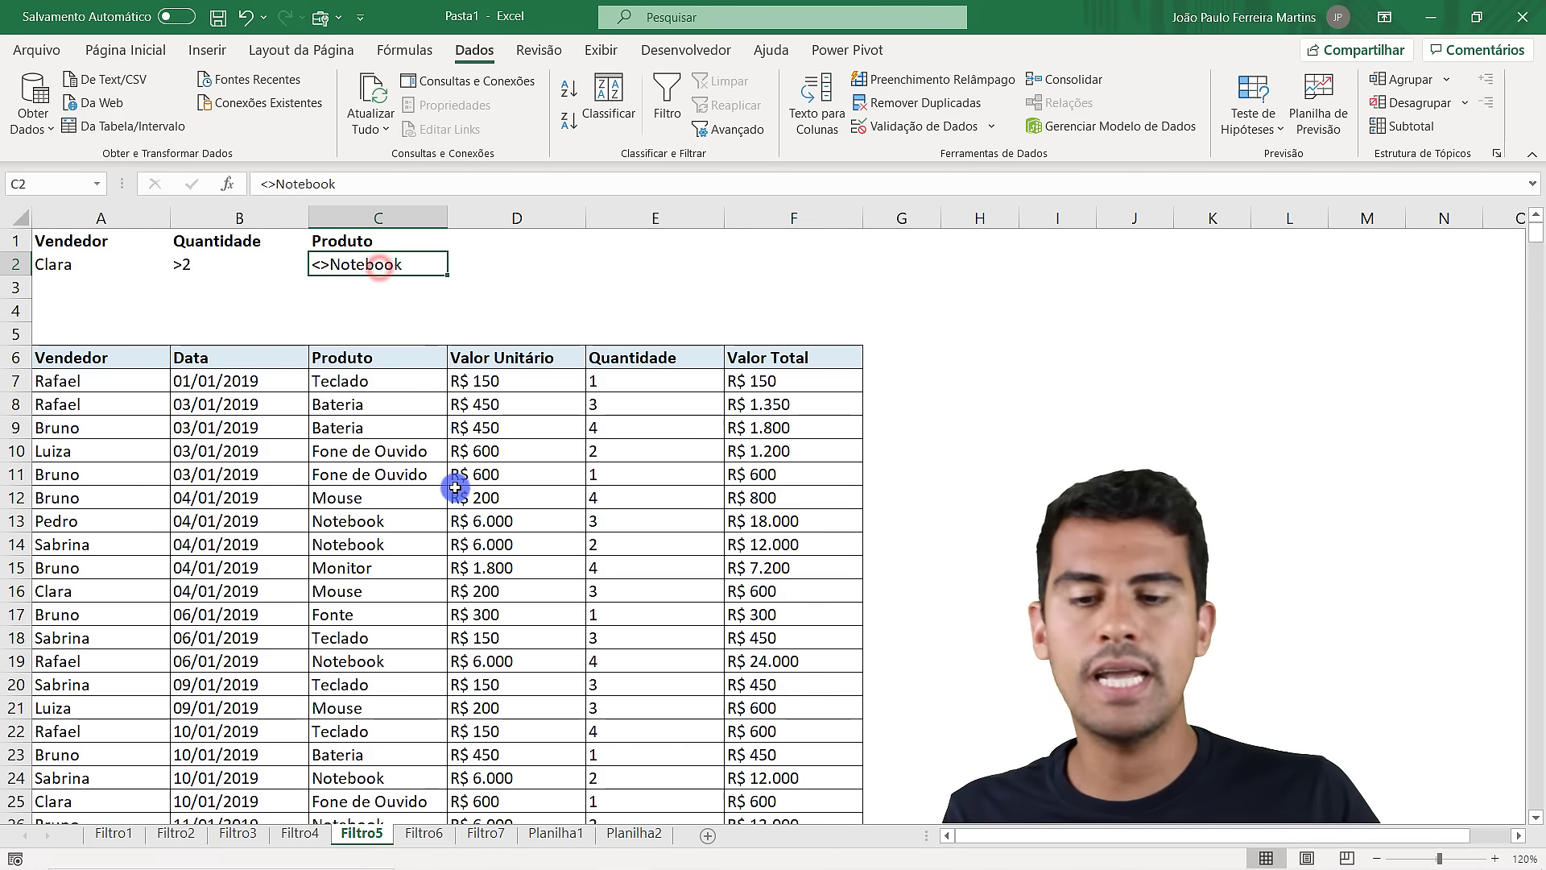
drag(387, 381, 387, 639)
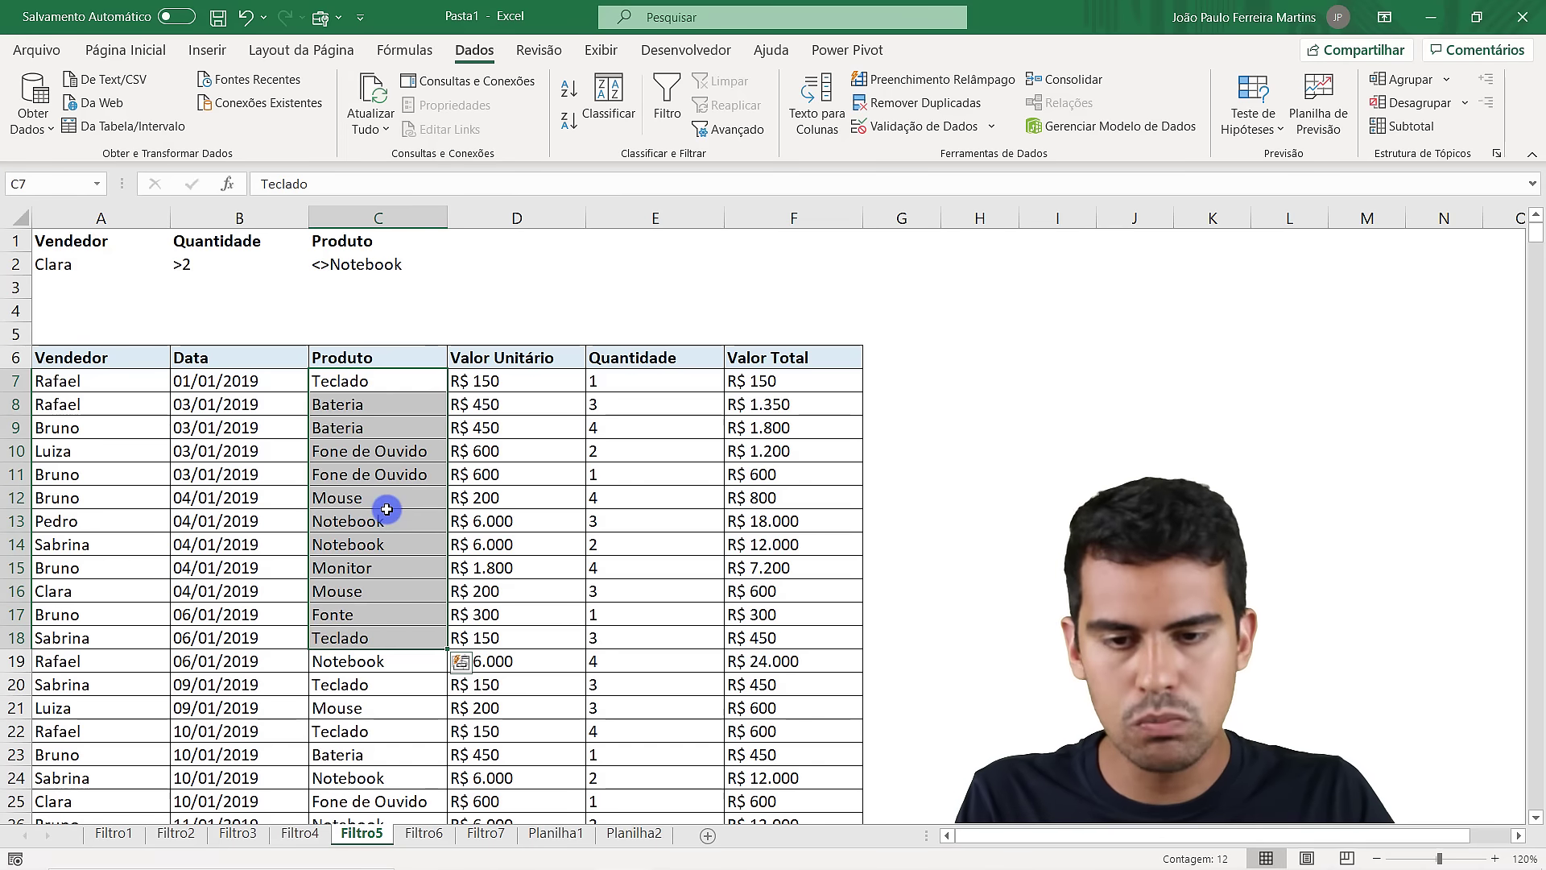
drag(96, 384, 122, 683)
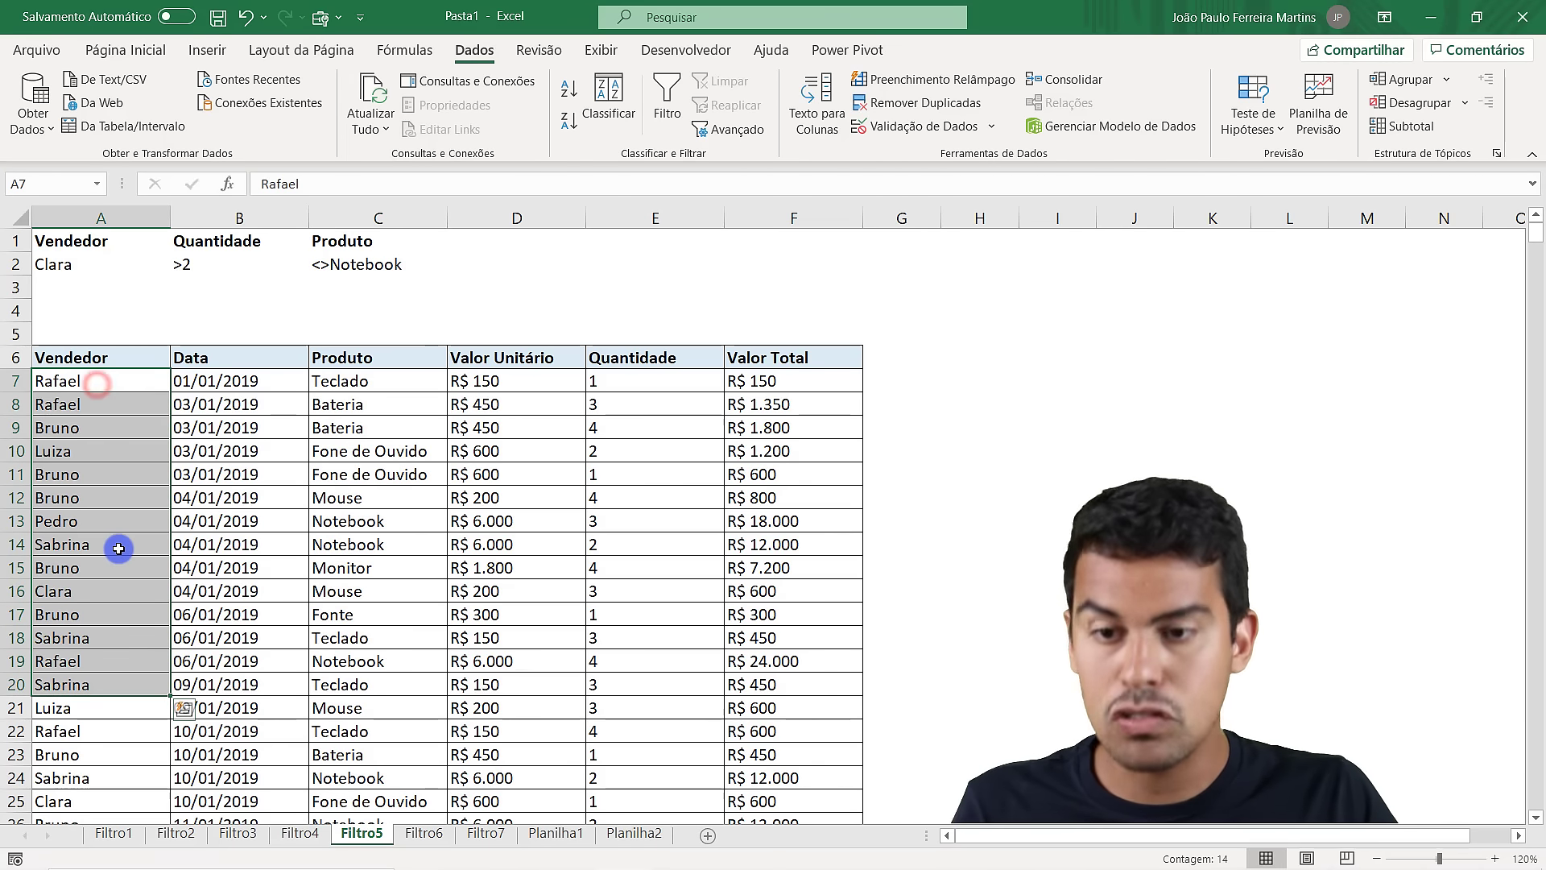
Start an Advanced Filter on the Filtro5 sales table with A6:F705 as the list range
drag(625, 380, 649, 593)
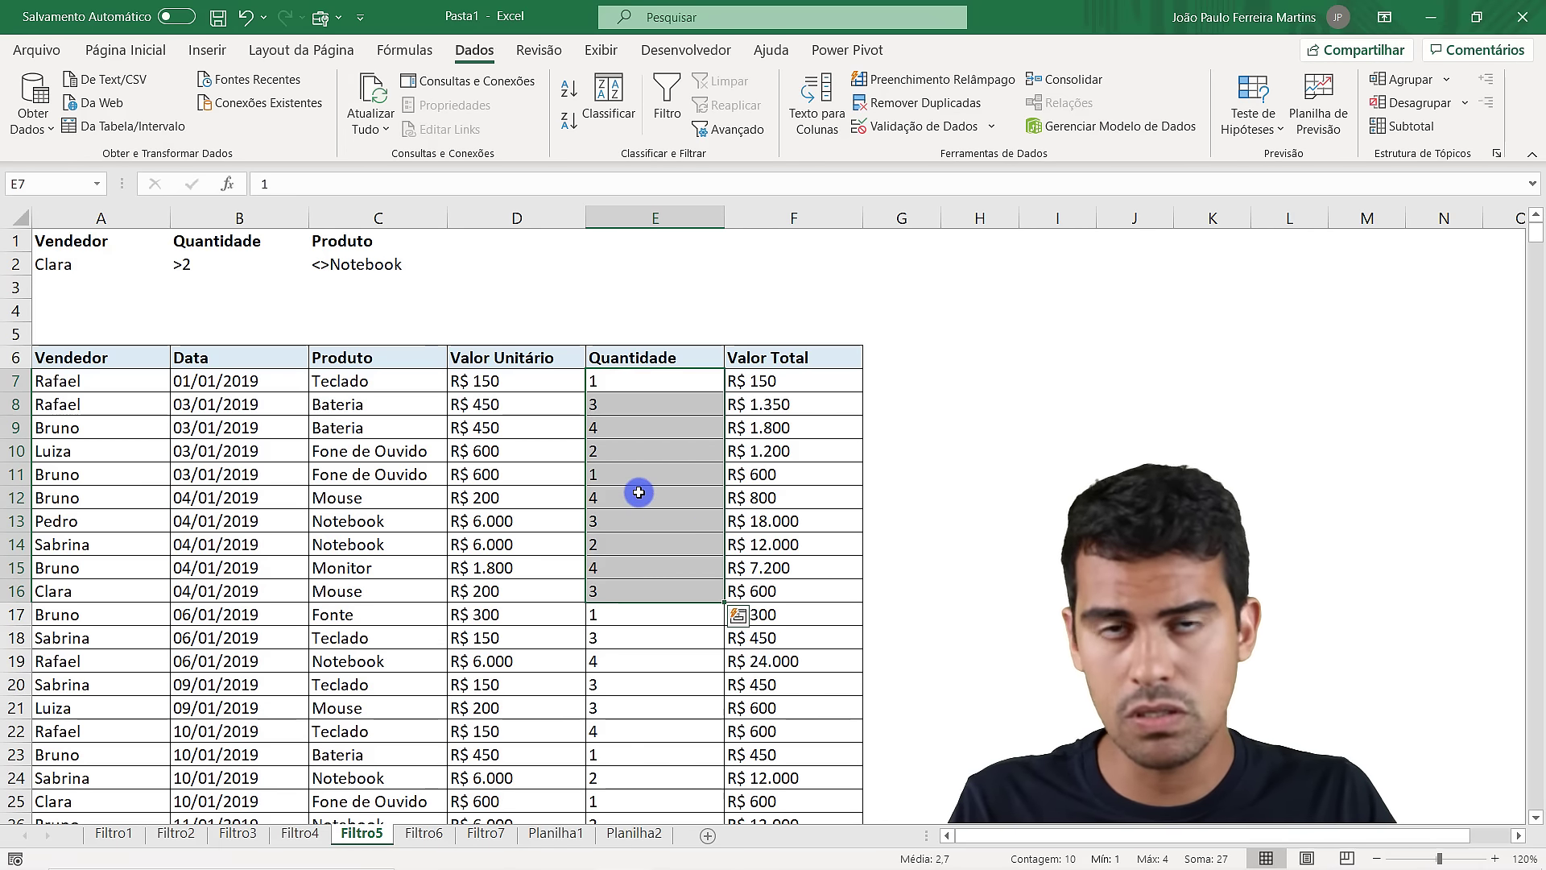
click(203, 263)
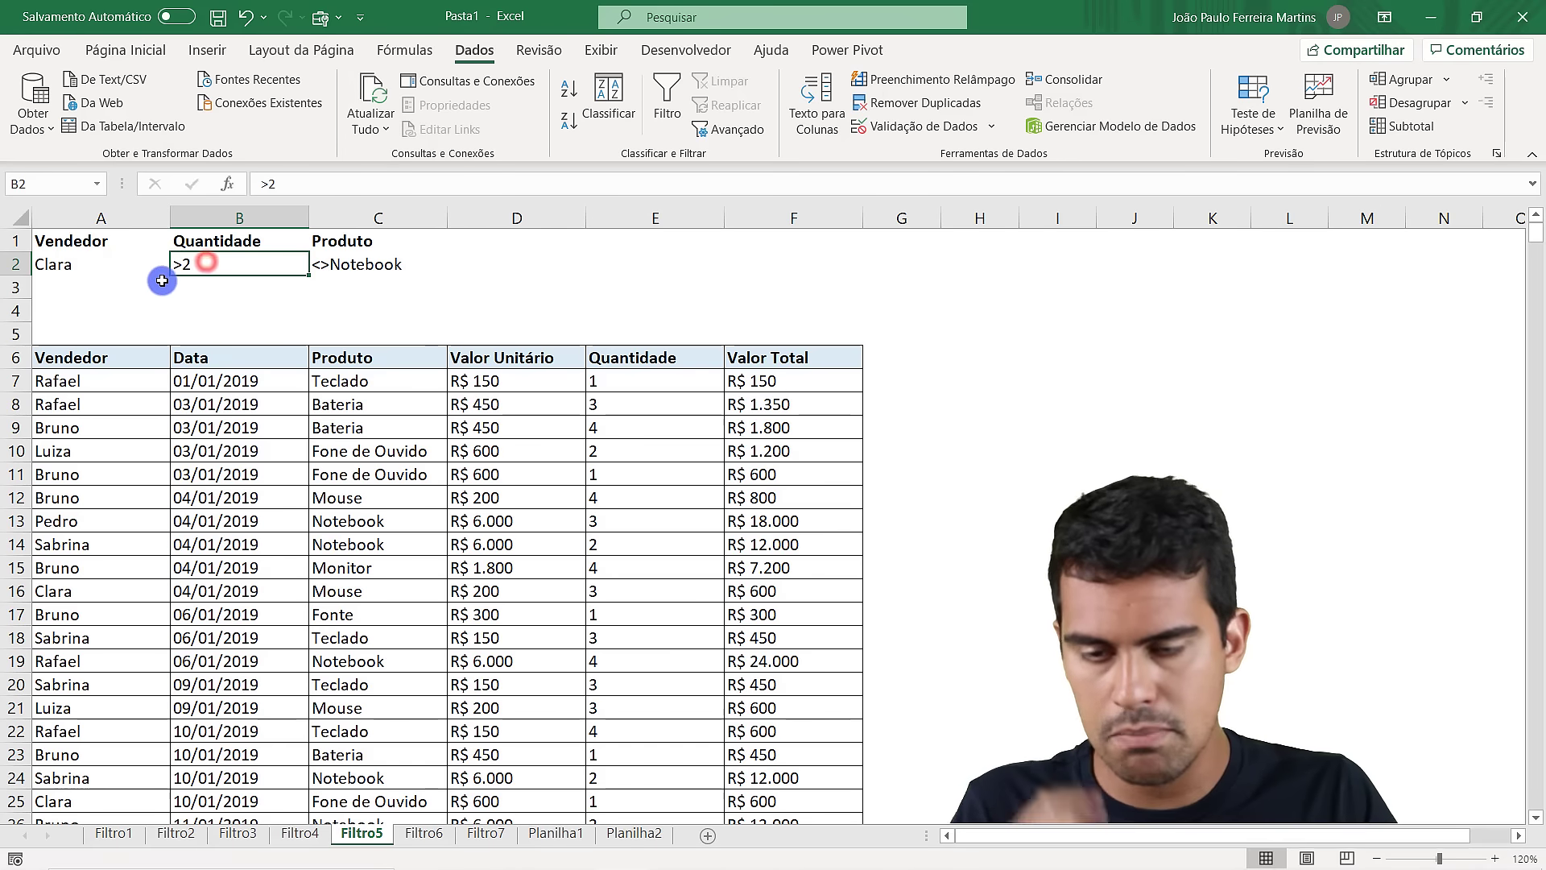
click(234, 427)
click(742, 126)
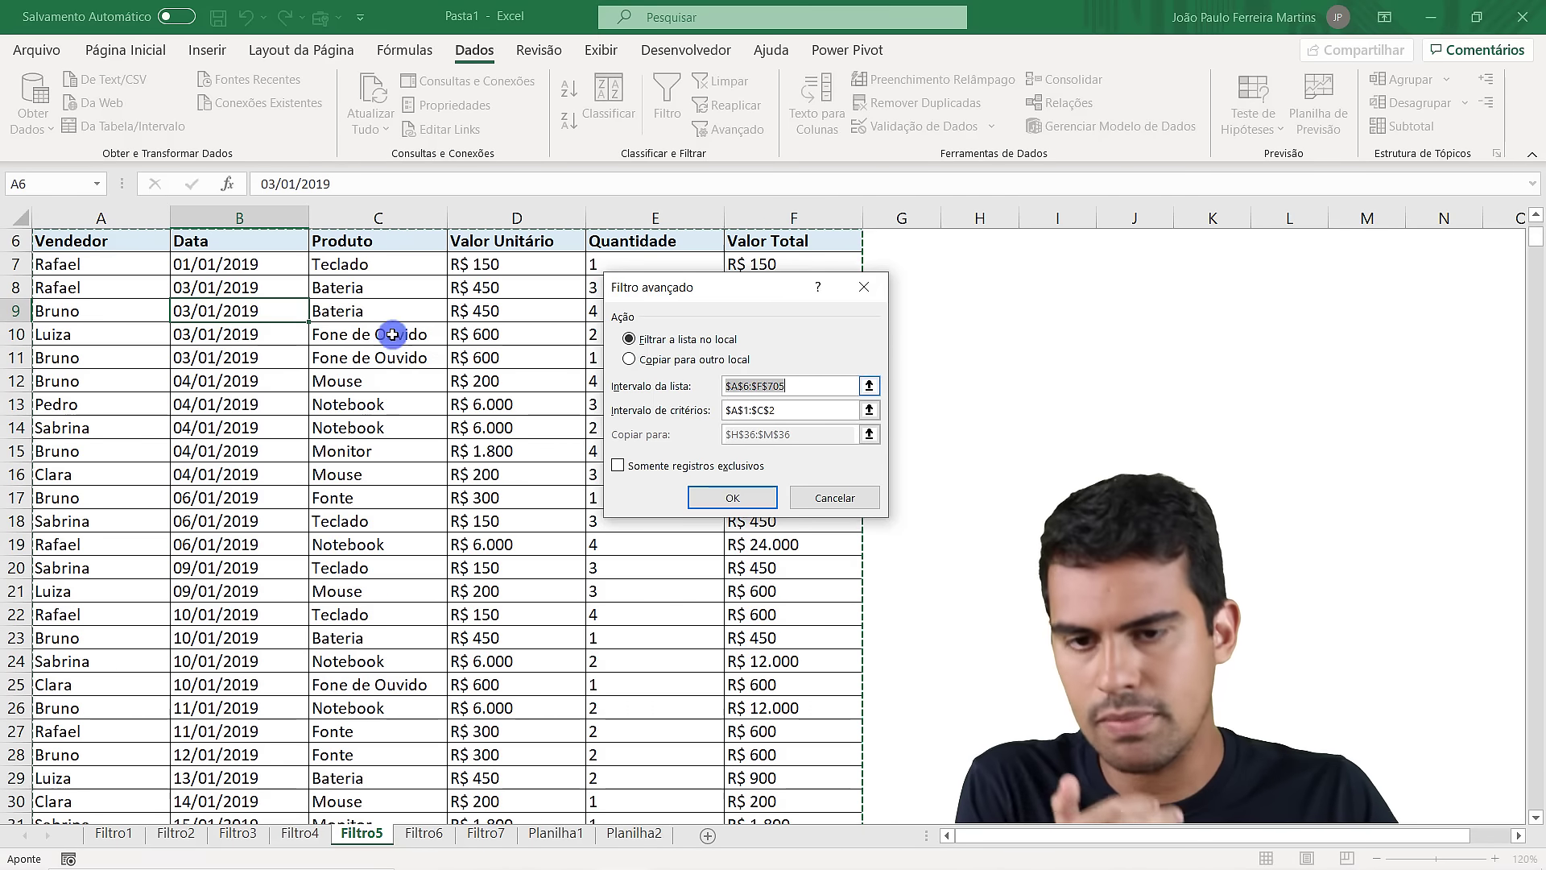
click(883, 385)
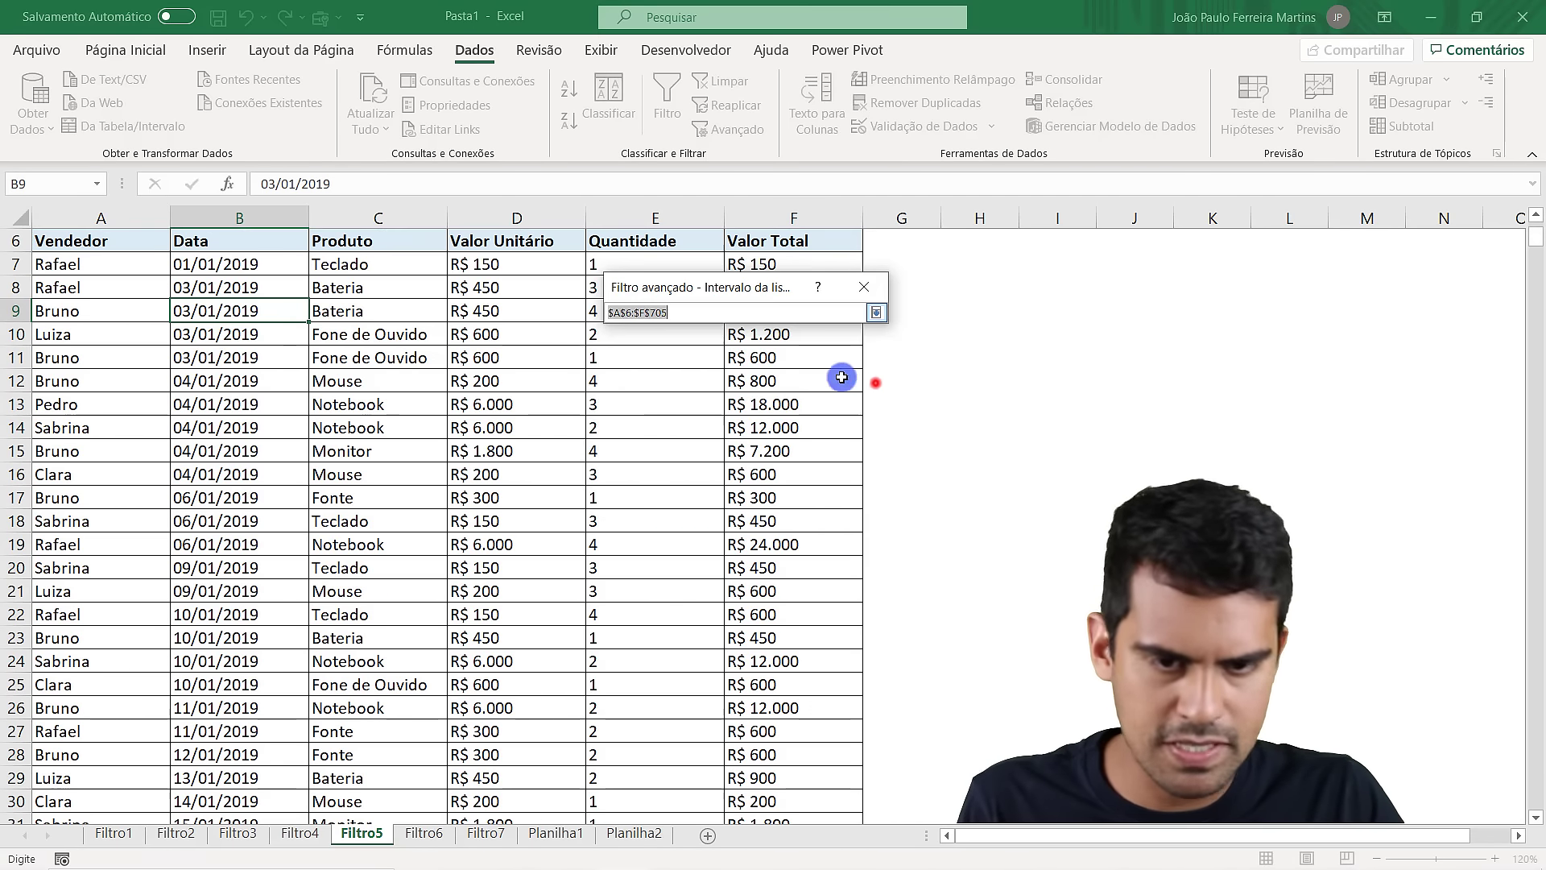
click(109, 240)
key(ctrl+shift+Down)
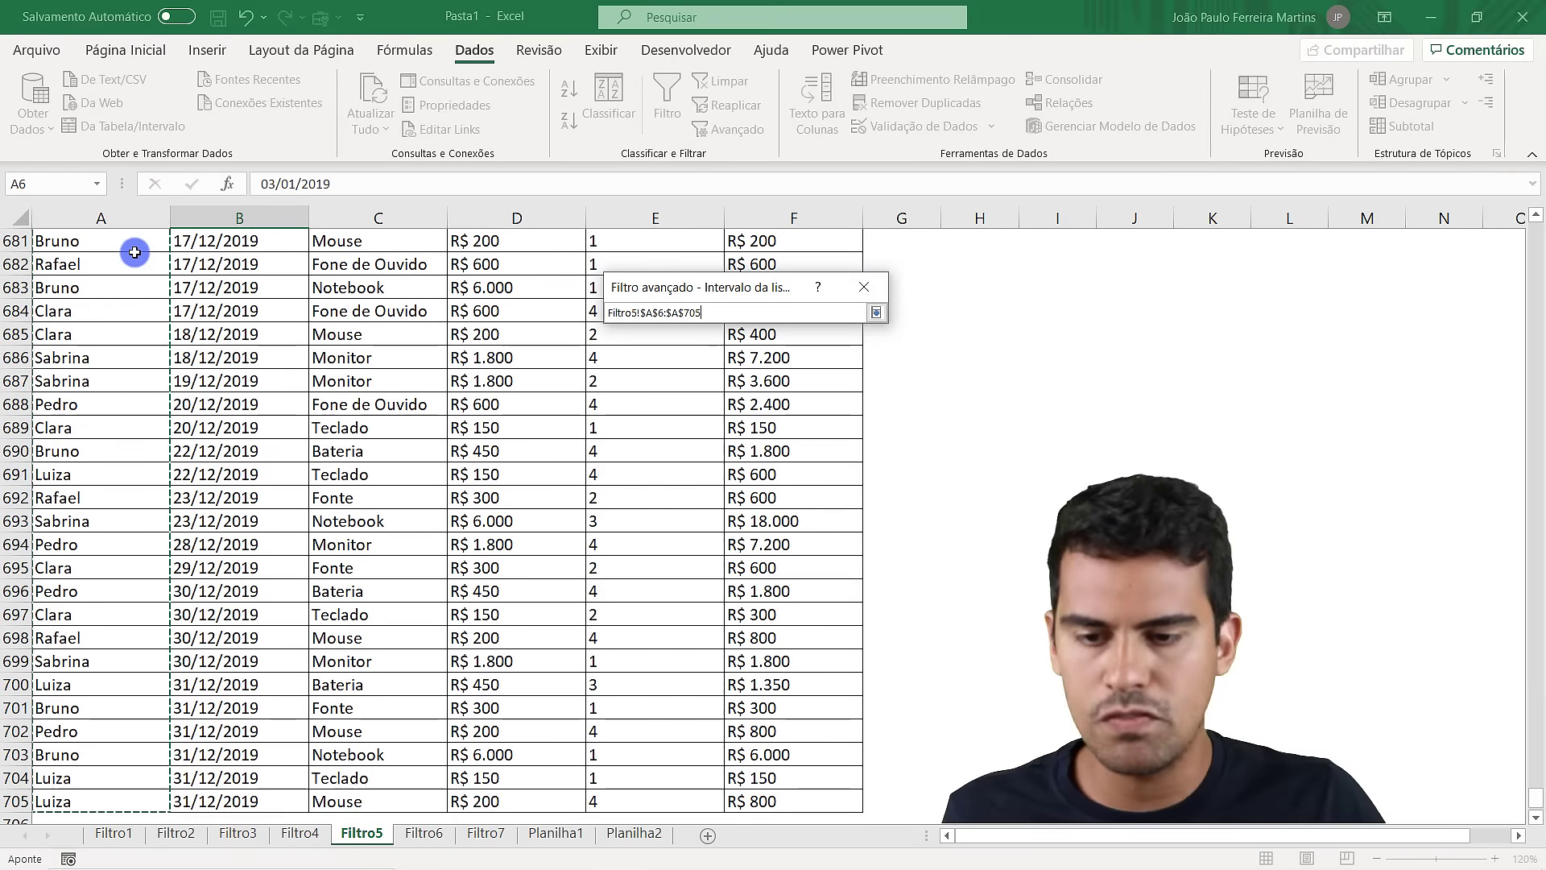
key(ctrl+shift+Right)
key(Return)
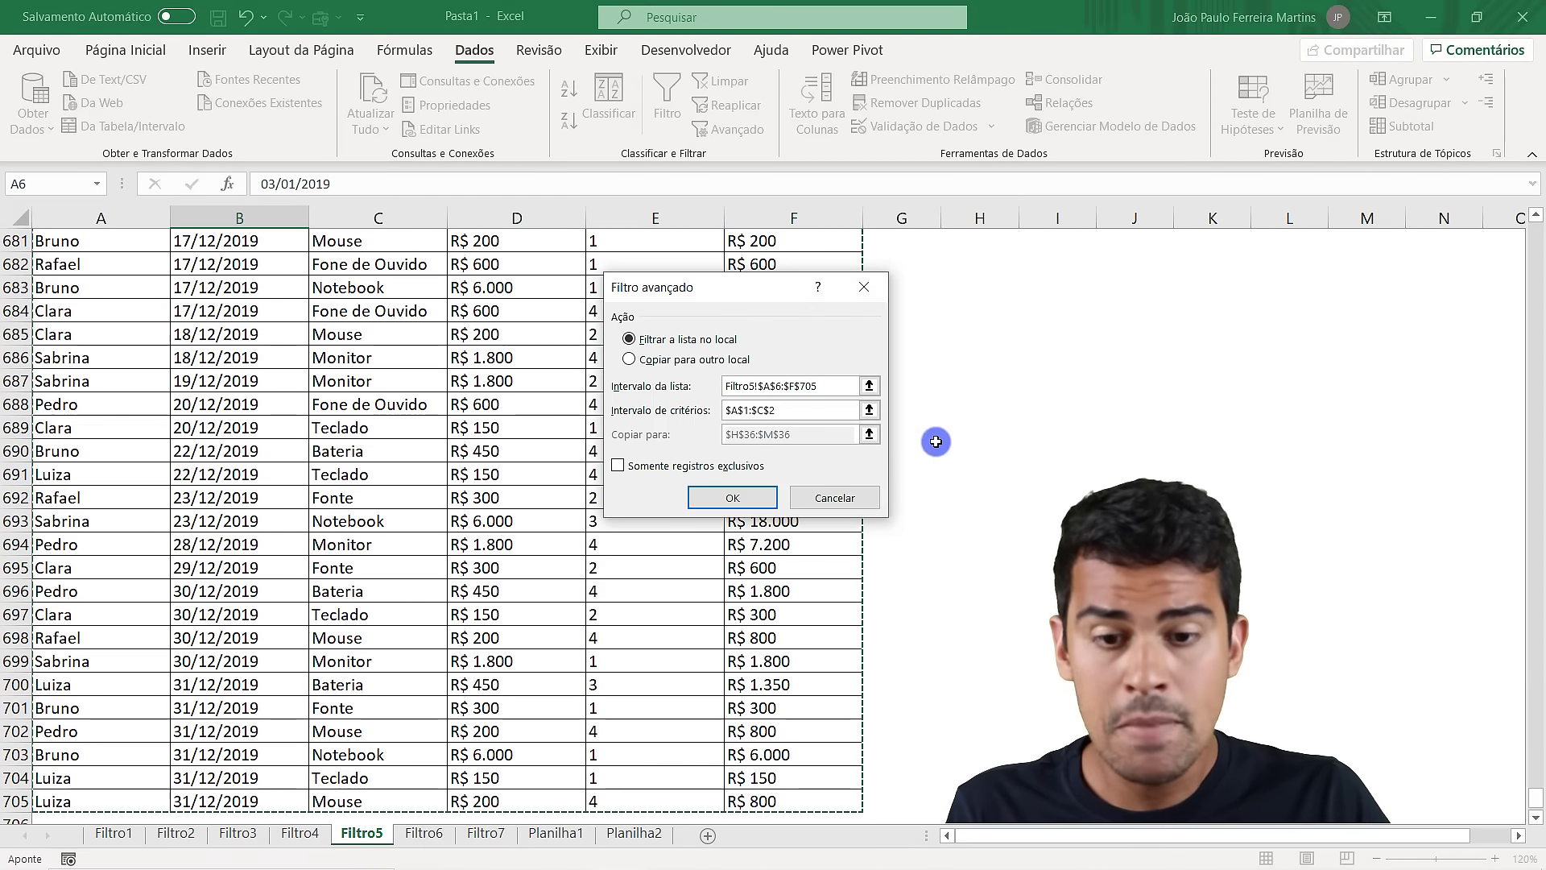
Use A1:C2 on Filtro5 as the criteria range and apply the Advanced Filter in place
click(869, 410)
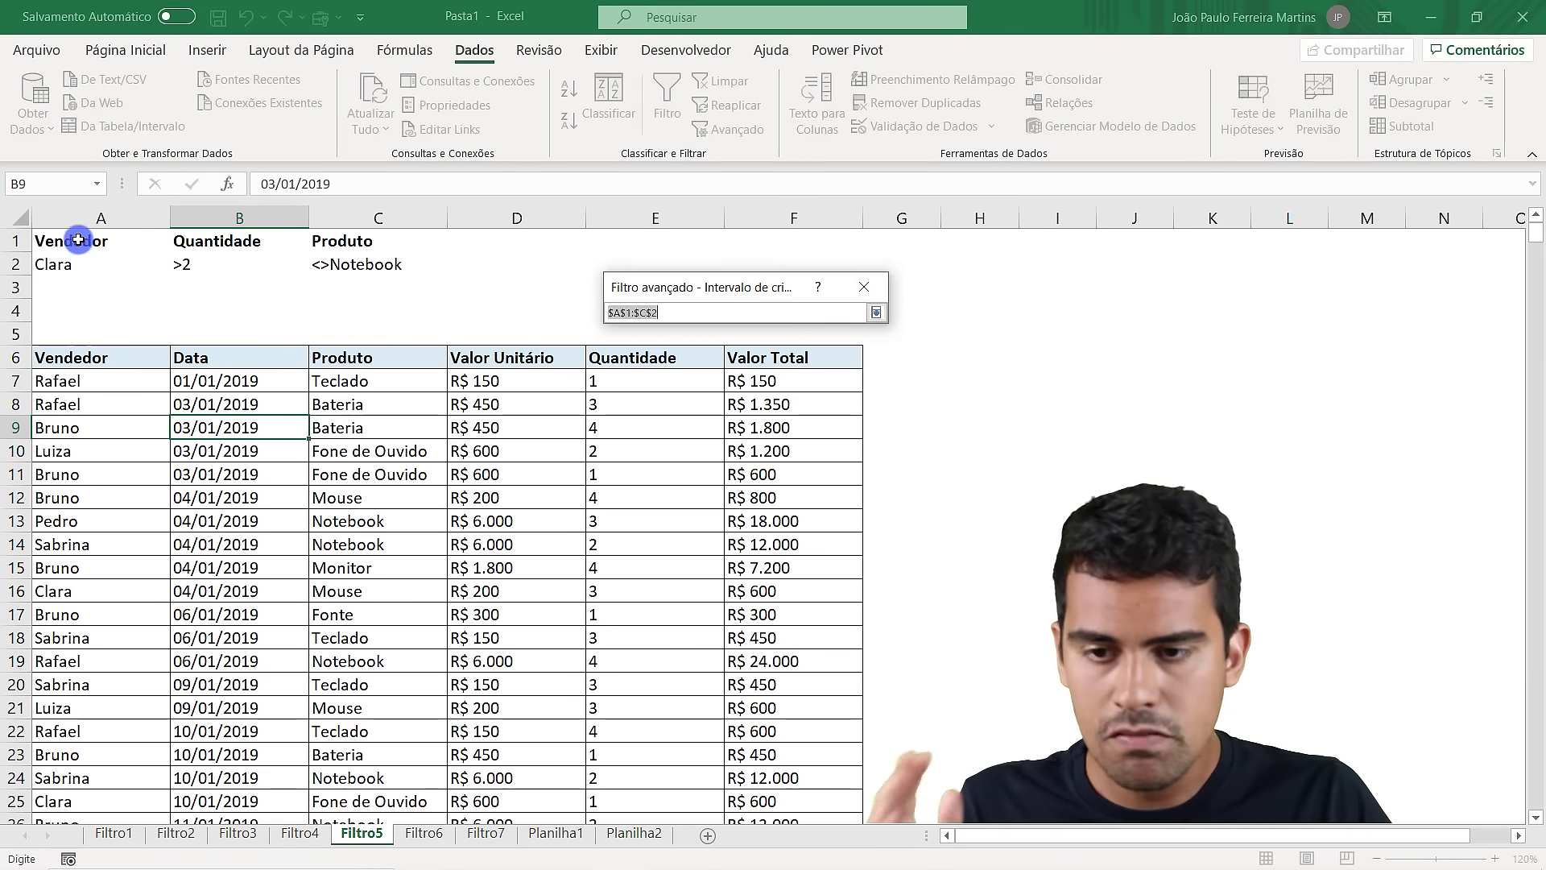
drag(76, 242, 359, 259)
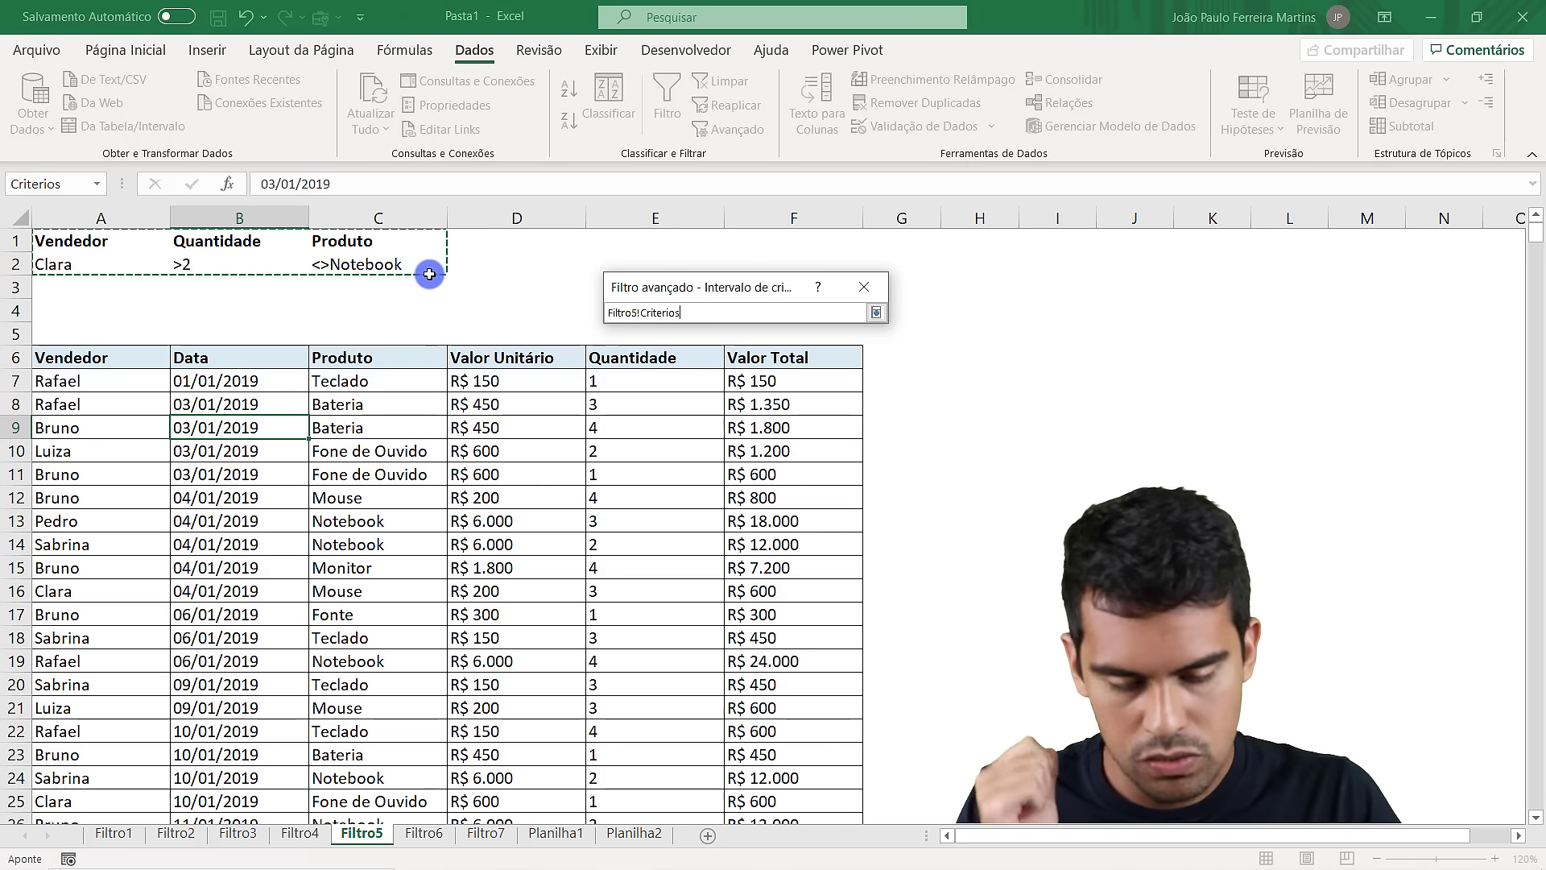
drag(429, 273, 427, 273)
click(735, 494)
click(420, 489)
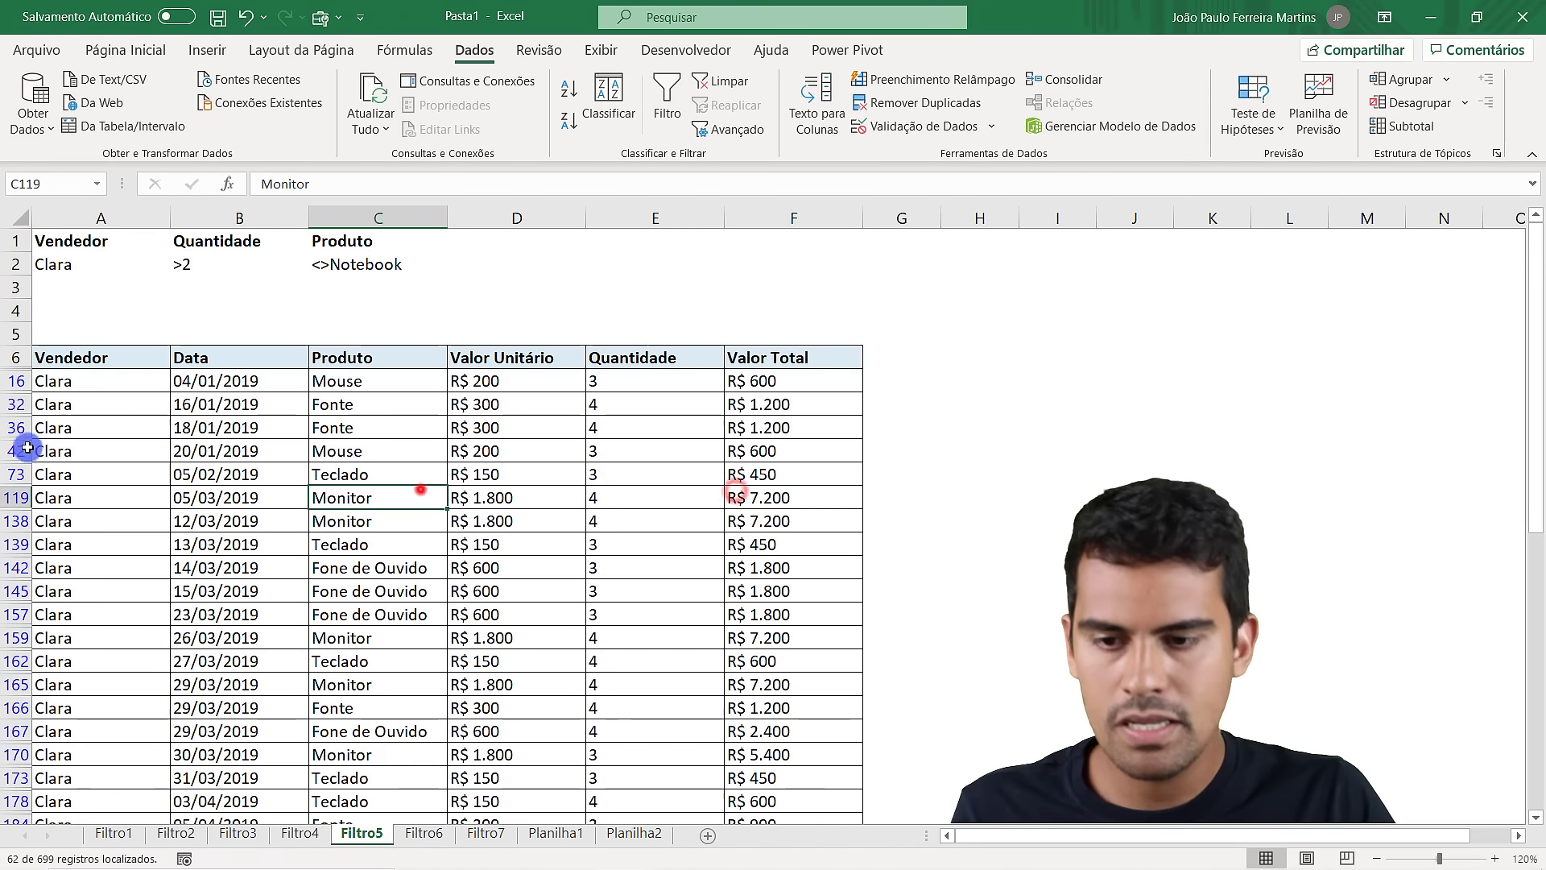
Examine the Vendedor, Produto and Quantidade columns of the filtered Filtro5 rows to check them against the criteria
drag(52, 387, 86, 685)
click(438, 478)
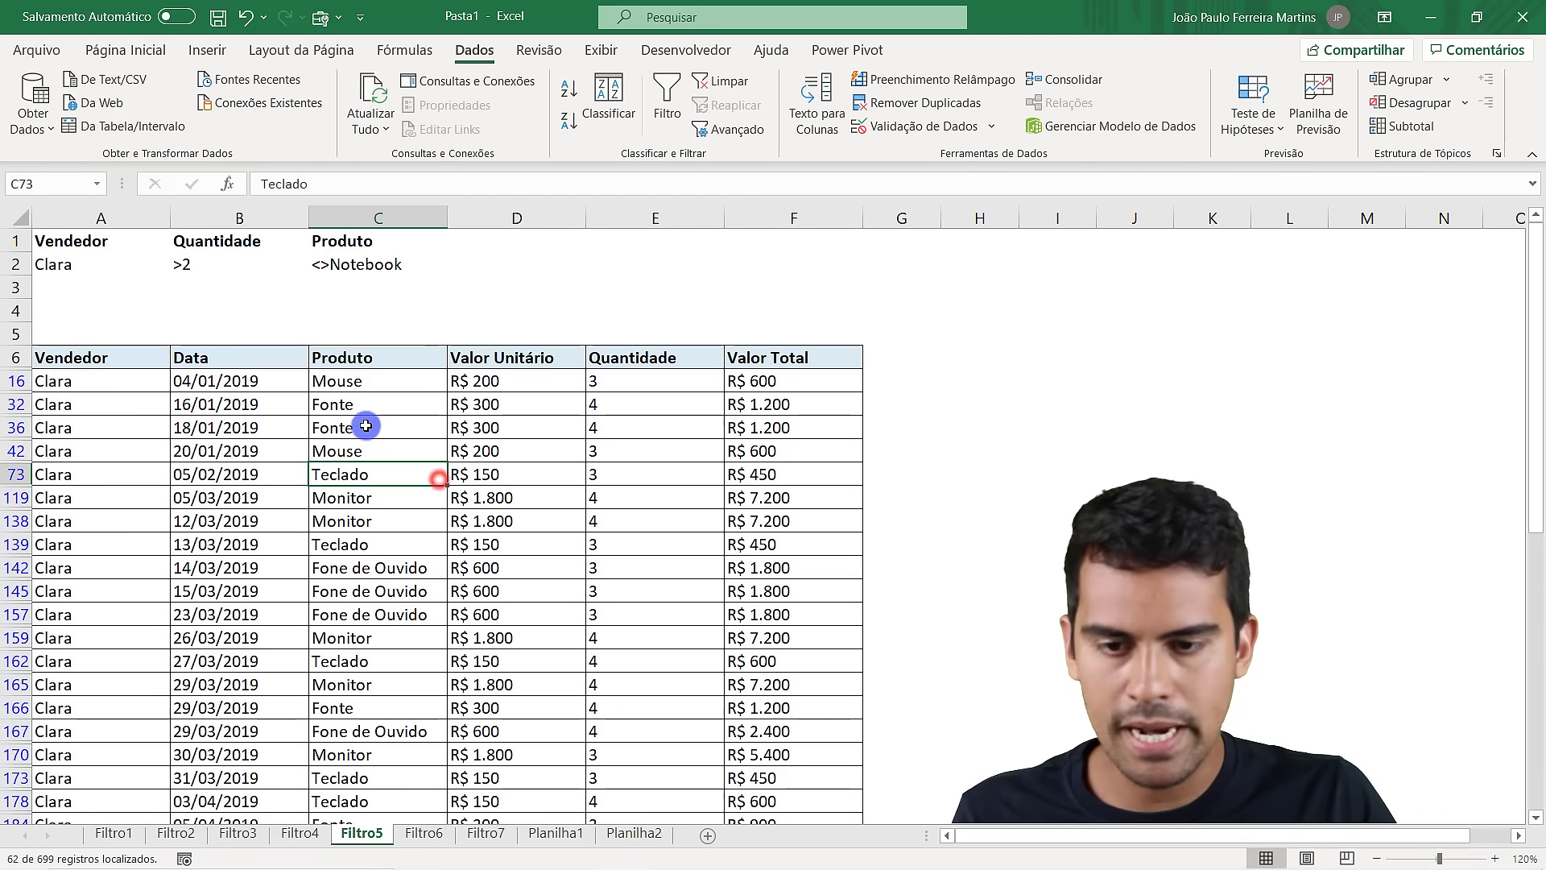
scroll(366, 426, down, 5)
scroll(369, 439, up, 5)
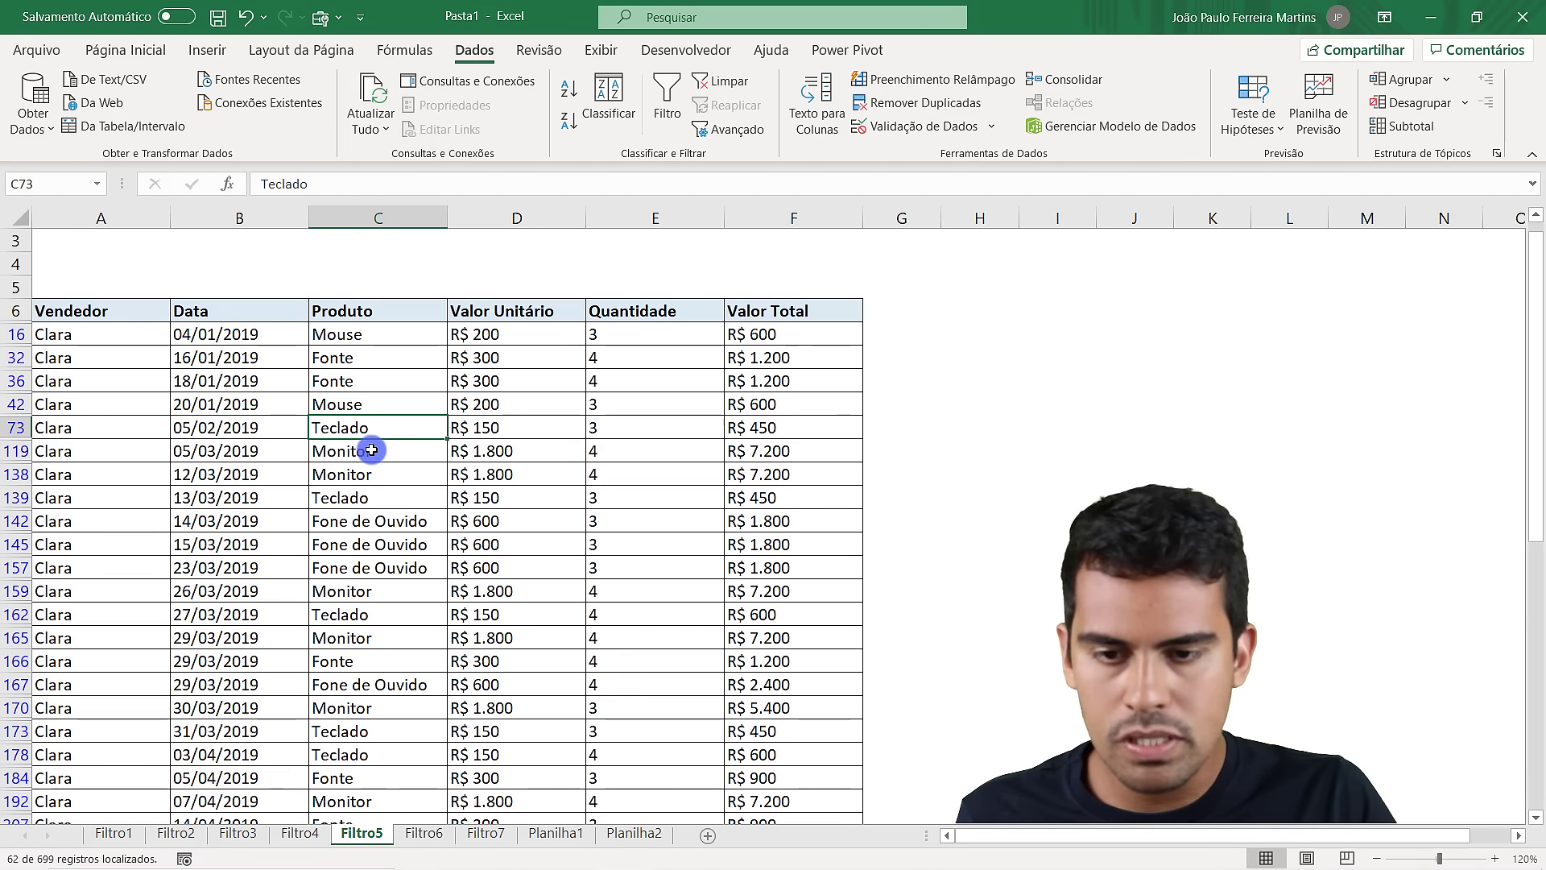
scroll(372, 451, up, 1)
click(369, 386)
click(368, 404)
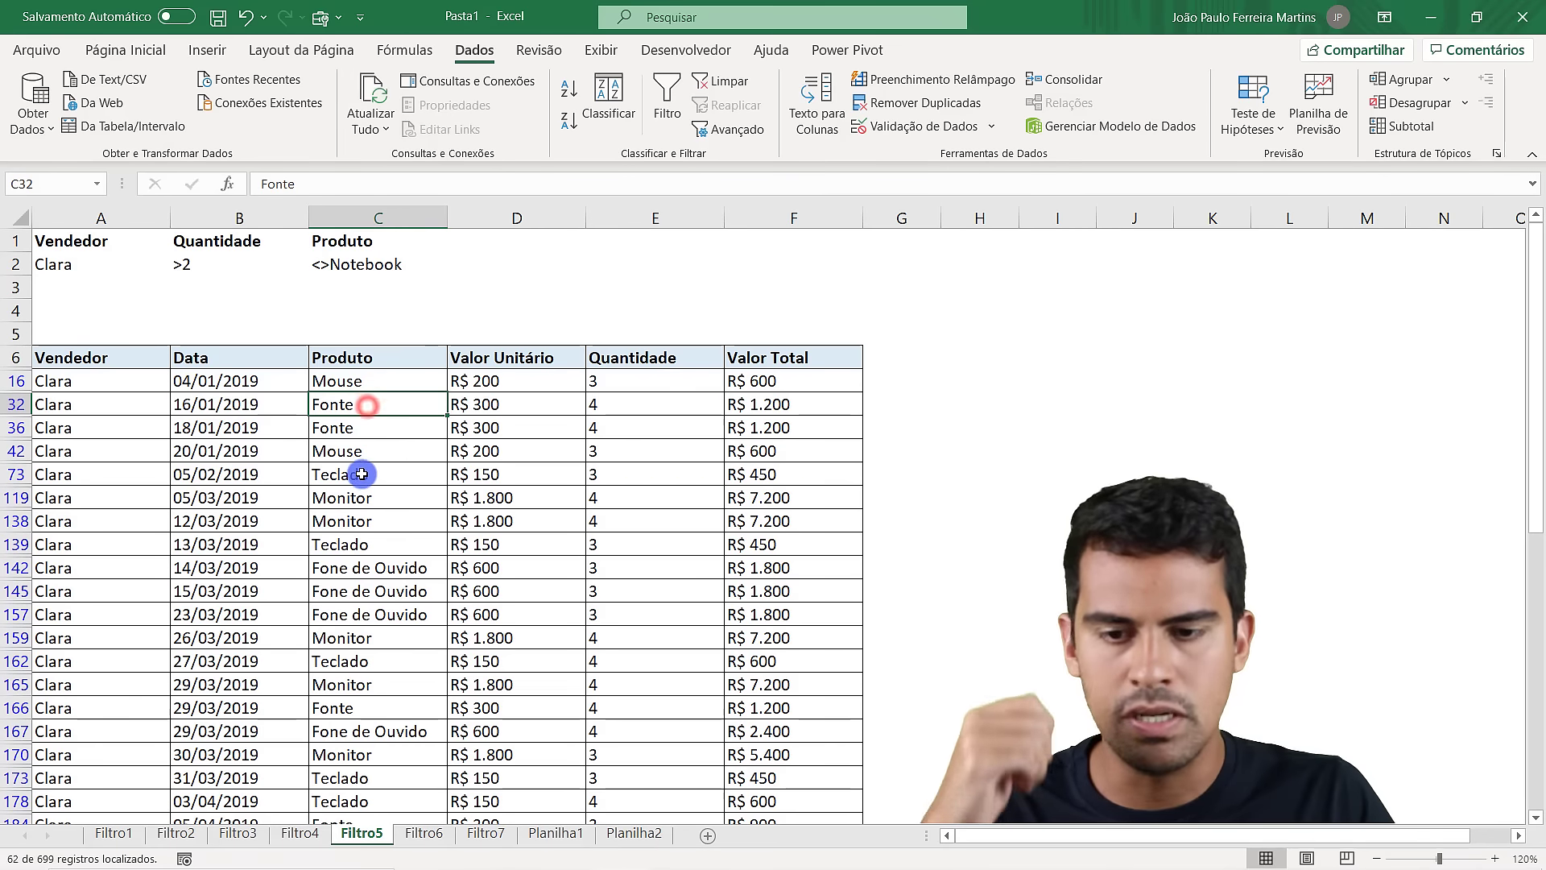
click(361, 474)
click(390, 615)
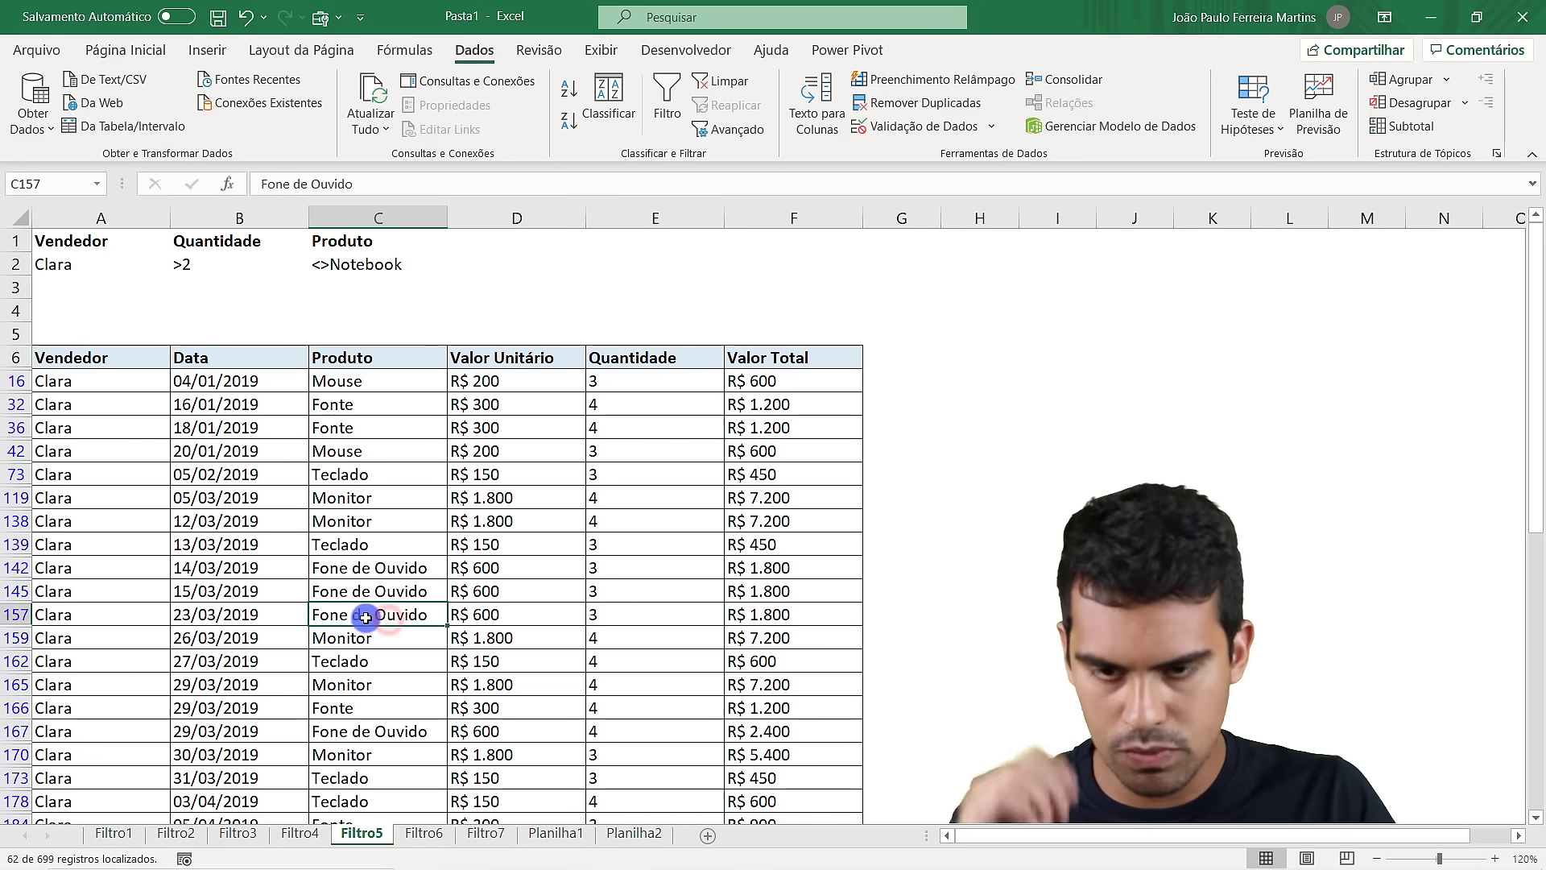
drag(600, 381, 615, 636)
scroll(617, 620, down, 3)
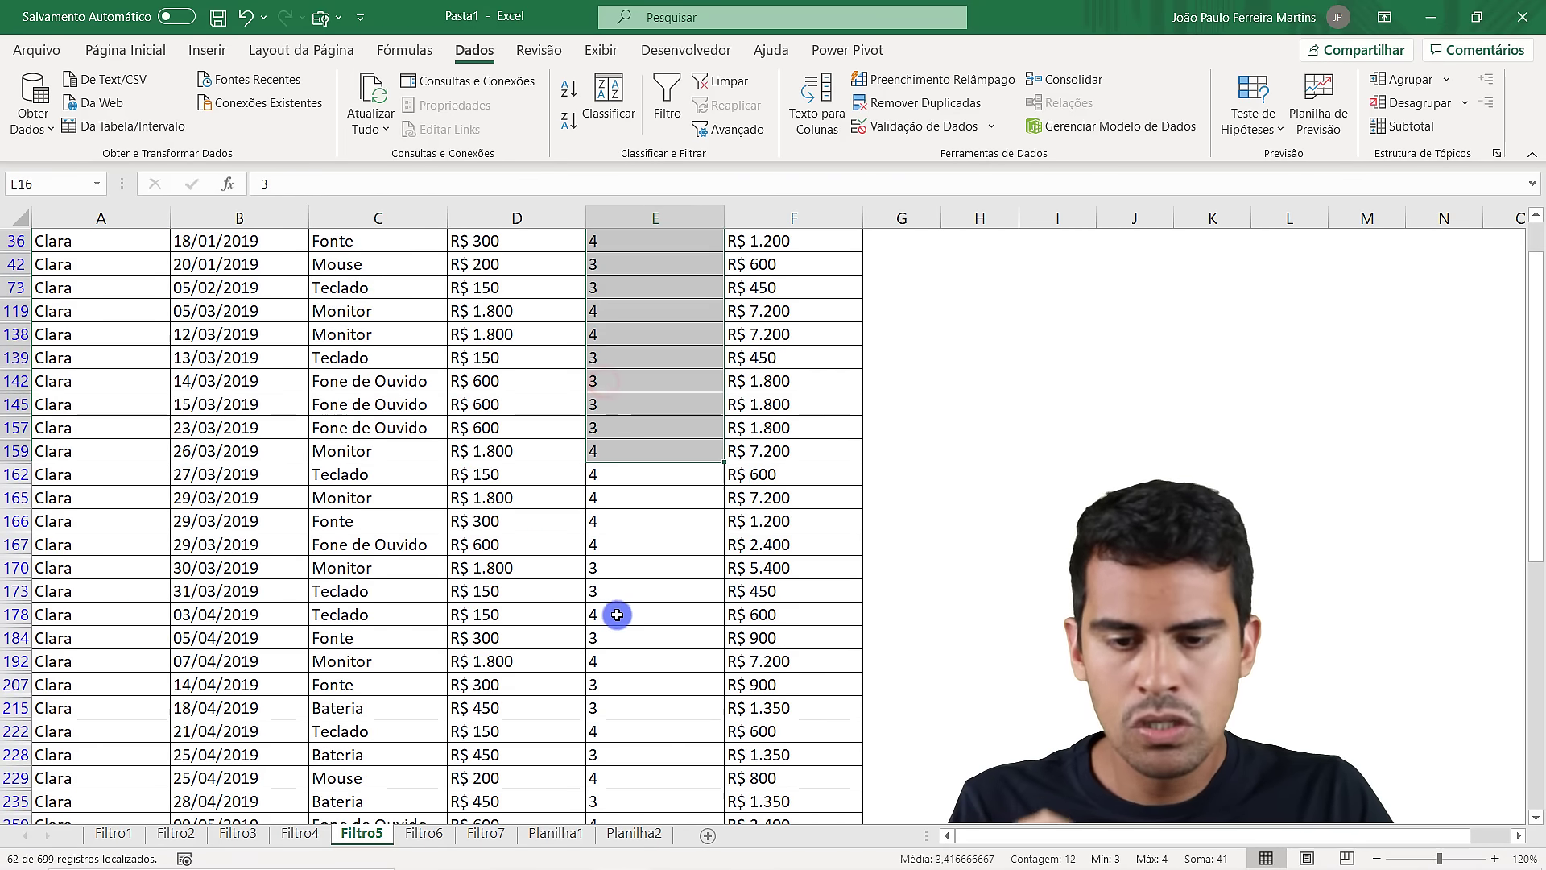
scroll(616, 615, down, 3)
scroll(632, 604, up, 5)
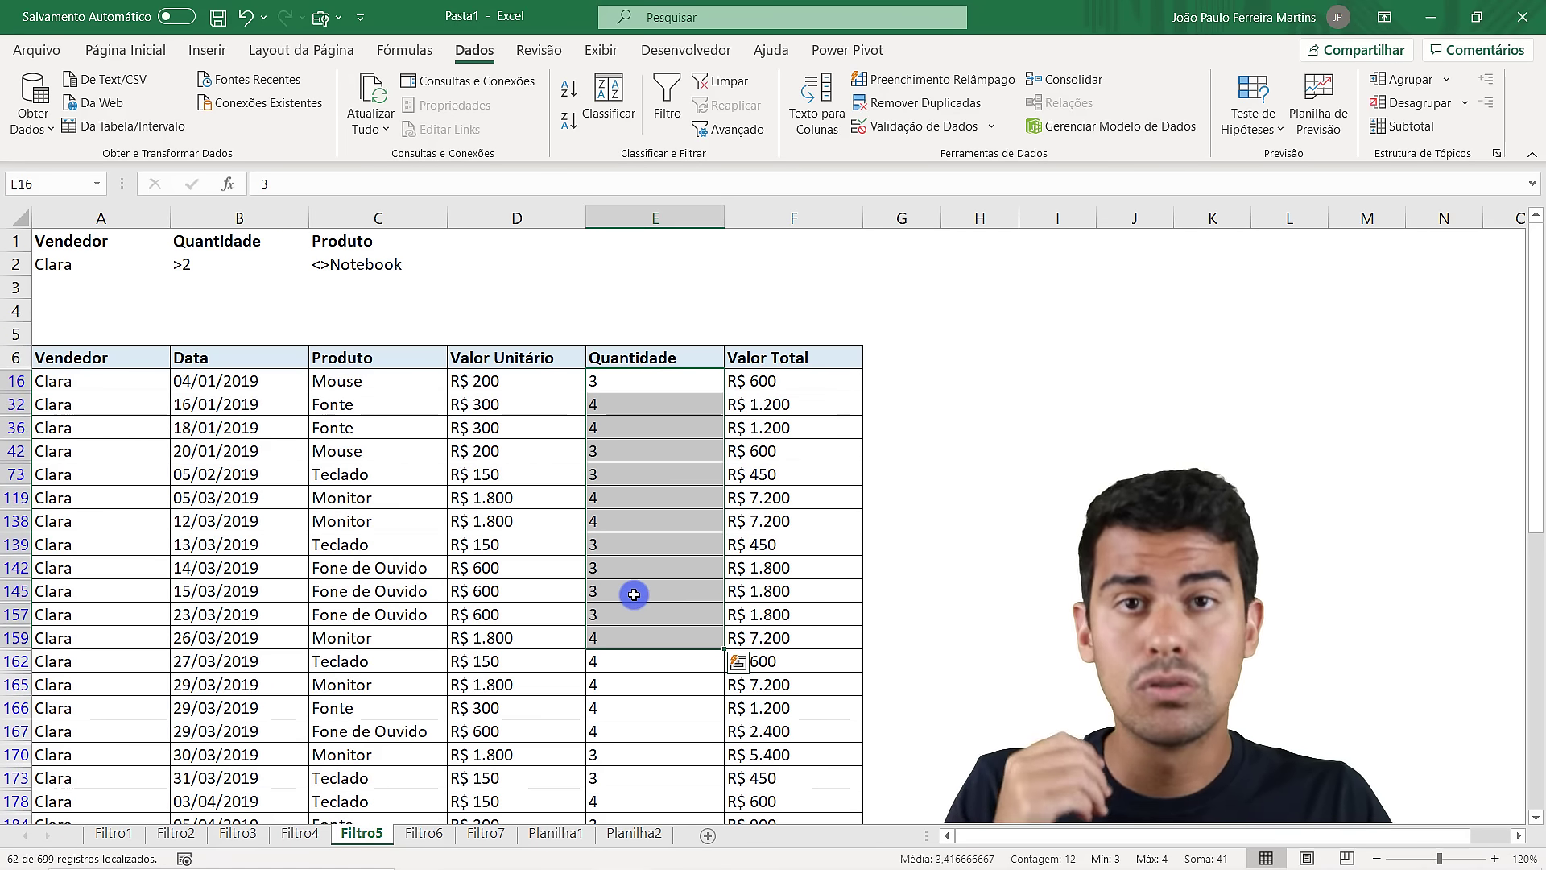
click(625, 551)
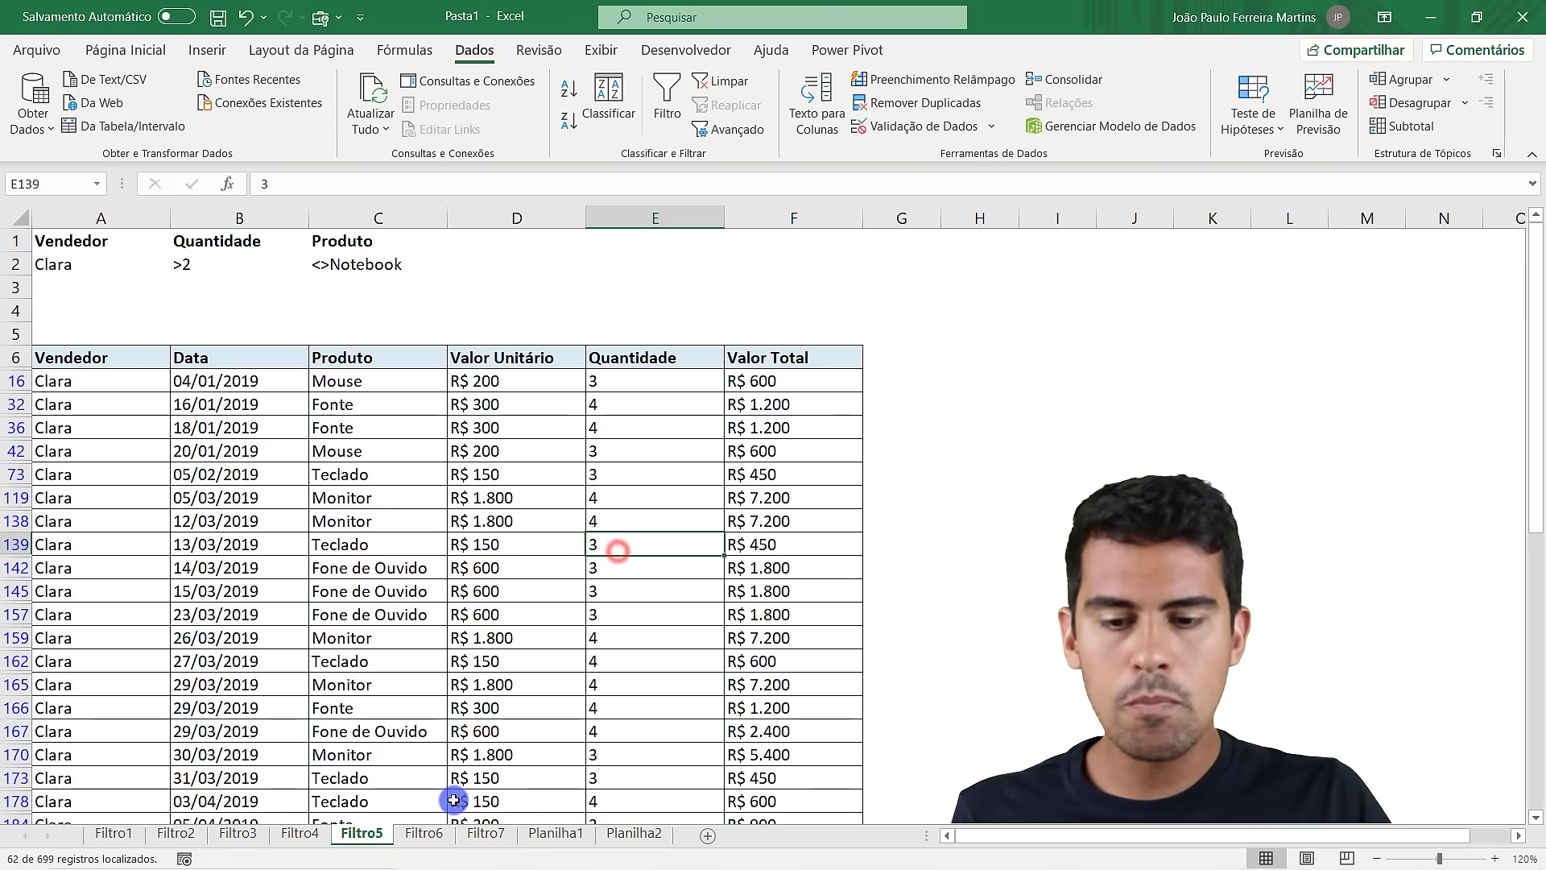
Open the Filtro6 sheet and examine its seller and Valor Total >=3000 and <=12000 criteria alongside the Valor Total column
click(425, 833)
click(318, 501)
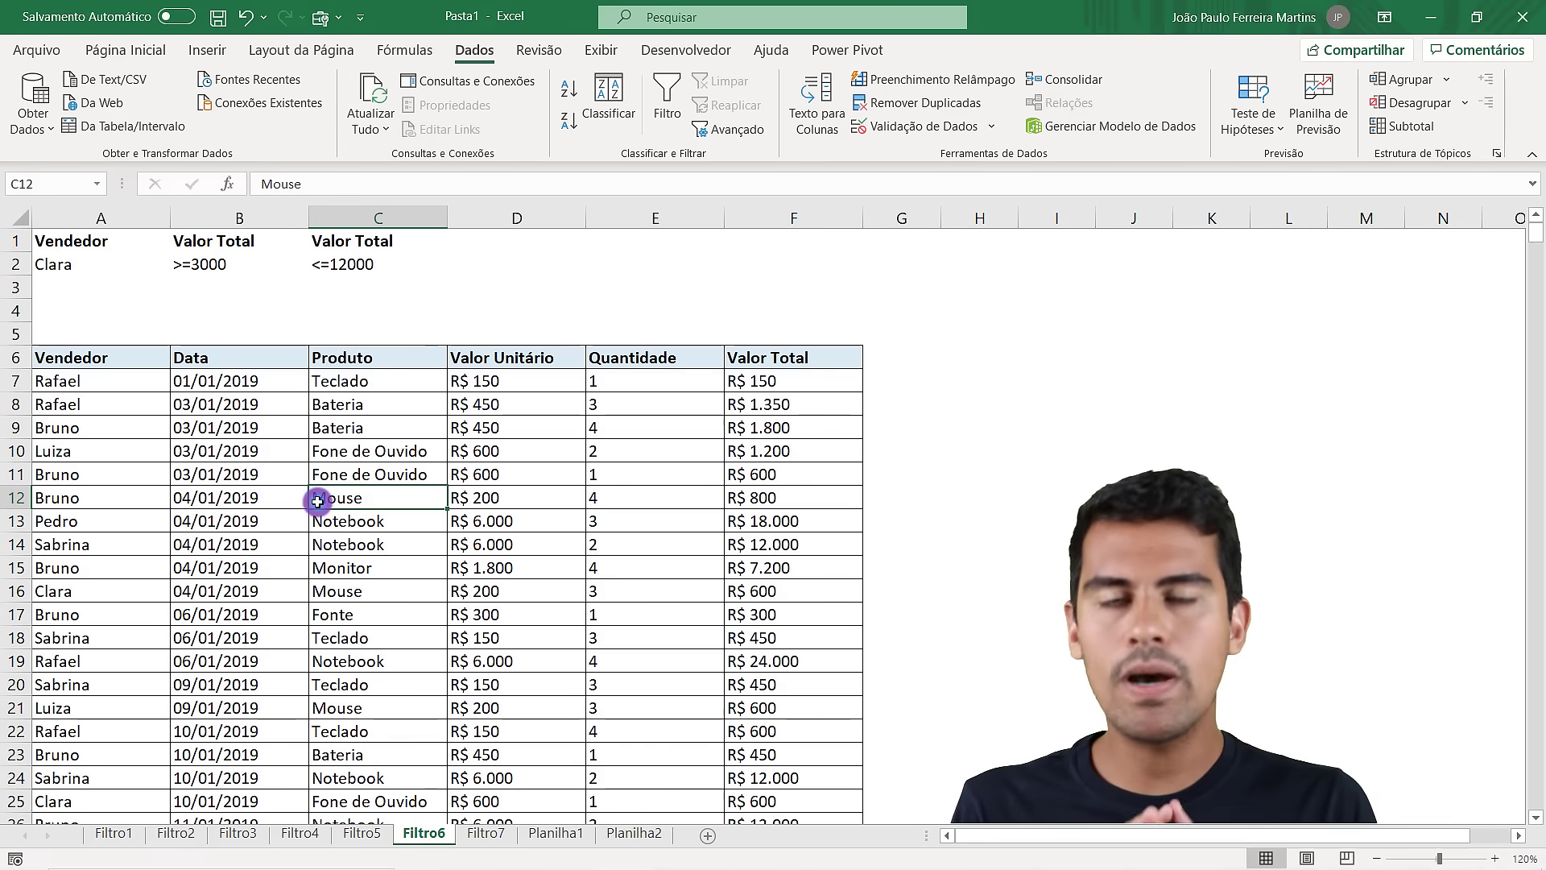
click(84, 274)
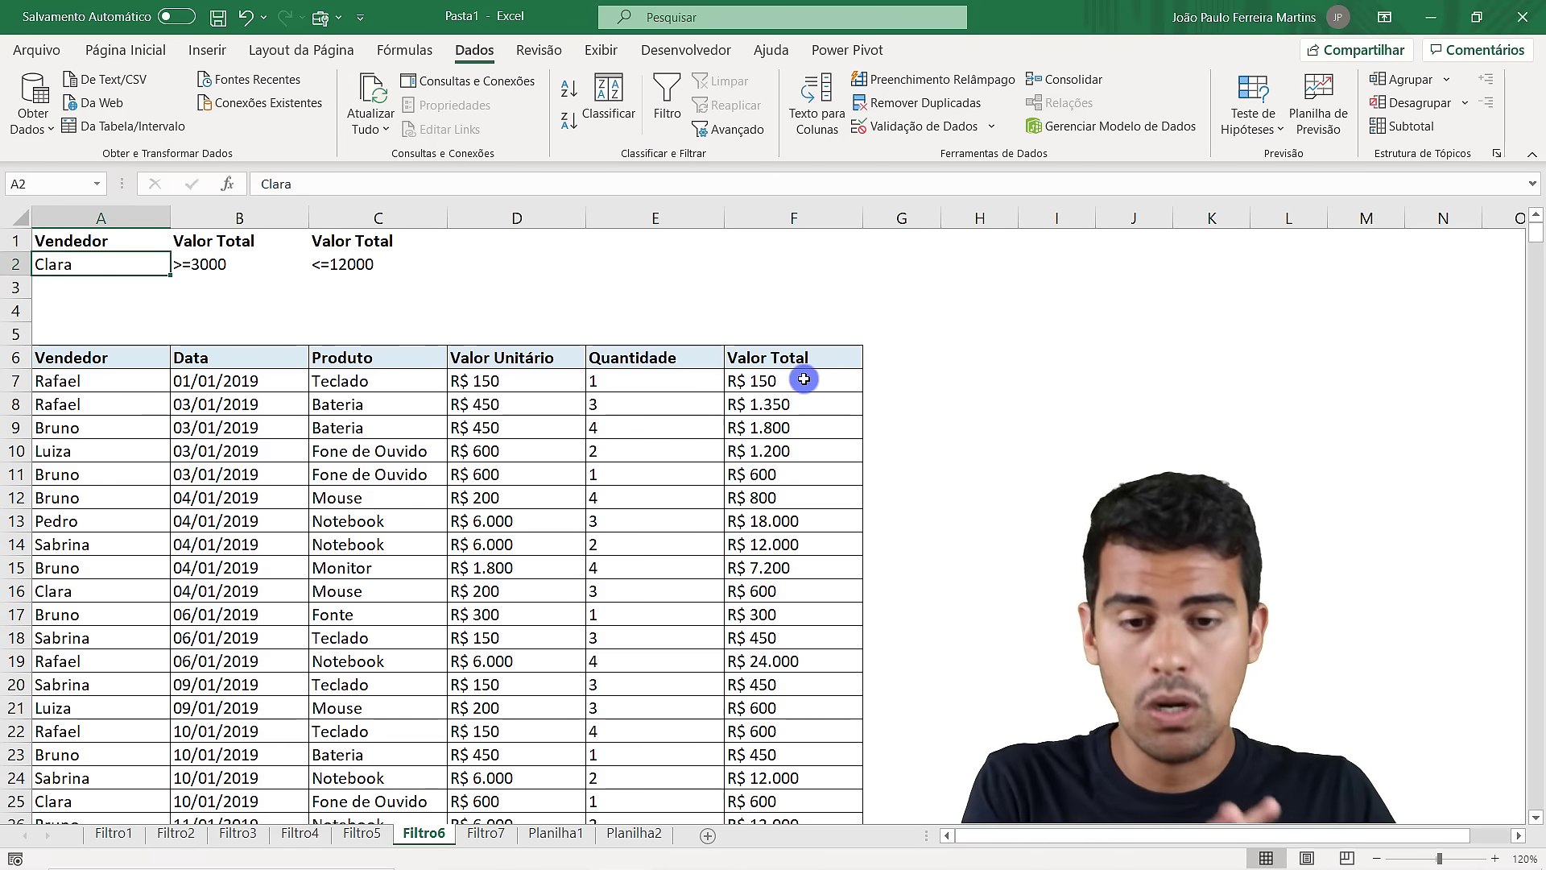
drag(803, 380, 802, 564)
click(801, 455)
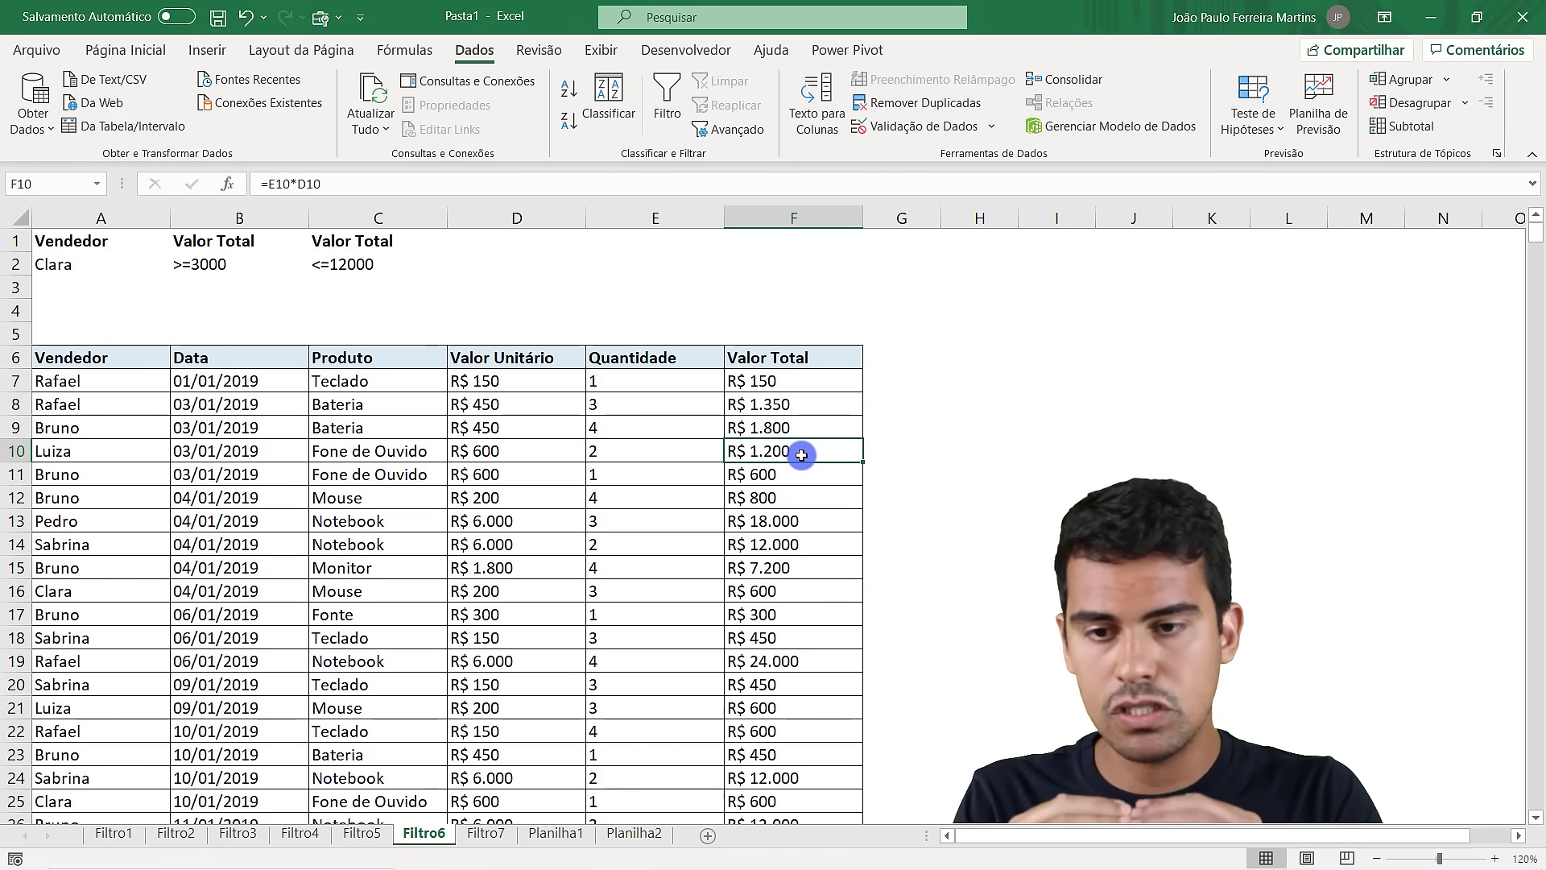
click(219, 260)
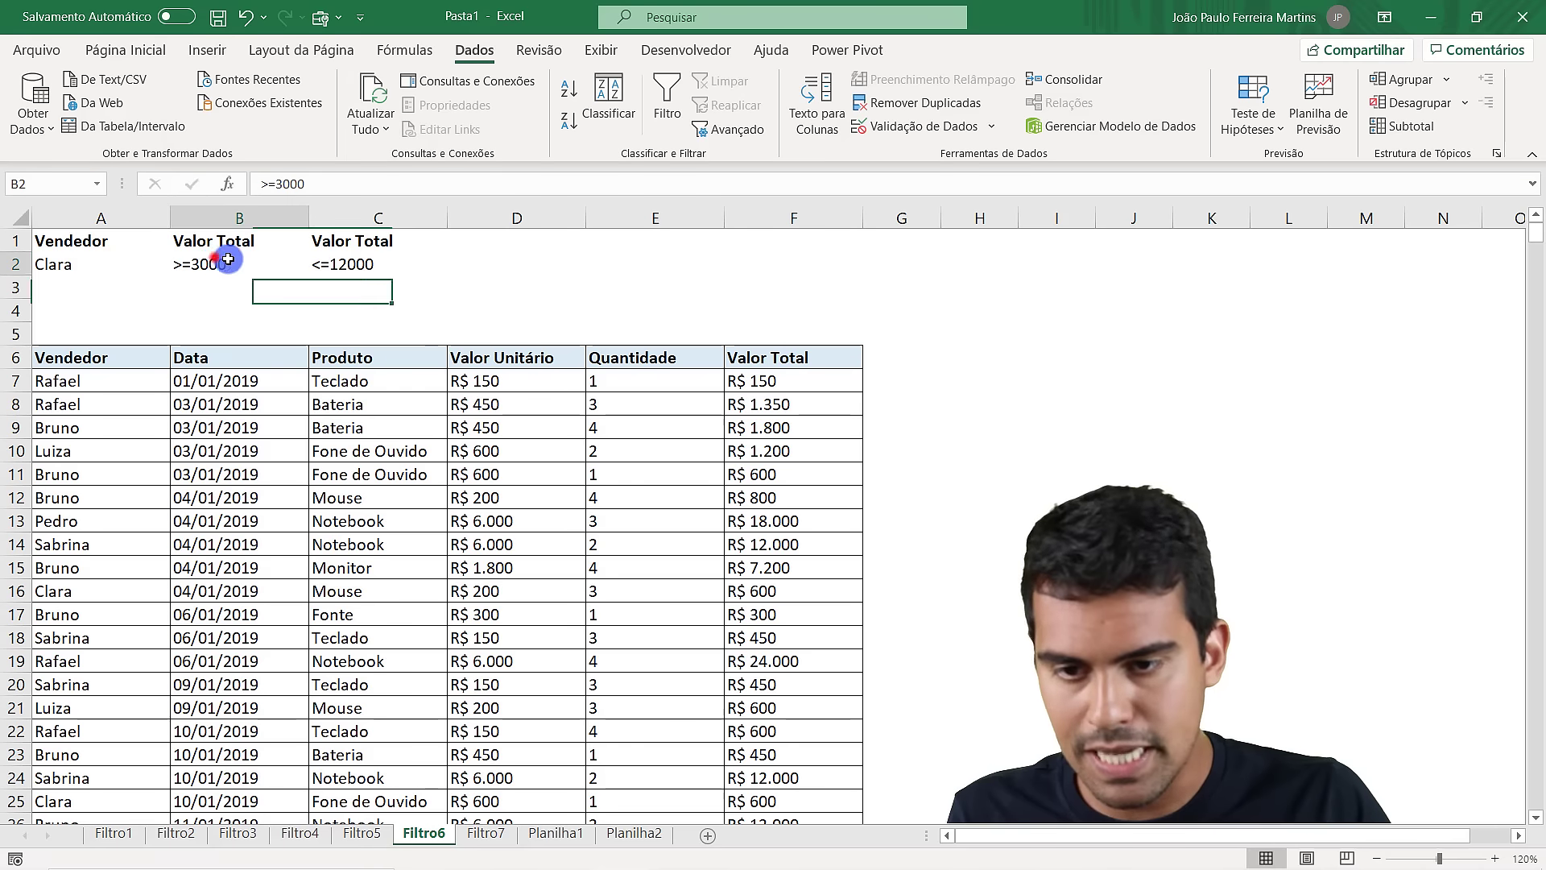
click(379, 264)
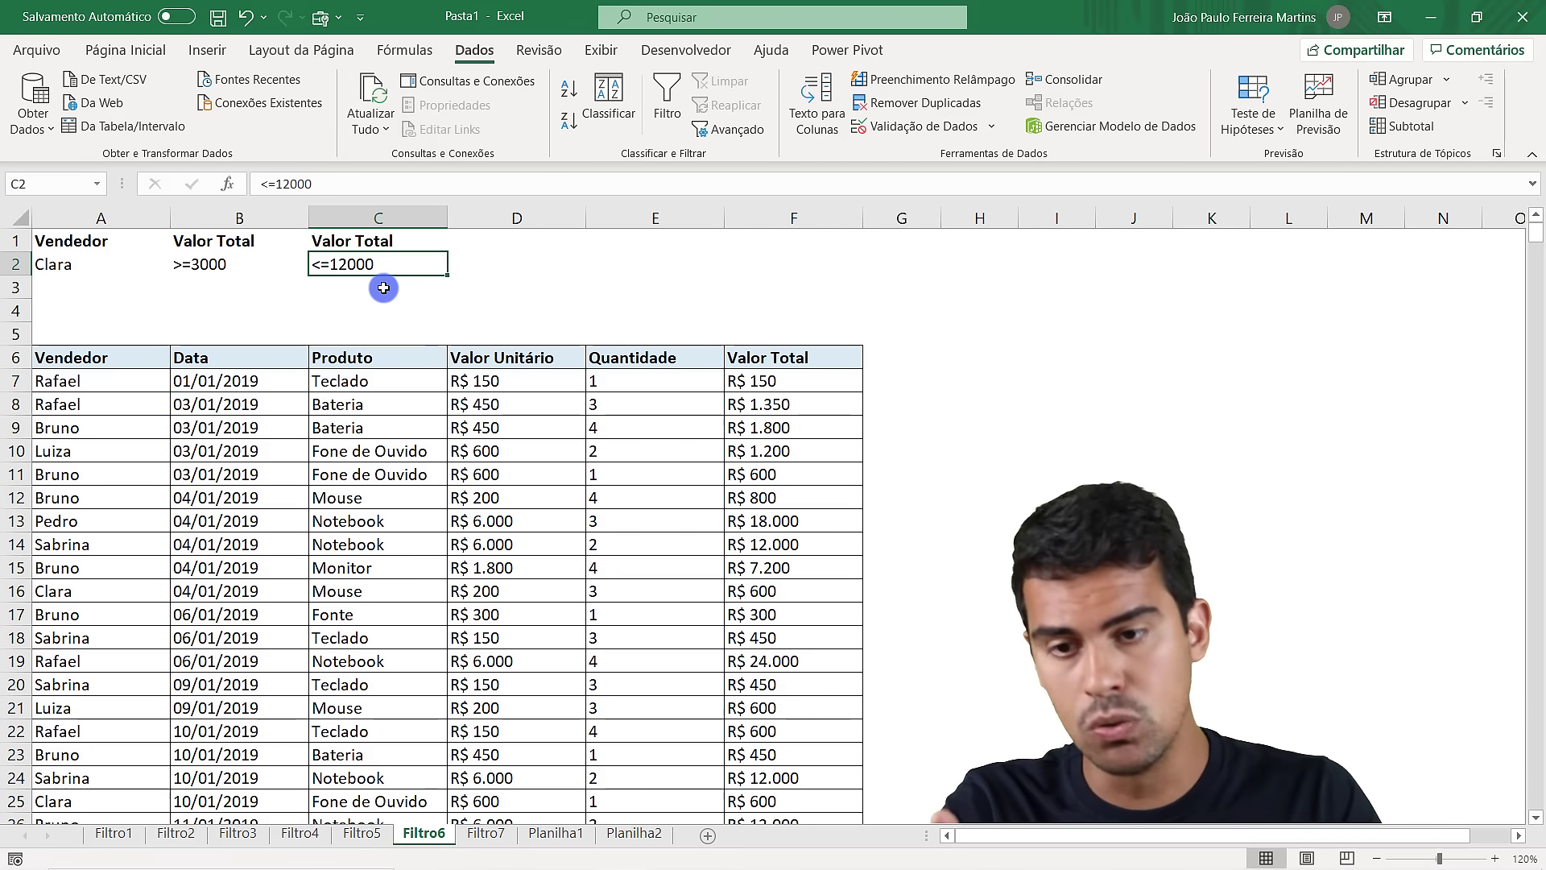
click(182, 263)
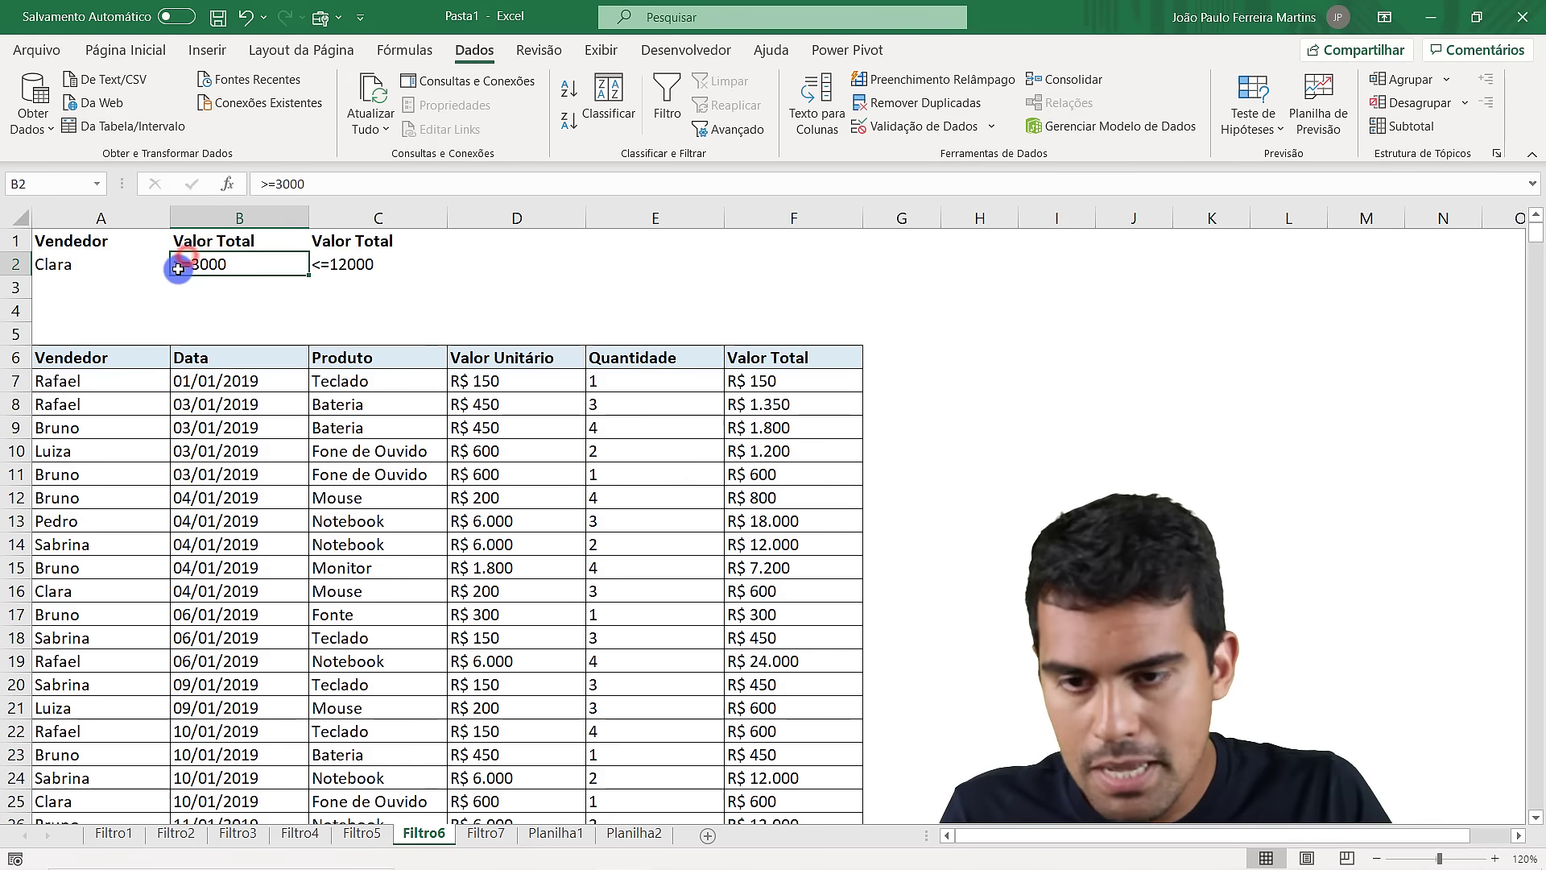
click(323, 265)
click(180, 263)
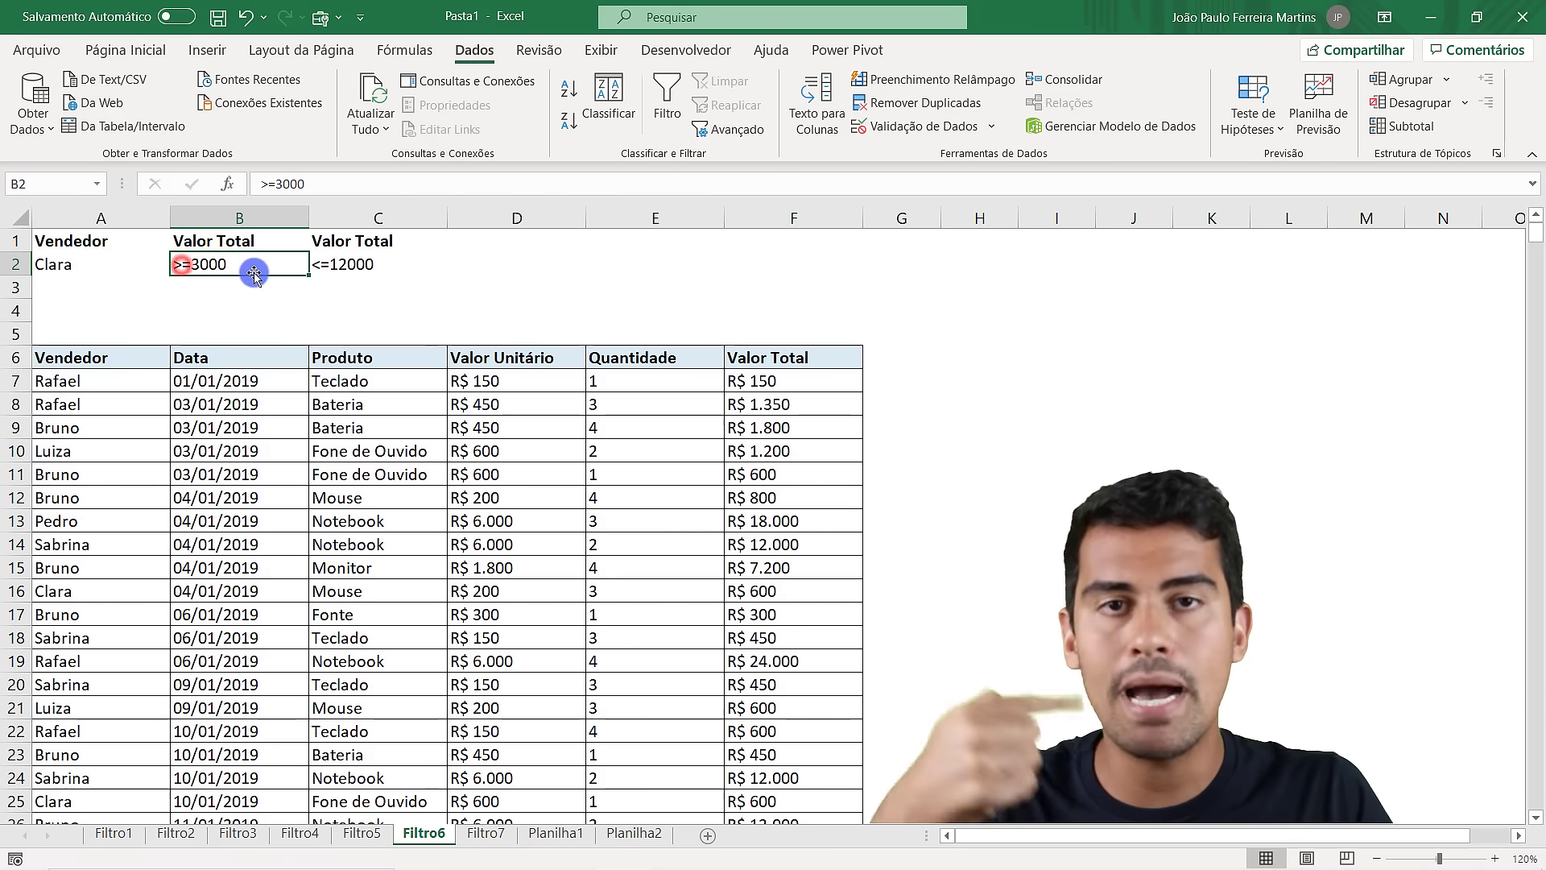
click(324, 266)
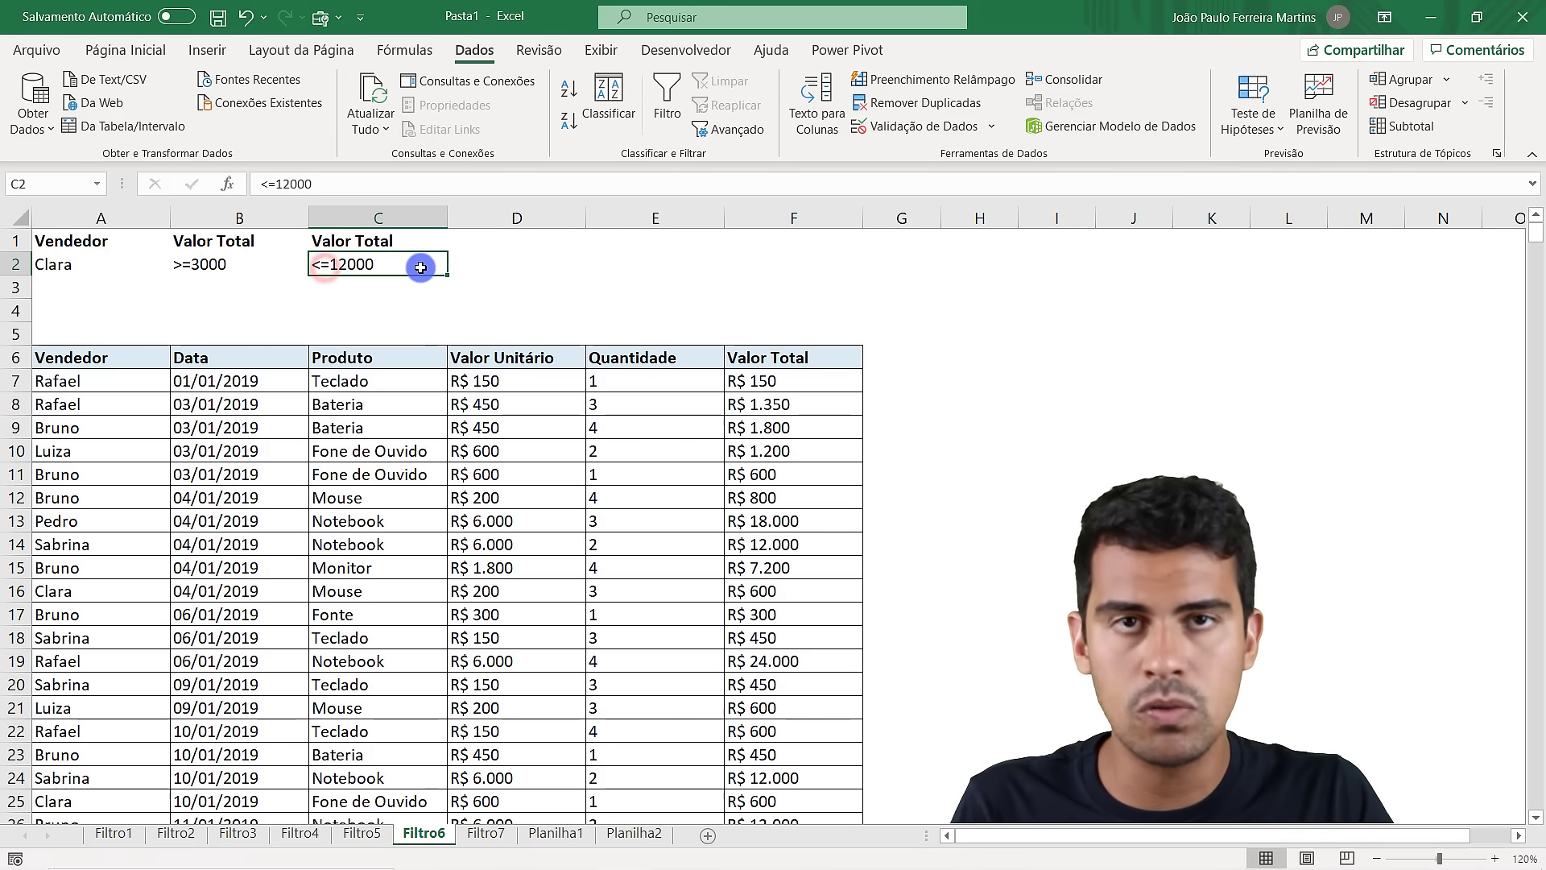
Apply an in-place Advanced Filter to the Filtro6 list A6:F705 with A1:C2 as the criteria range
click(364, 466)
click(729, 134)
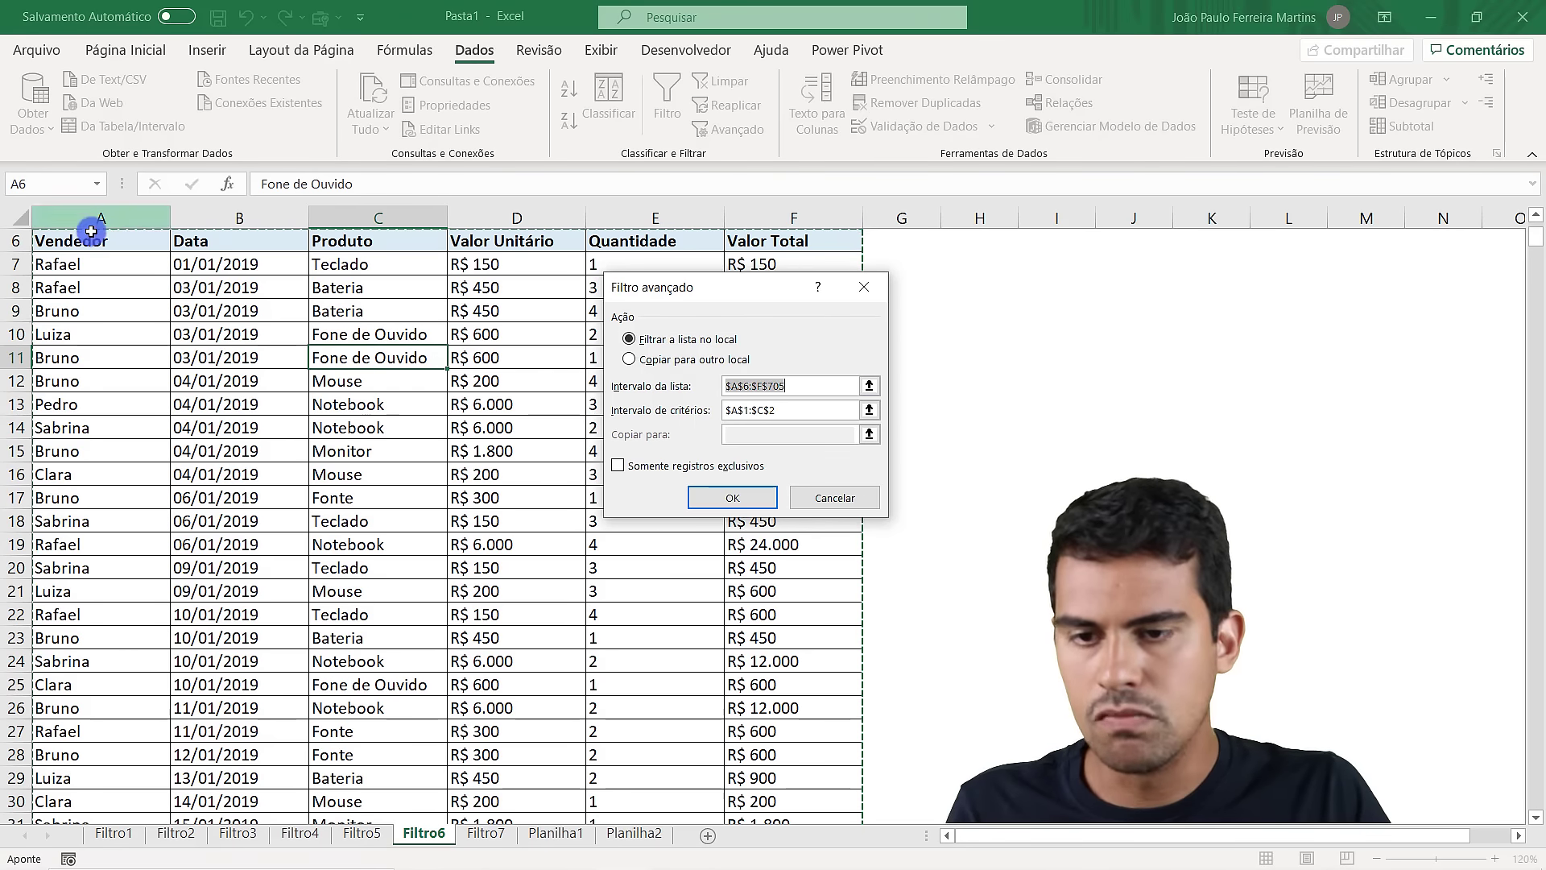
click(868, 413)
drag(72, 242, 373, 260)
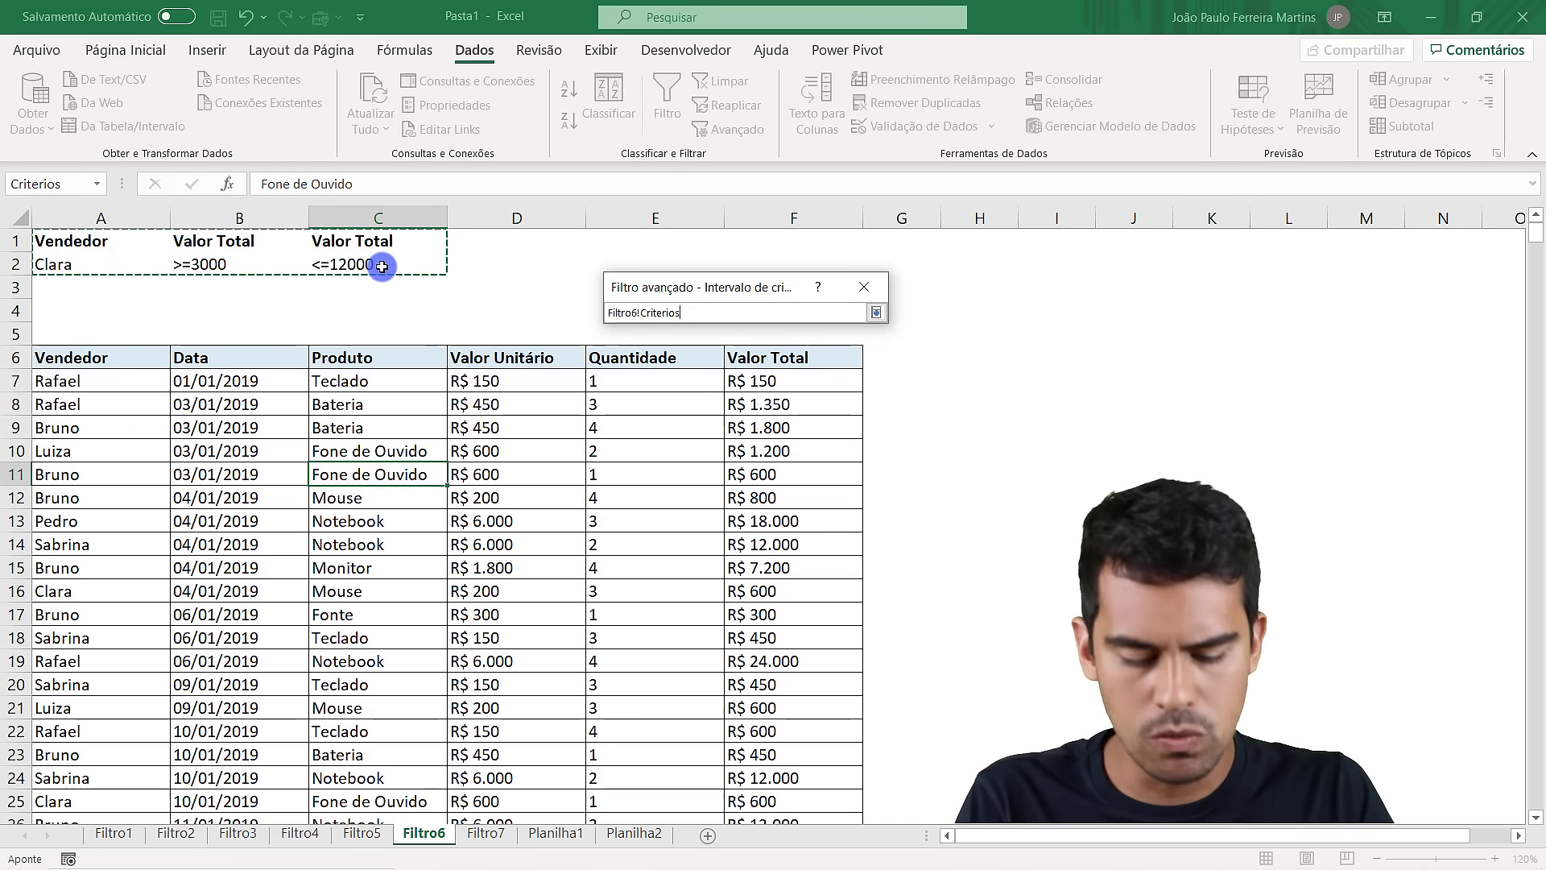
drag(382, 266, 382, 267)
click(741, 491)
click(787, 433)
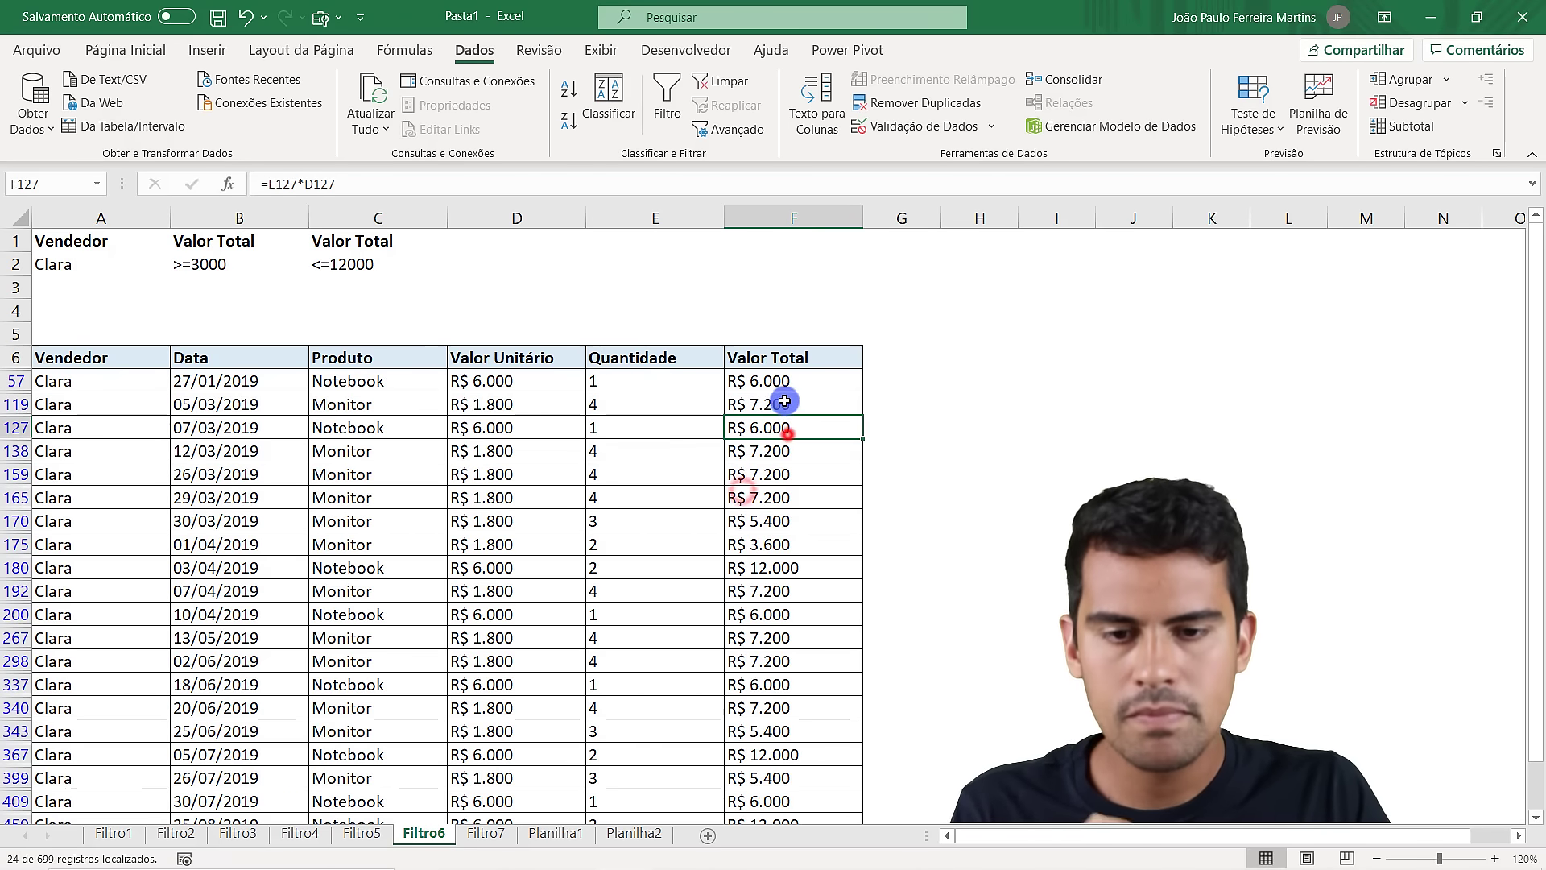
Examine the Vendedor and Valor Total columns of the filtered Filtro6 rows against the seller and value-range criteria
click(133, 394)
key(shift+Down)
key(shift+Down)
key(shift+Down)
key(shift+Down)
key(shift+Down)
key(shift+Down)
key(shift+Down)
key(shift+Down)
key(shift+Down)
key(shift+Down)
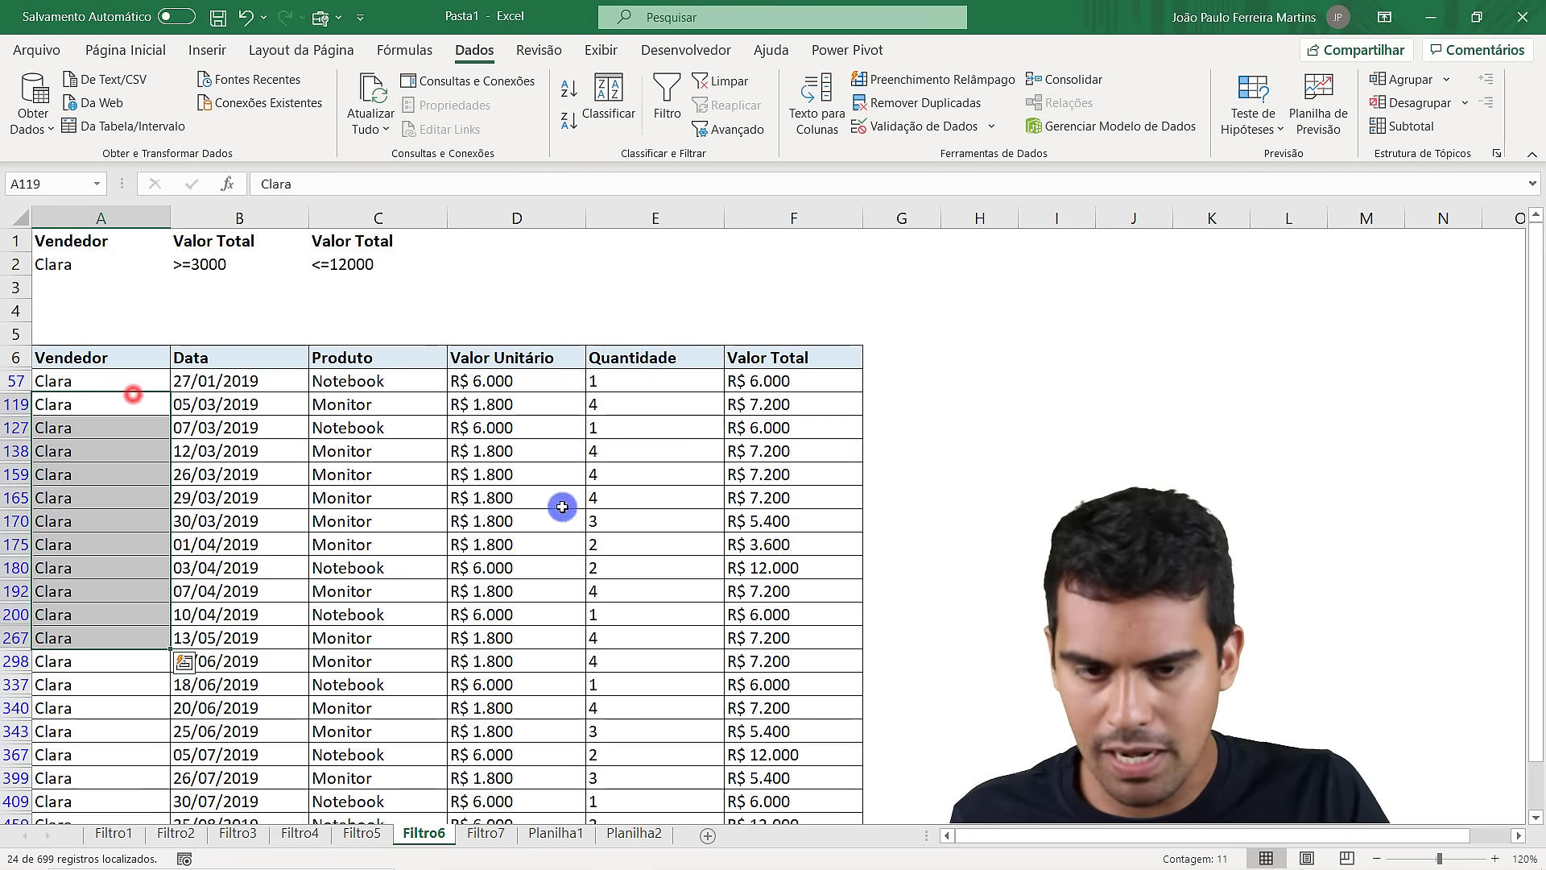
drag(764, 385, 786, 594)
scroll(786, 573, down, 3)
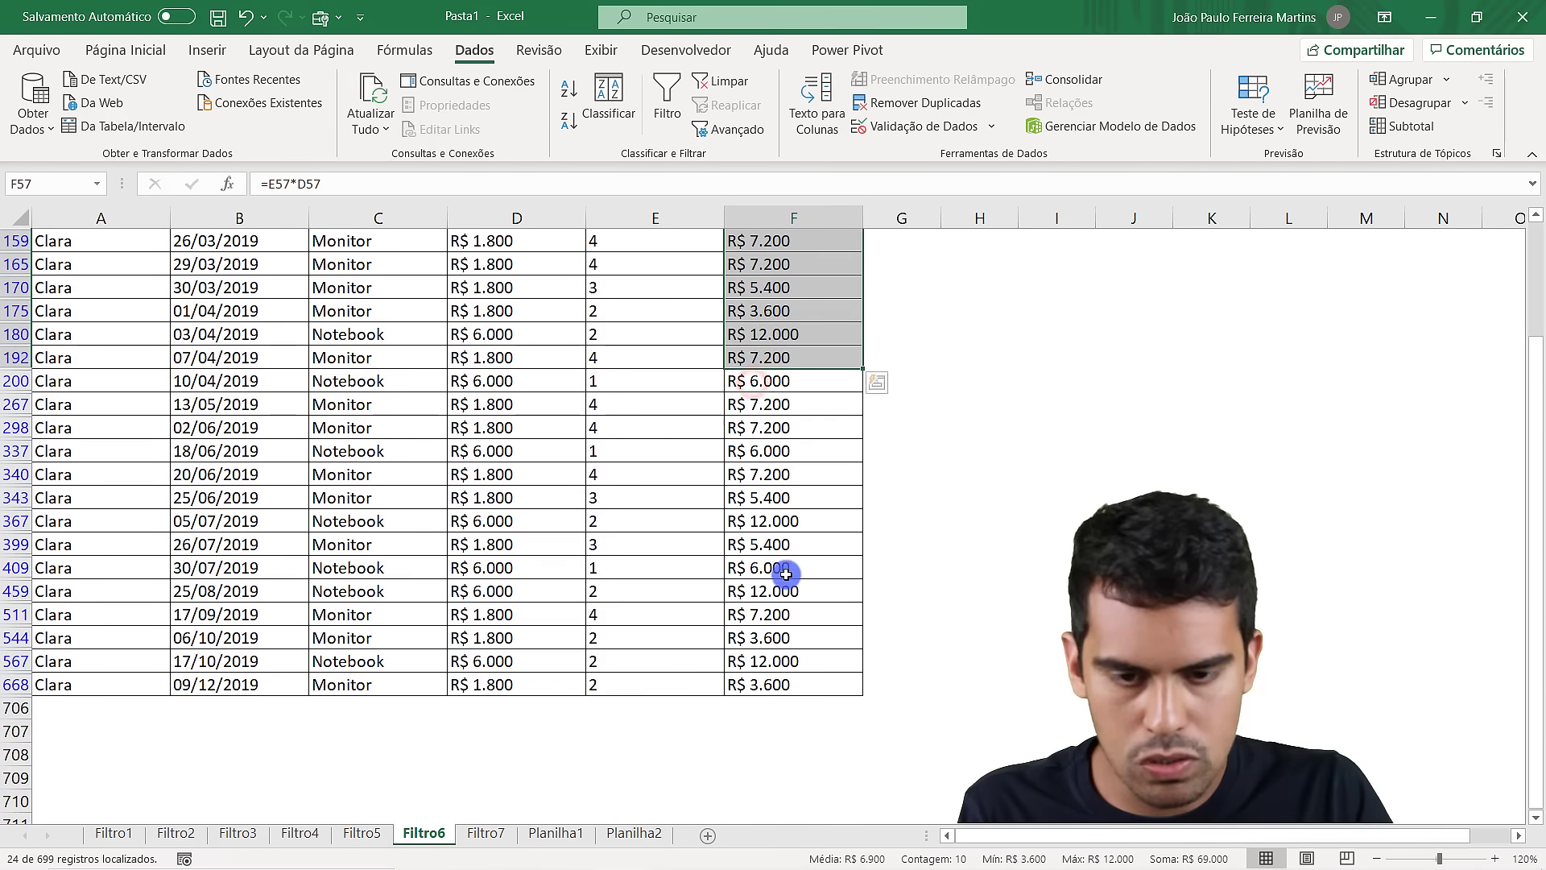
scroll(786, 573, up, 4)
click(769, 419)
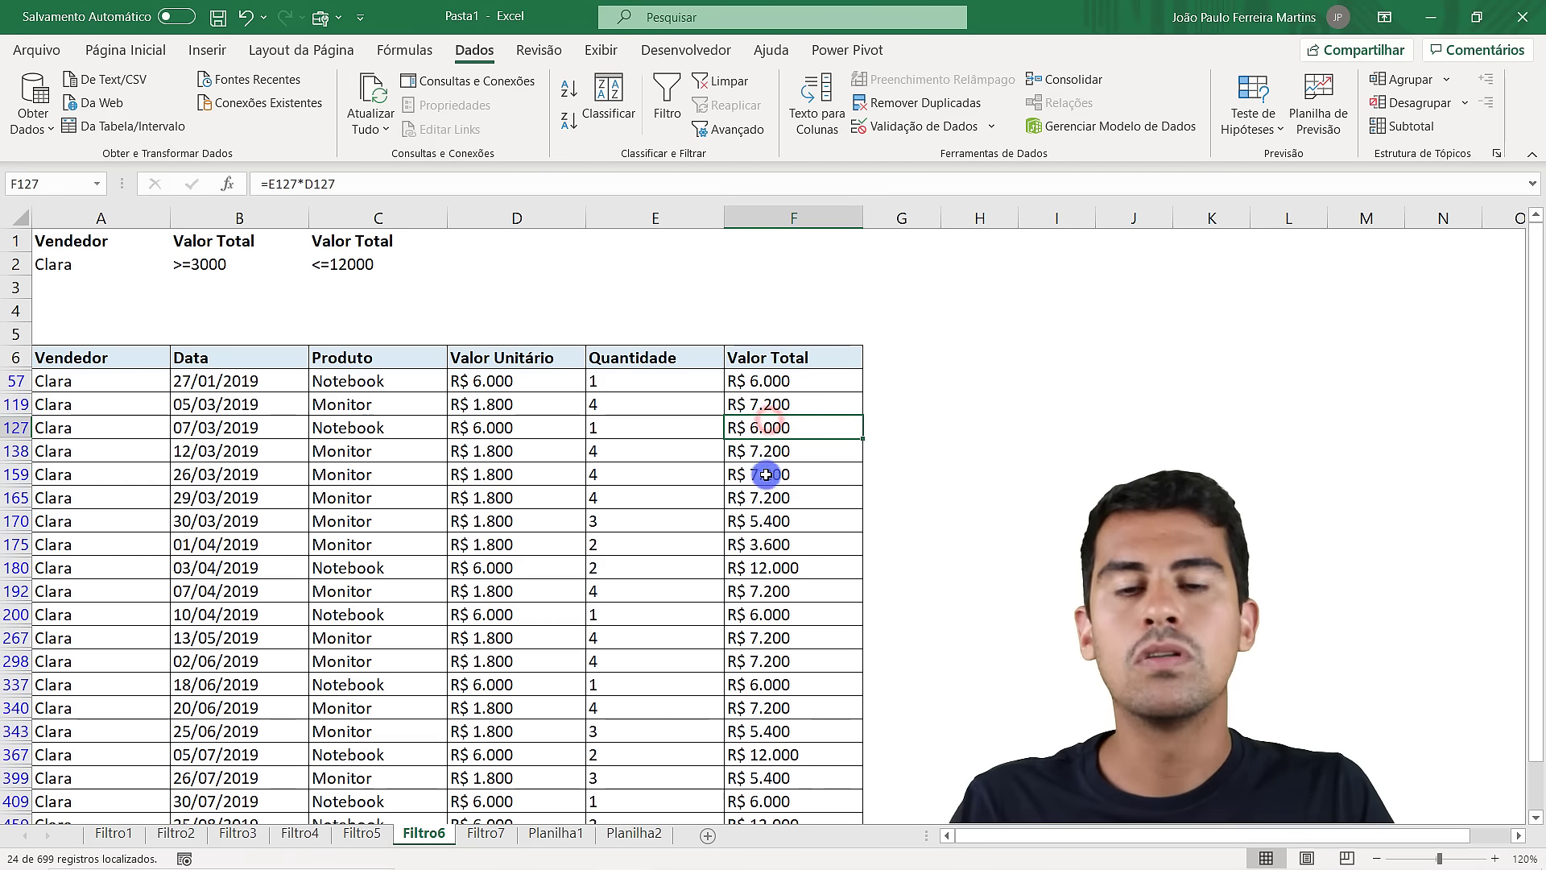
click(246, 268)
click(356, 265)
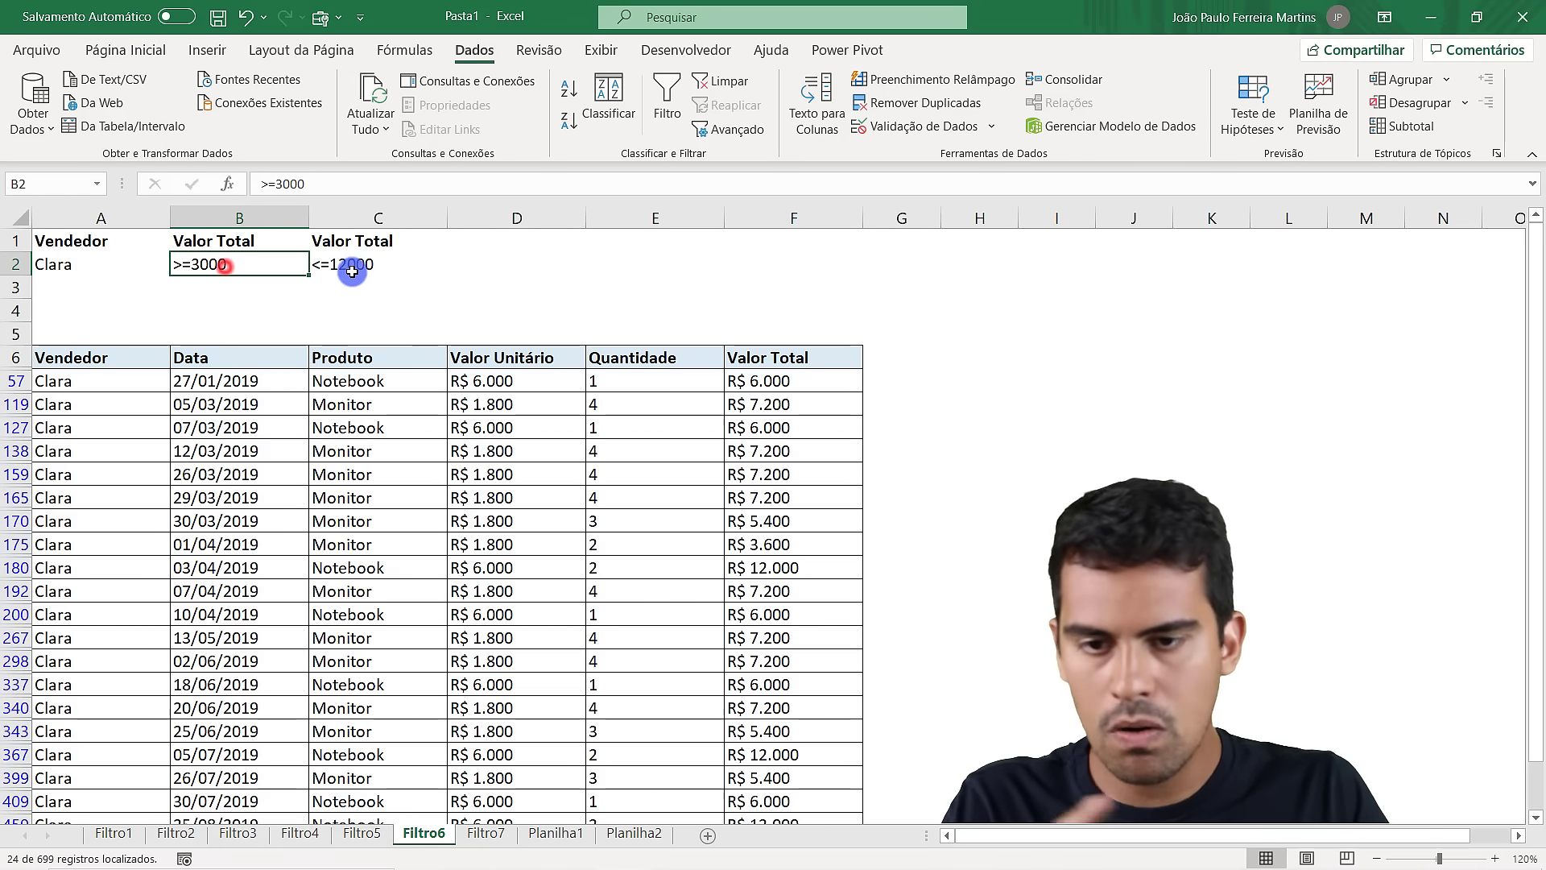
Open the Filtro7 sheet and turn on AutoFilter for its sales table headers
click(501, 836)
click(322, 515)
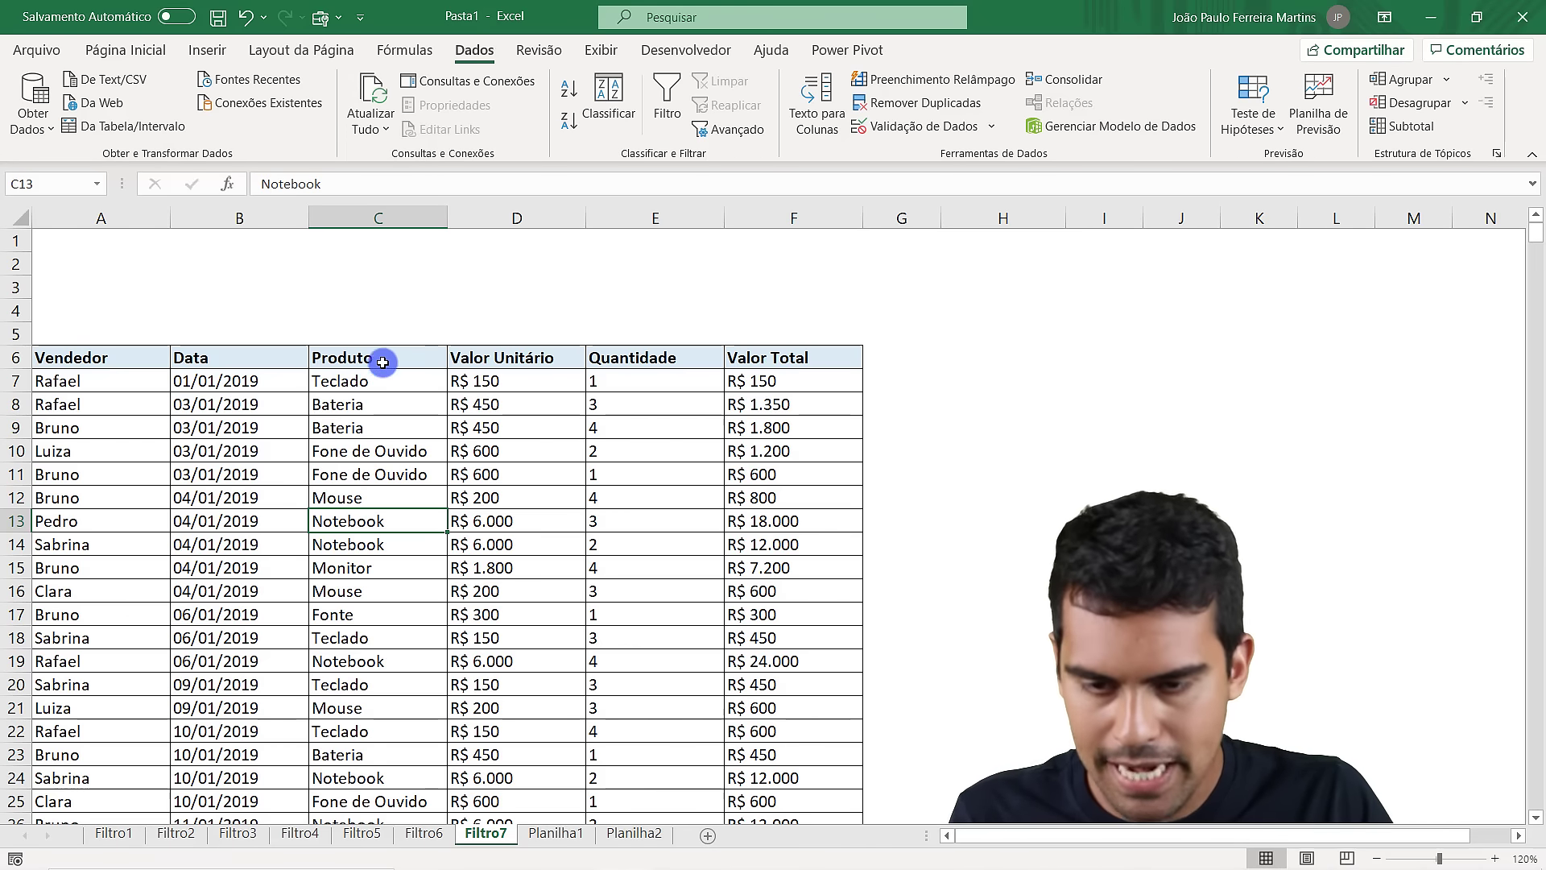
key(ctrl+shift+l)
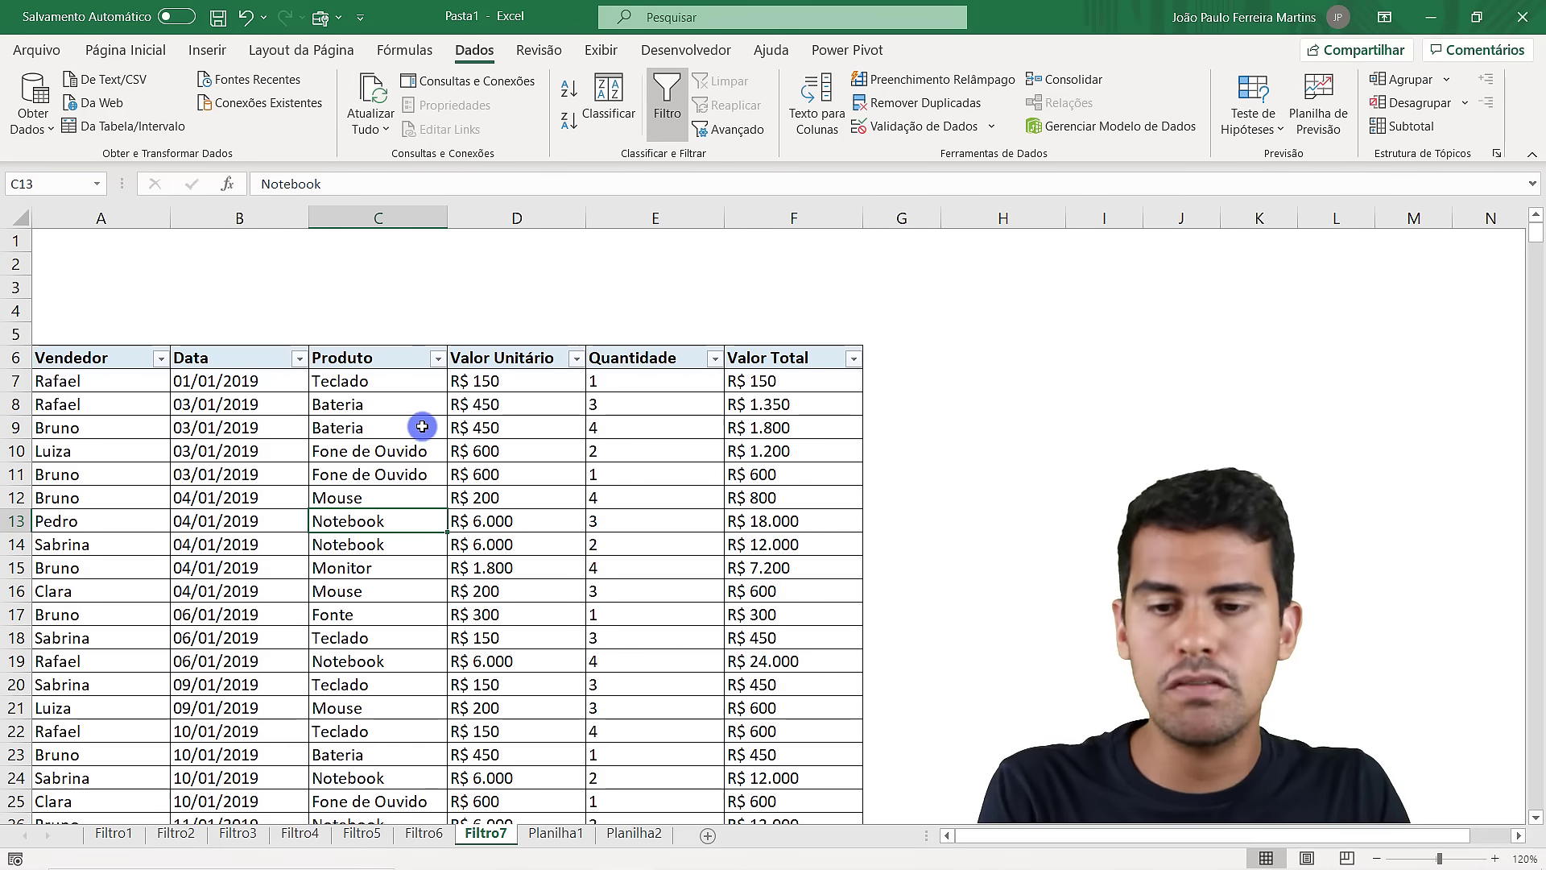
Review the distinct products in the Produto column's filter list on Filtro7 and compare them with the repeated entries in the column
click(436, 359)
click(245, 617)
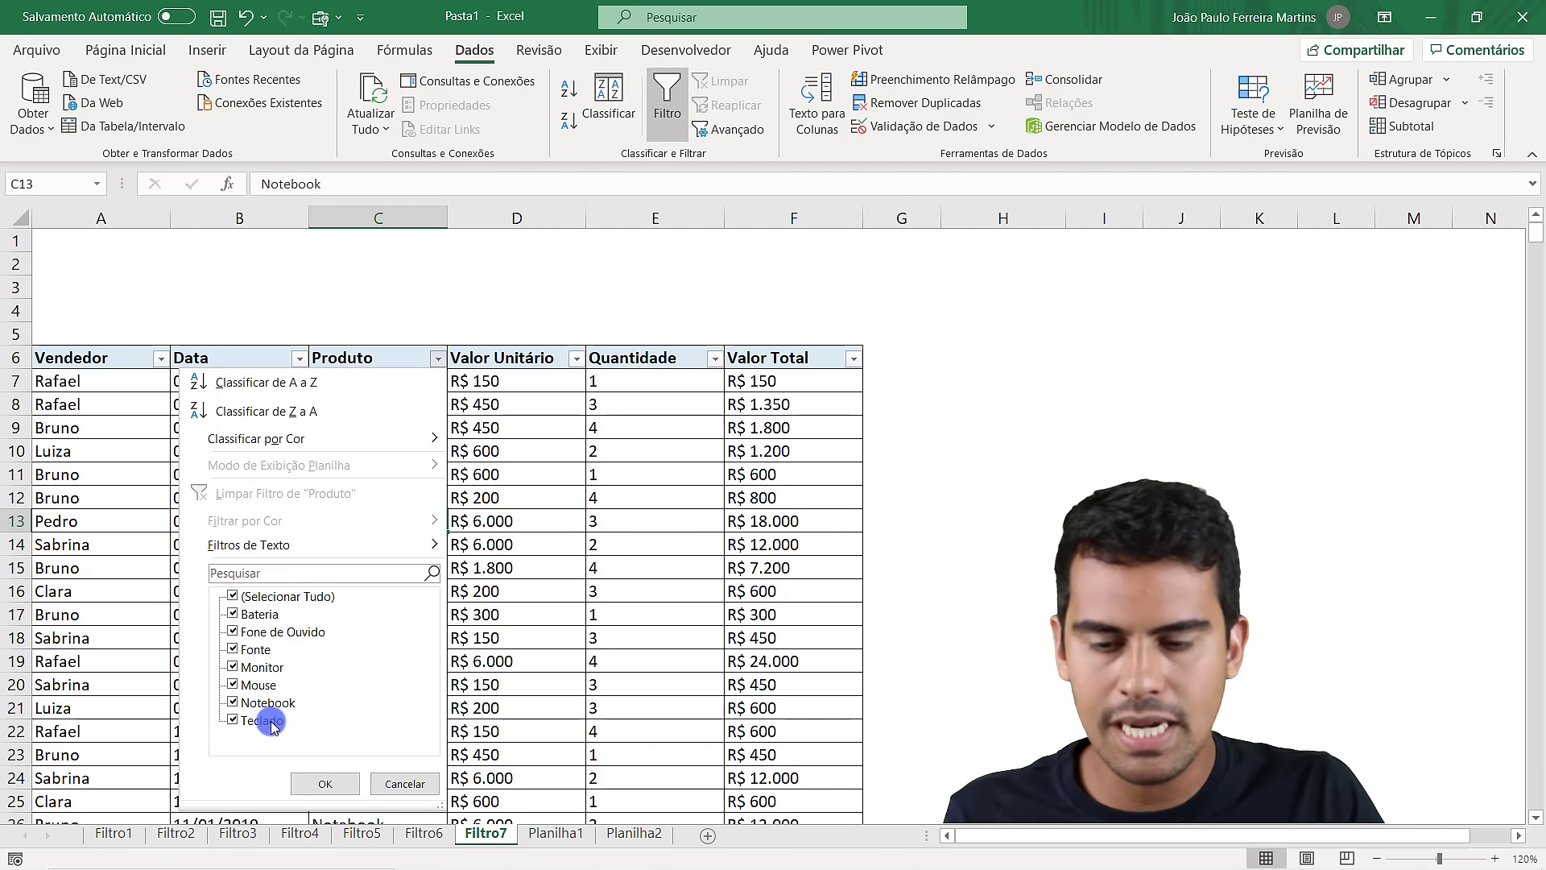
click(593, 544)
click(363, 474)
click(354, 568)
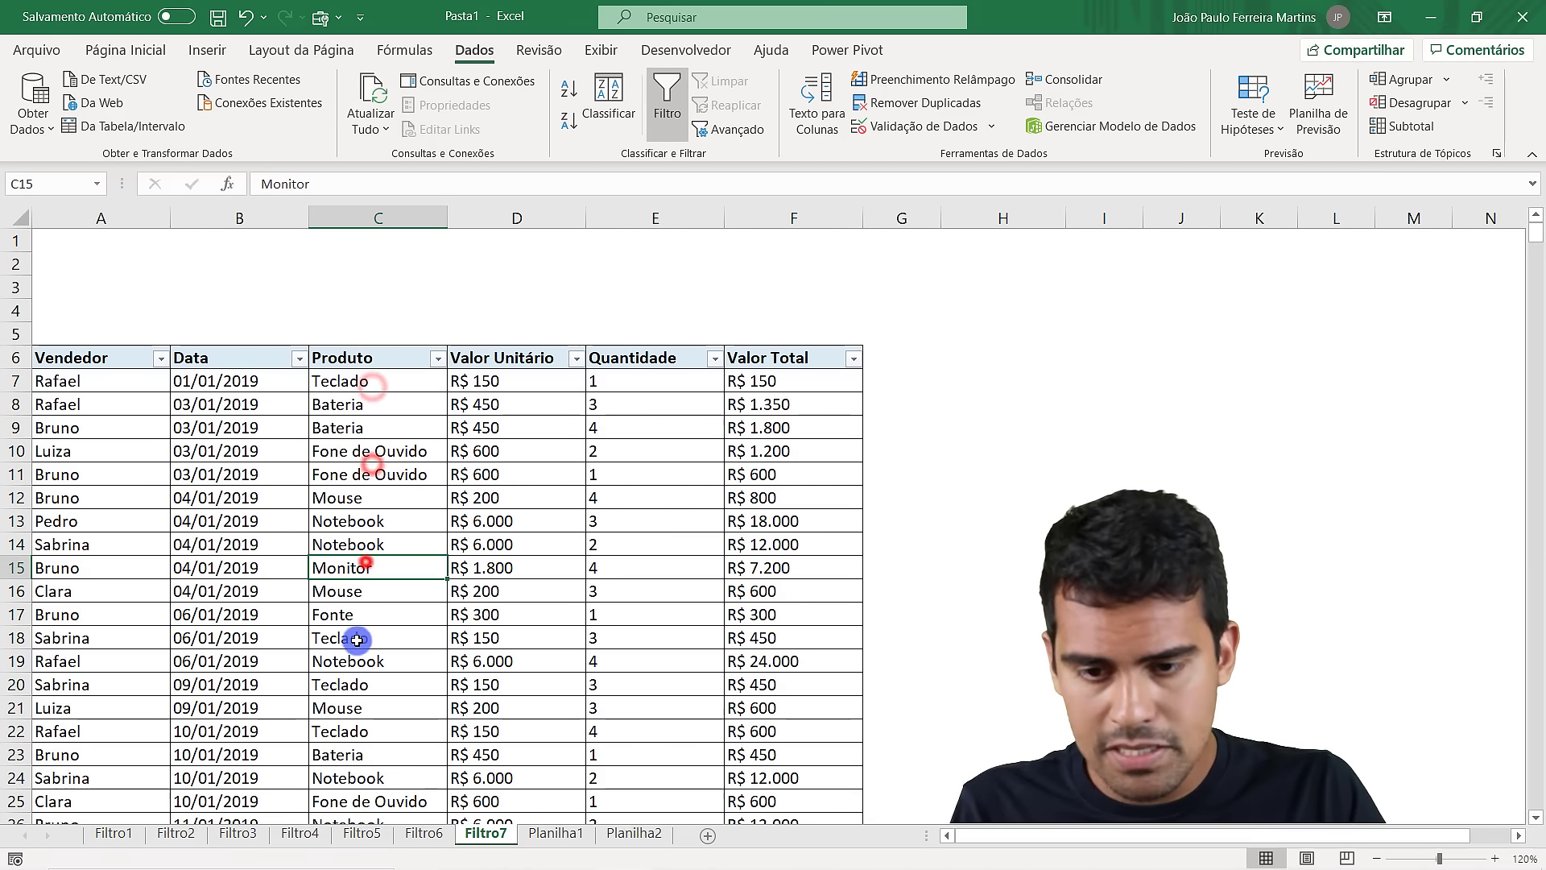
Copy Teclado and Bateria from the Produto column into cells H6 and H7 beside the table
click(357, 638)
drag(1009, 351, 1020, 551)
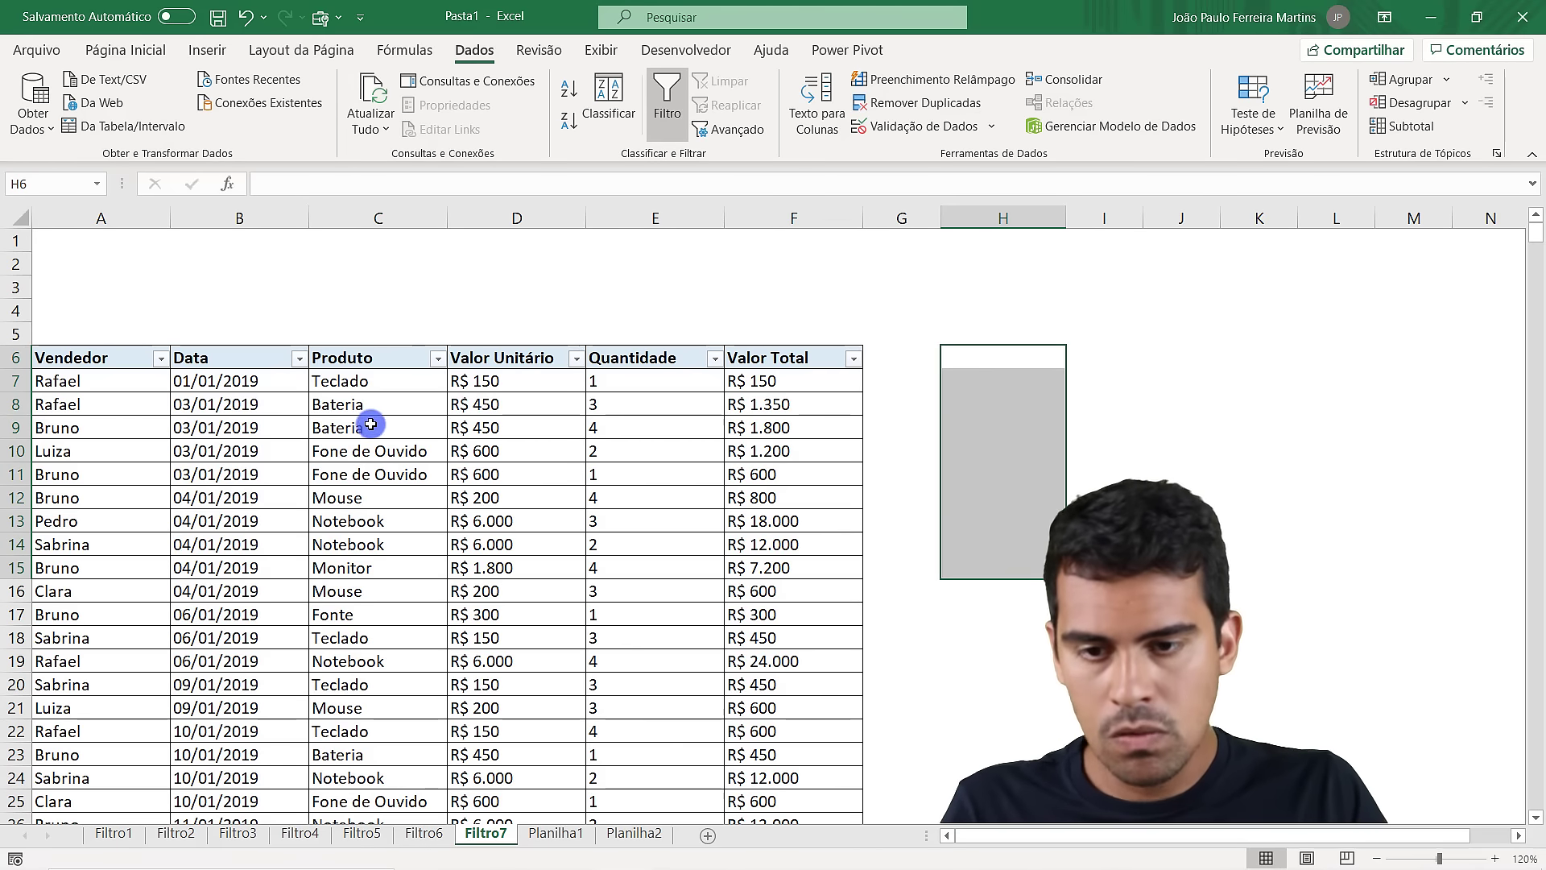
click(369, 386)
key(ctrl+c)
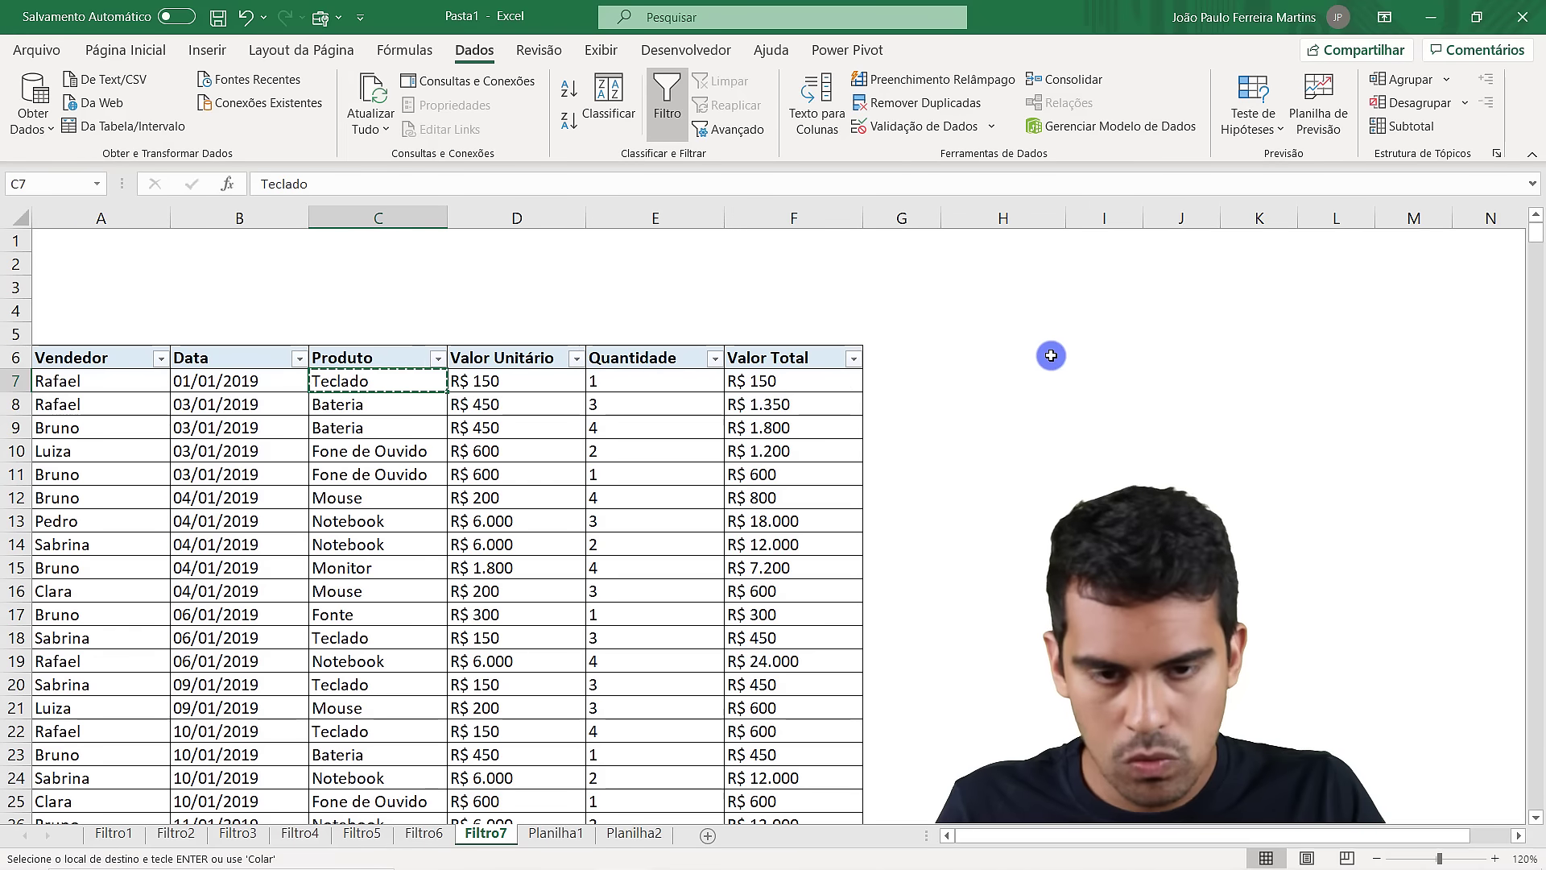
click(1004, 356)
key(ctrl+v)
click(395, 407)
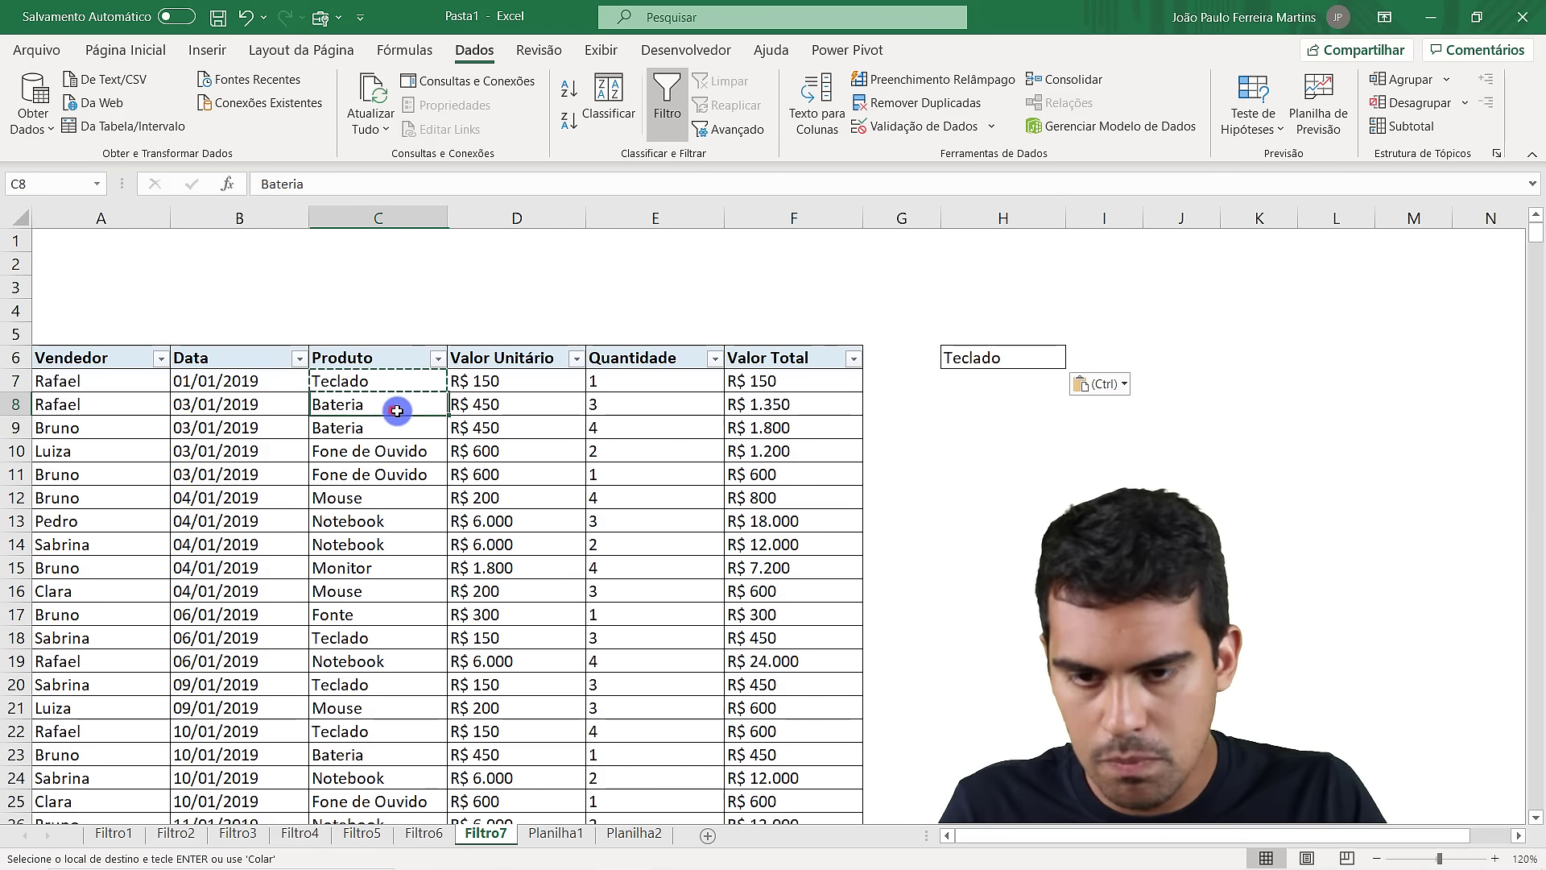
key(ctrl+c)
click(1043, 385)
key(ctrl+v)
Copy Fone de Ouvido and Mouse from the Produto column into cells H8 and H9
click(380, 448)
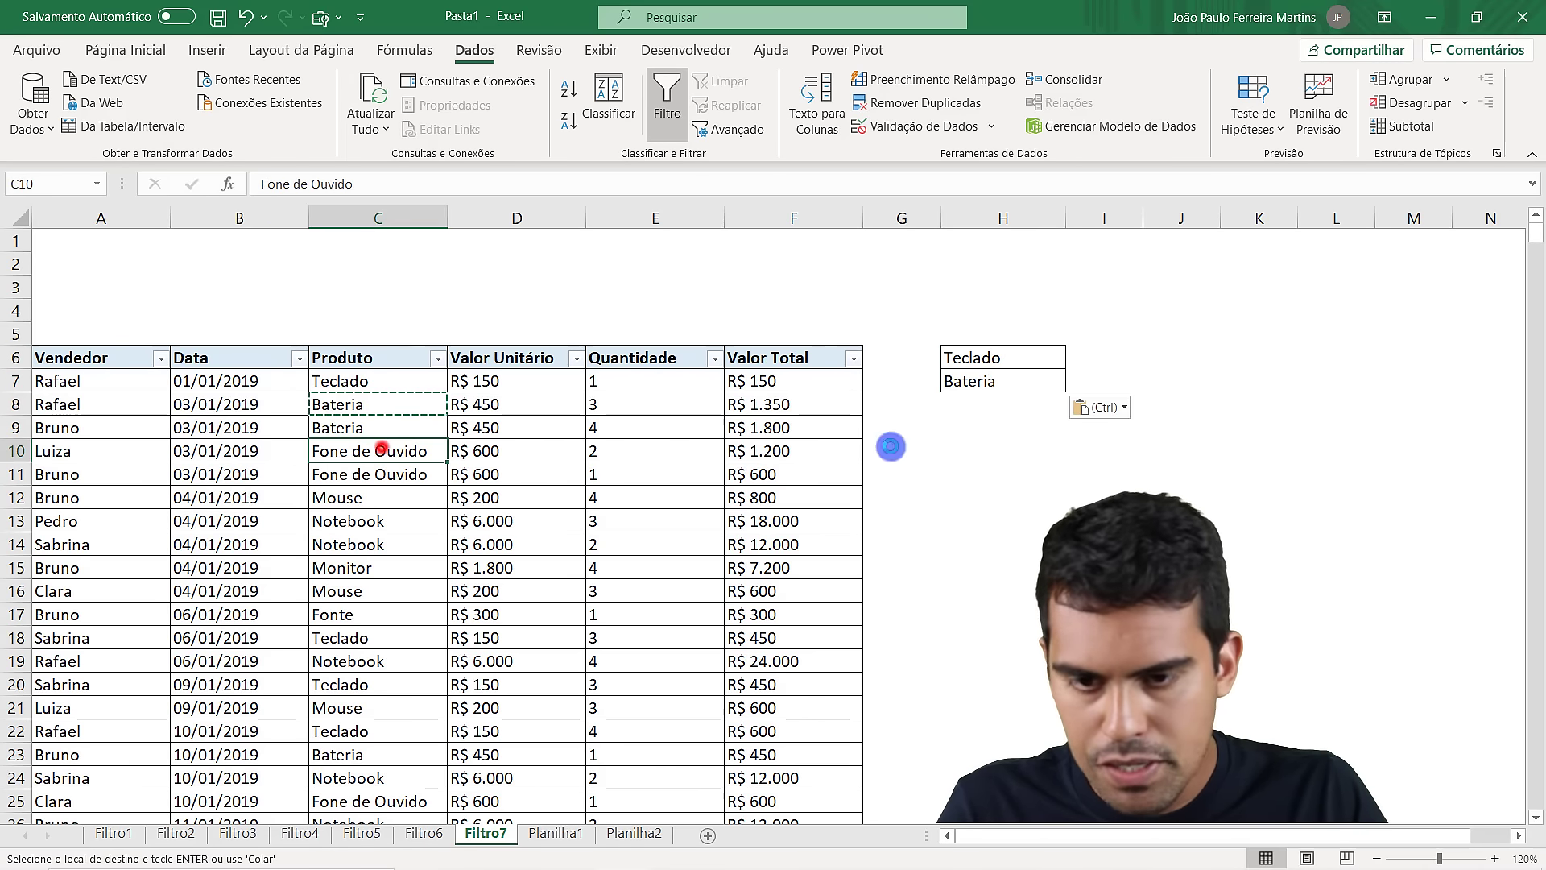
key(ctrl+c)
click(1014, 410)
key(ctrl+v)
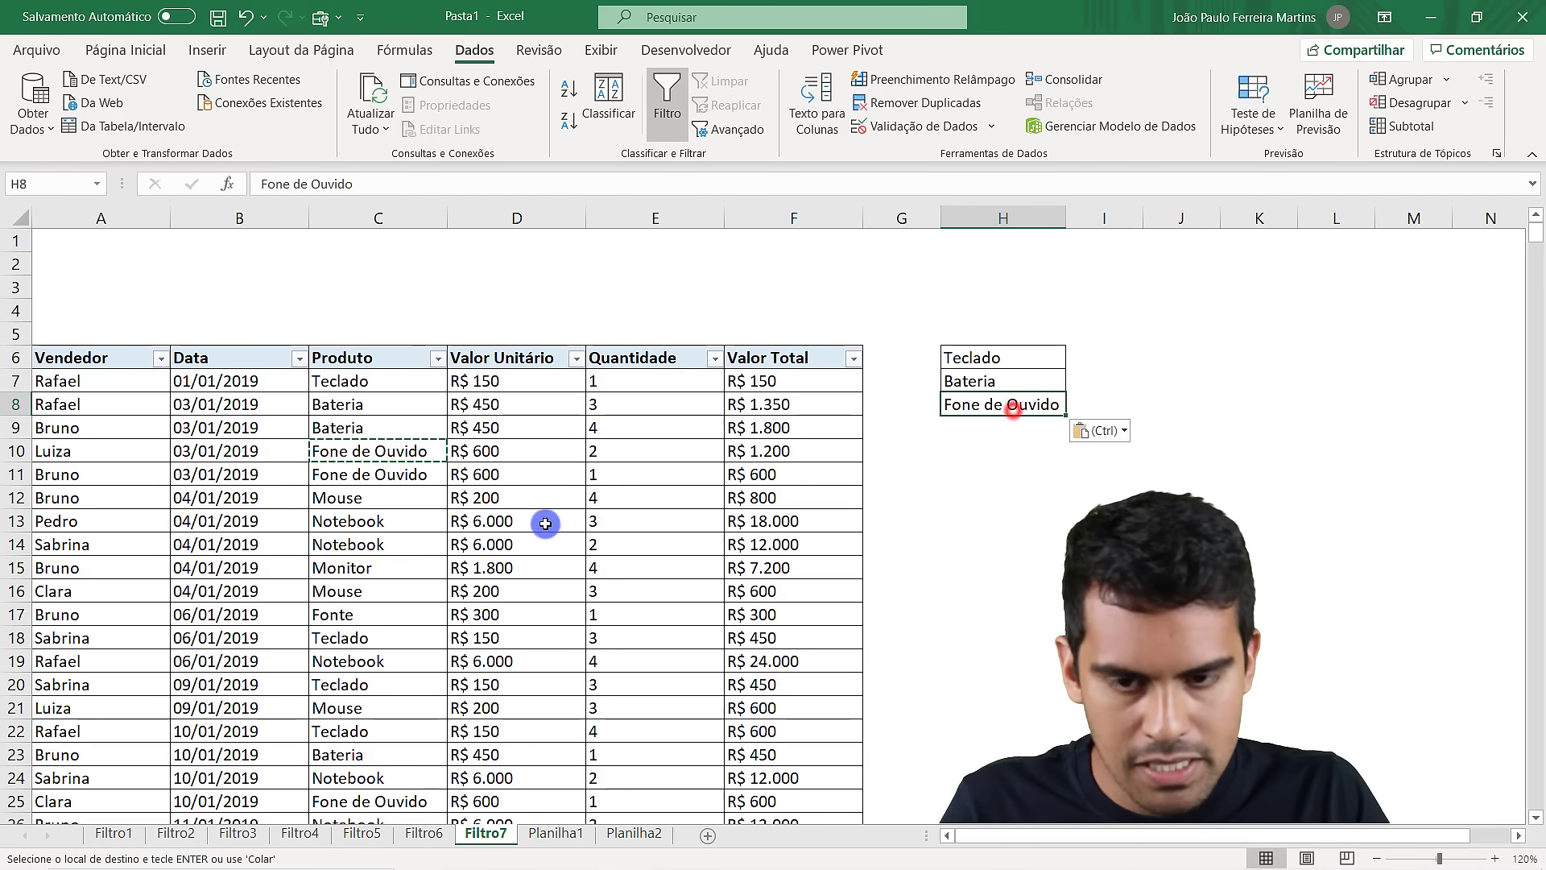
click(365, 495)
key(ctrl+c)
click(970, 433)
key(ctrl+v)
click(1015, 317)
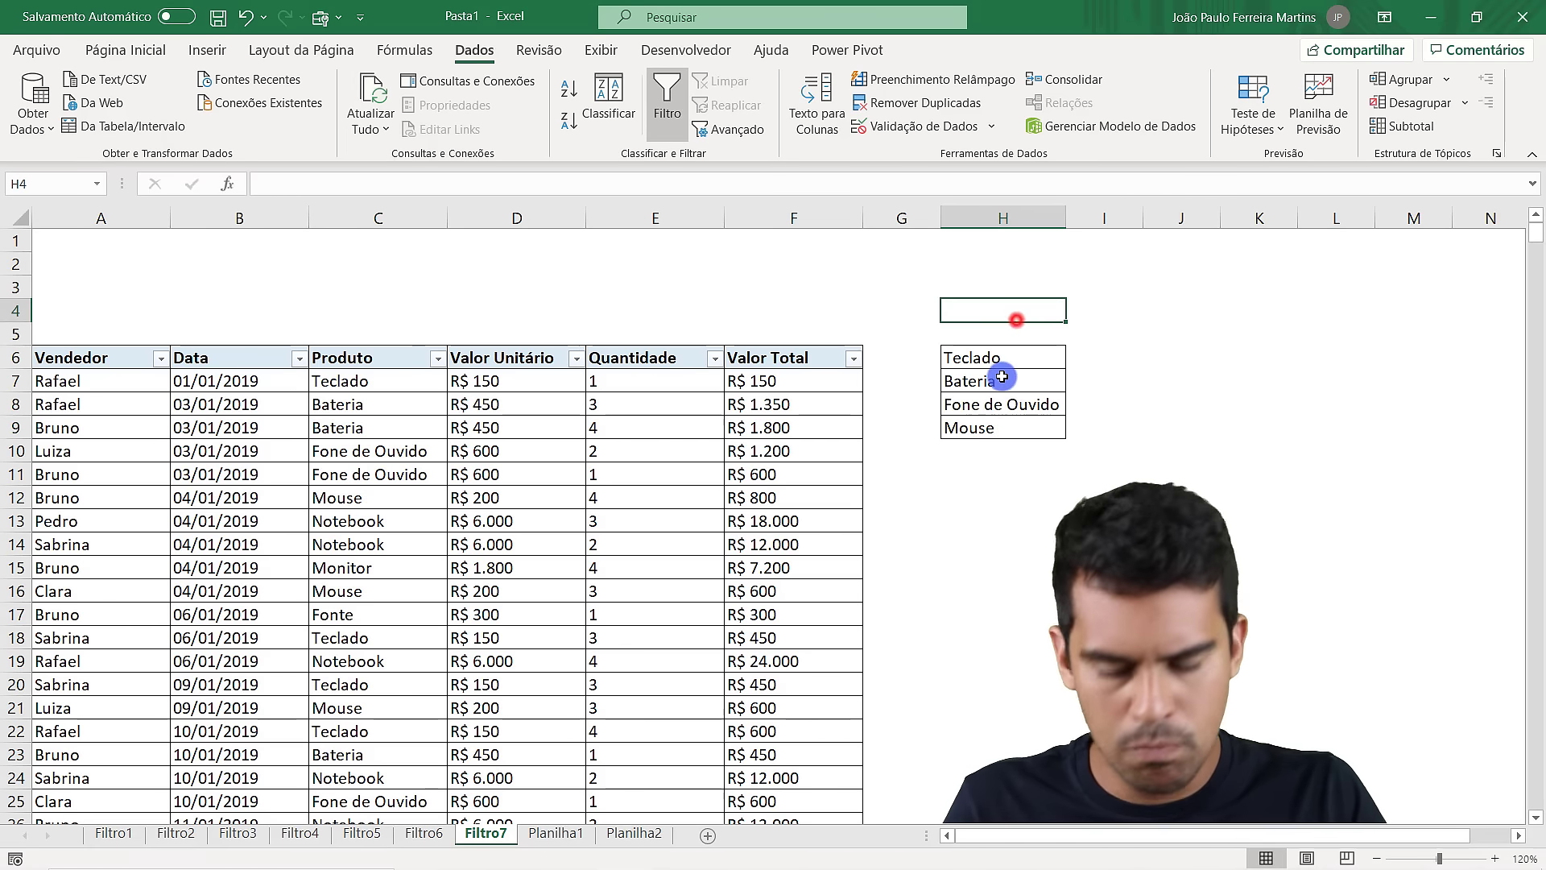
Clear the manually copied product names and their borders from column H, starting at H6
key(ctrl+c)
drag(982, 368, 991, 428)
key(ctrl+v)
key(Escape)
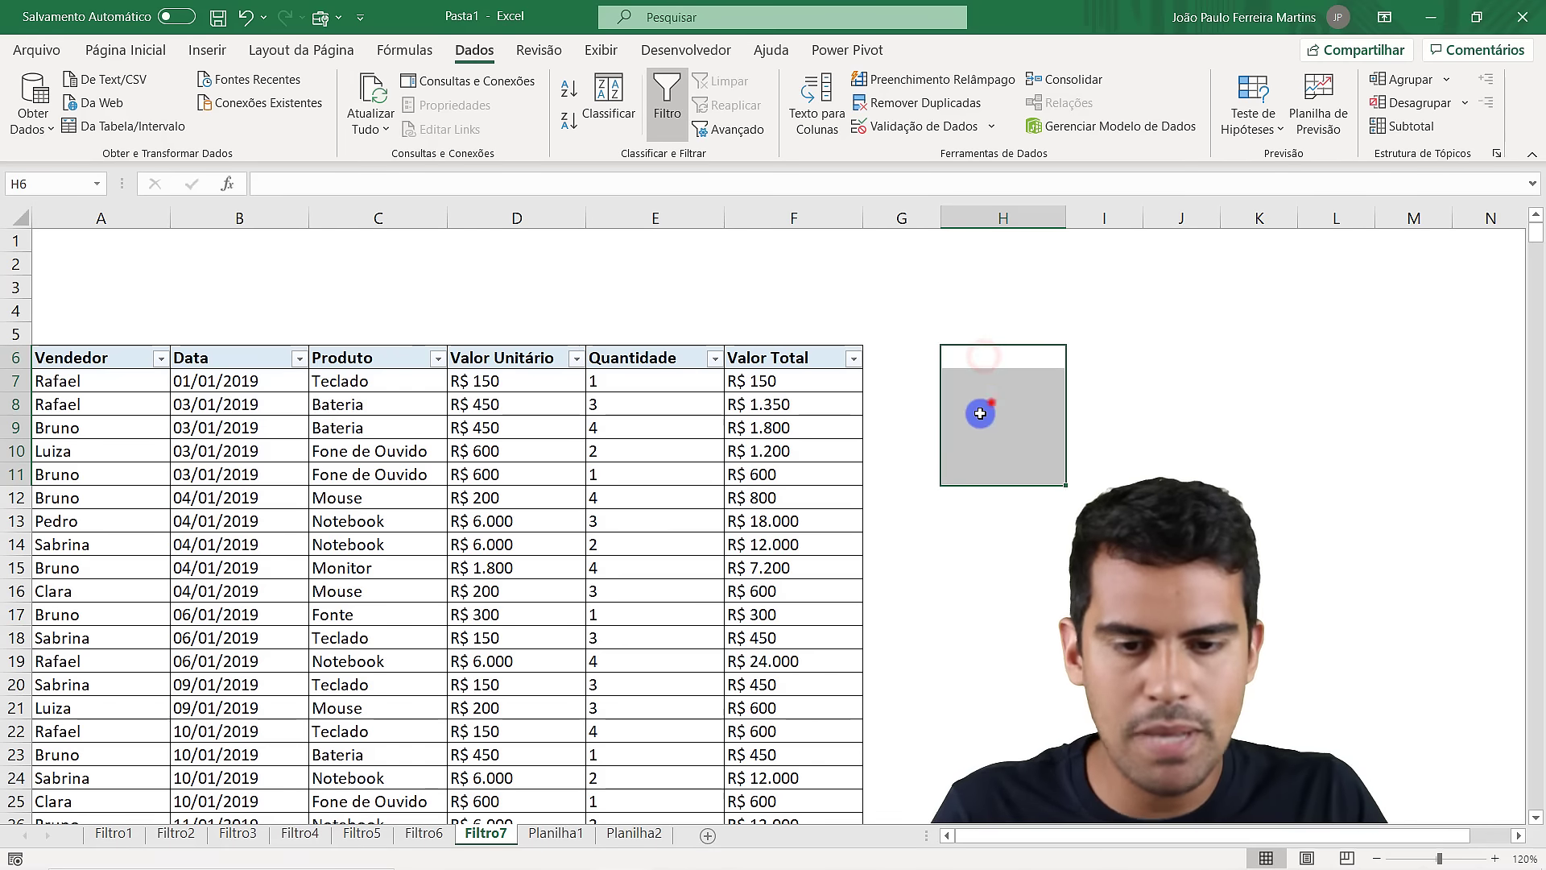
click(673, 478)
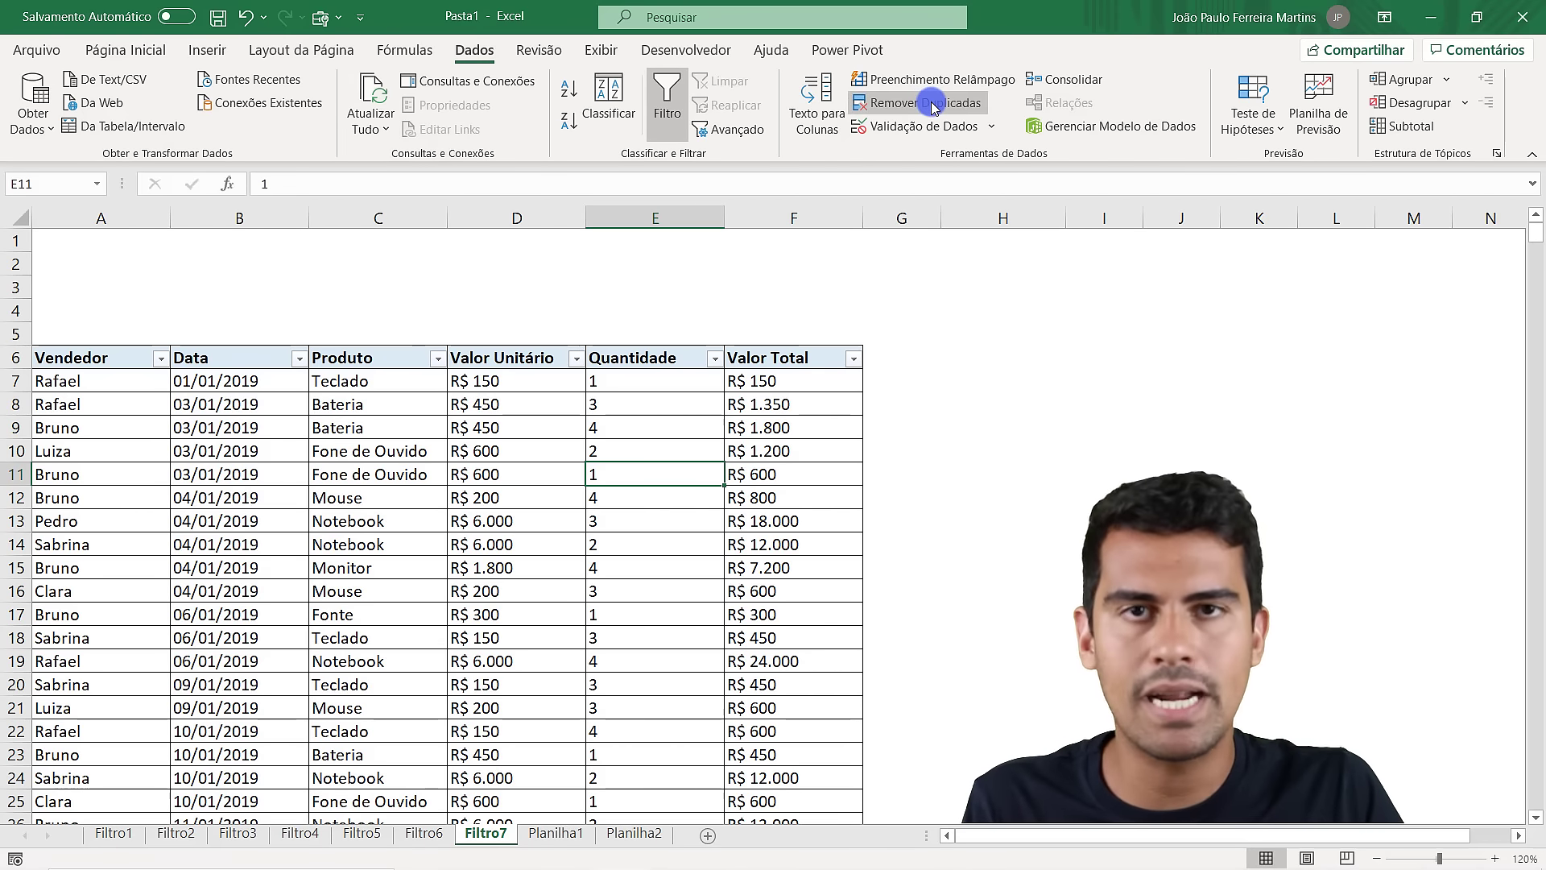
Start an Advanced Filter on the Produto column with C6:C705 as the list range and an empty criteria range
click(401, 454)
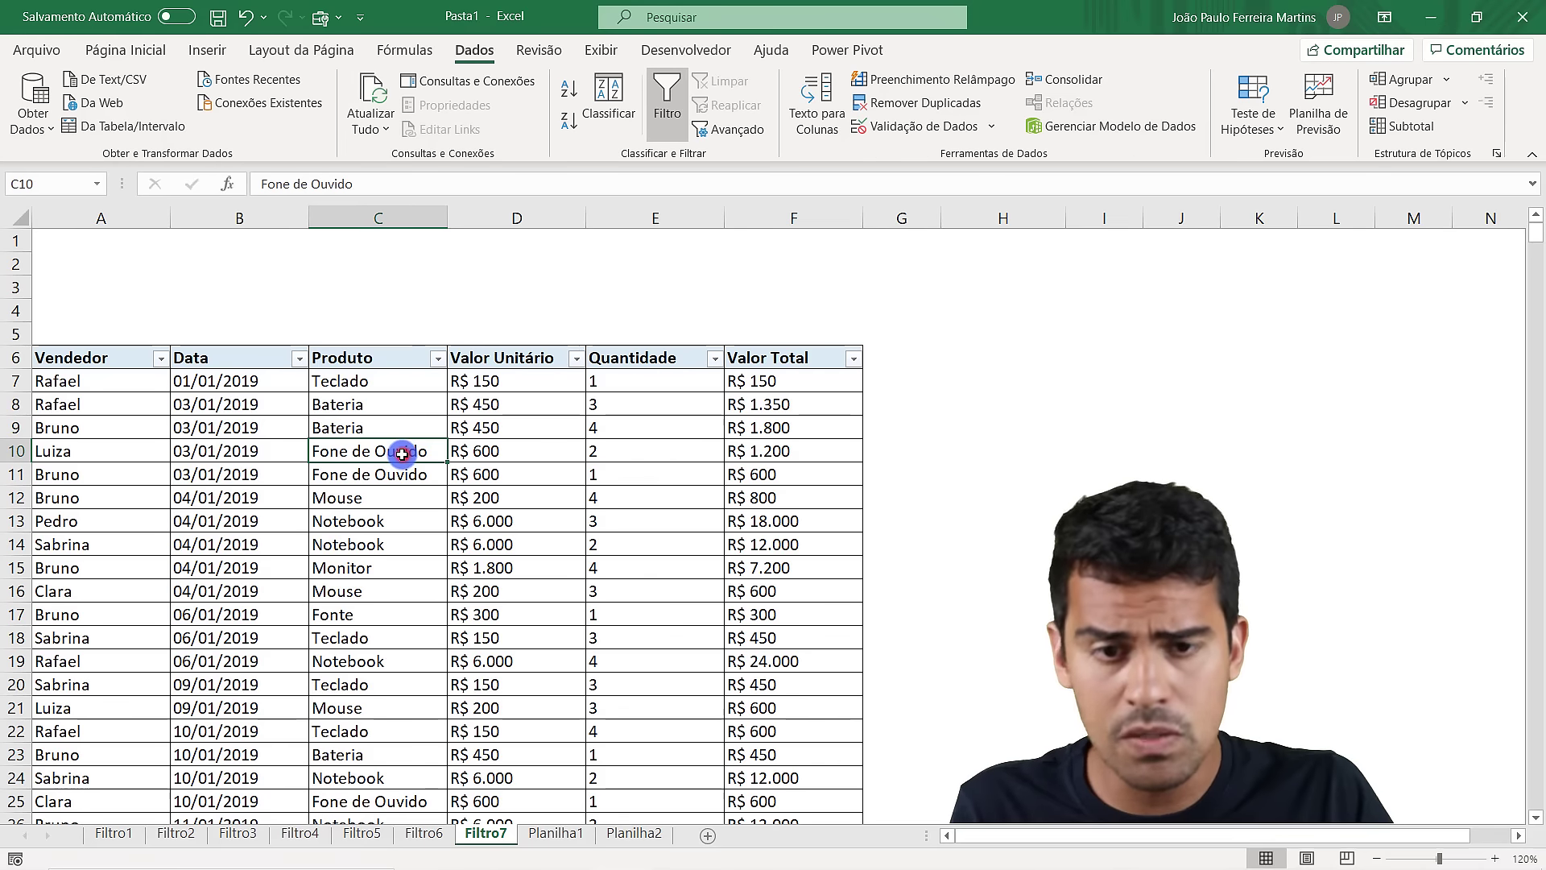
click(735, 131)
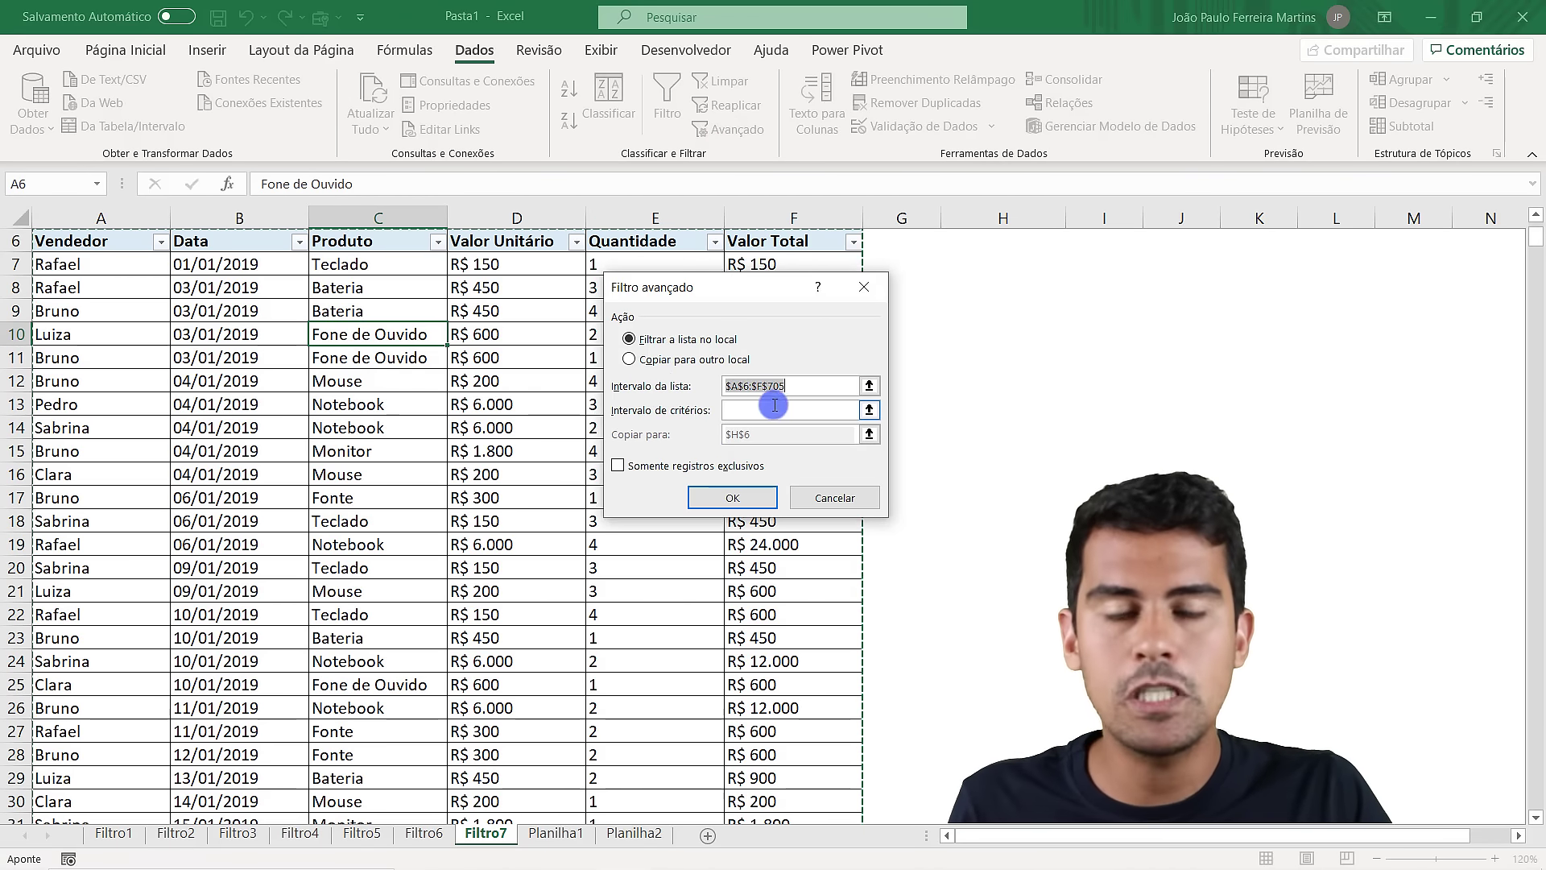
click(377, 244)
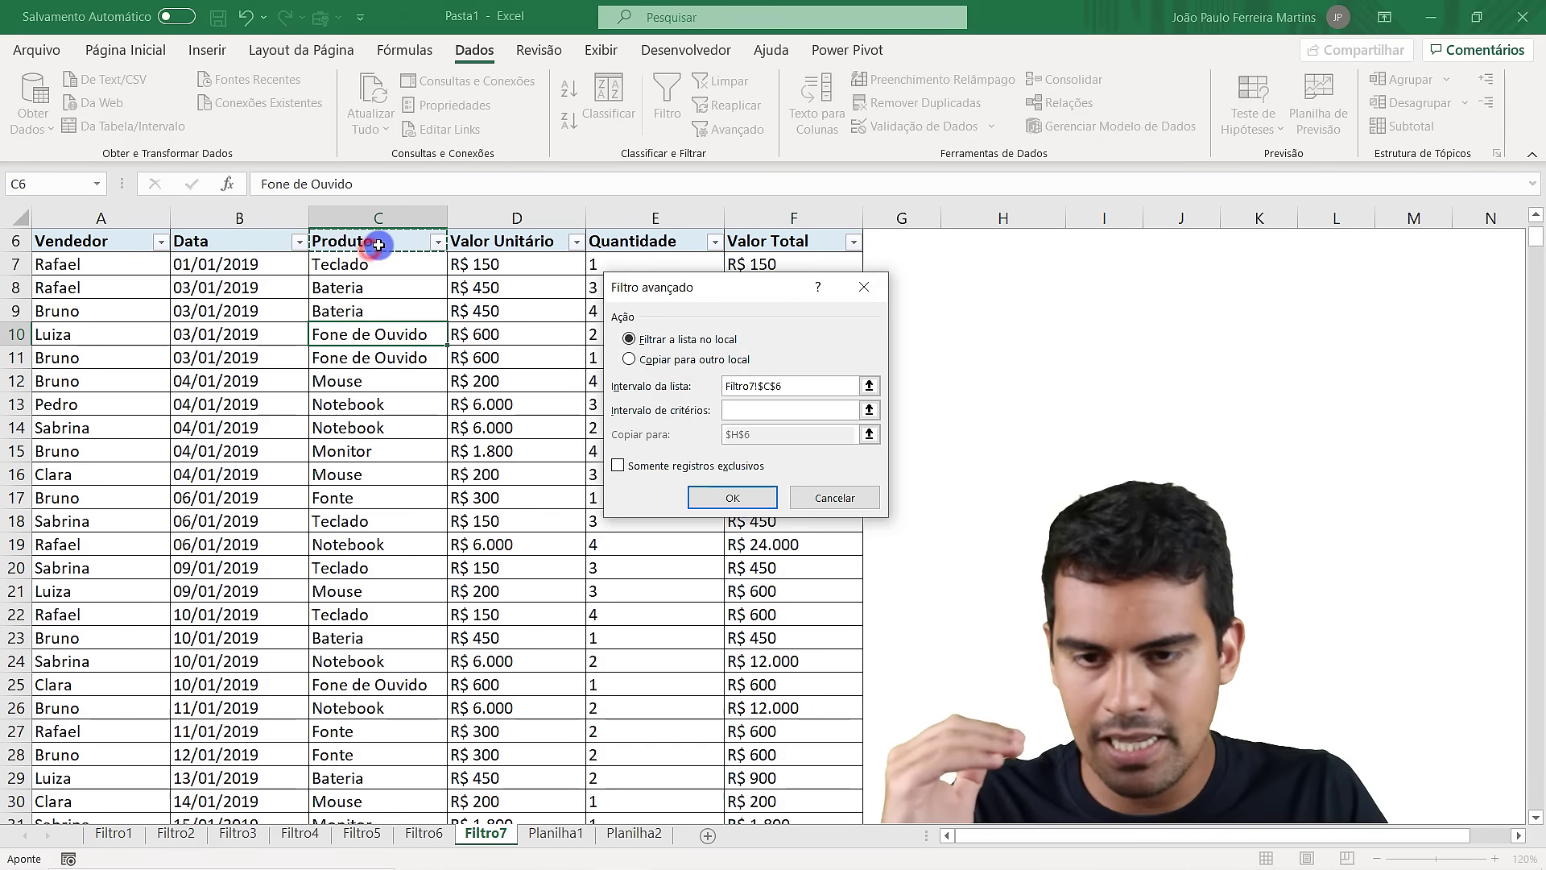
scroll(375, 266, up, 1)
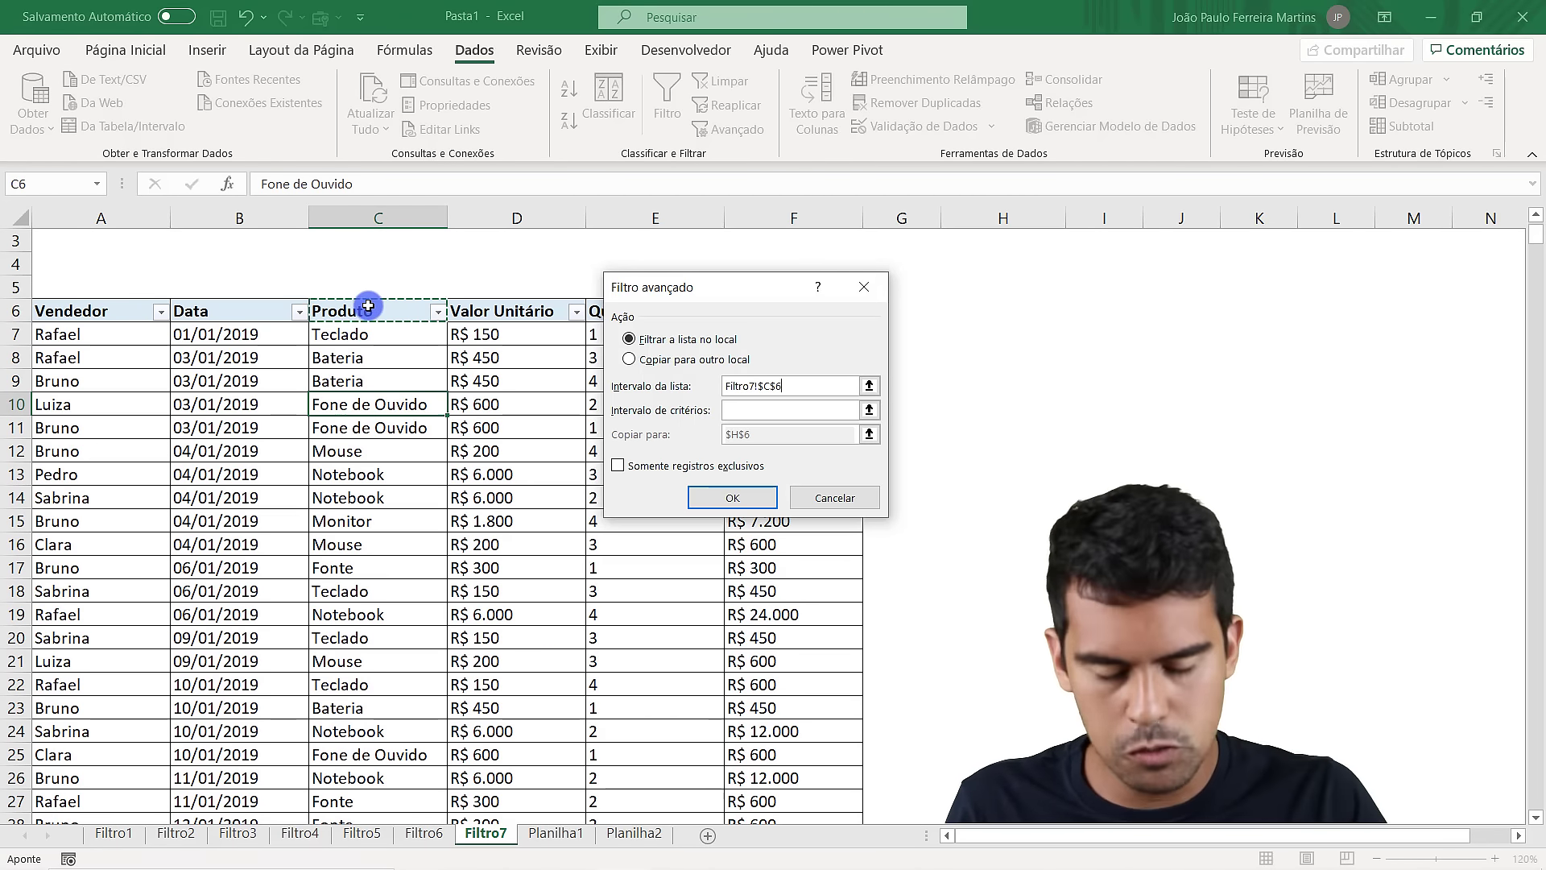
key(ctrl+shift+Down)
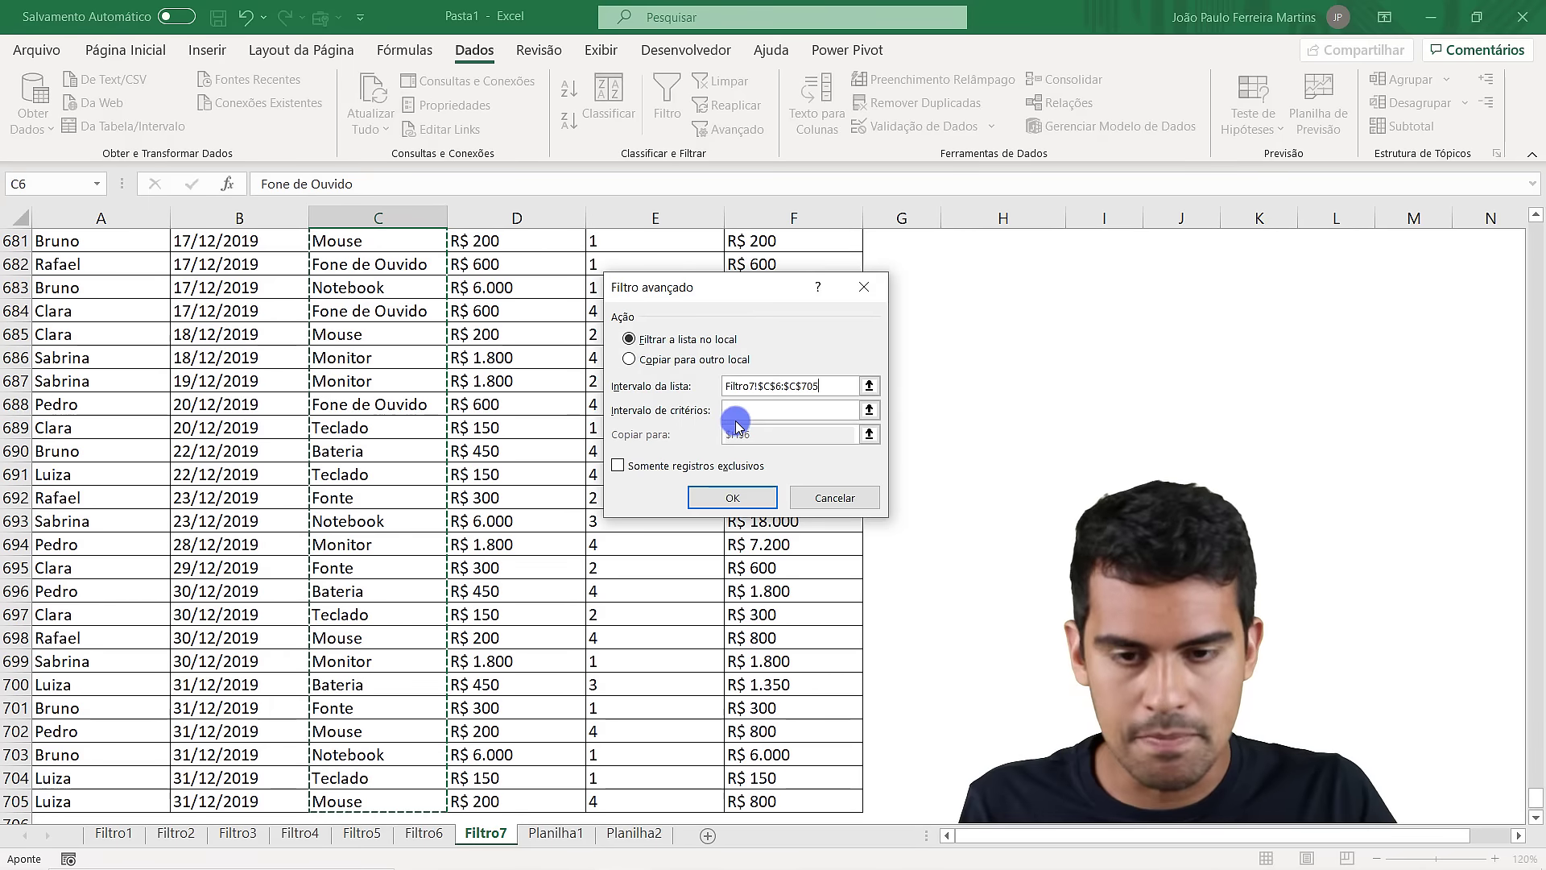
click(873, 409)
scroll(587, 404, up, 20)
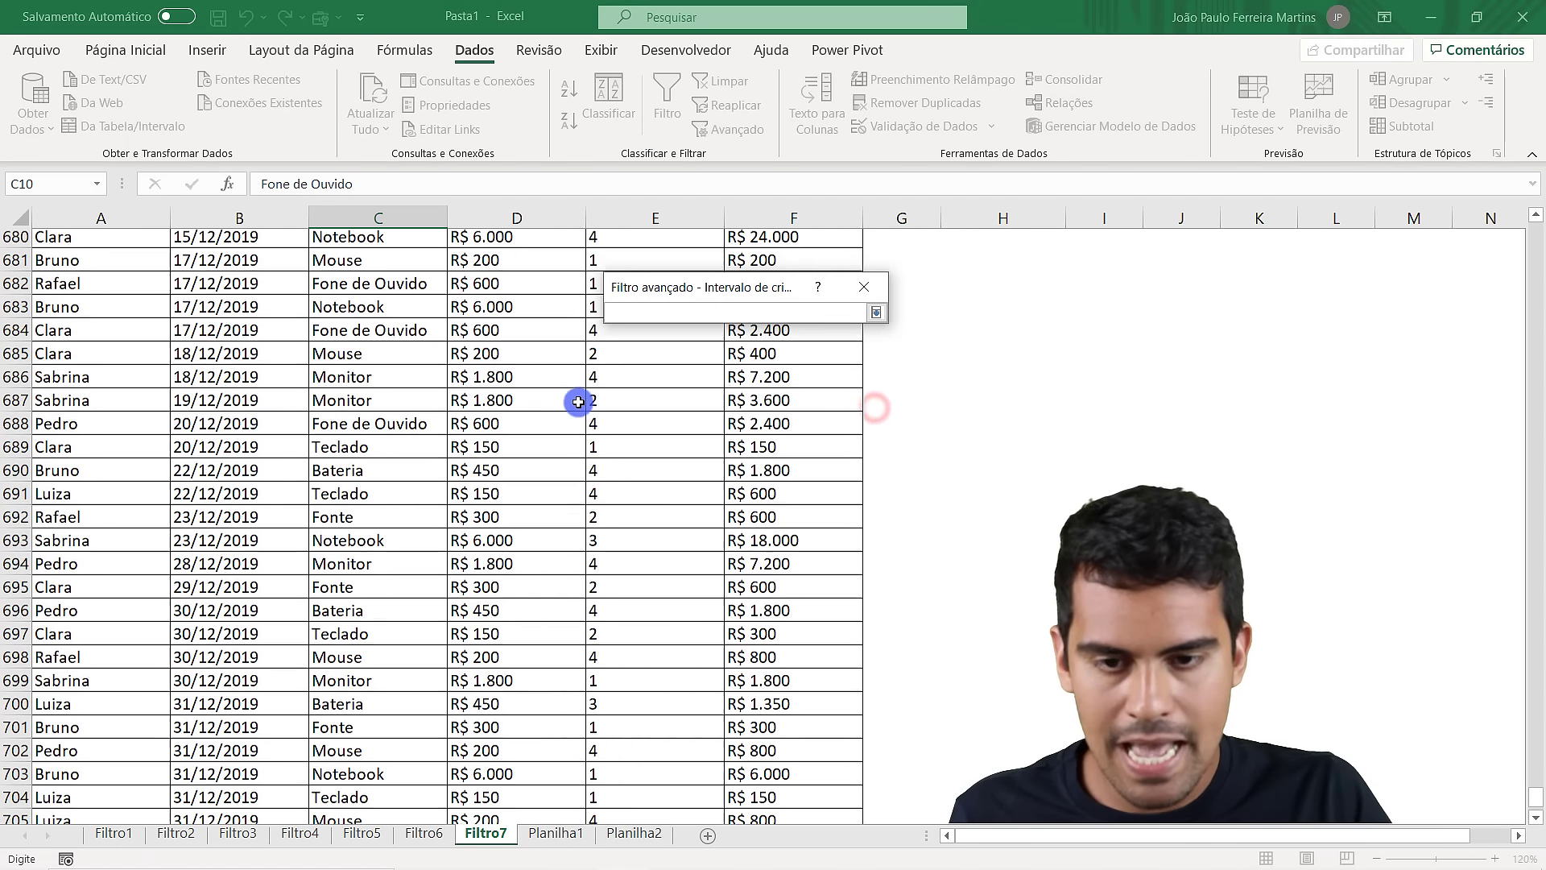
scroll(504, 383, up, 20)
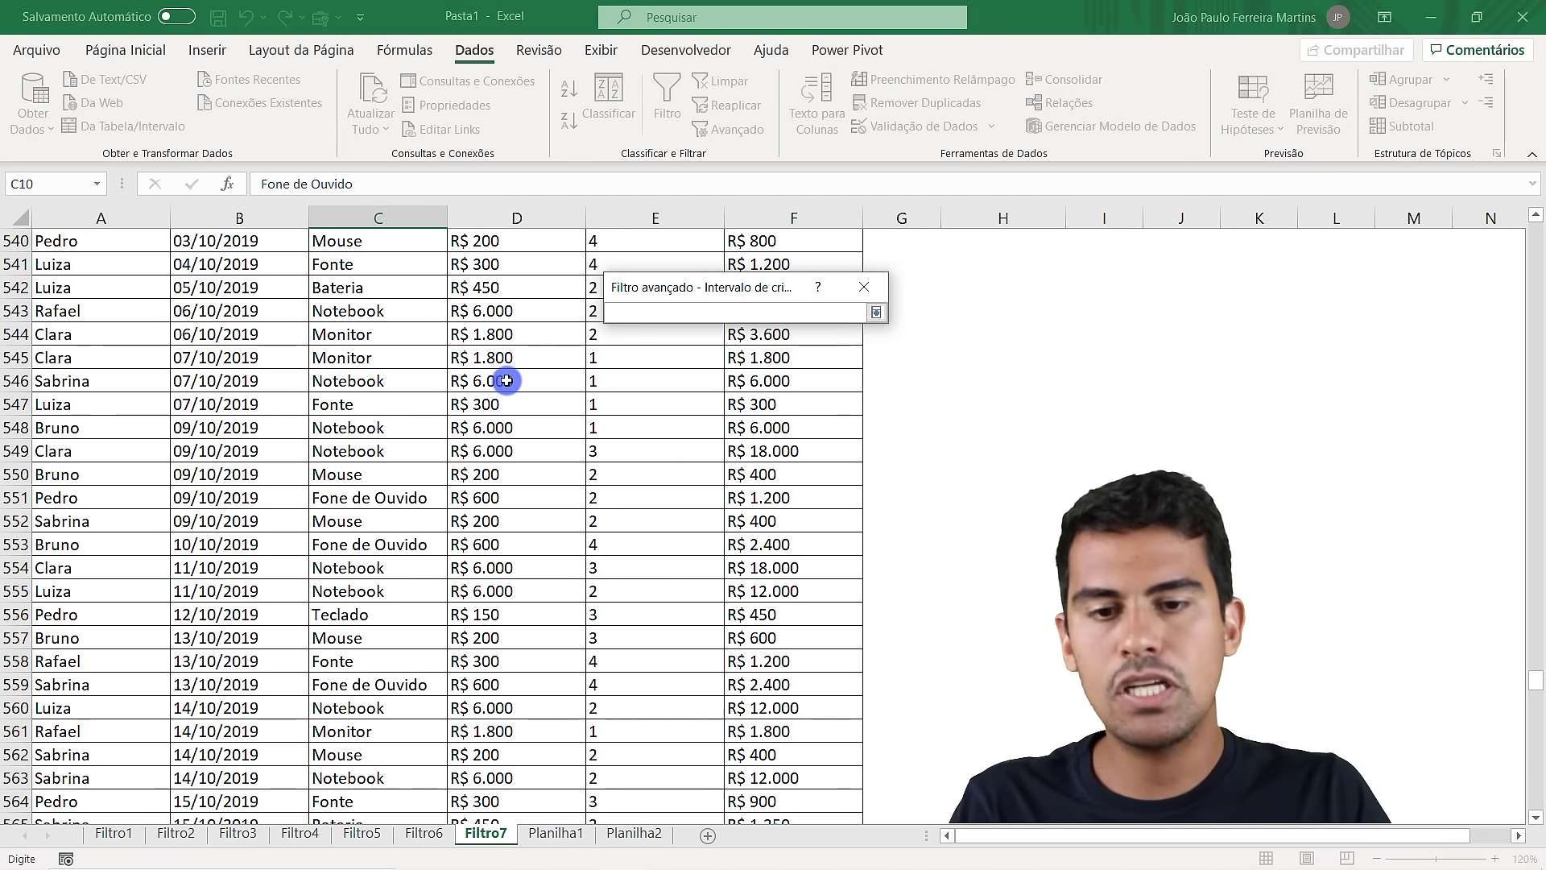
scroll(511, 379, up, 20)
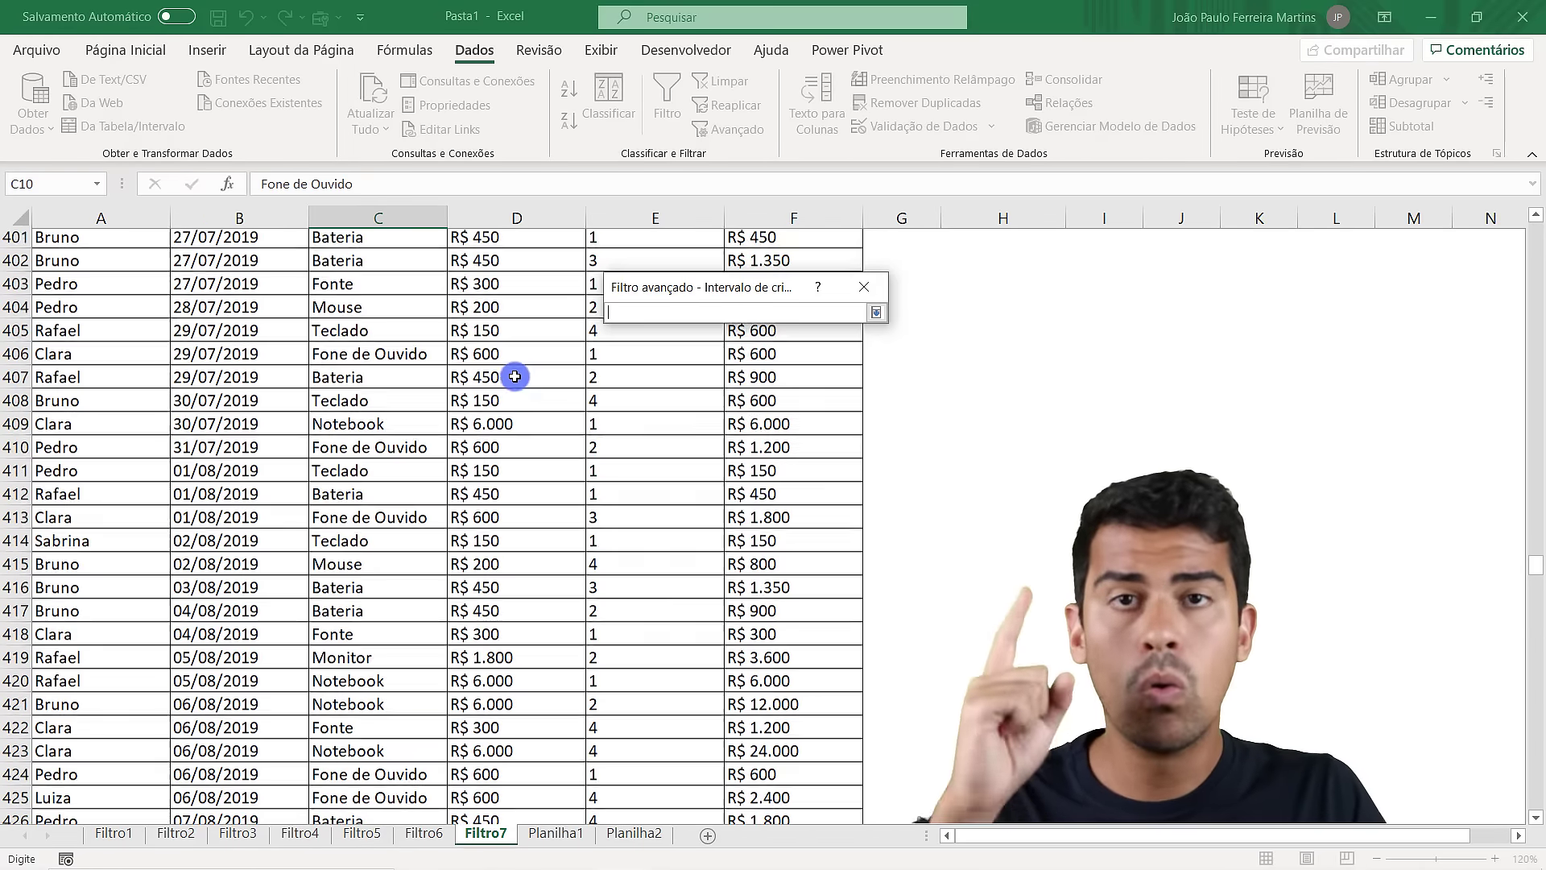
scroll(515, 376, up, 20)
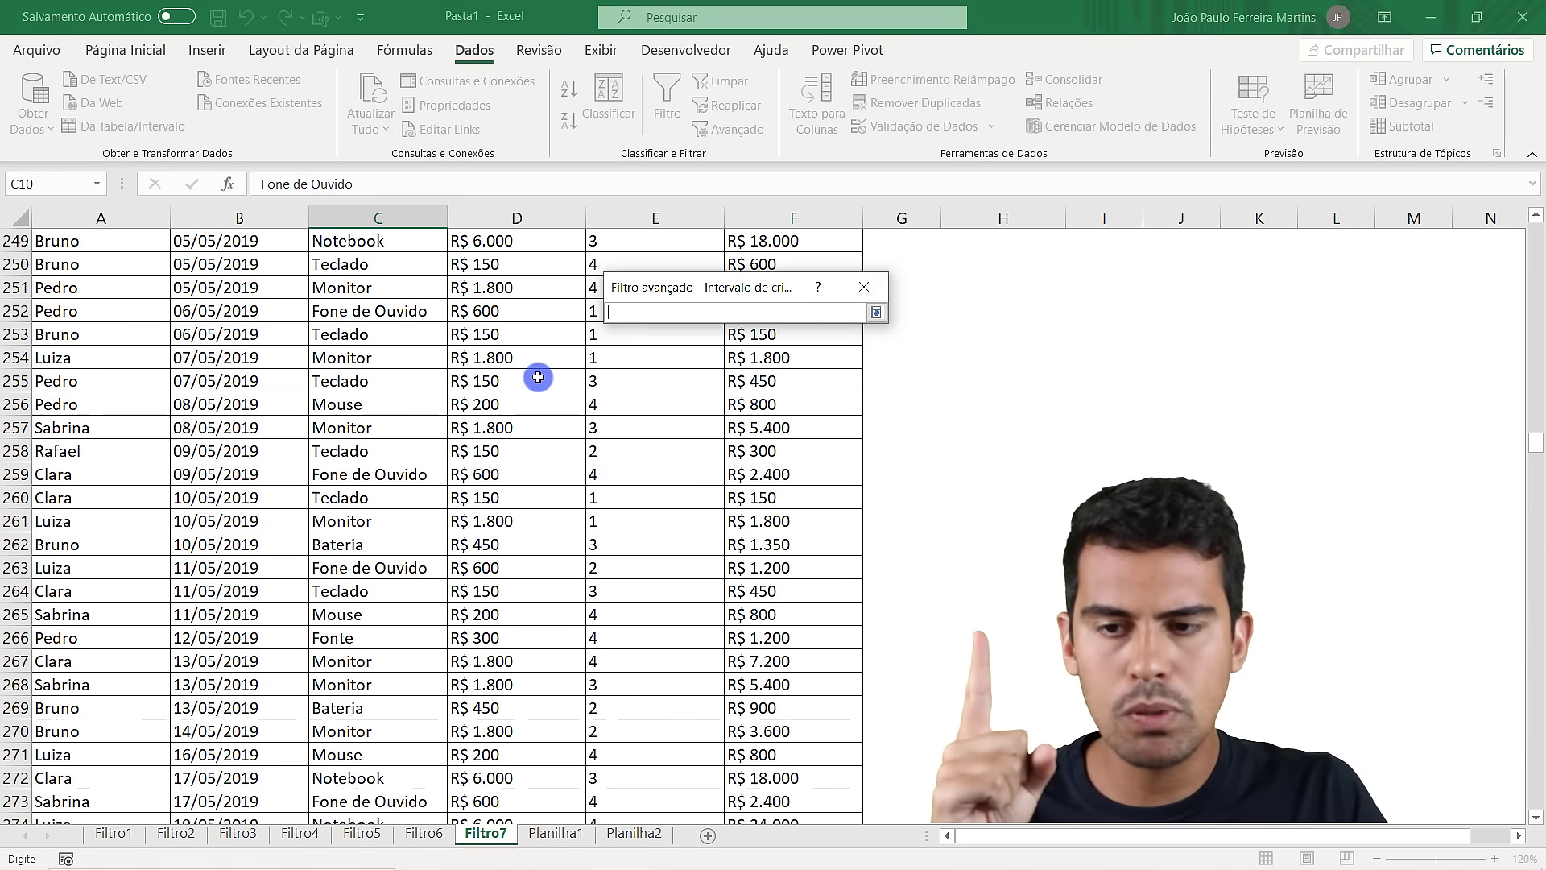
scroll(538, 378, up, 20)
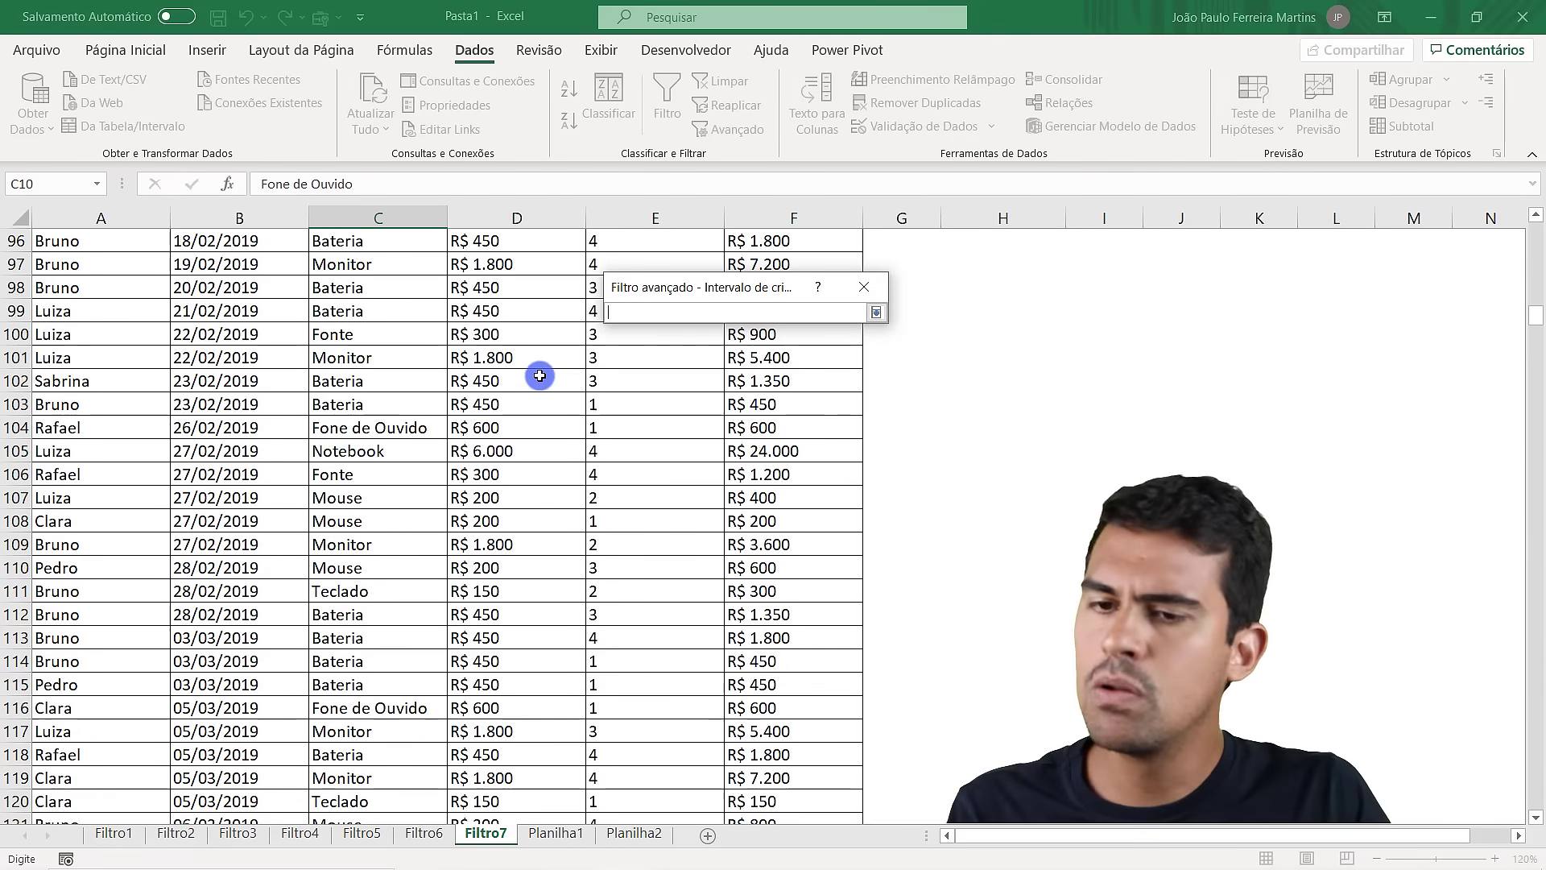
scroll(541, 373, up, 8)
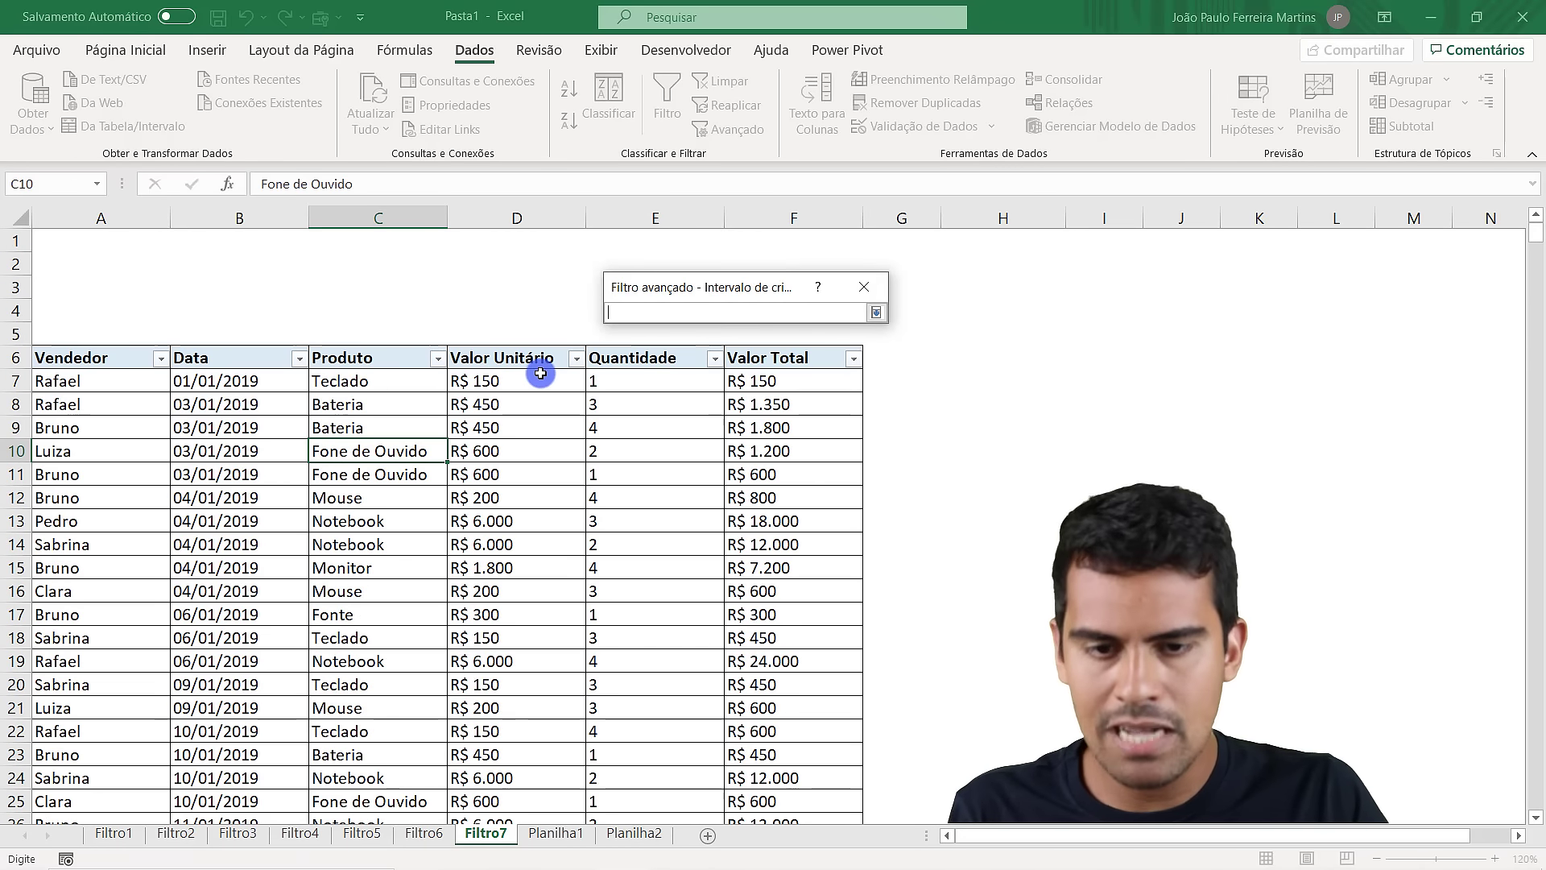
key(Return)
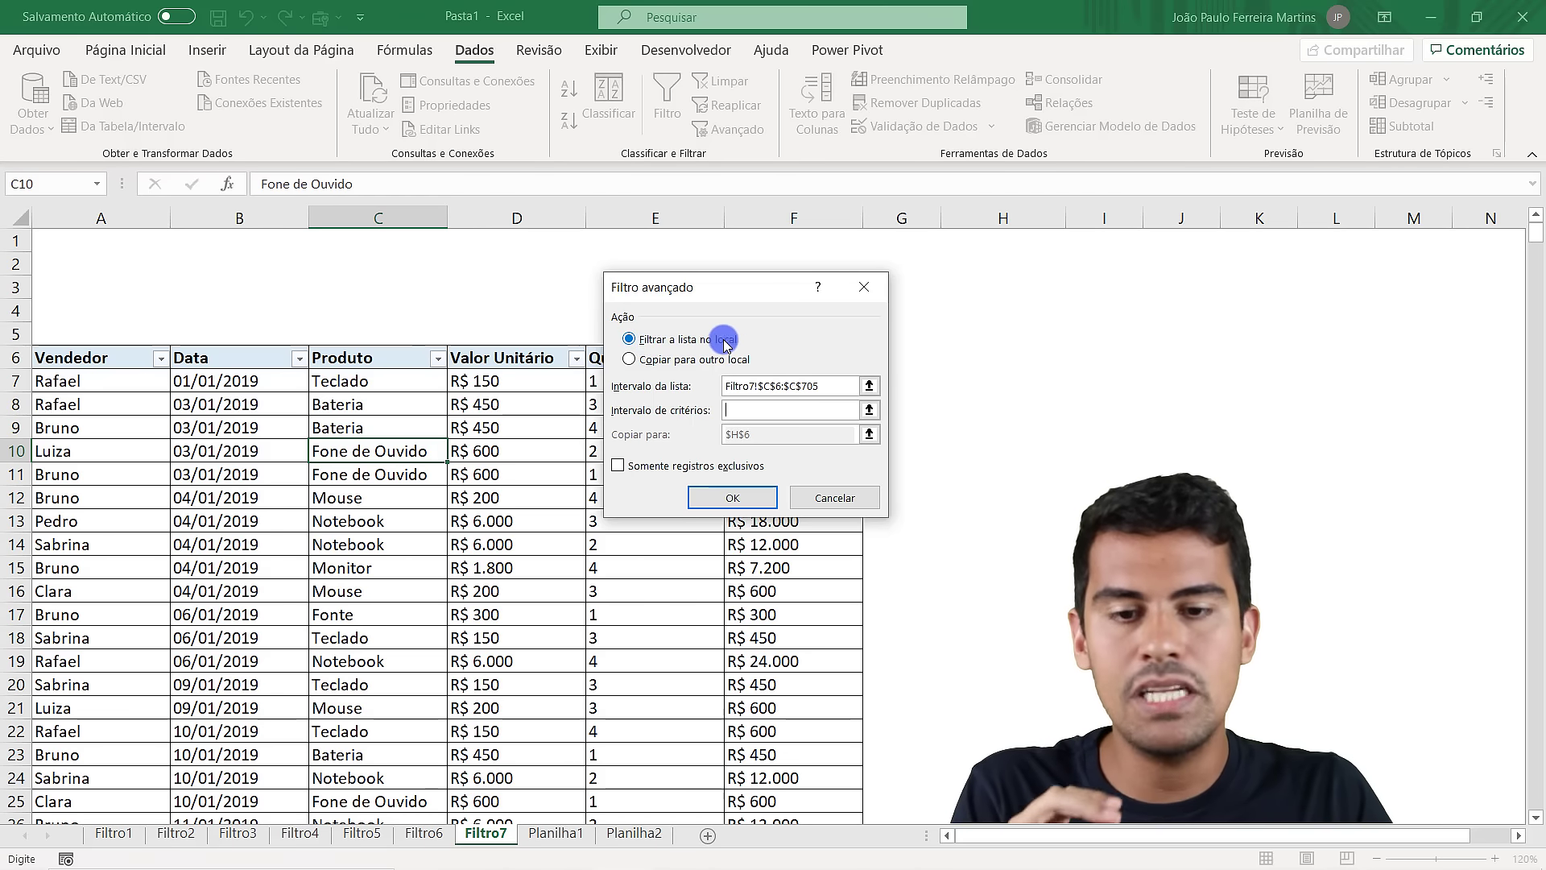
Set the Advanced Filter to copy only unique records to another location starting at H6, and run it
click(630, 361)
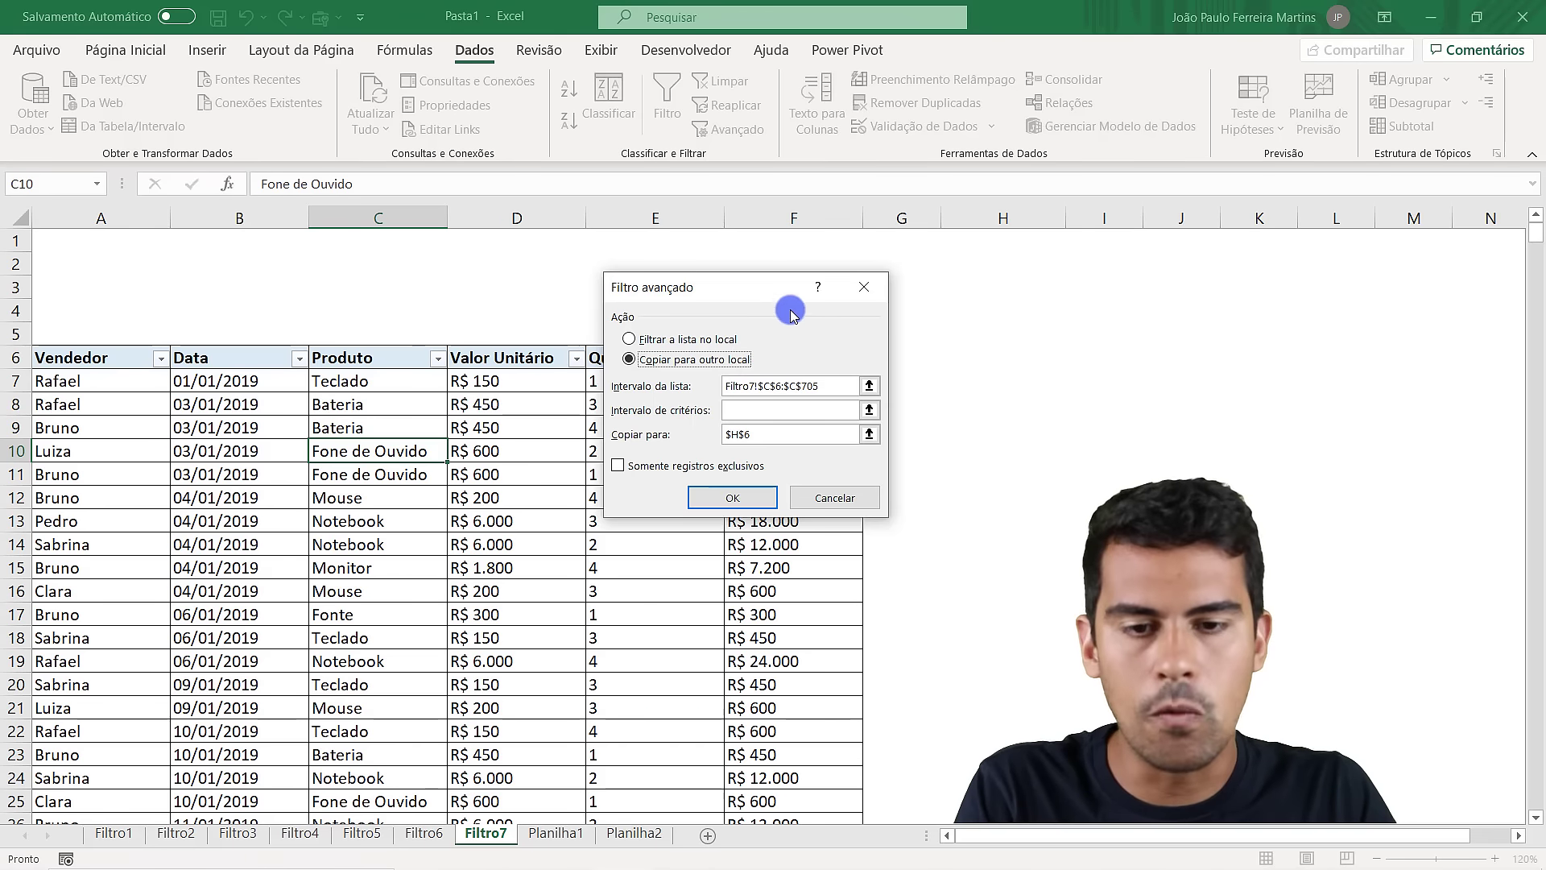
drag(759, 287, 647, 287)
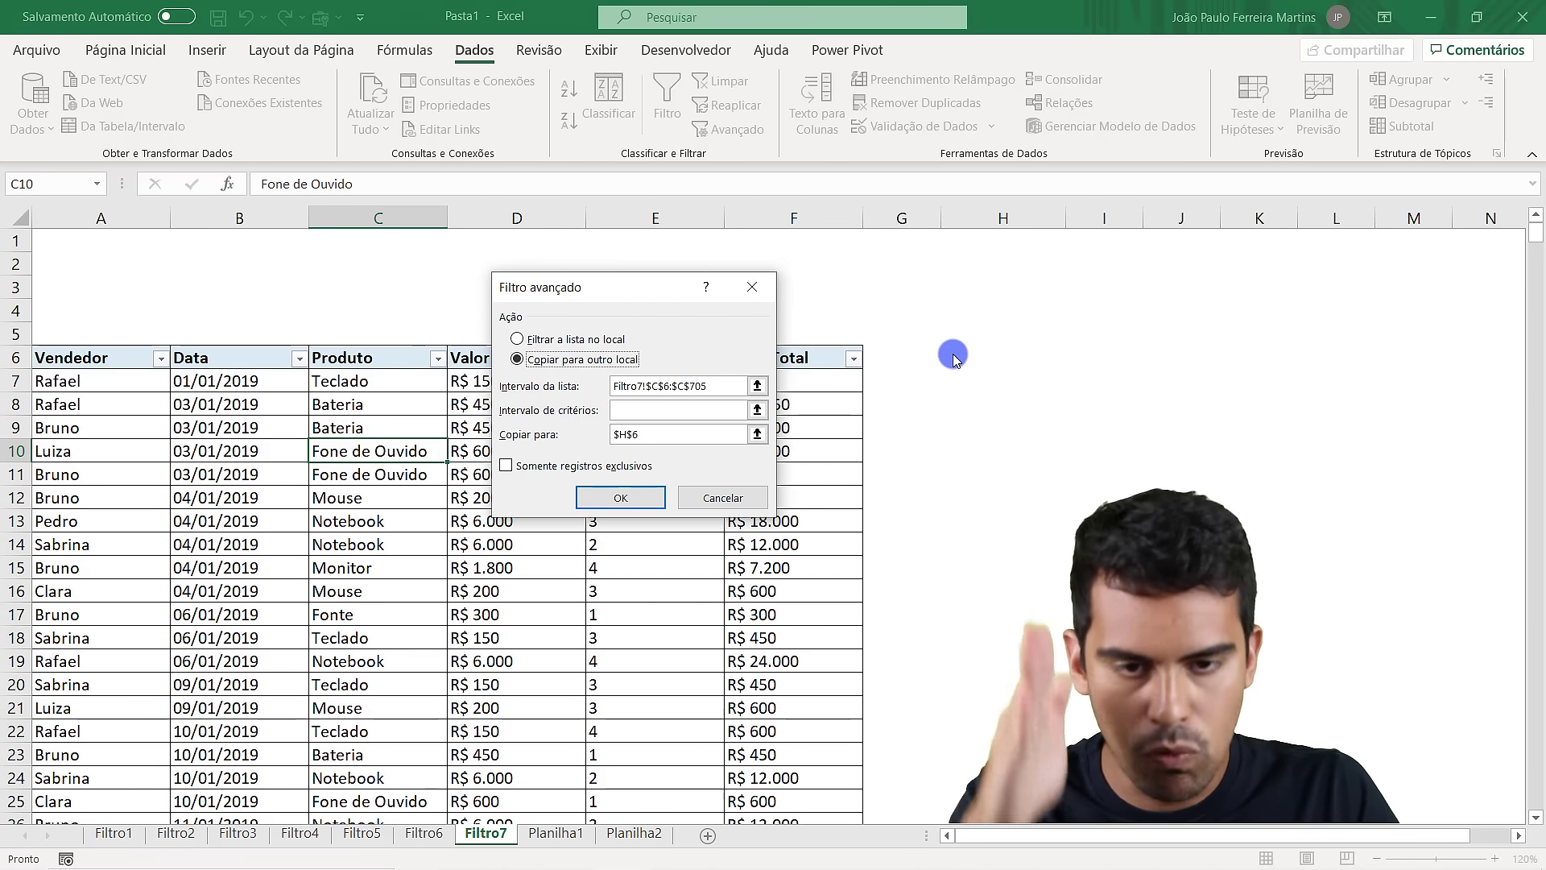
click(758, 436)
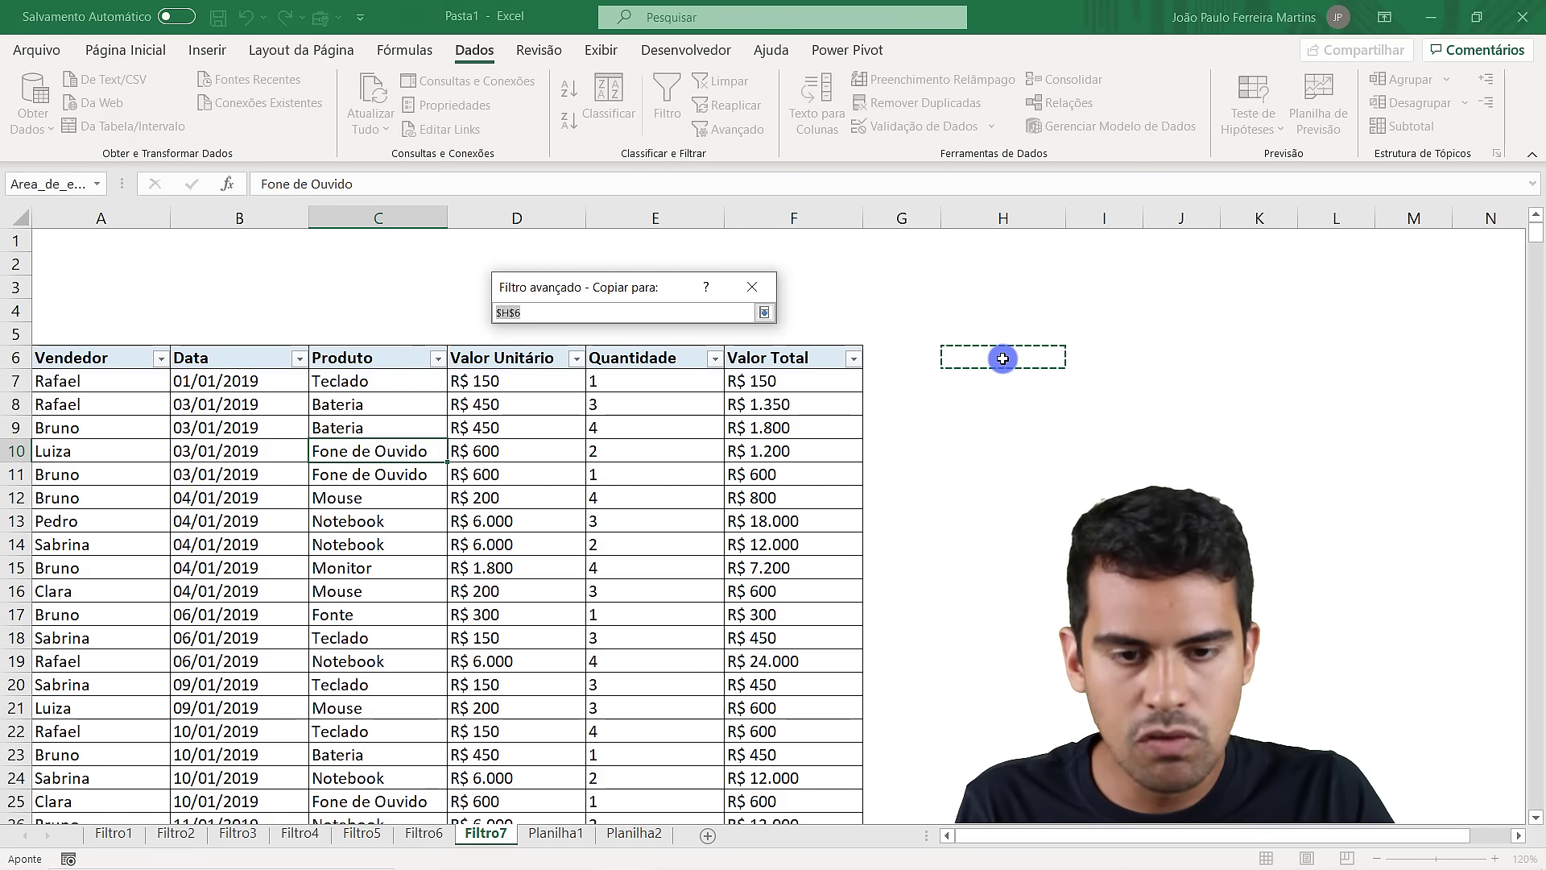
click(1000, 358)
key(Return)
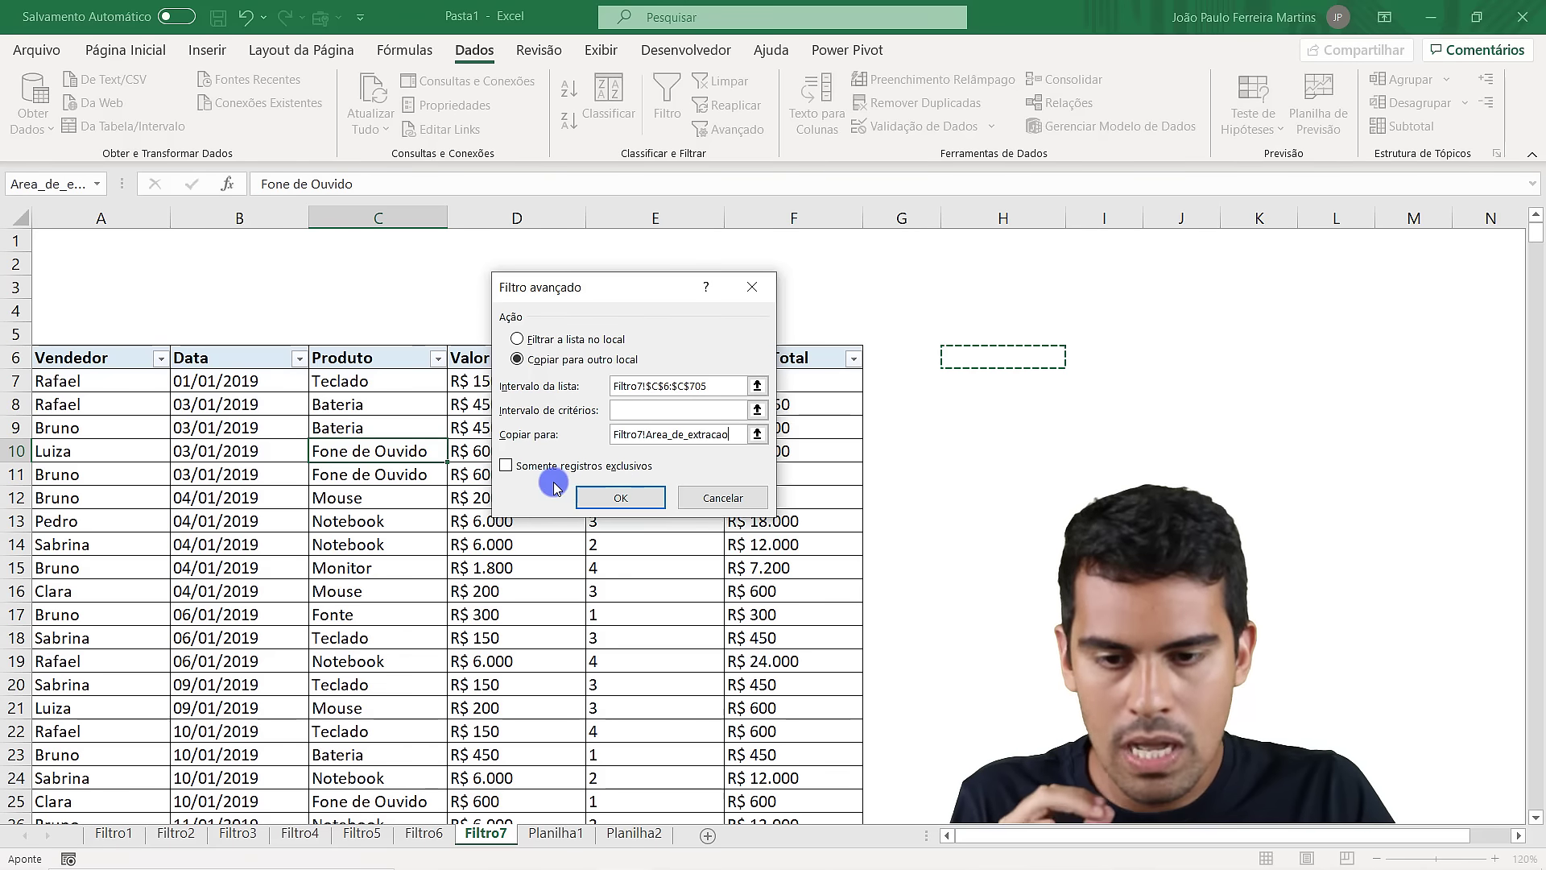
click(614, 491)
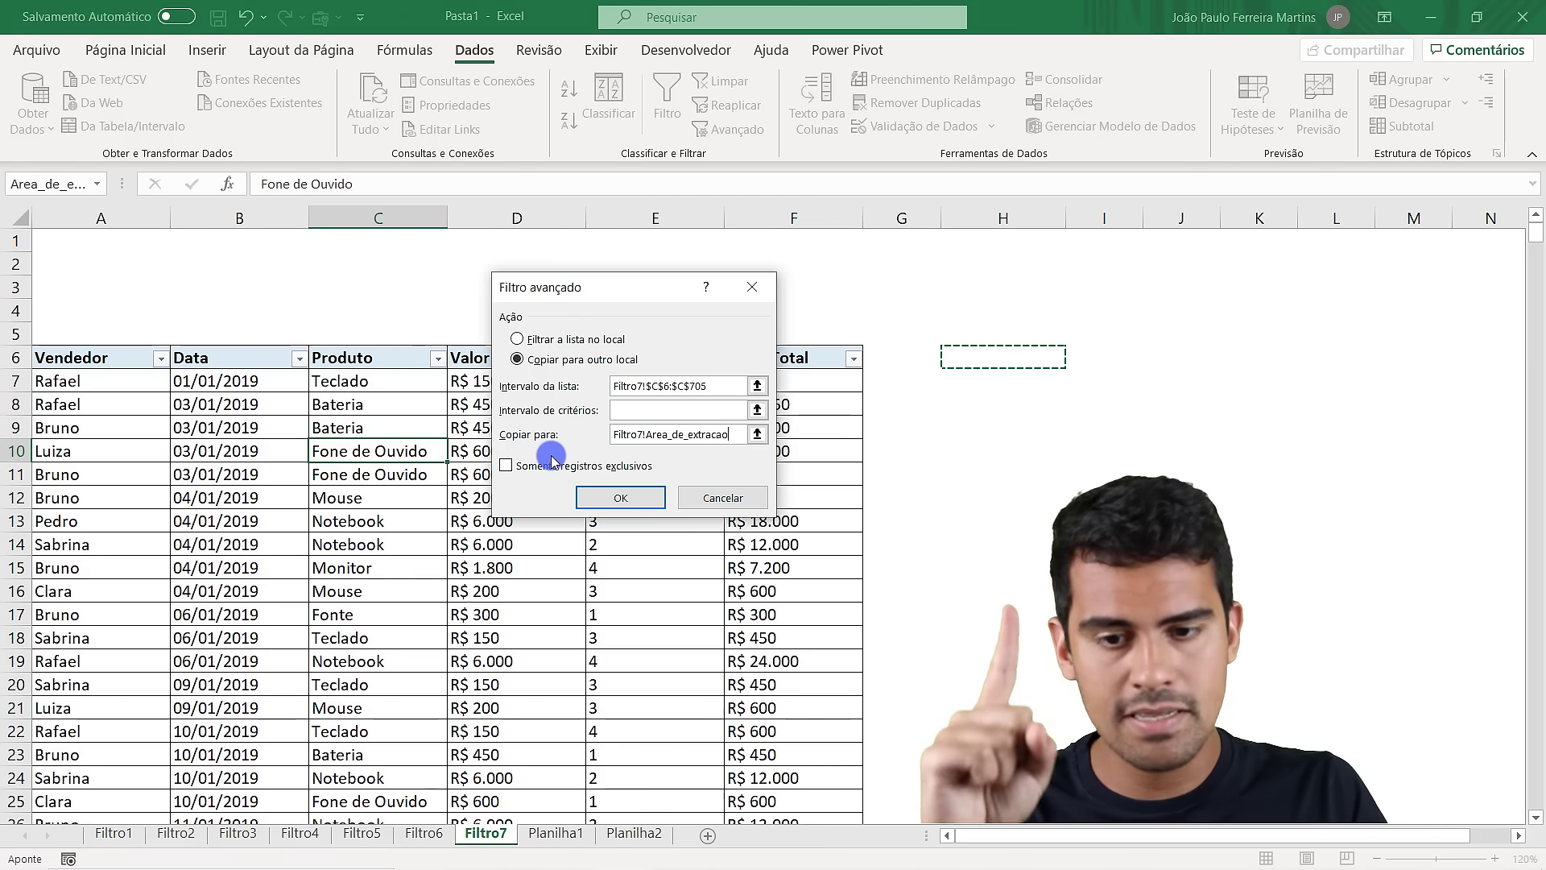
click(505, 466)
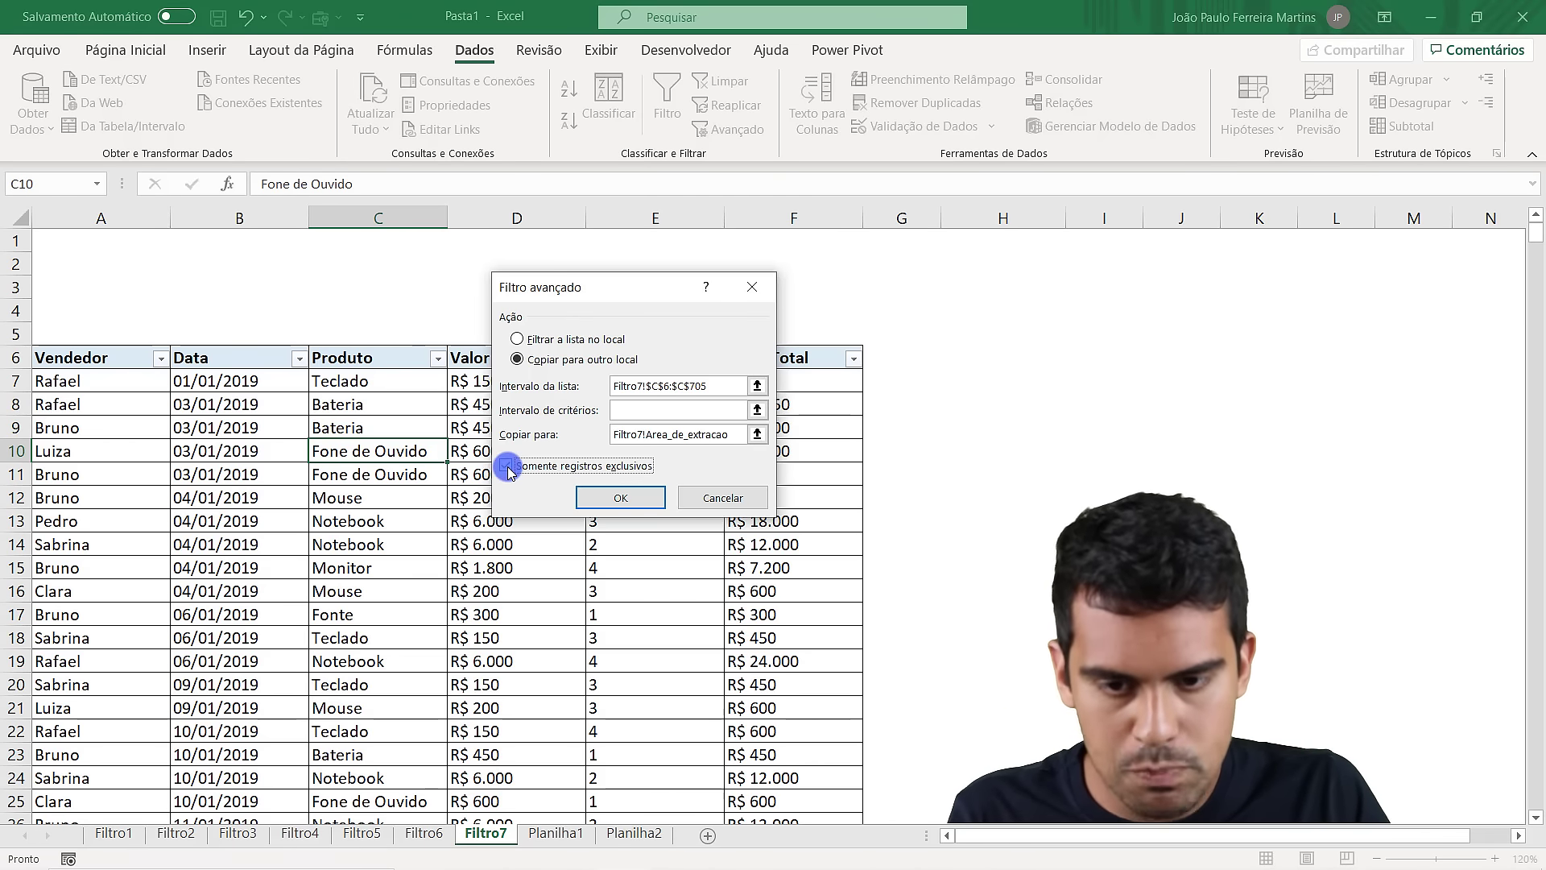
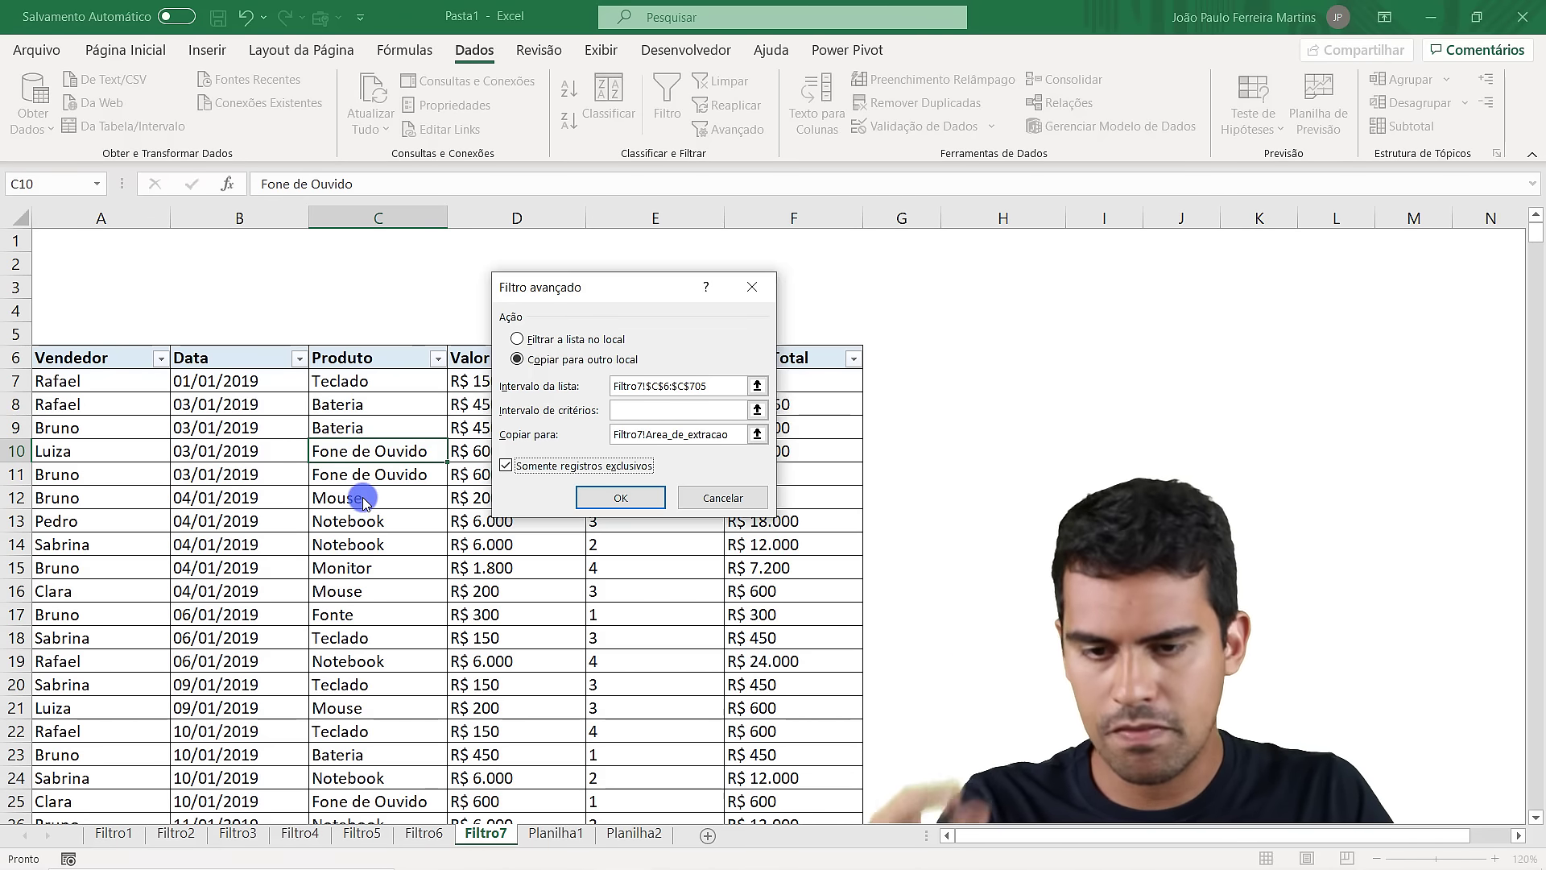
click(629, 496)
Examine each entry of the extracted Produto list in column H for repeated products
click(974, 358)
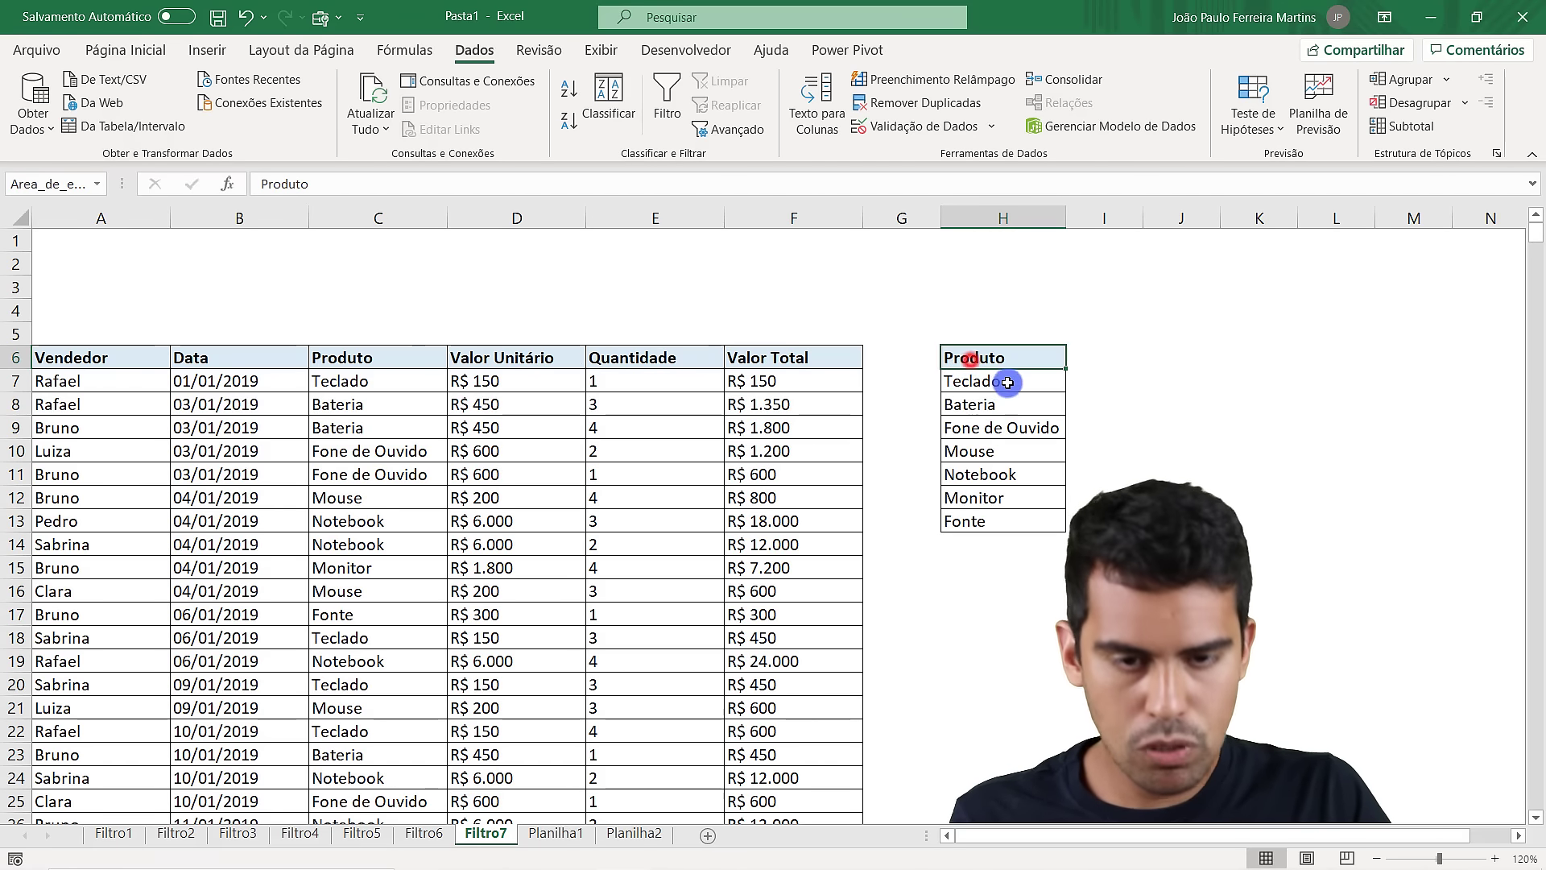
click(1023, 384)
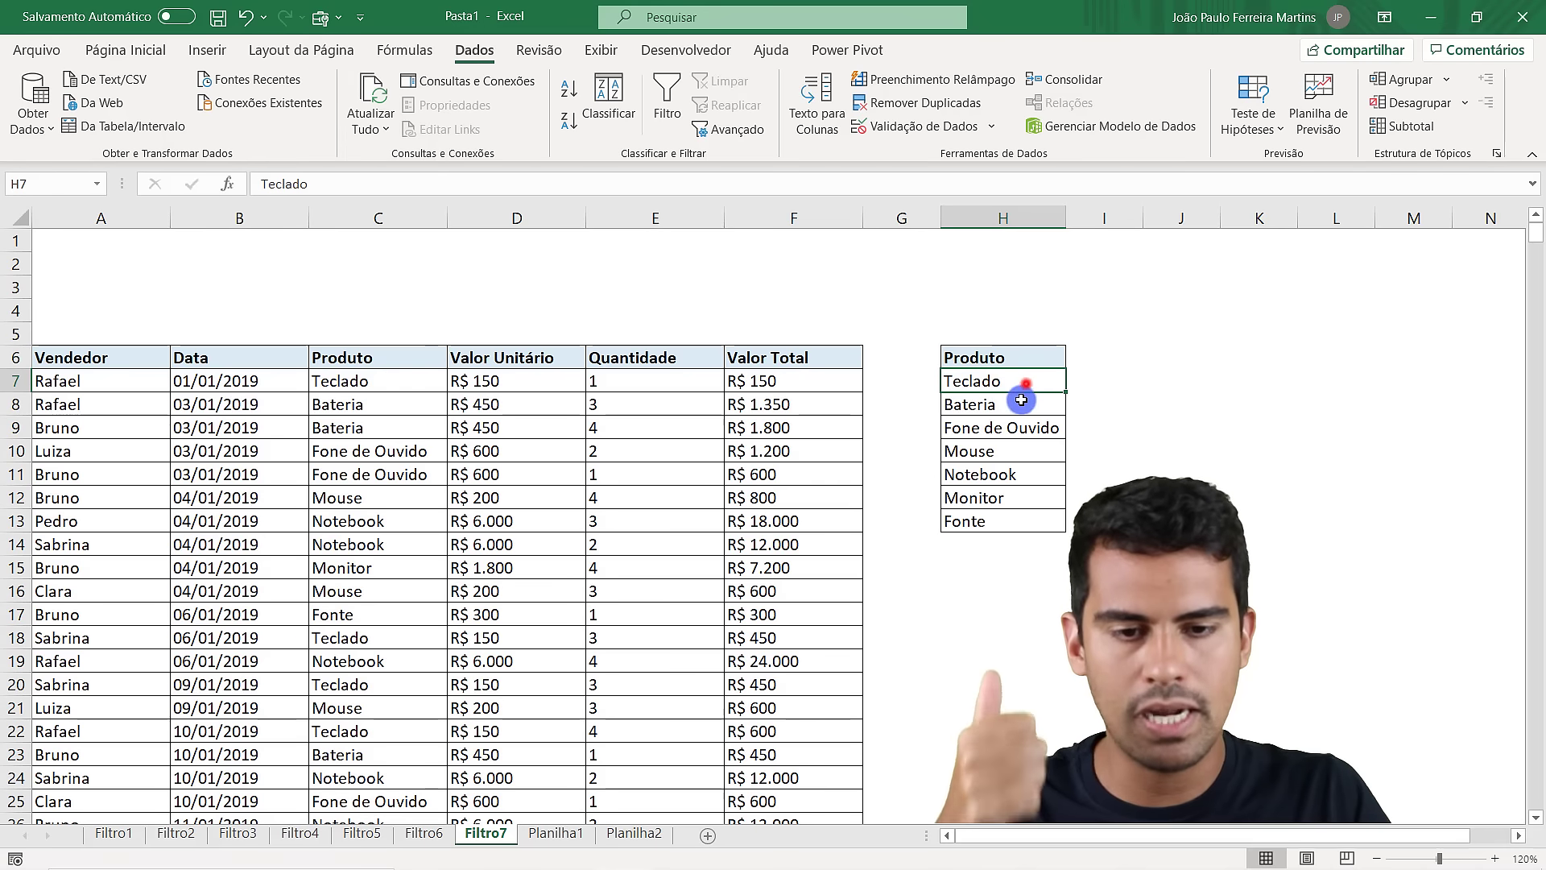
click(1015, 407)
click(1005, 429)
click(998, 453)
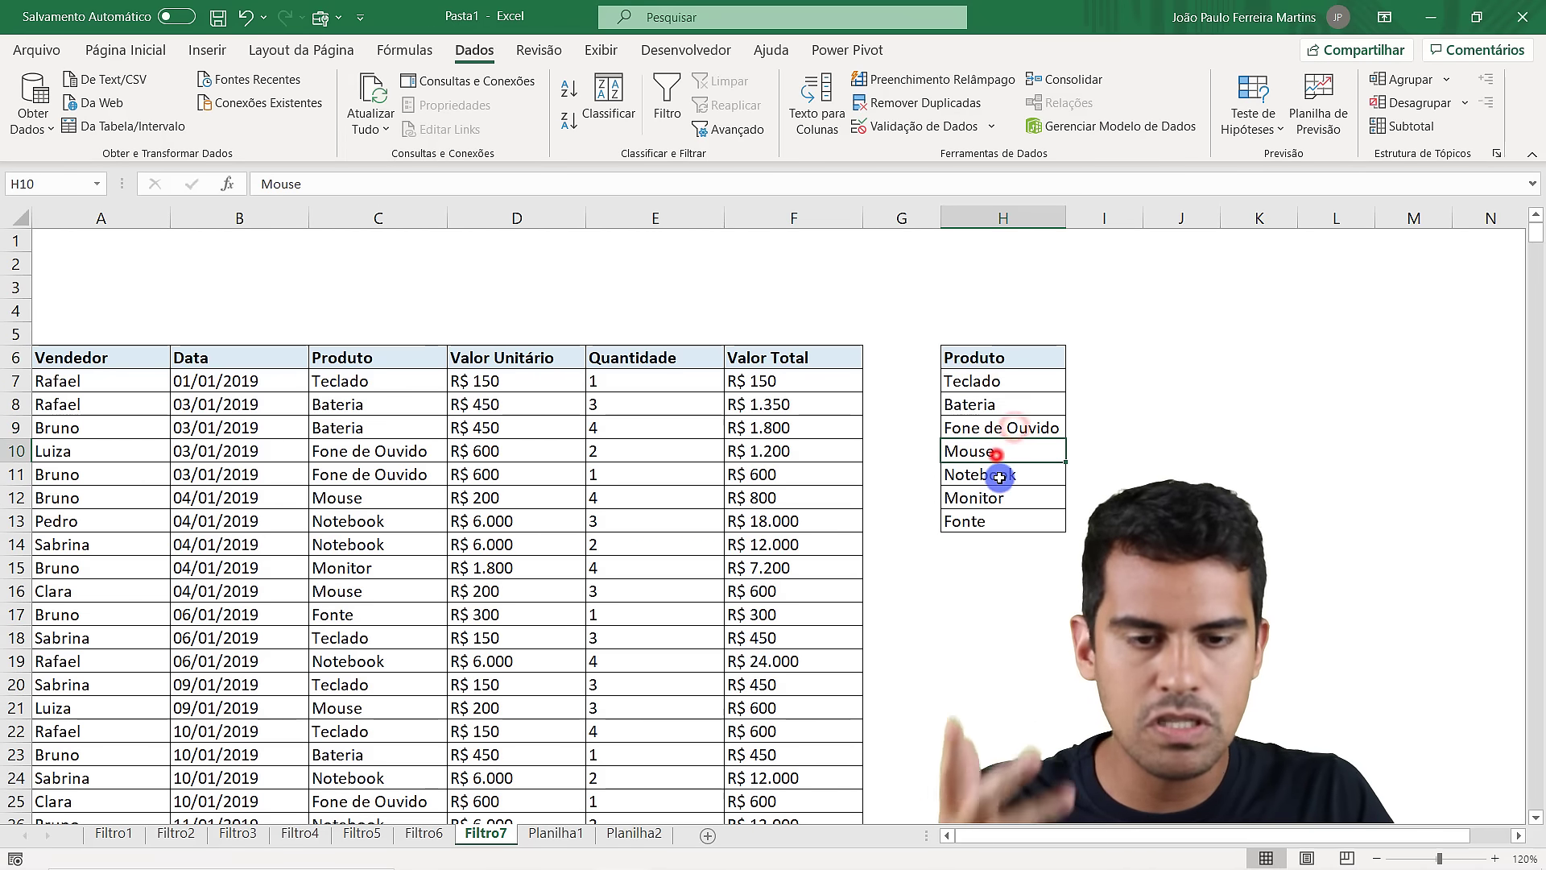
click(999, 476)
click(1005, 498)
click(1000, 525)
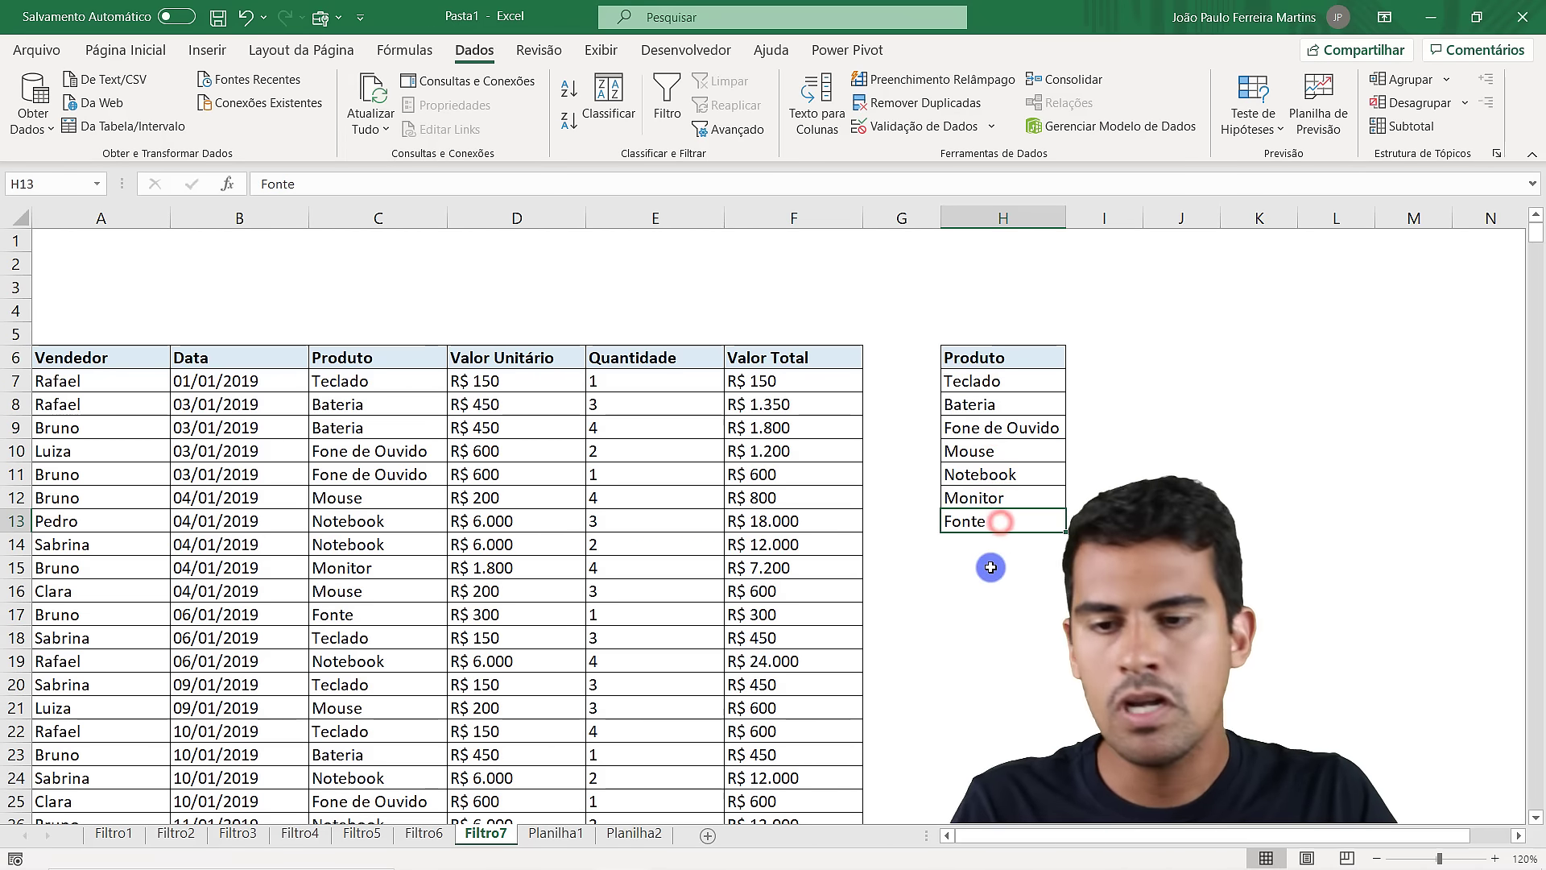
click(991, 568)
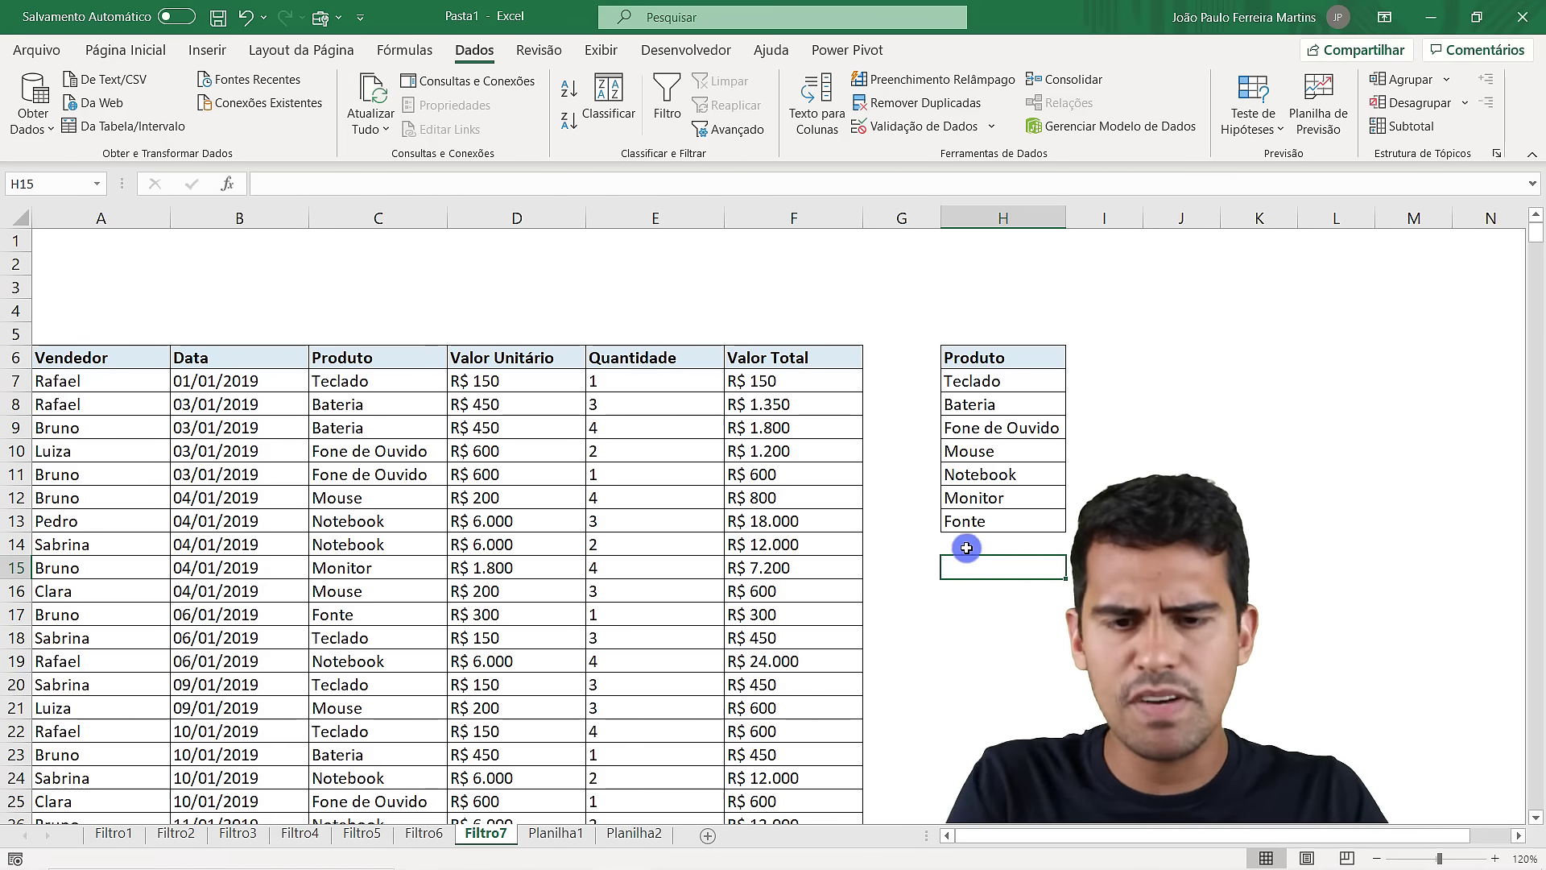
Start an Advanced Filter on Filtro7 with the Vendedor column A6:A705 as the list range and an empty criteria range
click(368, 364)
click(729, 129)
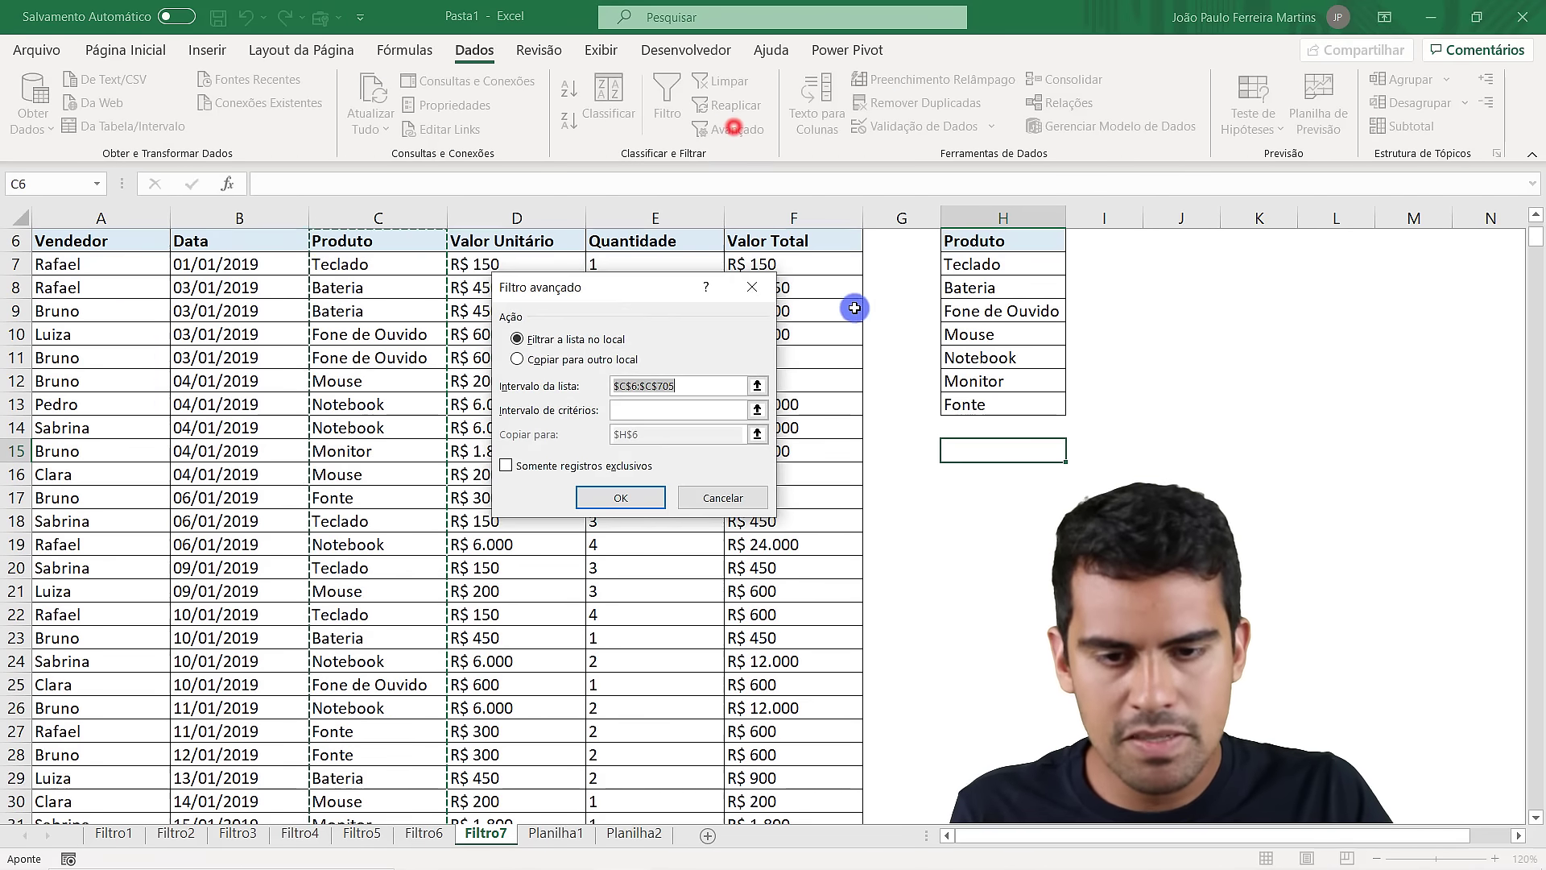
click(757, 385)
click(145, 248)
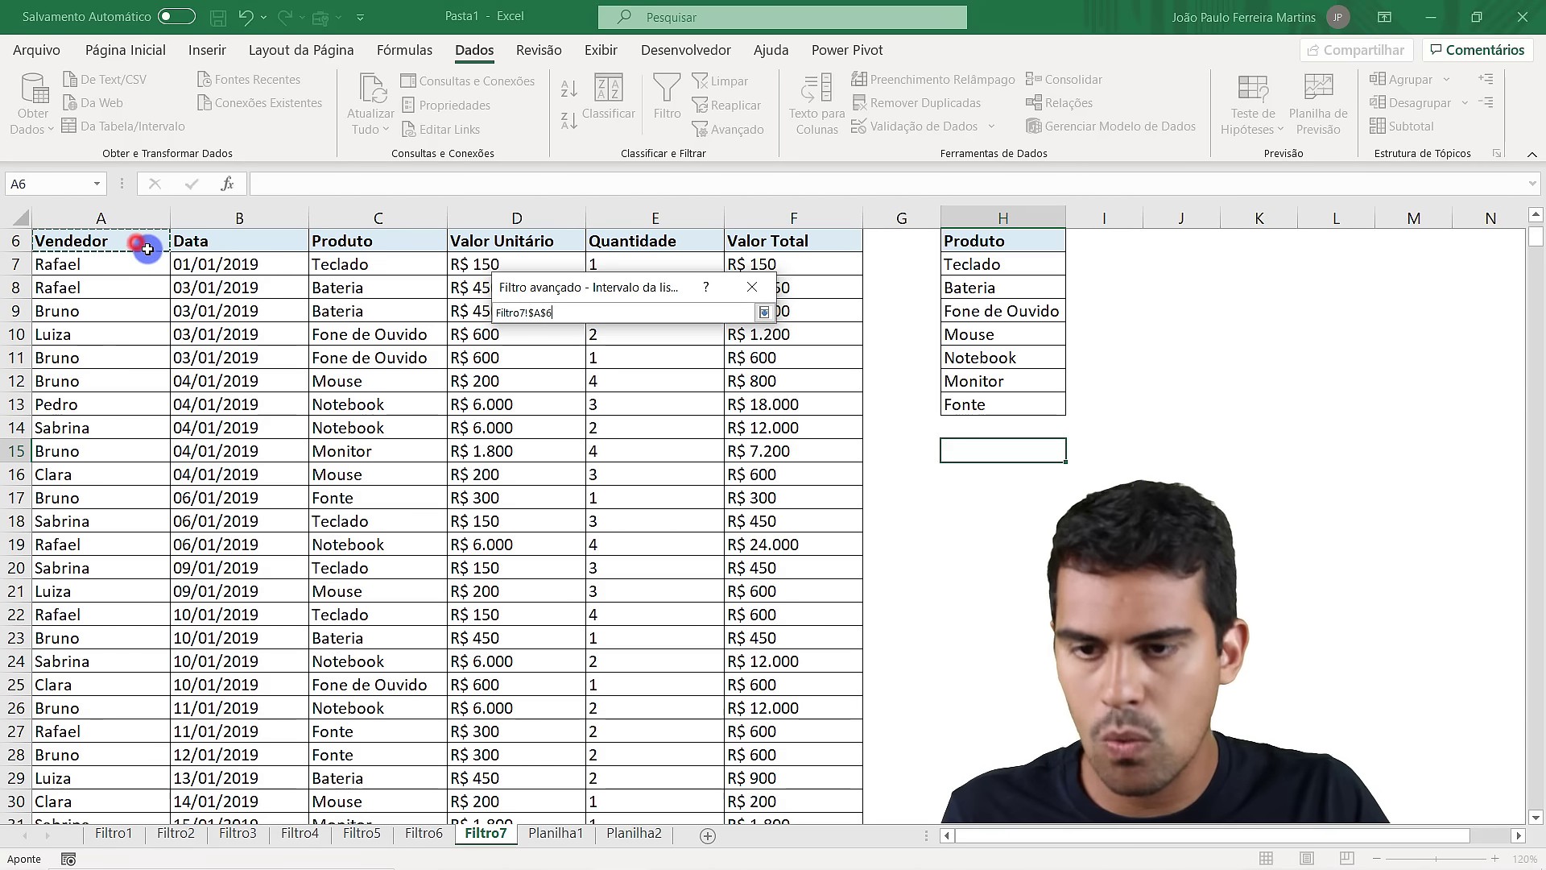
key(ctrl+shift+Down)
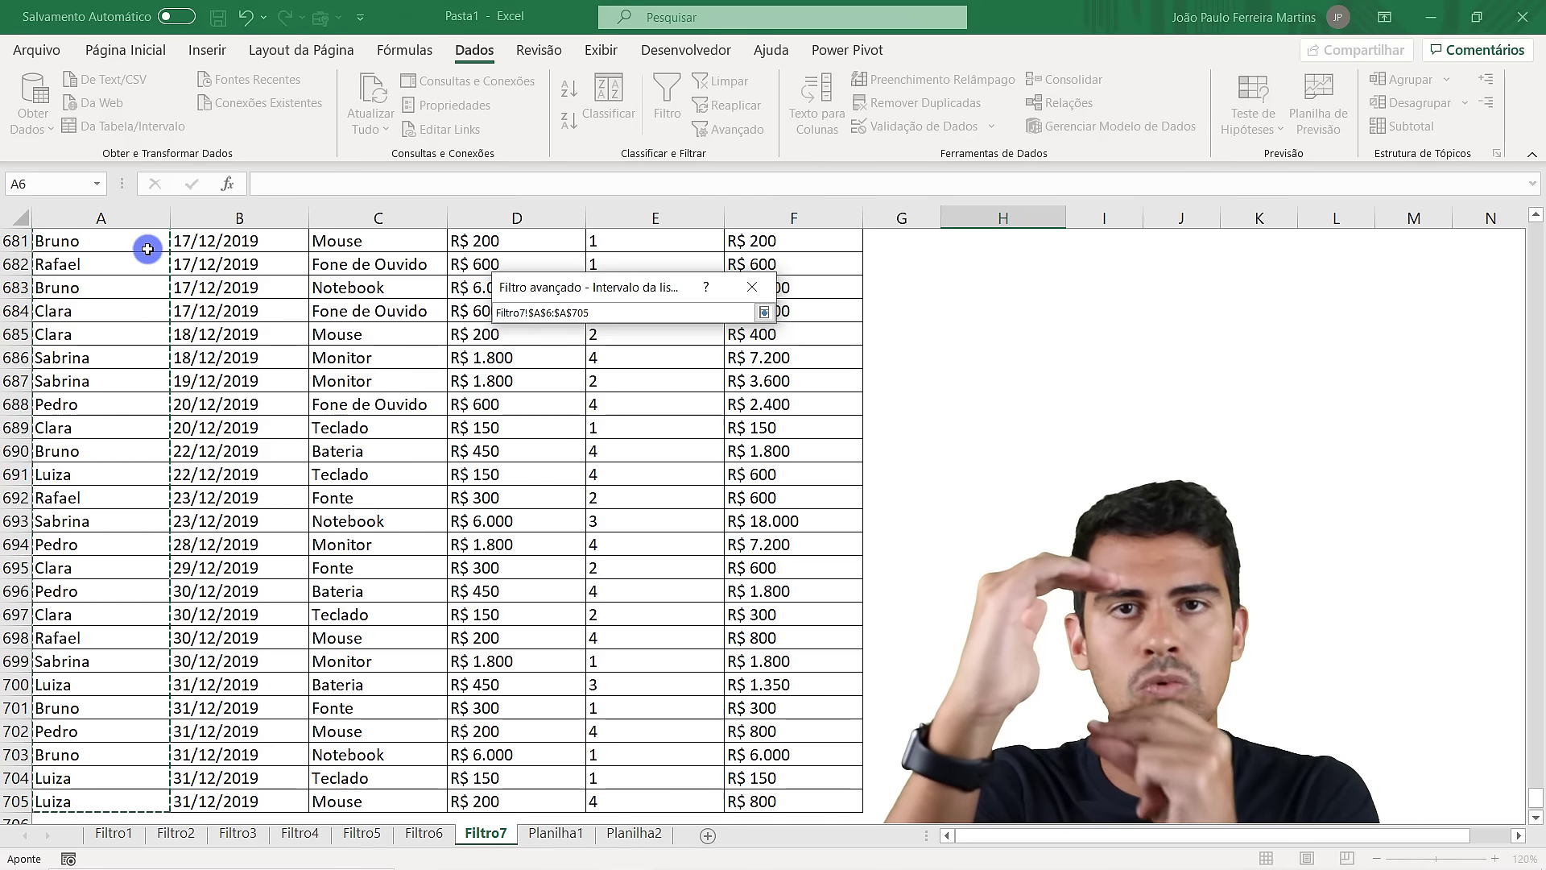
key(Return)
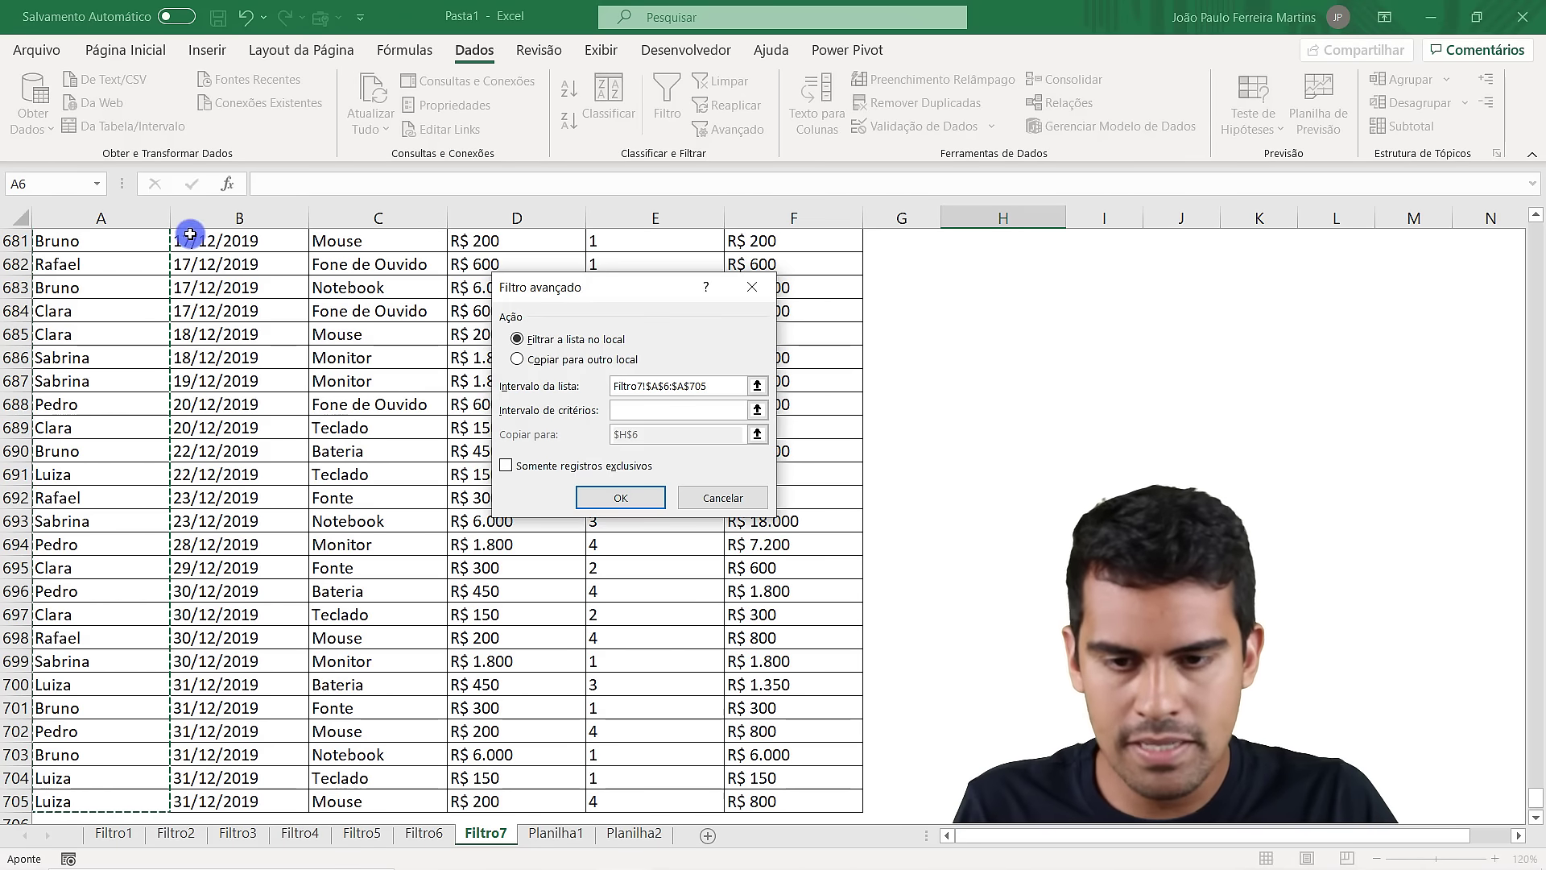
Set the Advanced Filter to copy only unique Vendedor records to another location starting at H15, and run it
click(538, 359)
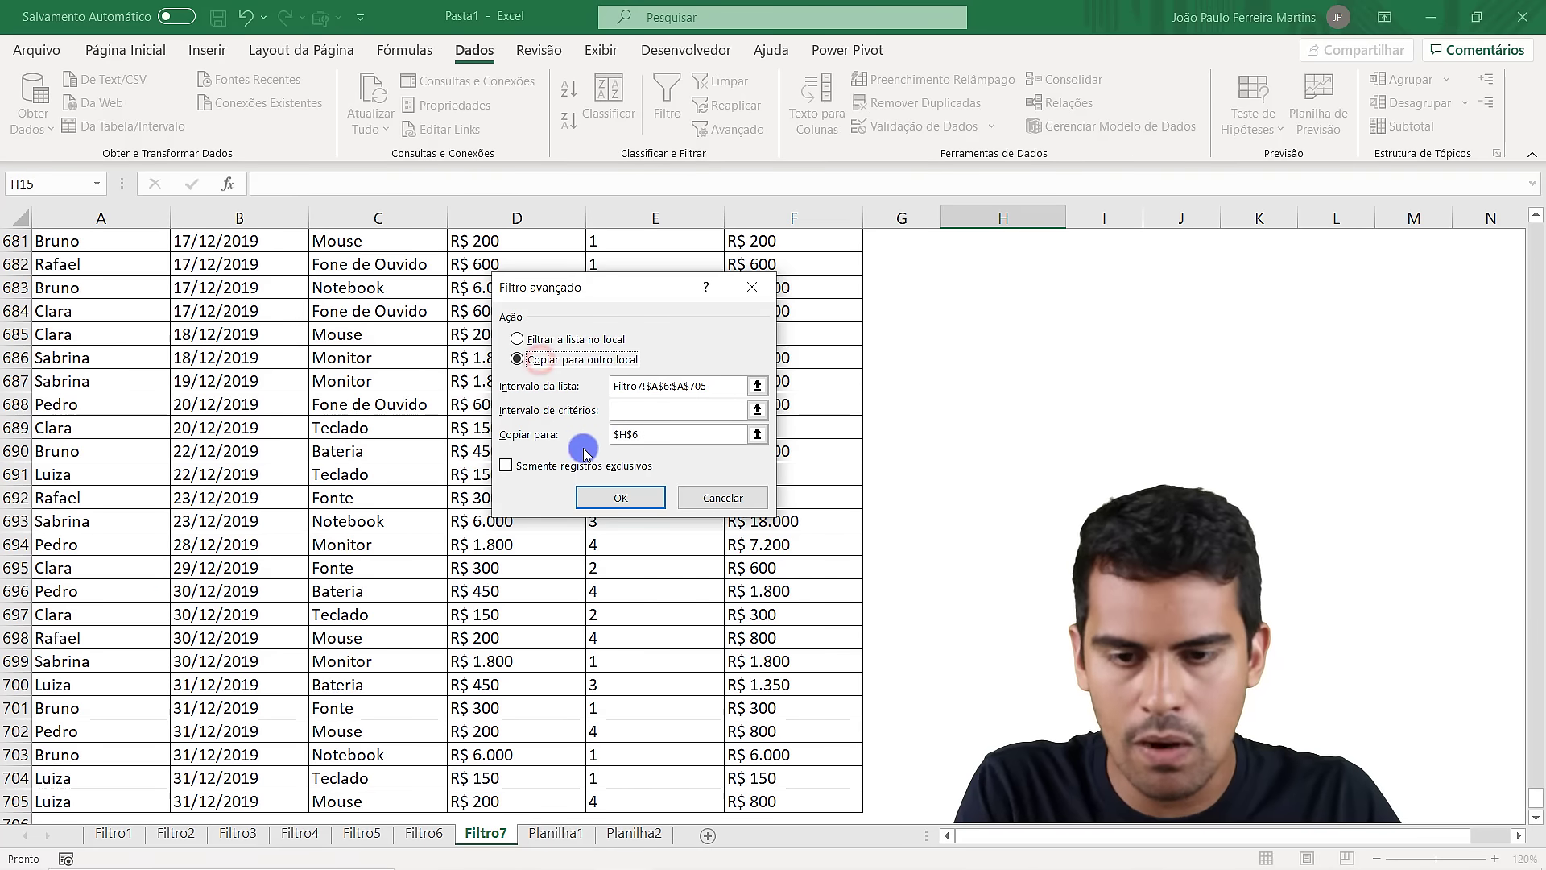
click(757, 435)
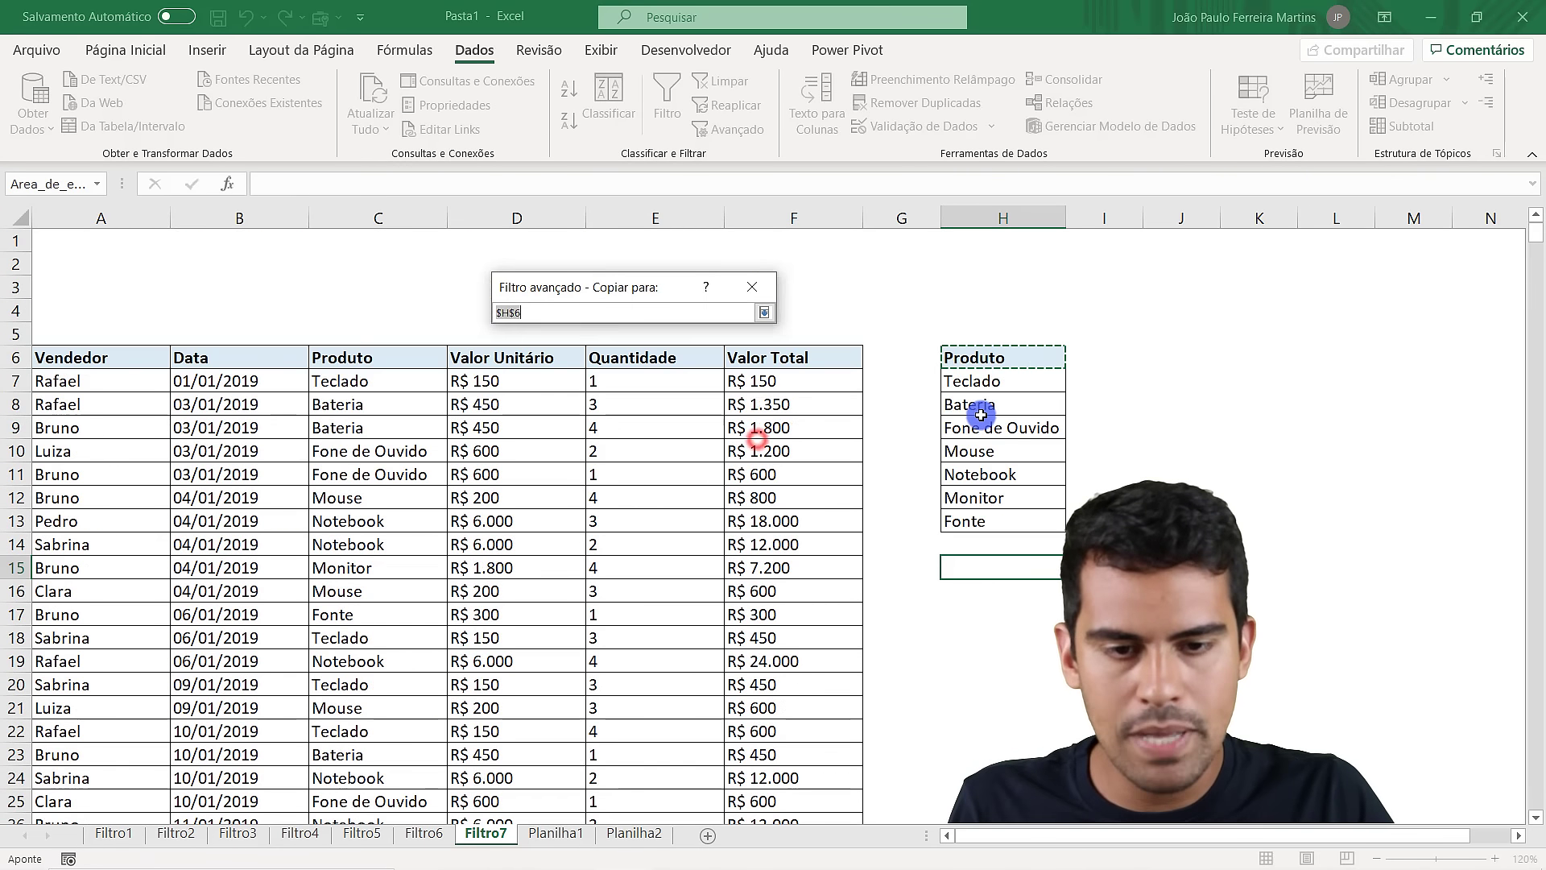
click(987, 567)
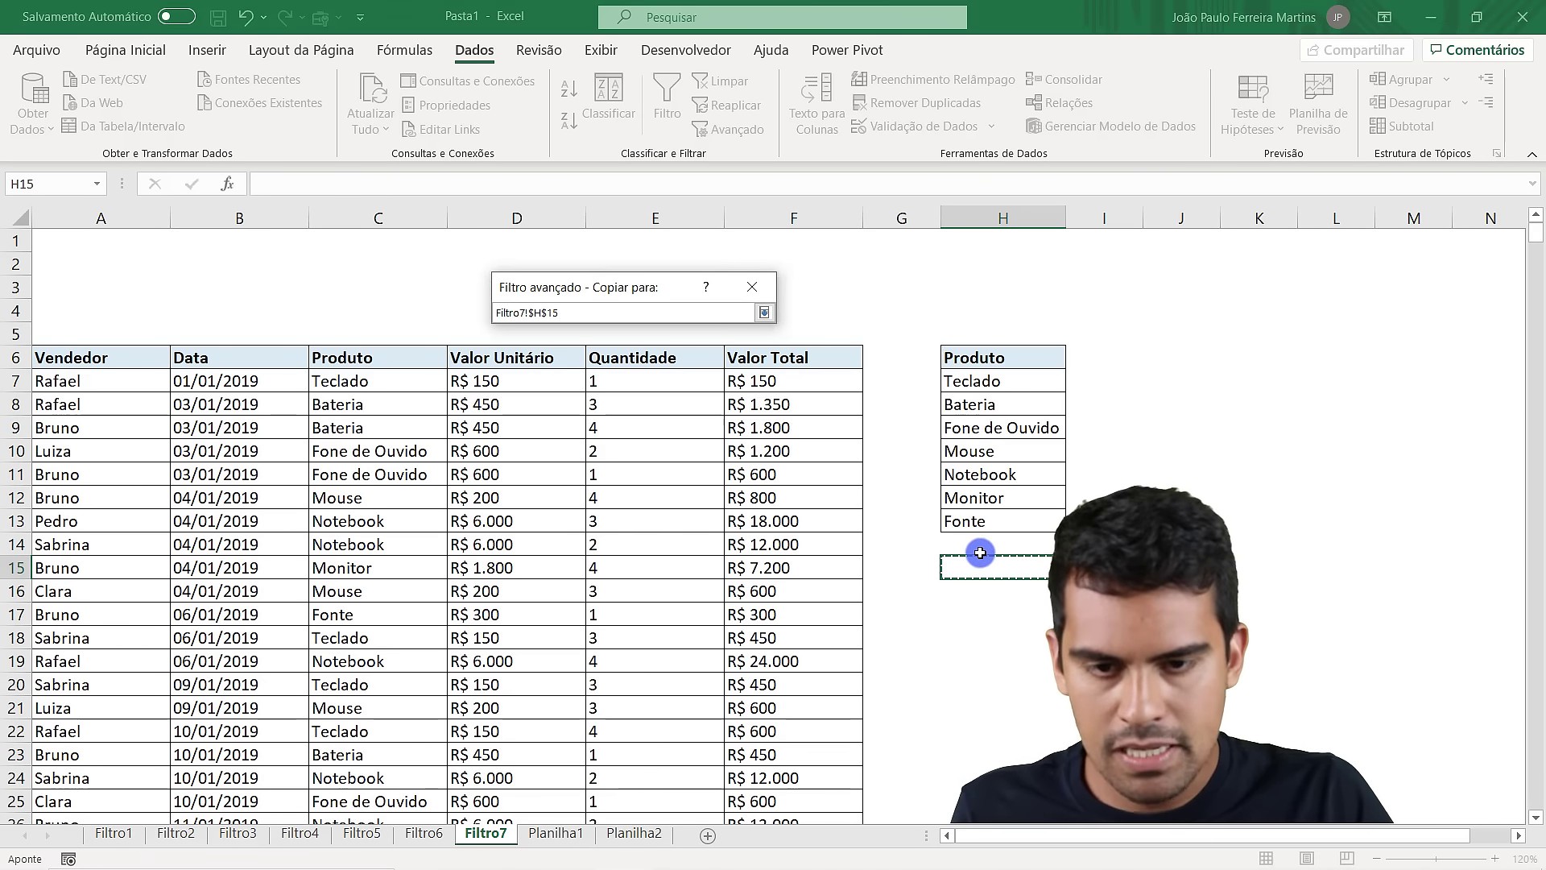
key(Return)
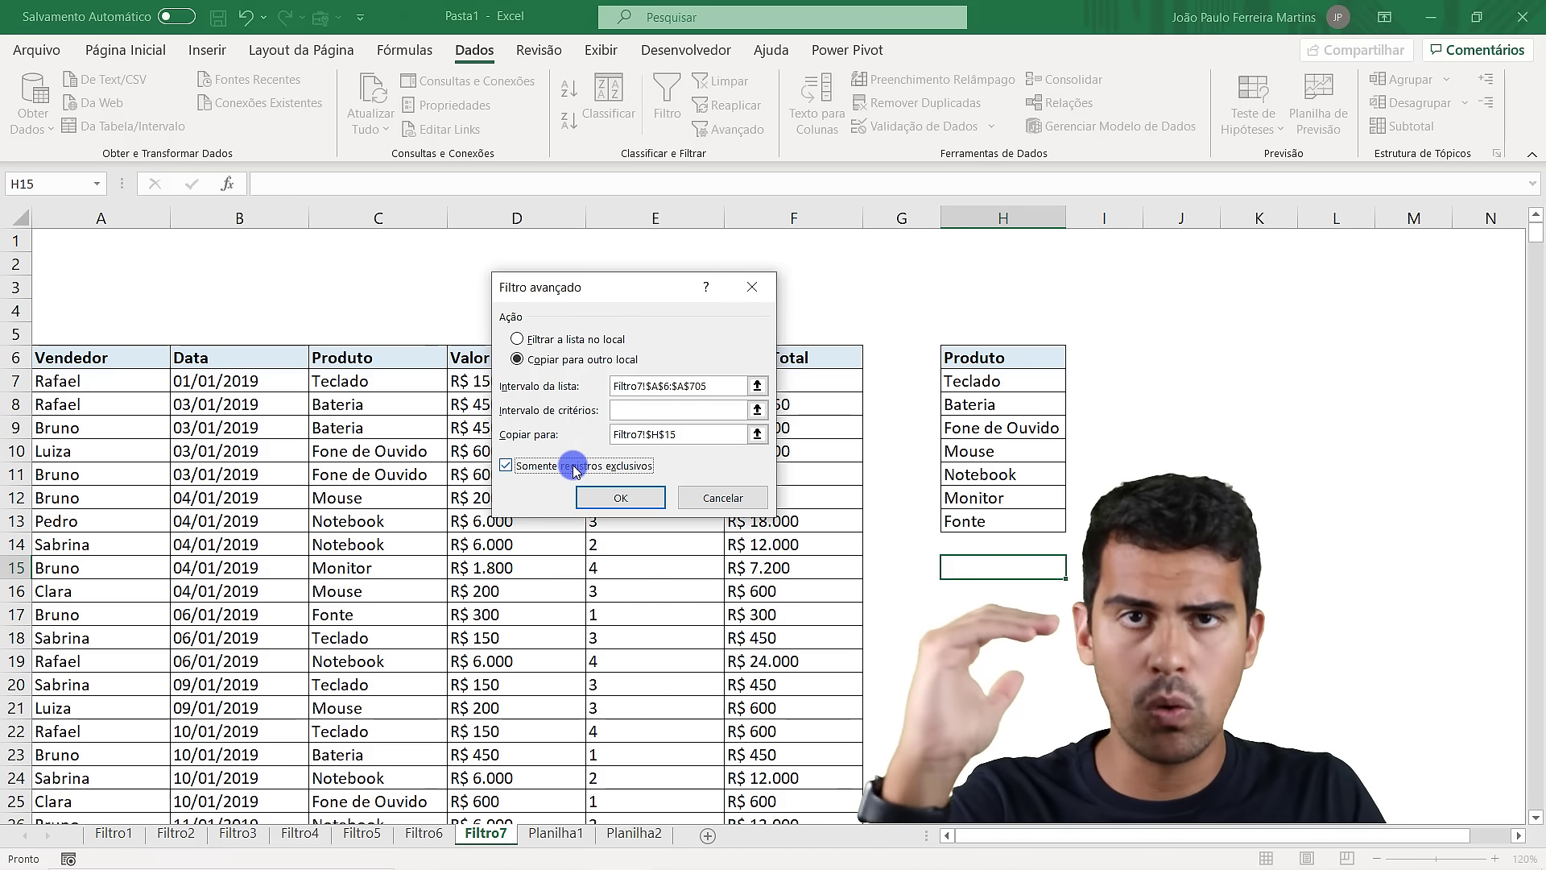
click(607, 498)
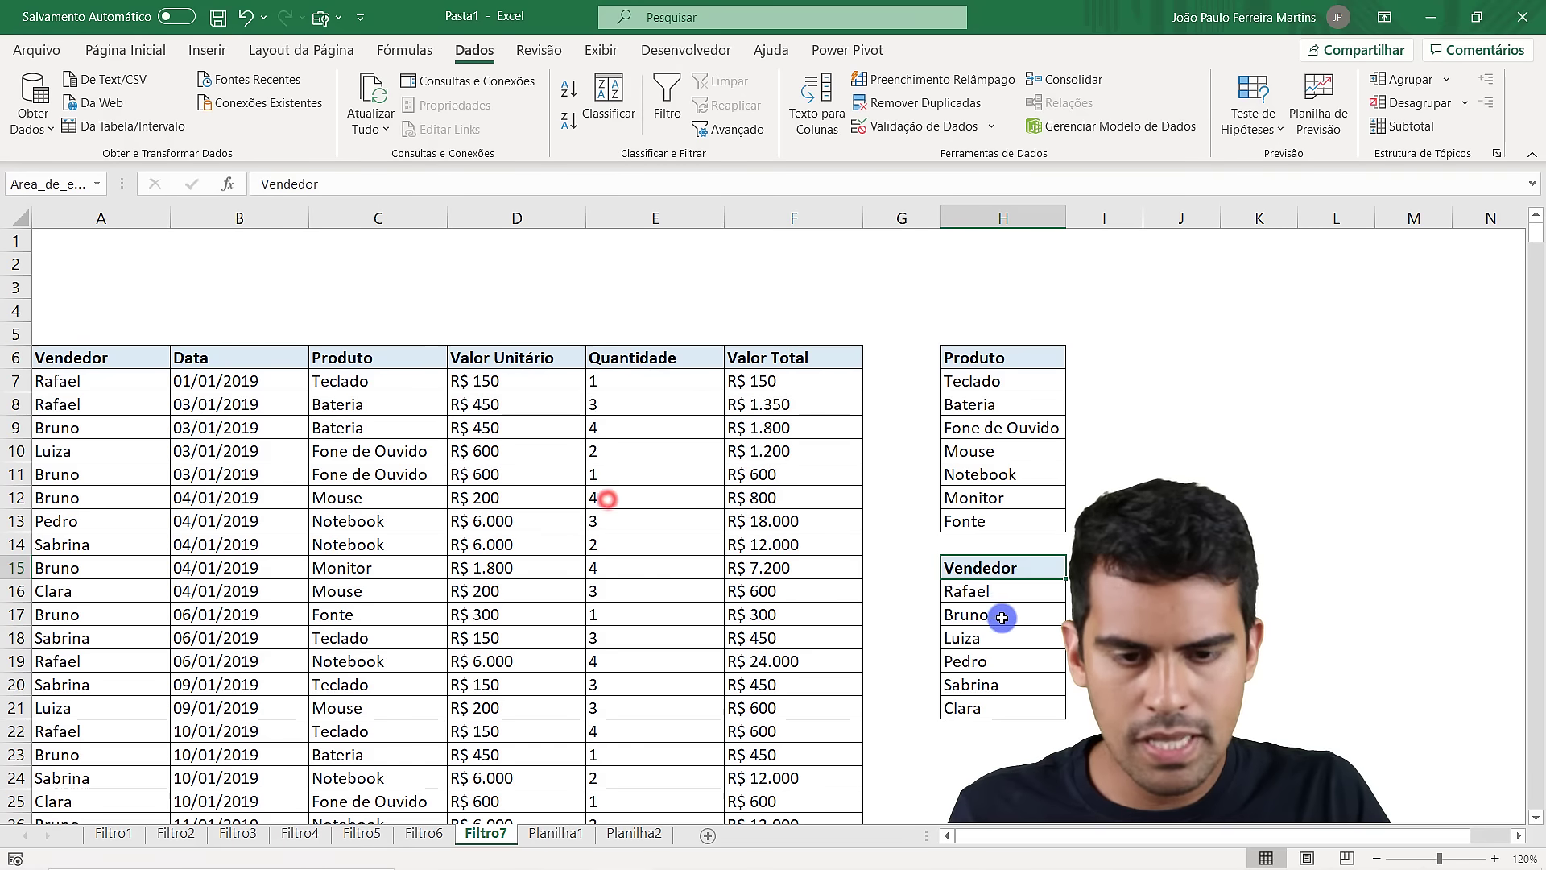
drag(999, 567, 1001, 707)
click(1005, 483)
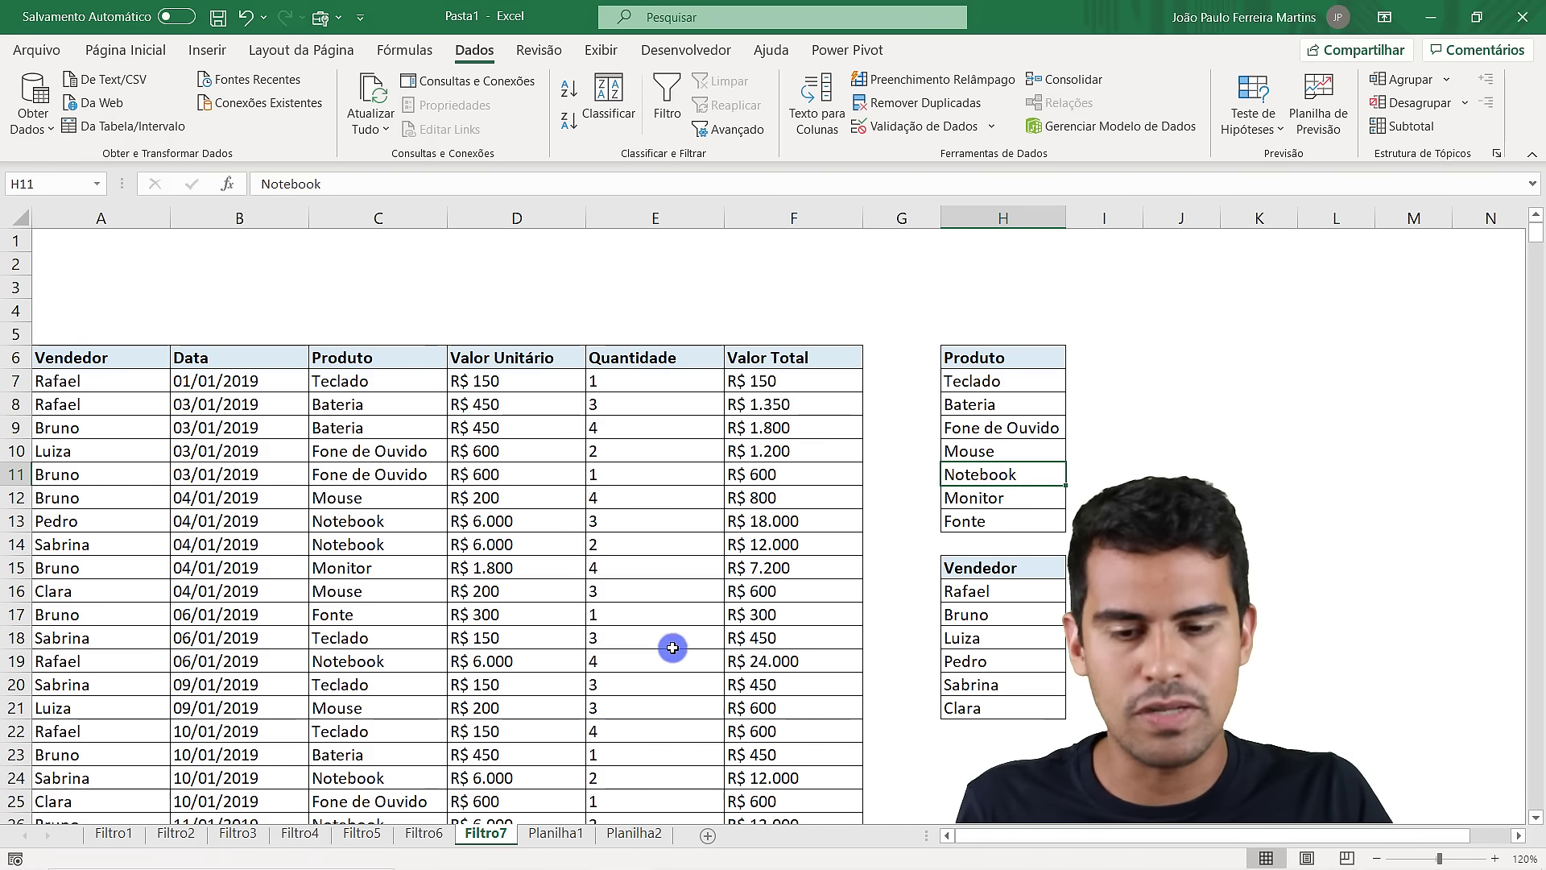
Open the empty Planilha1 sheet and select cell A1
click(557, 832)
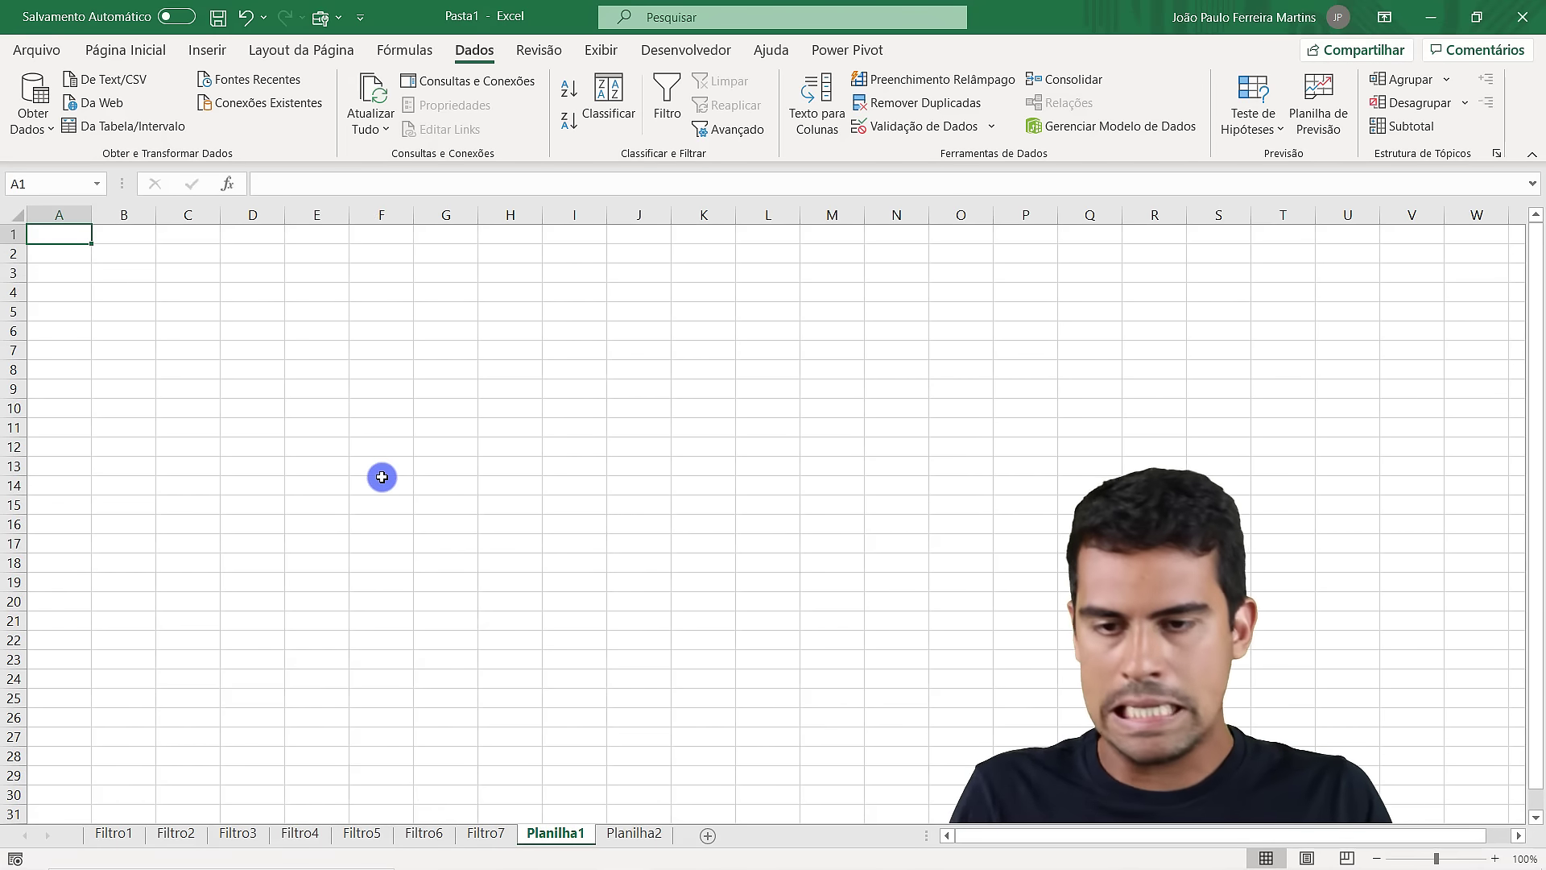
click(1492, 857)
click(1492, 857)
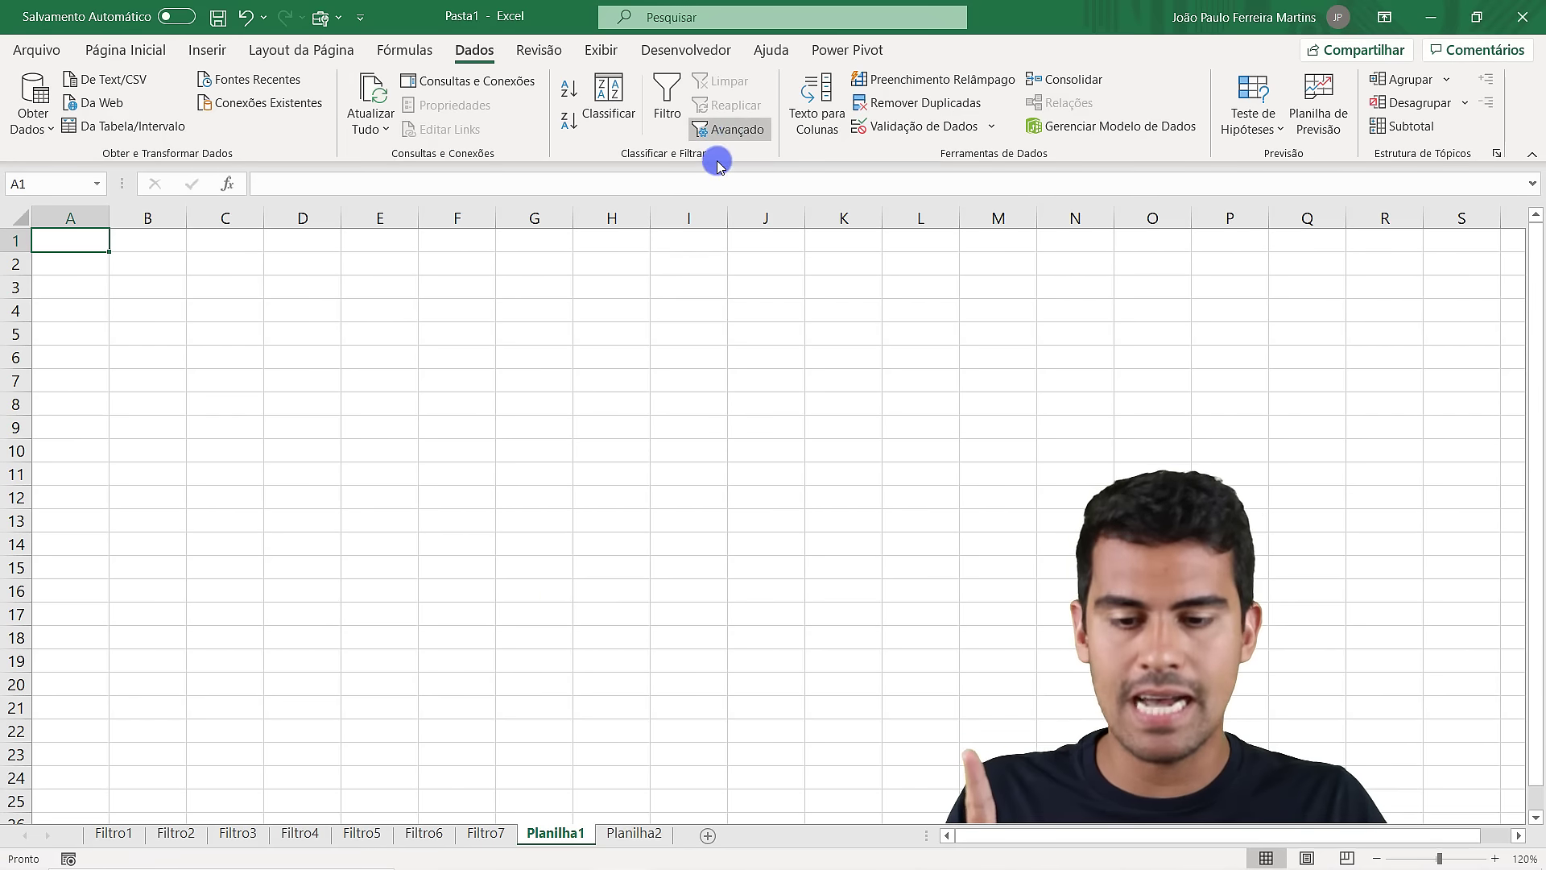
drag(491, 456, 552, 452)
scroll(553, 452, down, 7)
scroll(544, 443, up, 7)
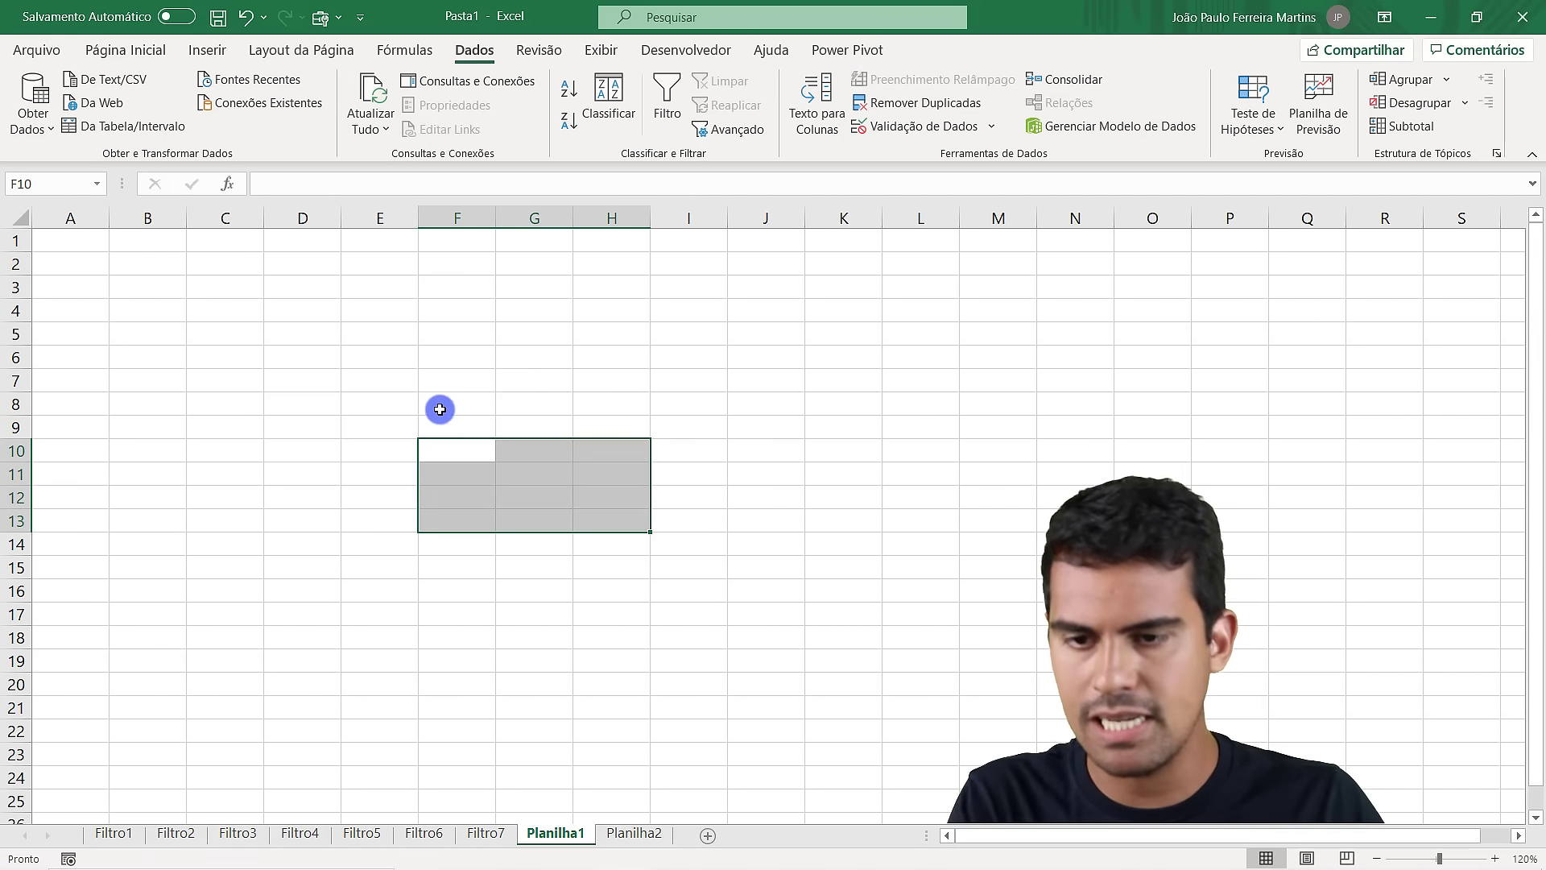
click(415, 402)
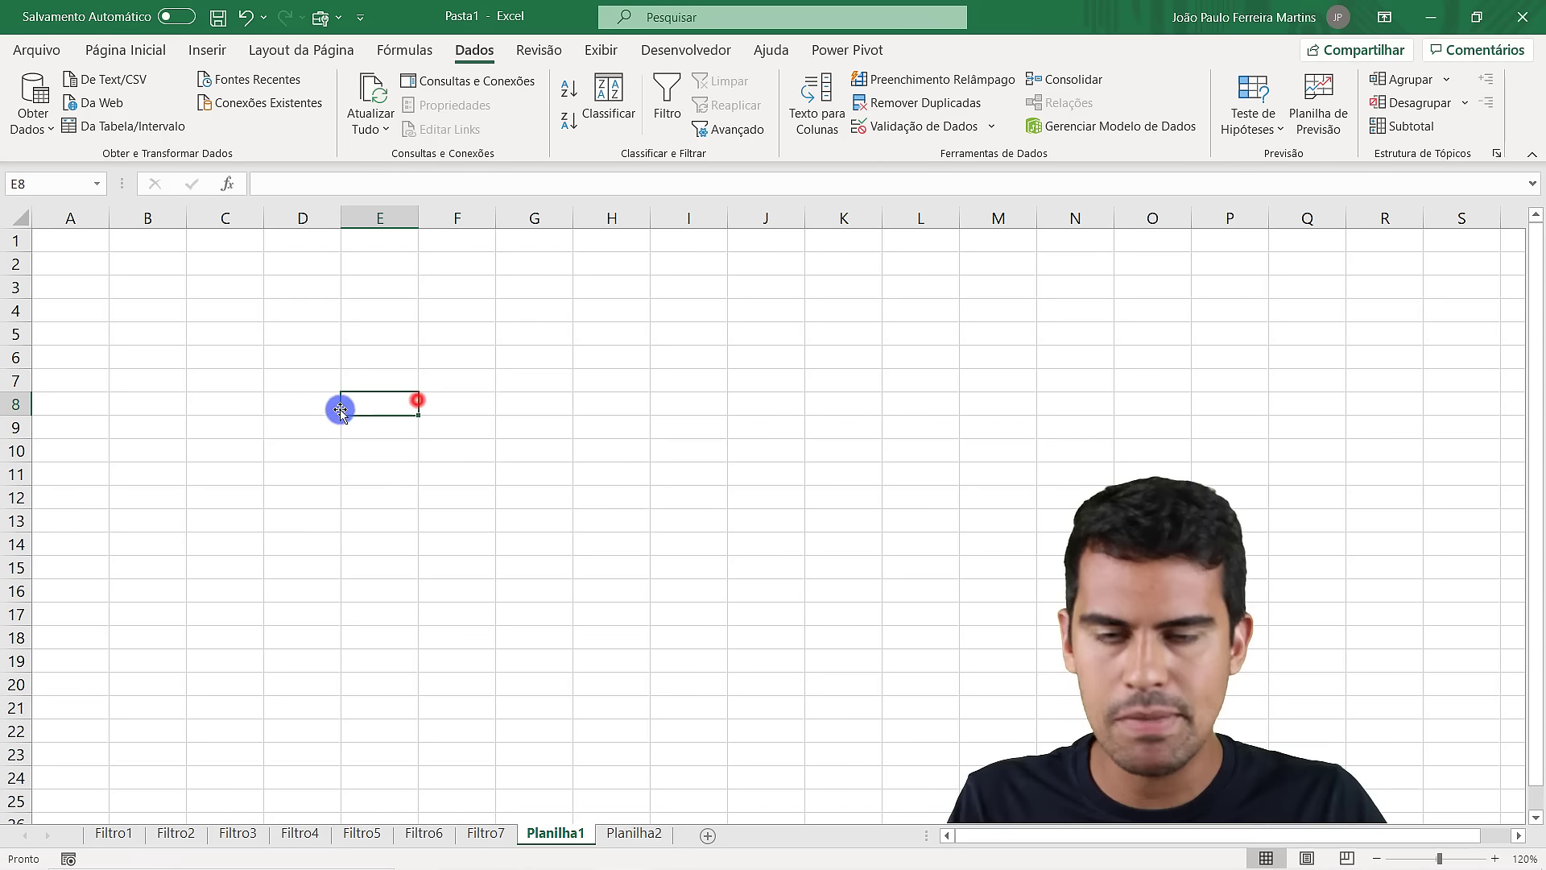
click(96, 248)
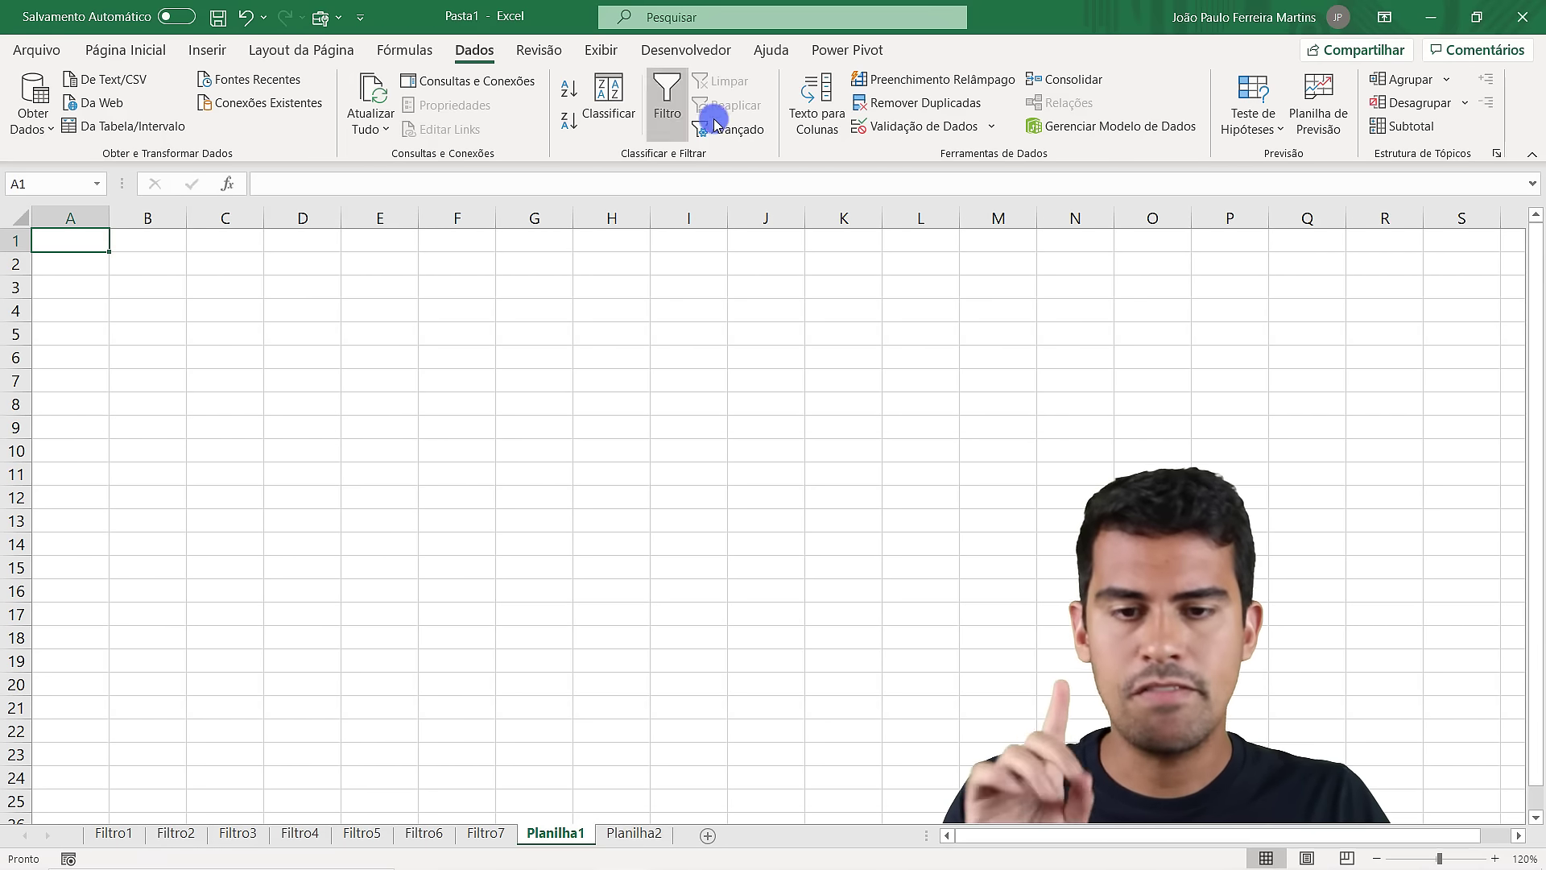
Start an Advanced Filter from Planilha1 and set its list range to the sales table A6:F705 on the Filtro1 sheet
click(737, 131)
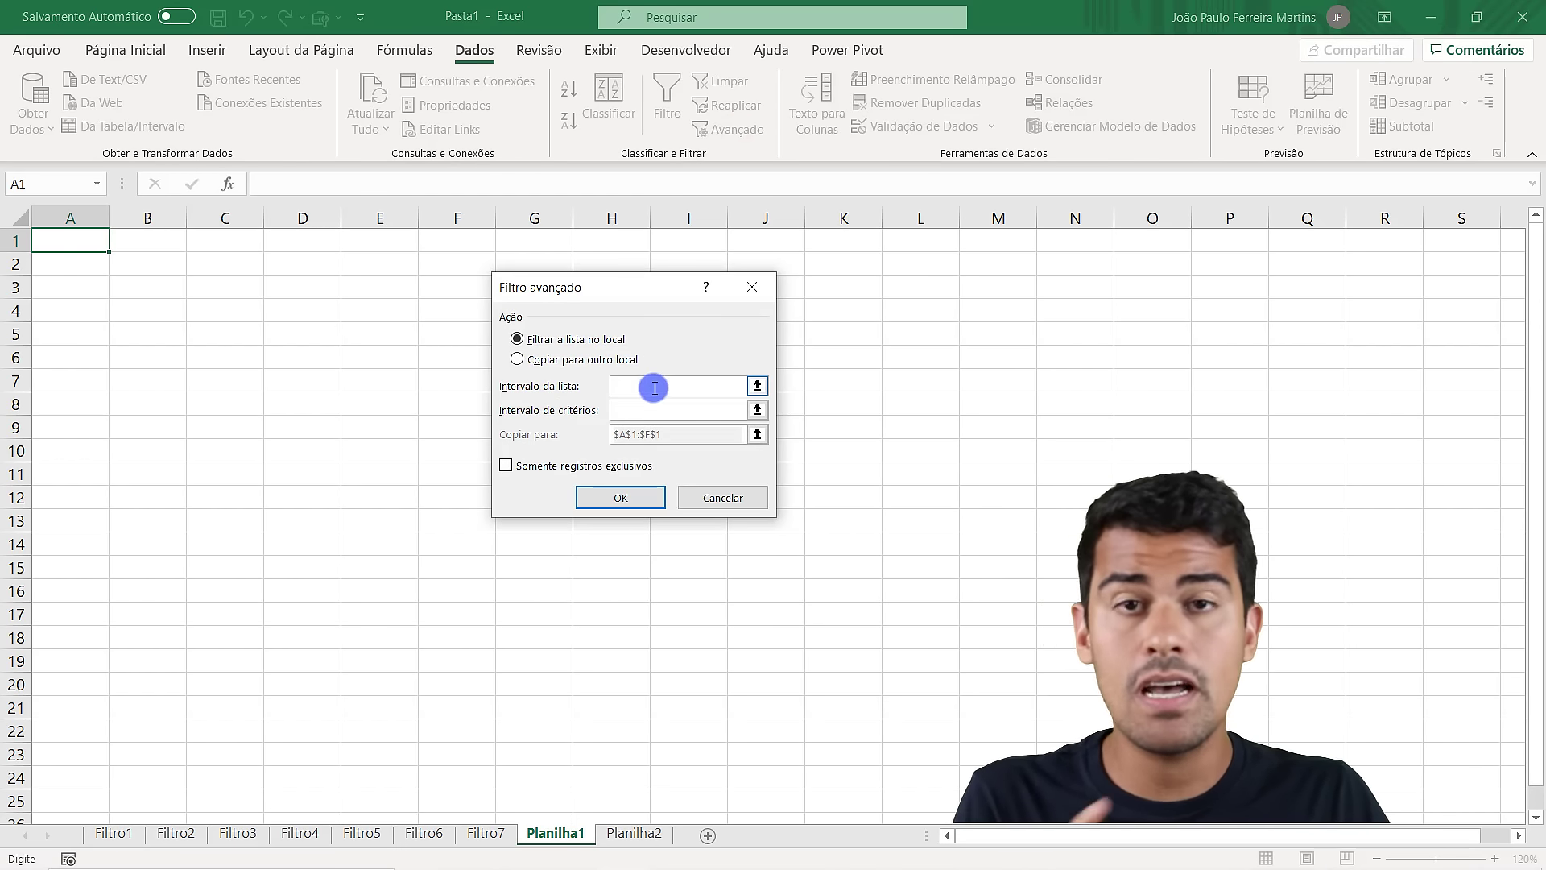
click(758, 387)
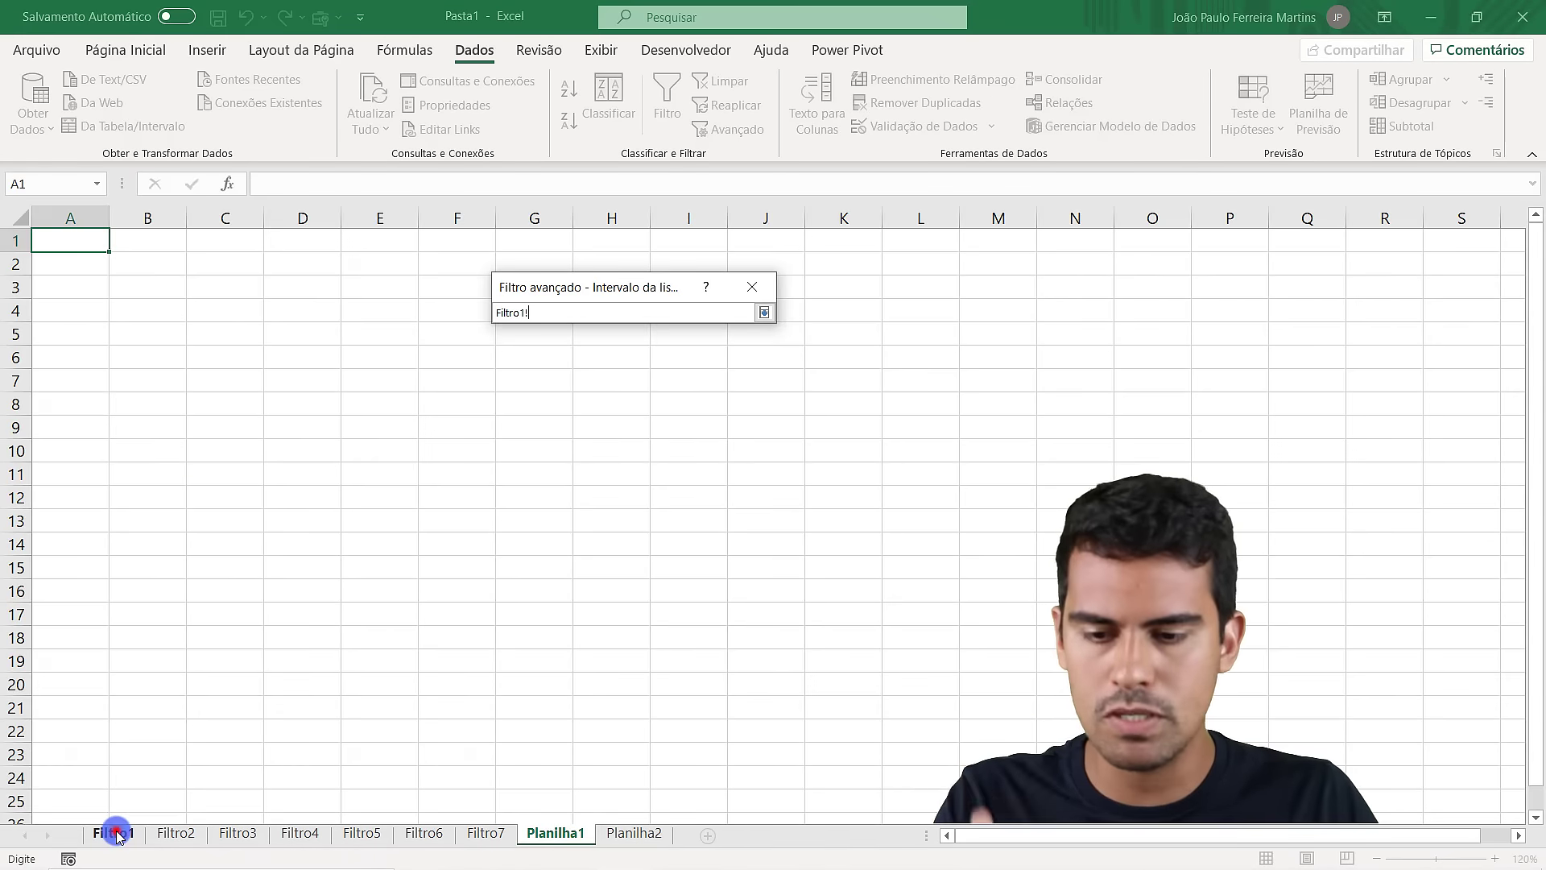
scroll(239, 450, up, 11)
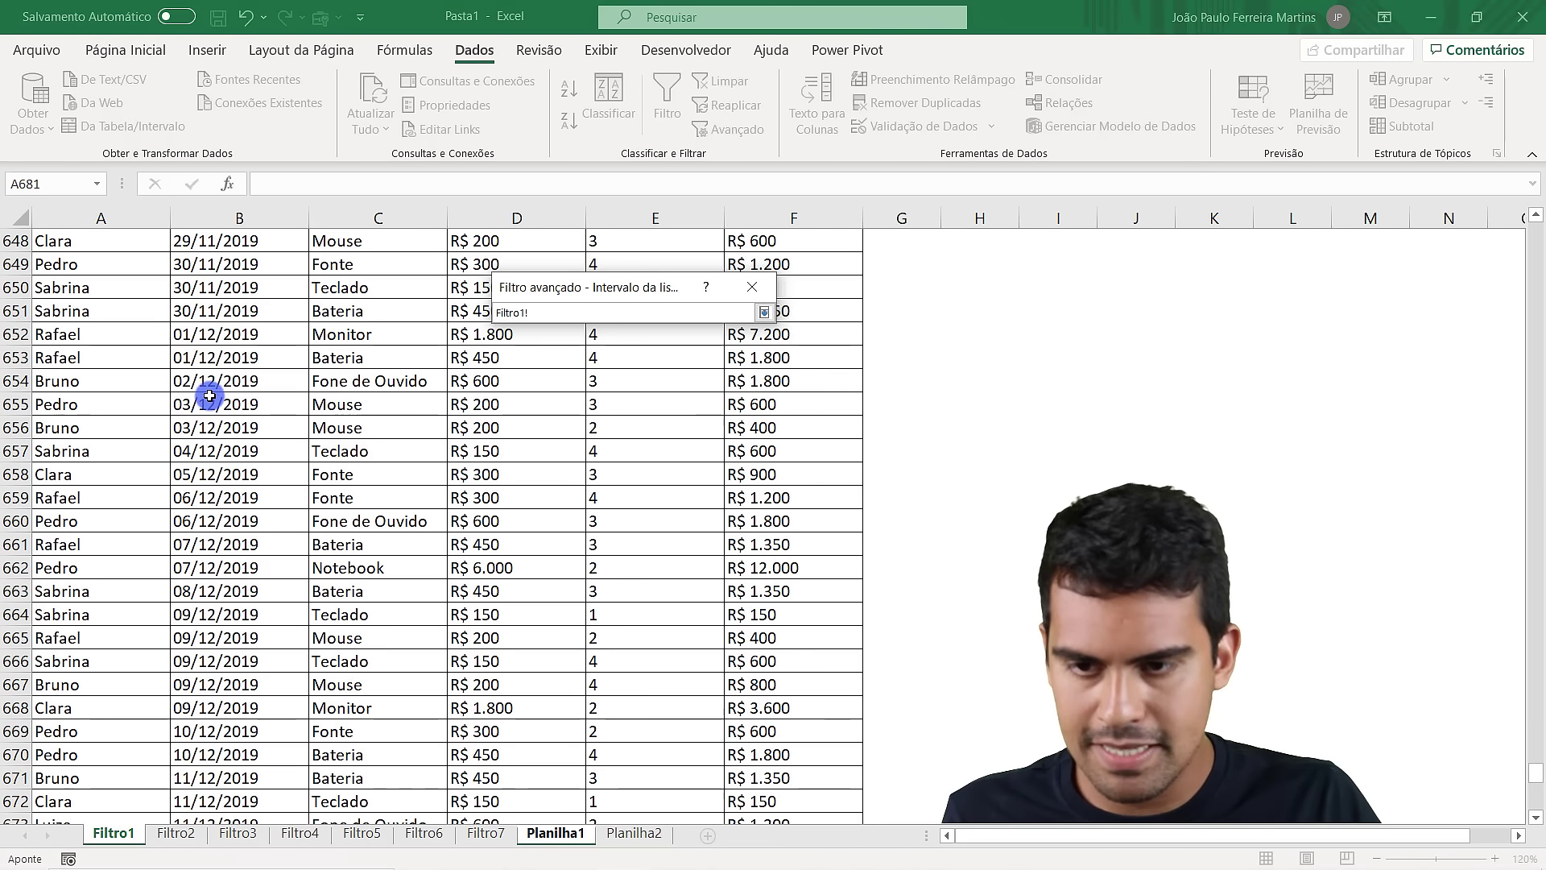
text($A$6)
scroll(209, 396, up, 8)
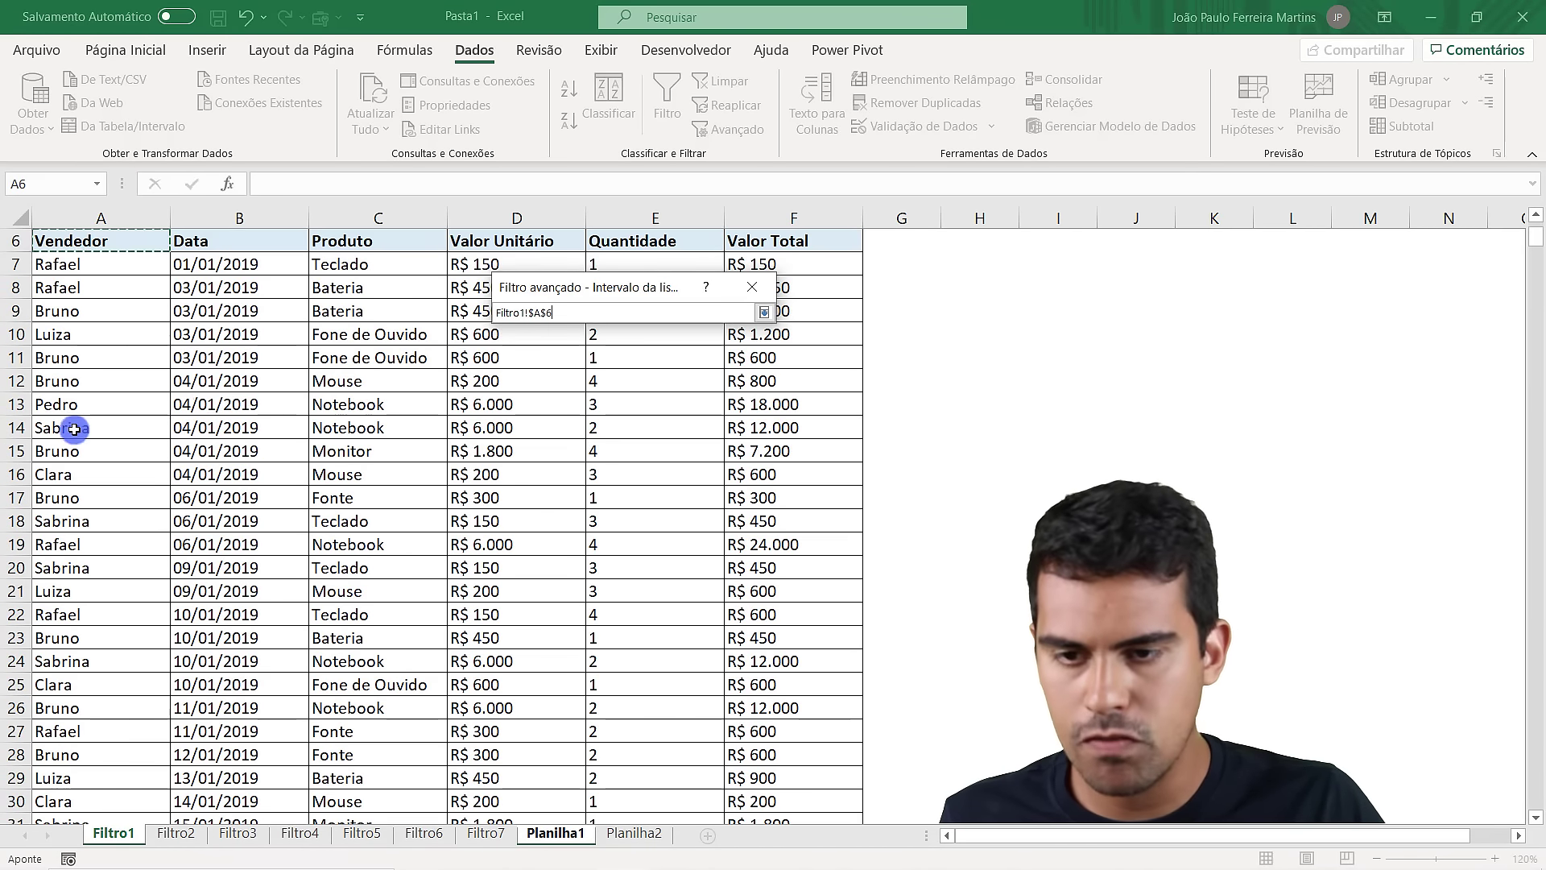
scroll(74, 429, up, 2)
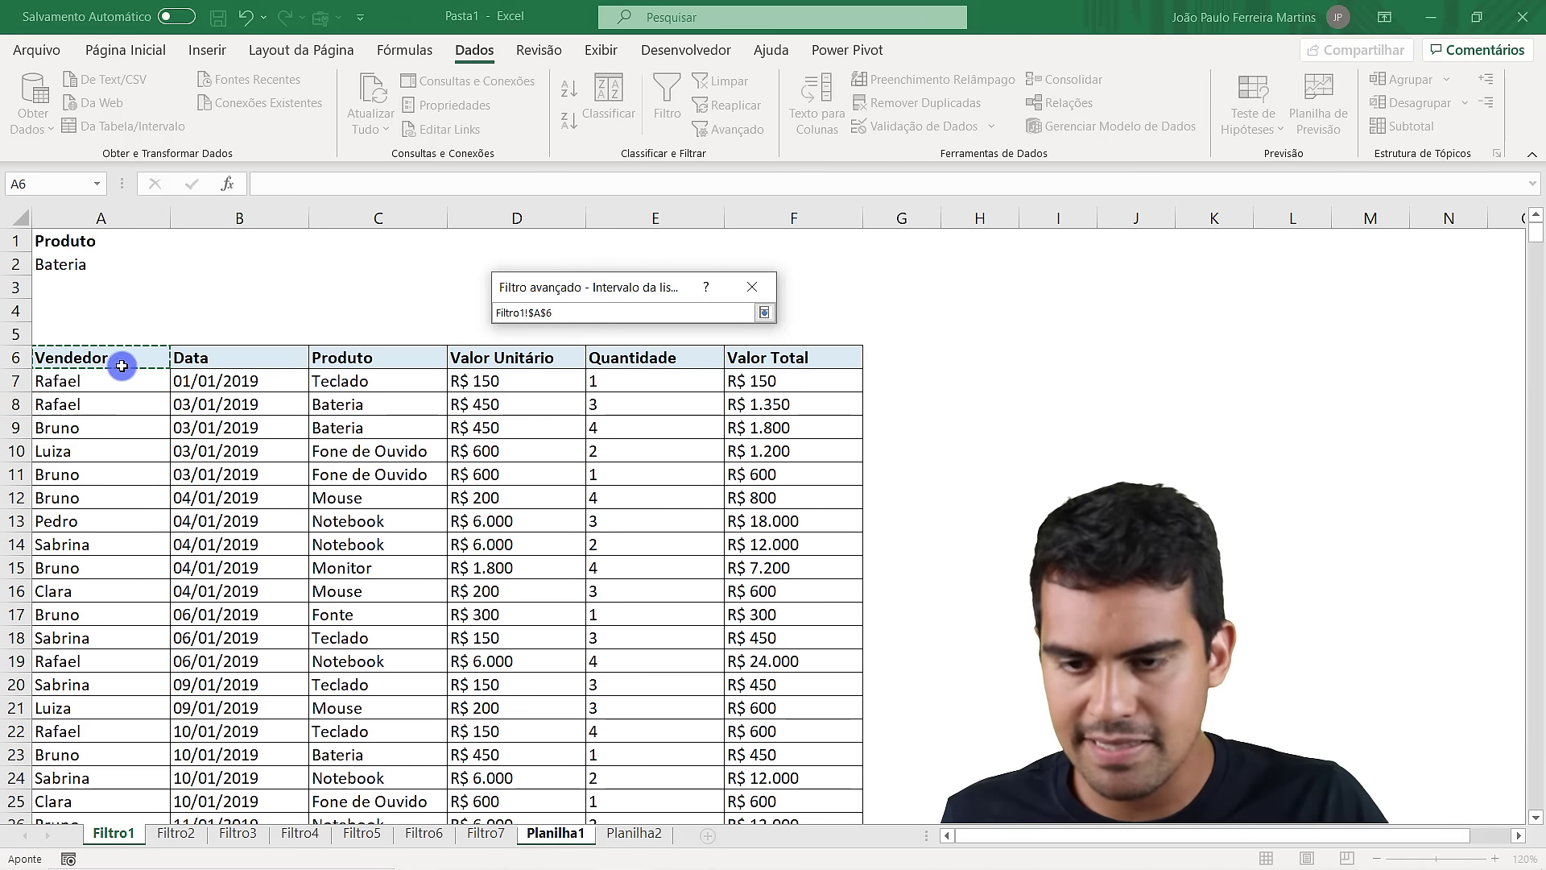
key(ctrl+shift+Down)
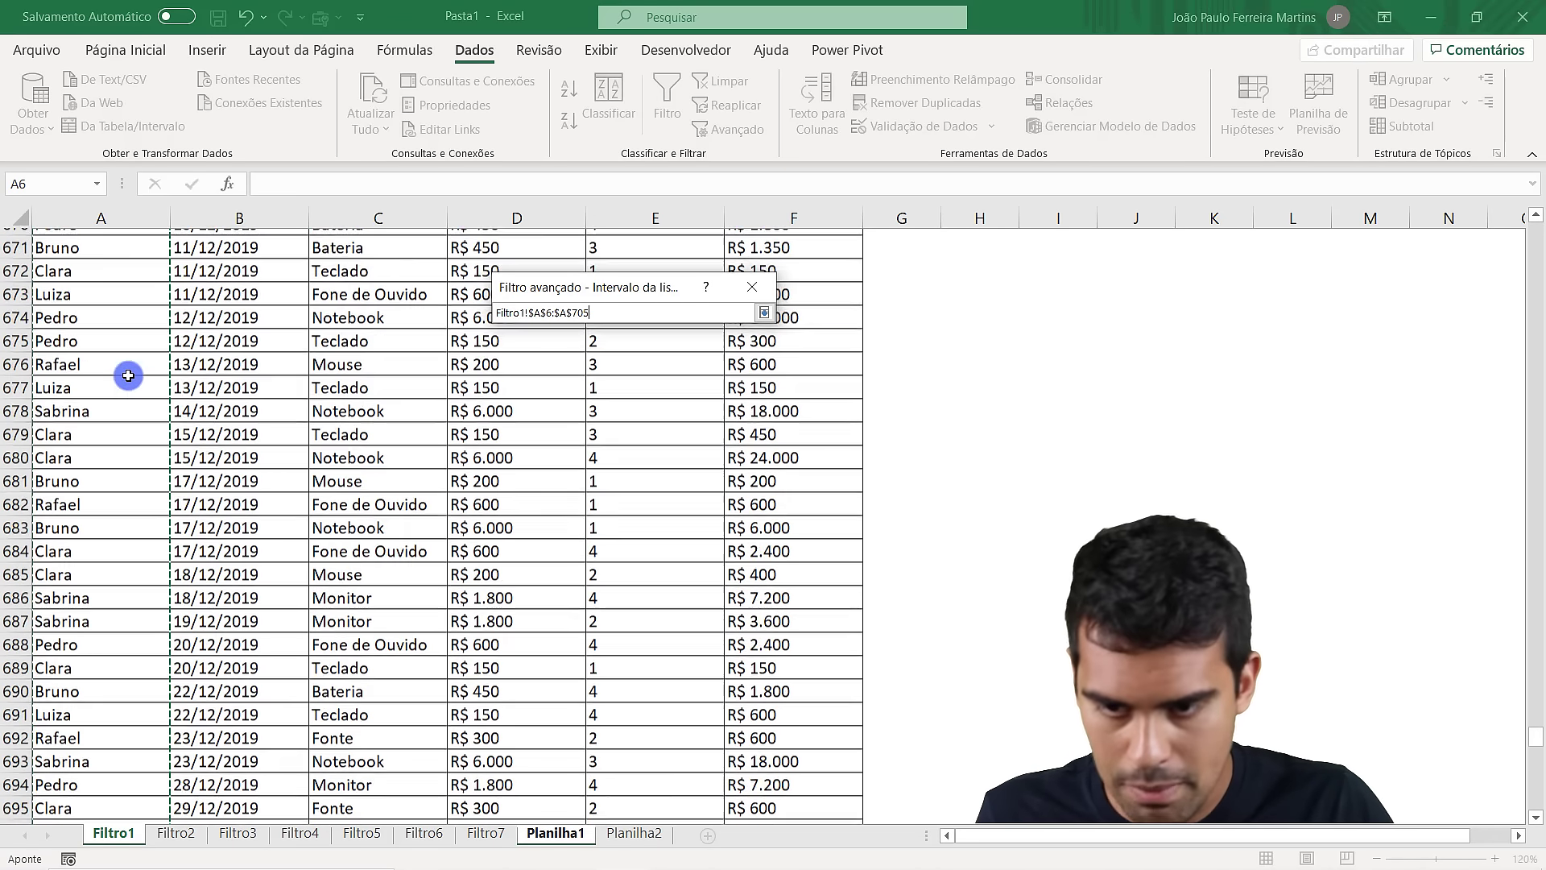
key(ctrl+shift+Right)
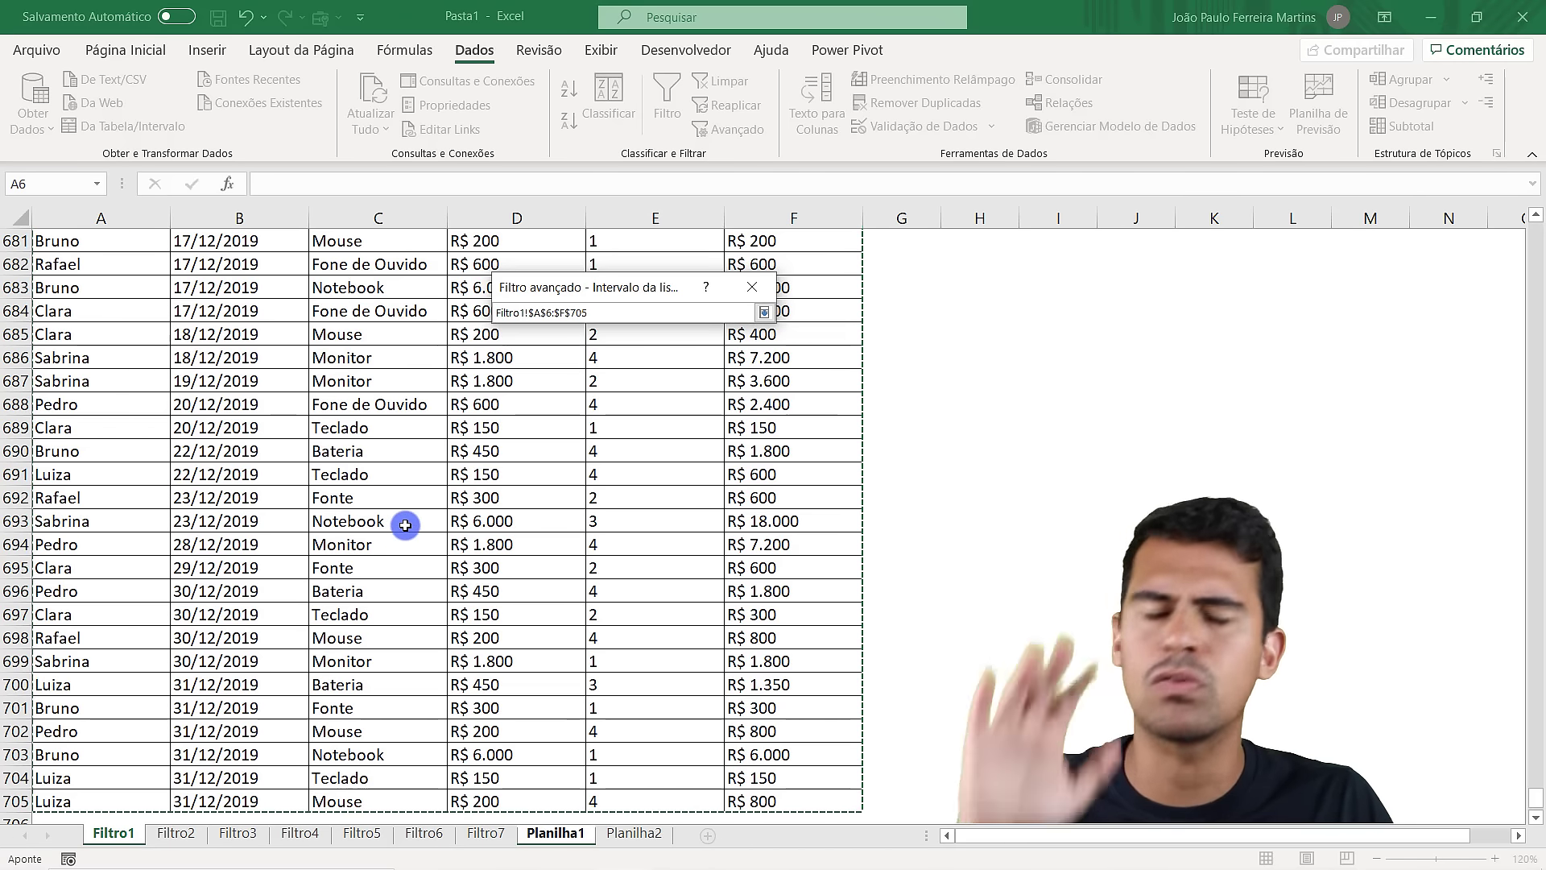
key(Return)
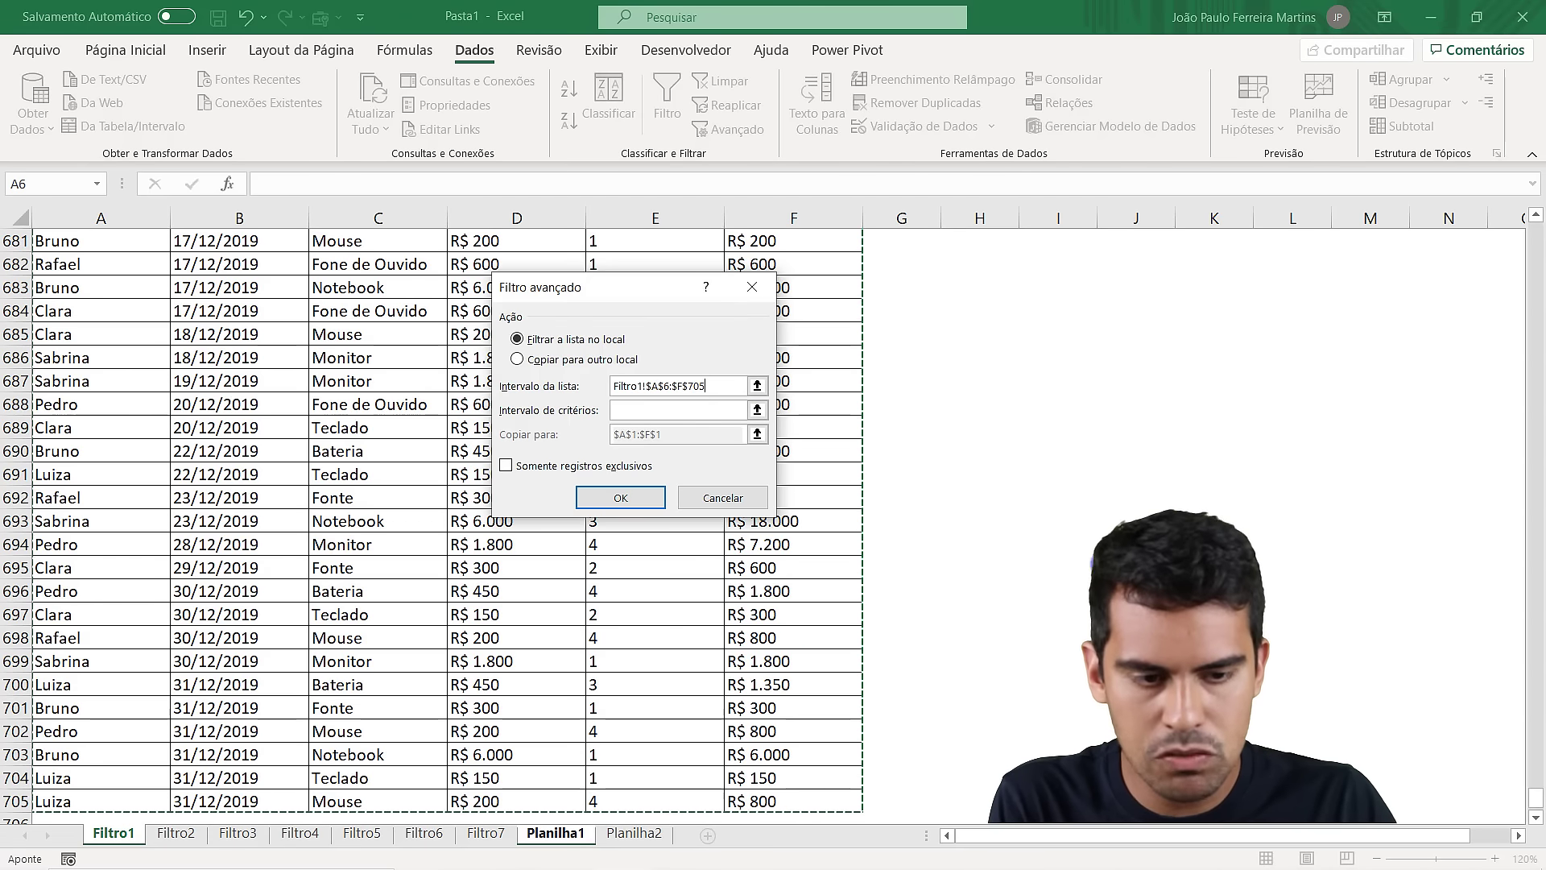
Set the criteria range to cells A1:A2 on Filtro1, holding the Produto header and Bateria
drag(1535, 797, 1490, 234)
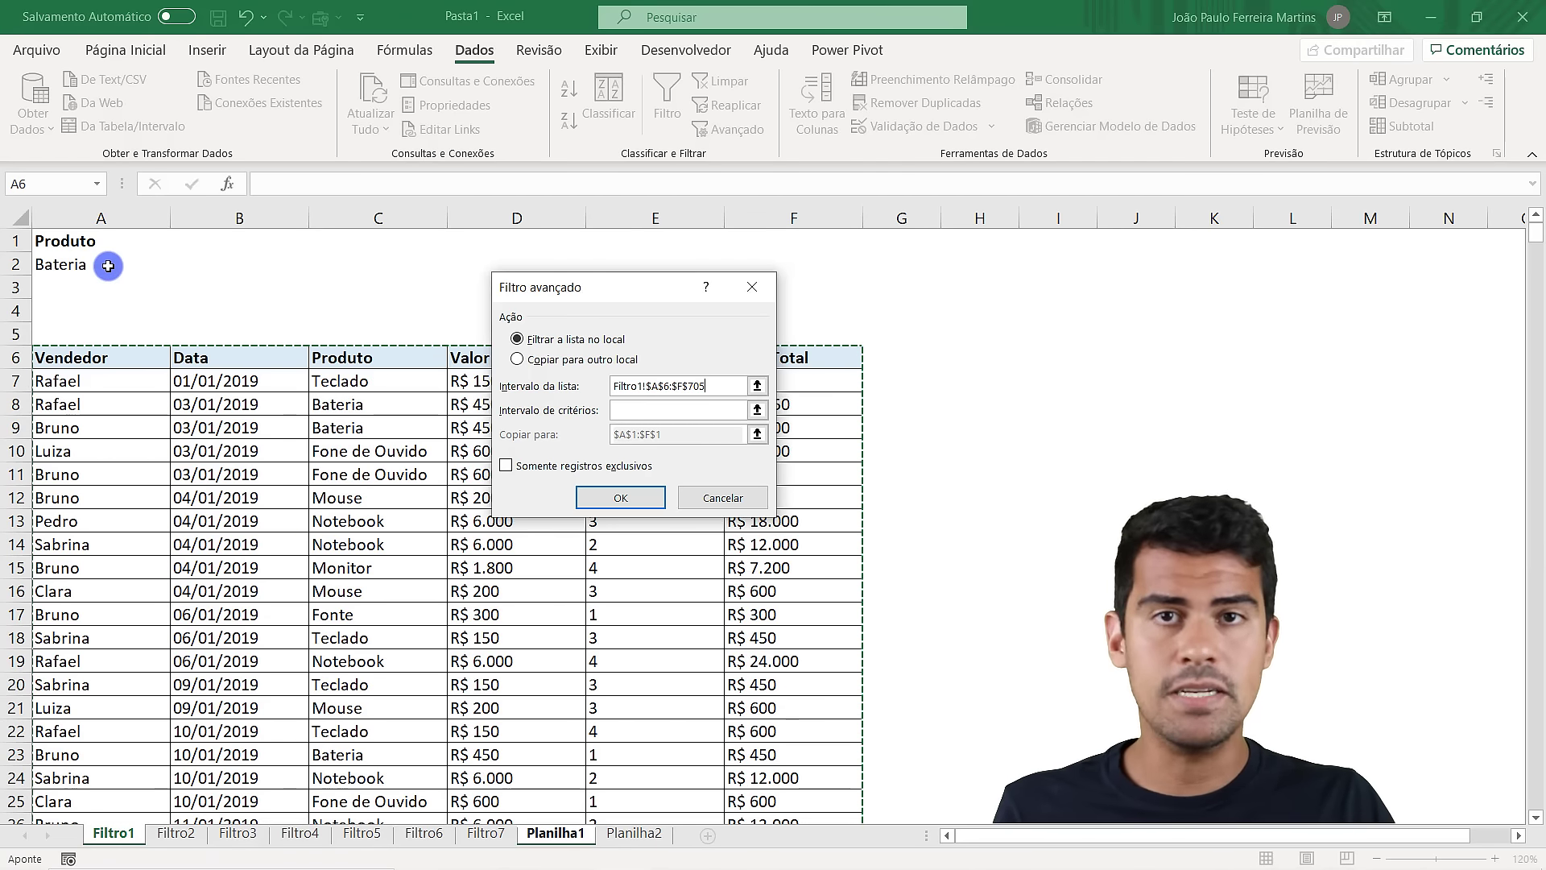
click(755, 409)
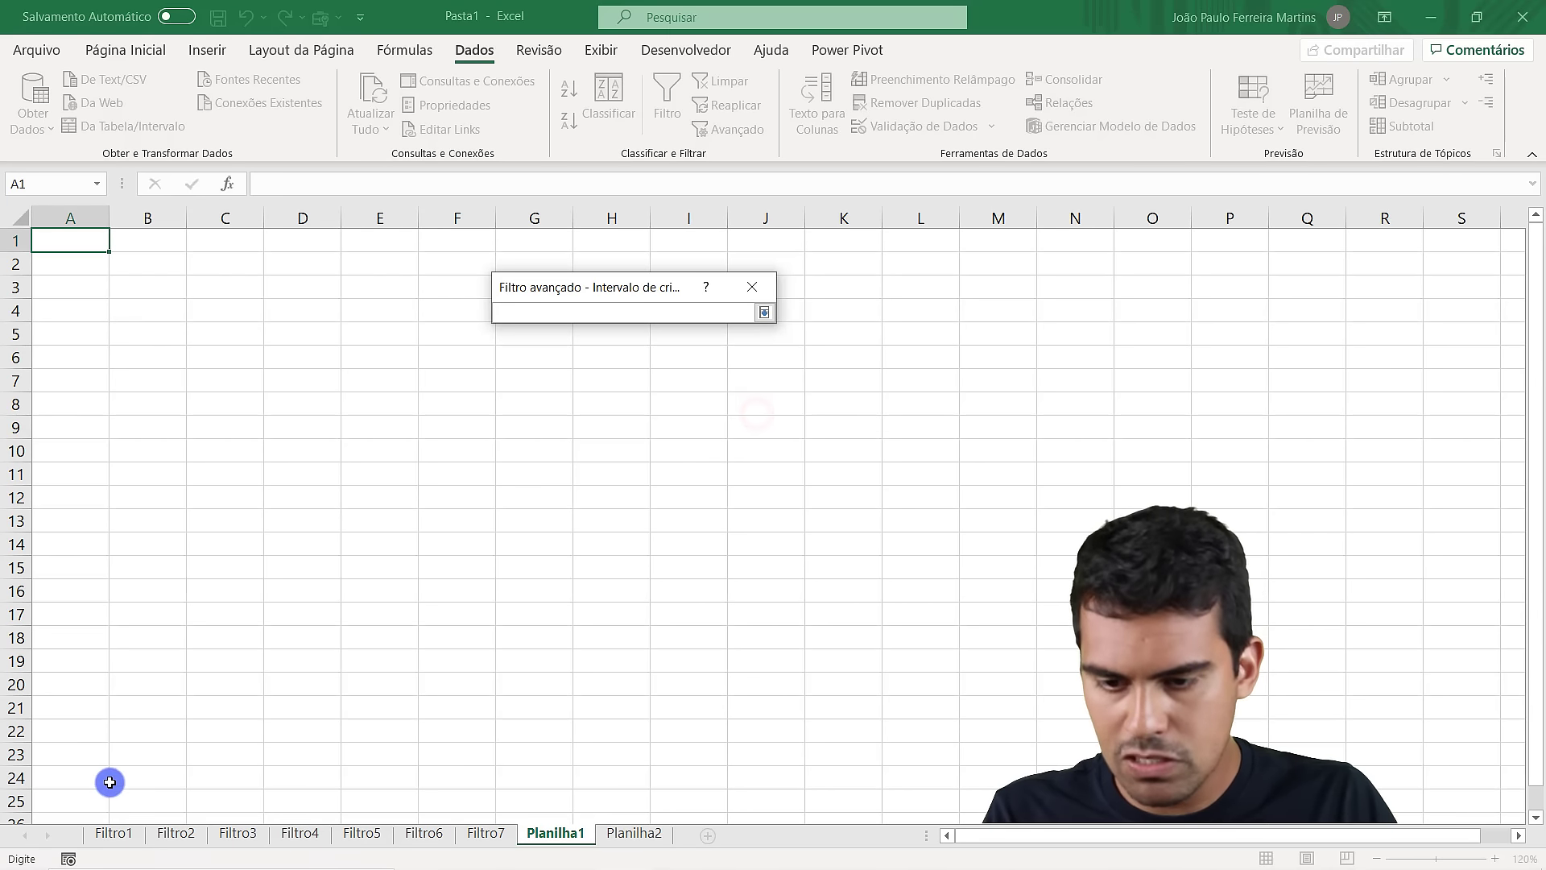
click(113, 832)
drag(83, 242, 93, 266)
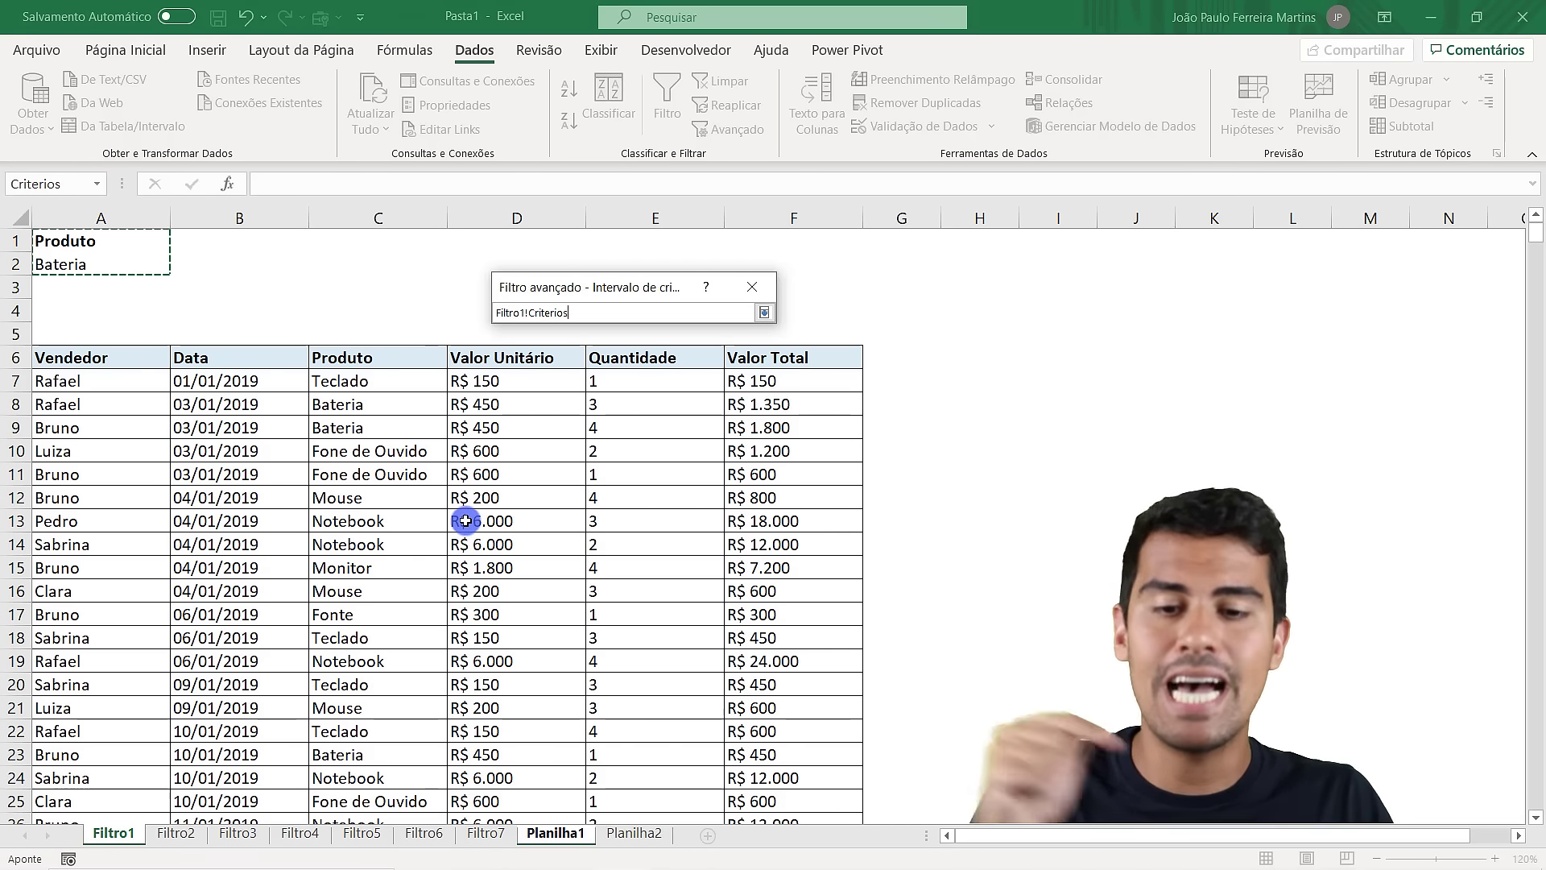
key(Return)
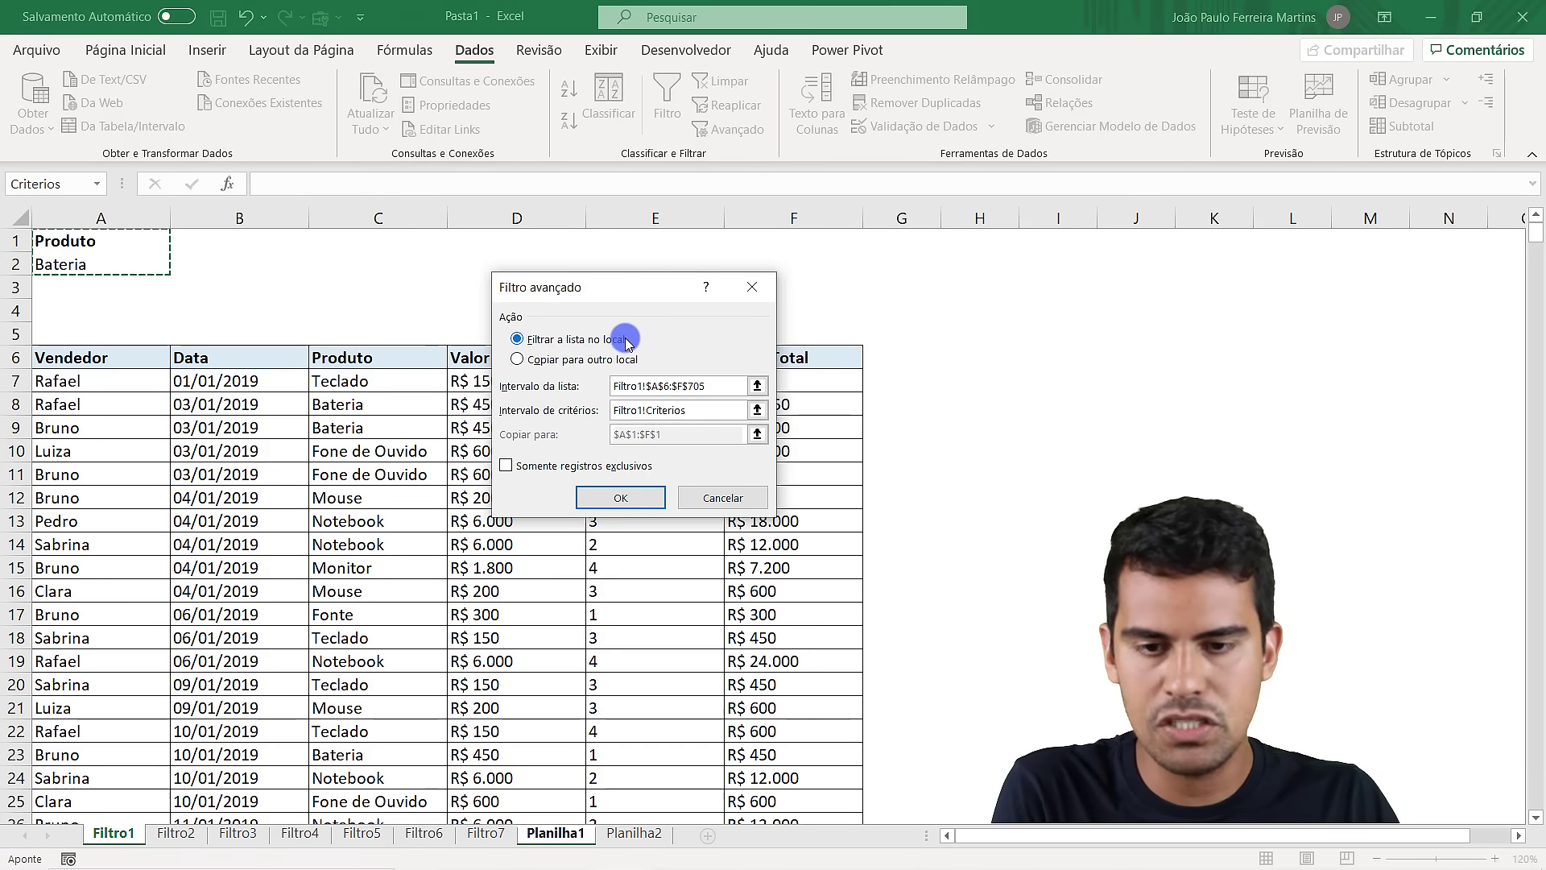
Set the Advanced Filter to copy the results to another location at Planilha1 cell A1, and run it
click(536, 362)
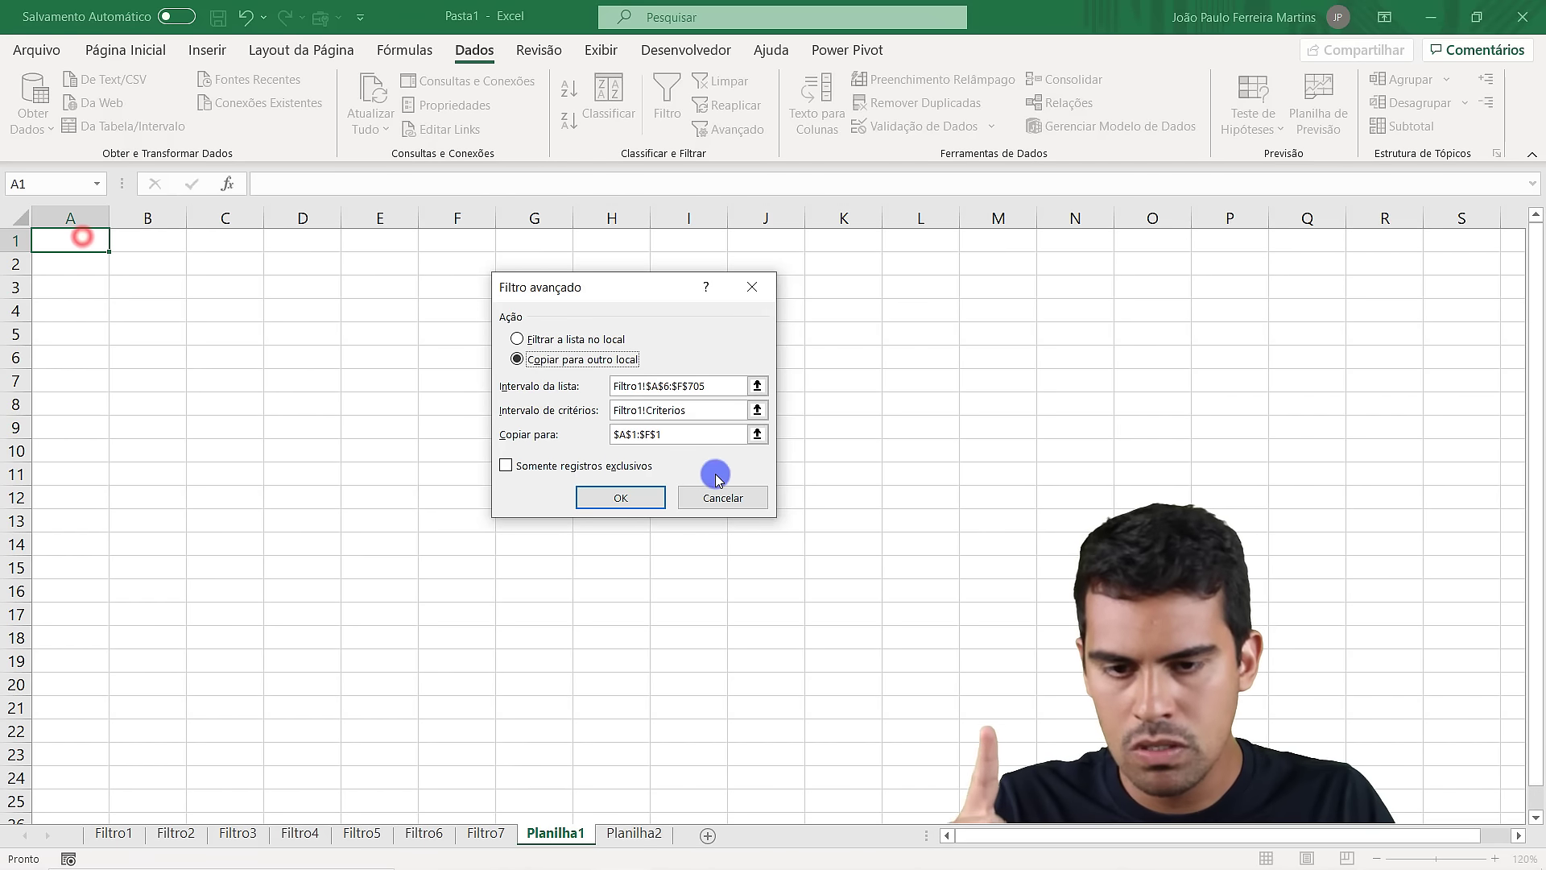
click(757, 434)
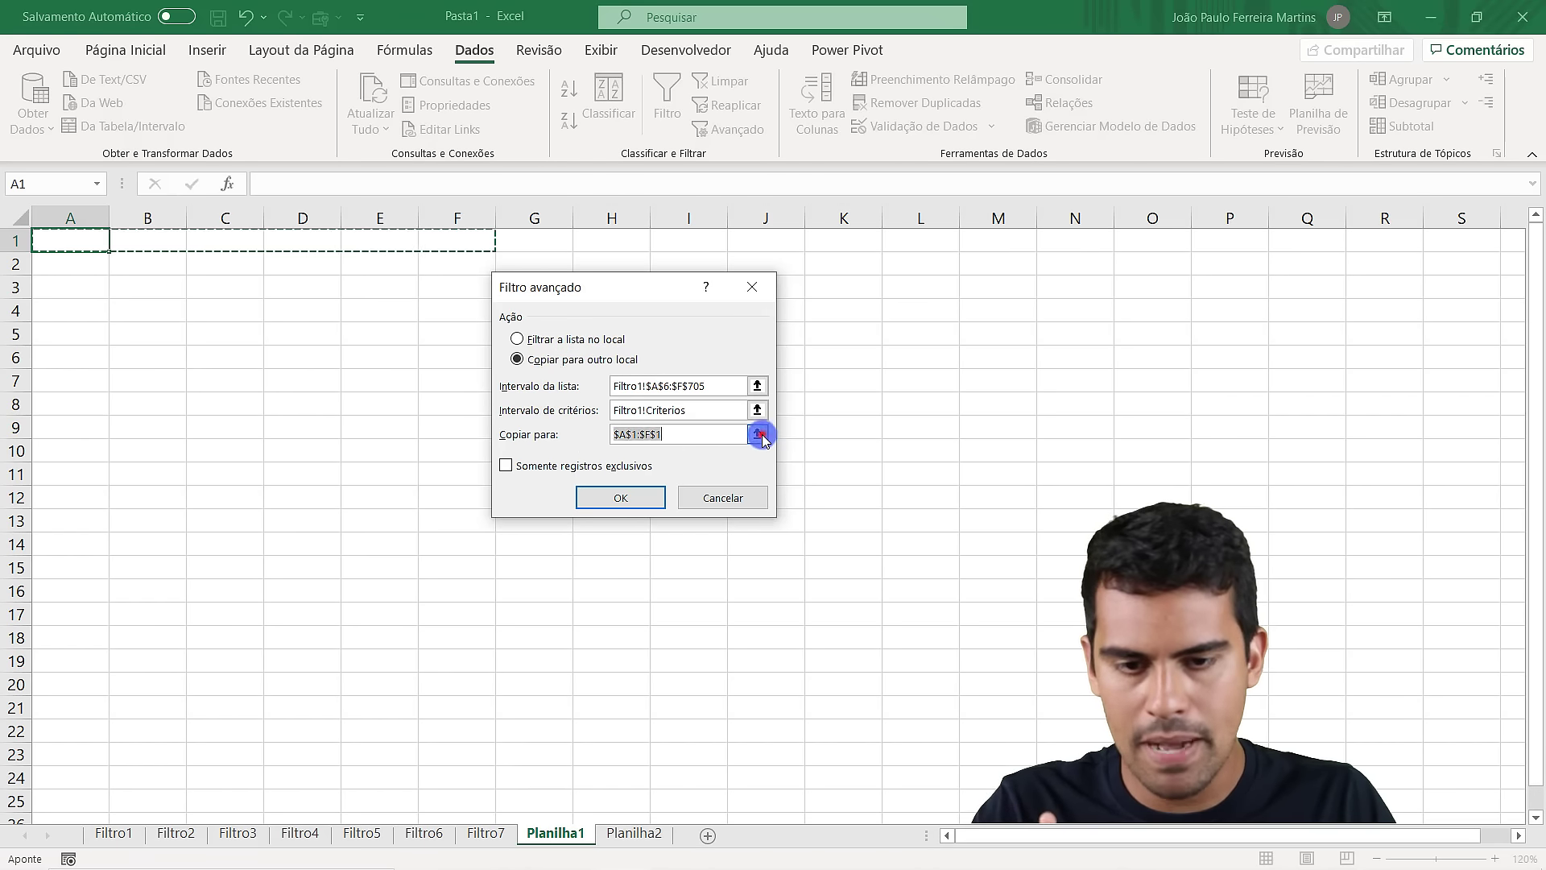
click(81, 247)
key(Return)
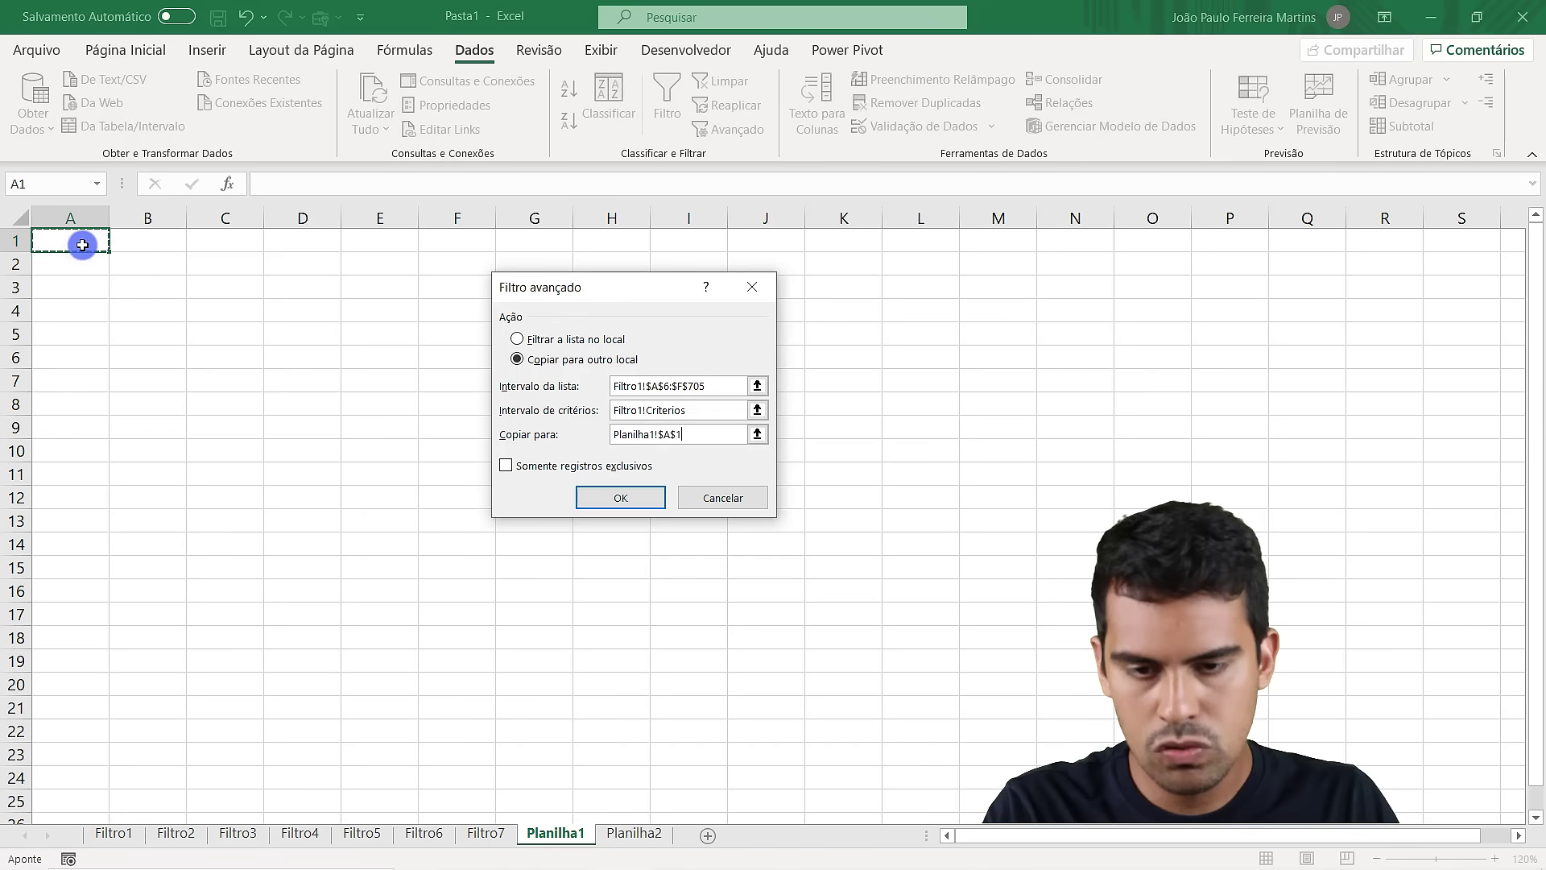
click(643, 499)
Compare the extracted Produto column on Planilha1 with the criterion in A1:A2 on Filtro1
click(315, 362)
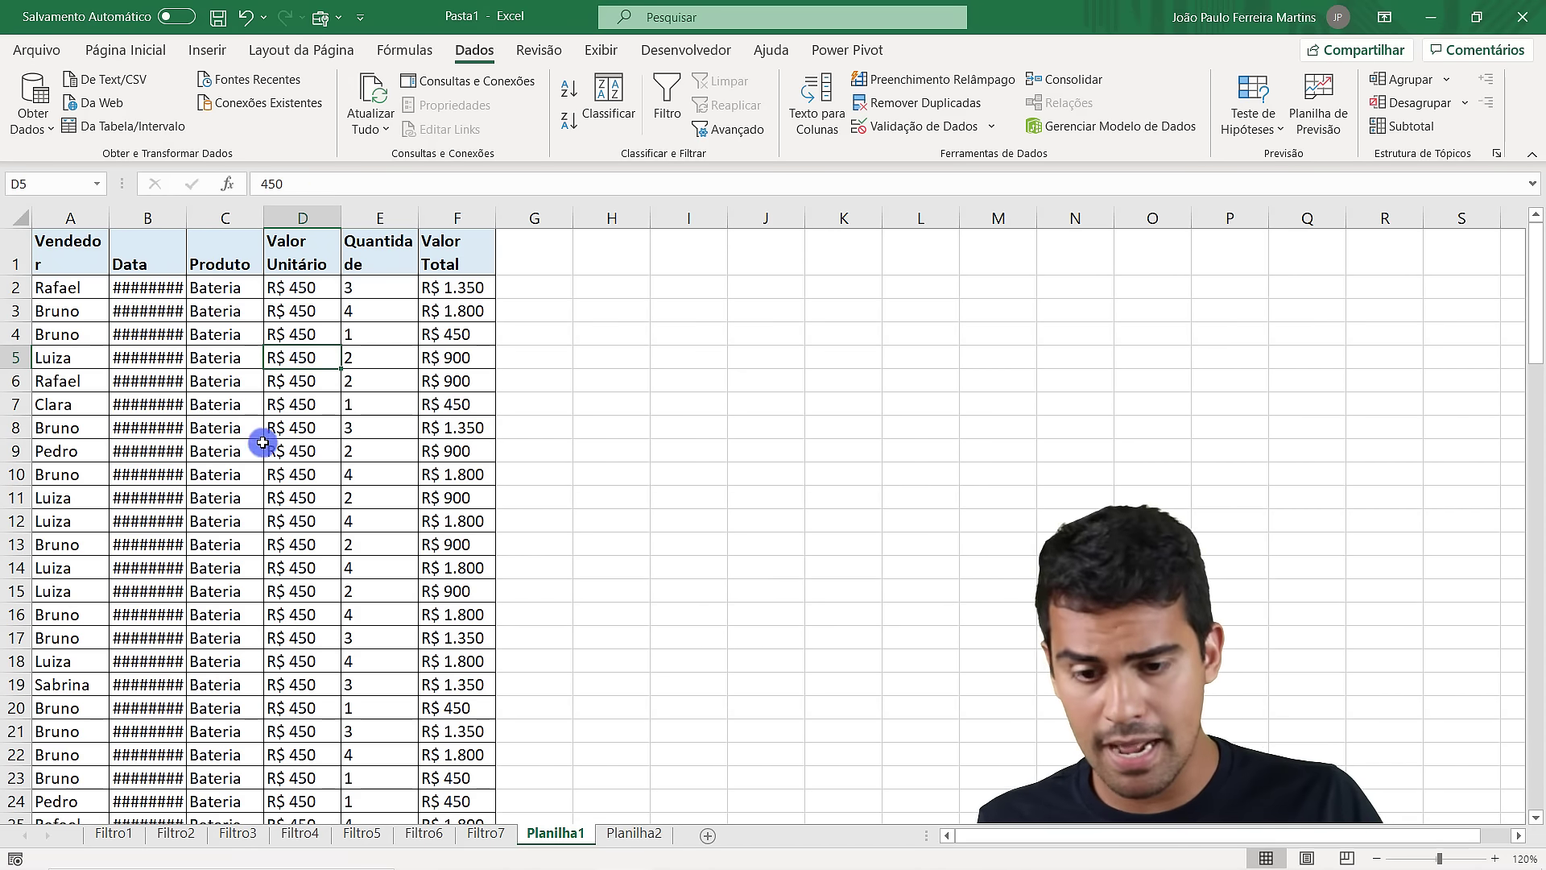
drag(214, 296, 226, 616)
click(240, 500)
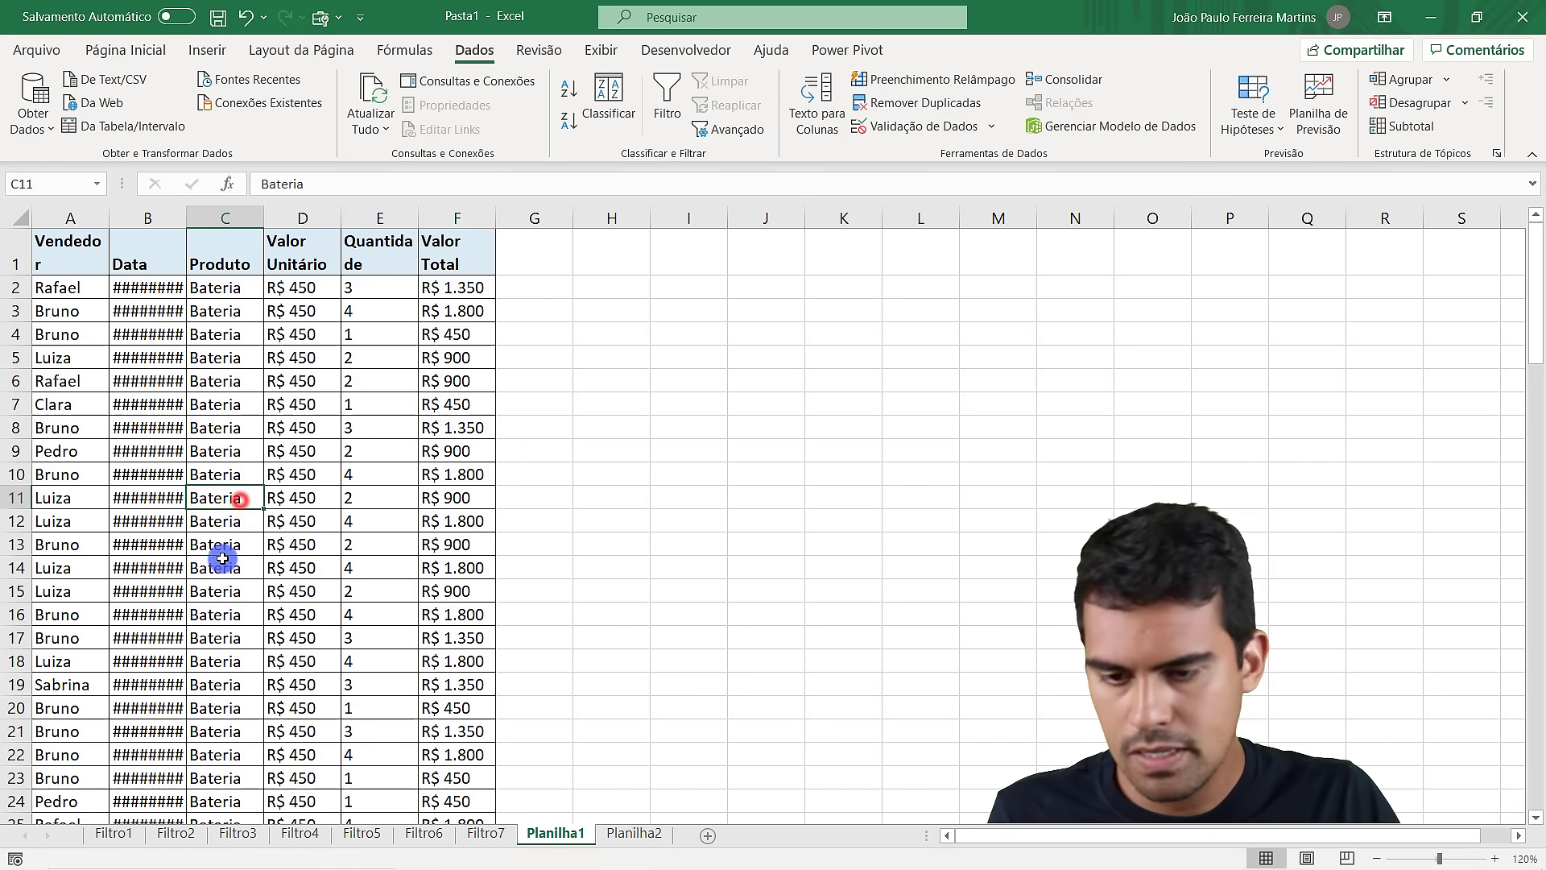
click(114, 832)
click(79, 274)
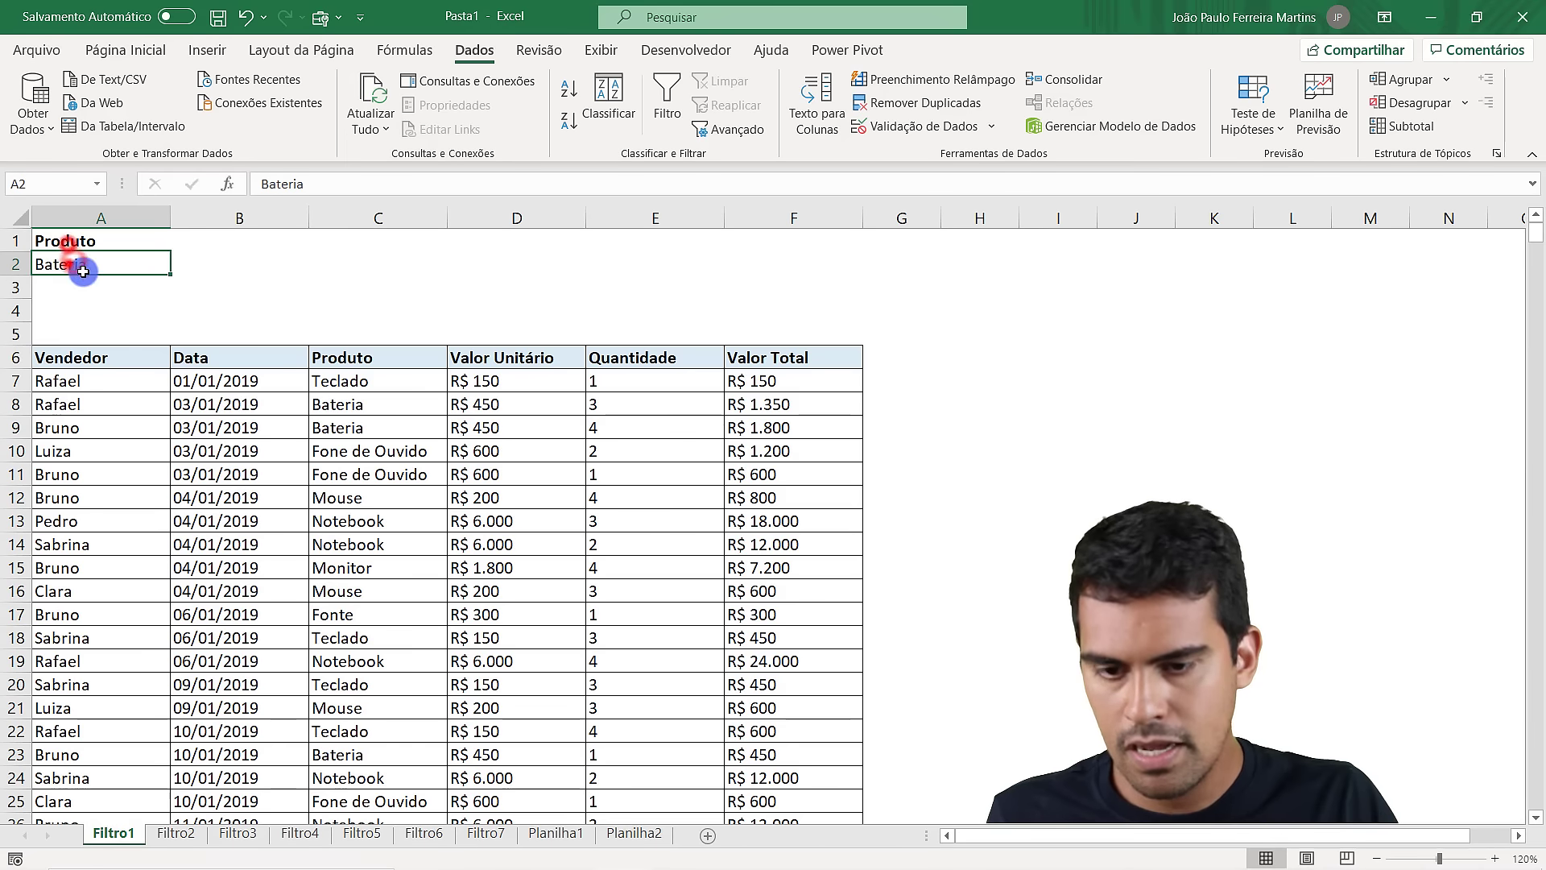
click(556, 835)
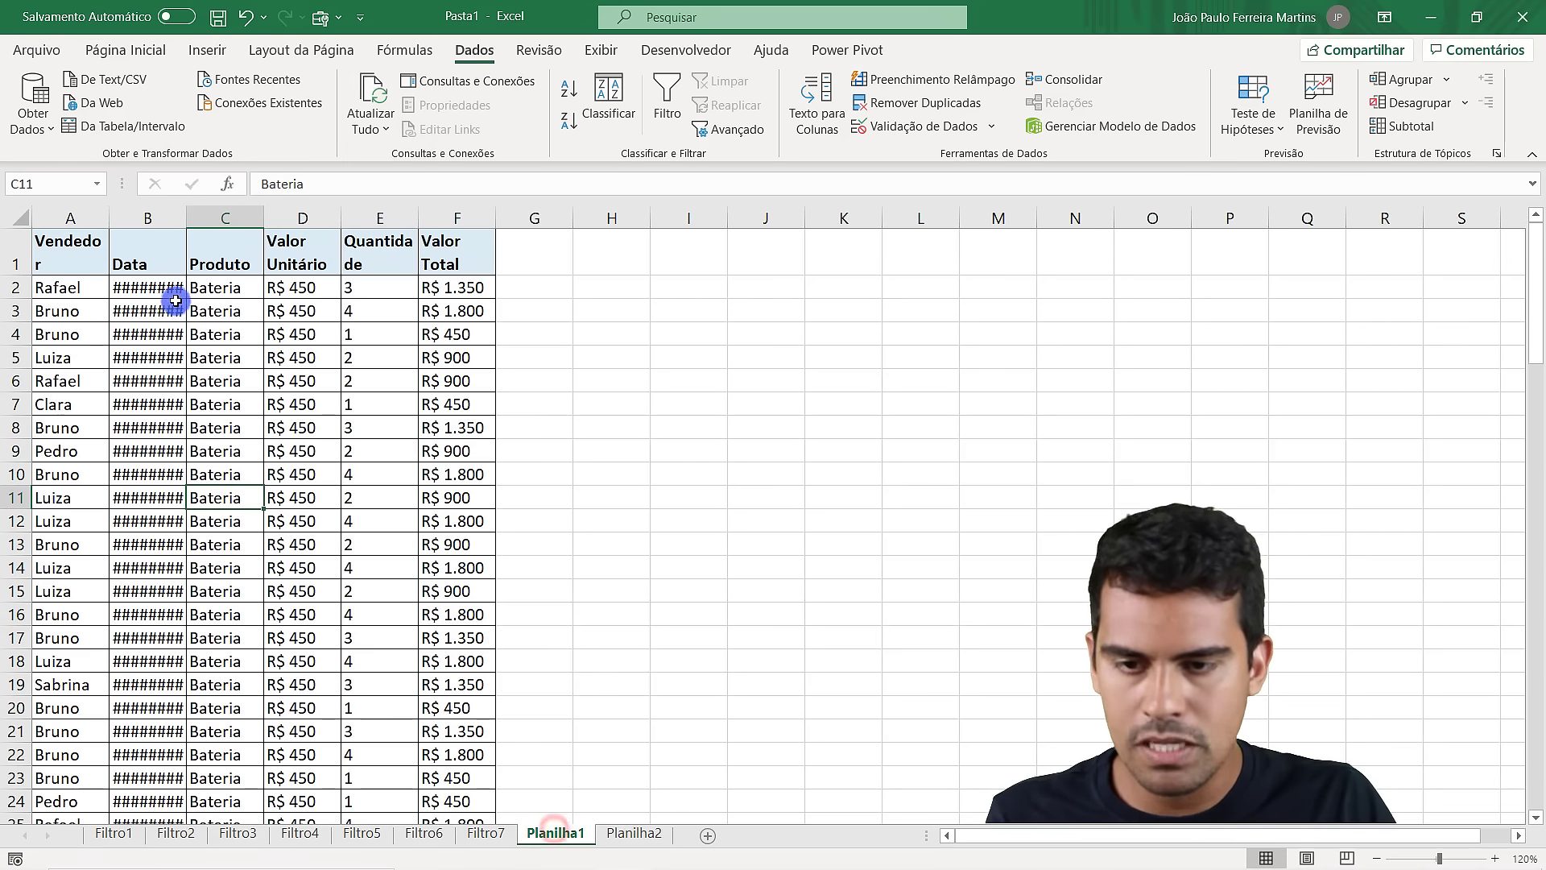
drag(211, 298, 226, 453)
click(414, 506)
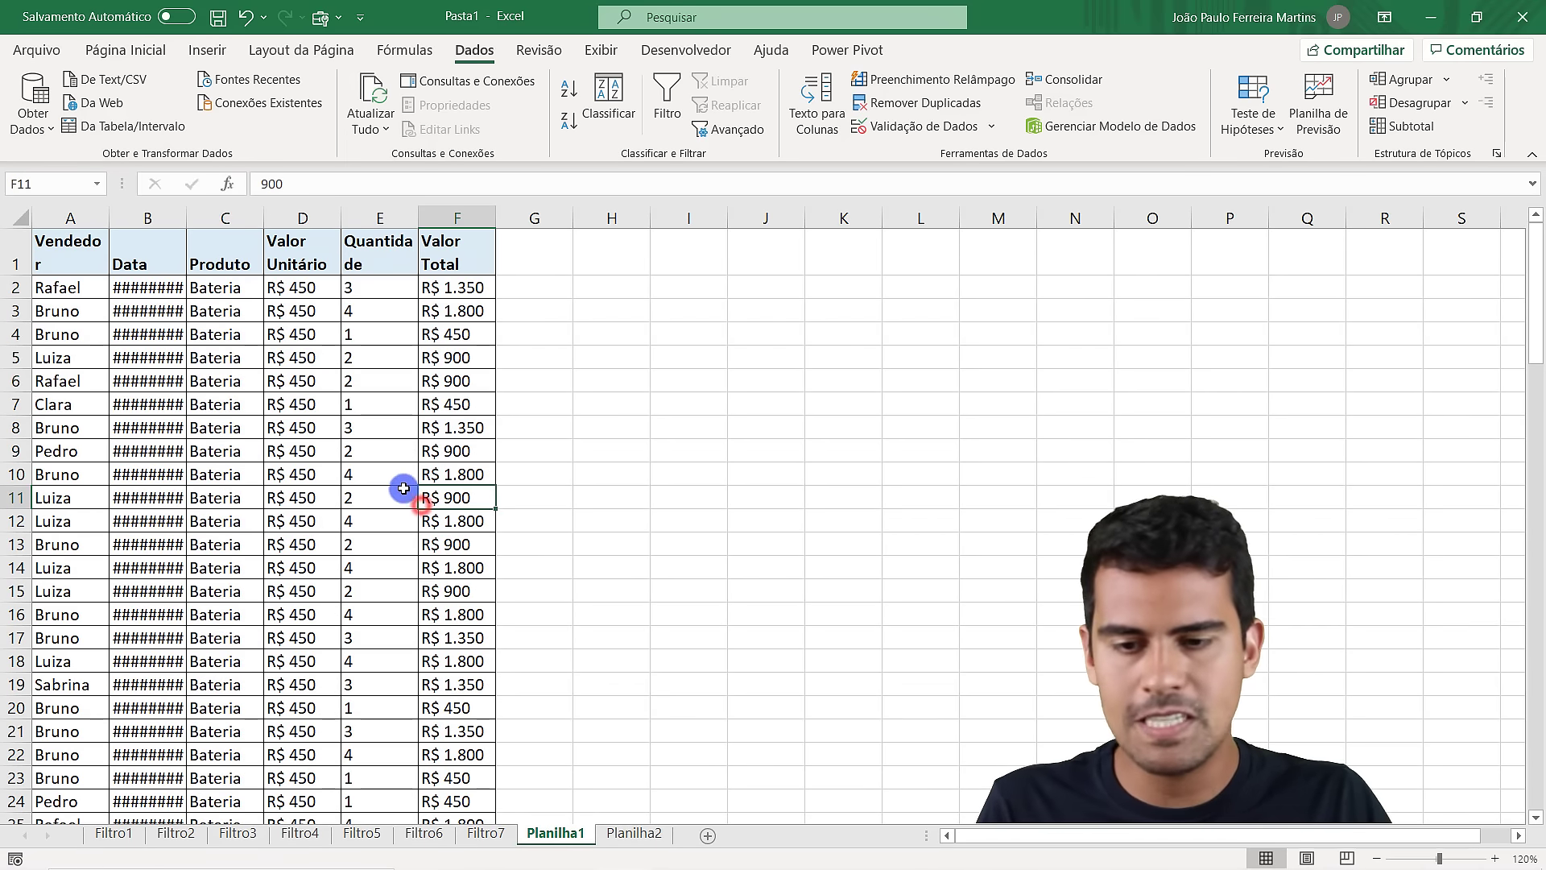
Widen columns A to F on Planilha1 equally so the dates and full header names fit
mouse_move(457, 219)
mouse_down()
mouse_move(52, 214)
mouse_move(456, 217)
mouse_up()
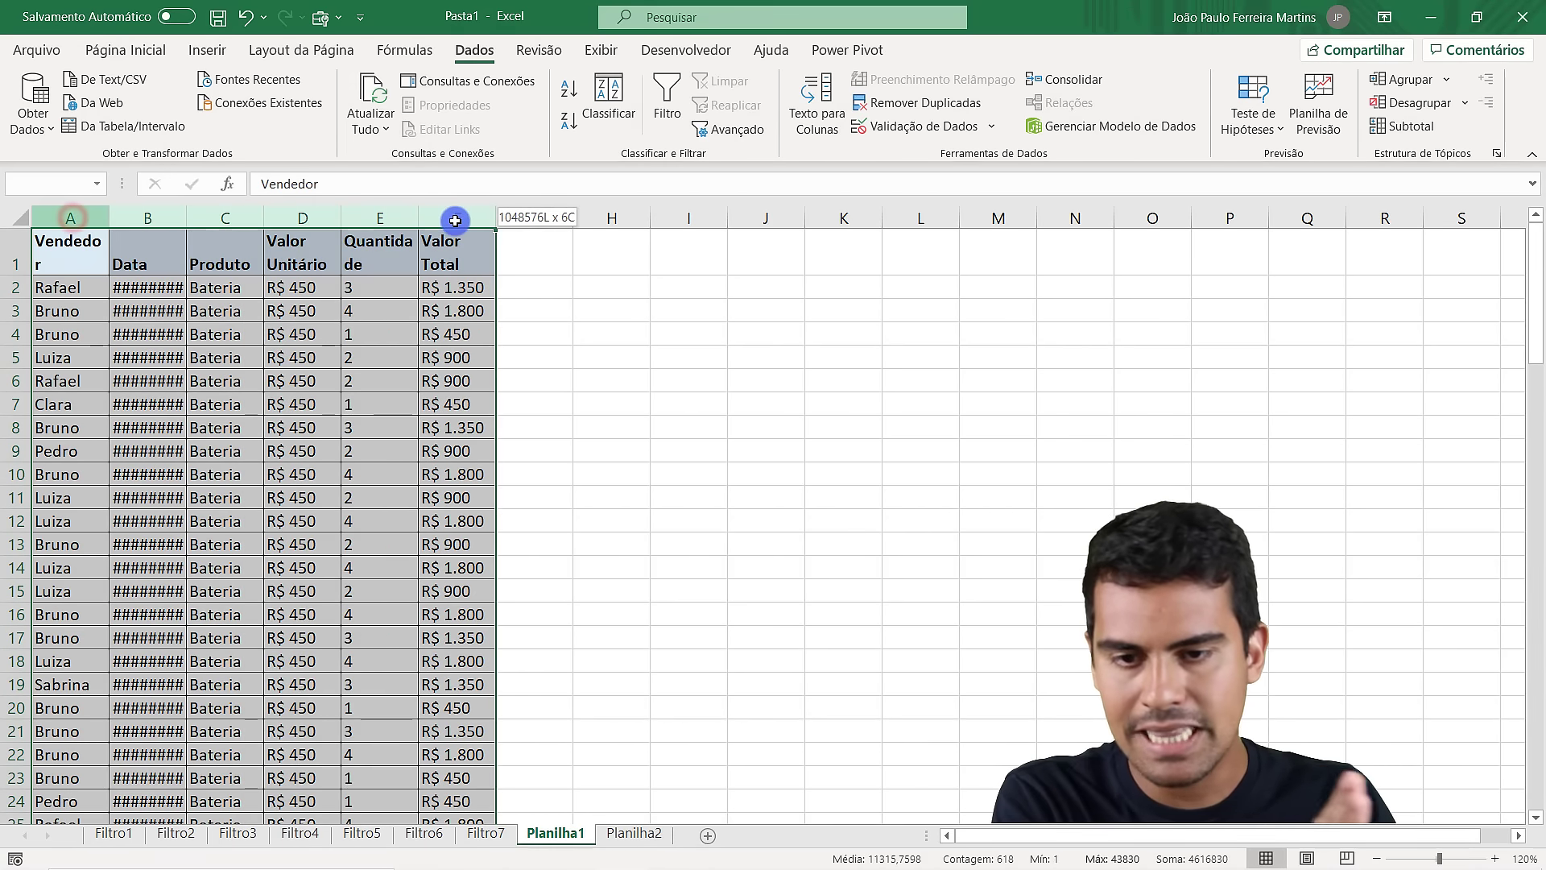
double_click(109, 217)
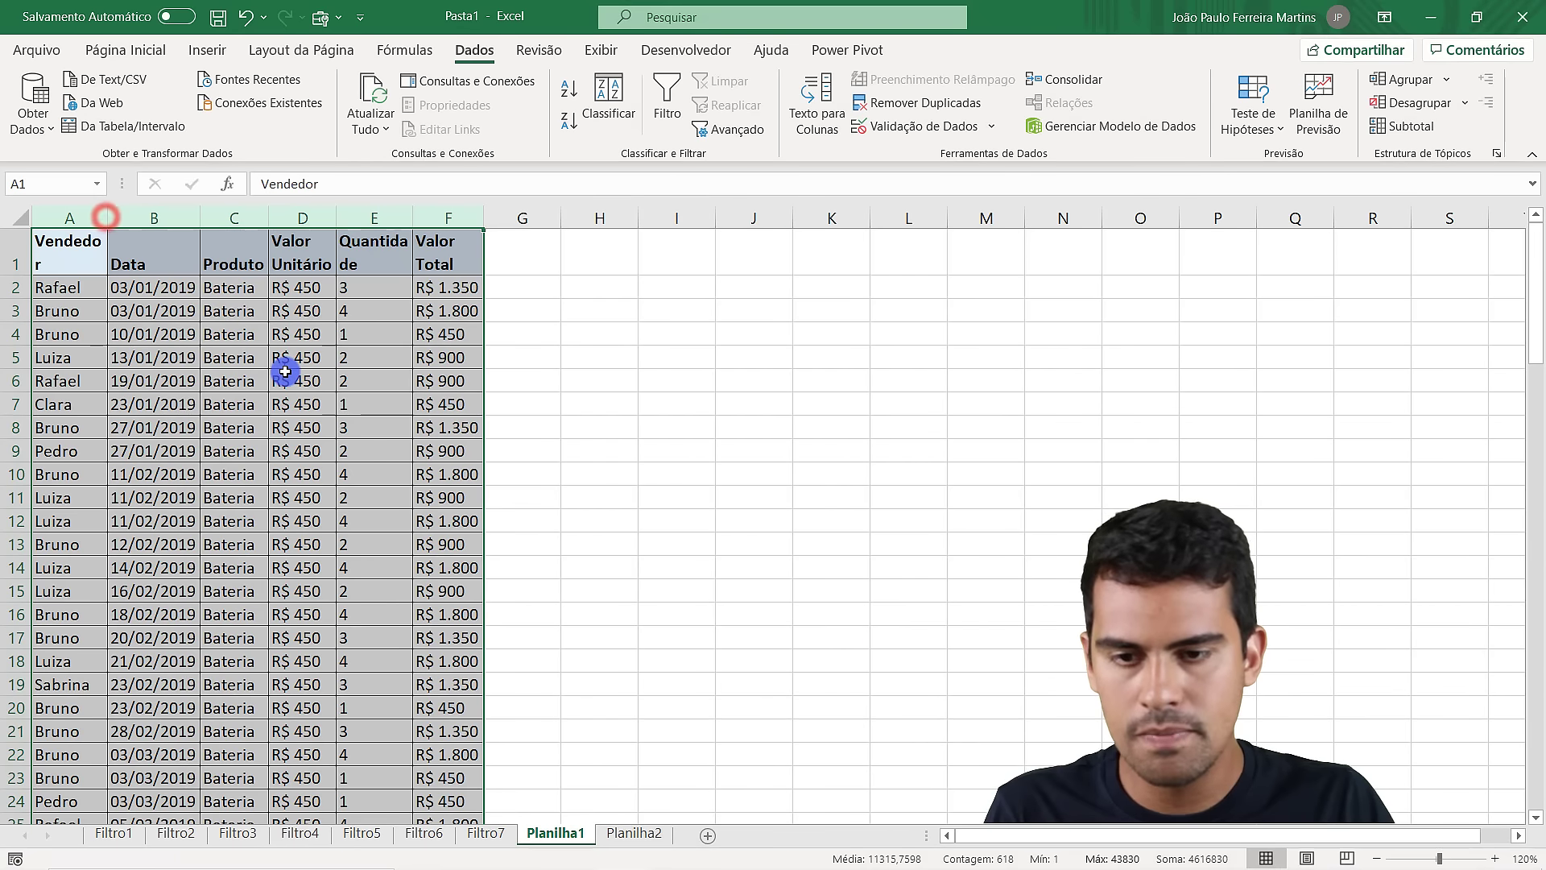
drag(52, 214, 451, 217)
double_click(109, 216)
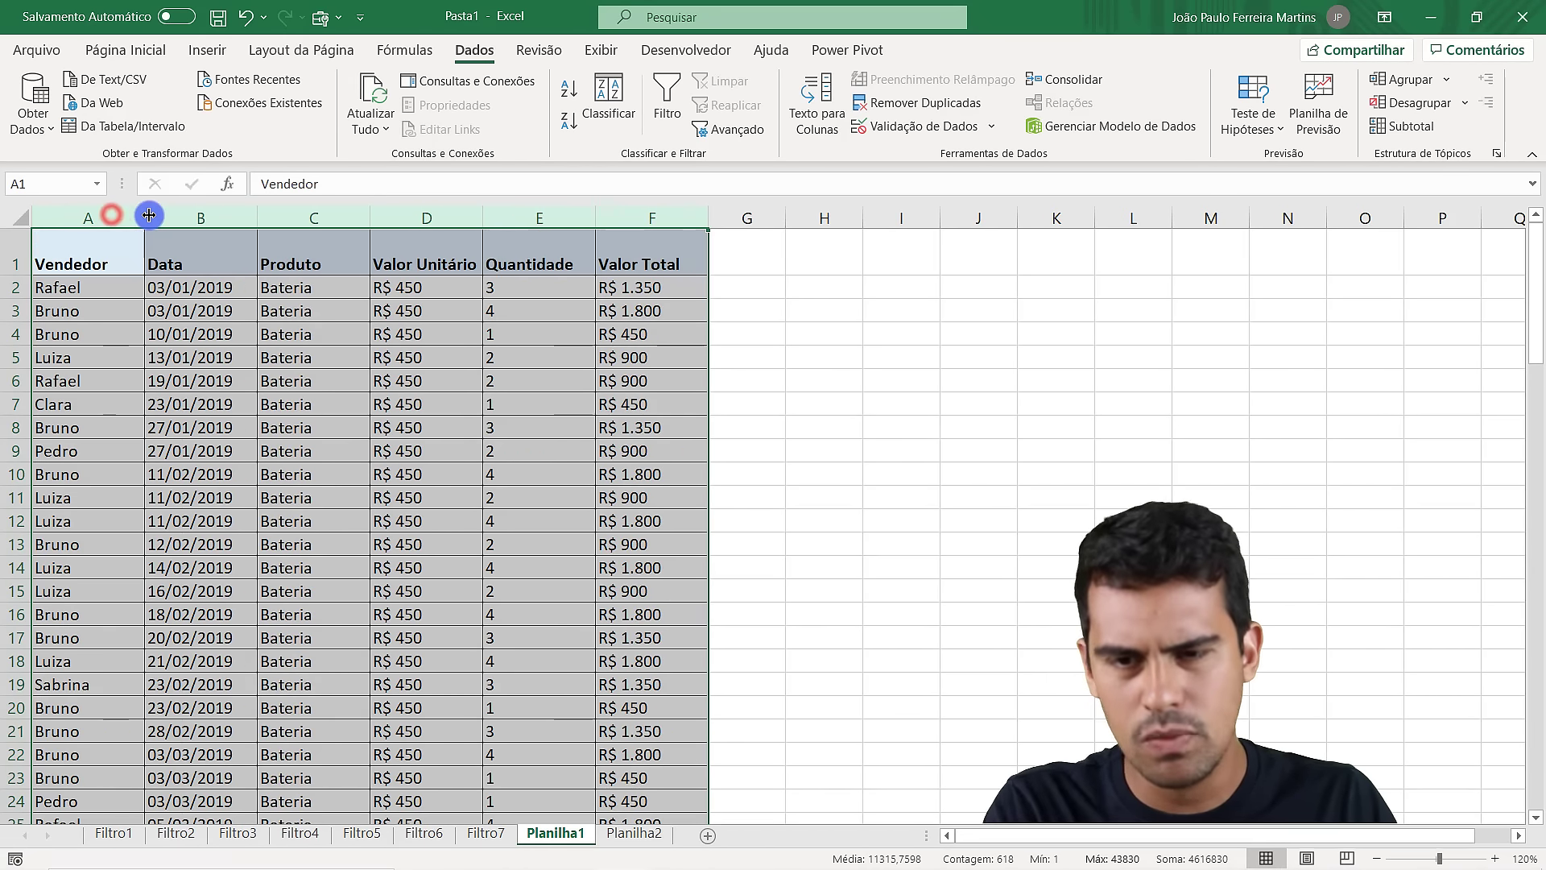
mouse_move(148, 215)
mouse_down()
mouse_move(119, 216)
mouse_move(152, 217)
mouse_up()
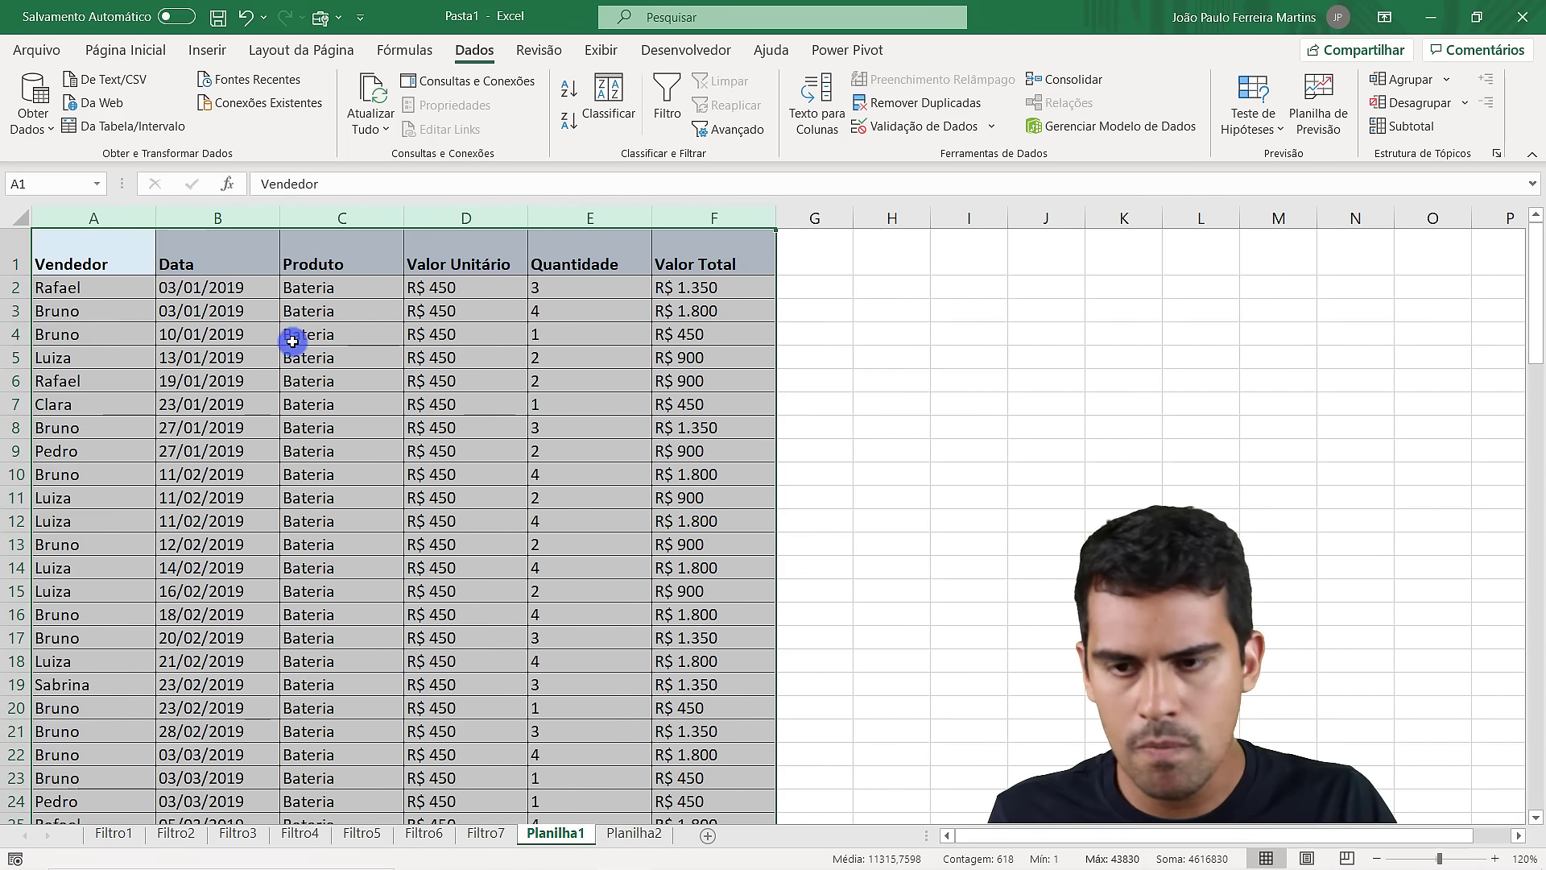
click(221, 256)
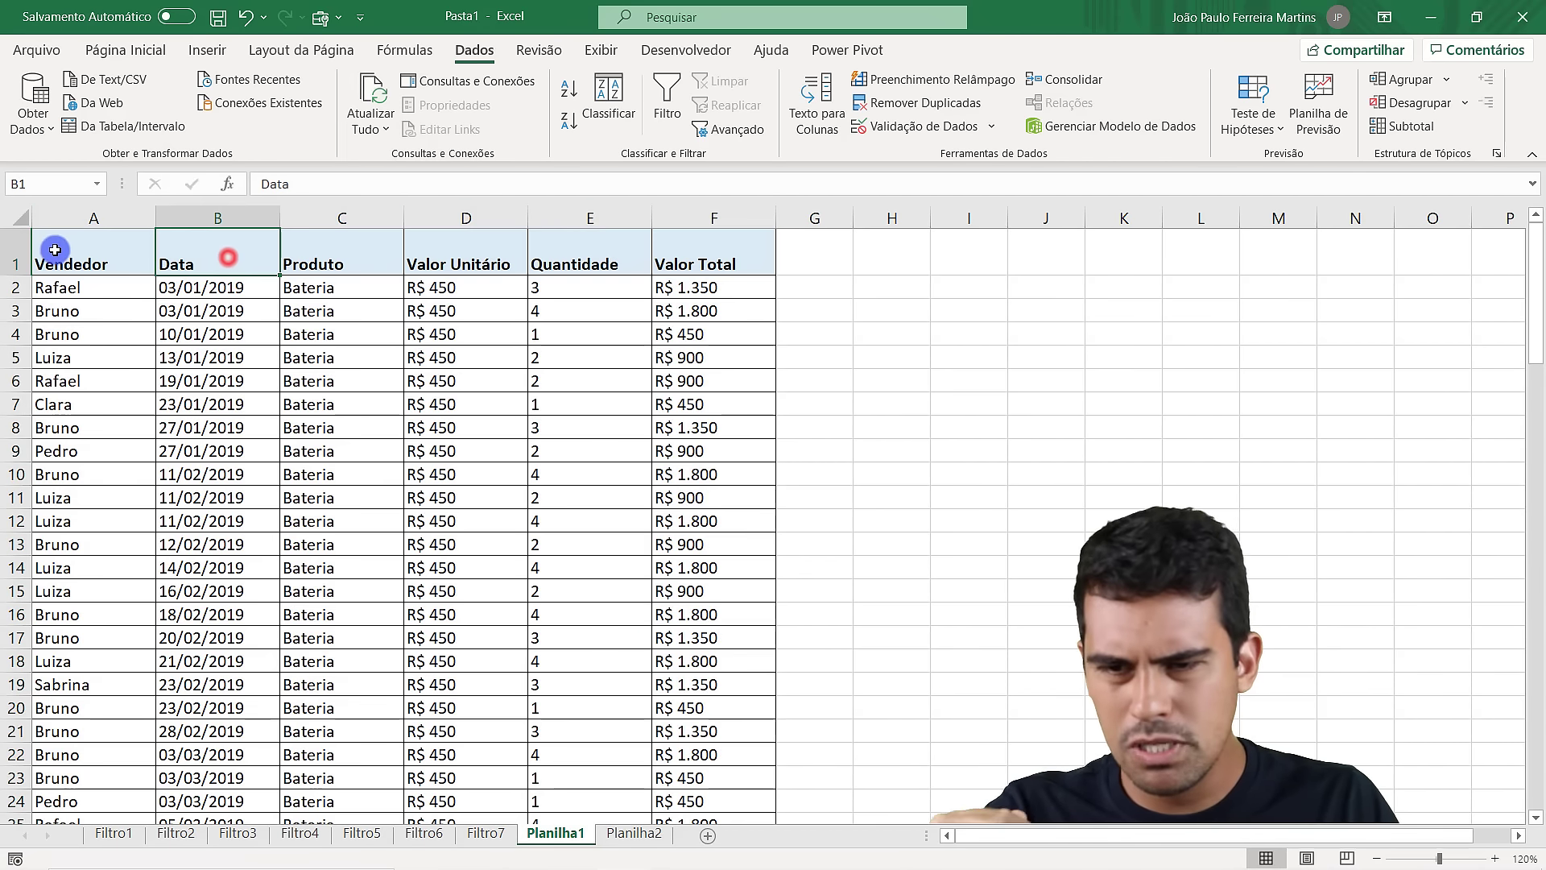
Auto-fit the height of header row 1 on Planilha1
double_click(21, 277)
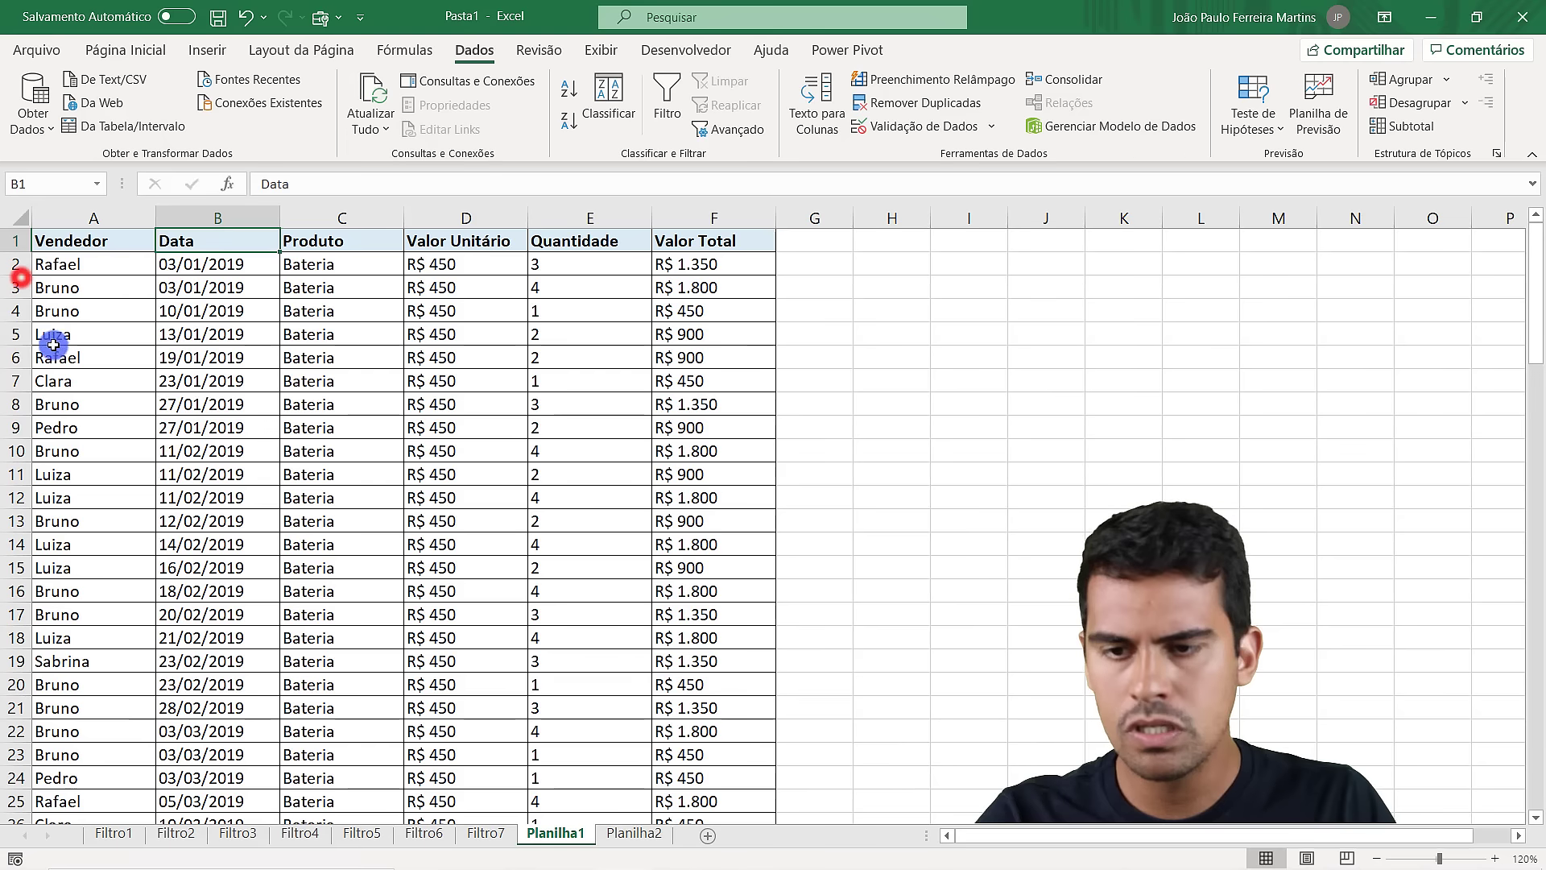
click(141, 265)
click(462, 414)
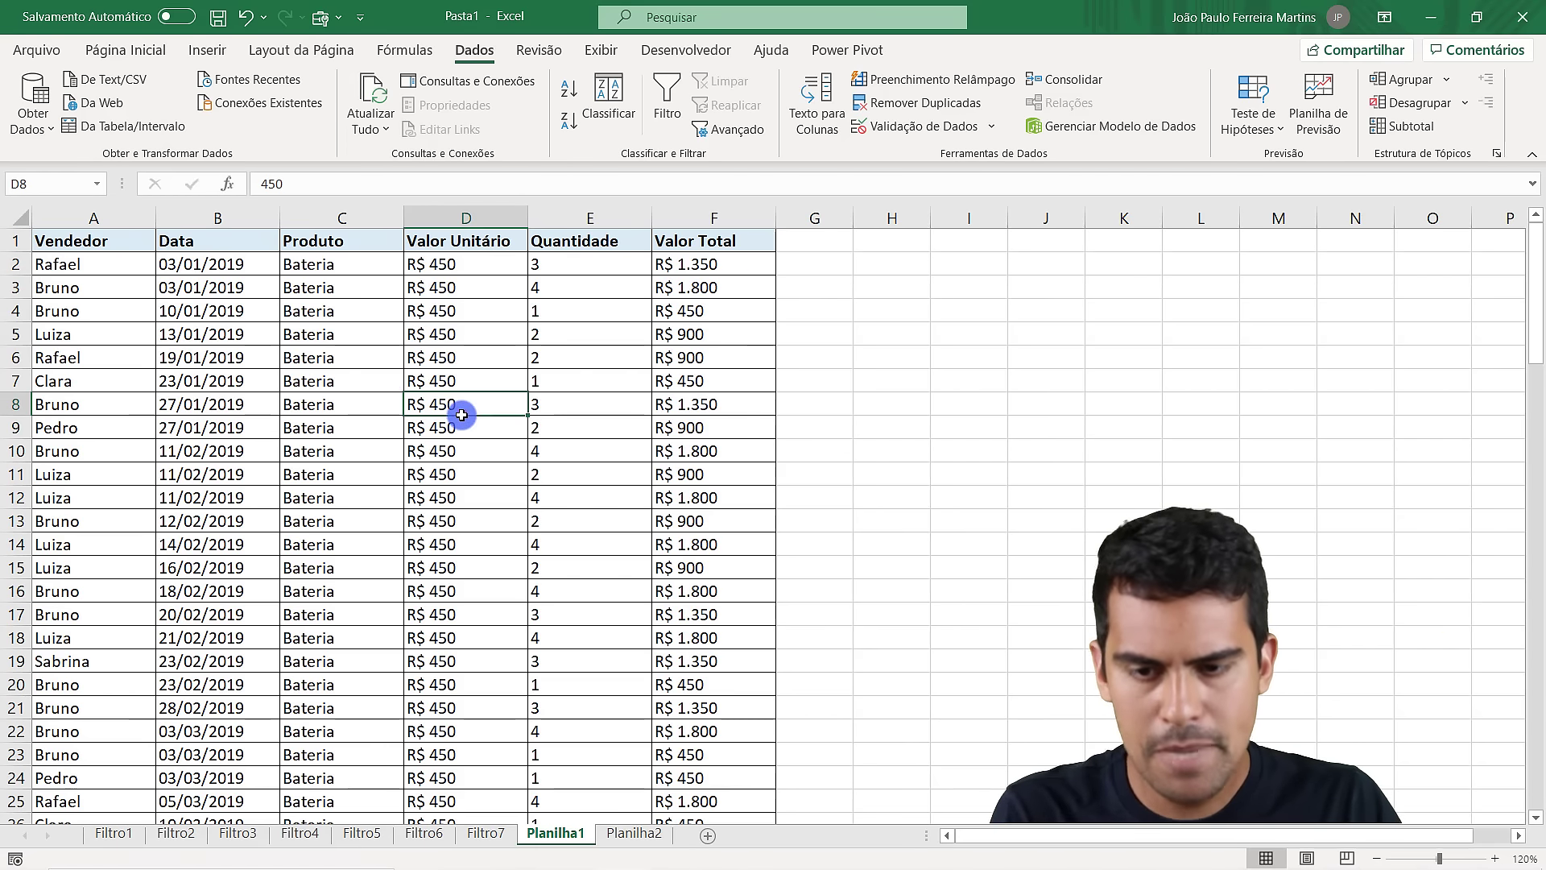
Review the Filtro1 to Filtro7 sheets and the filtered records on Planilha1
click(114, 835)
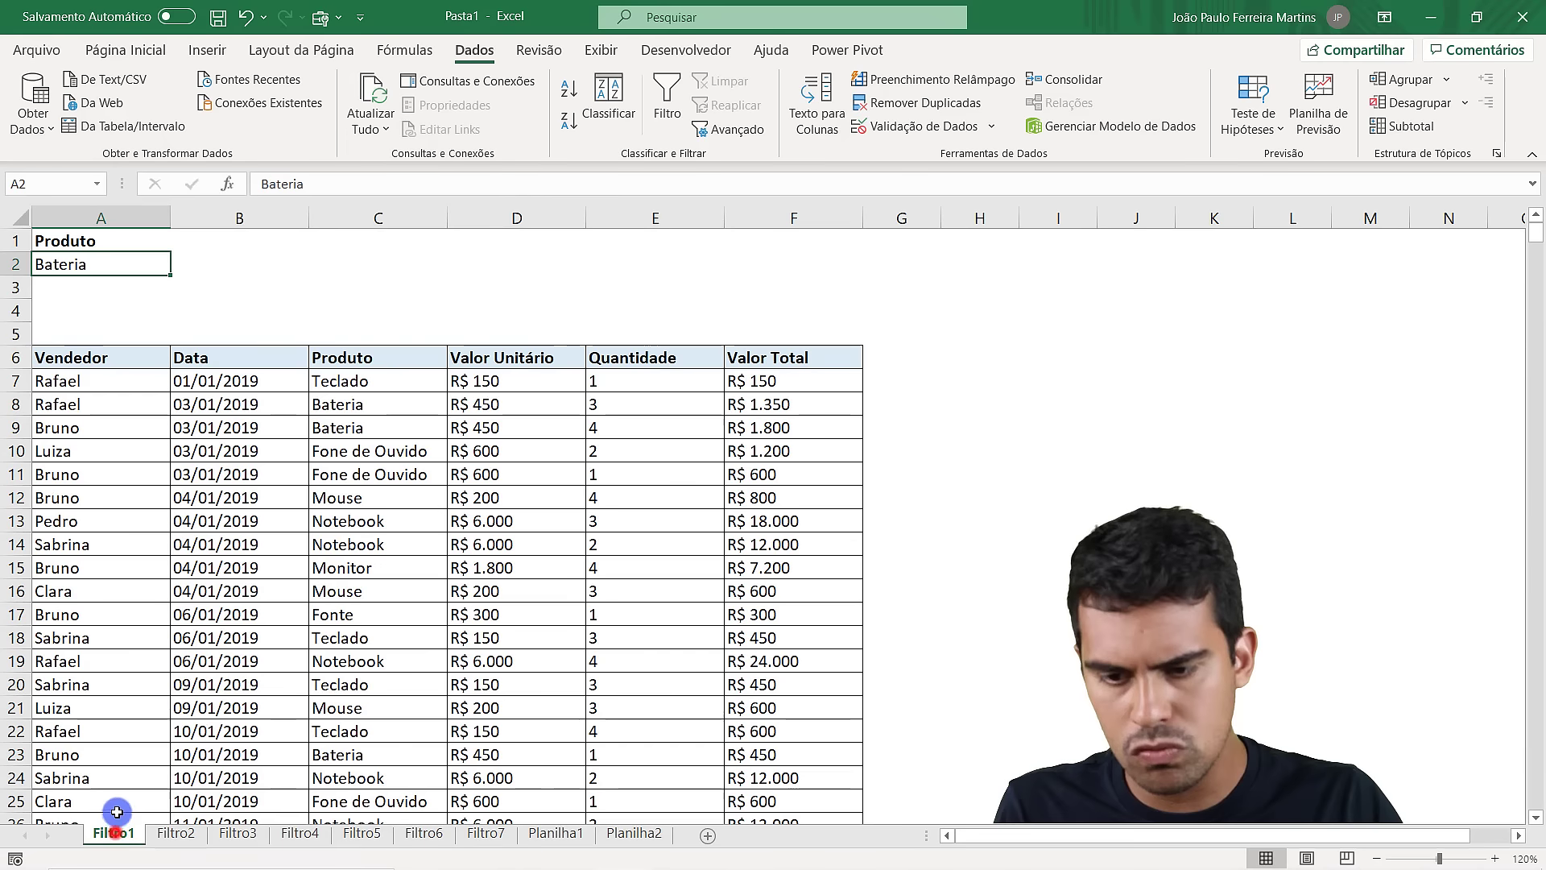
click(561, 834)
click(462, 447)
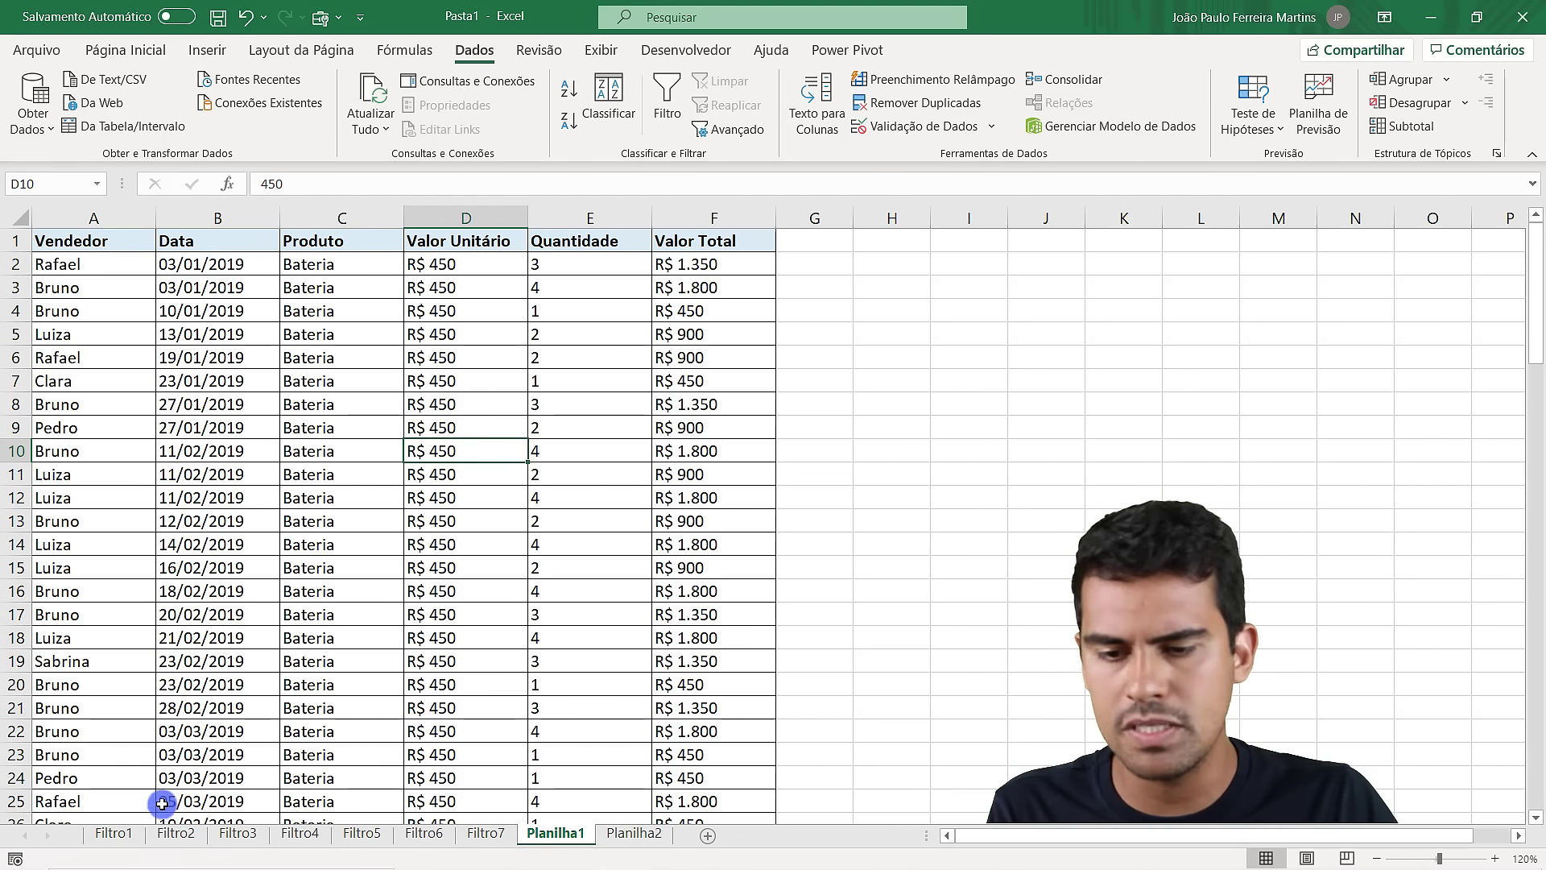
click(171, 836)
click(238, 835)
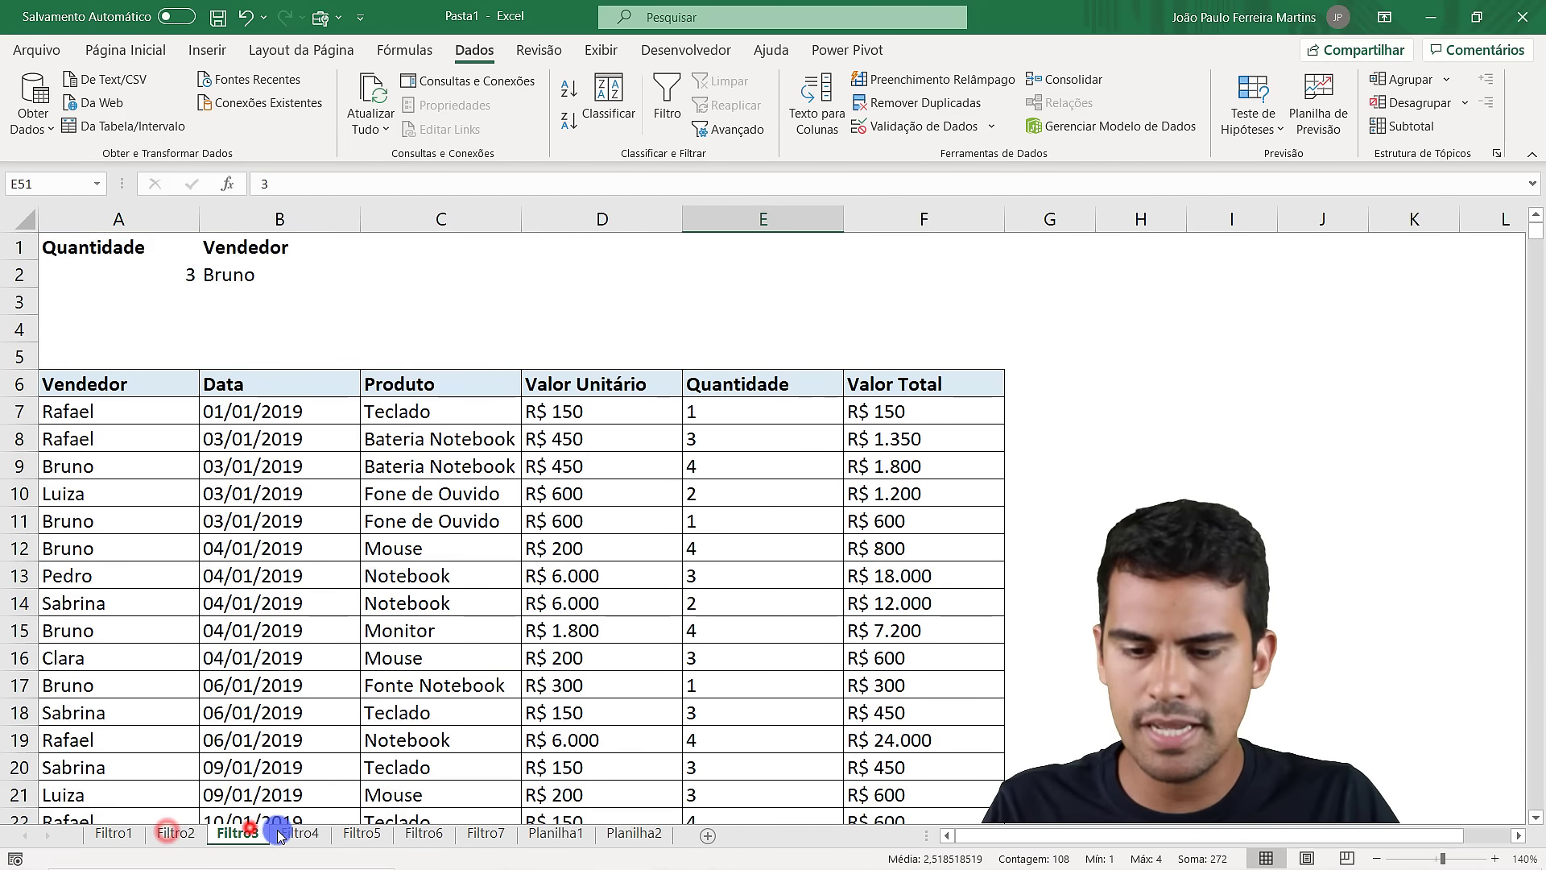
click(300, 835)
click(361, 835)
click(417, 834)
click(486, 834)
click(554, 835)
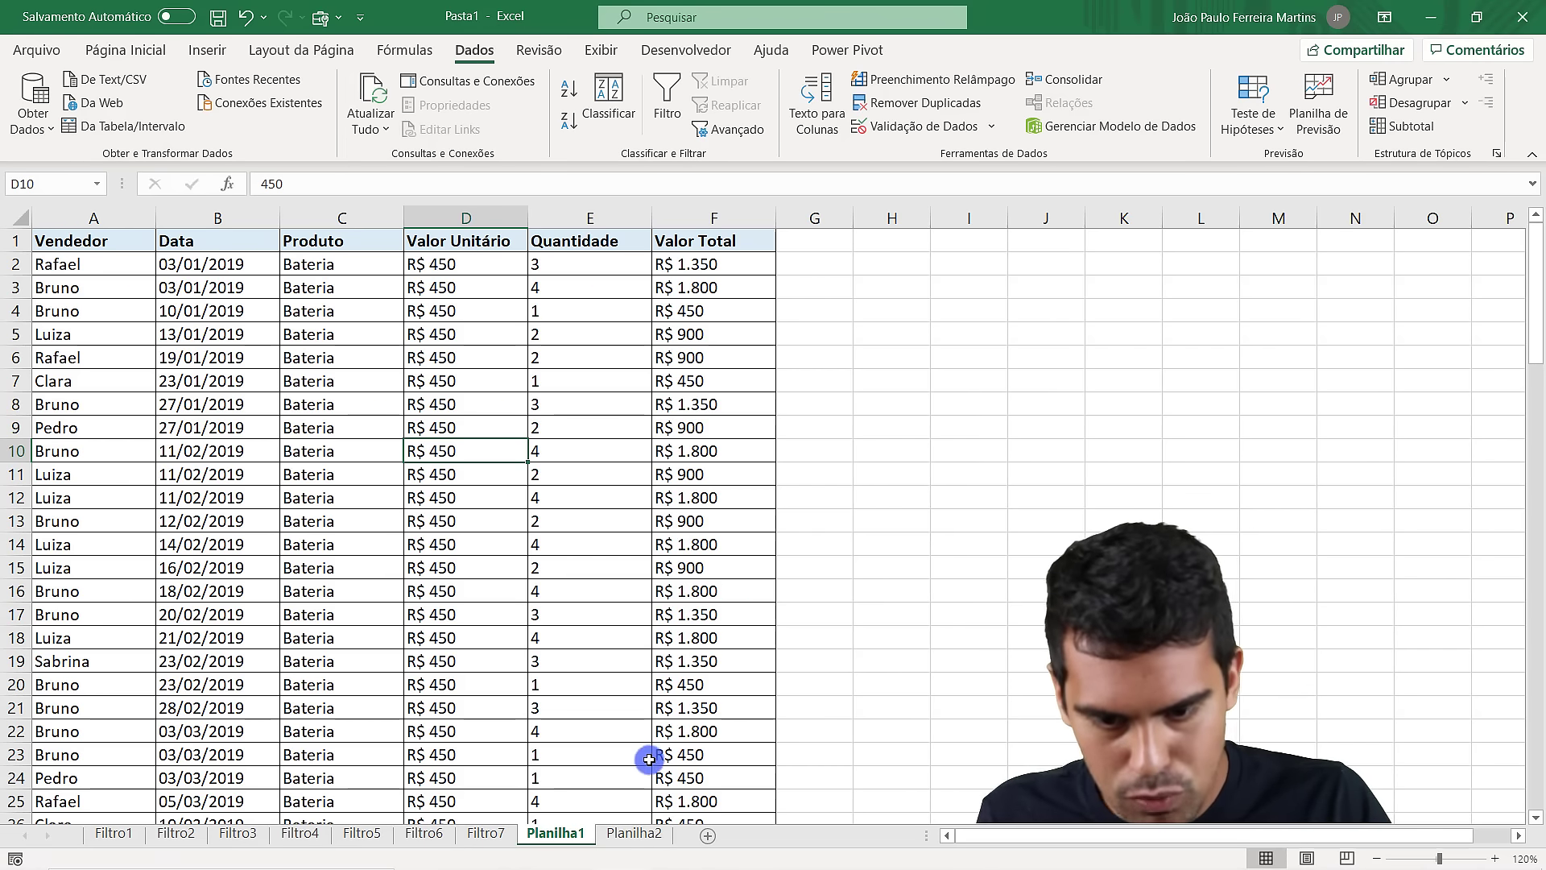
Go to Planilha2, enlarge the sheet to 120%, and examine the Vendedor, Data and Produto headers in A1:C1
click(631, 832)
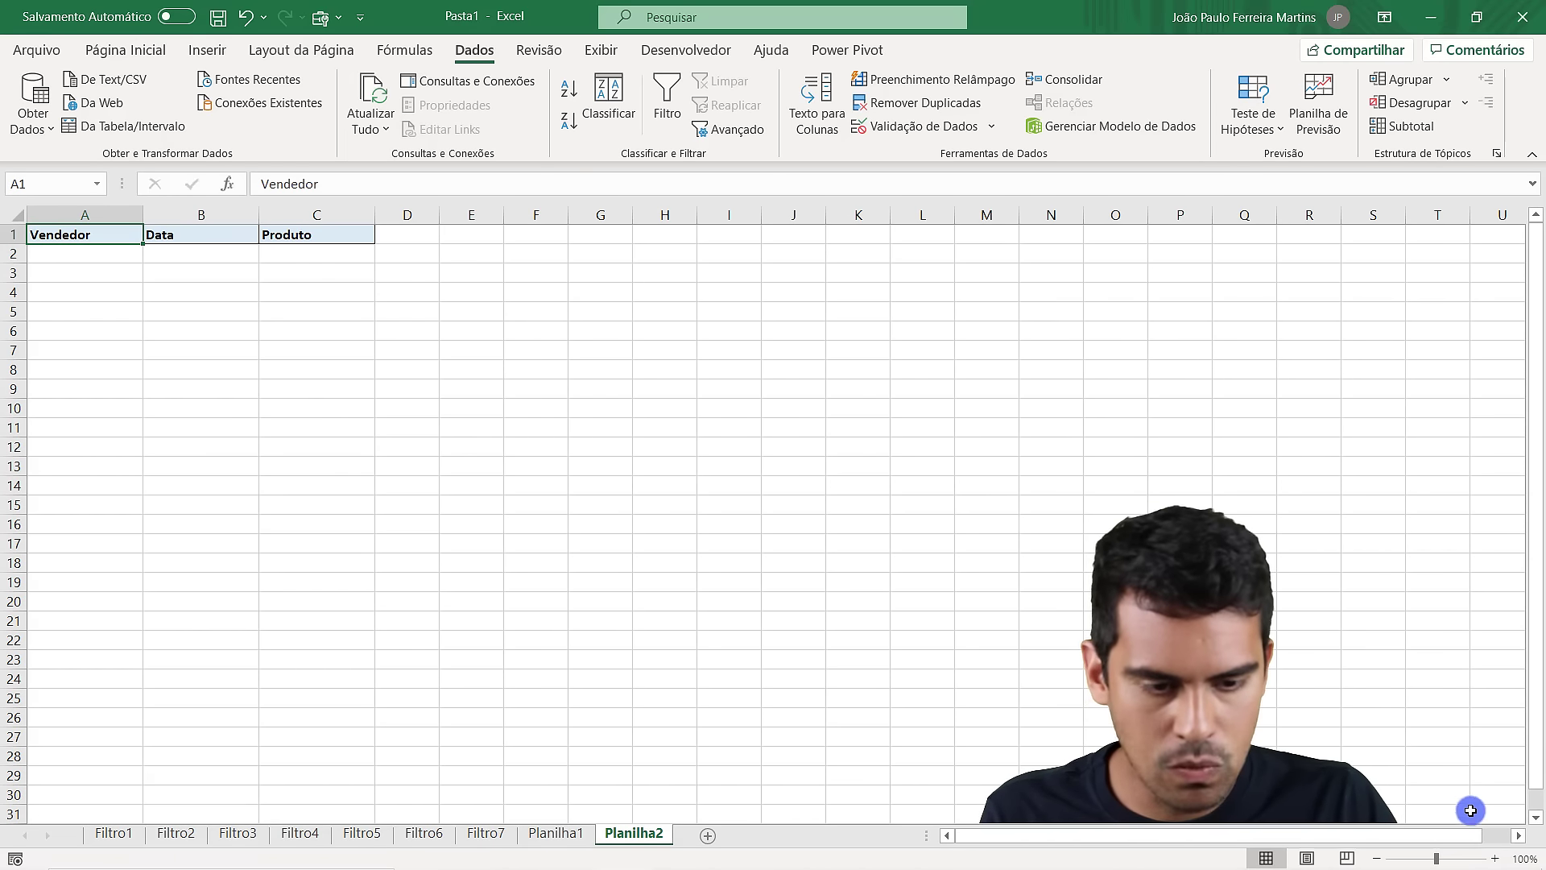
click(1494, 858)
click(1495, 858)
click(463, 298)
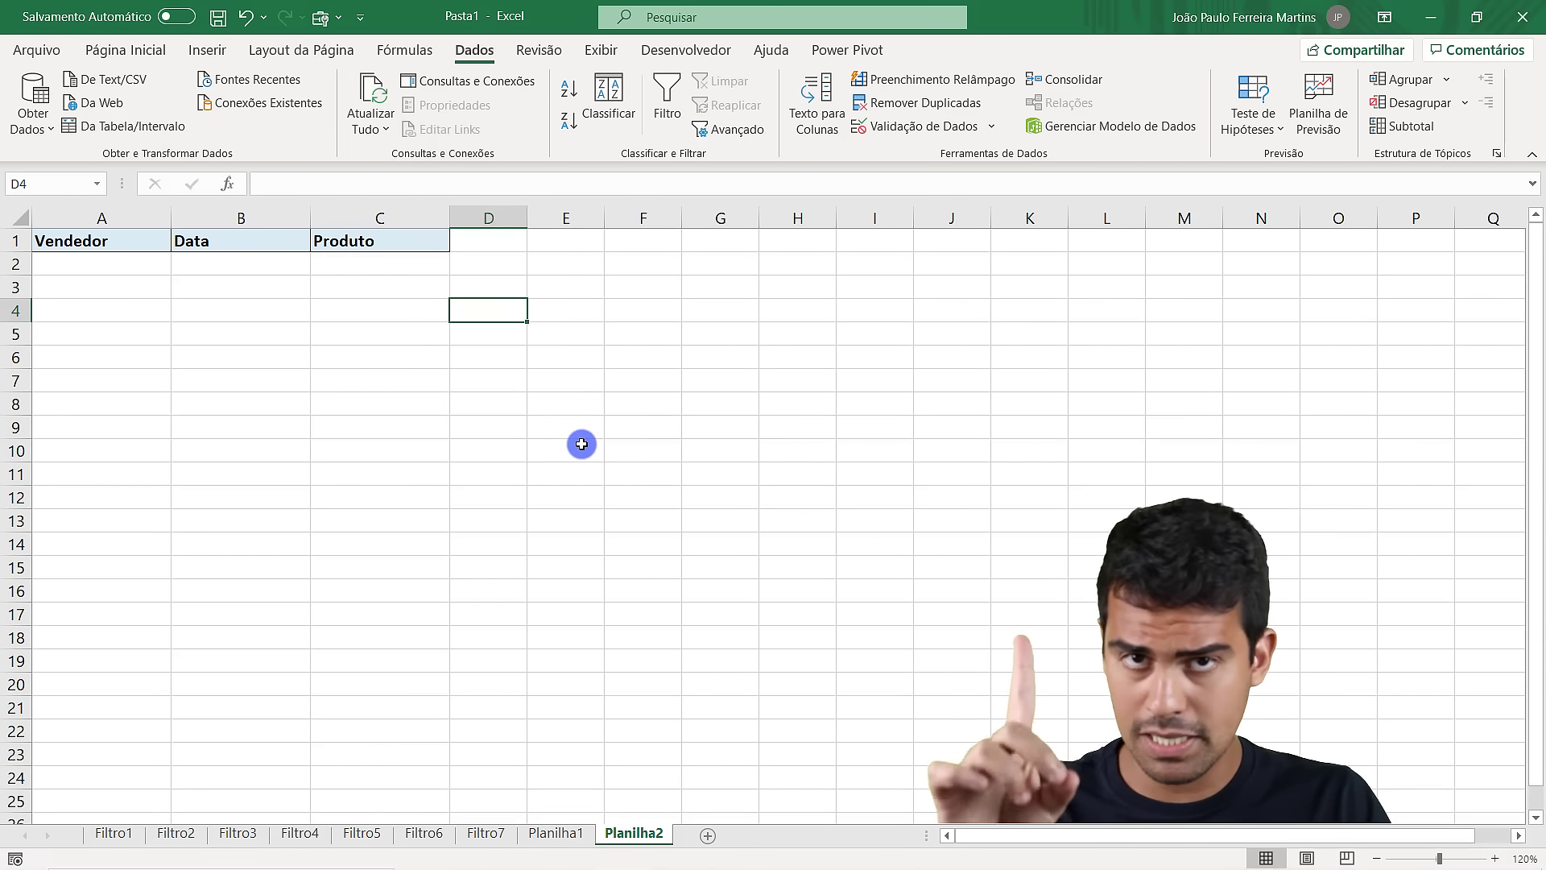
click(96, 248)
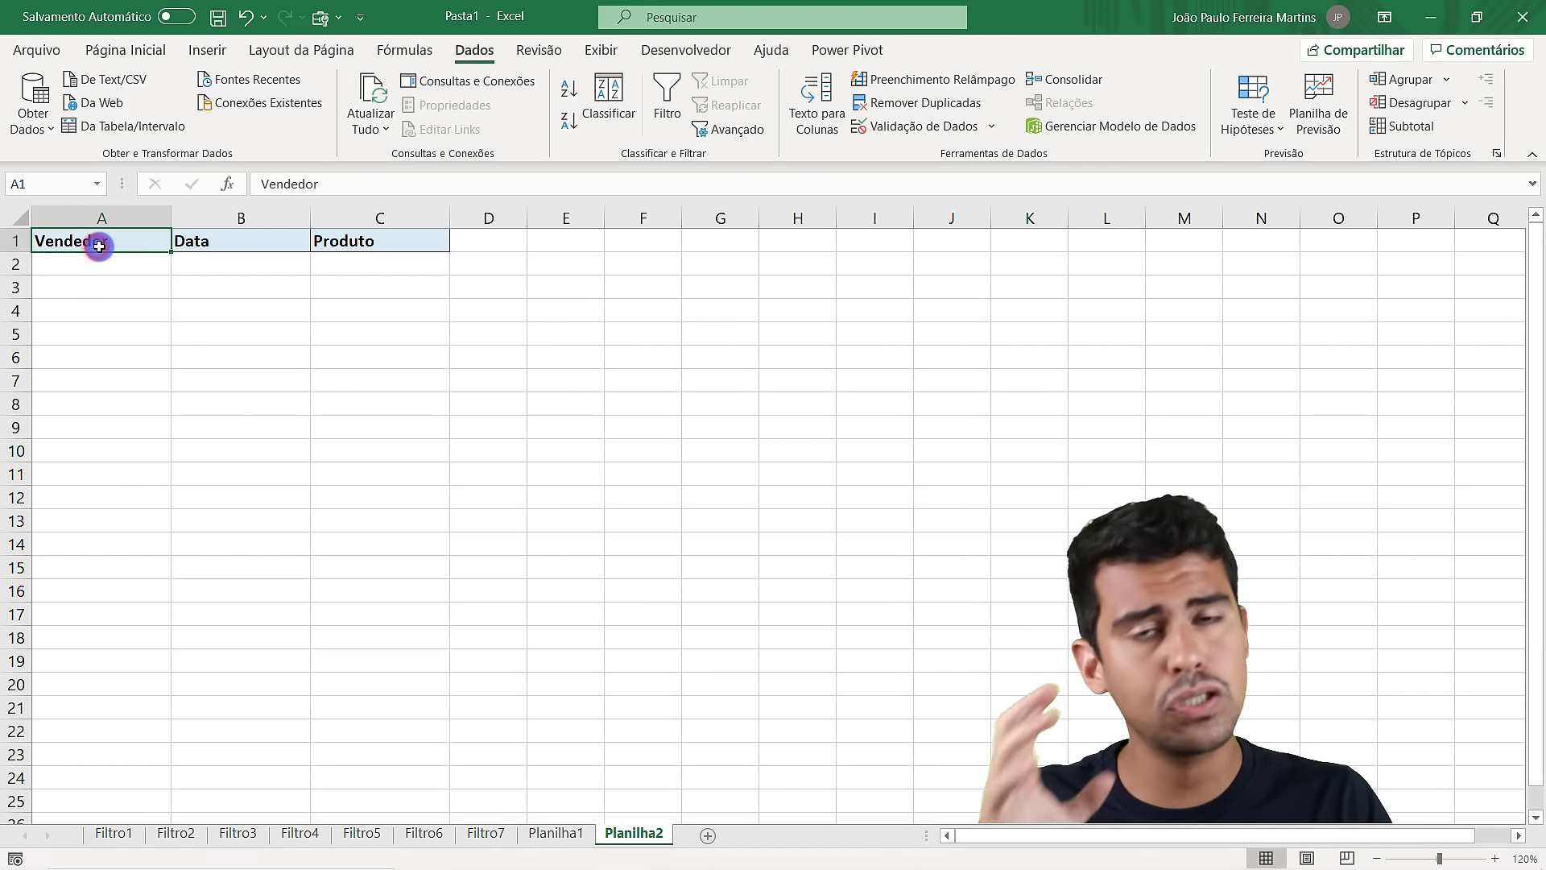
click(222, 241)
click(374, 241)
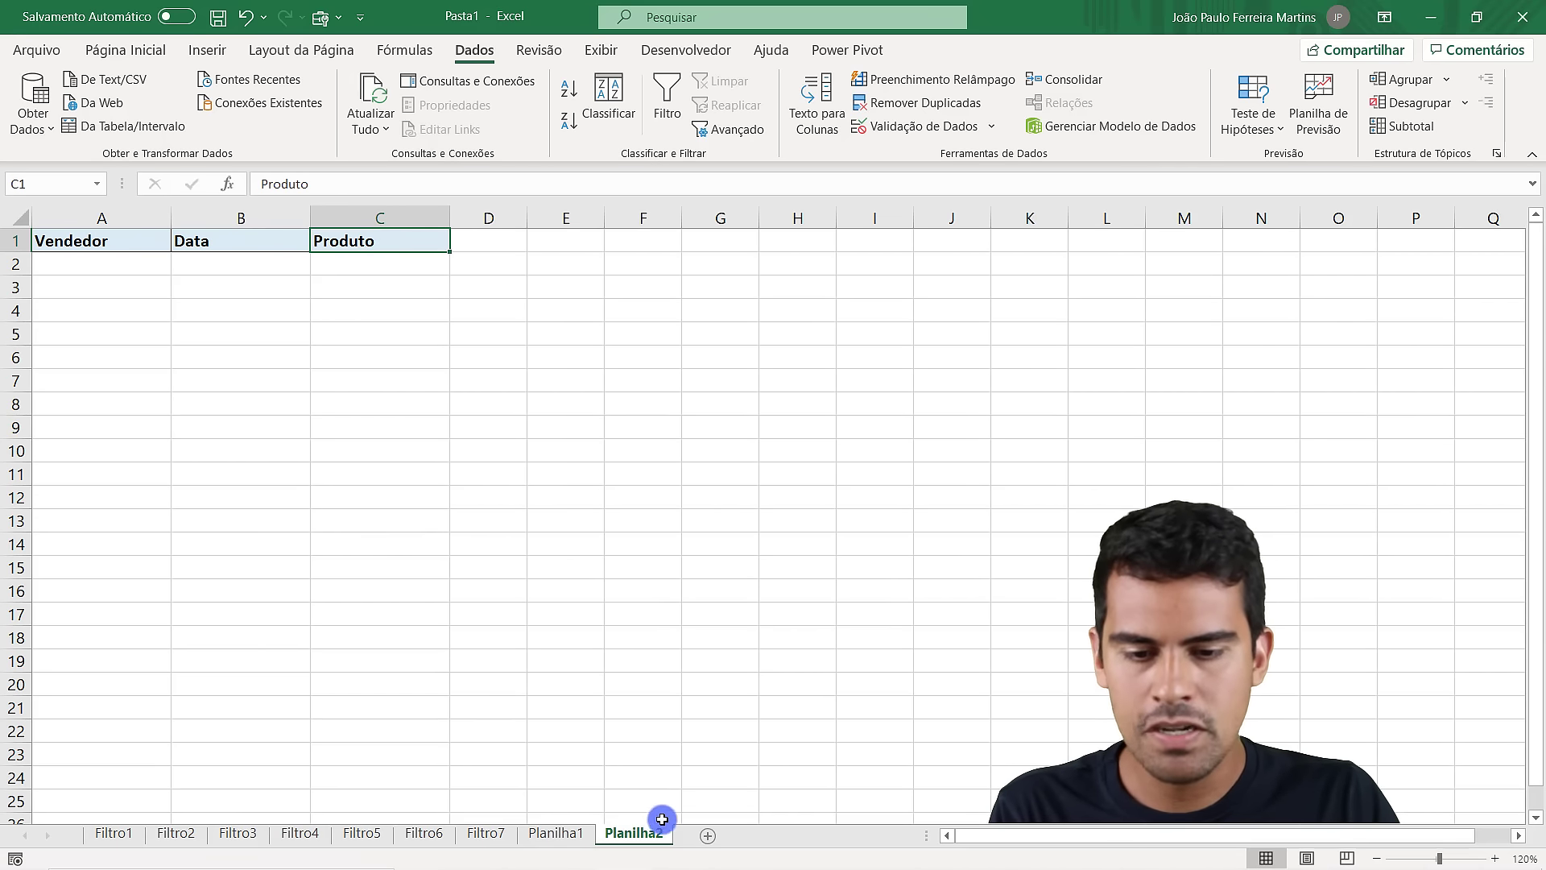
Check the matching Vendedor, Data and Produto headers in A6:C6 of the Filtro1 sales table
click(117, 833)
click(111, 359)
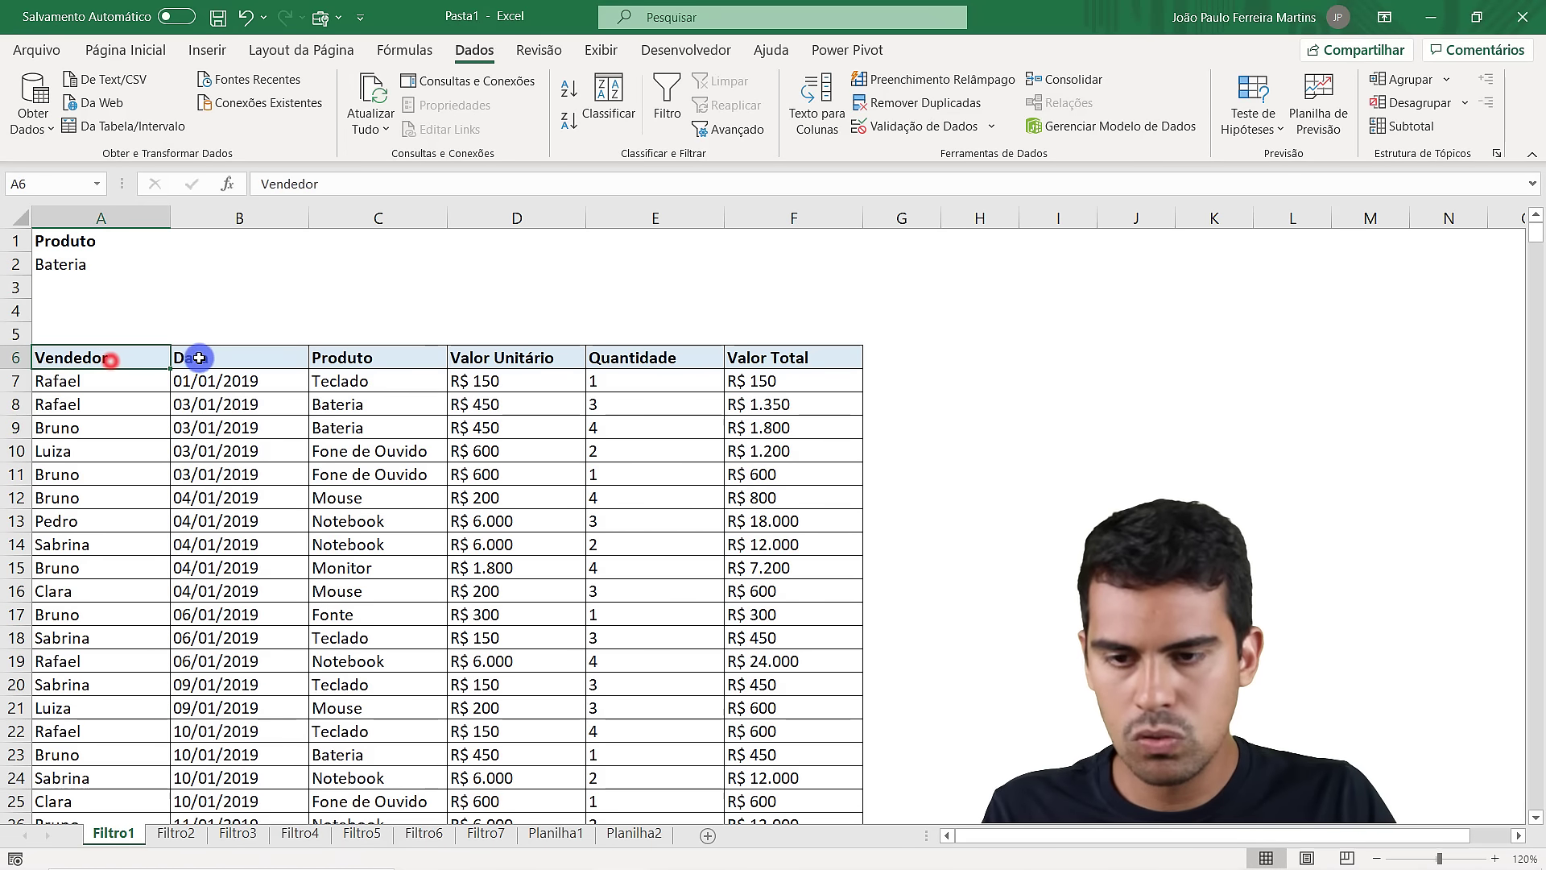
click(208, 358)
click(391, 357)
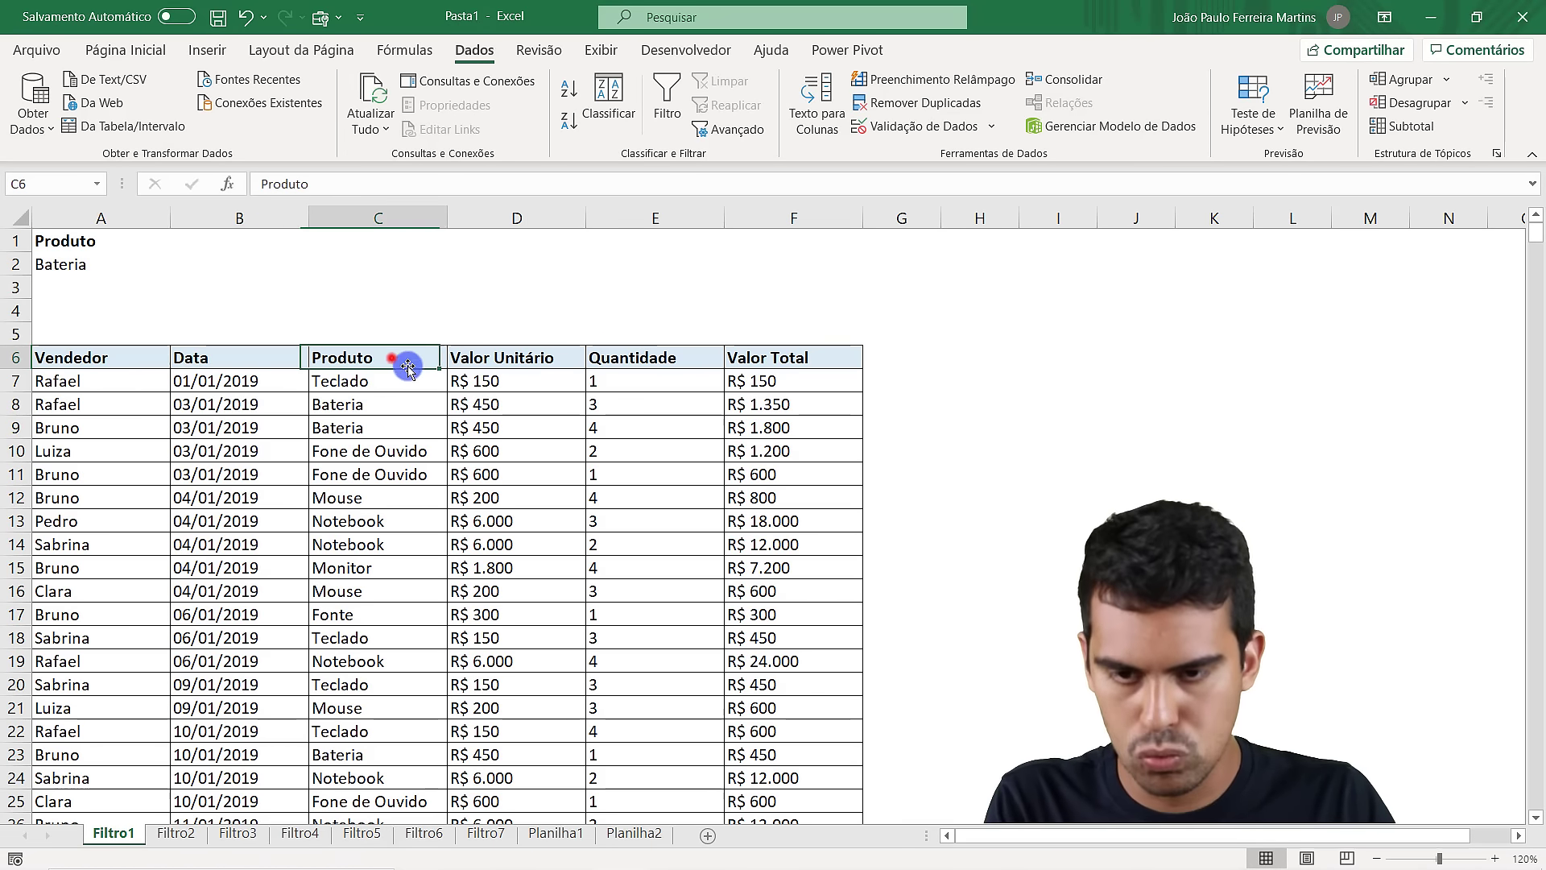
drag(103, 356, 338, 354)
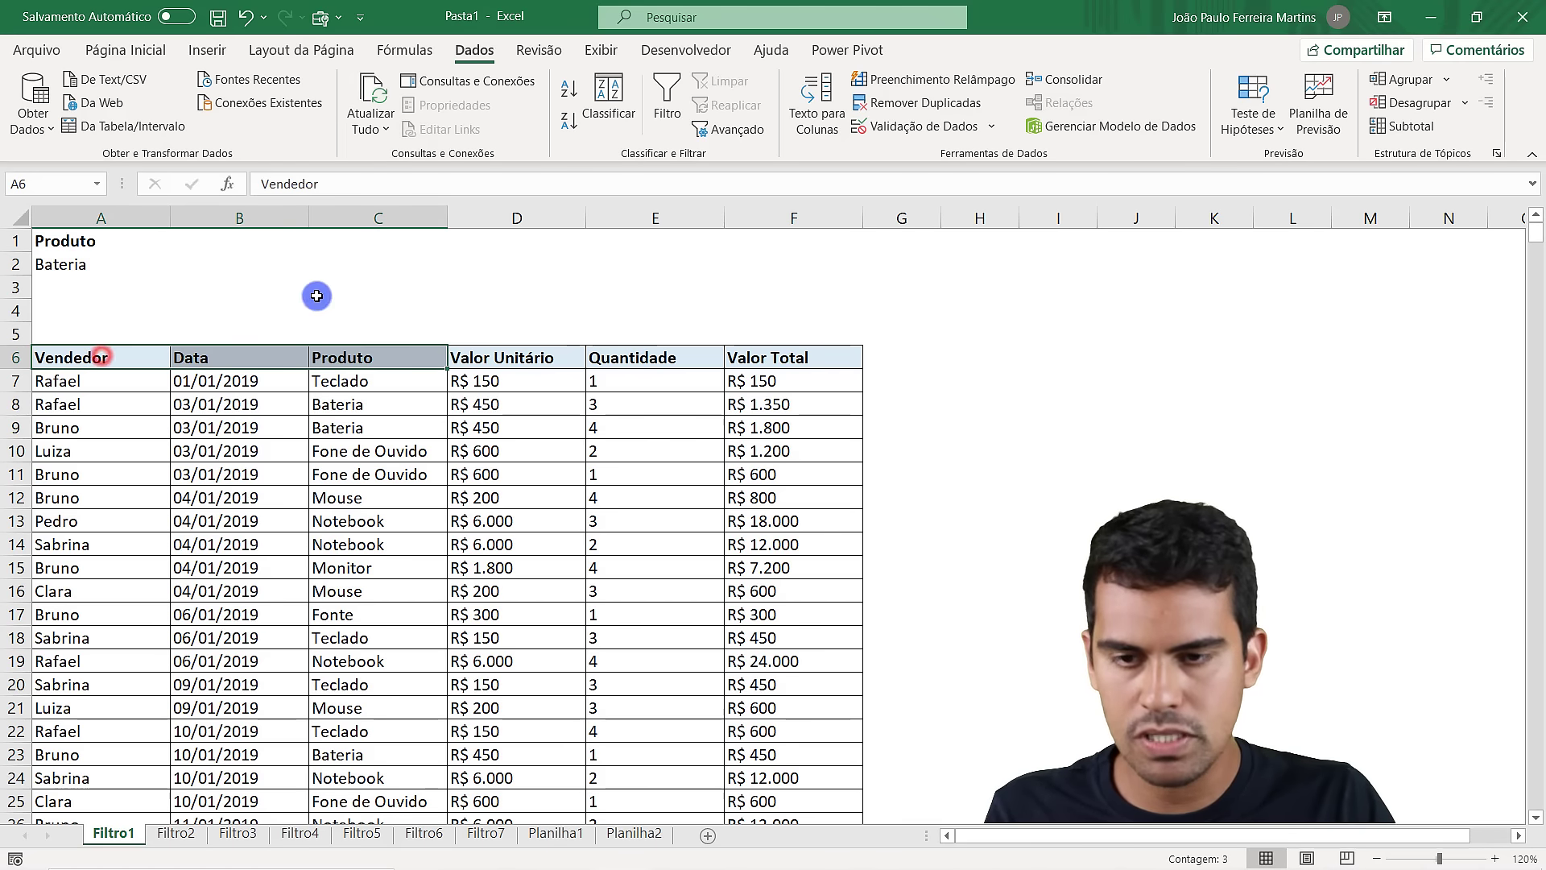
Fill the Vendedor, Data and Valor Total header cells (A6, B6, F6) on Filtro1 with light yellow
click(125, 52)
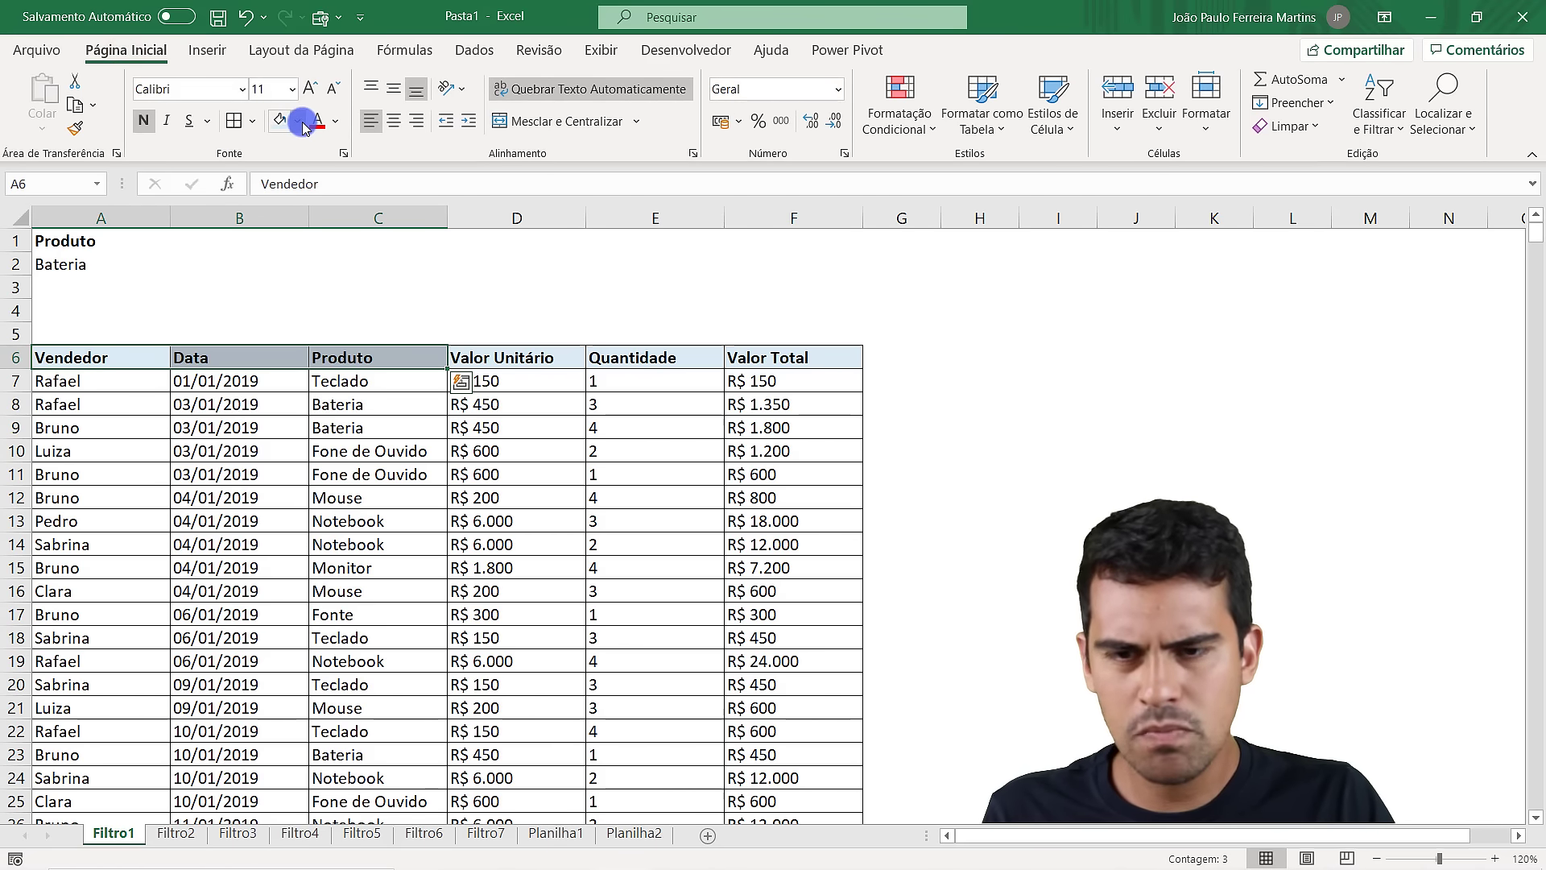
click(114, 356)
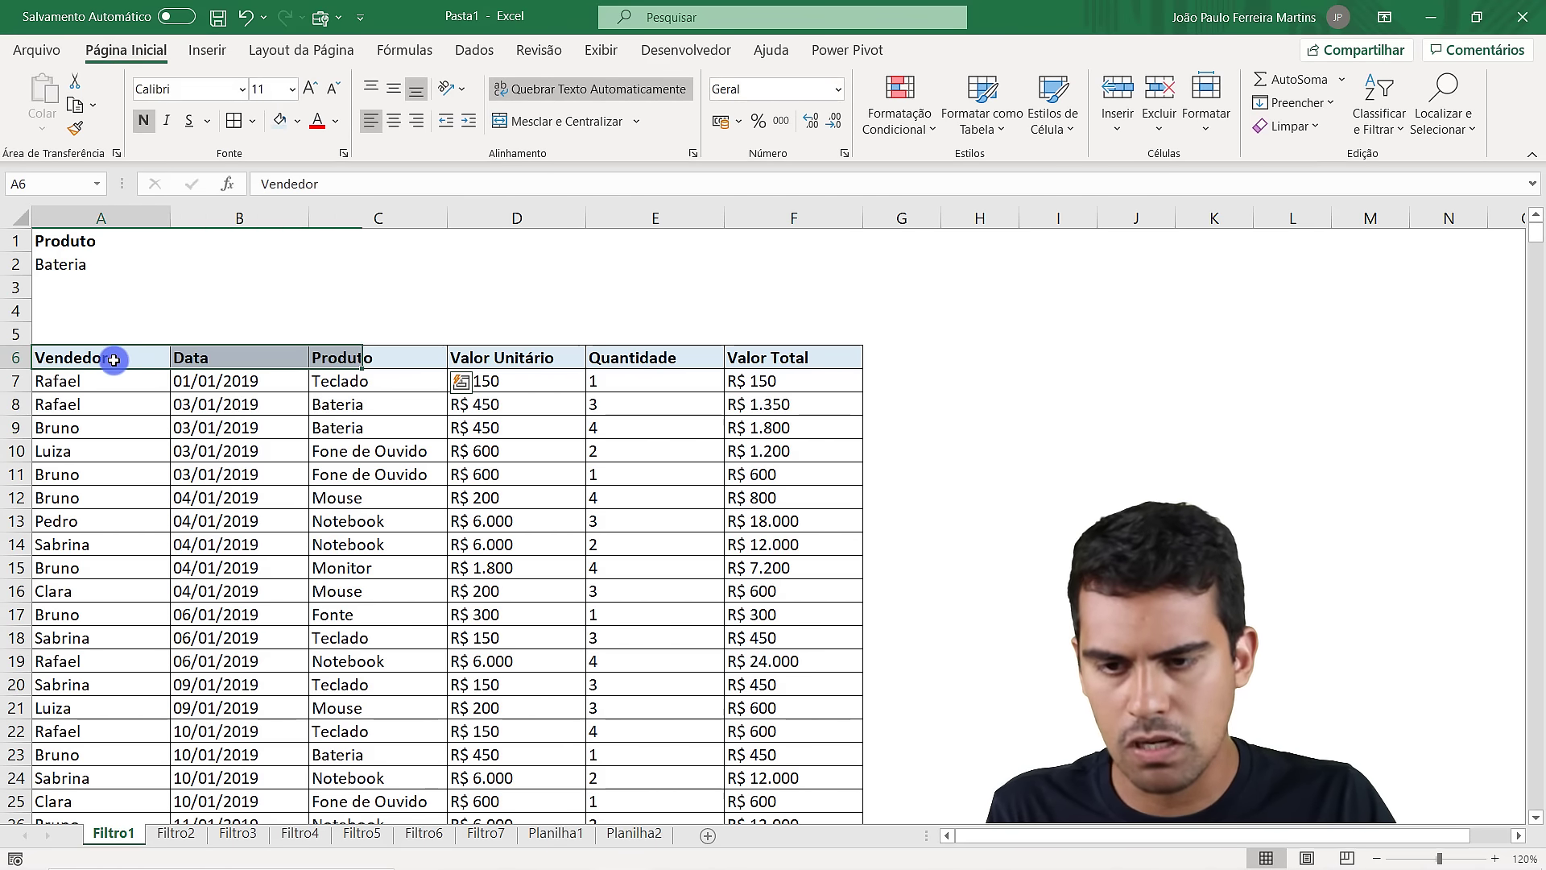
click(297, 126)
click(390, 197)
click(240, 359)
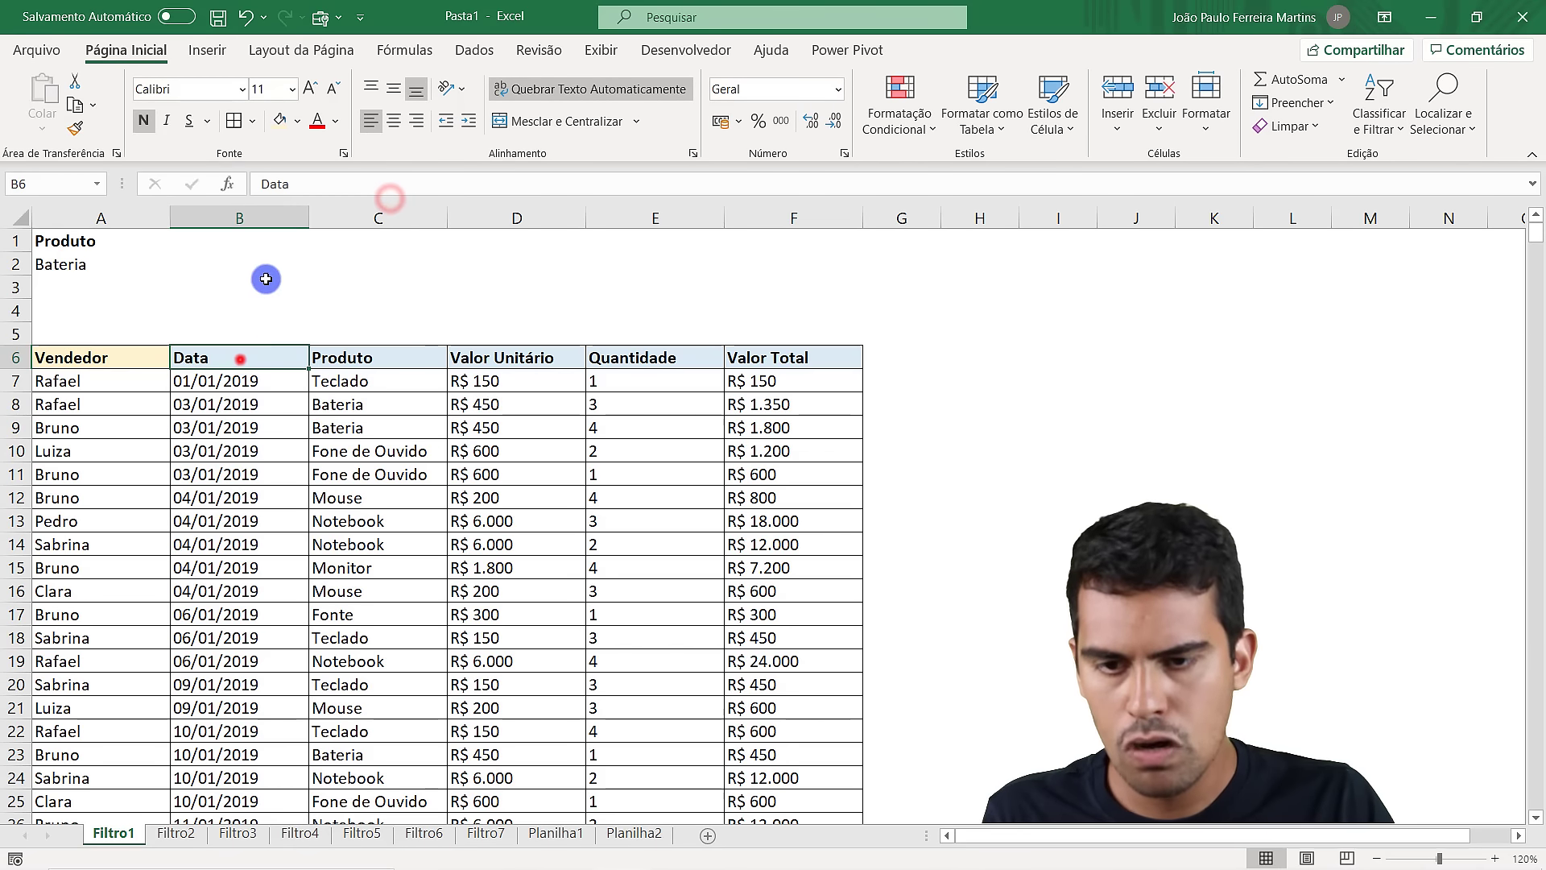
click(279, 121)
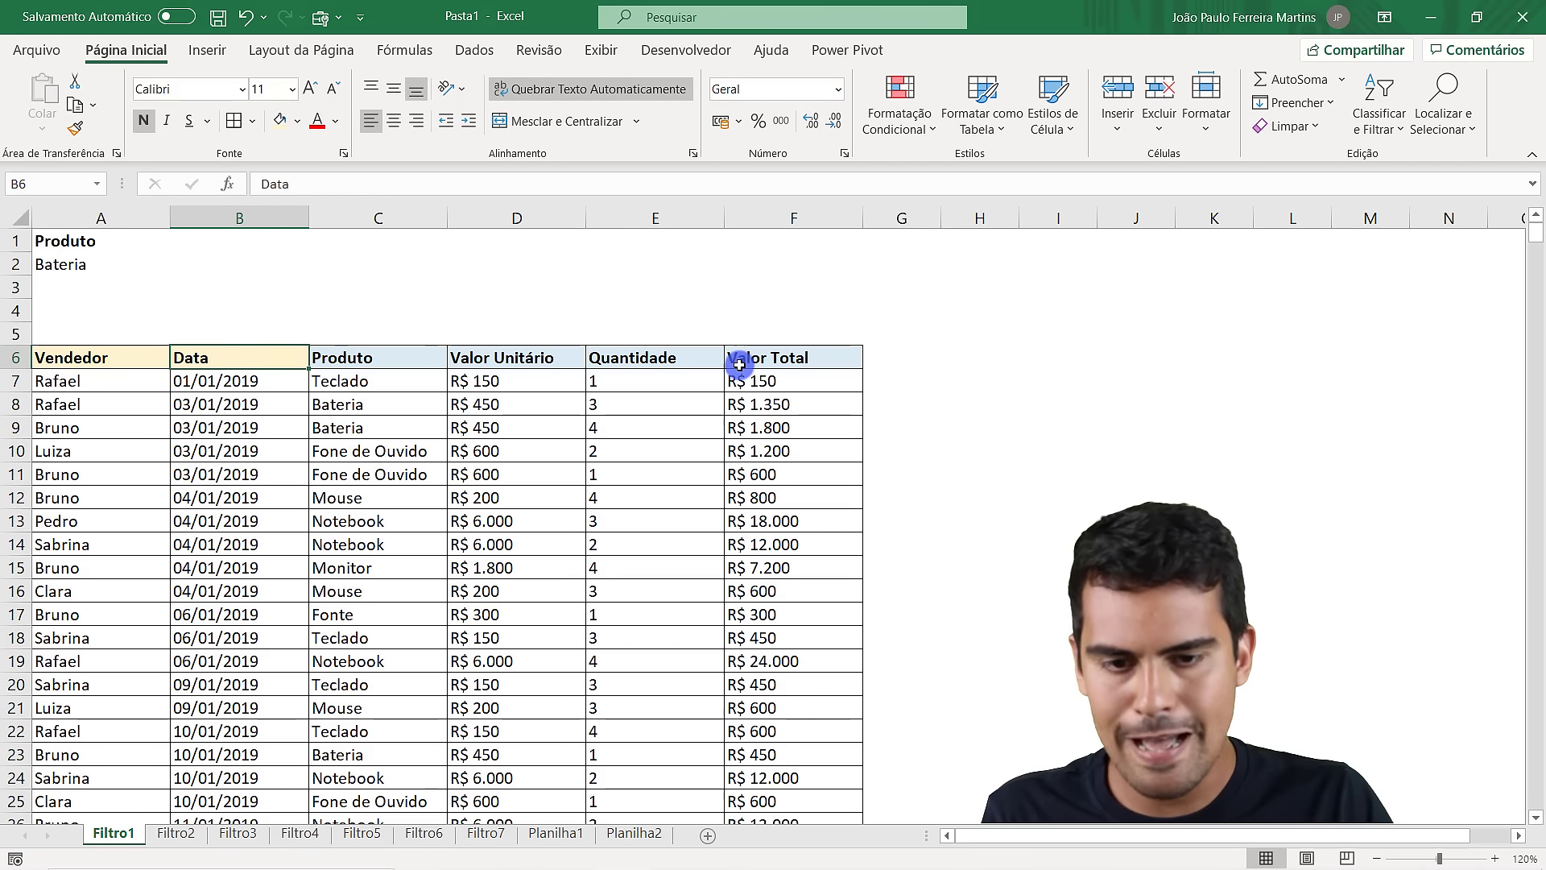
click(773, 359)
click(279, 120)
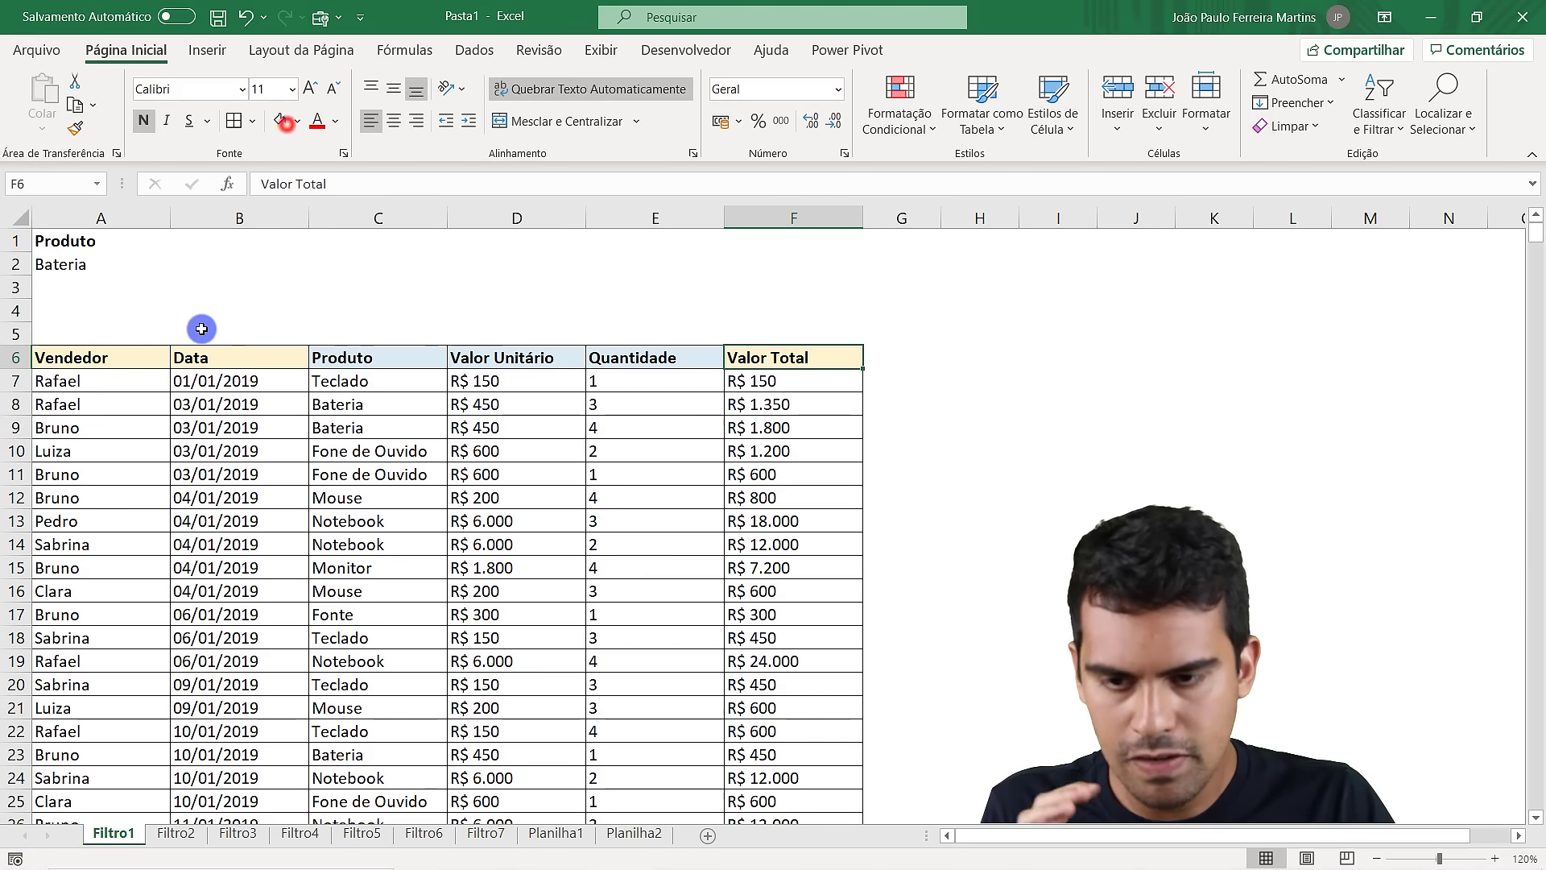
Copy the Vendedor and Data headers from Filtro1 A6:B6 to cells A1:B1 on Planilha2
click(149, 354)
click(236, 358)
click(789, 354)
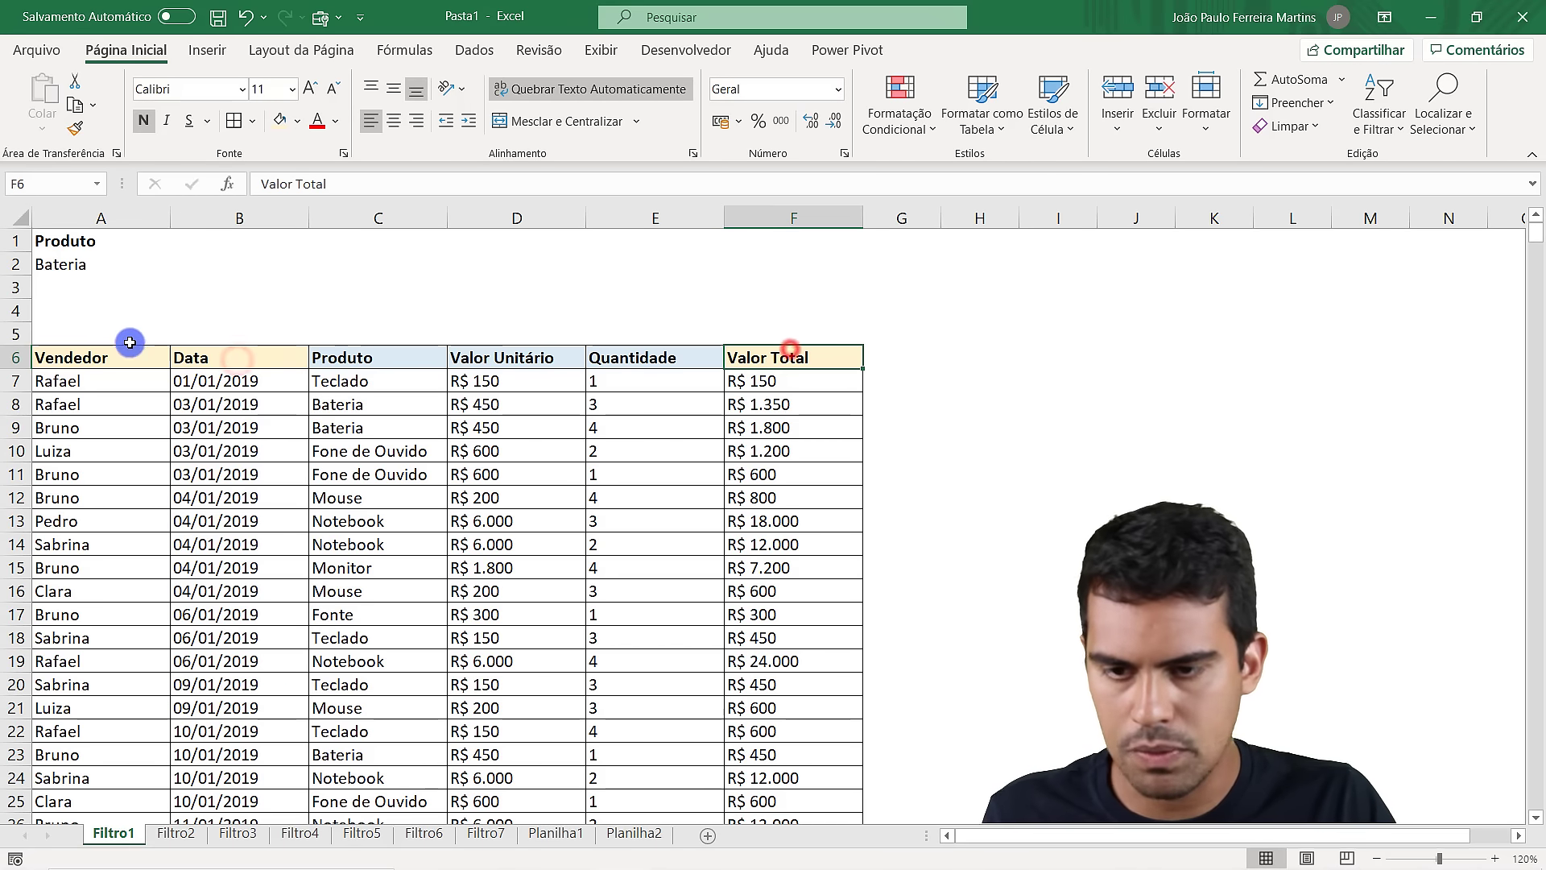
drag(104, 349, 196, 348)
key(ctrl+c)
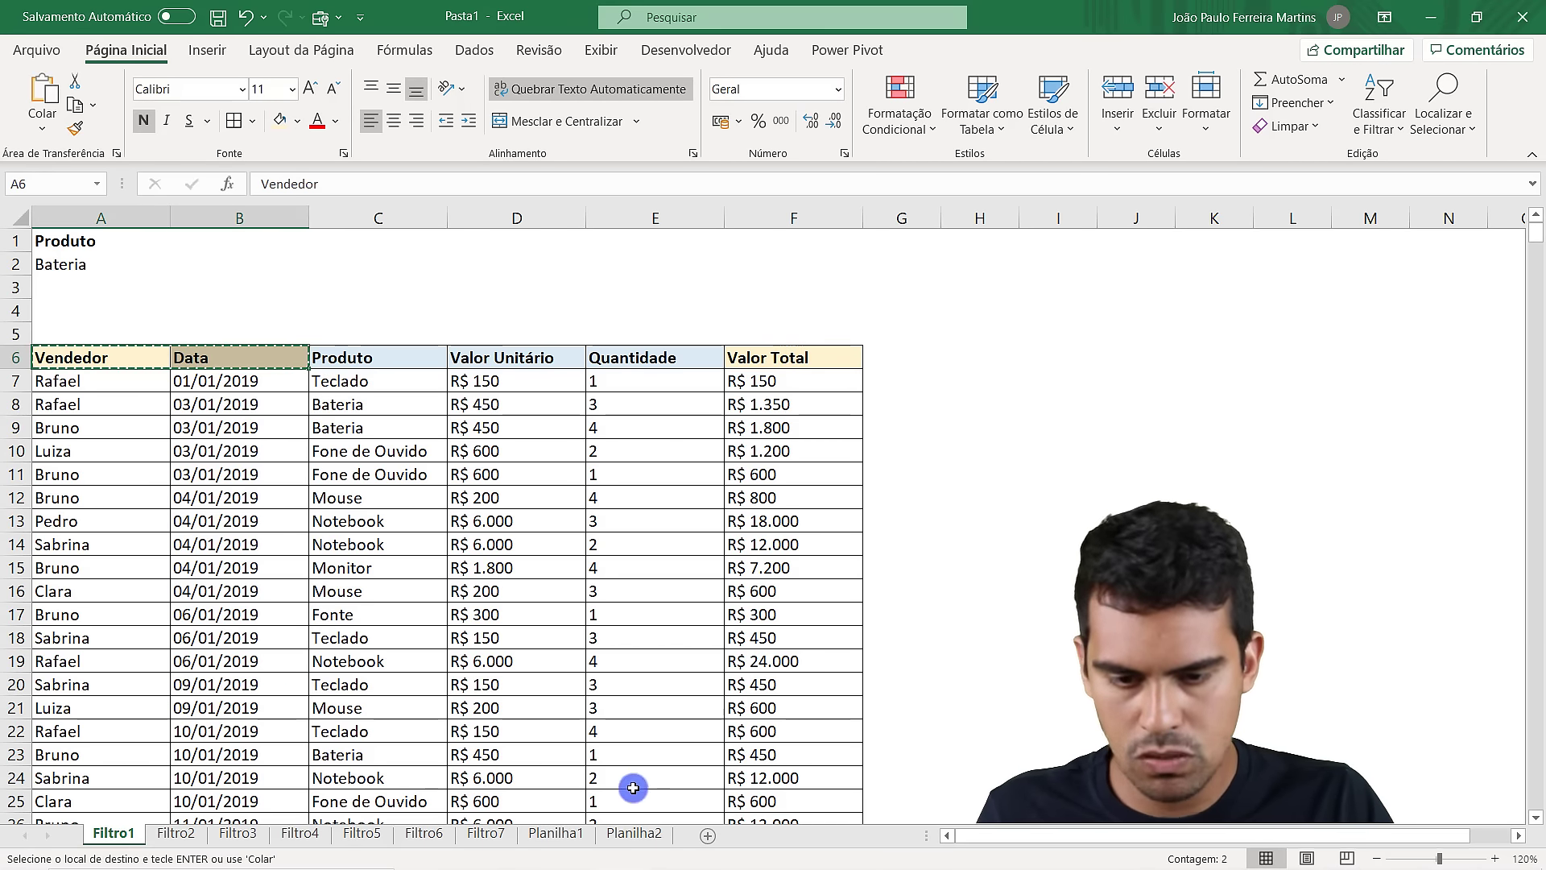
click(636, 835)
click(114, 241)
key(ctrl+v)
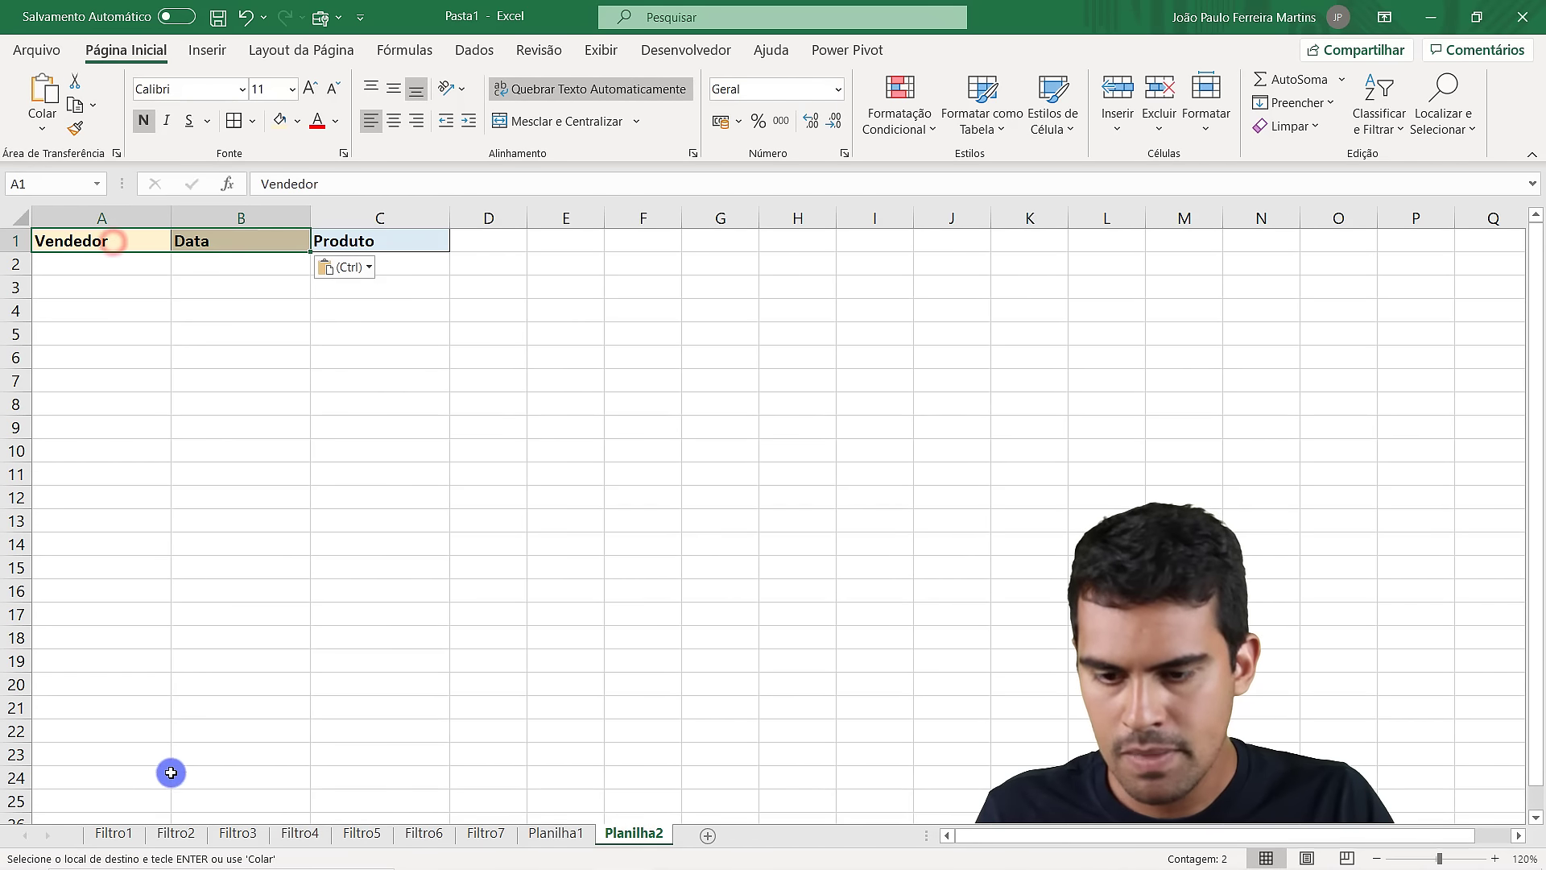
Copy the Valor Total header from Filtro1 F6 over the Produto header in Planilha2 C1
click(124, 832)
click(811, 357)
key(ctrl+c)
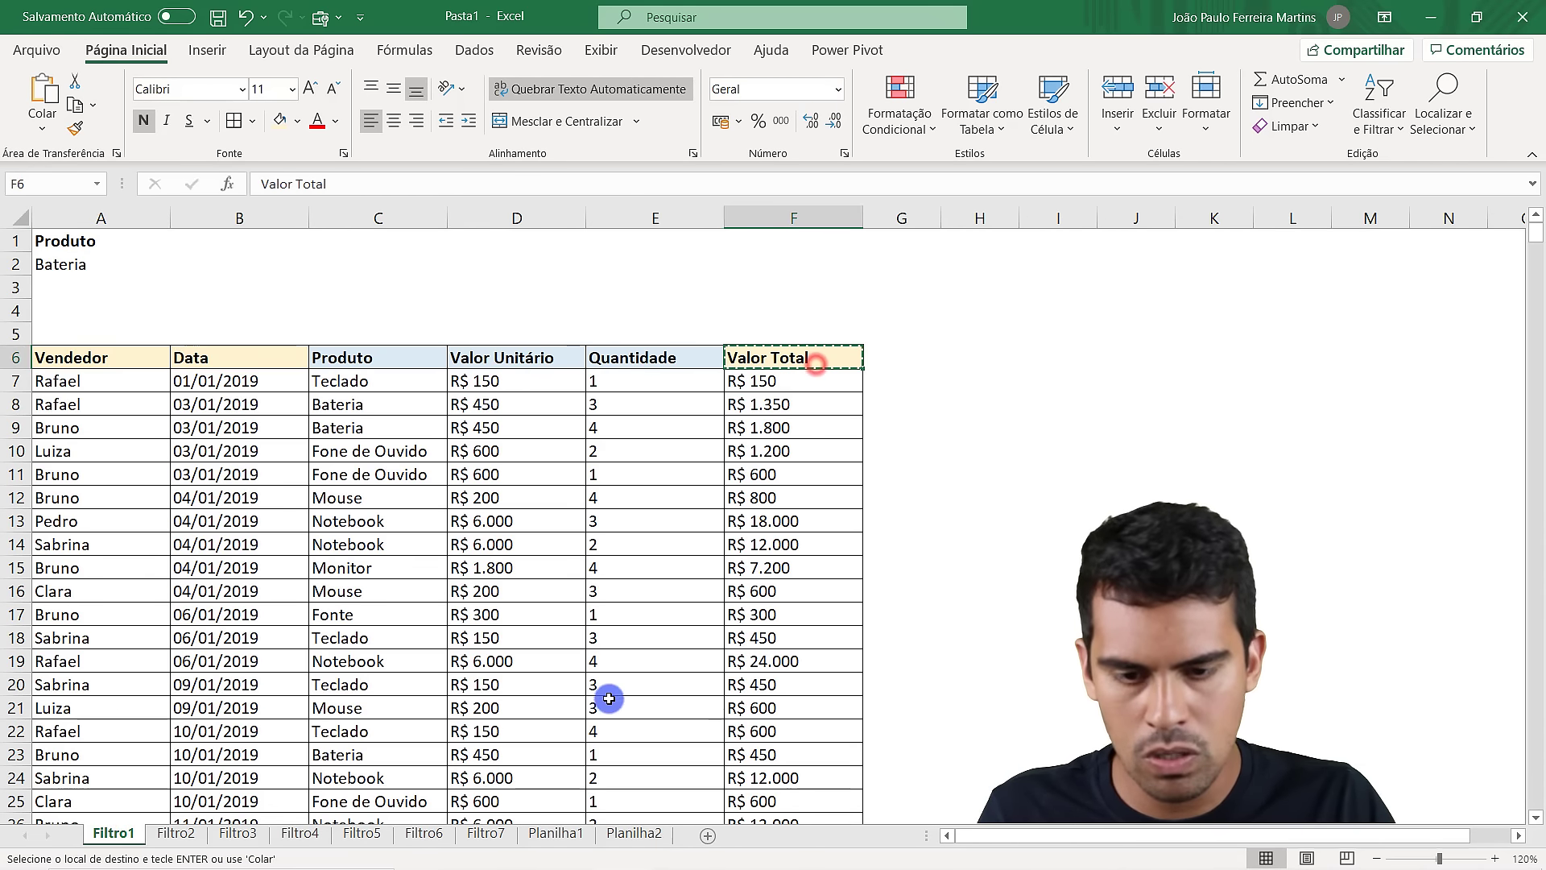
click(637, 833)
click(367, 240)
key(ctrl+v)
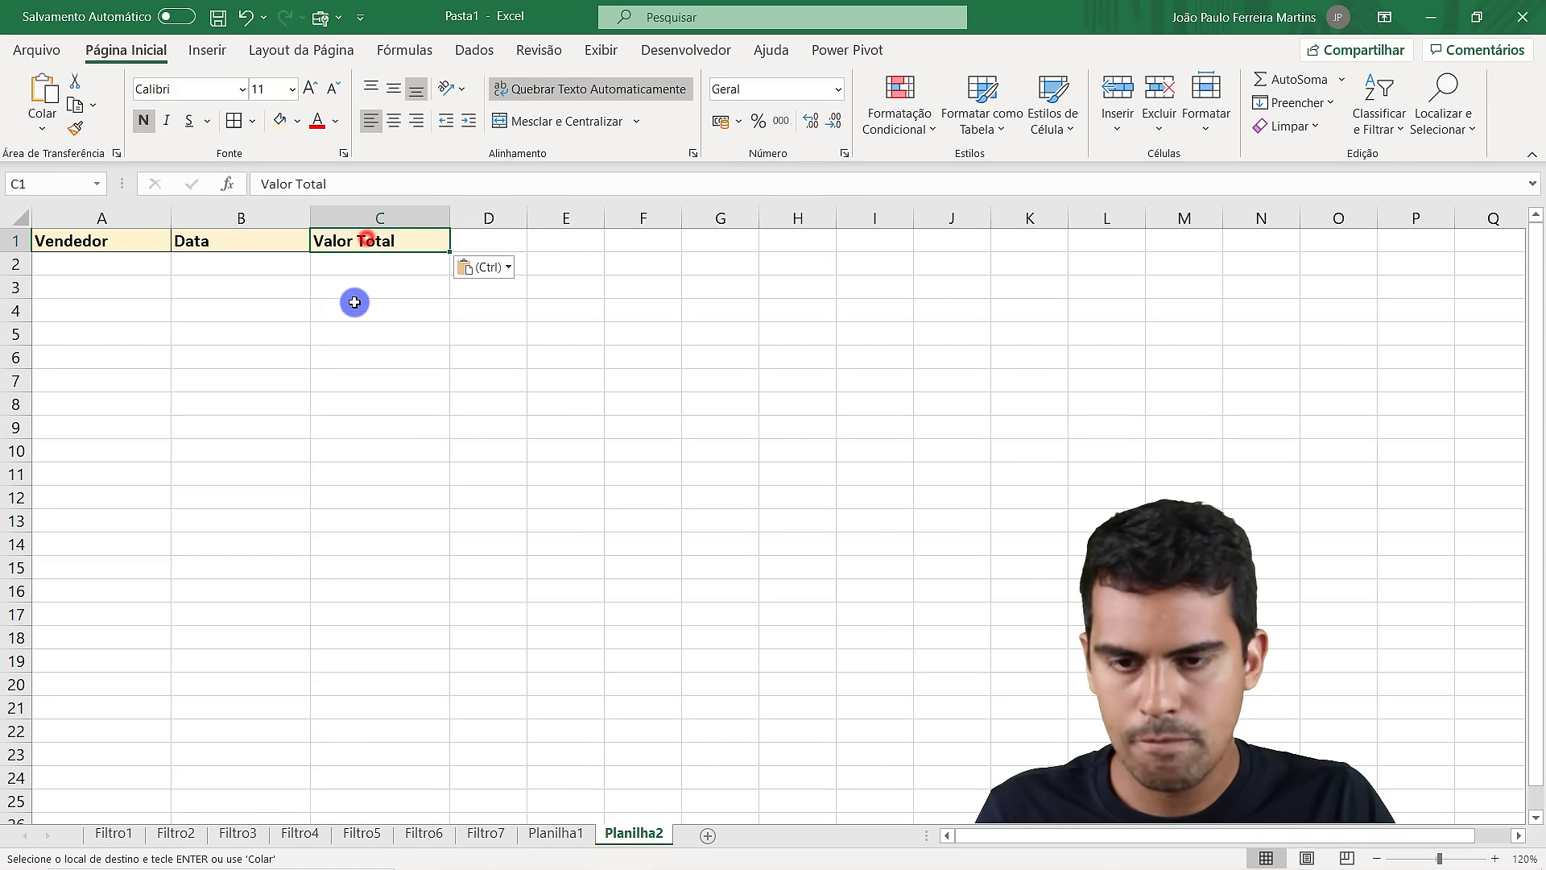
key(Escape)
On Filtro1, enter Bateria in A2 and Monitor in A3 as criteria under the Produto header
click(113, 833)
click(214, 395)
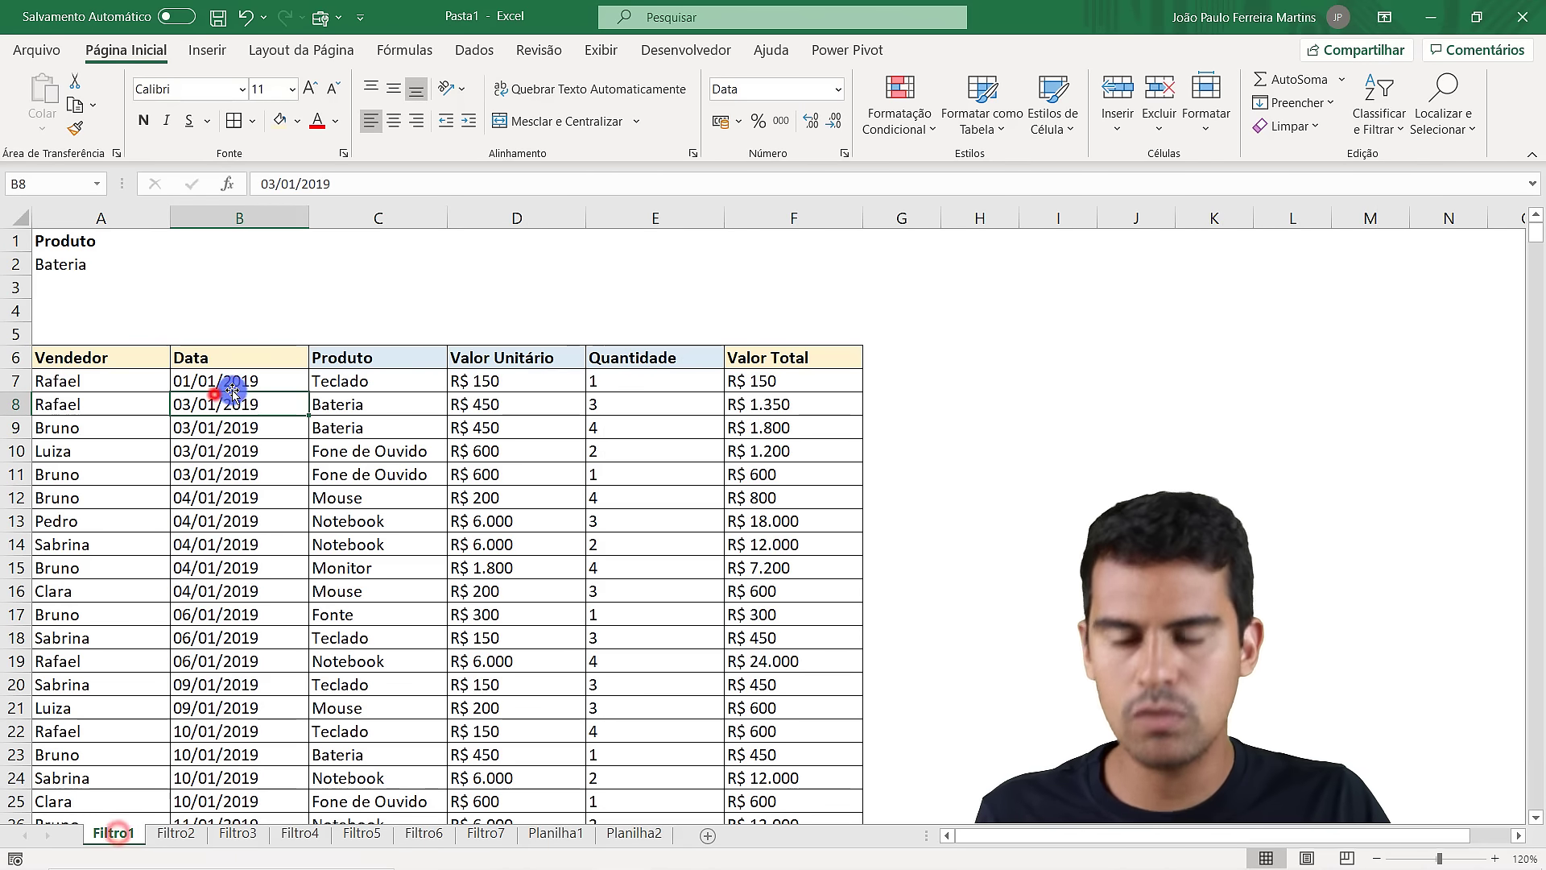
click(89, 242)
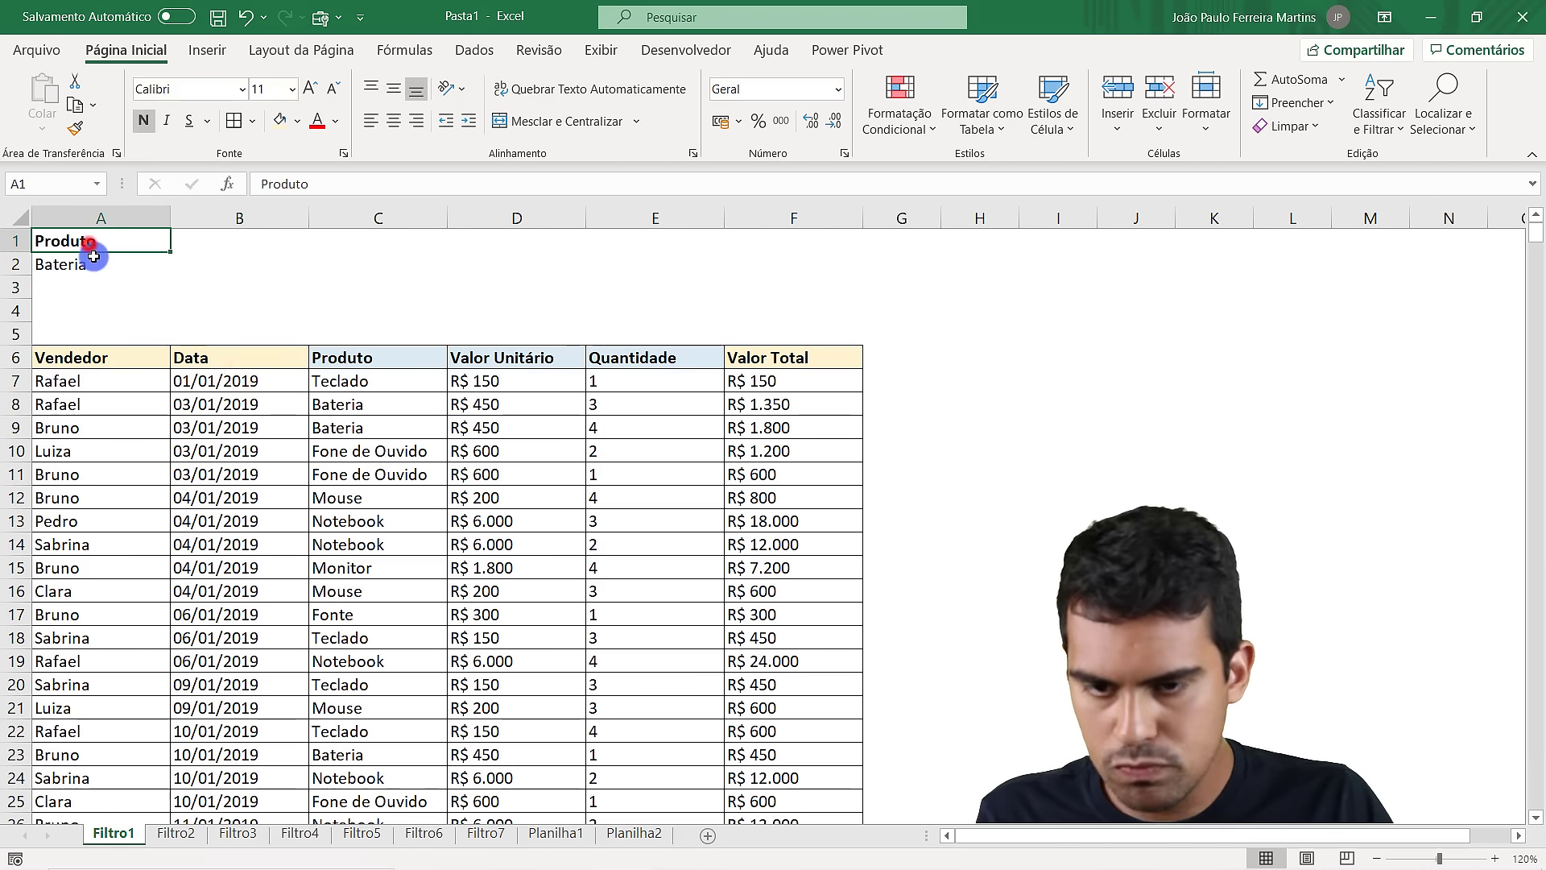
key(Down)
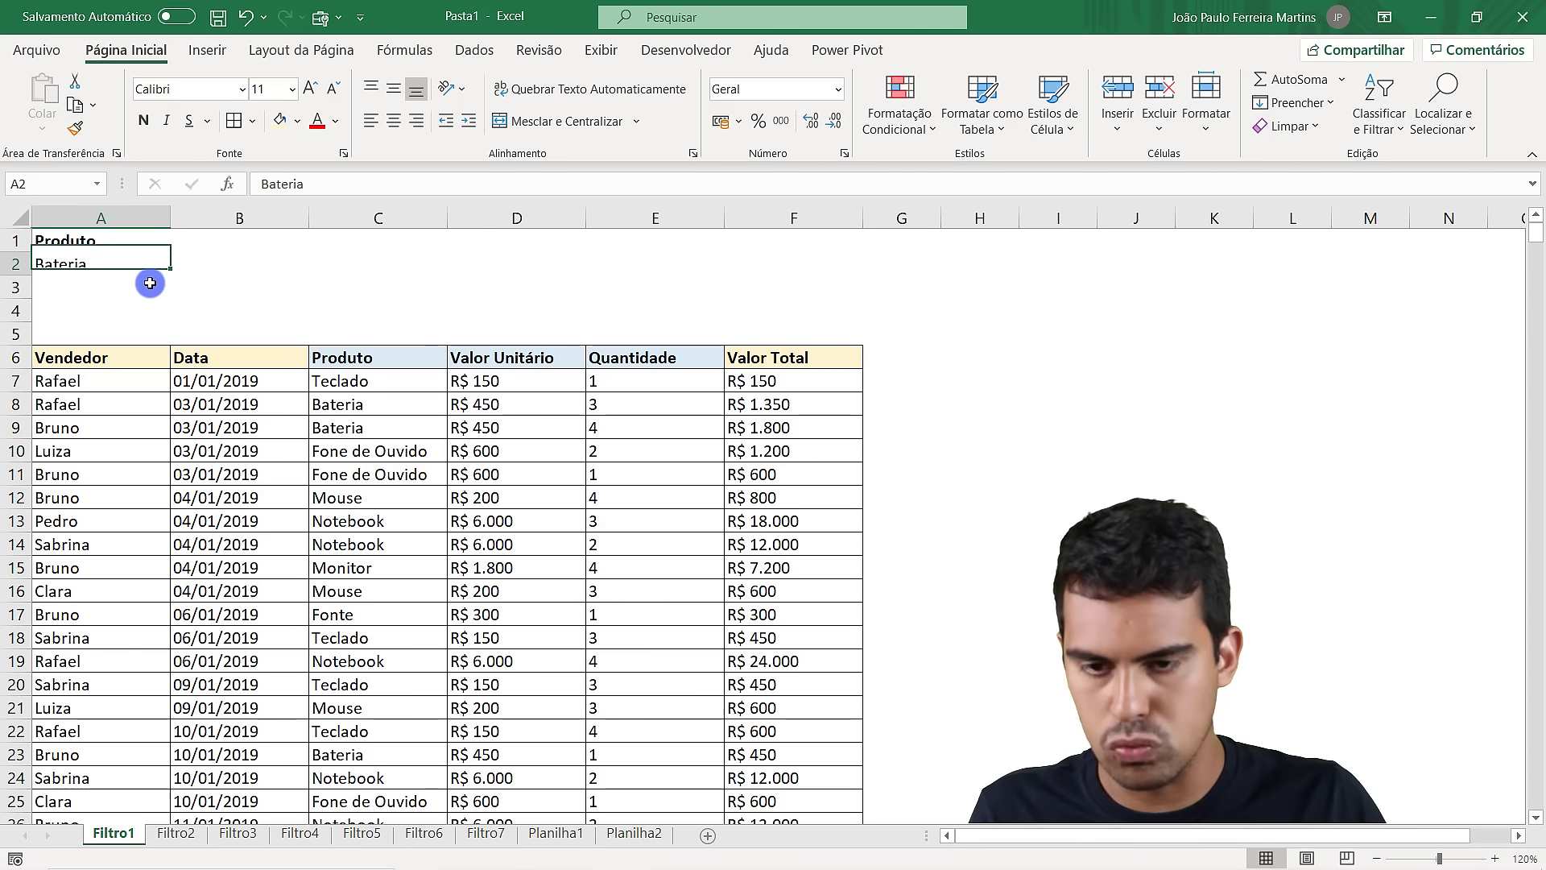
text(Ba)
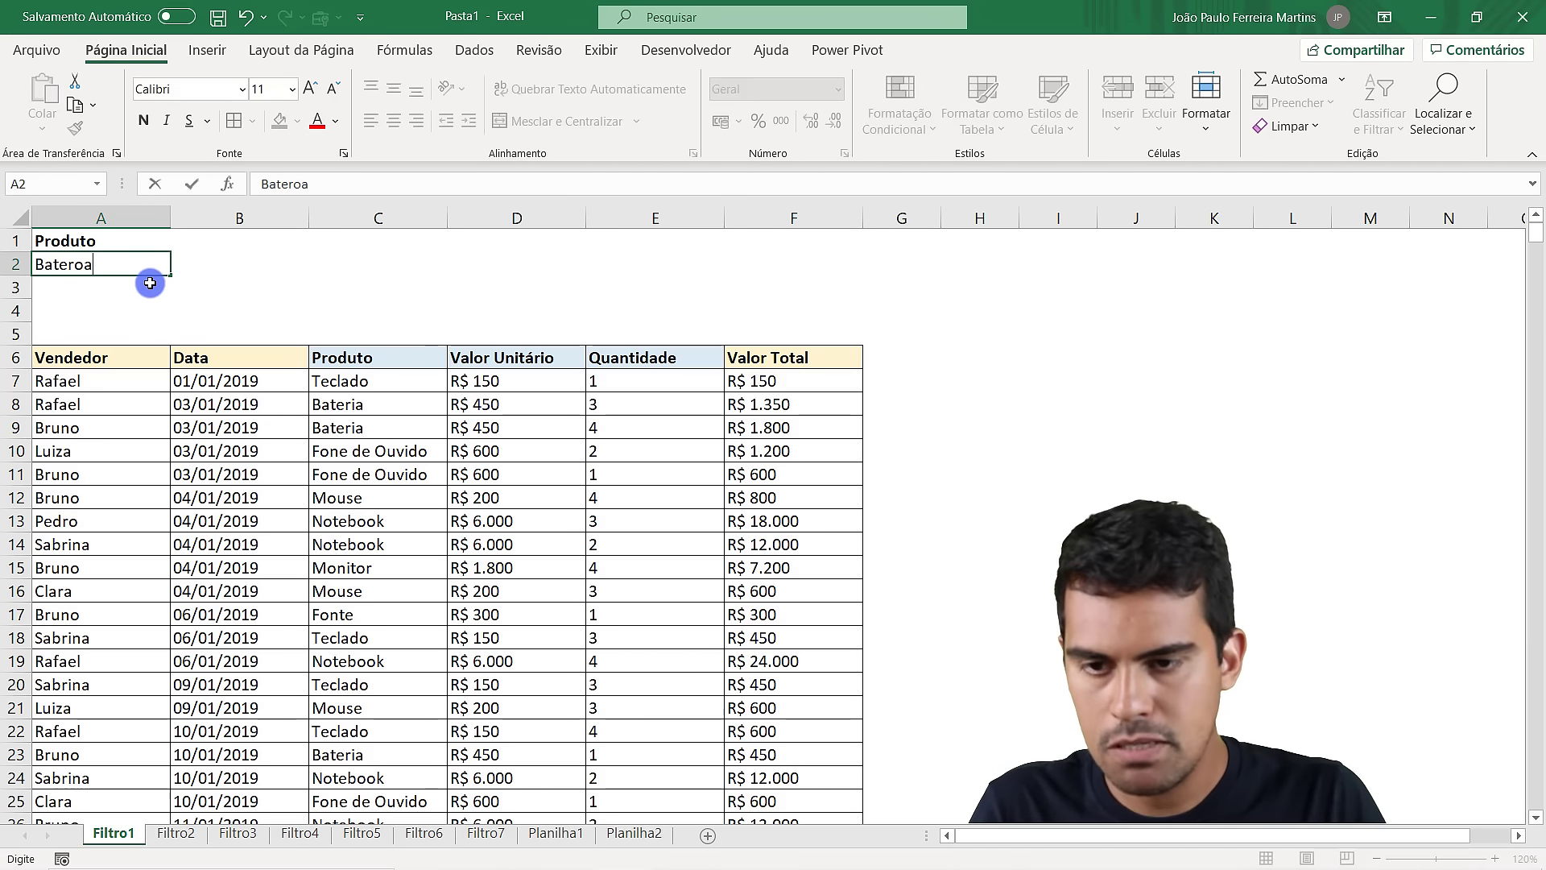
key(Return)
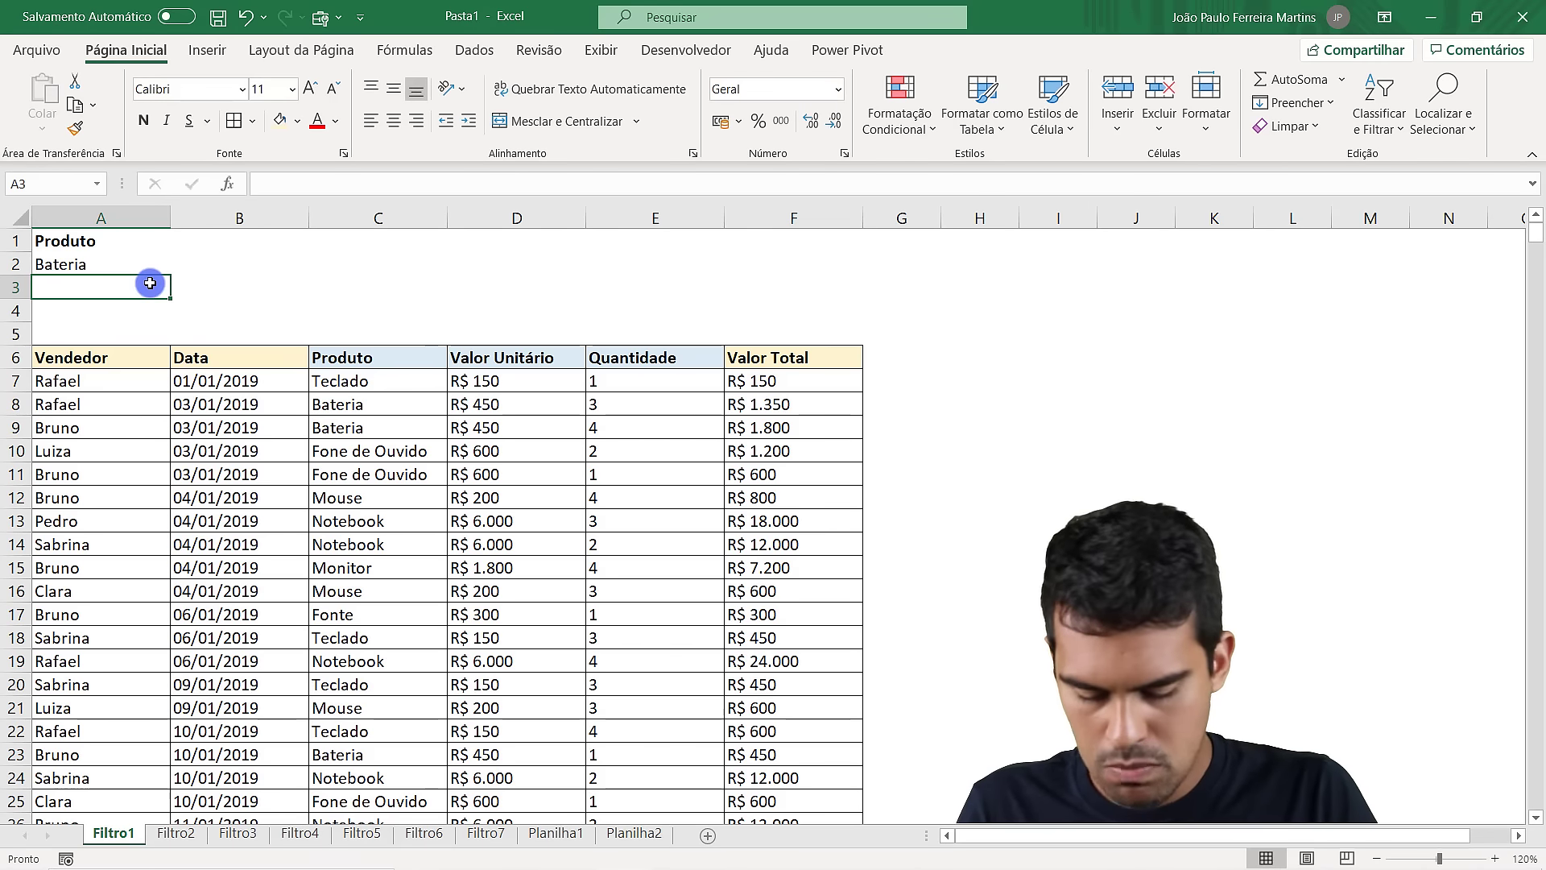
text(Monitor)
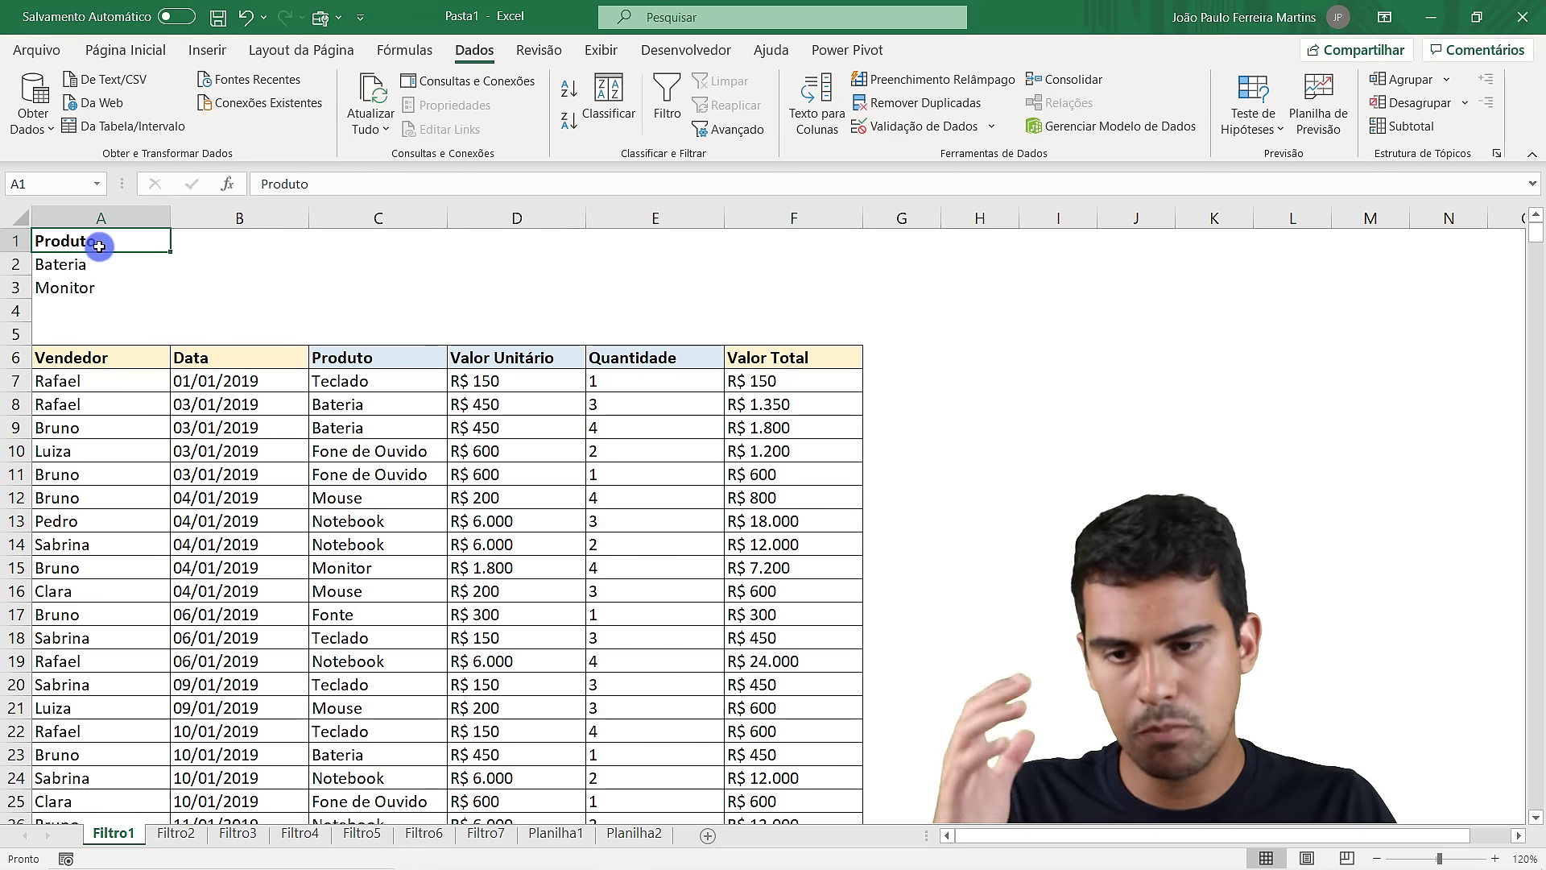
click(88, 264)
click(90, 284)
click(207, 241)
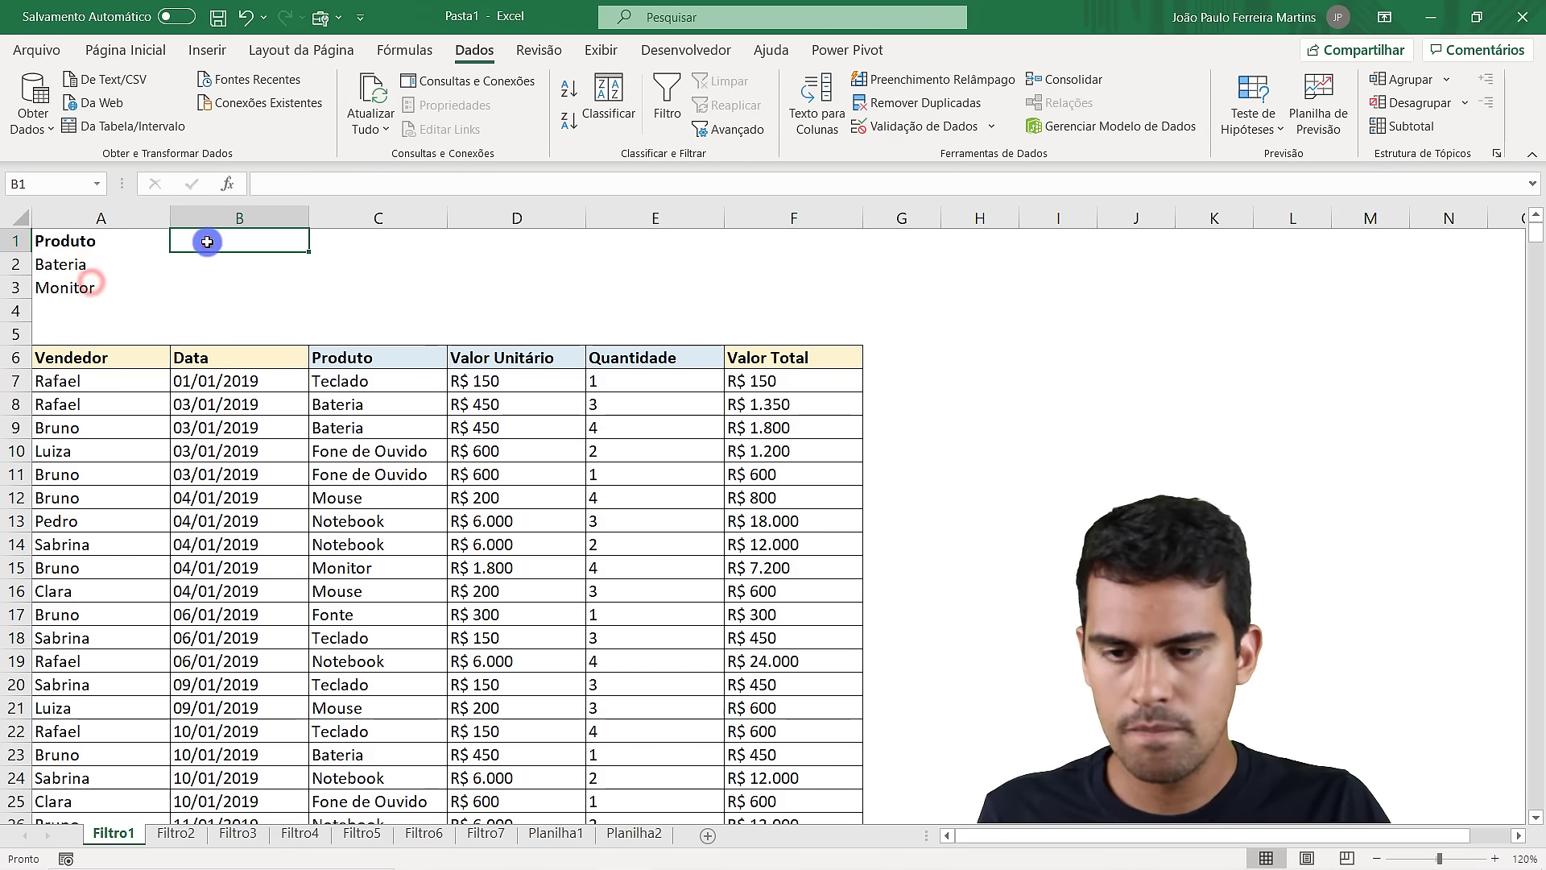
Add a Vendedor criteria header in B1 of Filtro1 and enter the same salesperson's name in B2 and B3
text(Vendedor)
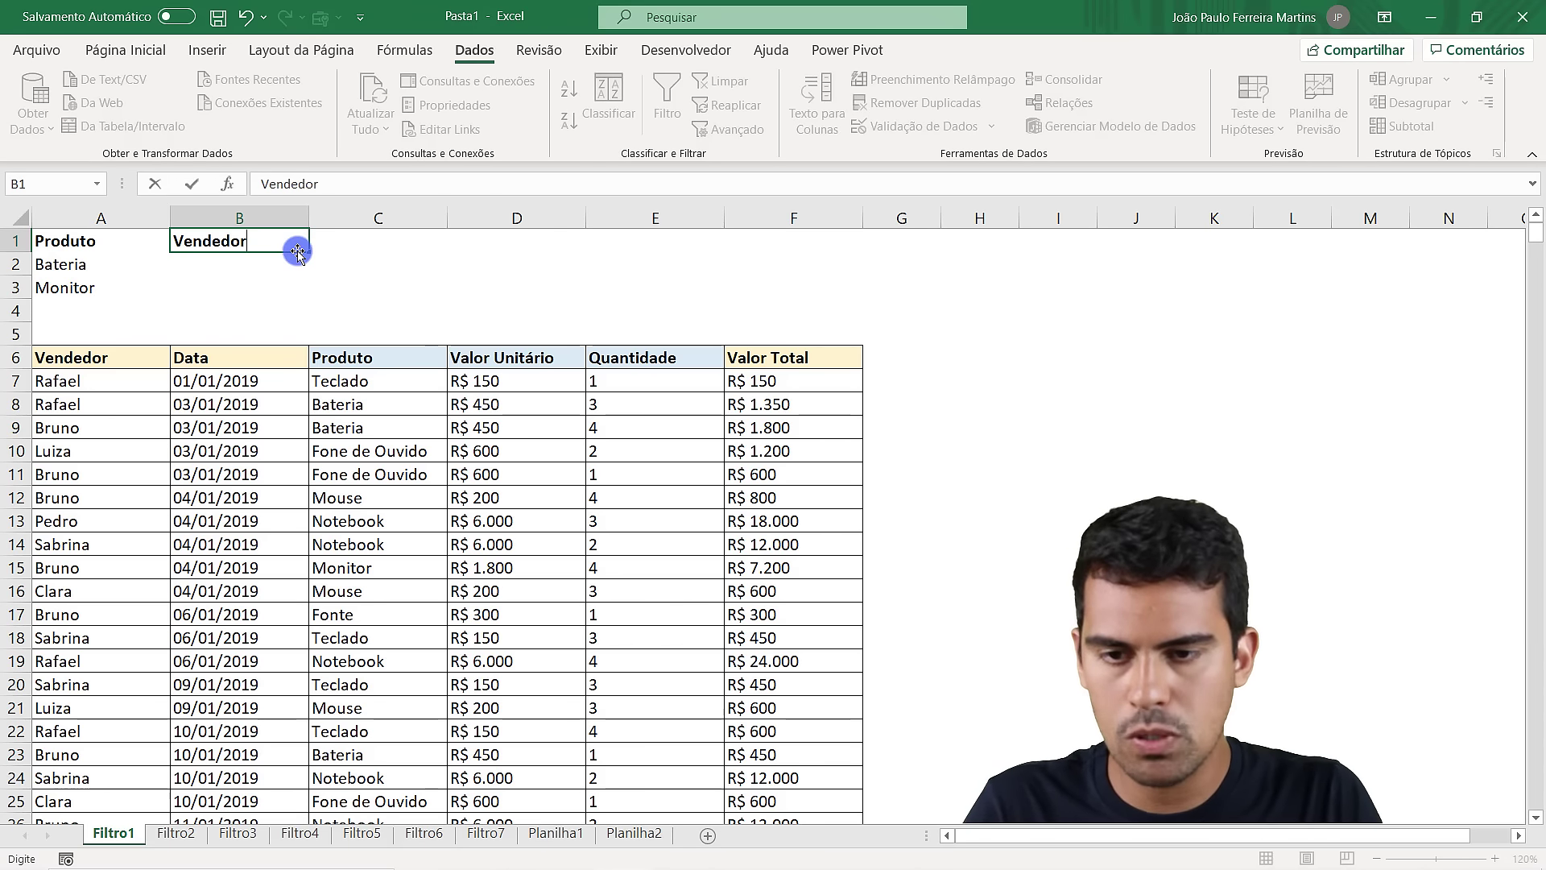
key(Return)
text(Pedro)
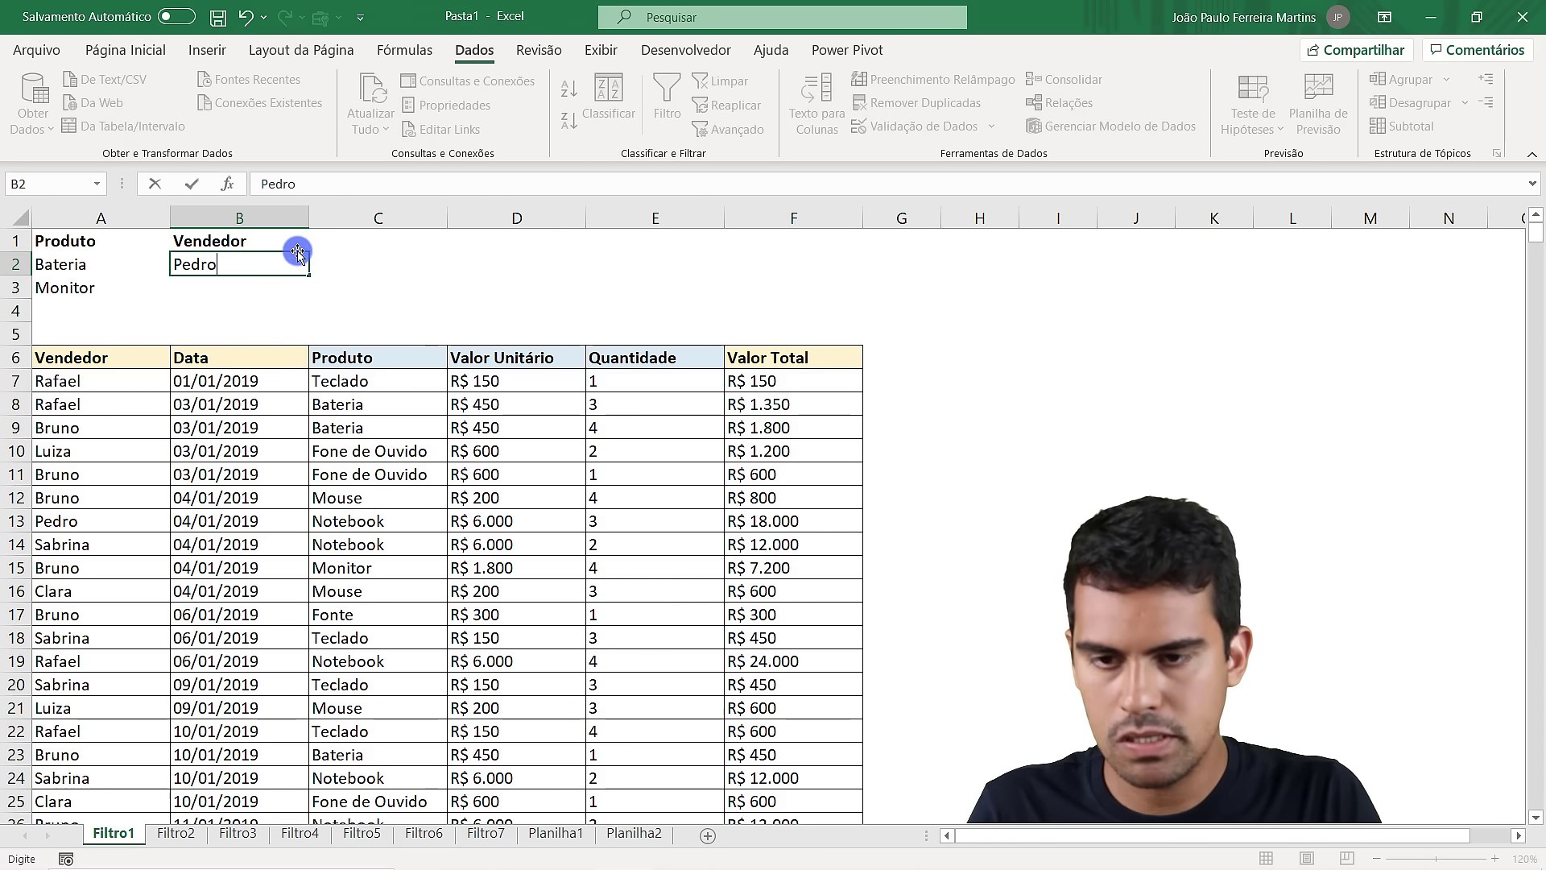
key(Return)
text(Pedro)
key(Return)
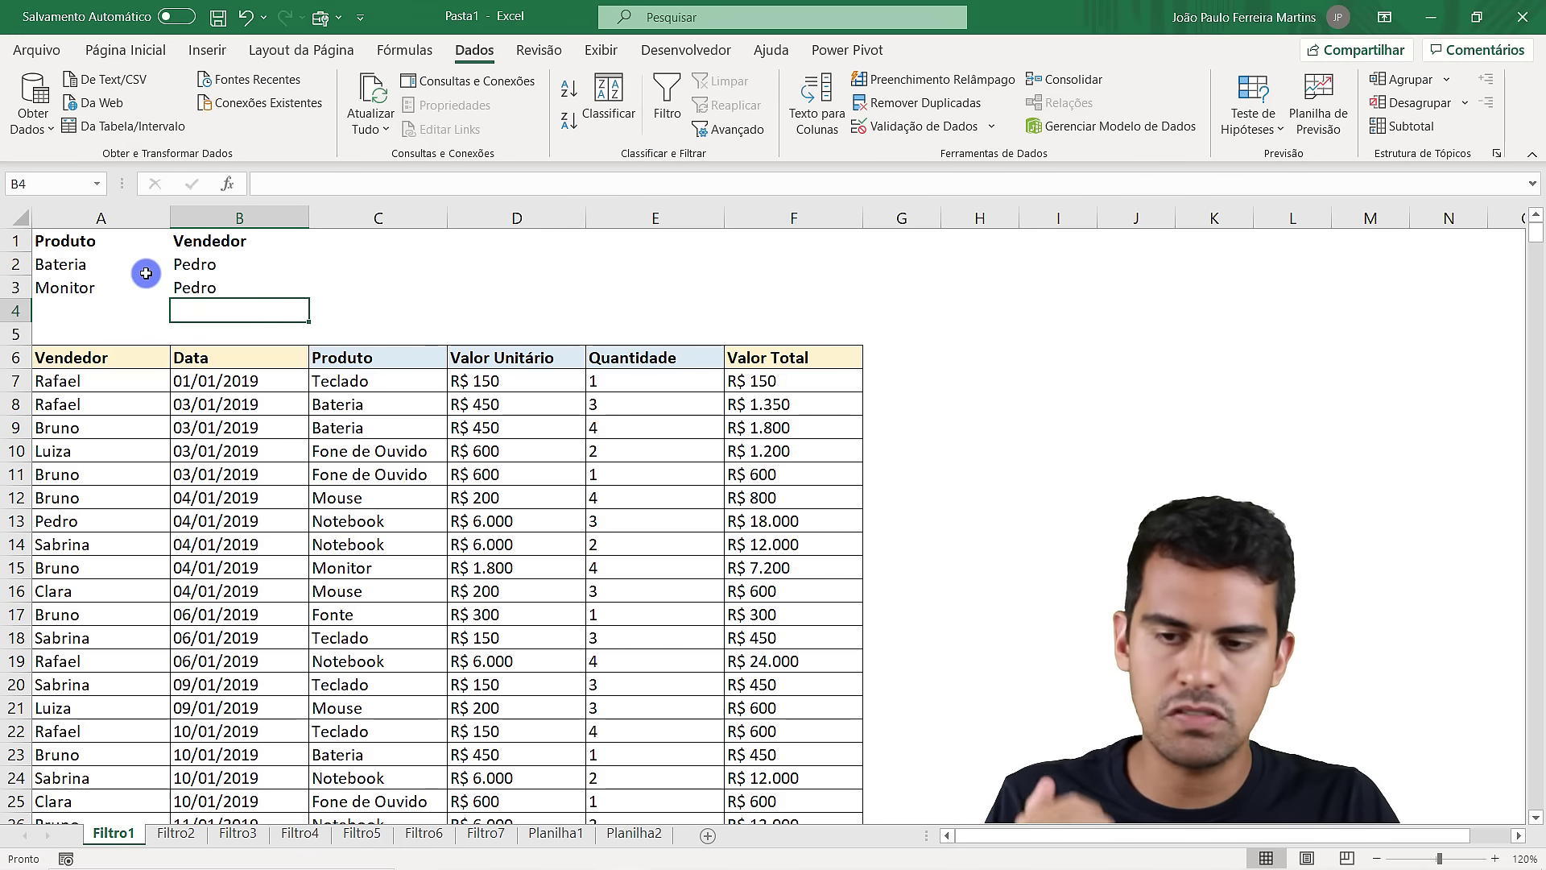
click(87, 265)
click(208, 266)
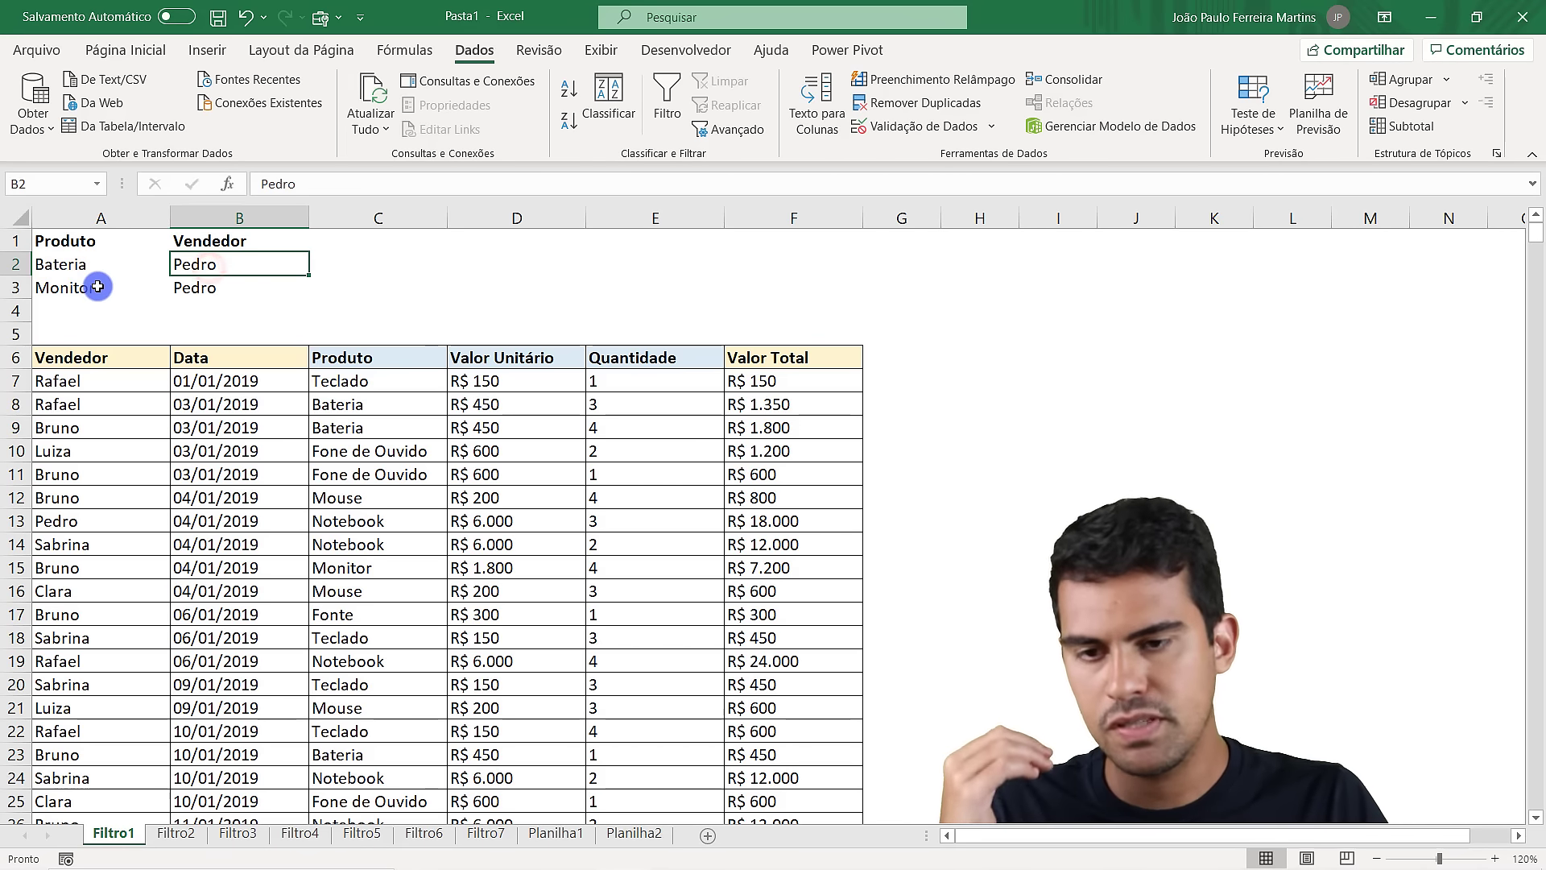
click(97, 286)
click(206, 286)
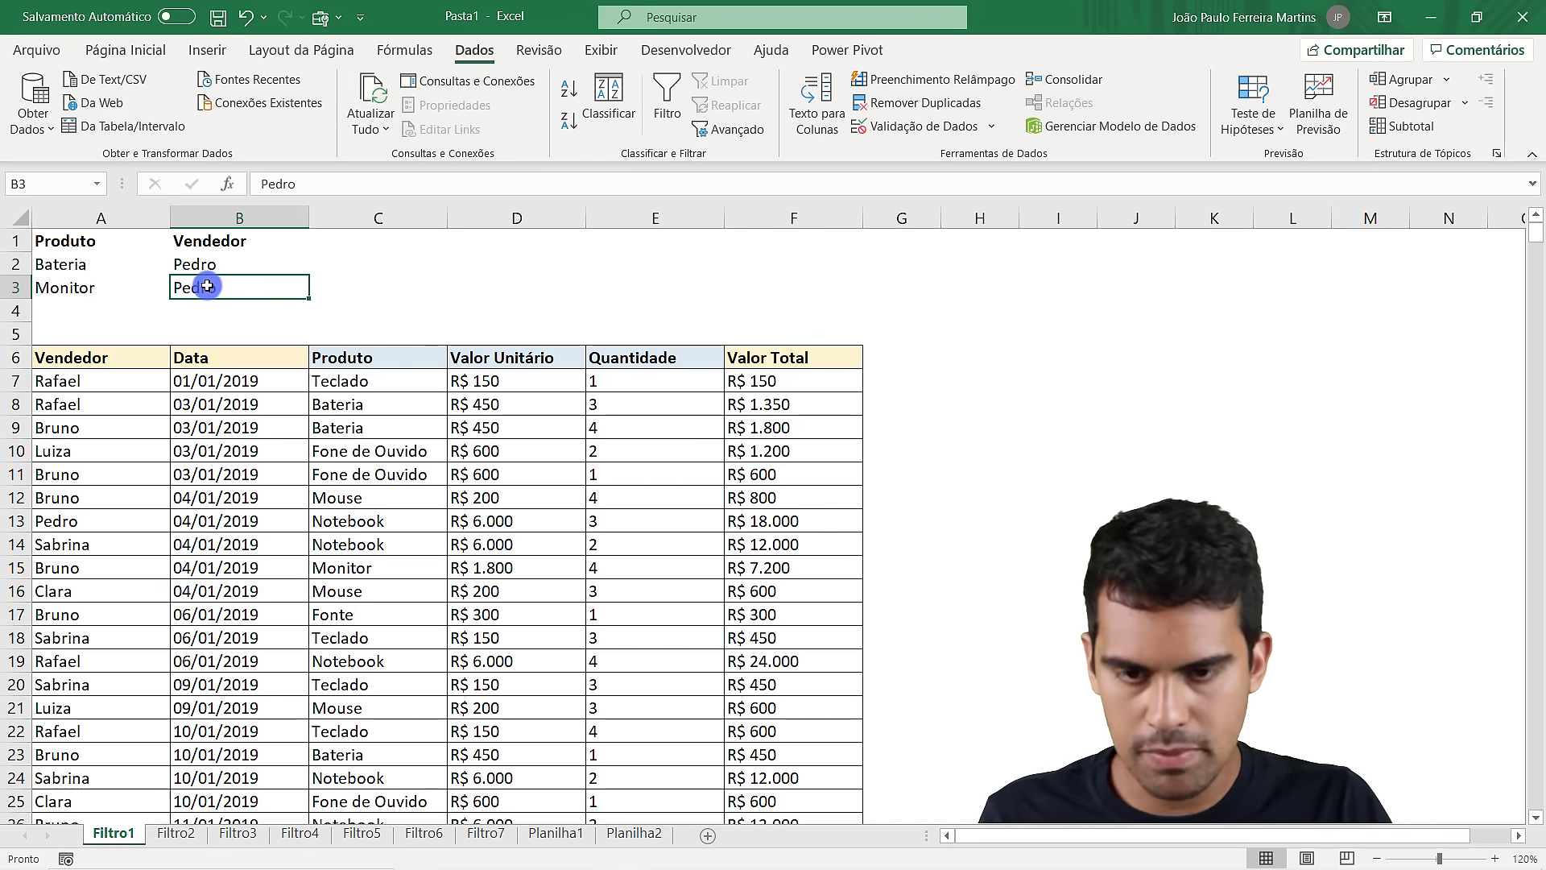
Add a Quantidade criteria header in C1 and enter >1 in both C2 and C3
click(353, 236)
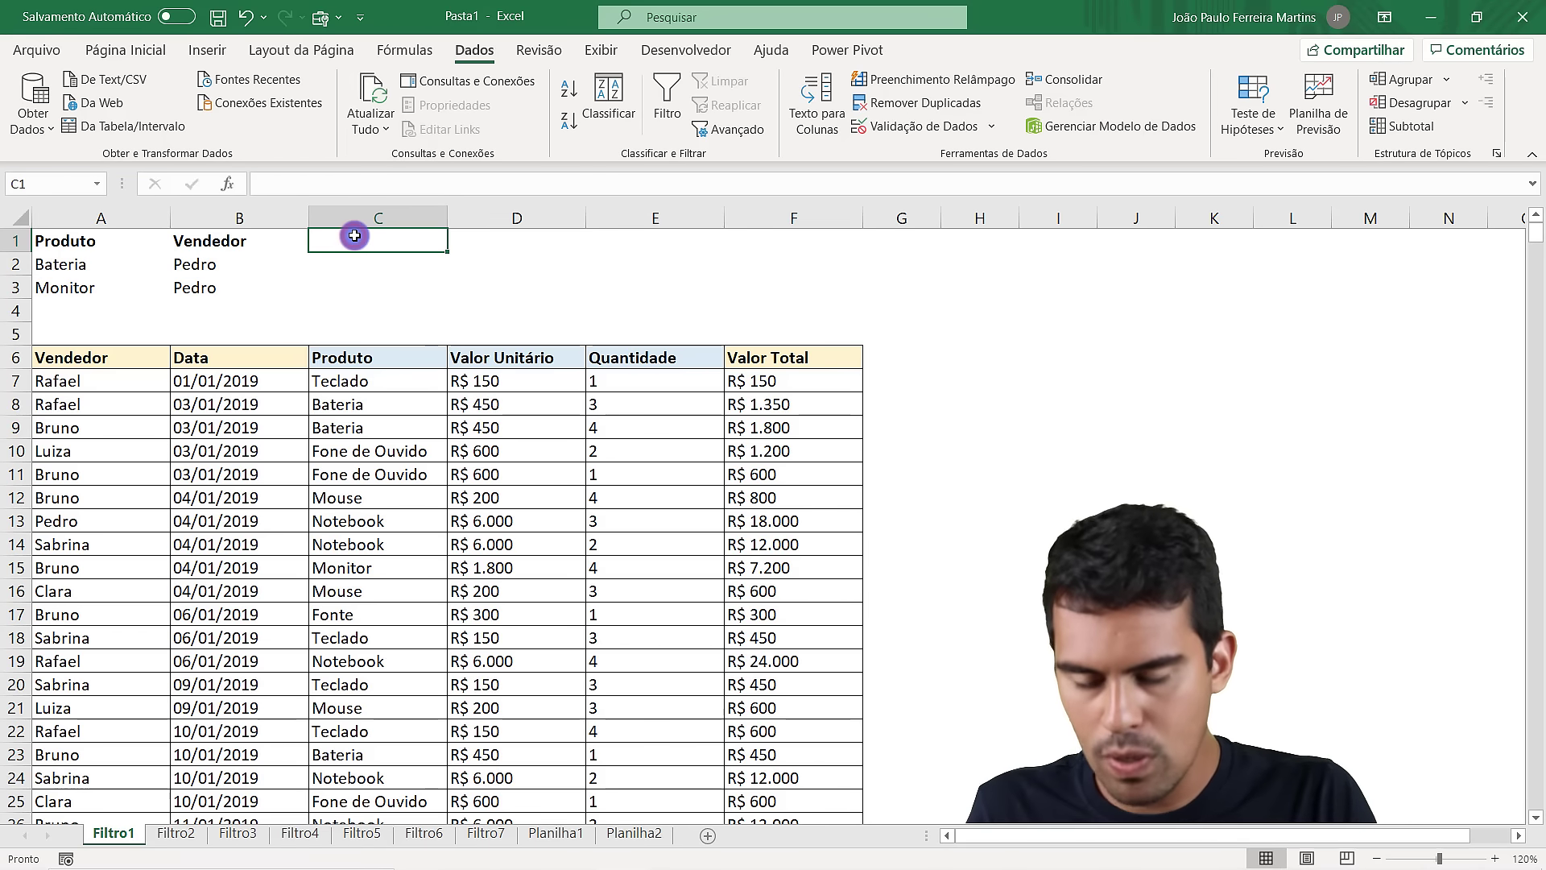
text(Qa)
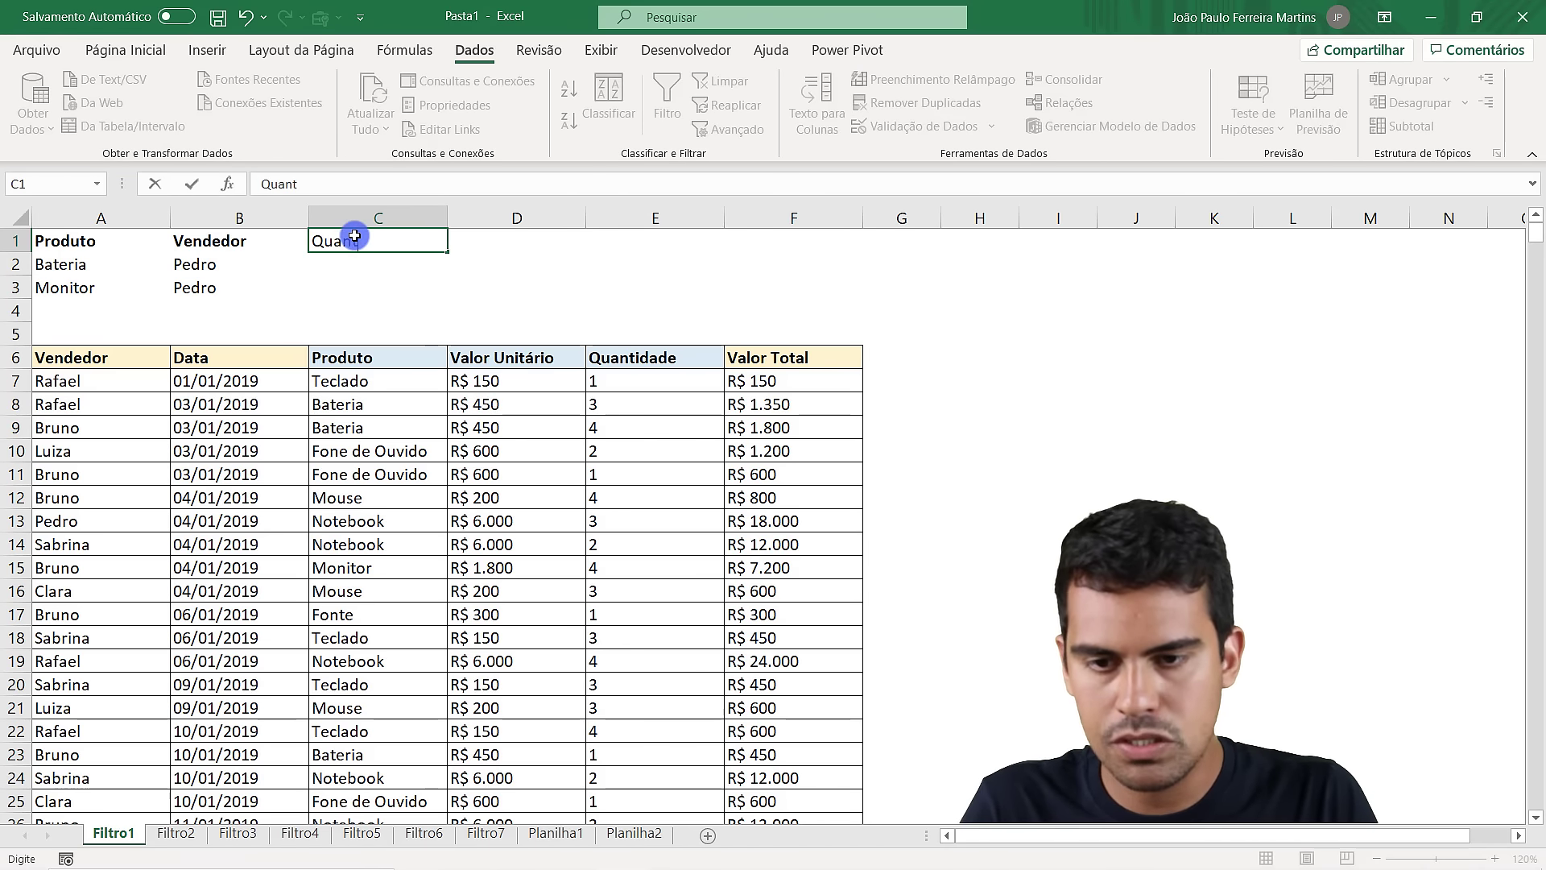
text(antidade)
key(Return)
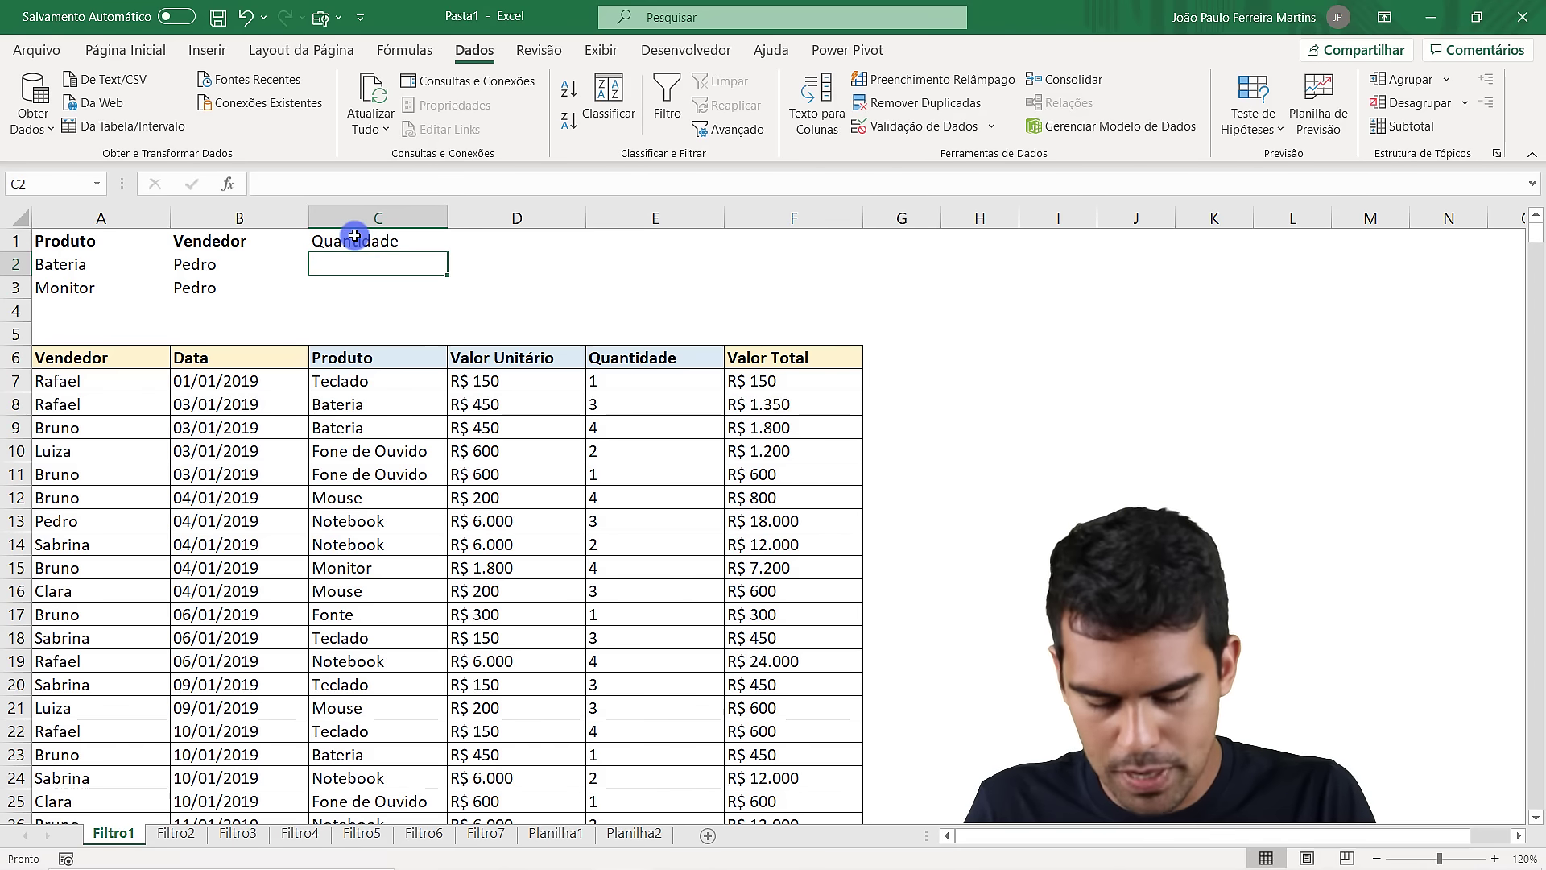
text(>1)
key(Return)
text(>1)
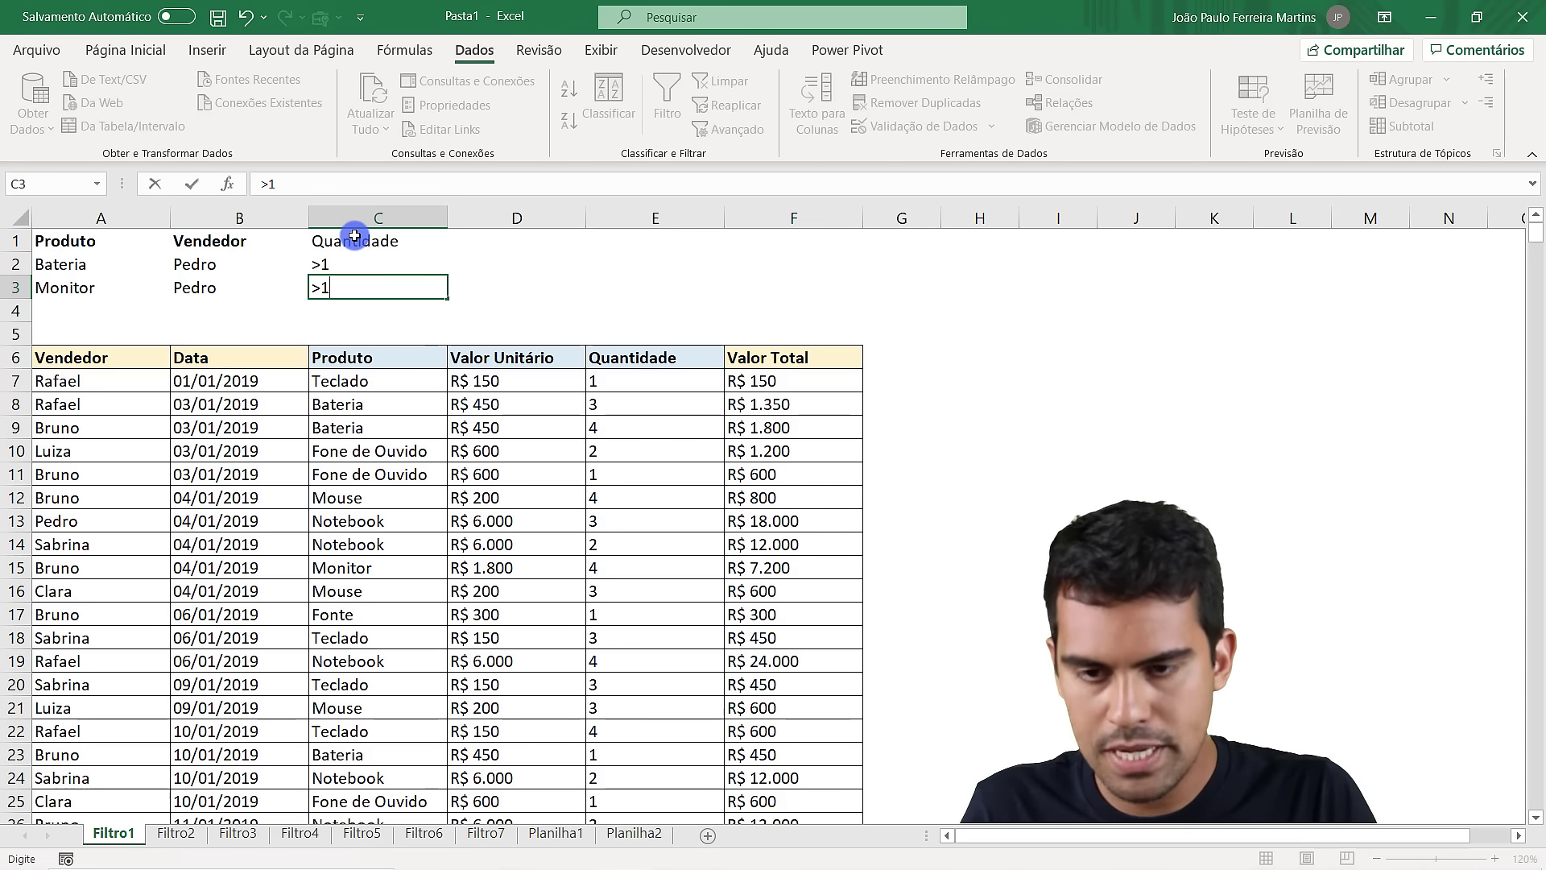
key(Return)
Make the Quantidade criteria header in C1 bold
drag(387, 290, 80, 222)
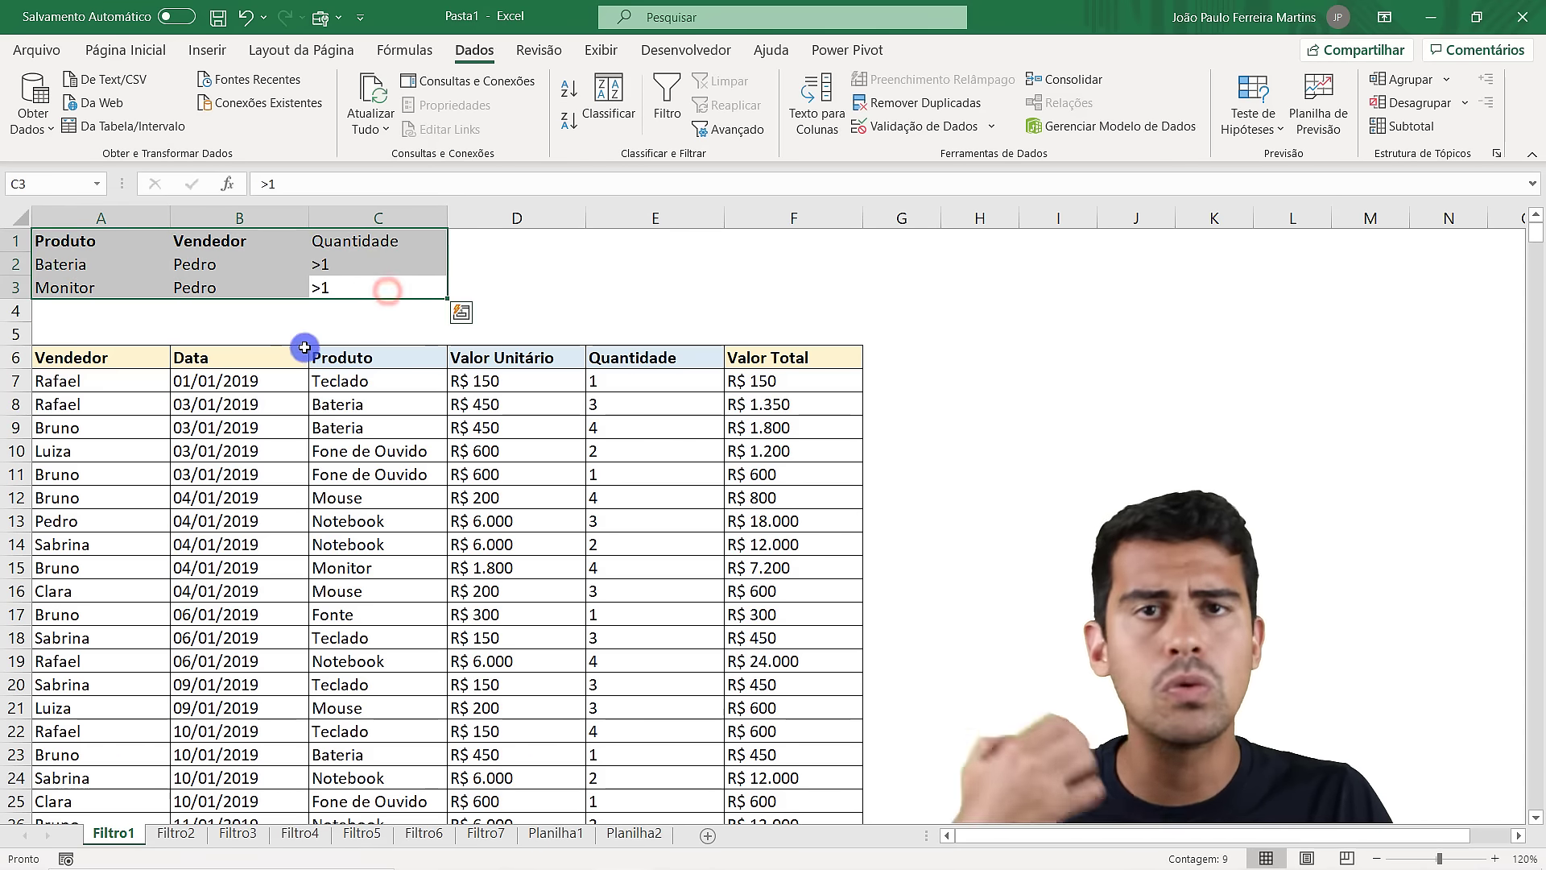
click(372, 244)
click(128, 51)
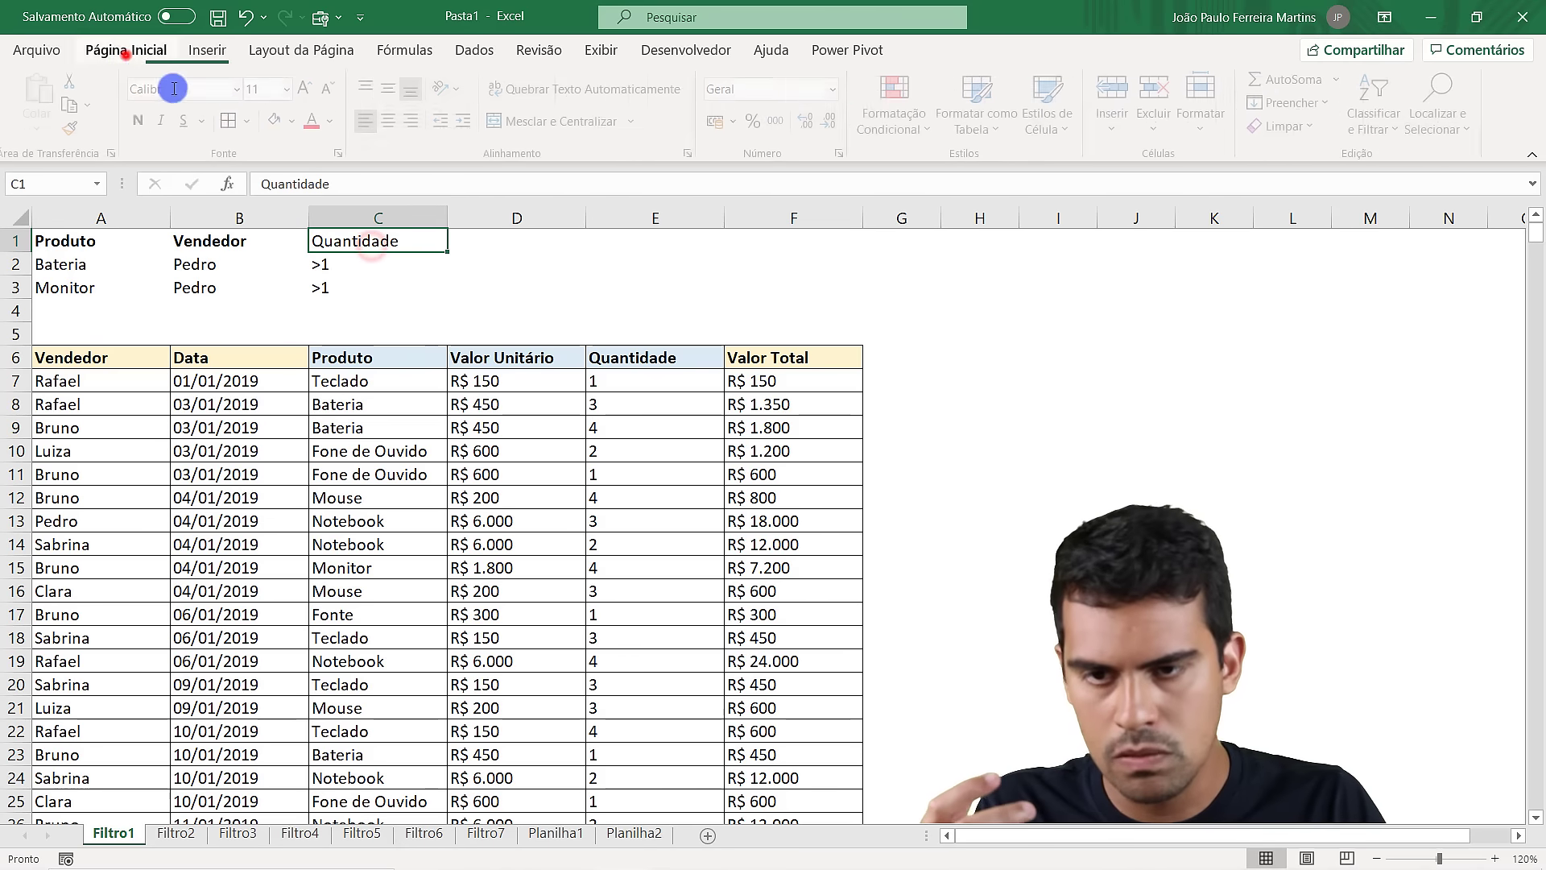
click(141, 121)
Review the product, salesperson and quantity conditions across criteria rows 2 and 3 on Filtro1
drag(372, 288, 65, 258)
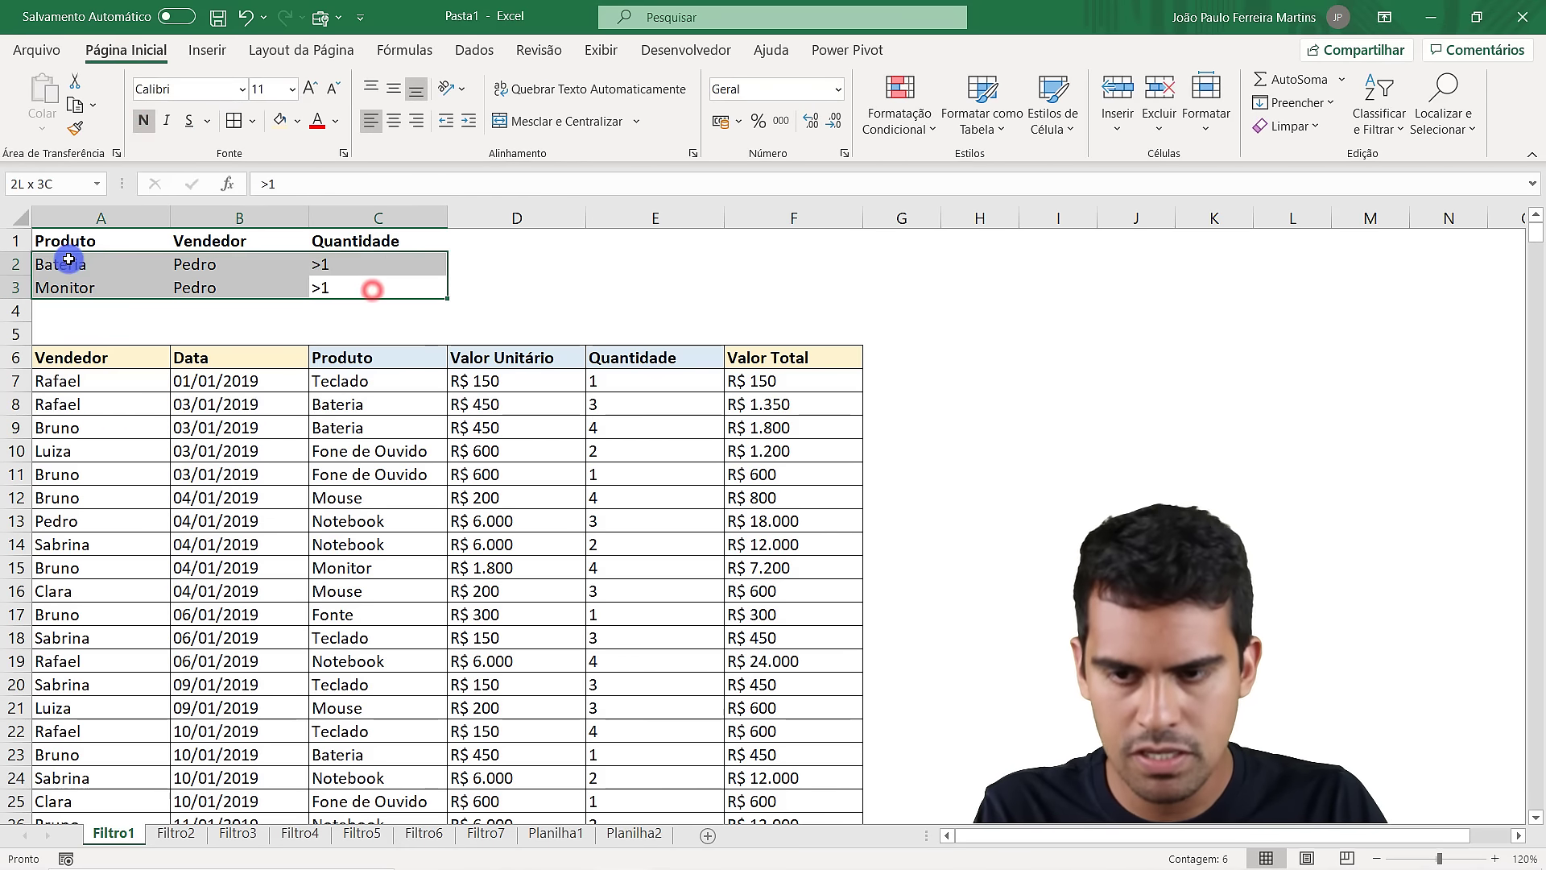
click(323, 272)
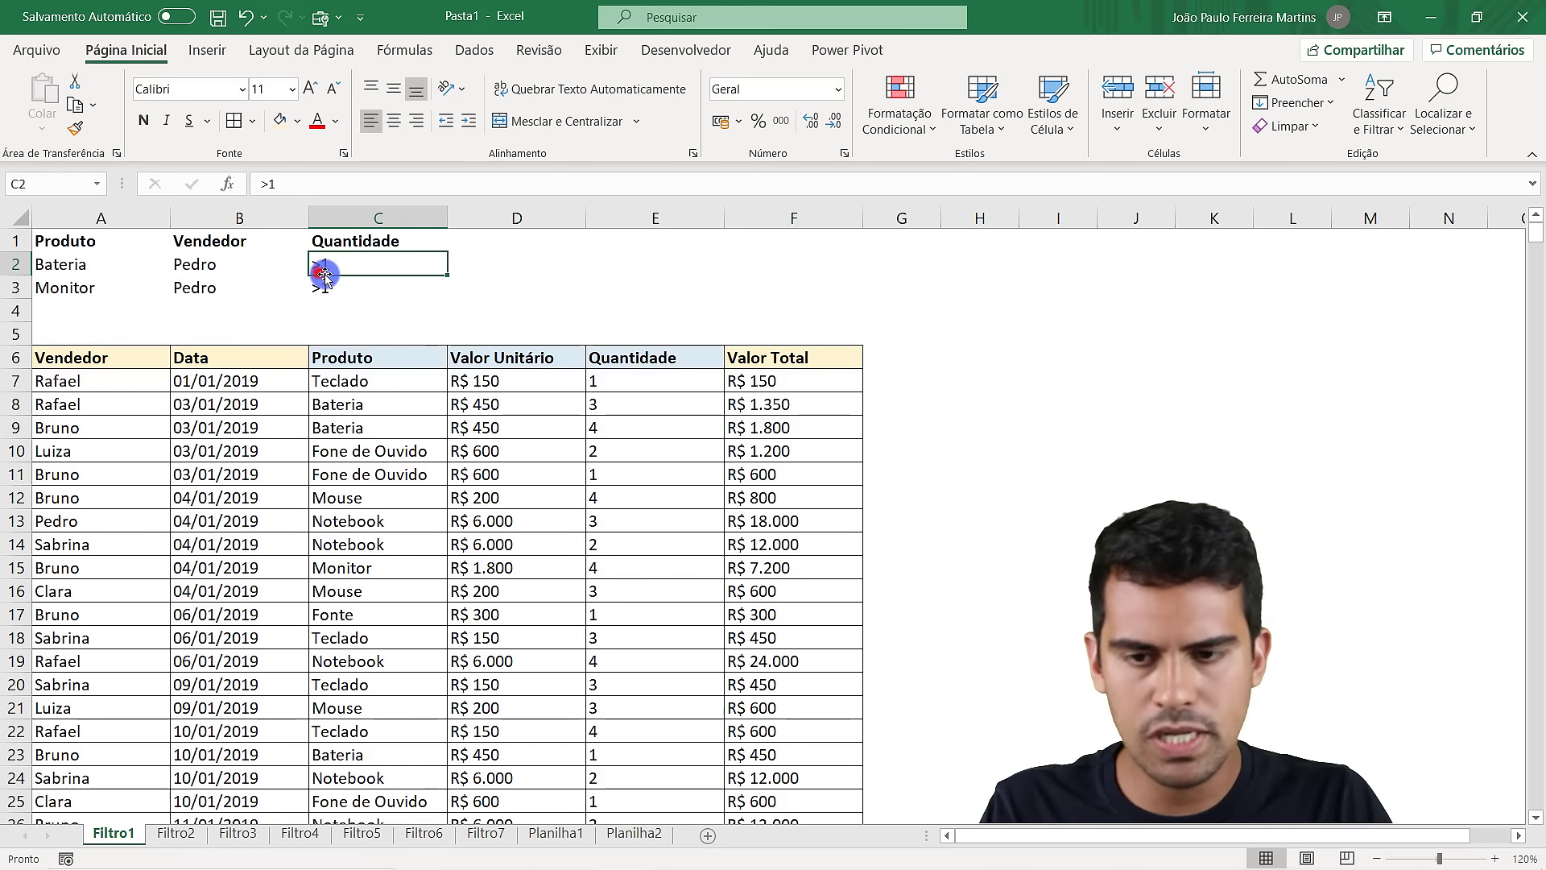
click(78, 271)
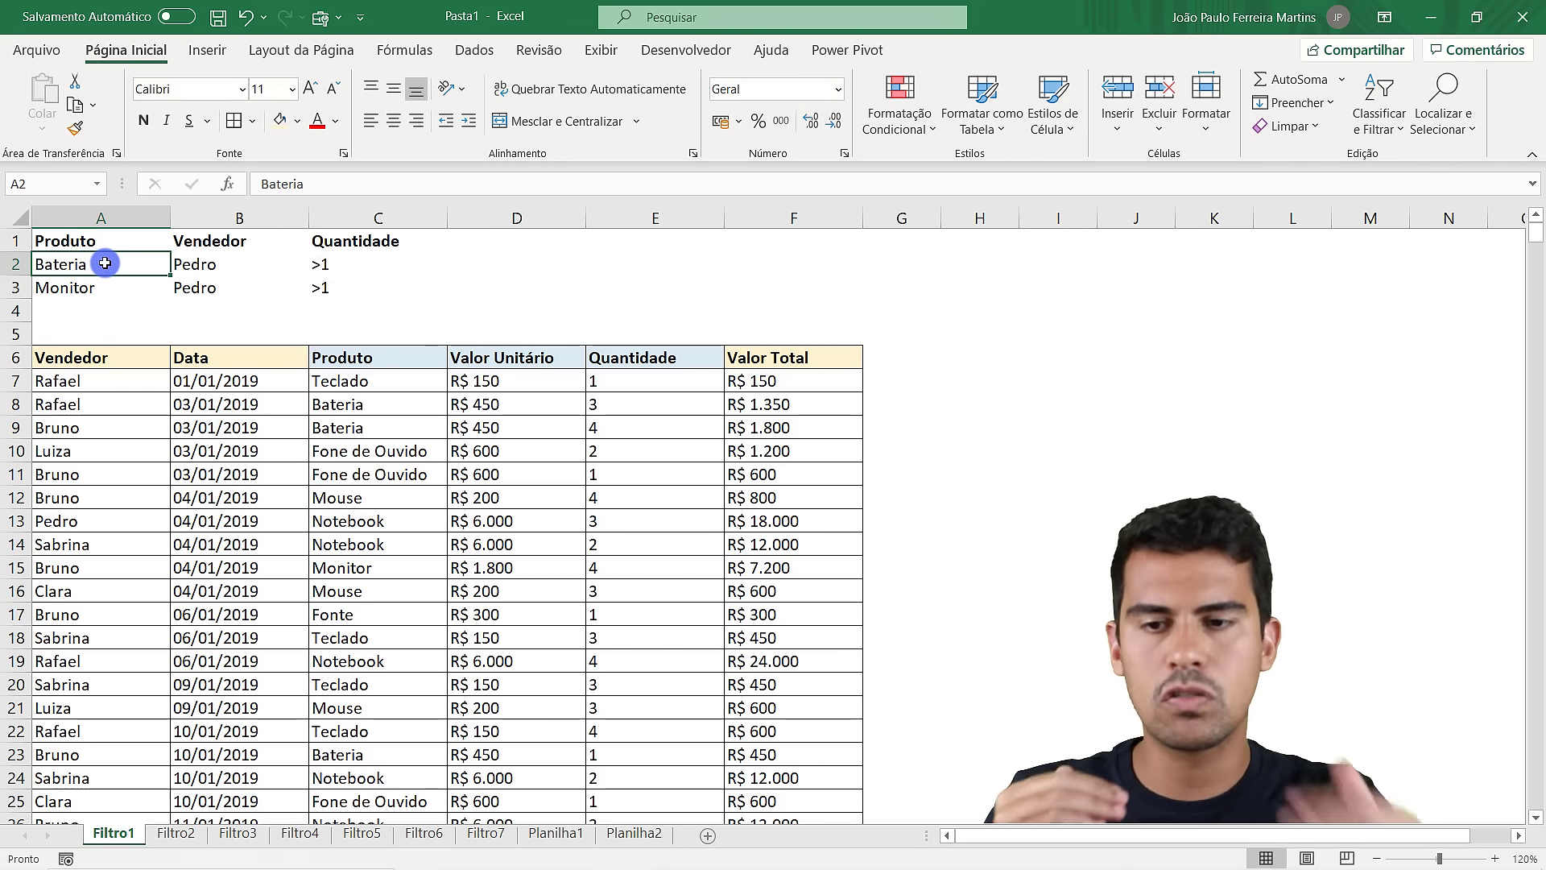
click(203, 264)
click(321, 265)
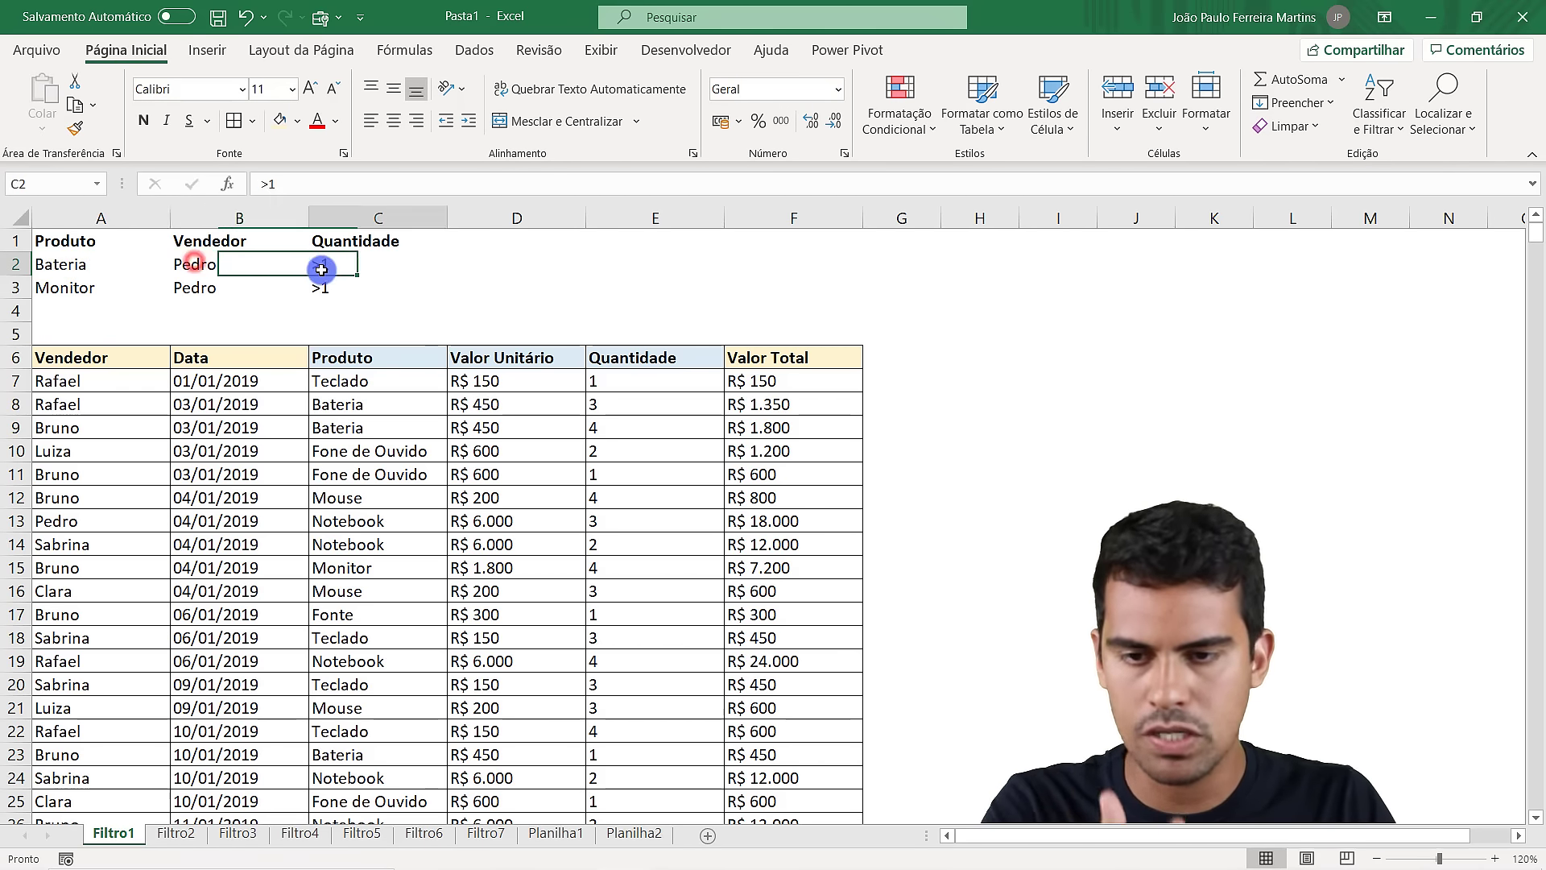
click(91, 288)
click(178, 288)
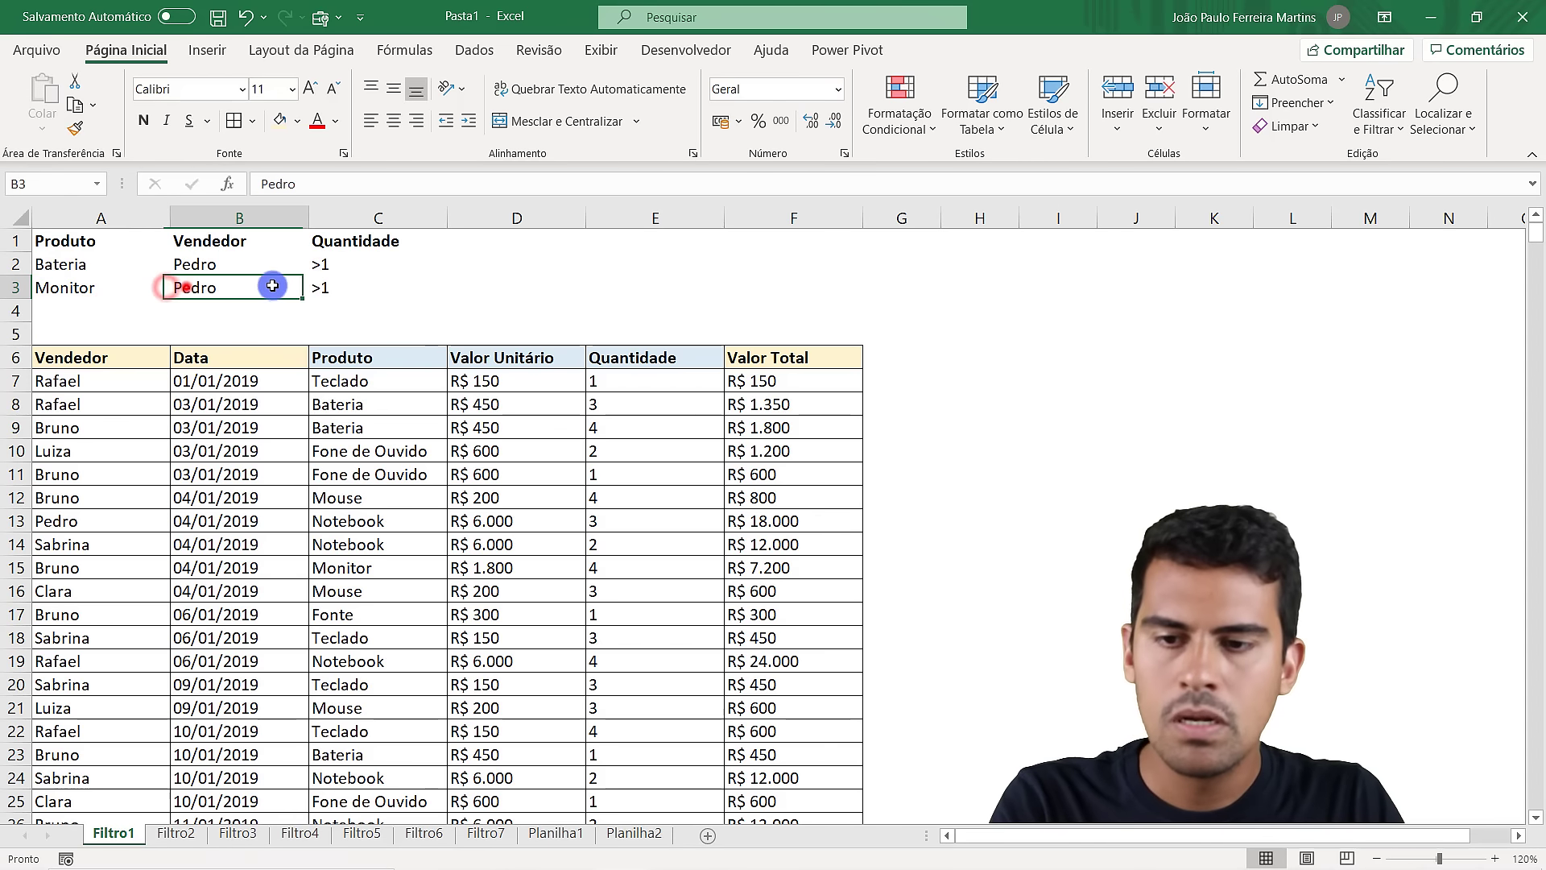
click(328, 283)
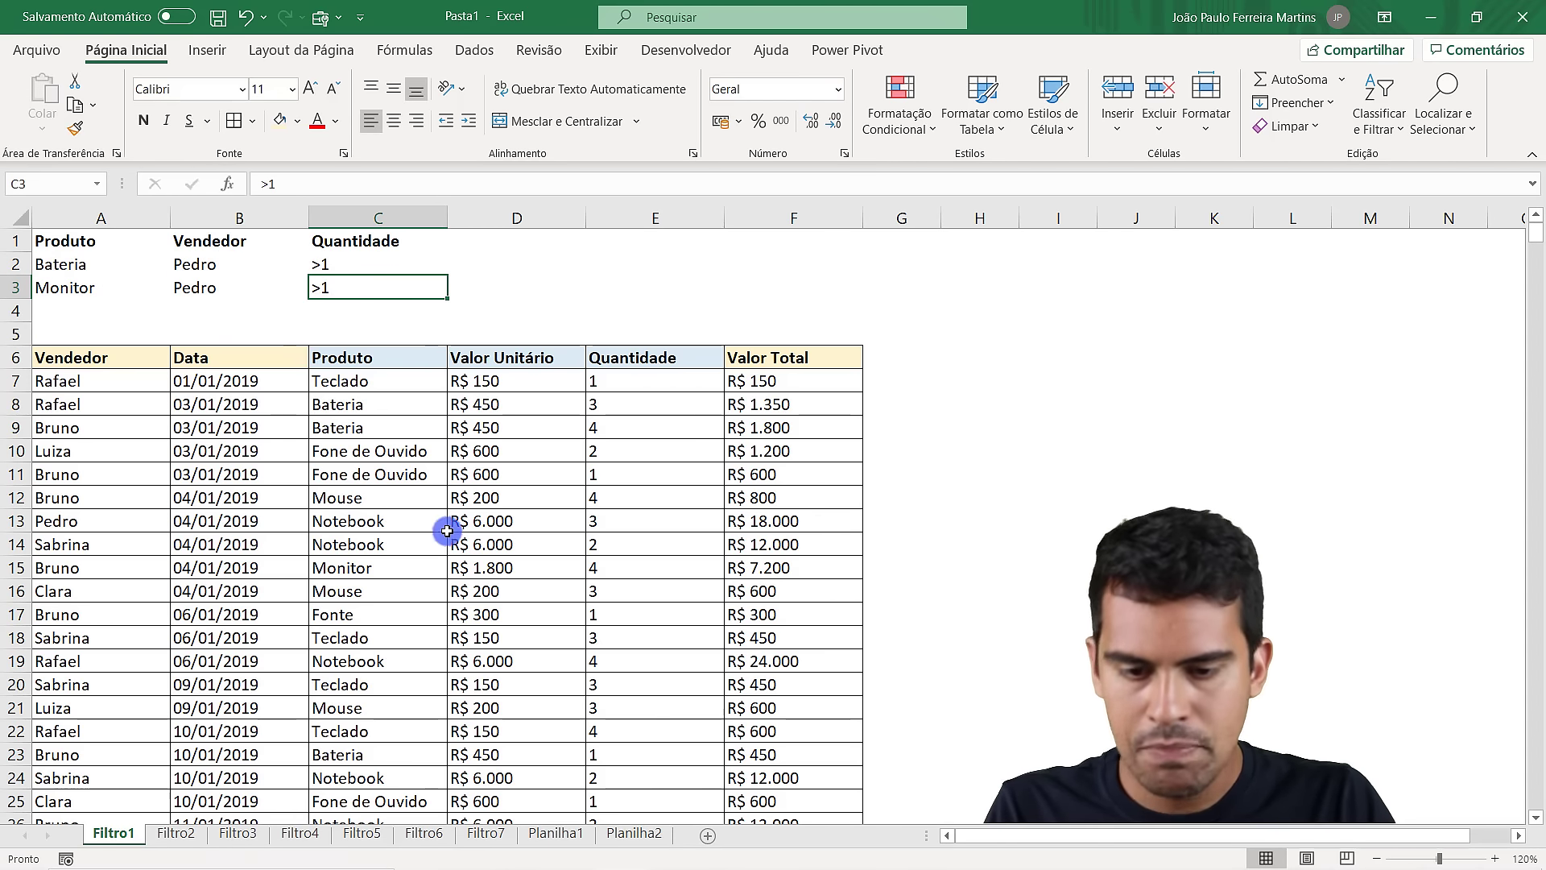
Compare the Vendedor, Data and Valor Total headers on Planilha2 with the table headers in row 6 of Filtro1
click(634, 834)
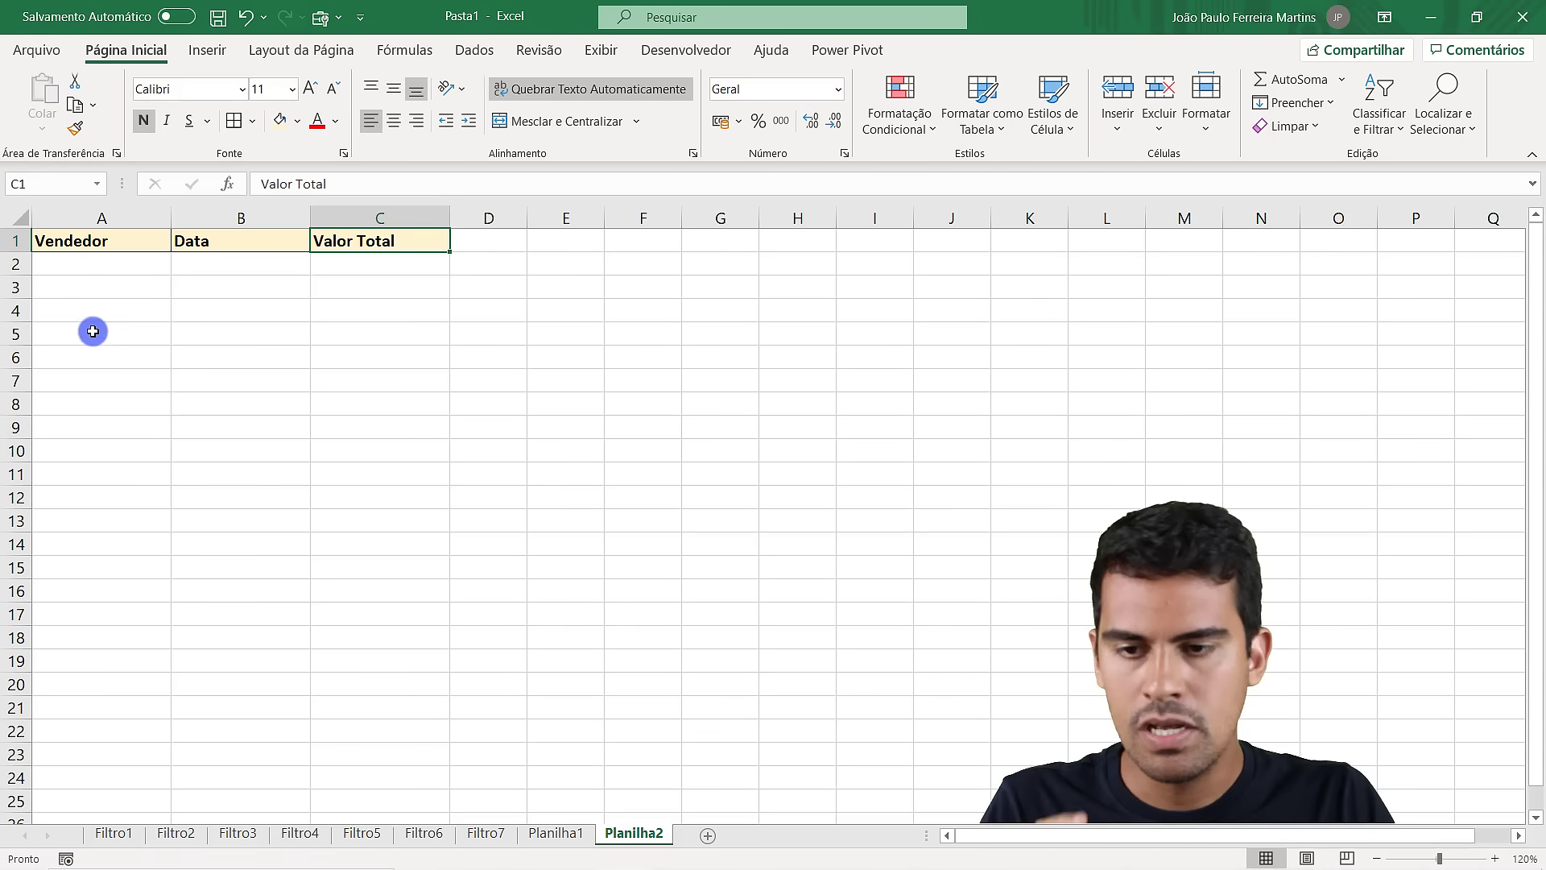
click(124, 241)
click(267, 244)
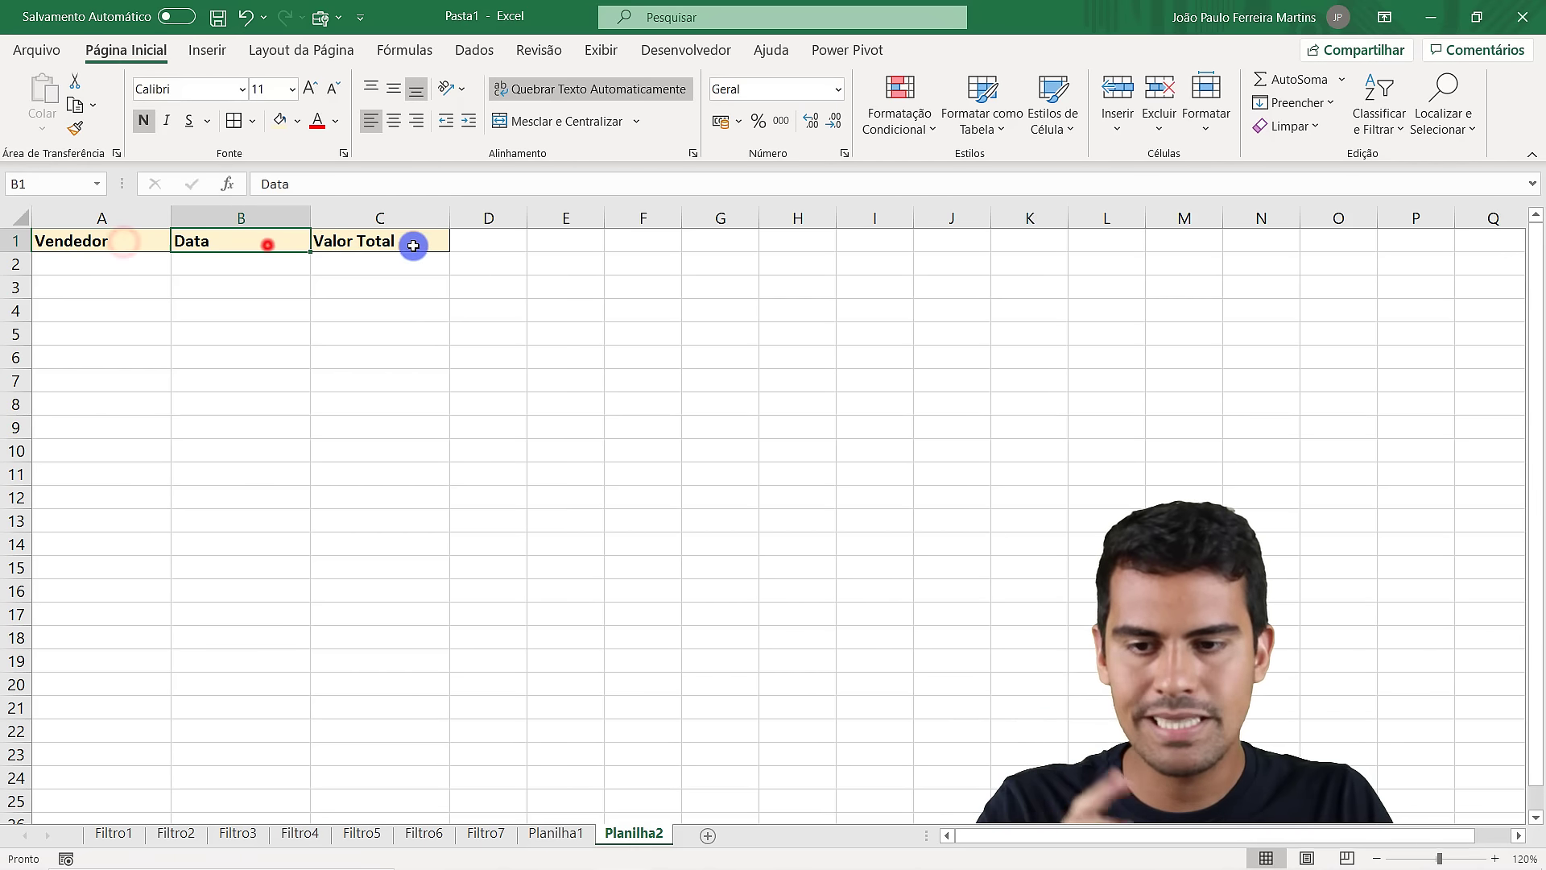
click(413, 246)
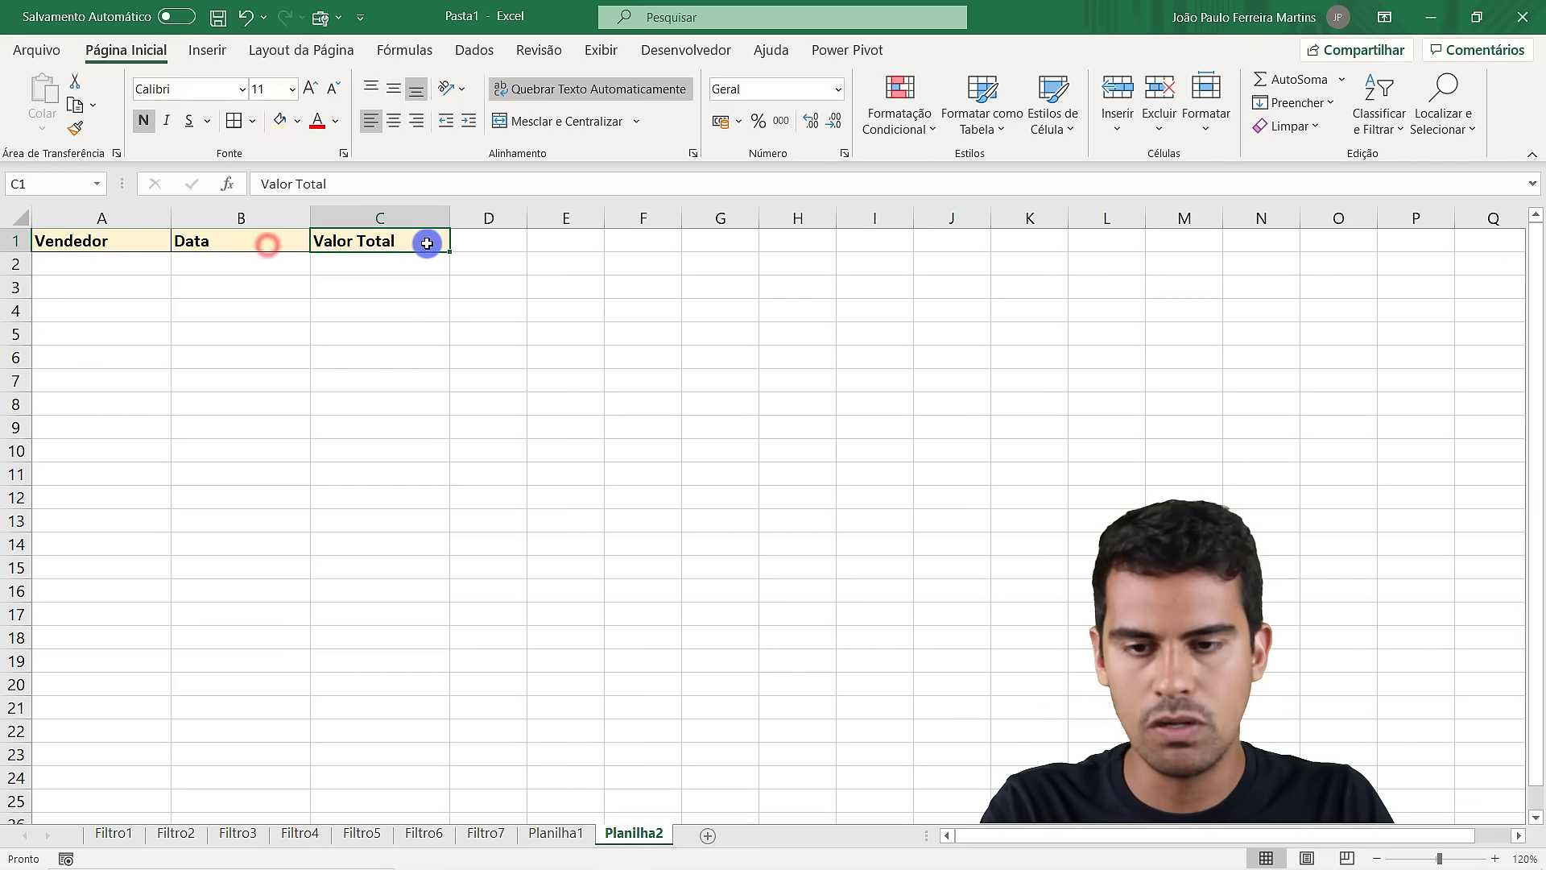
click(117, 834)
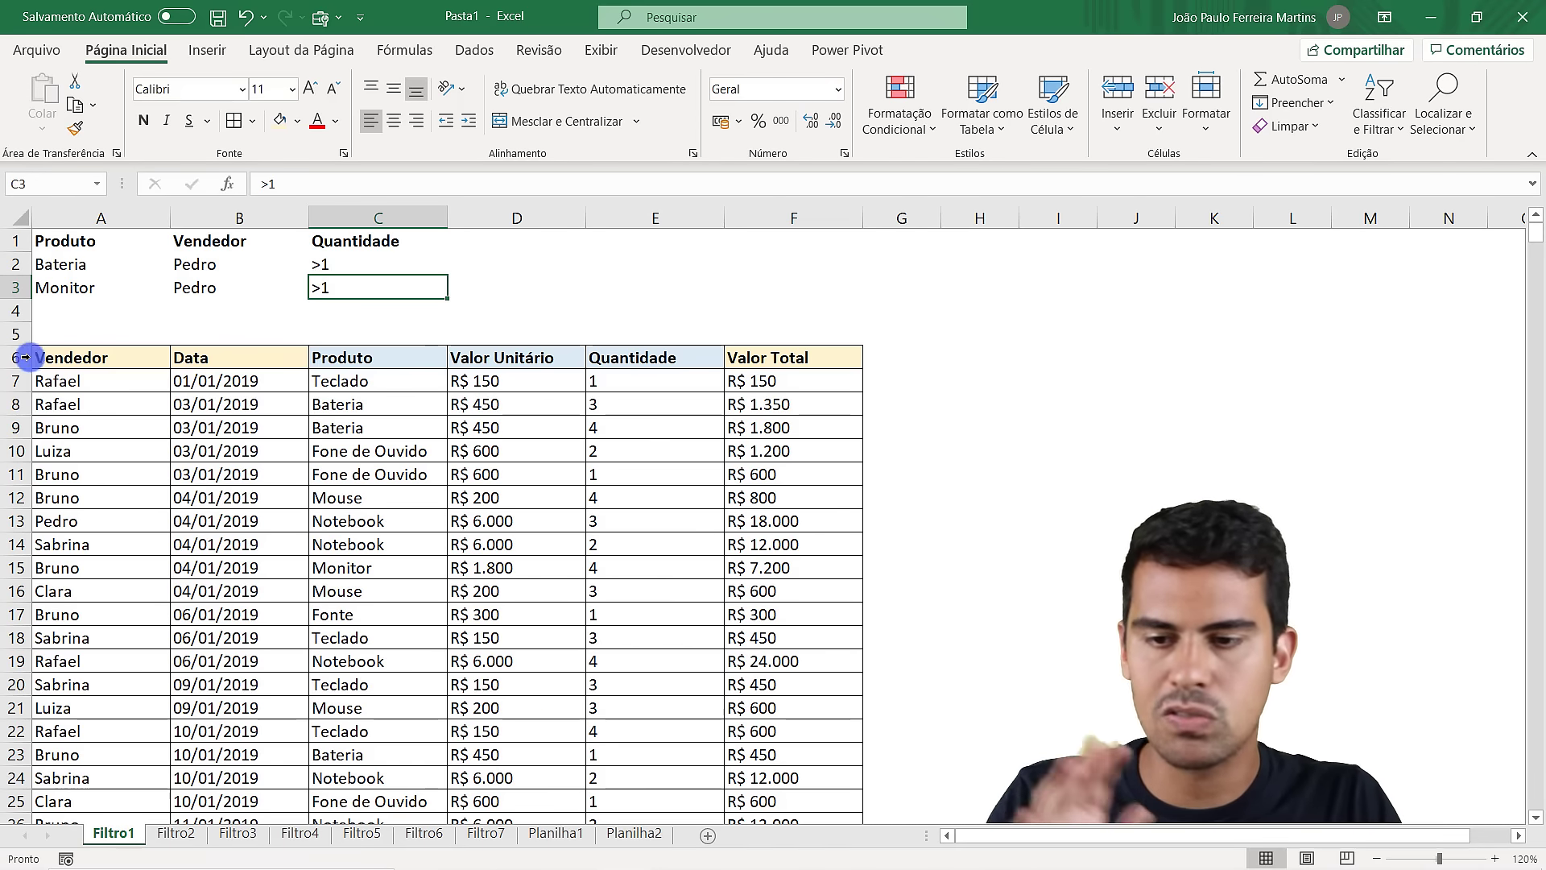
click(71, 355)
click(244, 354)
click(750, 363)
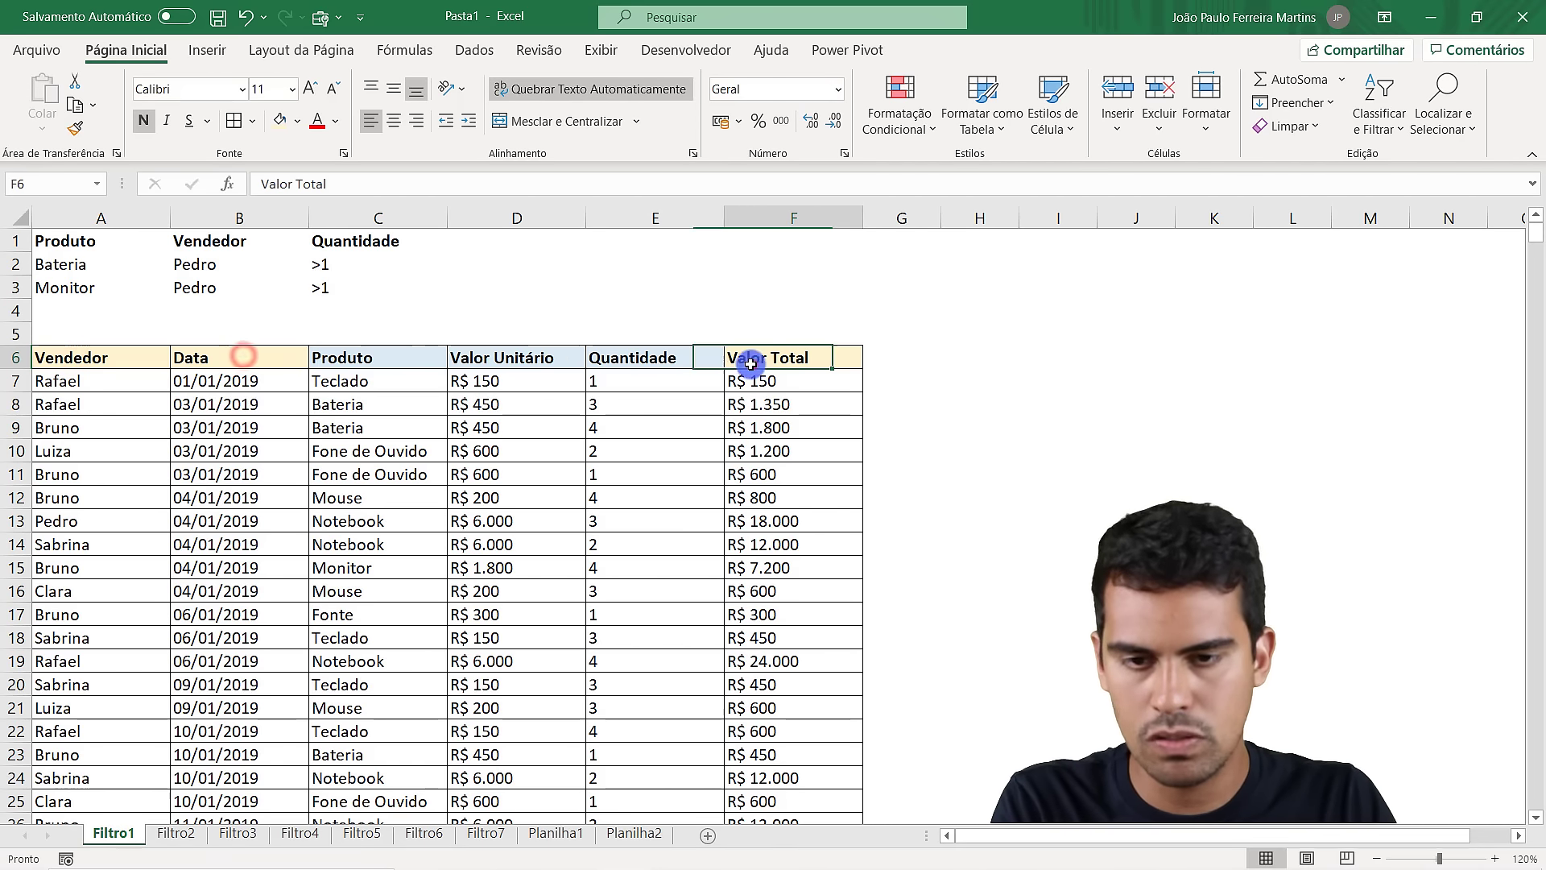
click(411, 356)
click(488, 357)
click(682, 357)
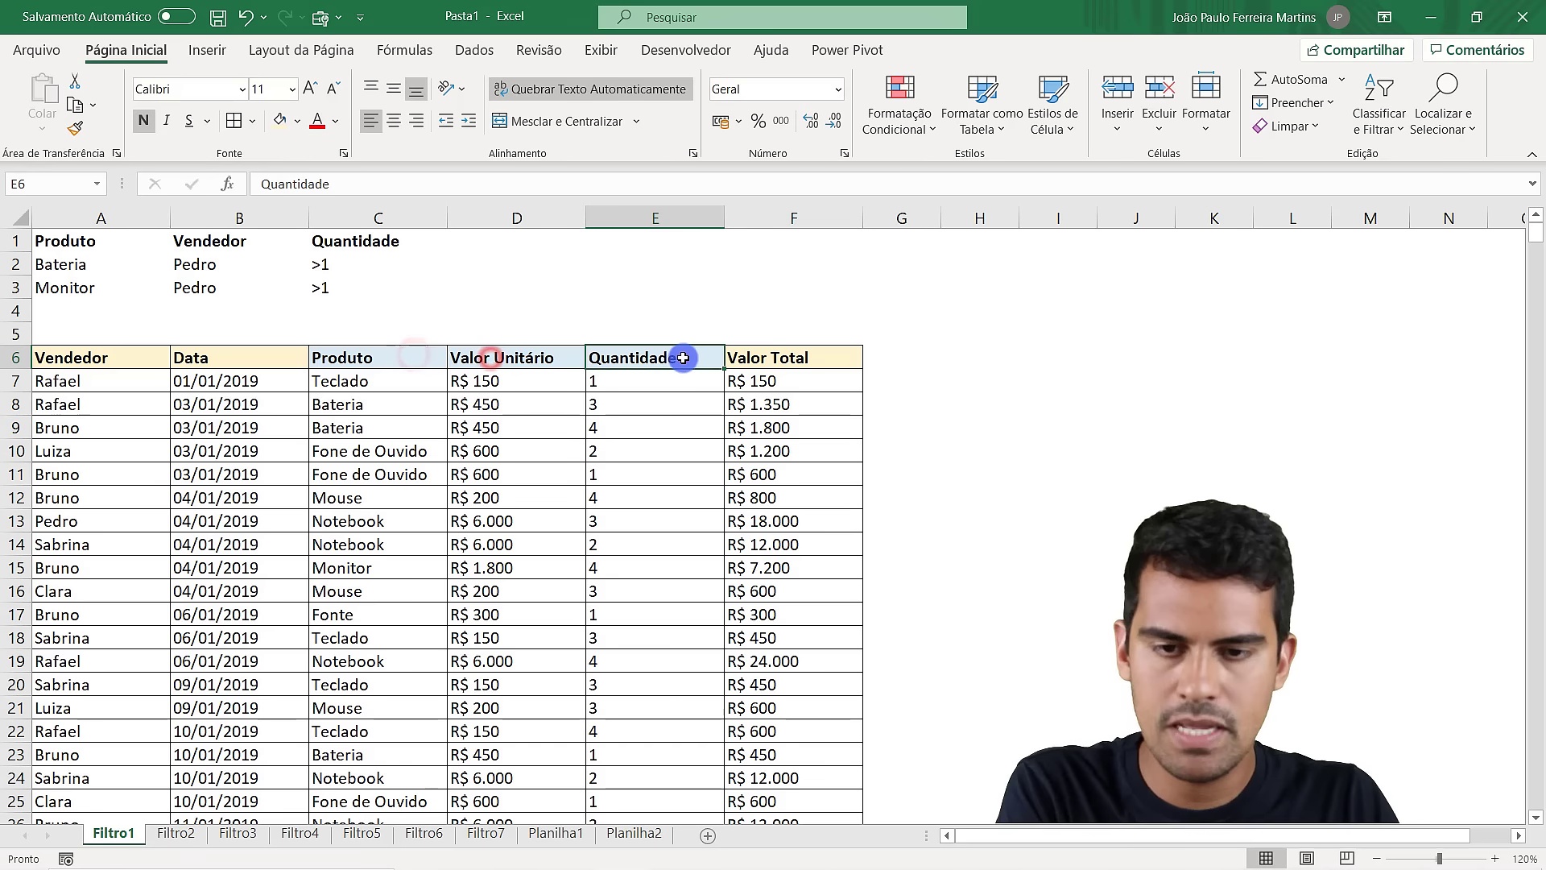
Start an Advanced Filter from Planilha2 and set its list range to Filtro1!$A$6:$F$705
click(634, 832)
click(474, 50)
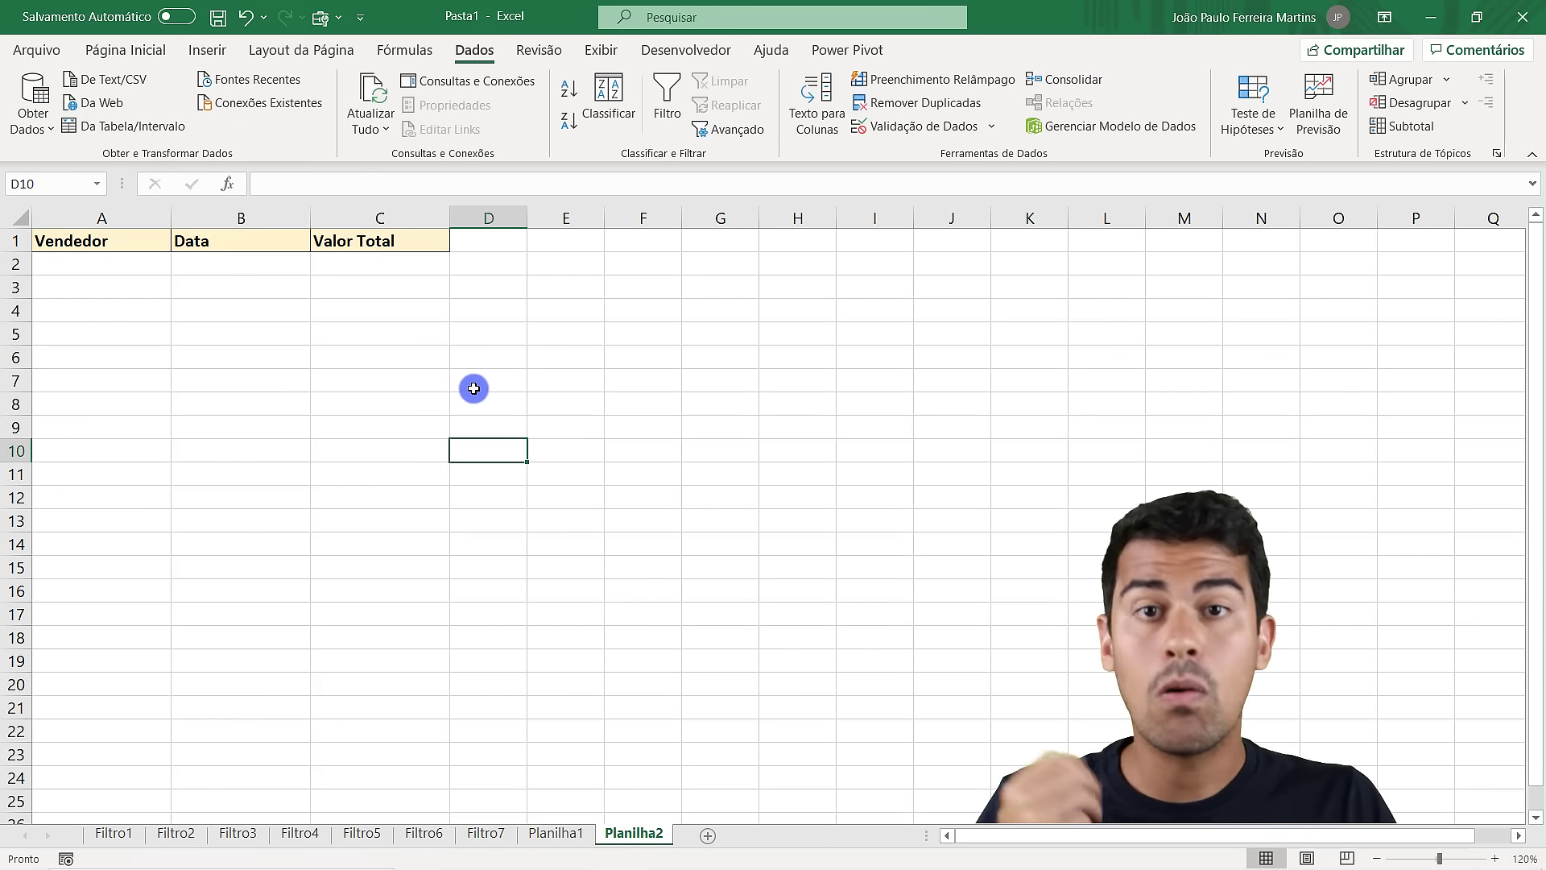
click(732, 130)
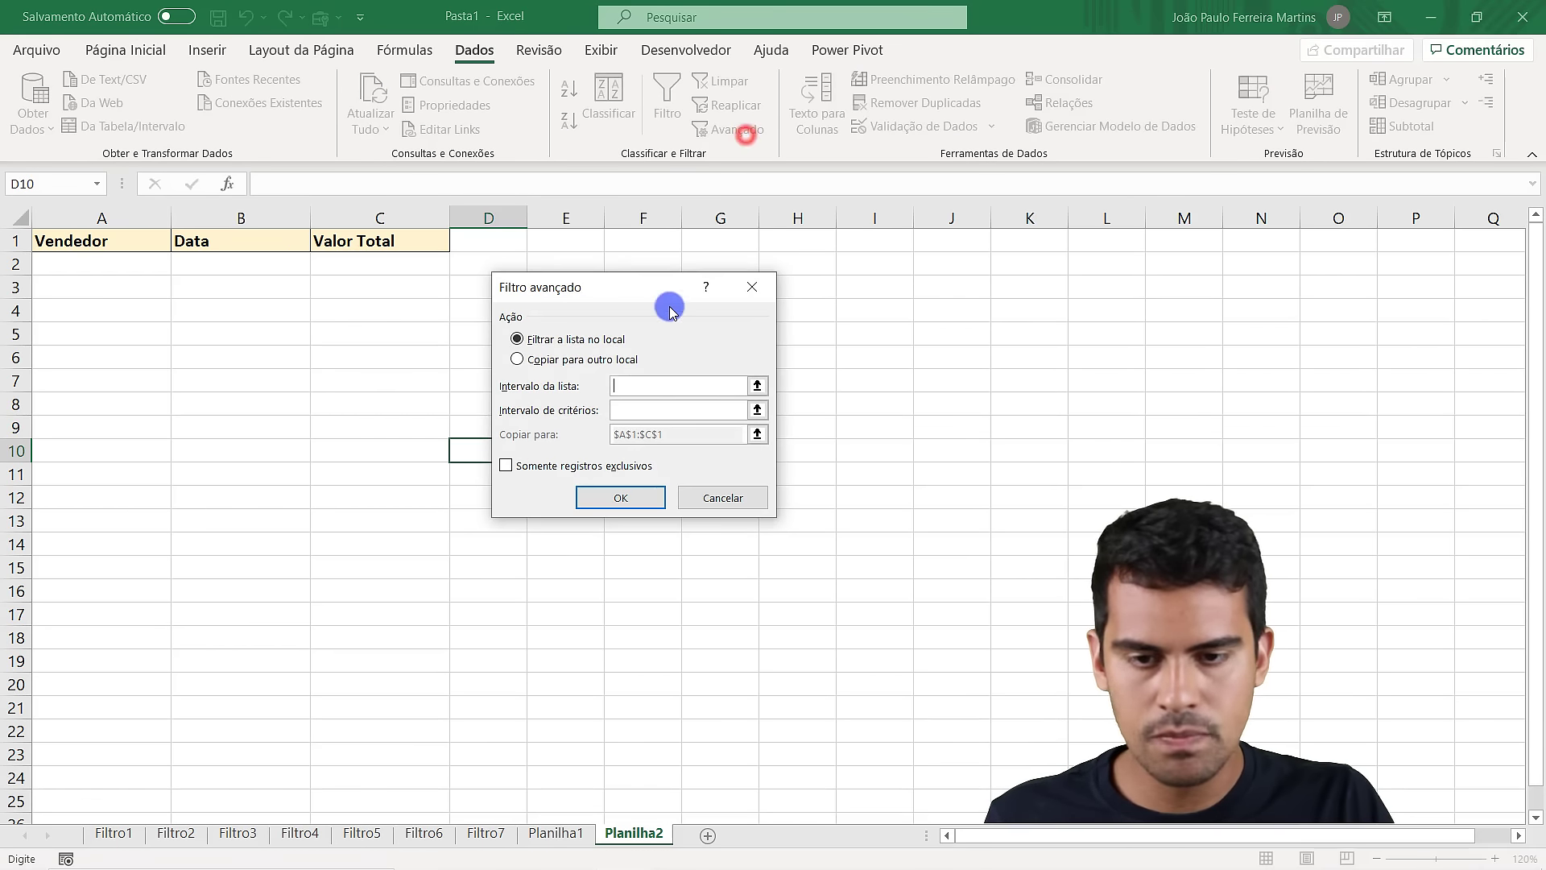
click(755, 386)
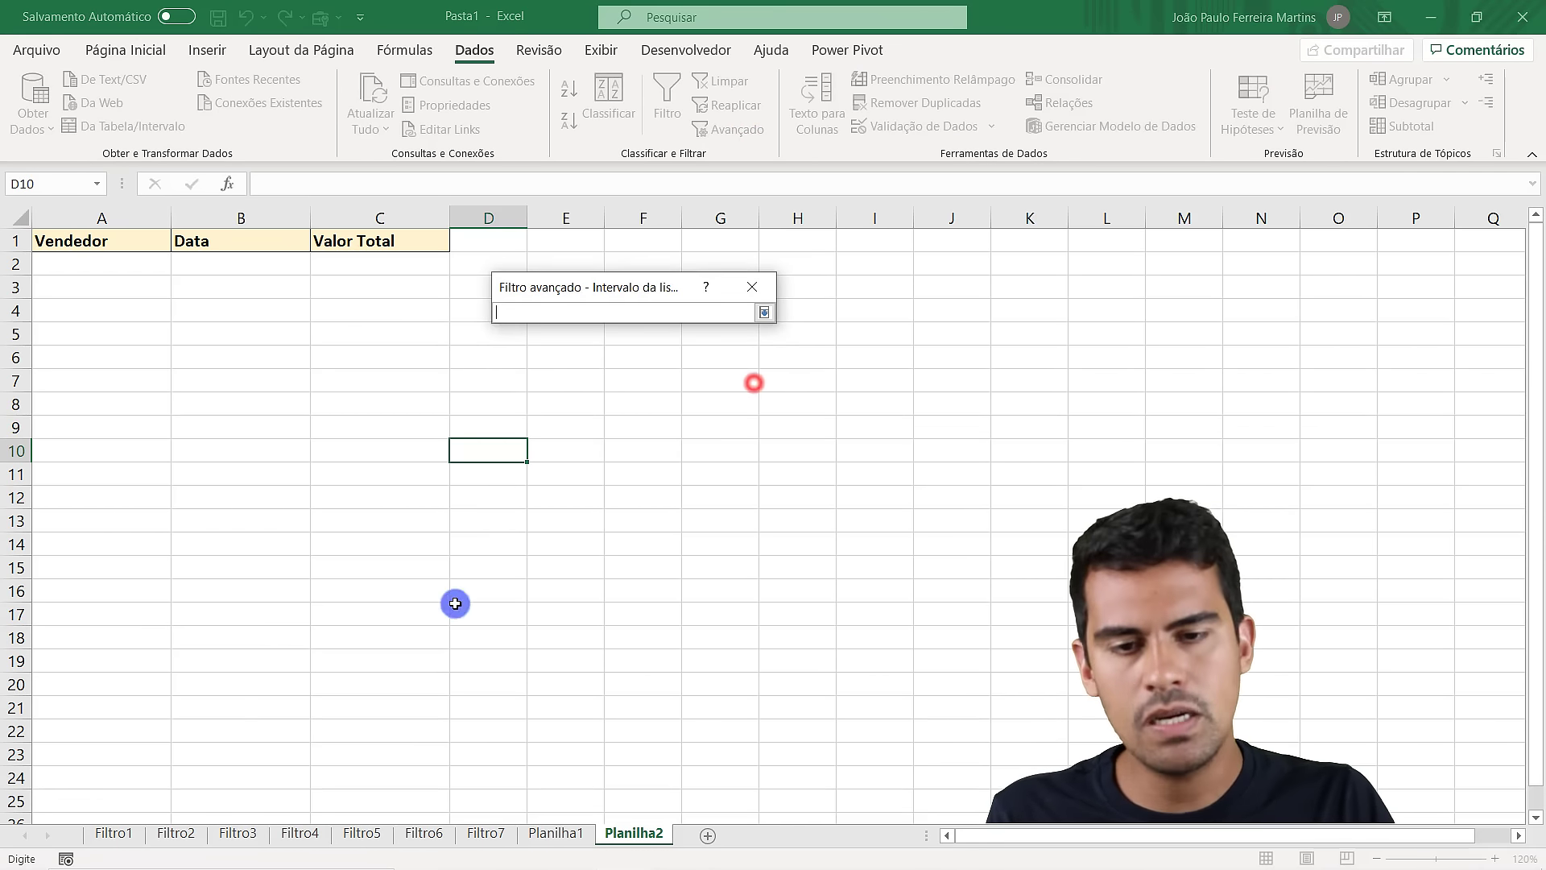
click(124, 822)
drag(91, 358, 152, 359)
key(ctrl+shift+Right)
key(ctrl+shift+Down)
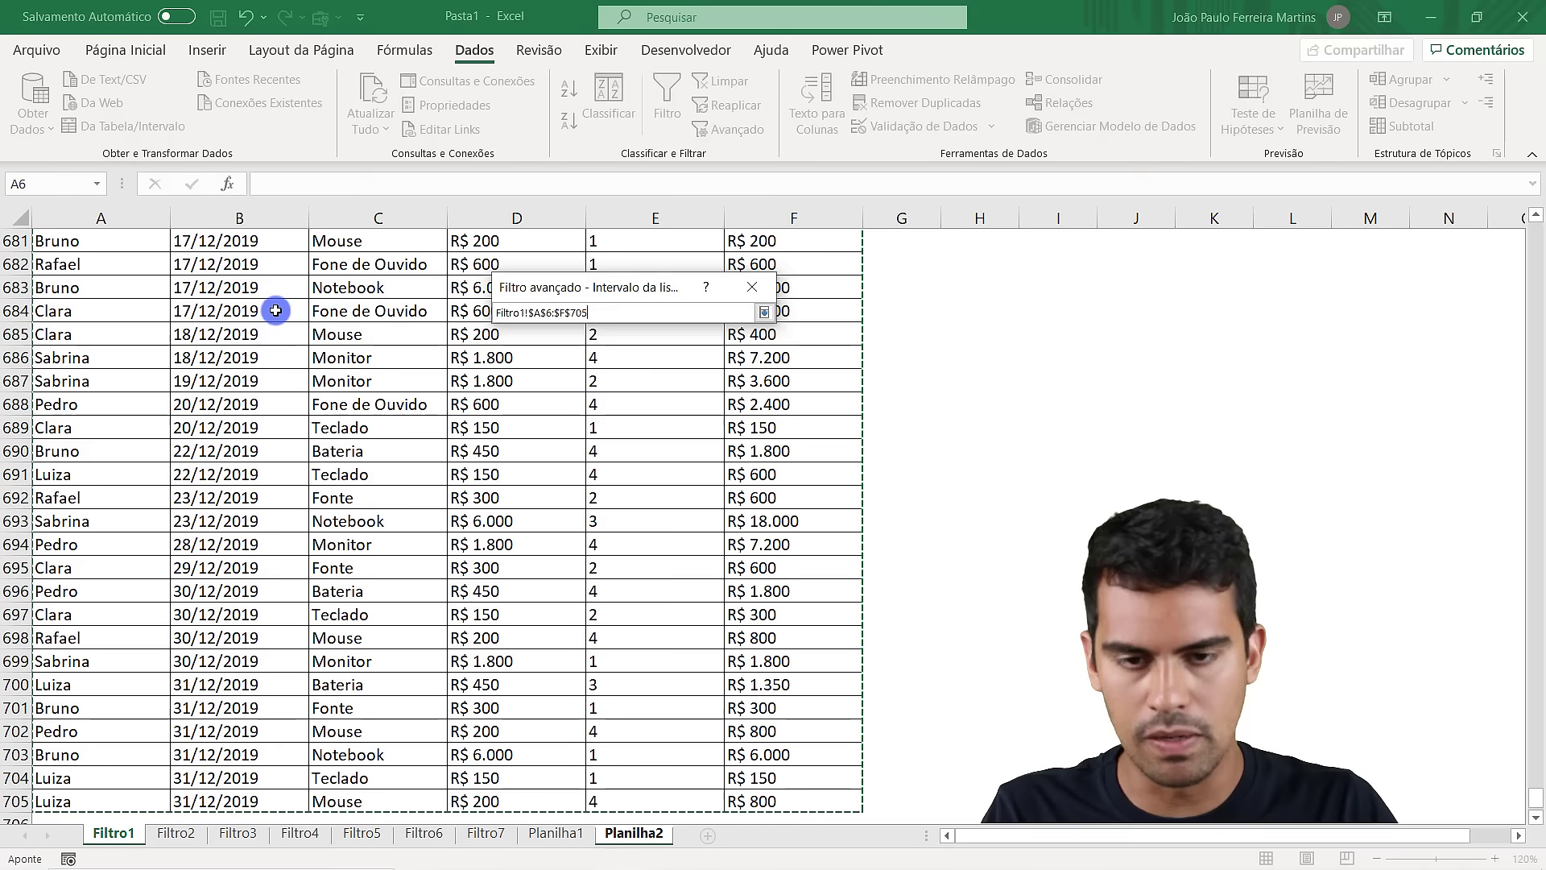
key(Return)
Set the Advanced Filter's criteria range to Filtro1!$A$1:$C$3
click(757, 410)
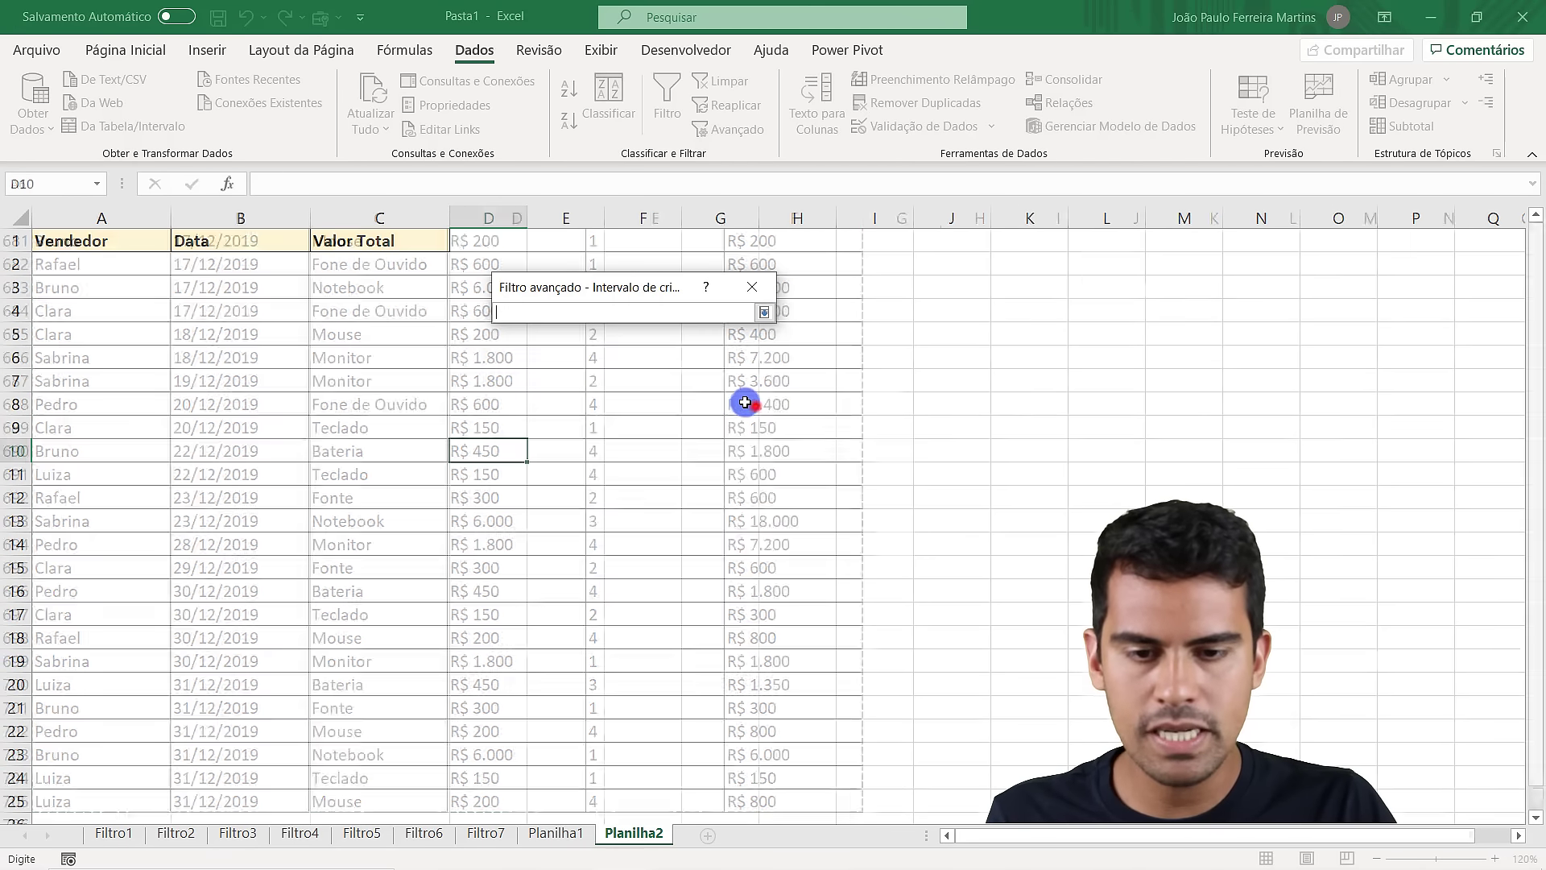
click(111, 833)
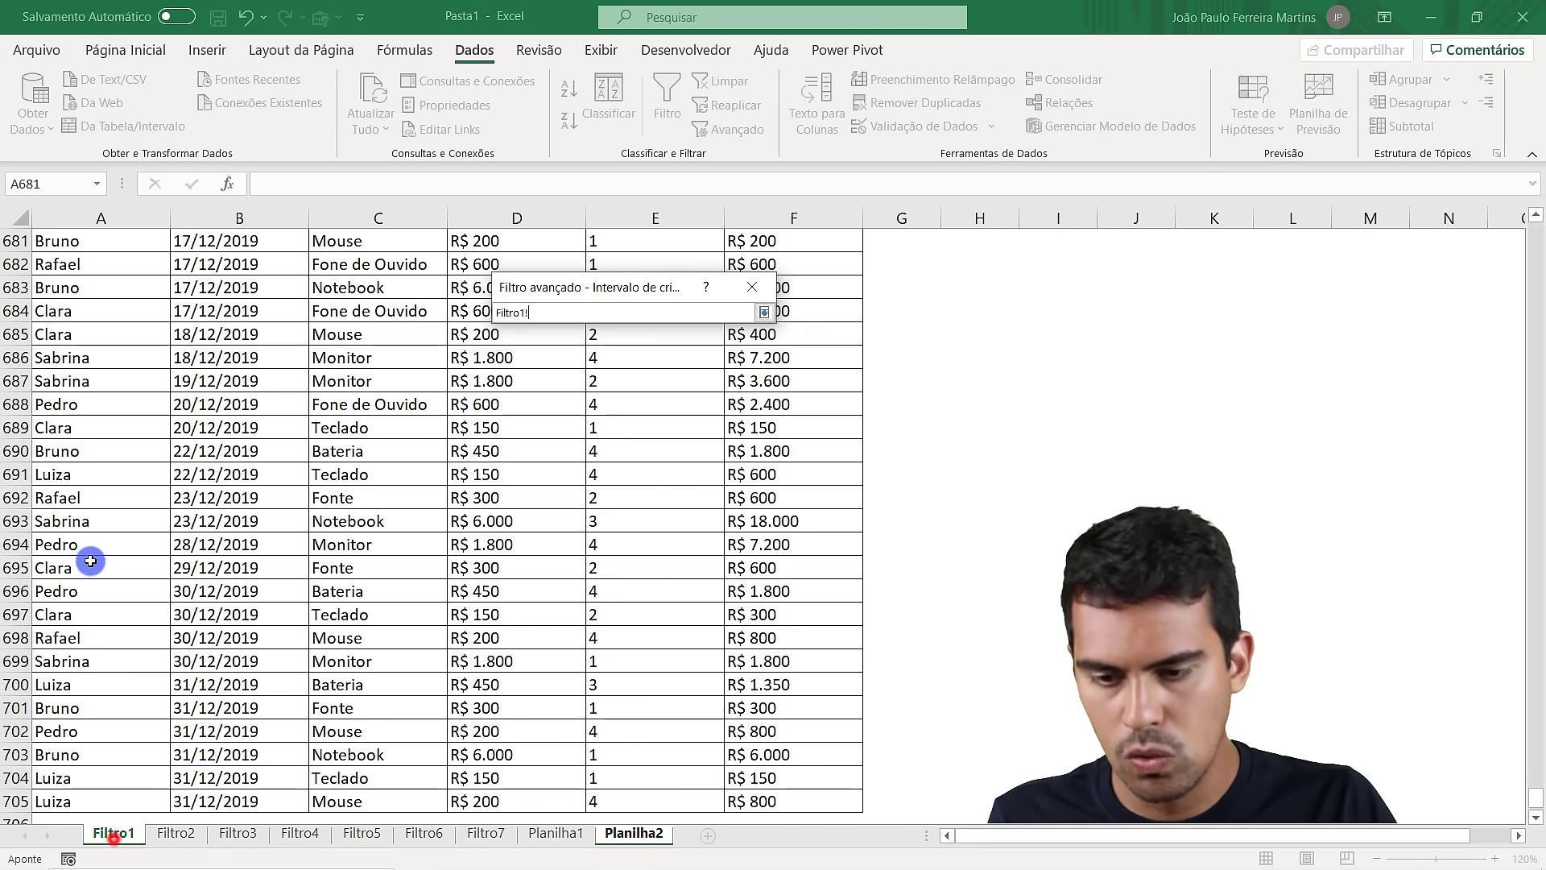
scroll(93, 548, up, 15)
click(97, 534)
scroll(97, 534, up, 2)
key(ctrl+Home)
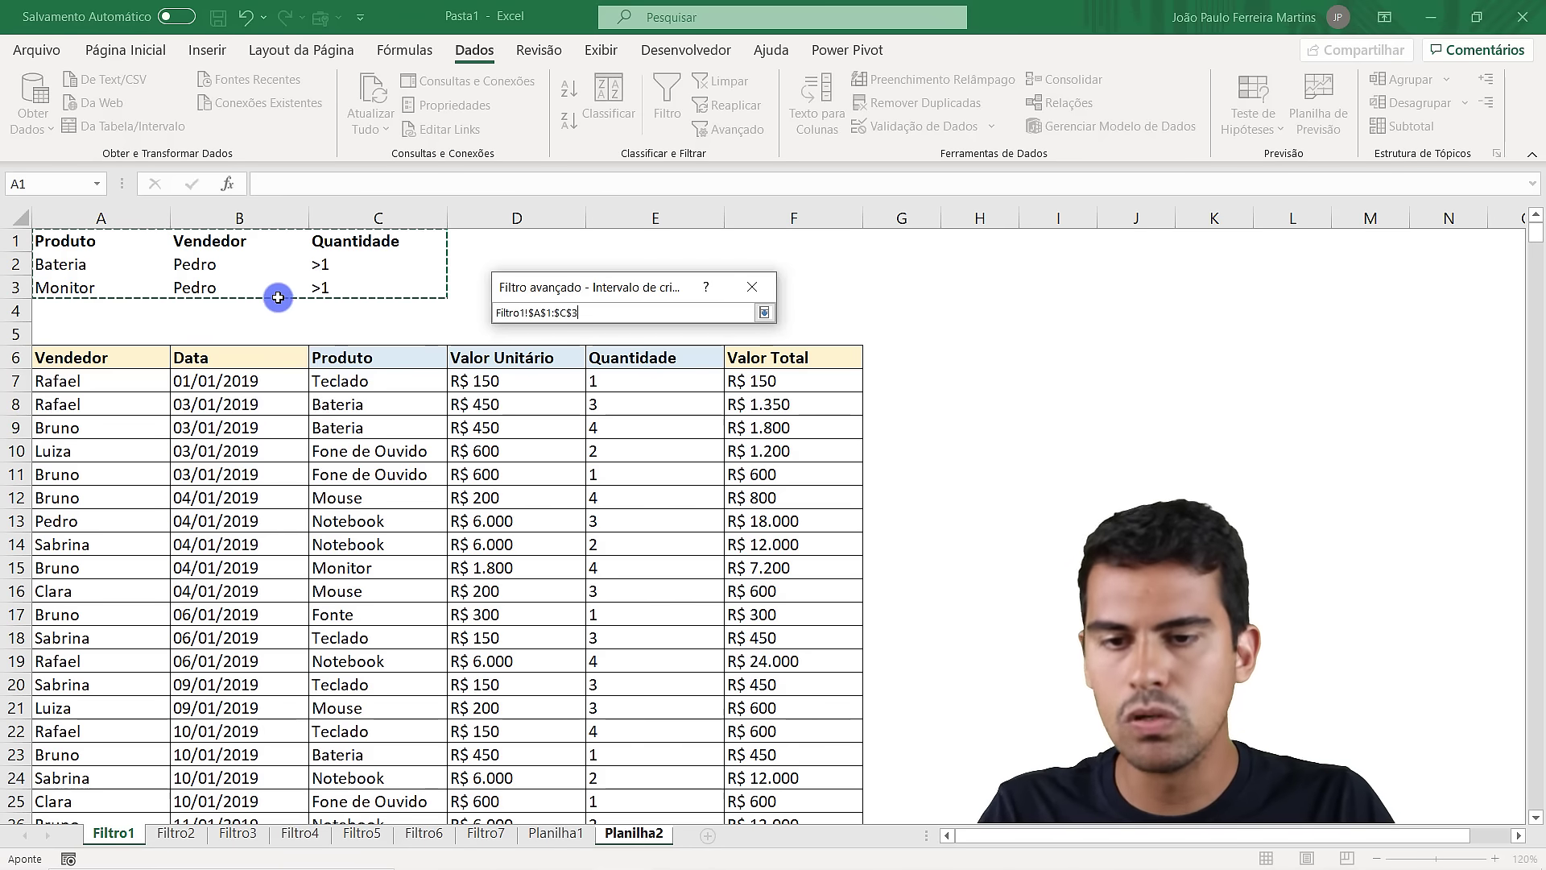
key(Return)
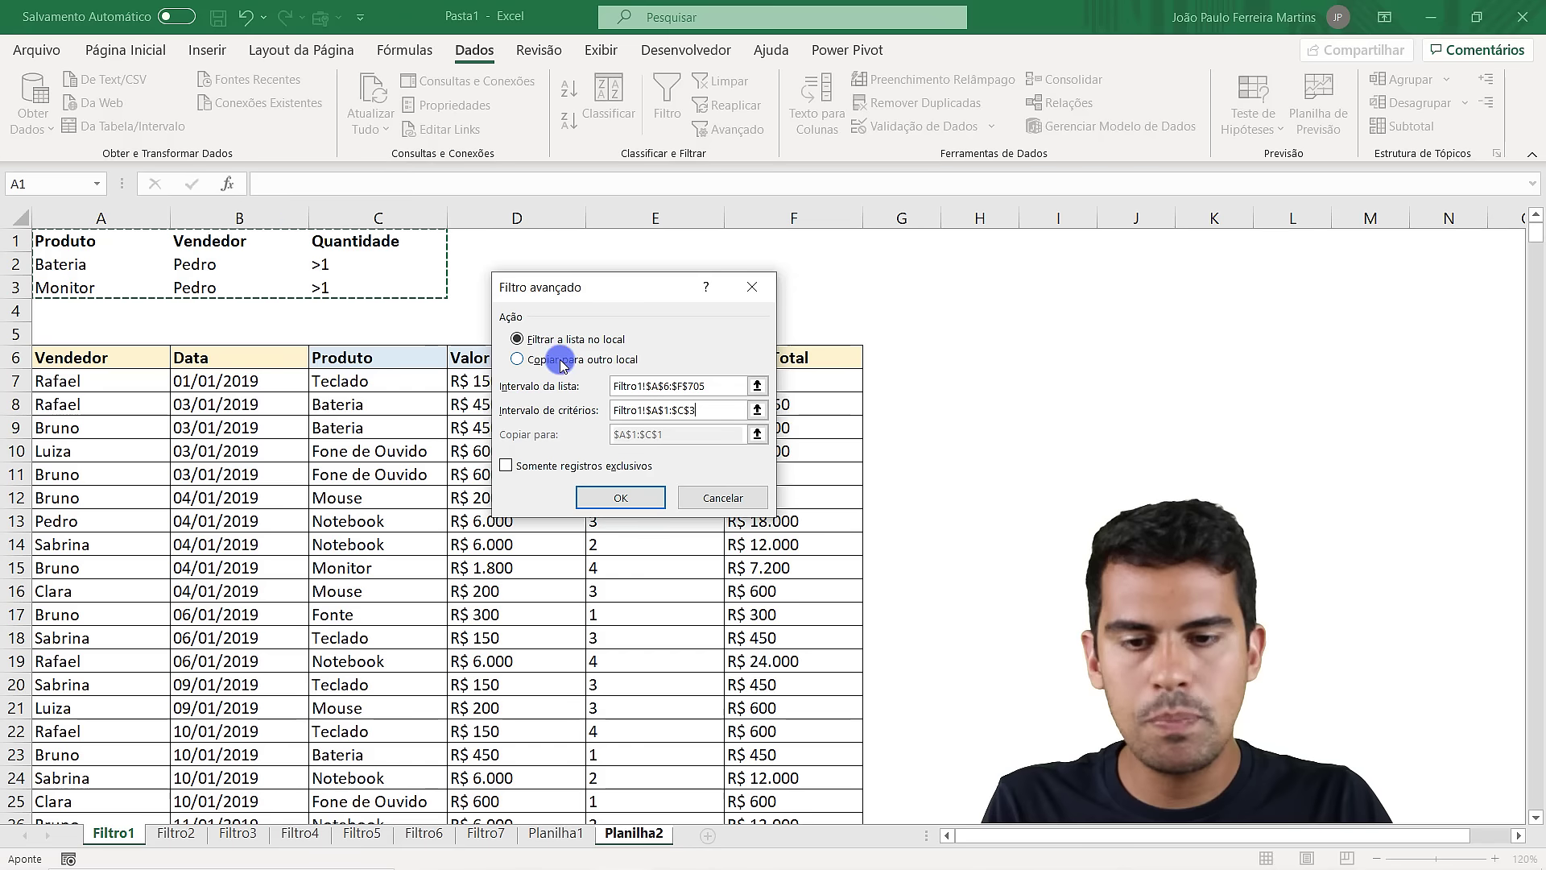
Set the filter to copy to another location, using the Planilha2 headers in A1:C1 as destination, and run it
click(573, 363)
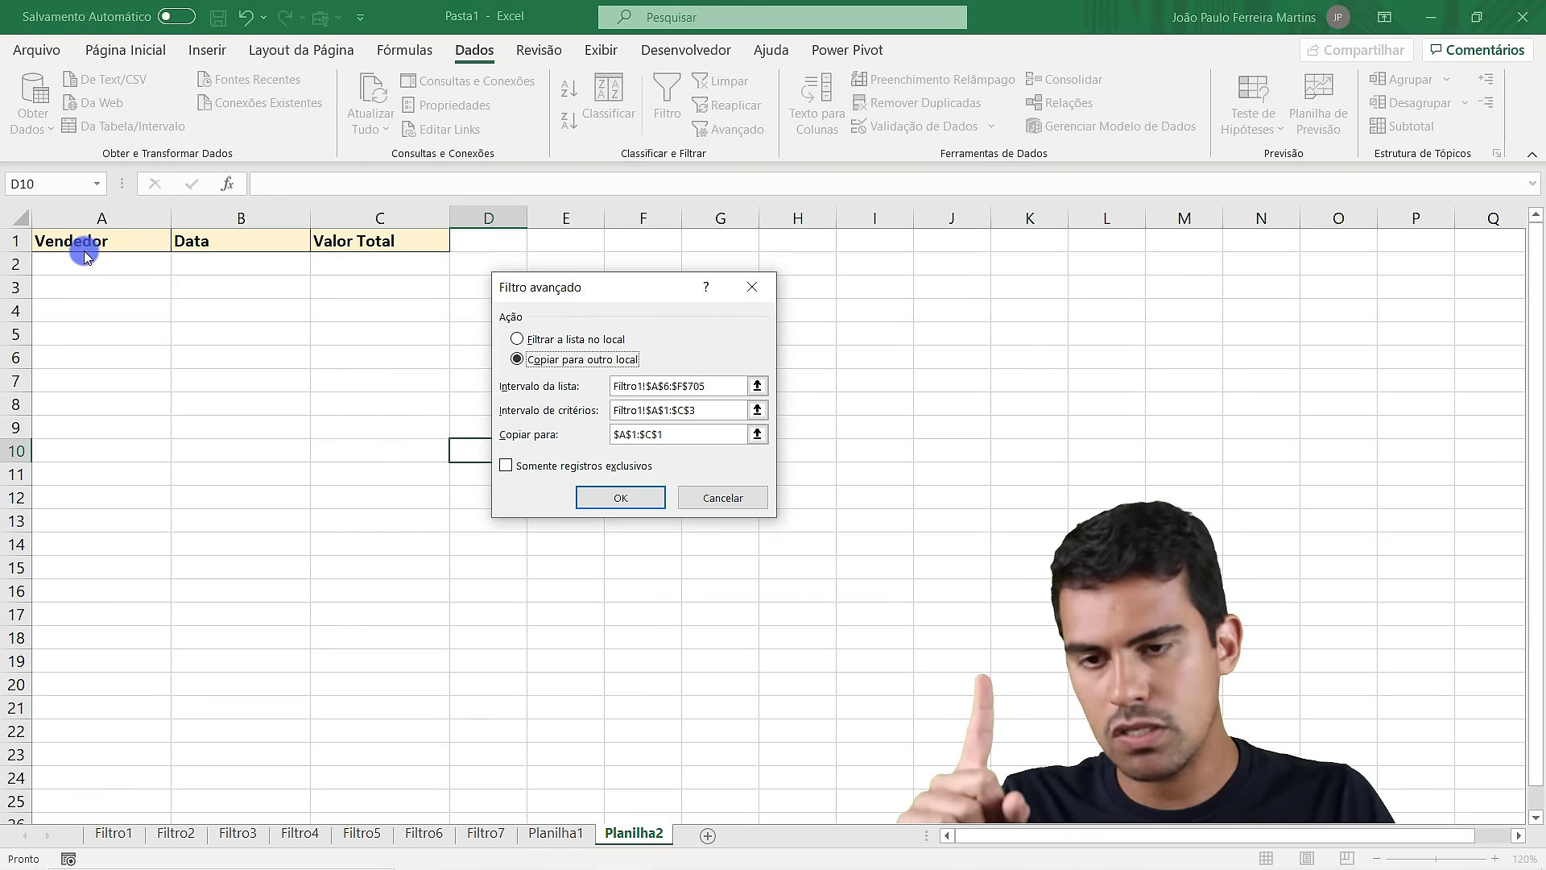
click(757, 436)
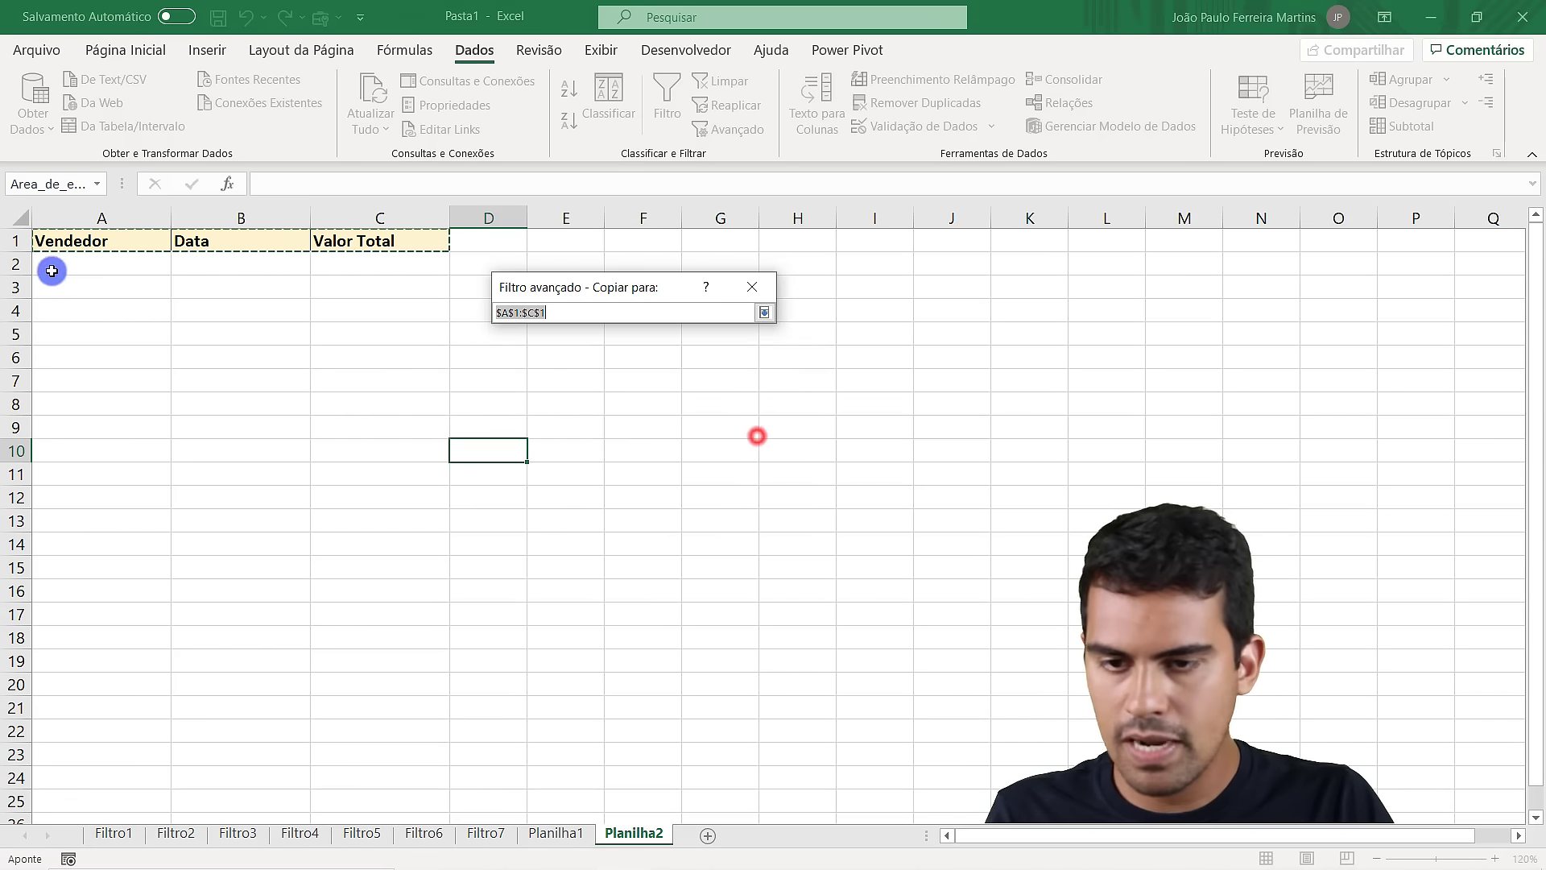
click(113, 243)
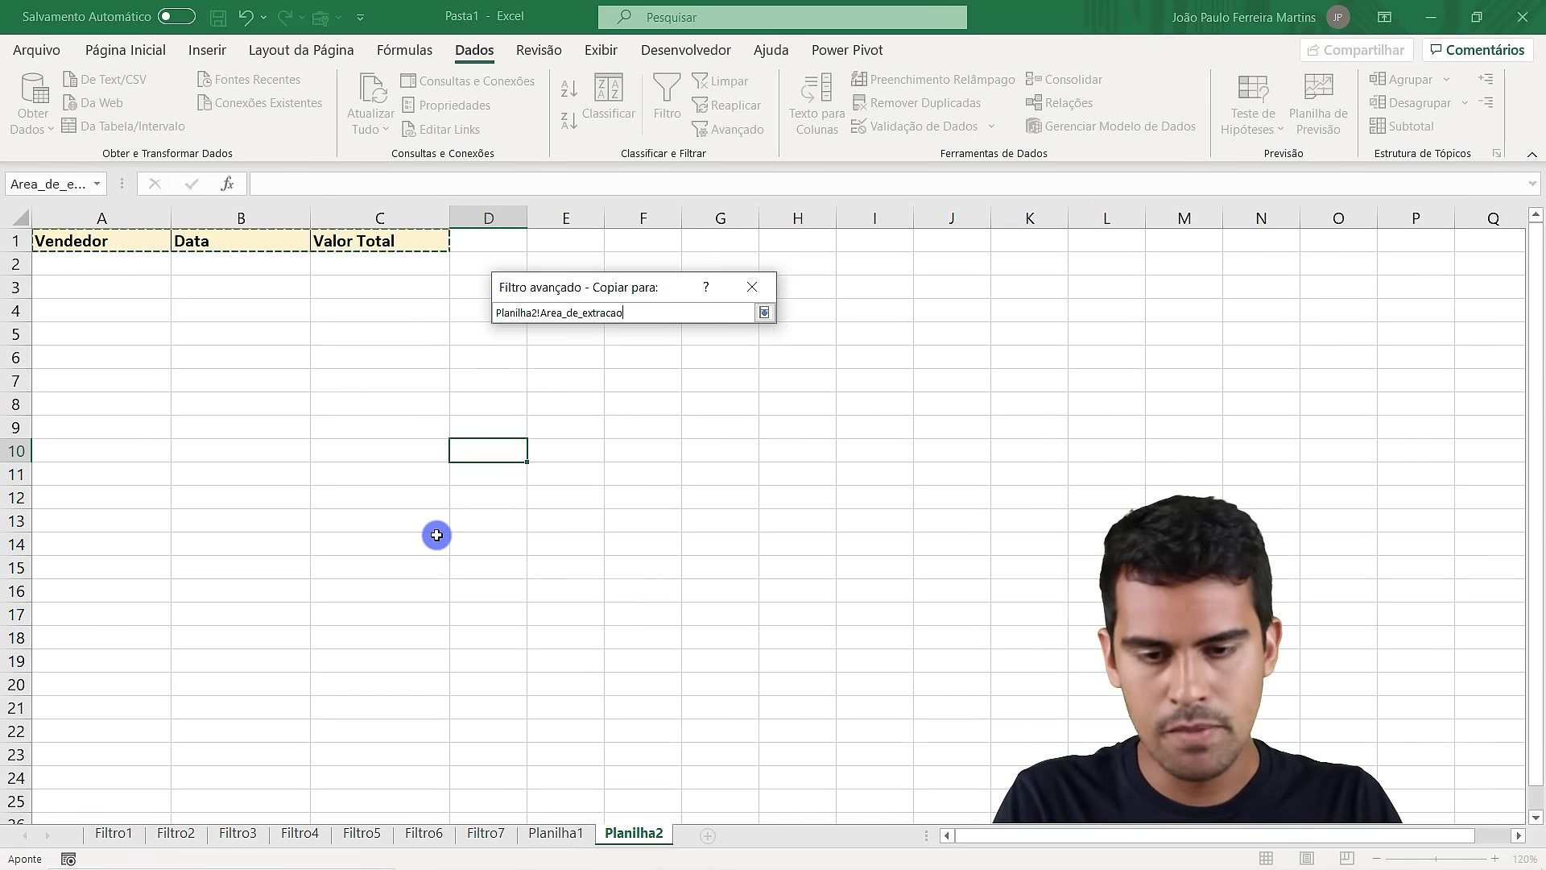
key(Return)
click(625, 494)
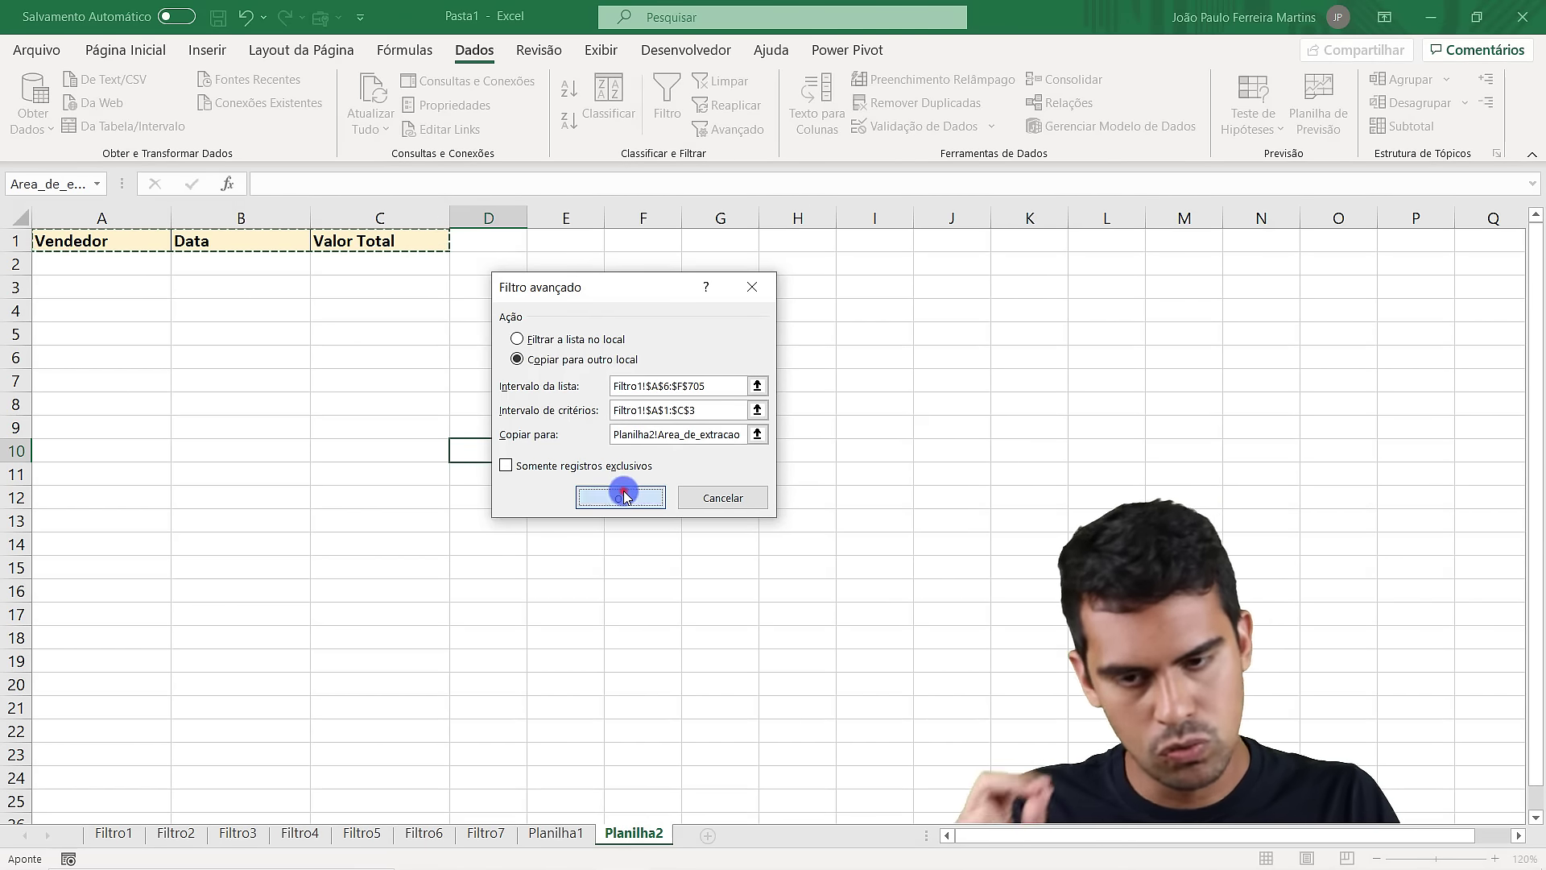
Examine the extracted records in Planilha2 across the Vendedor, Data and Valor Total columns
click(211, 404)
click(134, 295)
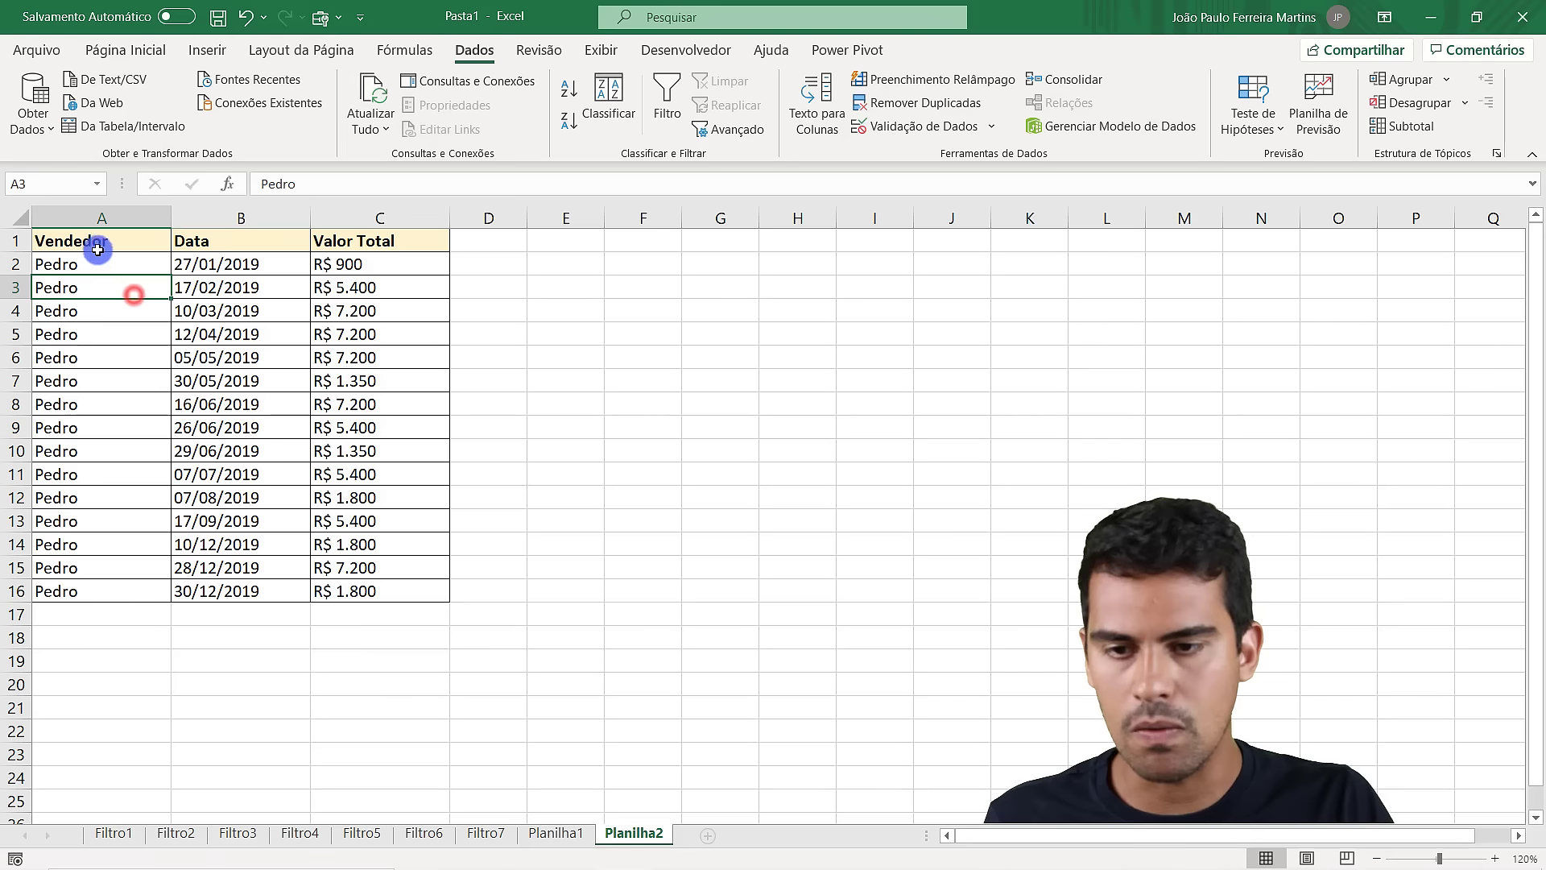
drag(87, 268, 80, 592)
drag(233, 260, 242, 567)
drag(384, 266, 386, 581)
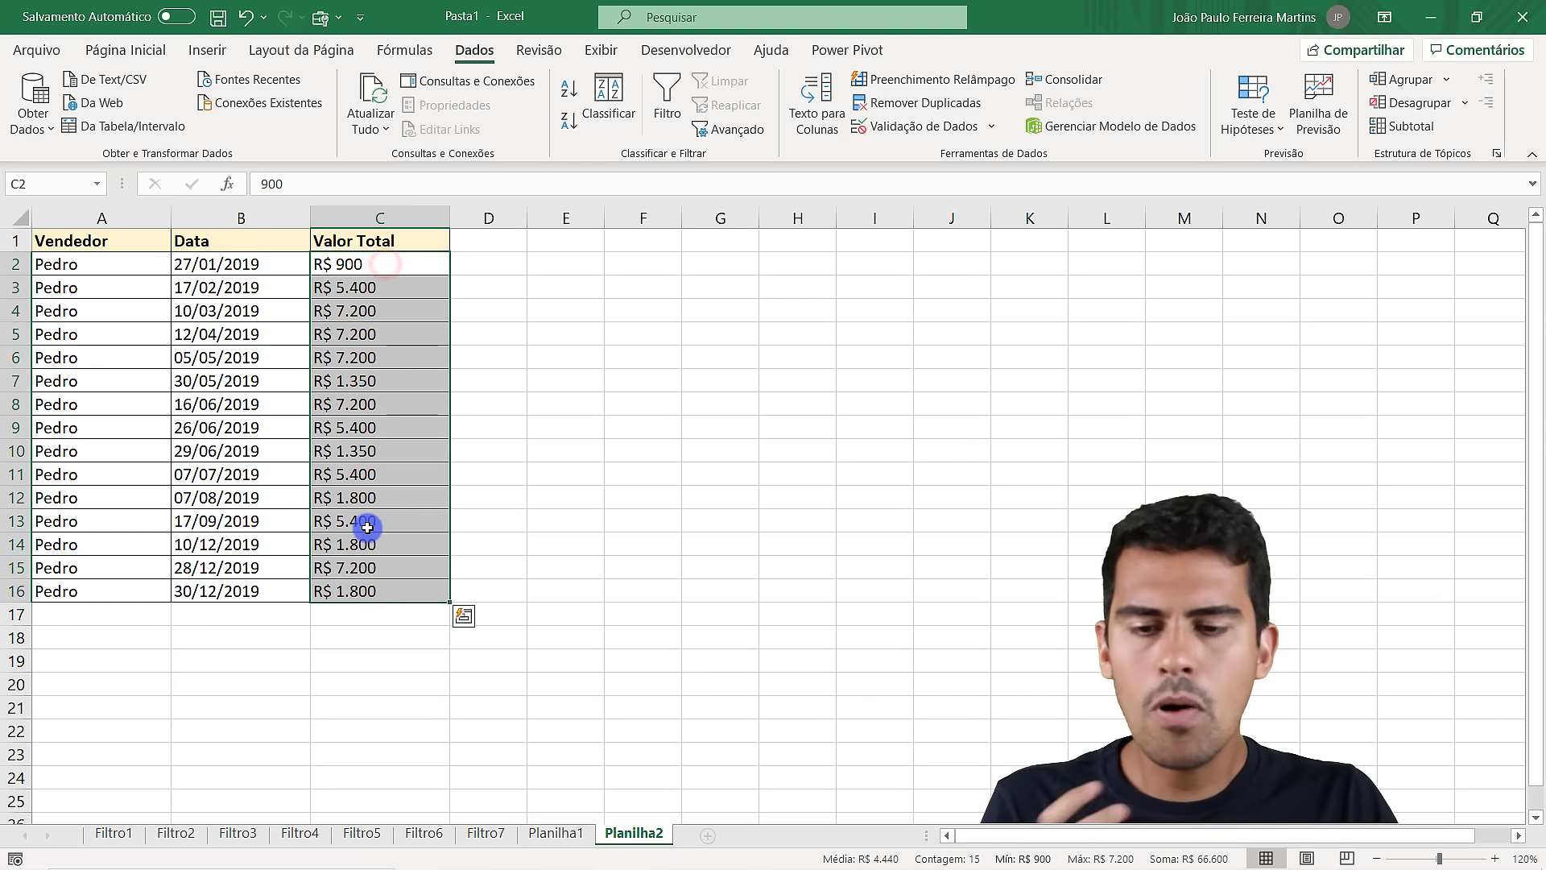
click(368, 525)
Compare the Produto criteria in Filtro1 with the table's Produto, Vendedor, Data and Valor Total columns
click(137, 836)
click(163, 490)
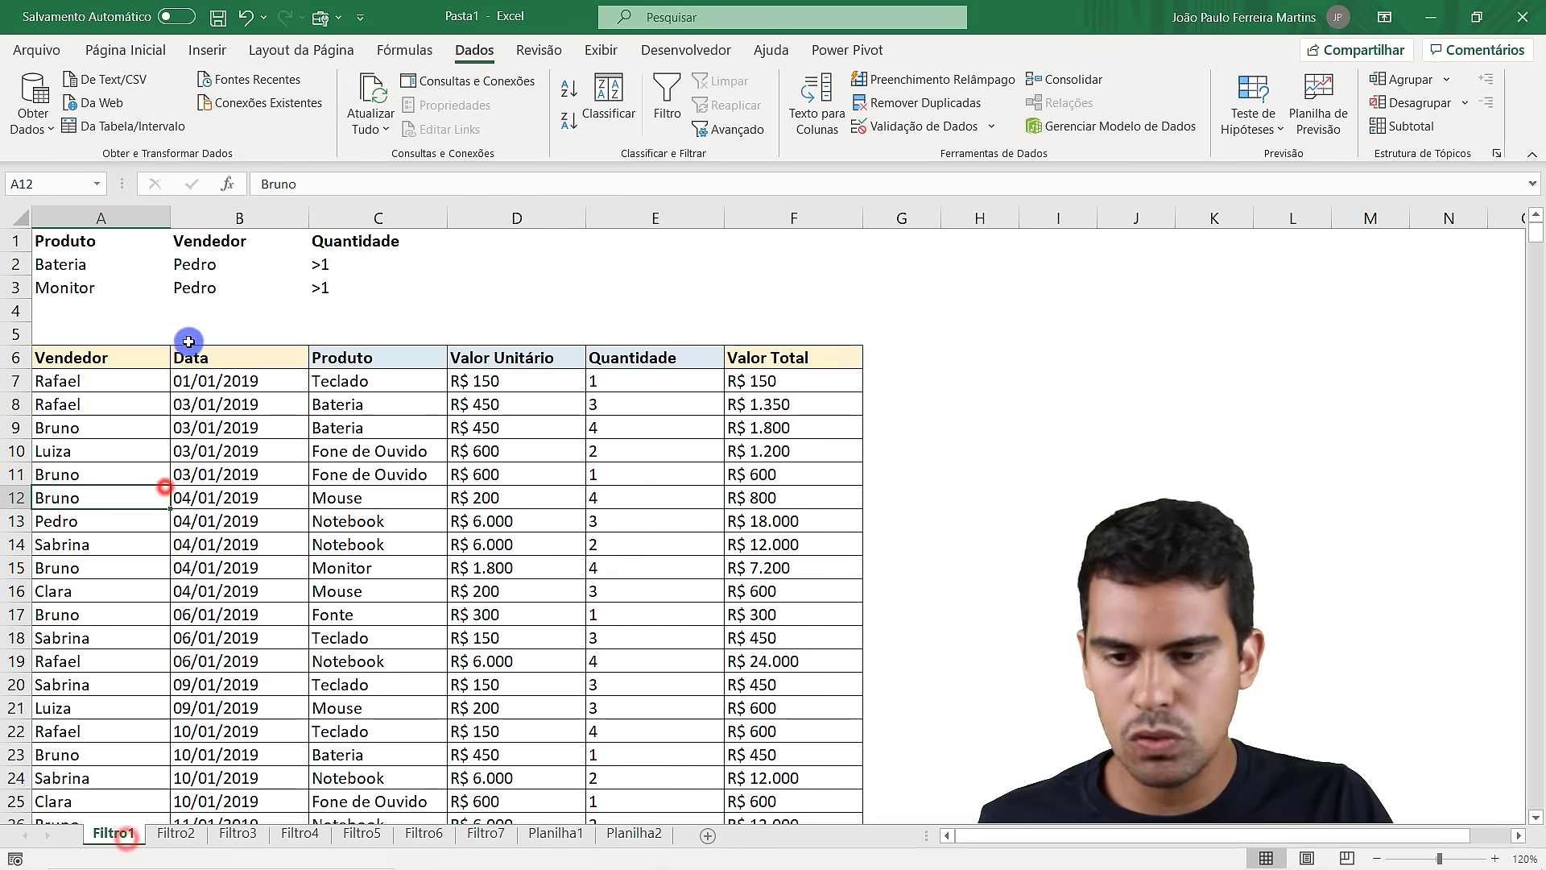
click(67, 267)
click(75, 285)
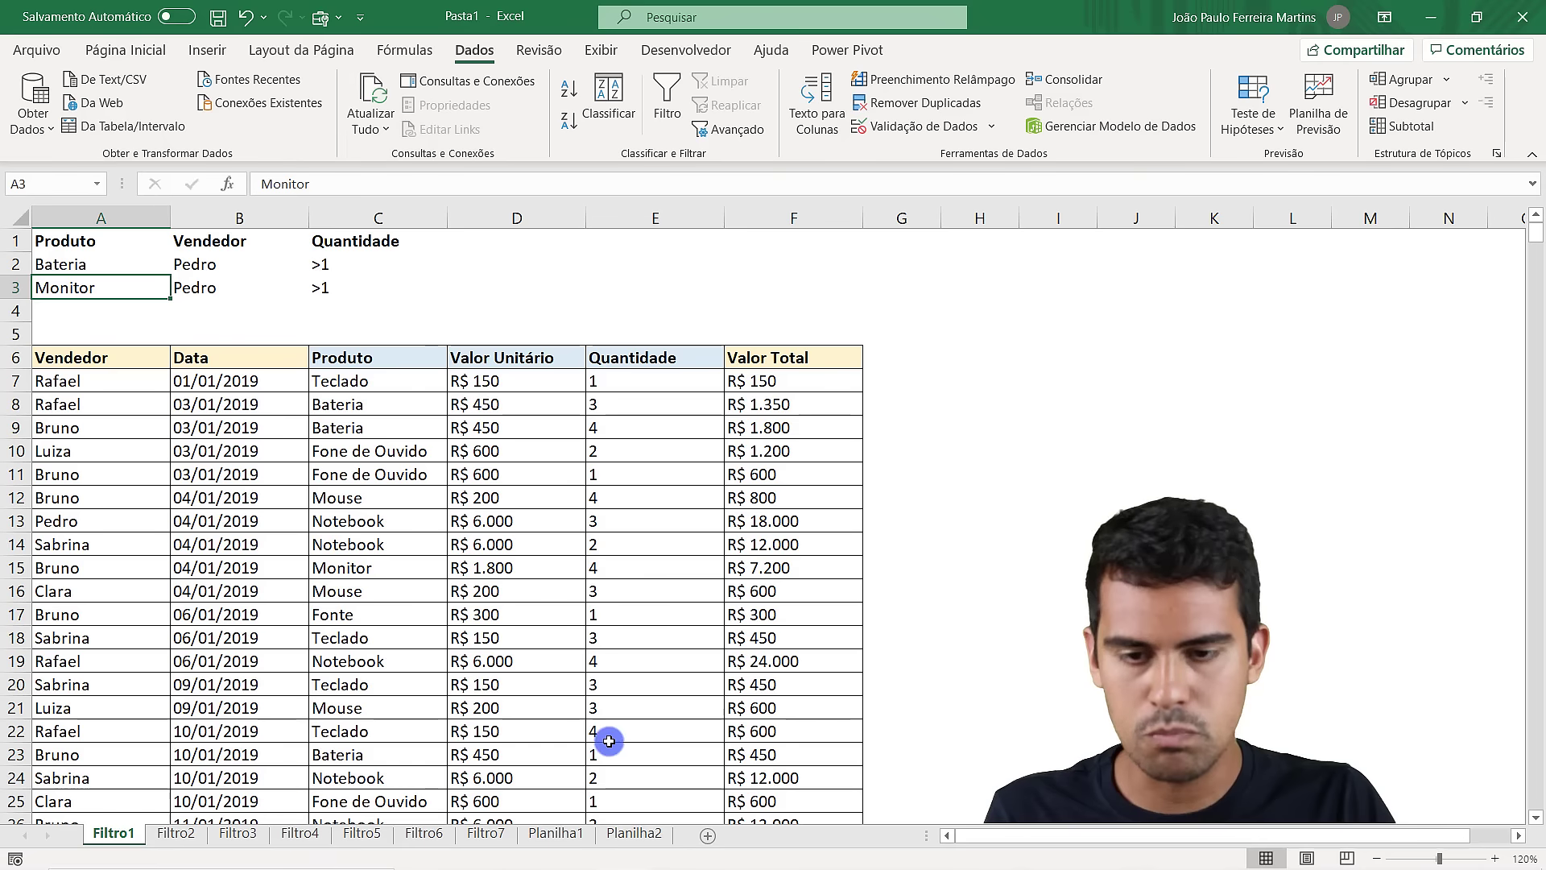
drag(365, 390, 371, 545)
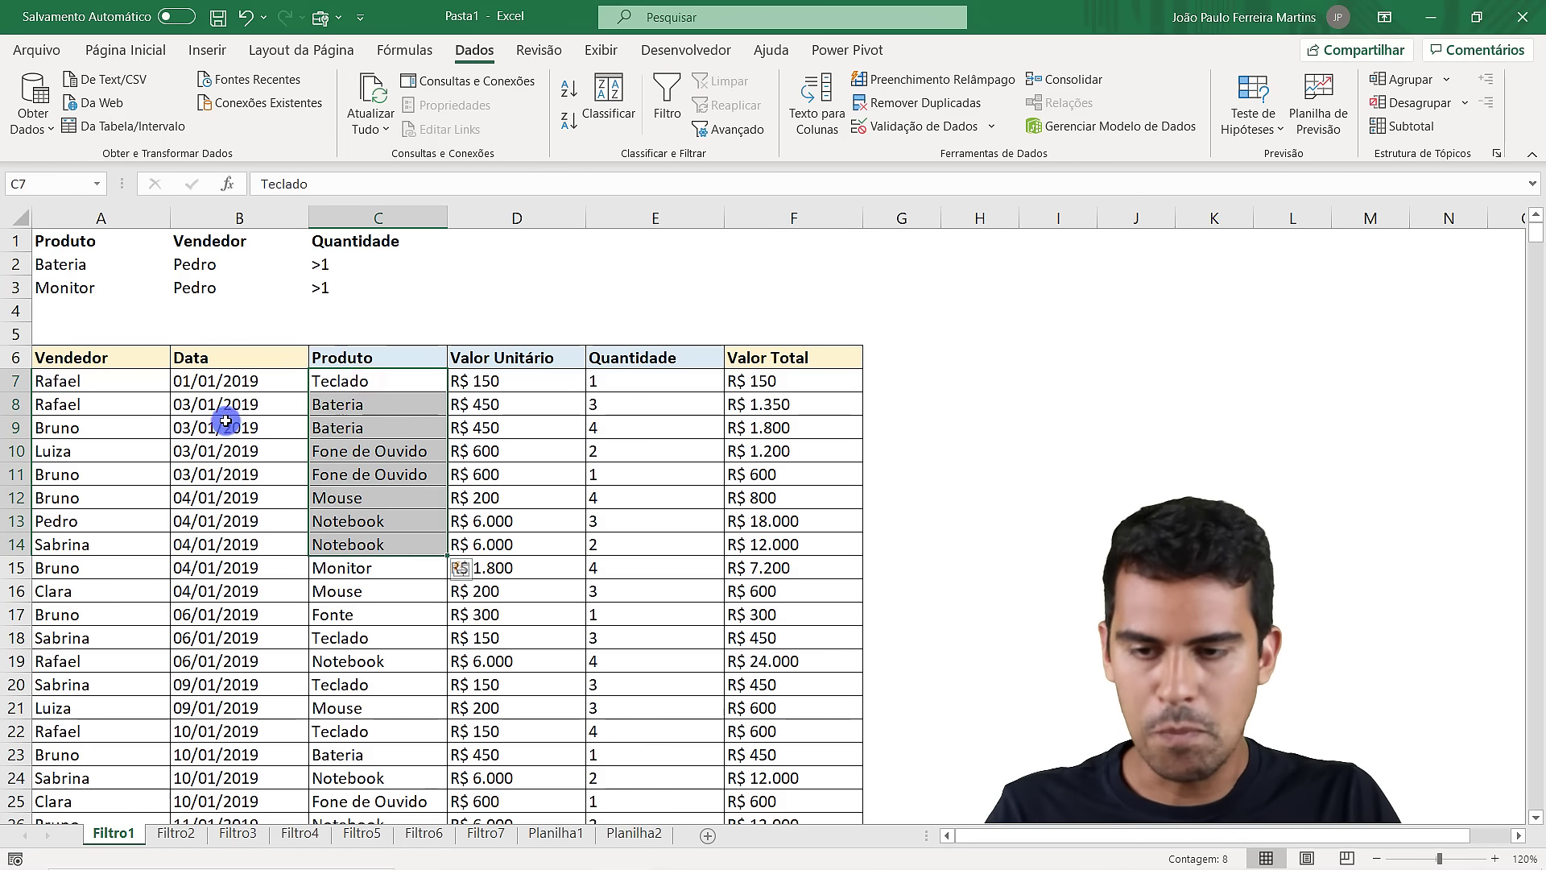
drag(83, 358, 81, 544)
drag(245, 364, 241, 544)
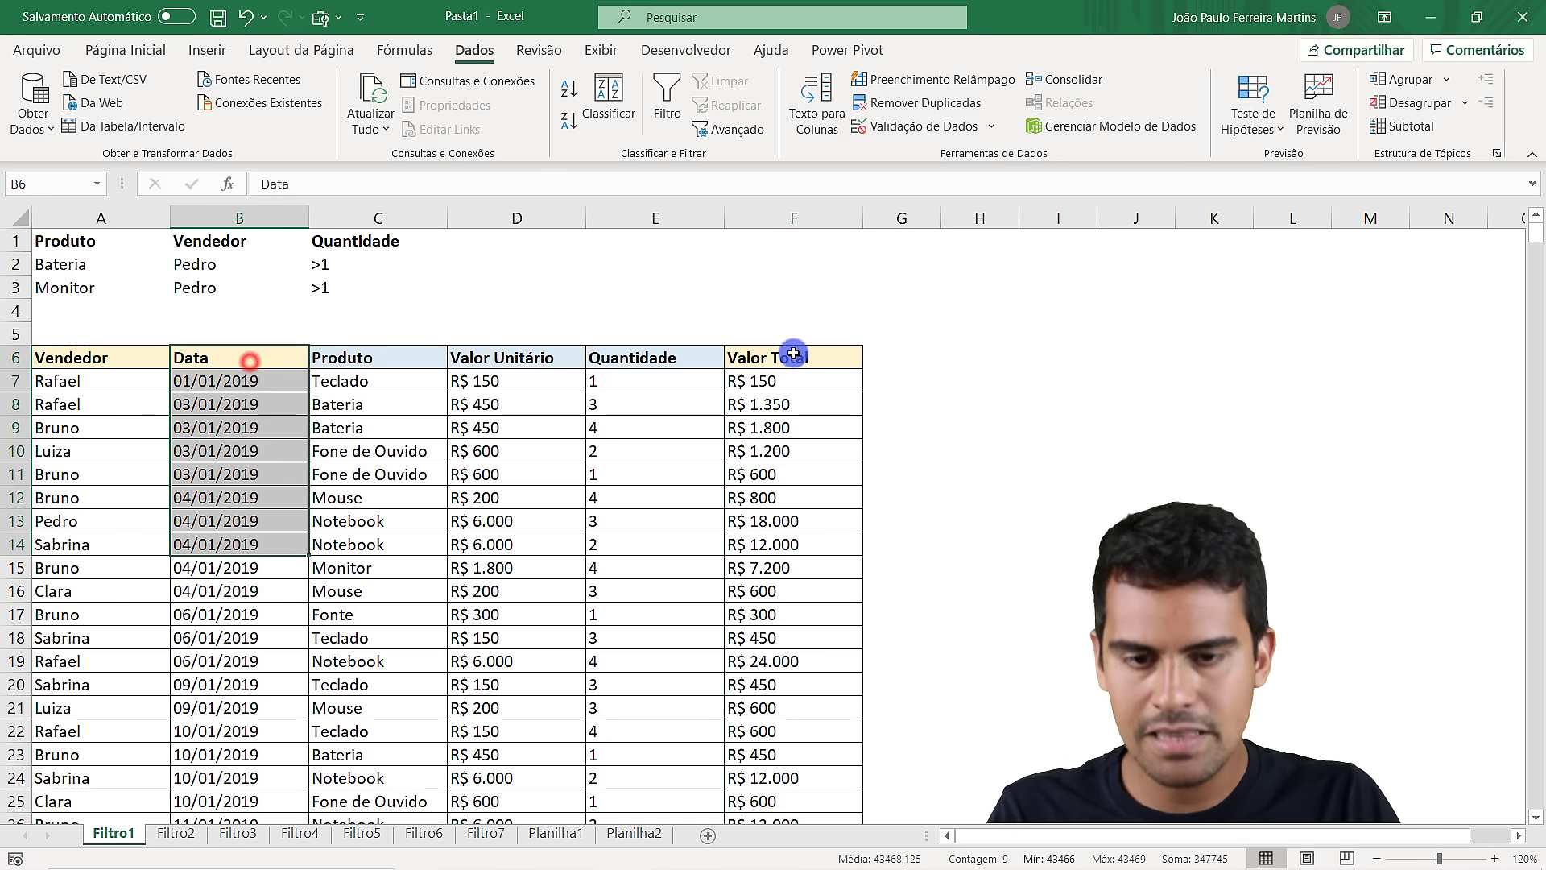
drag(797, 362, 793, 545)
Insert a column between Vendedor and Data in Planilha2 and give it the header Produto
click(634, 833)
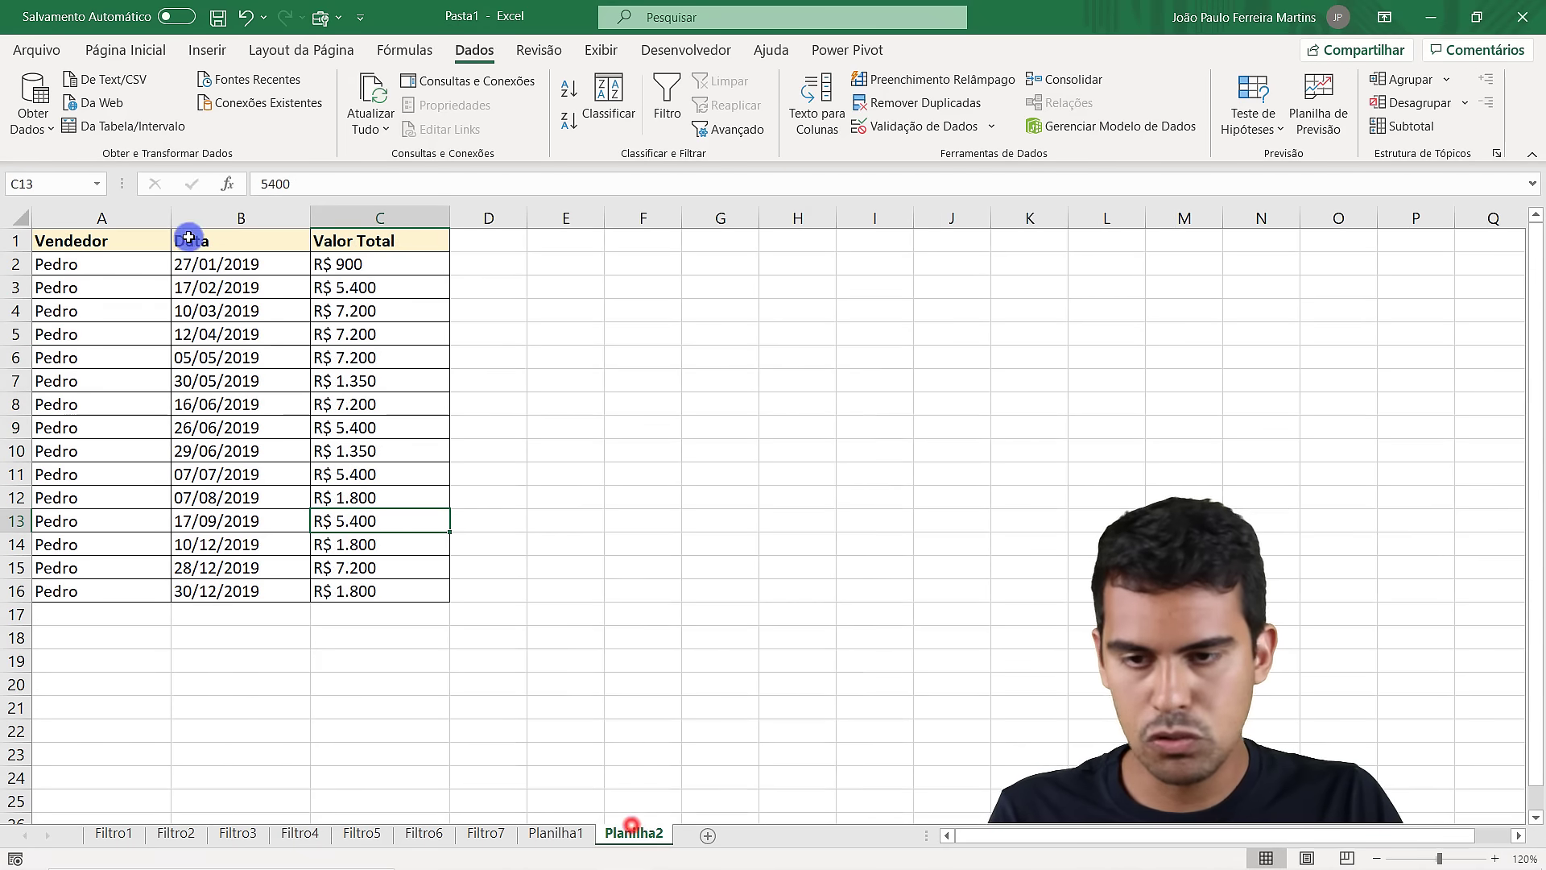
click(242, 213)
key(ctrl+plus)
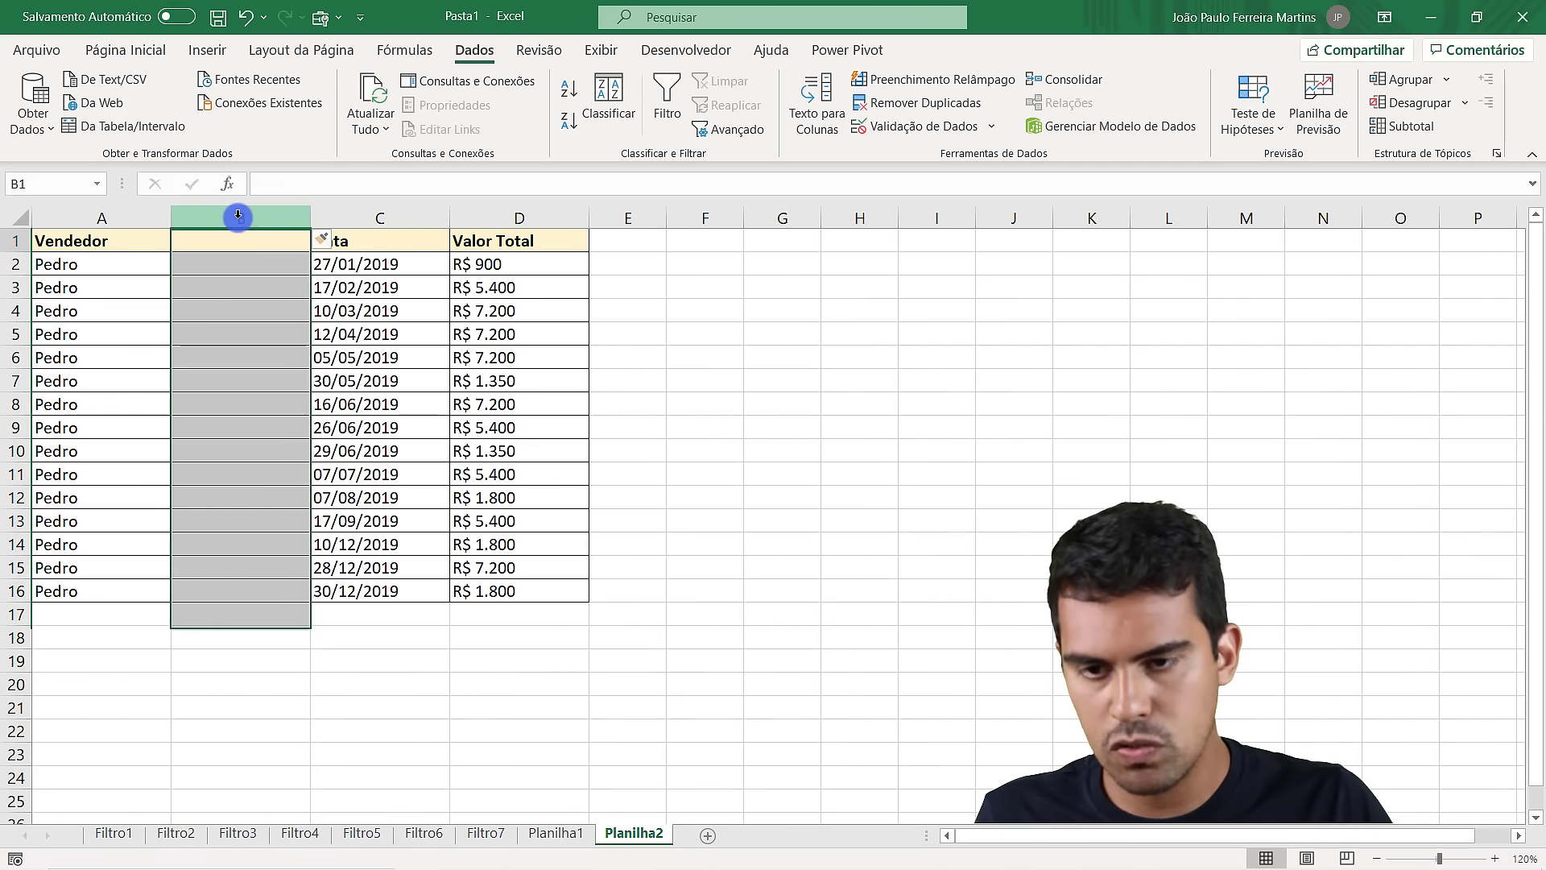
text(Produto)
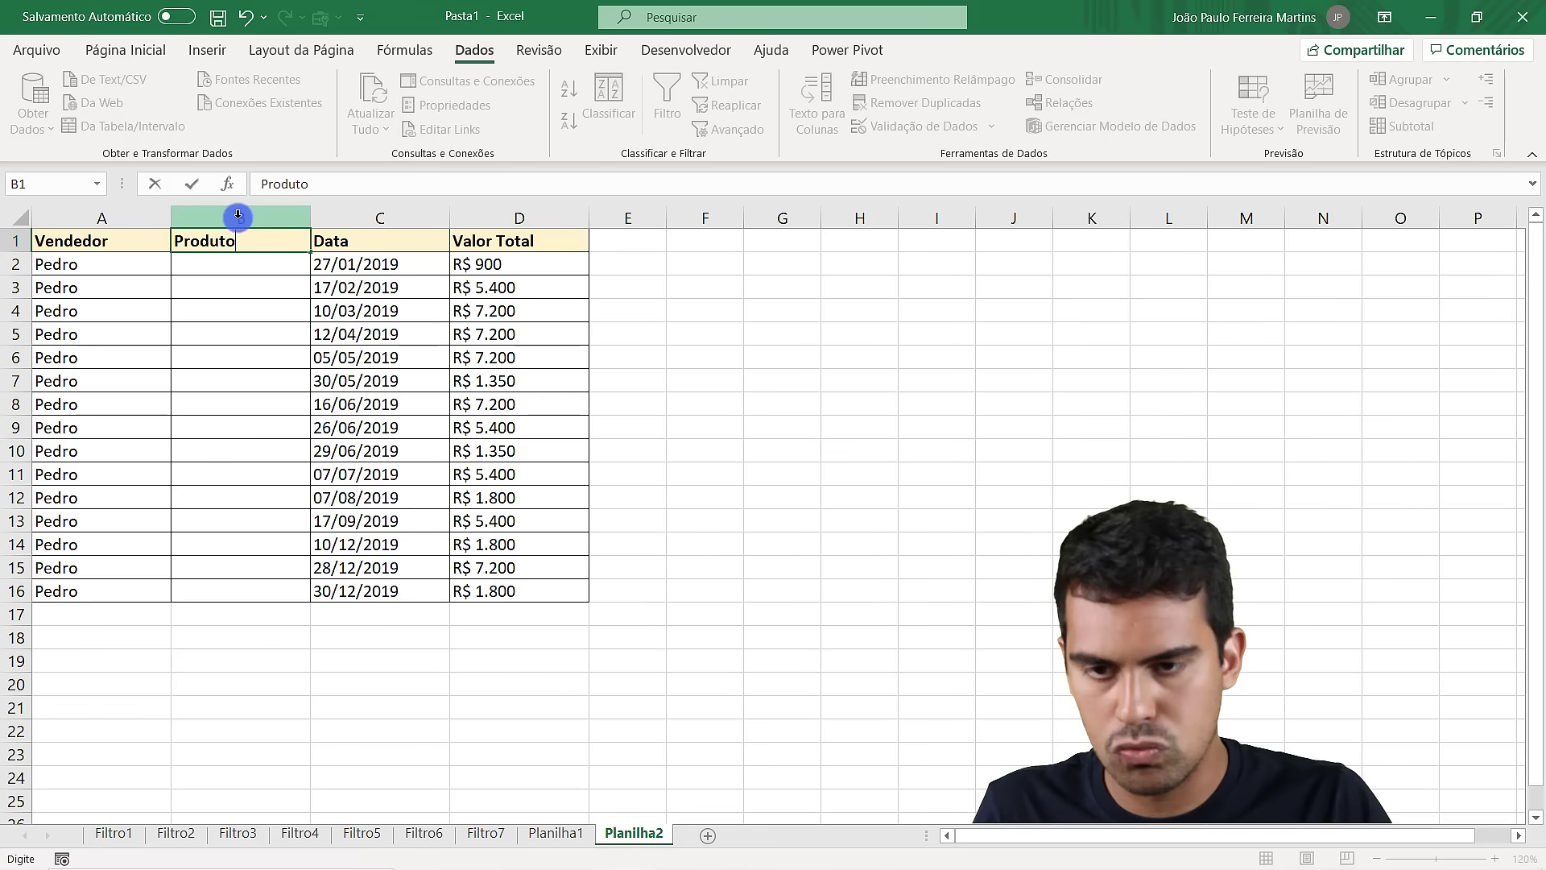
Clear the old extracted records and their borders below the Planilha2 headers by pasting a blank cell over A2:G18
click(937, 497)
key(ctrl+c)
drag(743, 636, 32, 262)
key(ctrl+v)
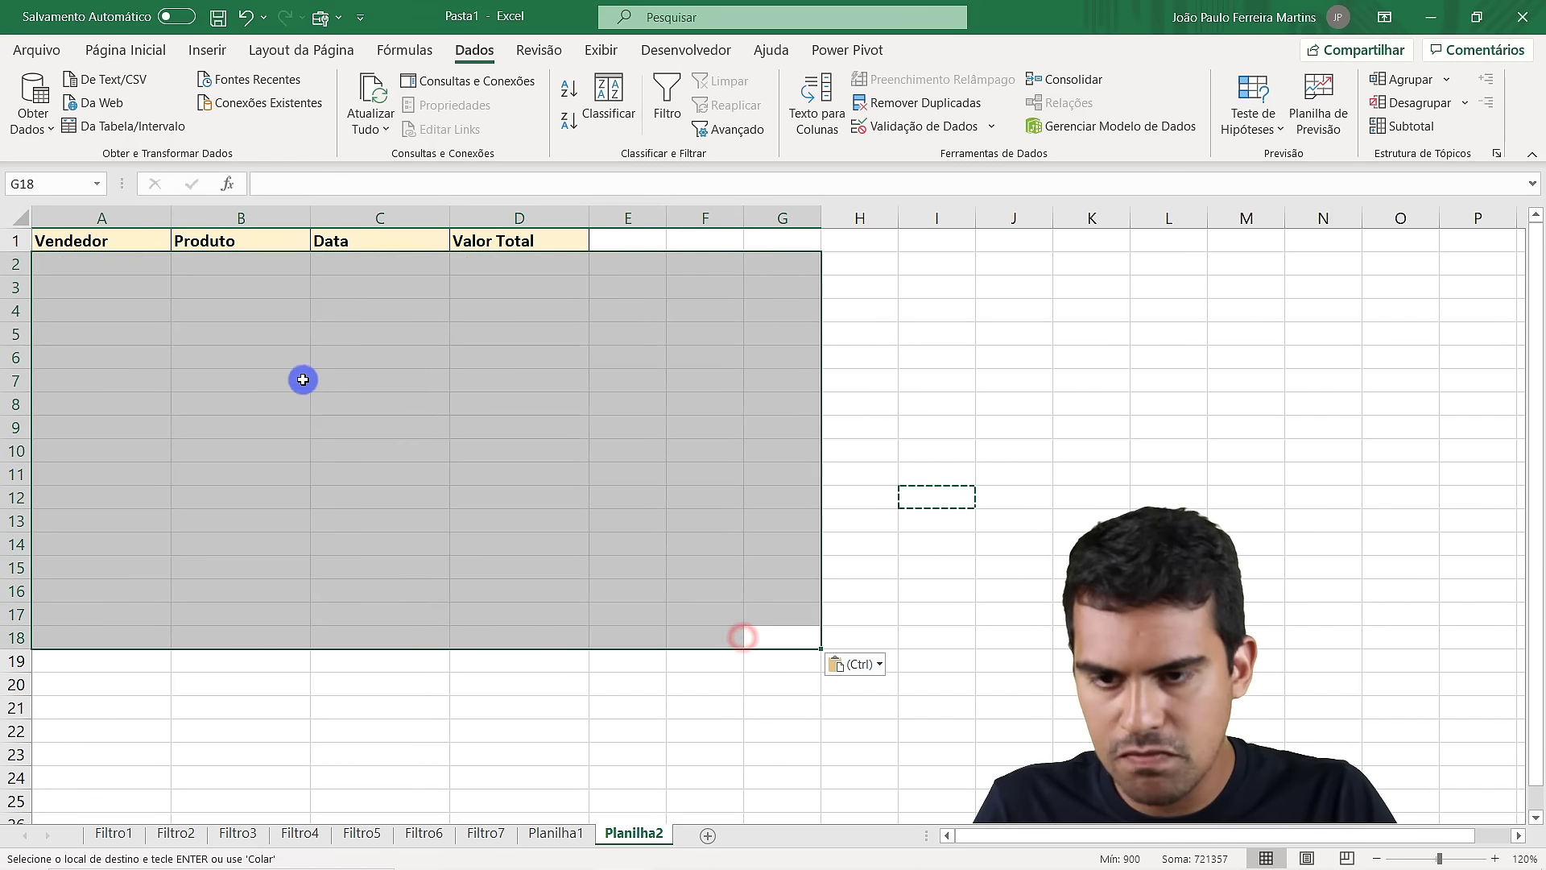
key(Escape)
click(380, 427)
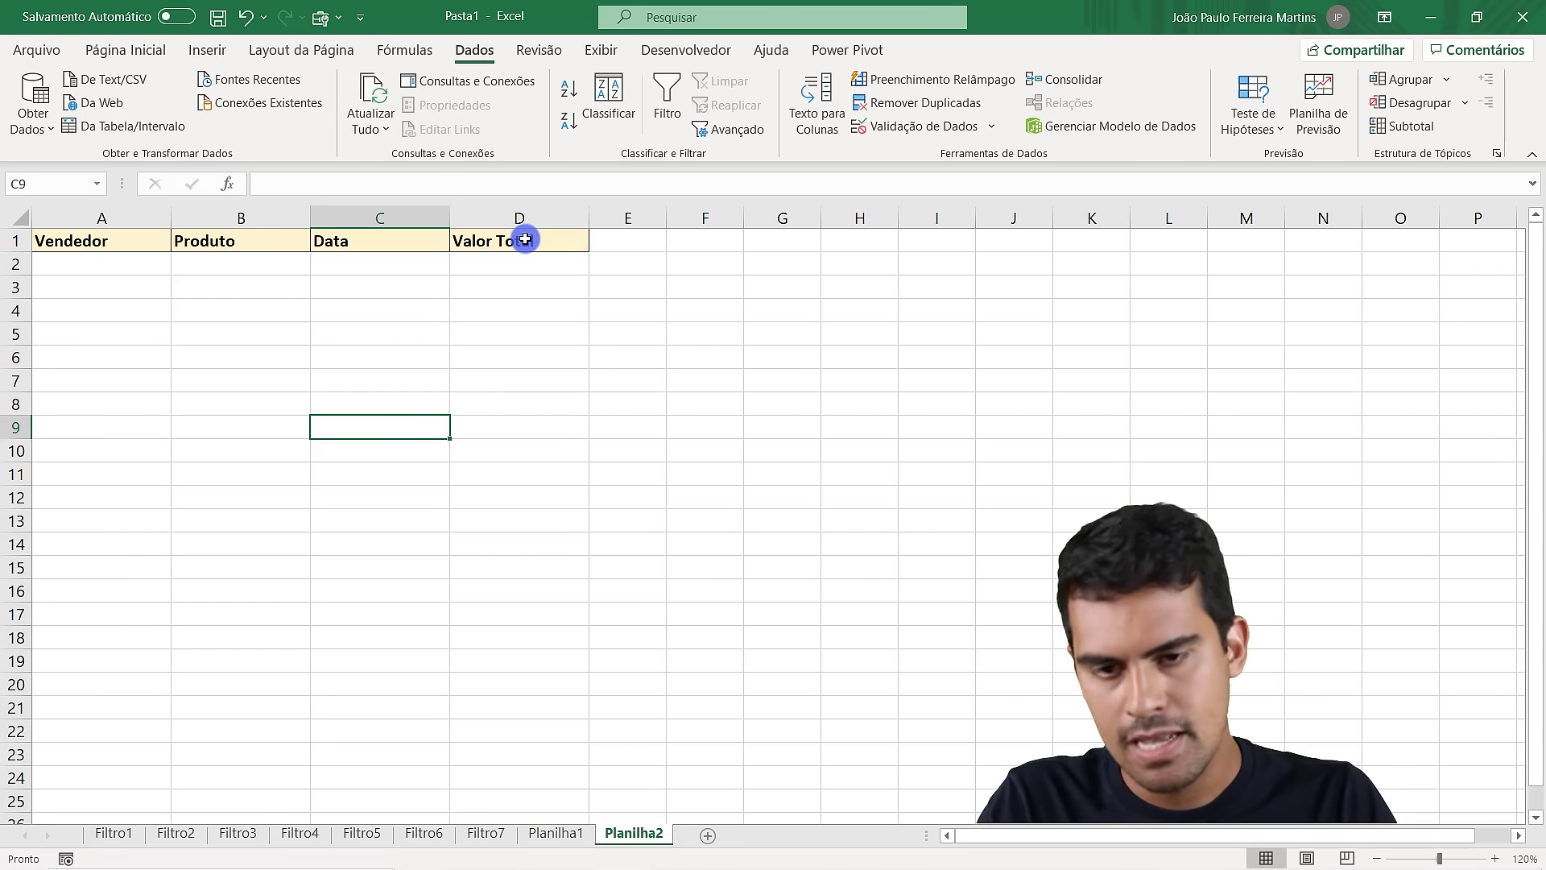
Start an Advanced Filter from Planilha2 with the Filtro1 table, Filtro1!$A$6:$F$705, as its list range
click(736, 129)
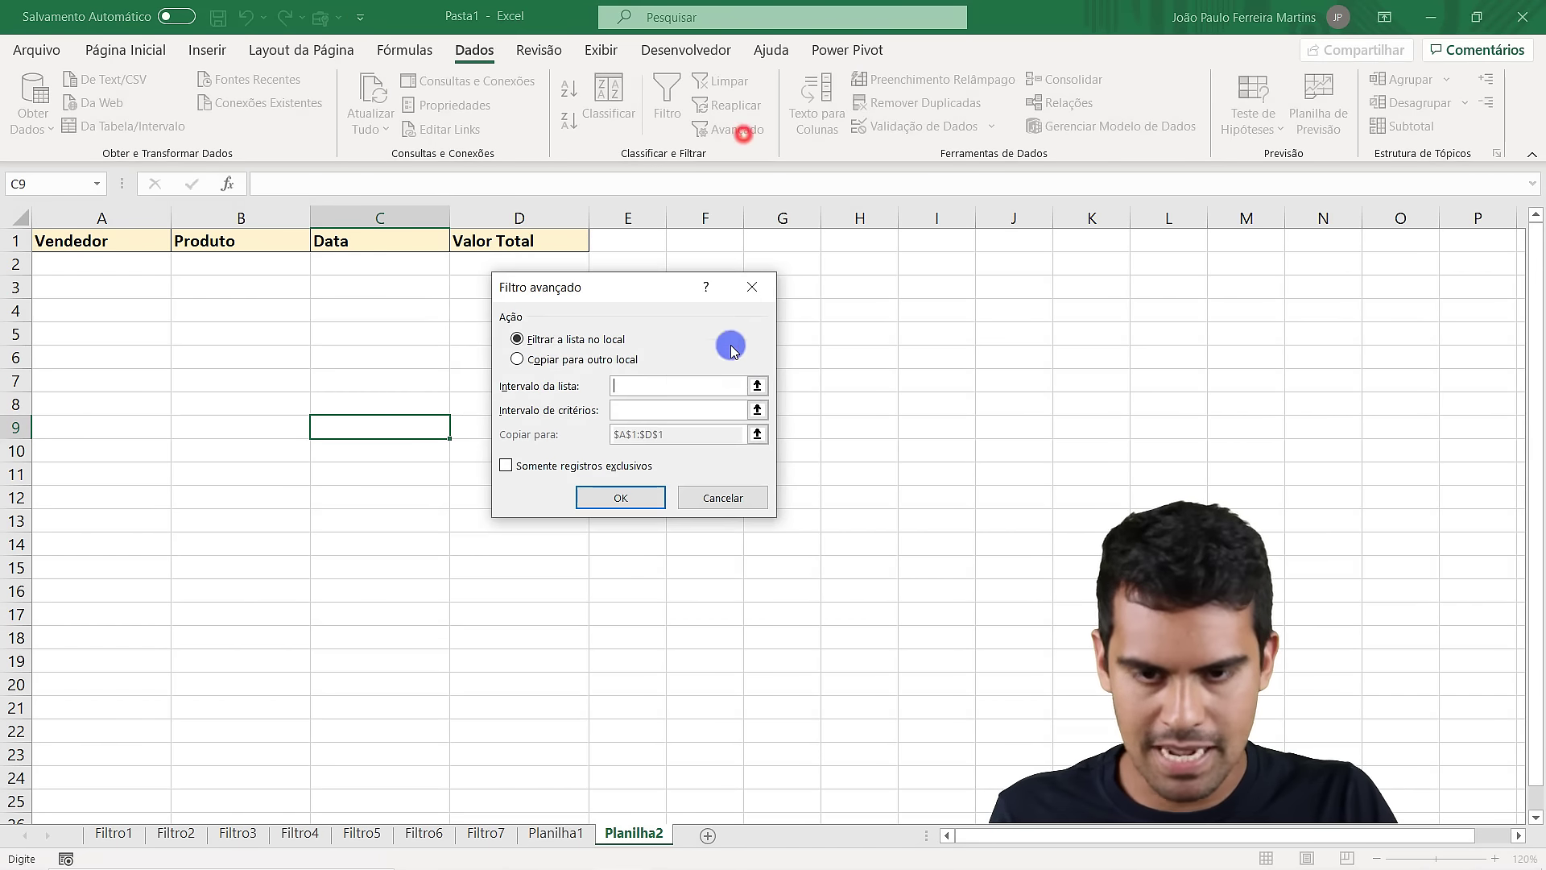
click(756, 390)
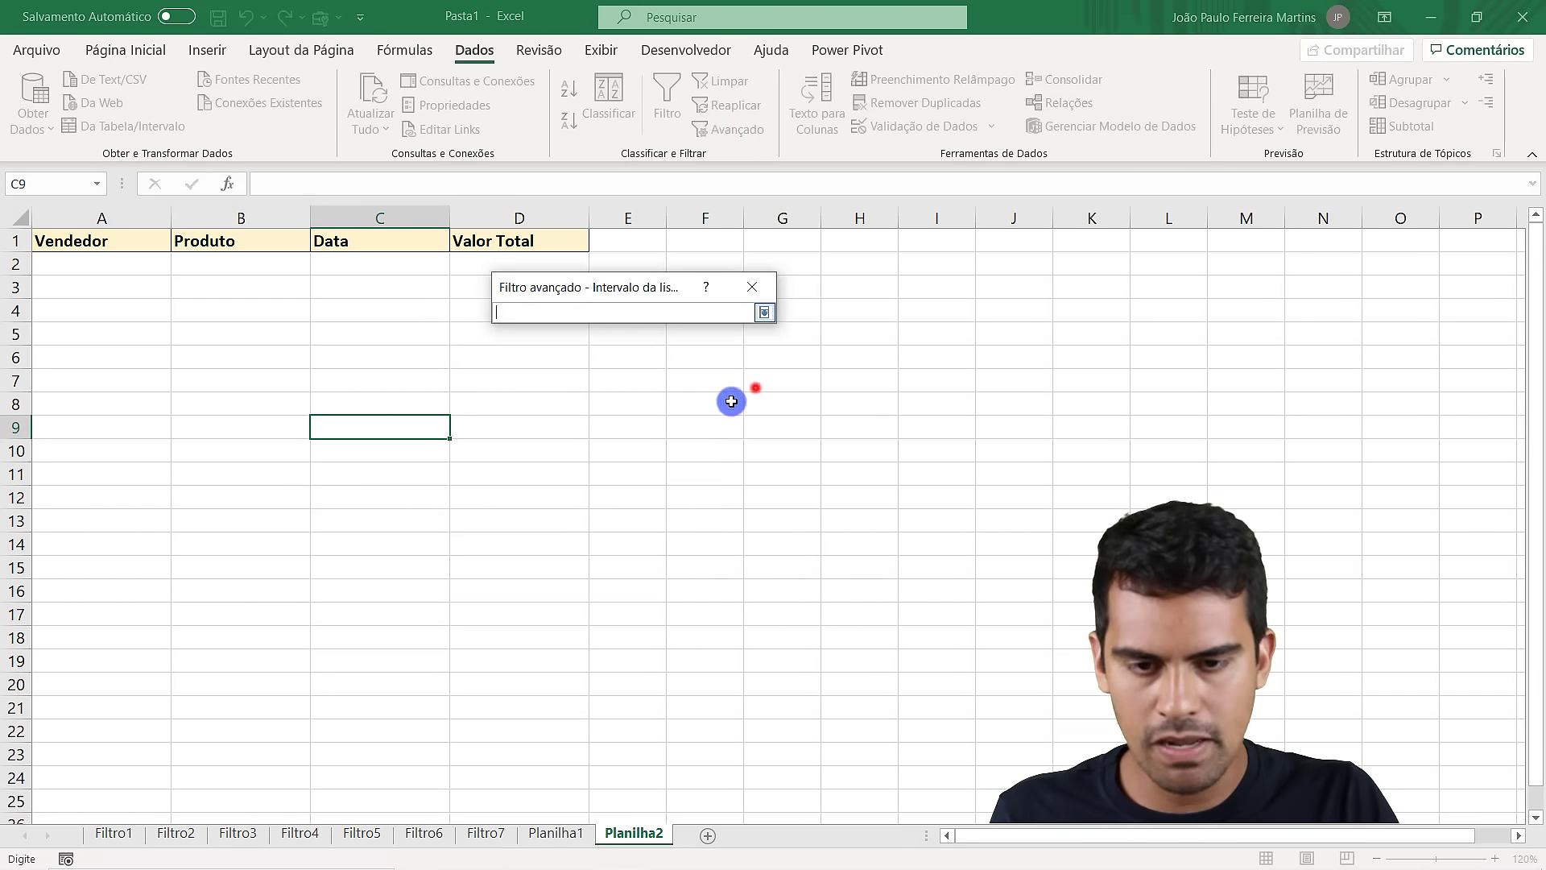
click(112, 833)
click(113, 355)
key(ctrl+shift+Right)
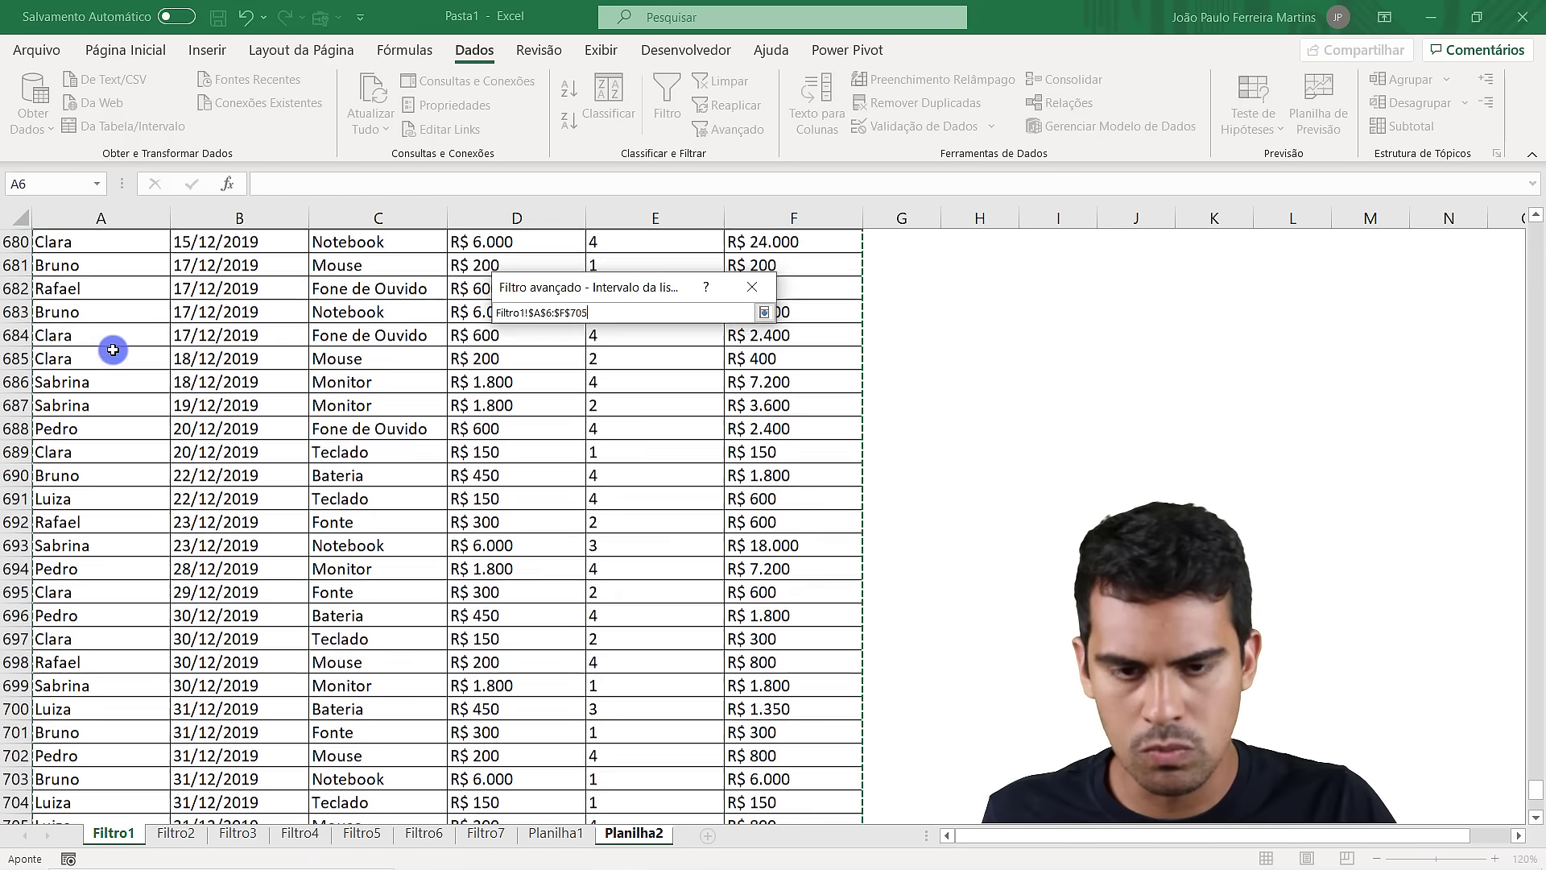
key(ctrl+shift+Down)
key(Return)
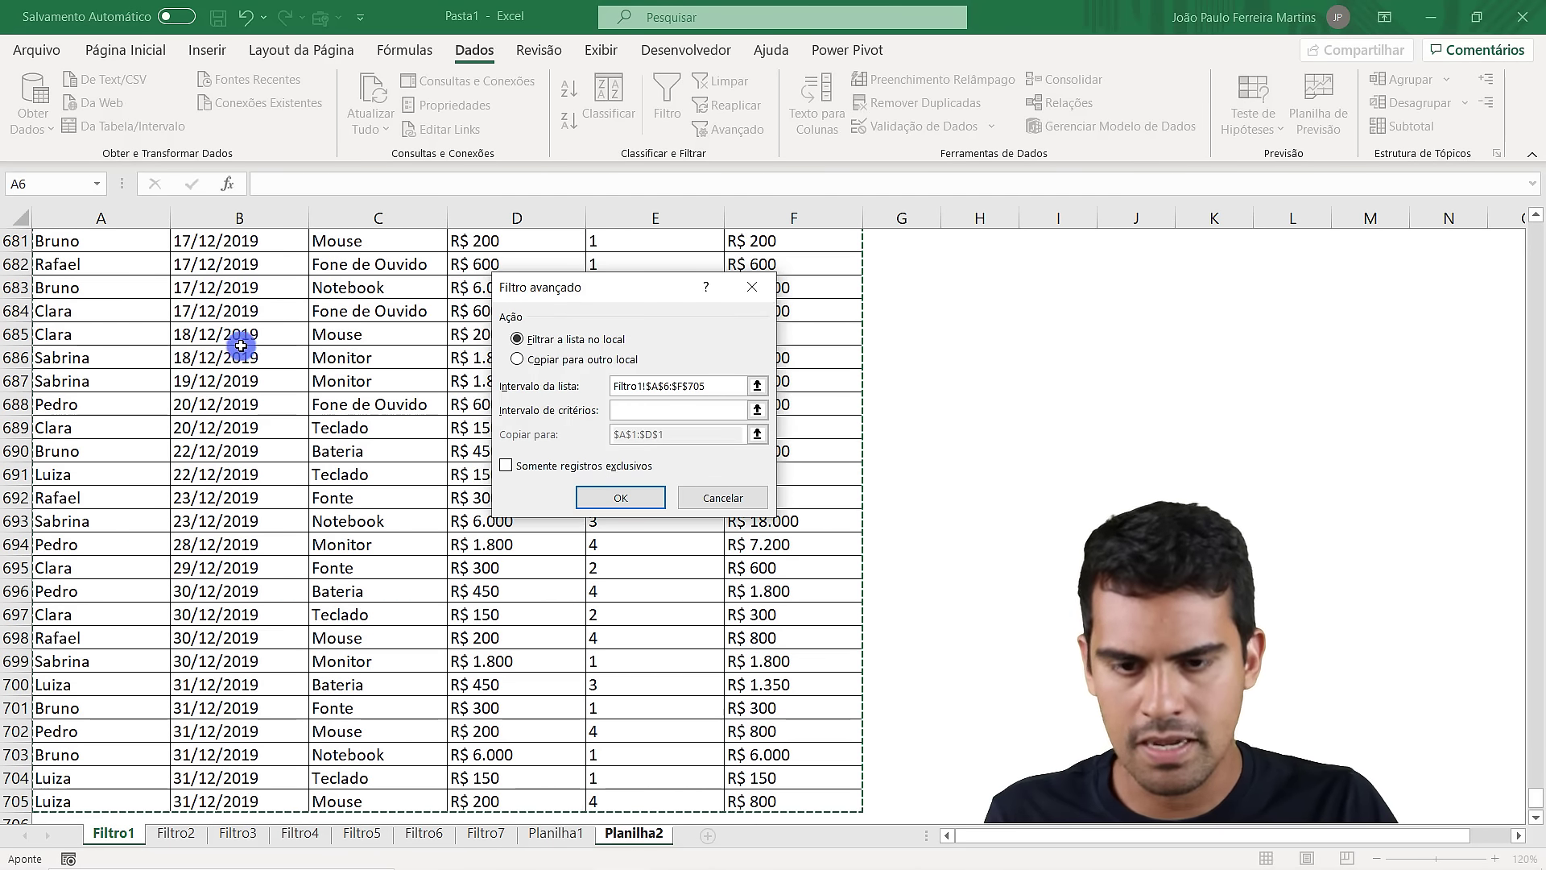
Use the Produto, Vendedor and Quantidade criteria block Filtro1!$A$1:$C$3 as the filter's criteria range
click(757, 409)
click(121, 832)
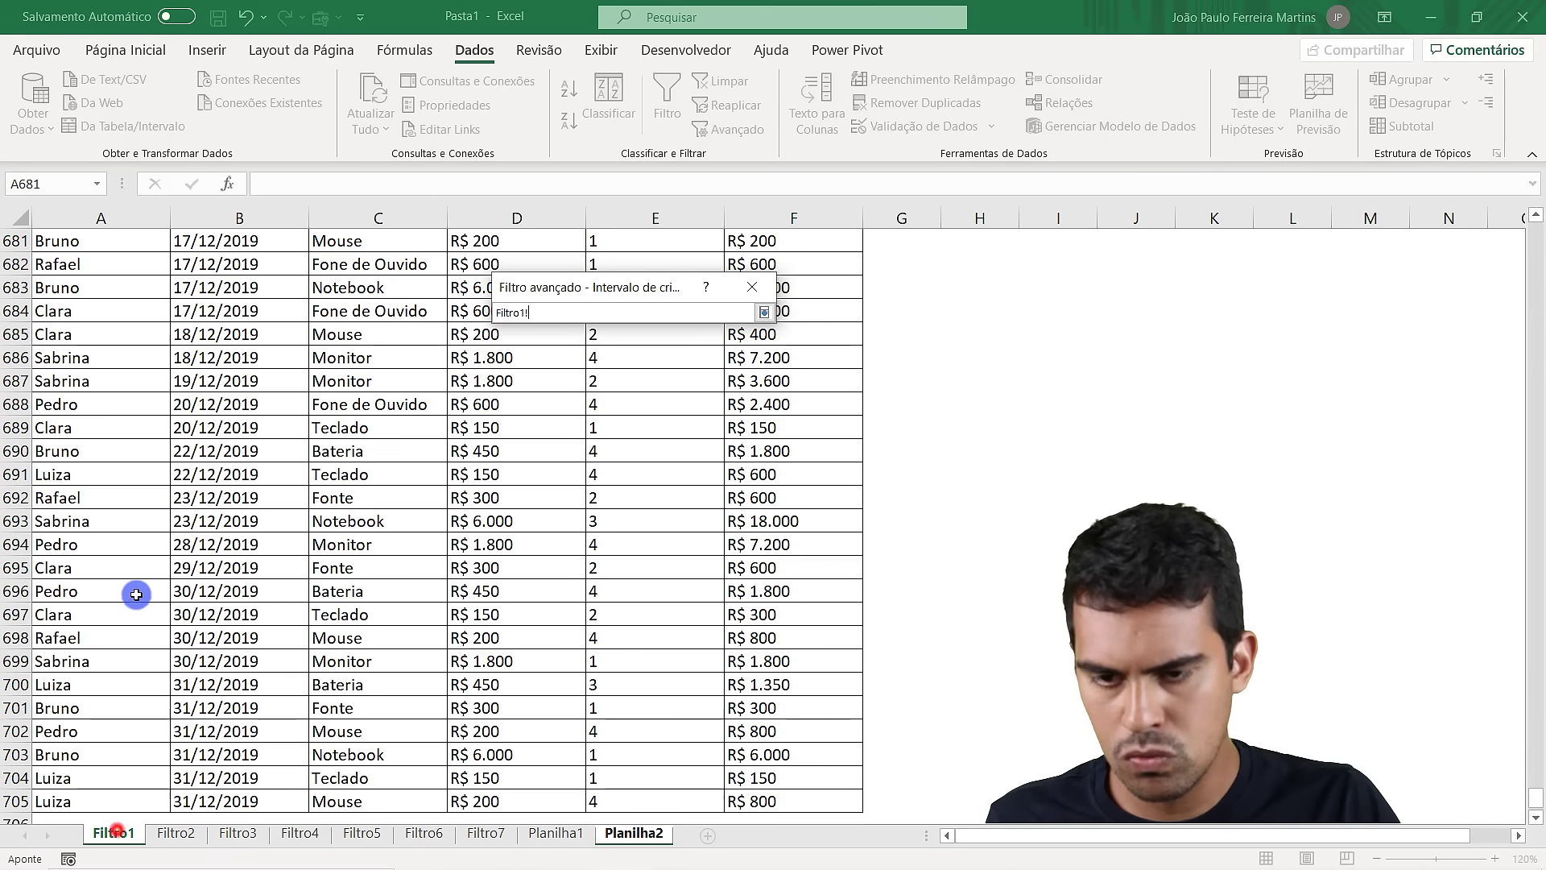
key(ctrl+Home)
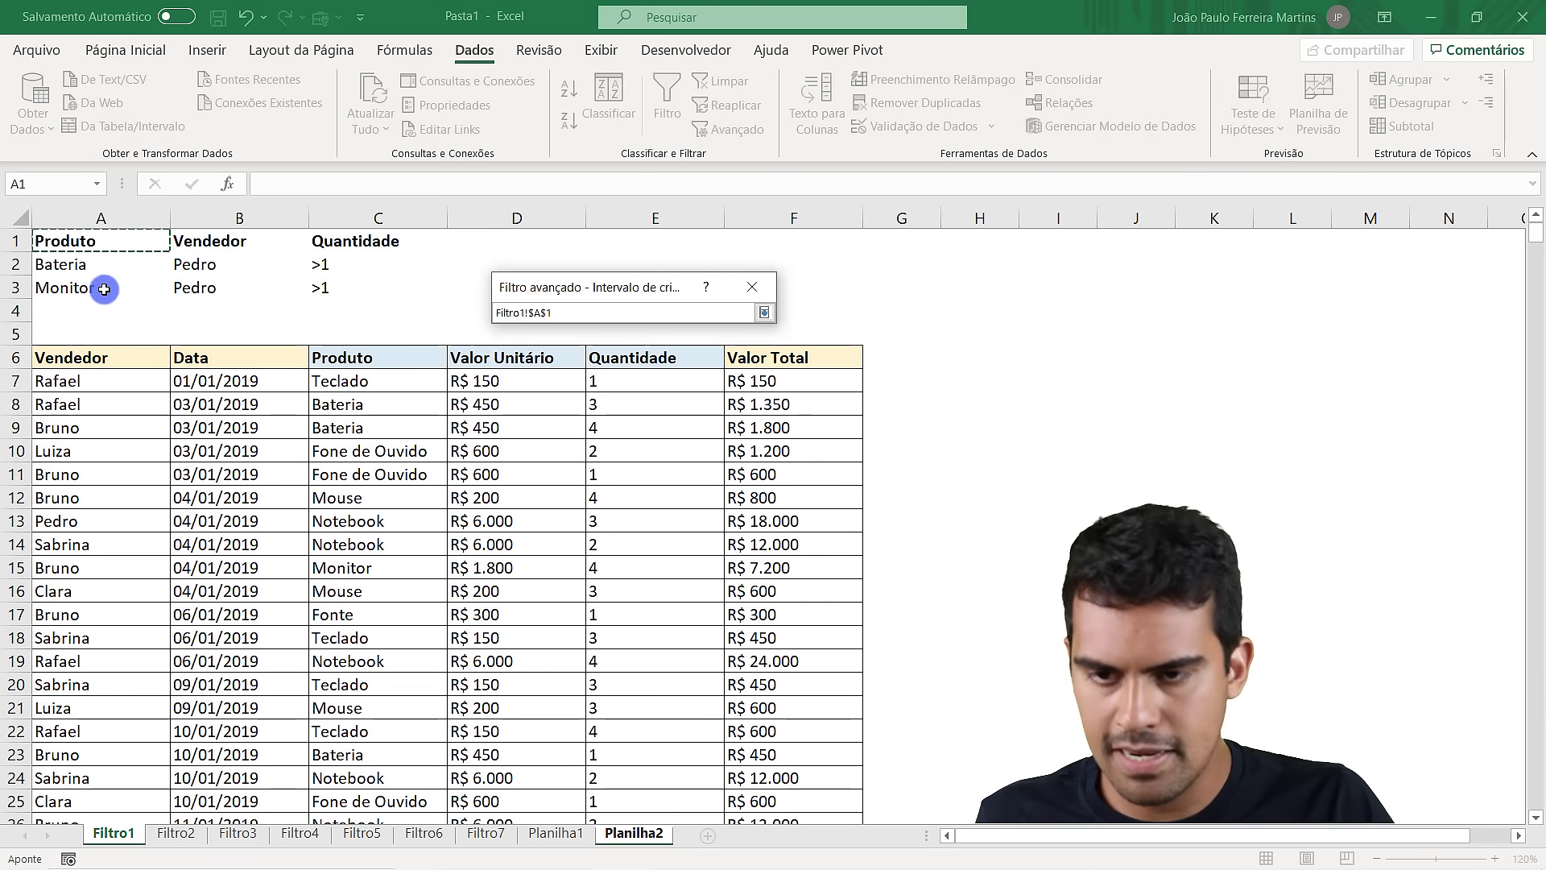
drag(90, 240, 354, 288)
key(Return)
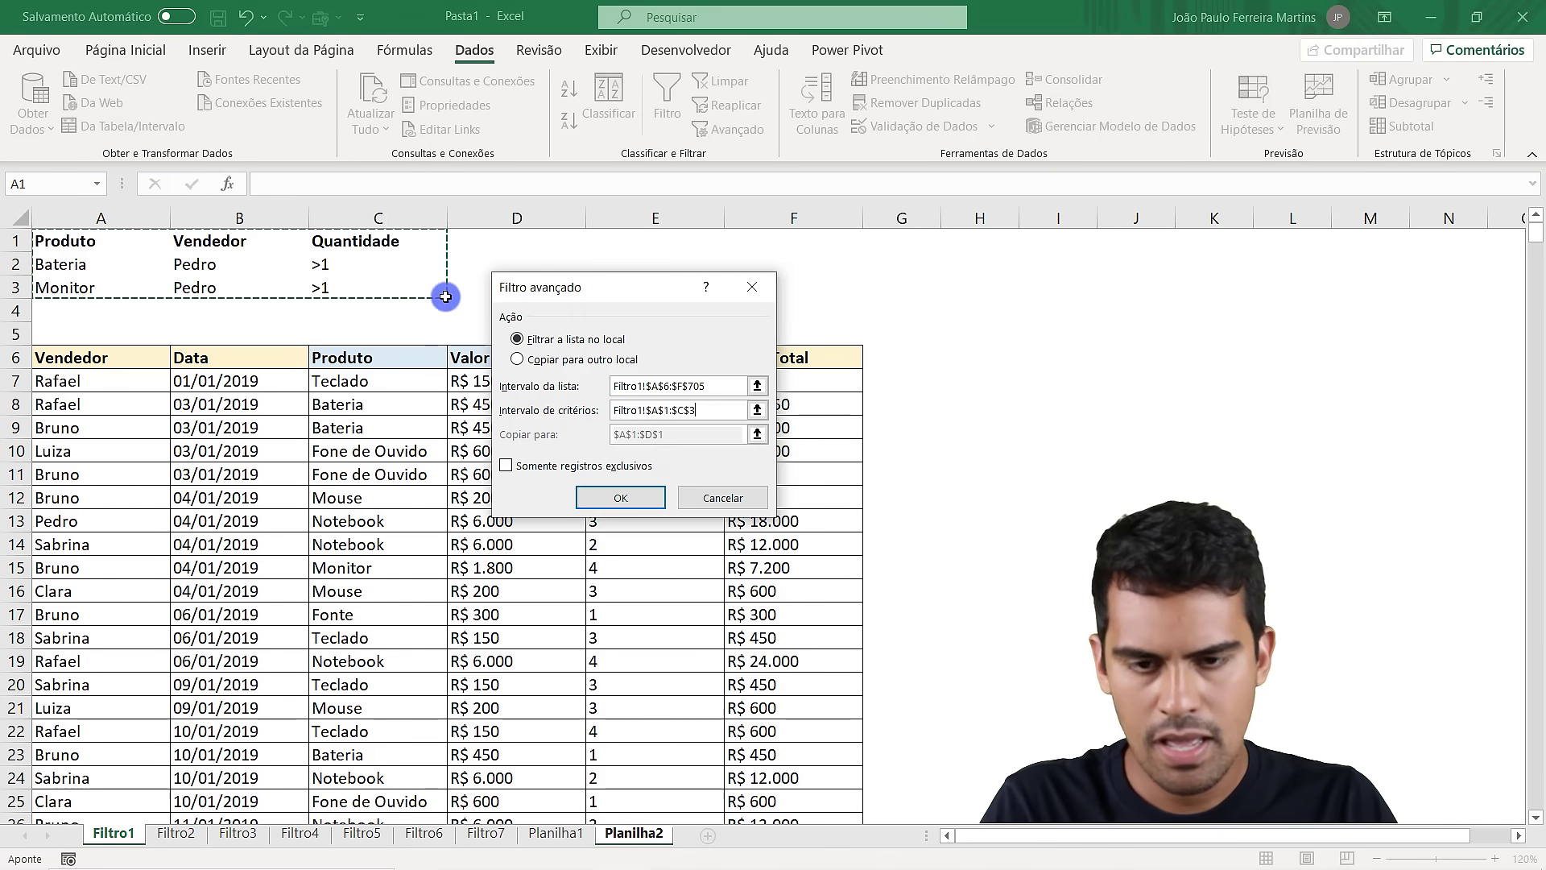
Copy the filtered records to another location, with the four Planilha2 headers in A1:D1 as destination, and run the filter
click(534, 363)
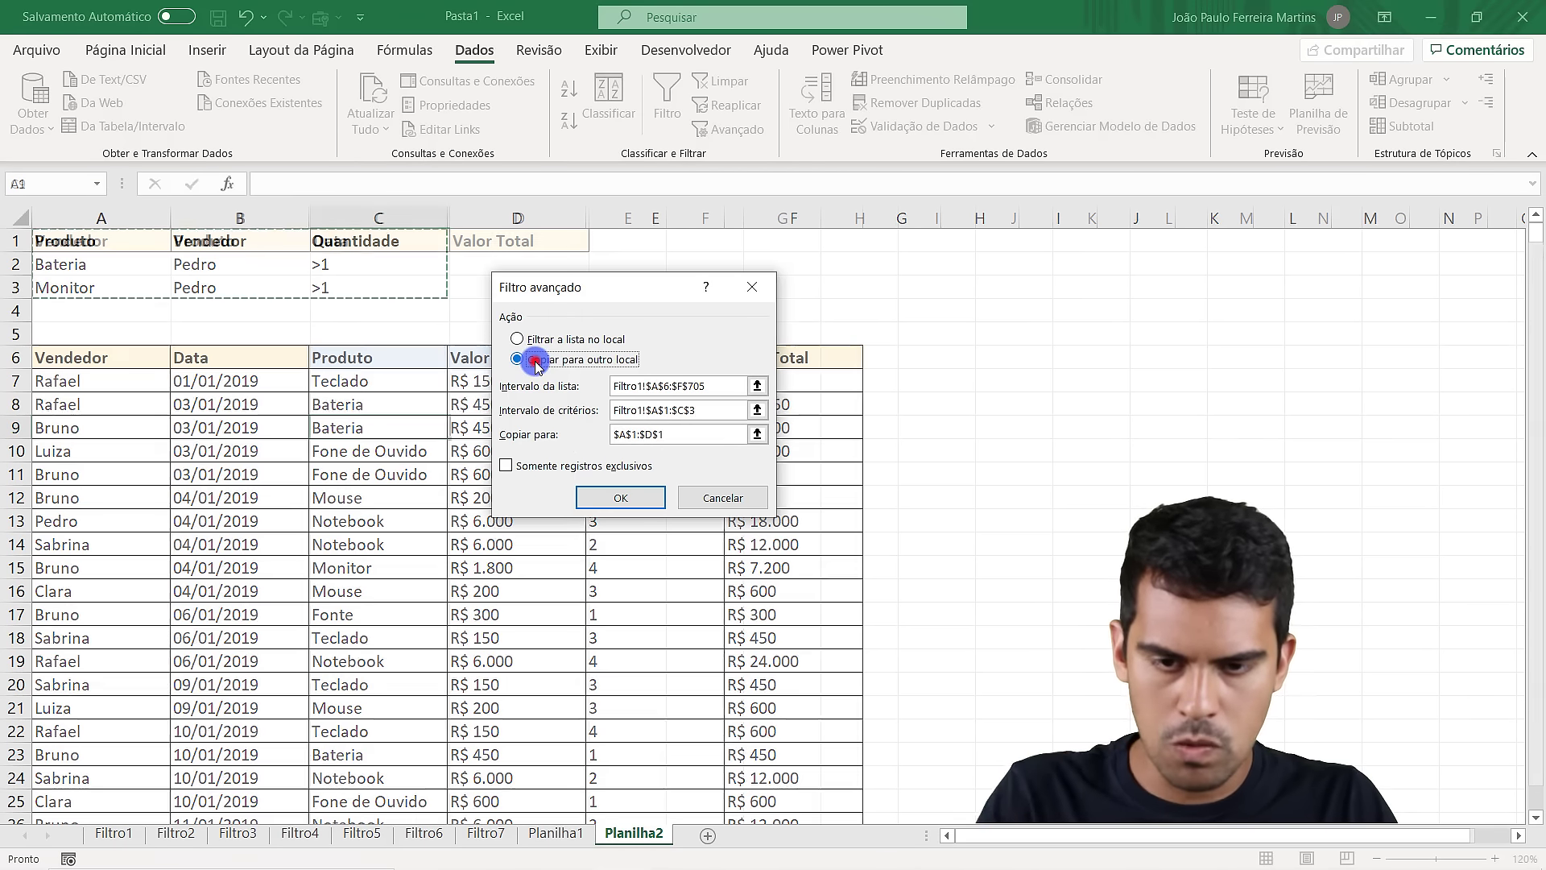
click(754, 428)
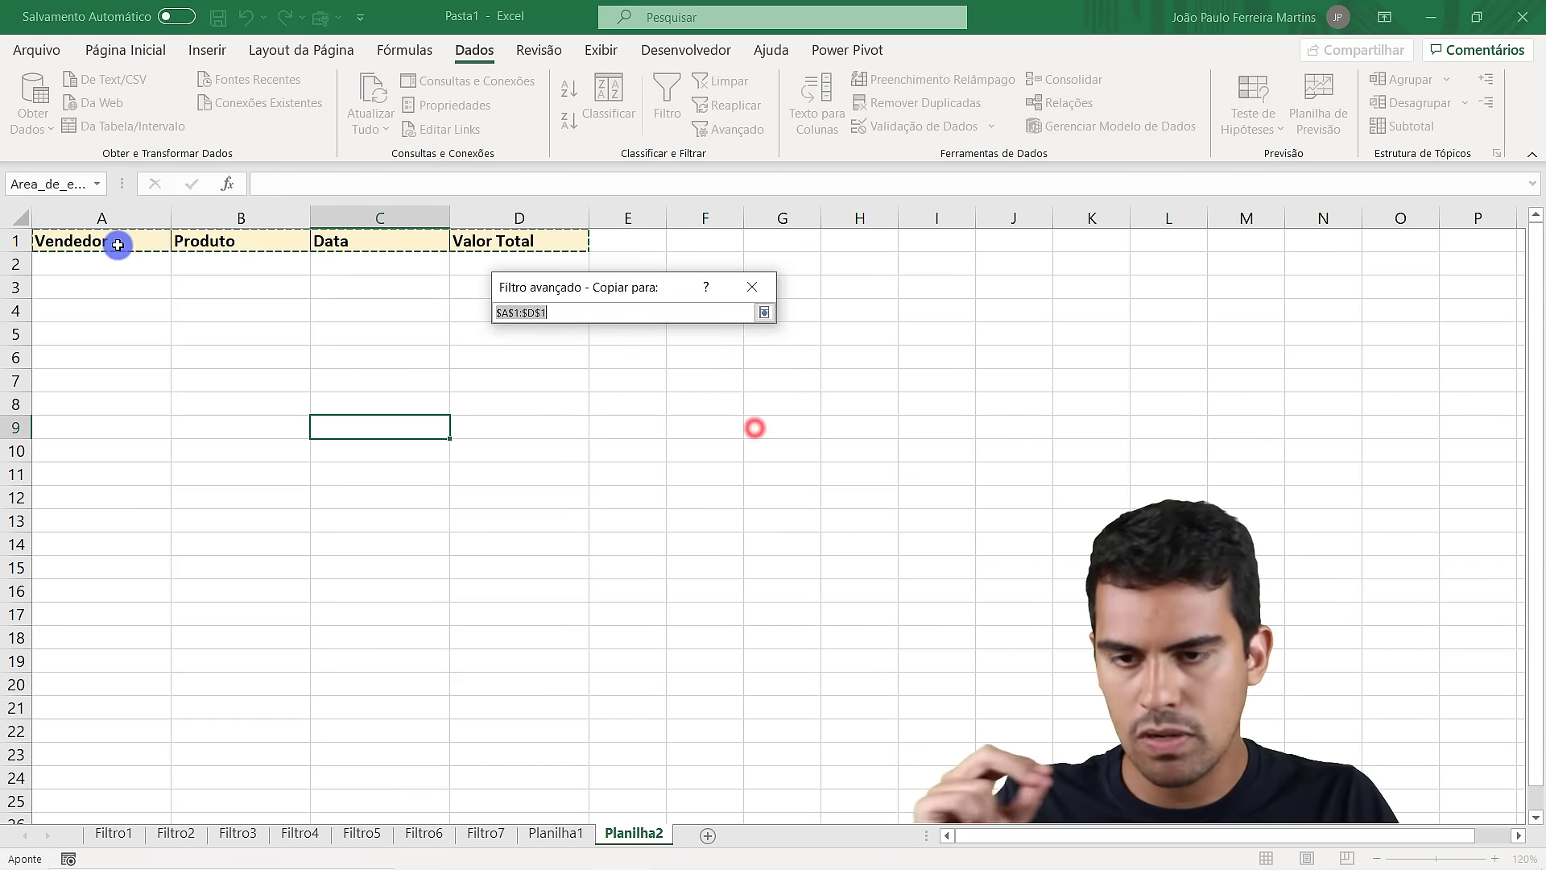
drag(121, 241, 499, 240)
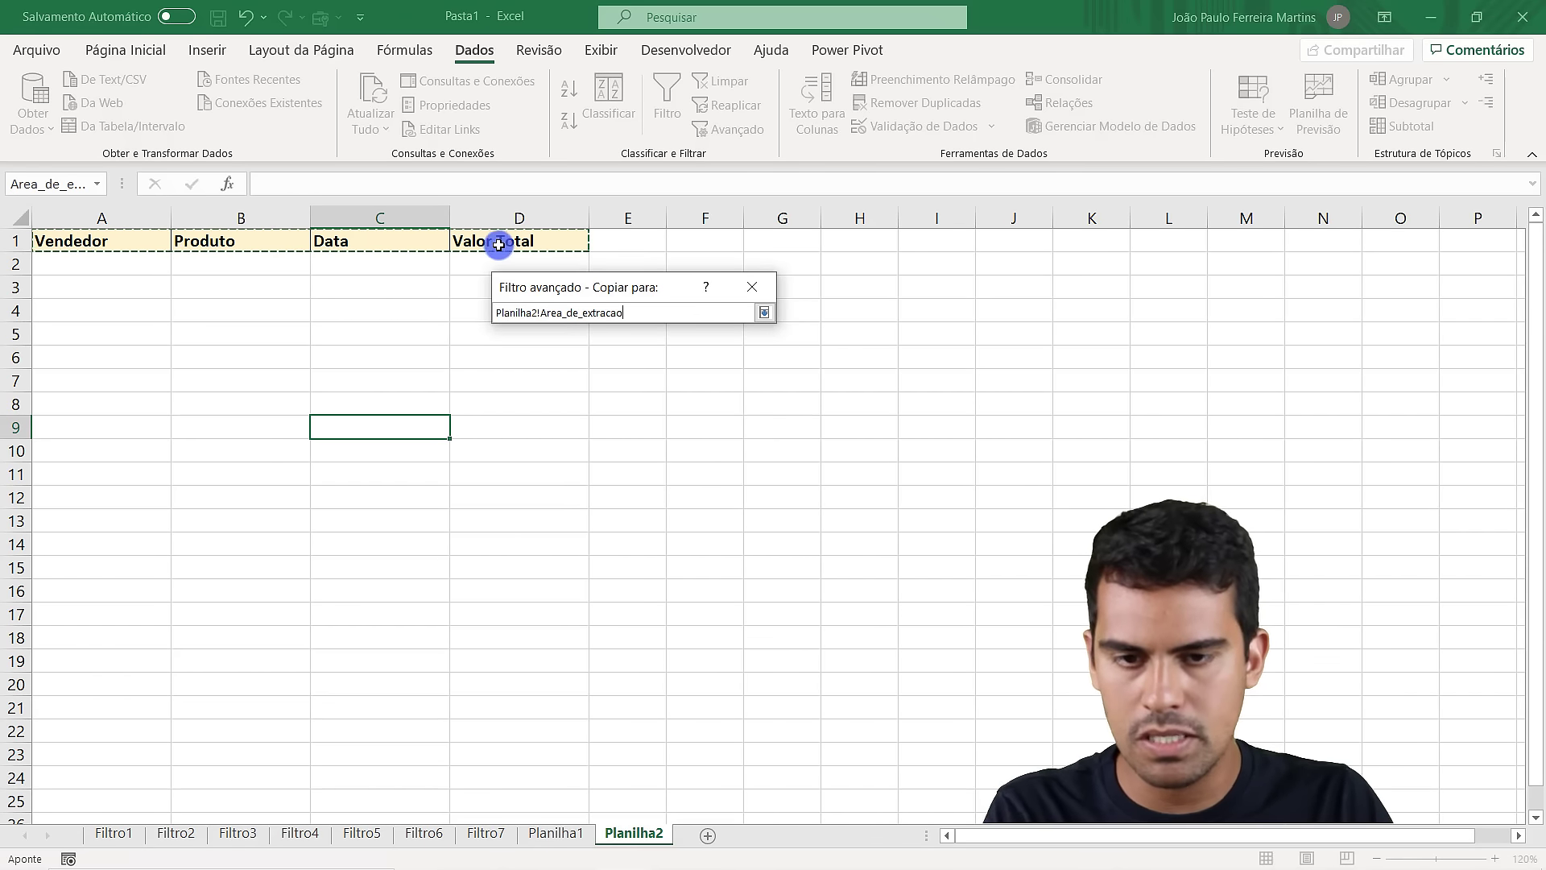
drag(95, 242, 492, 244)
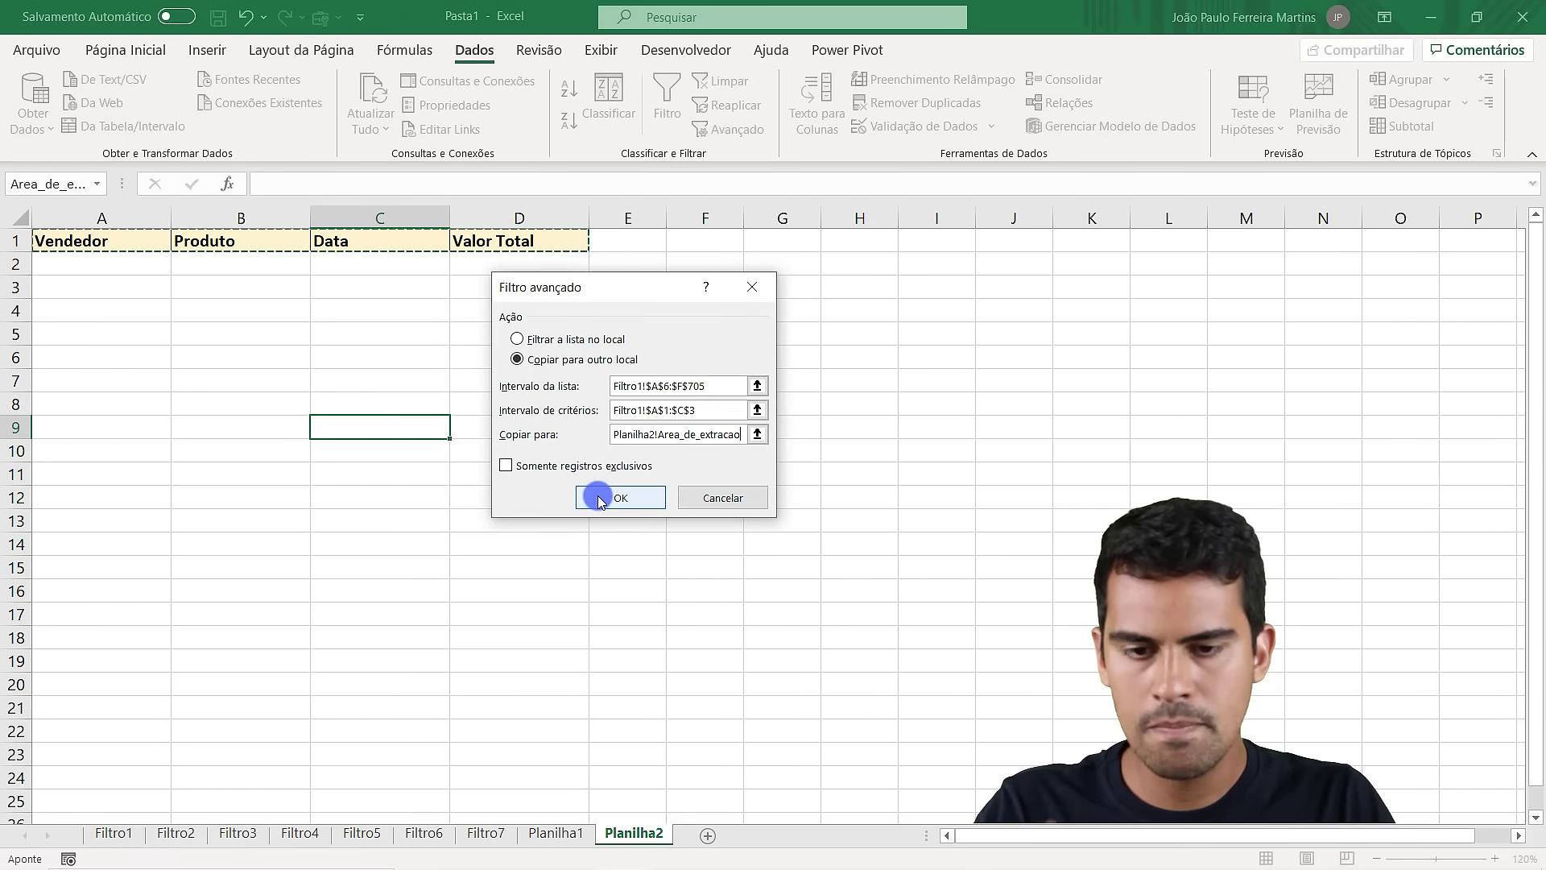
click(600, 496)
Review the new extraction in Planilha2, checking the Vendedor, Produto, Data and Valor Total columns
click(286, 380)
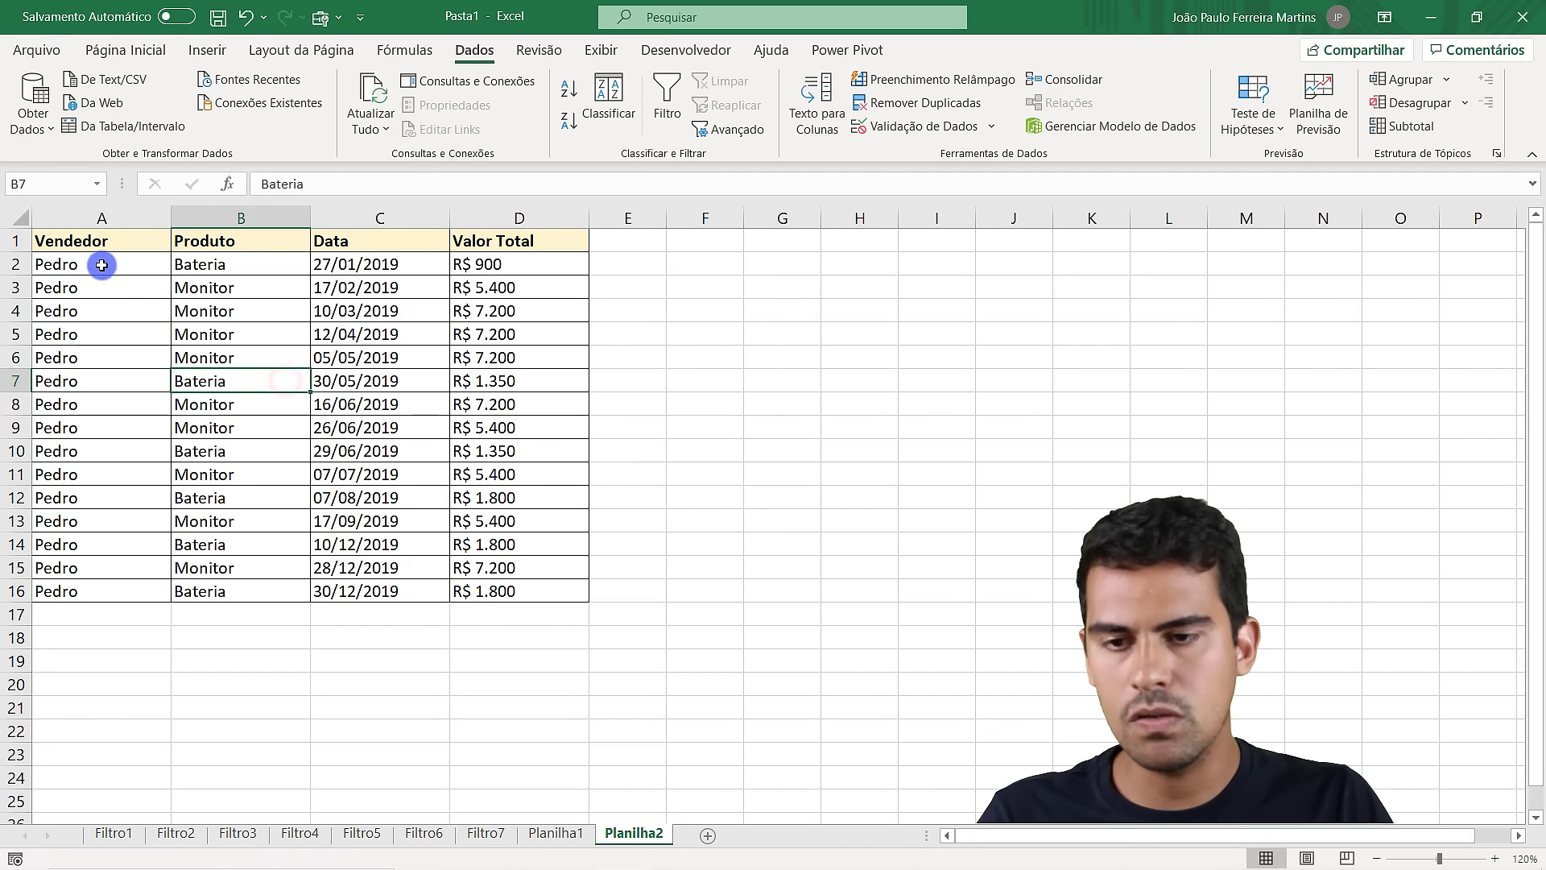
drag(102, 264, 117, 583)
click(254, 264)
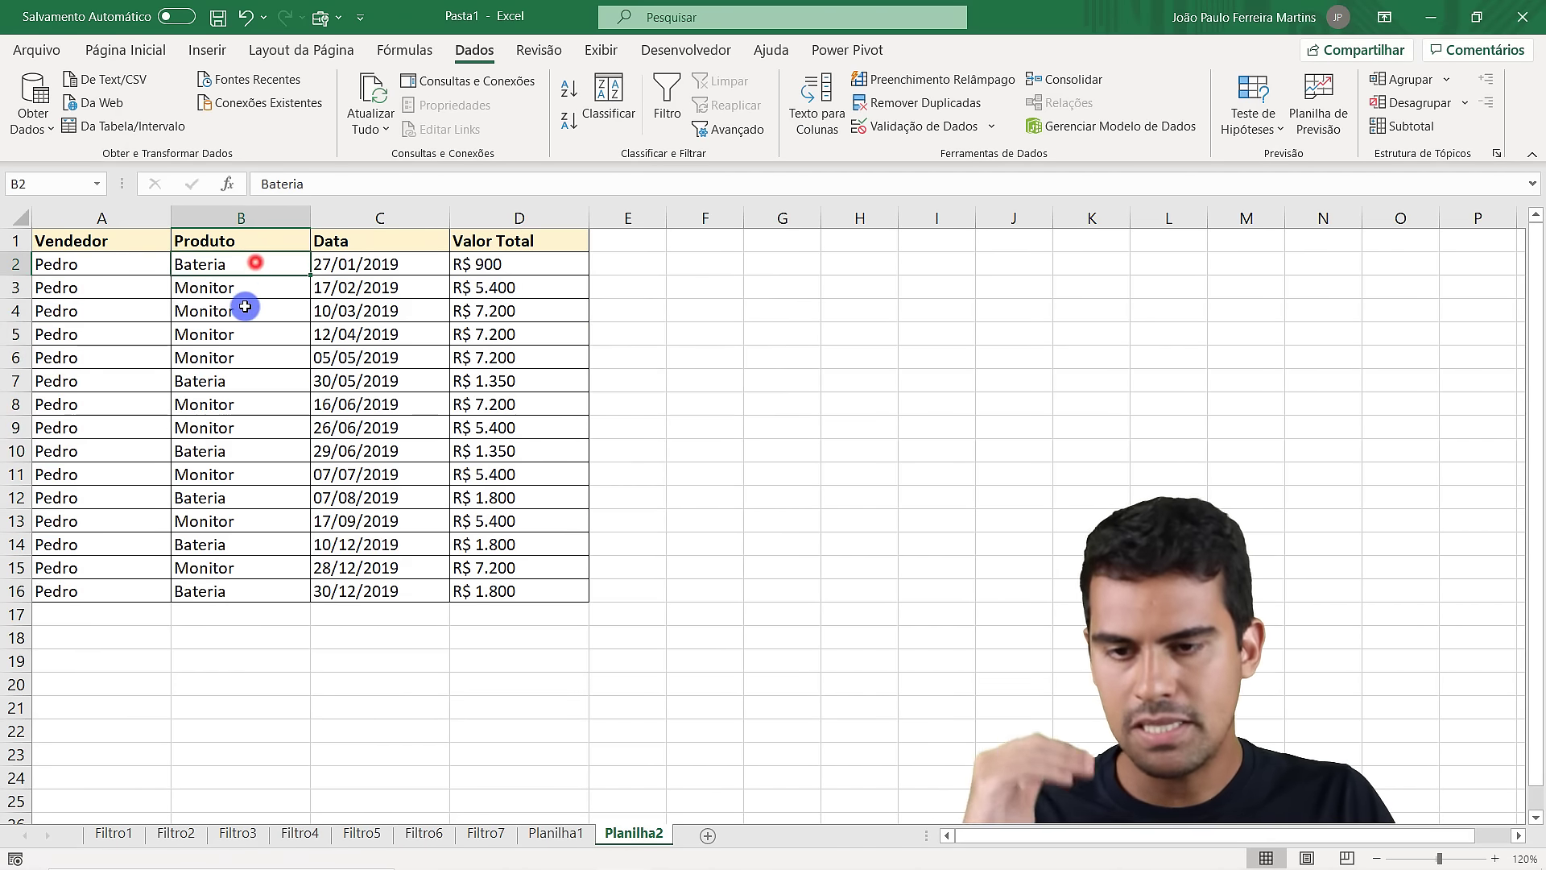
click(242, 290)
click(229, 384)
click(228, 452)
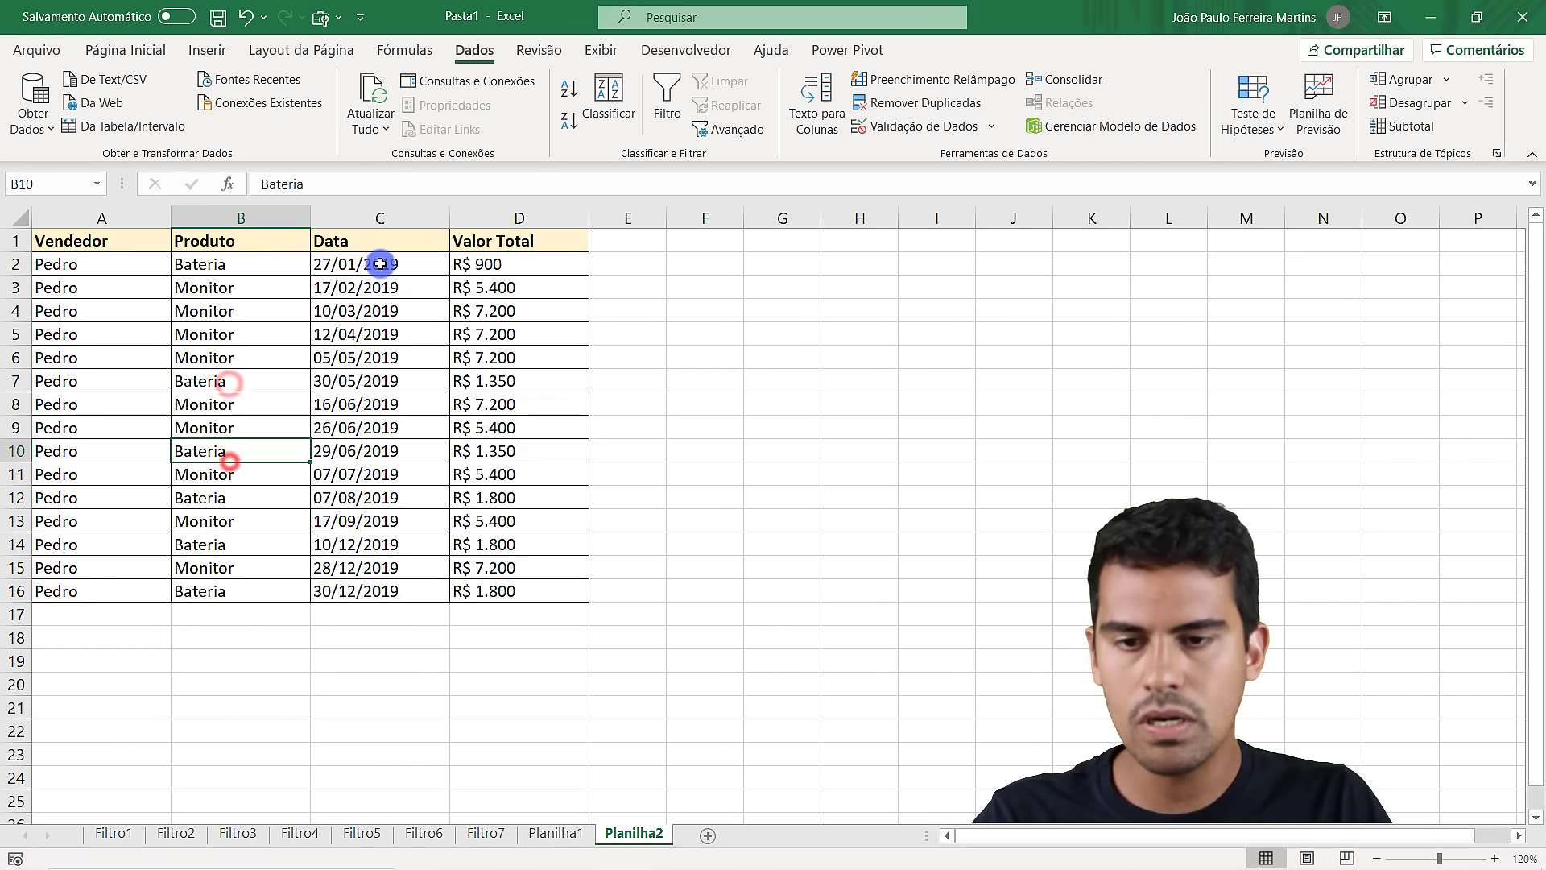
drag(381, 264, 384, 521)
drag(500, 266, 511, 402)
click(516, 396)
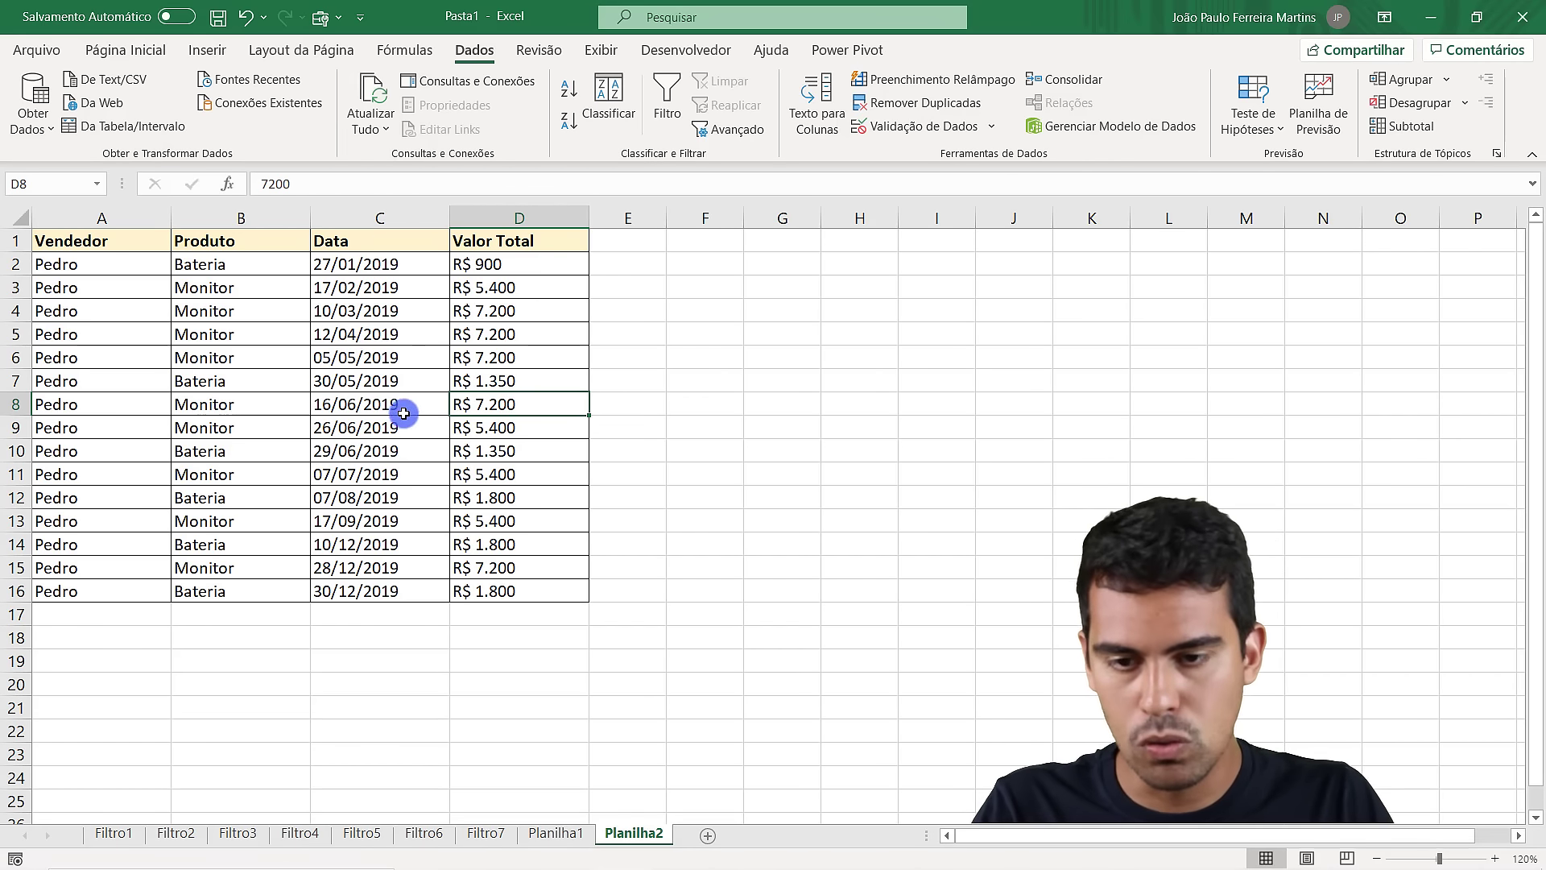
Check the Quantidade criteria in Filtro1 against the columns extracted to Planilha2
click(117, 831)
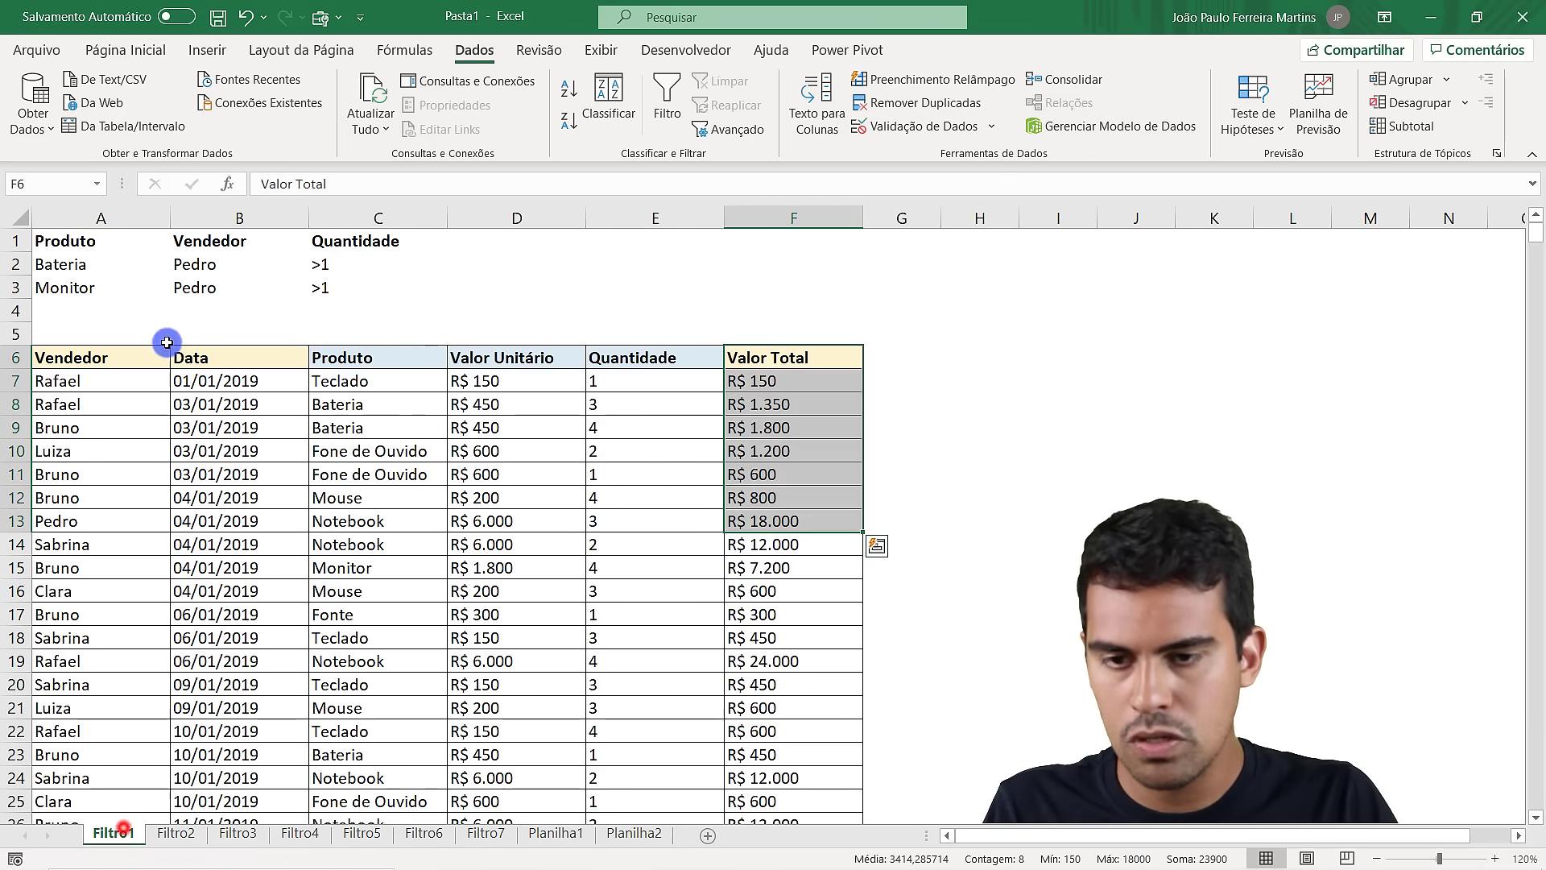
click(326, 264)
click(345, 287)
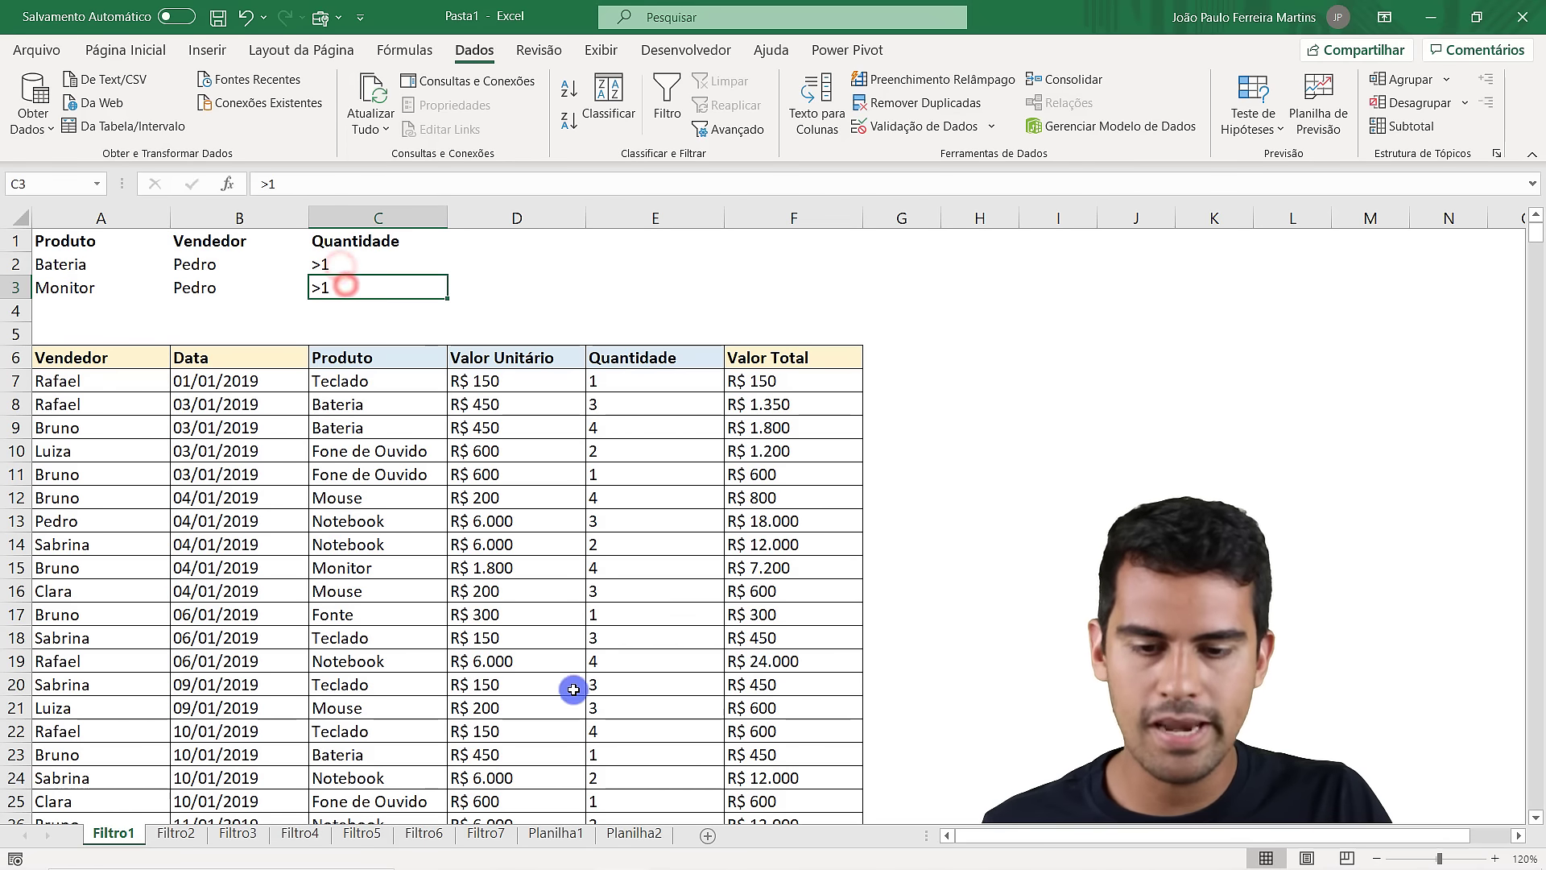
click(634, 832)
click(396, 332)
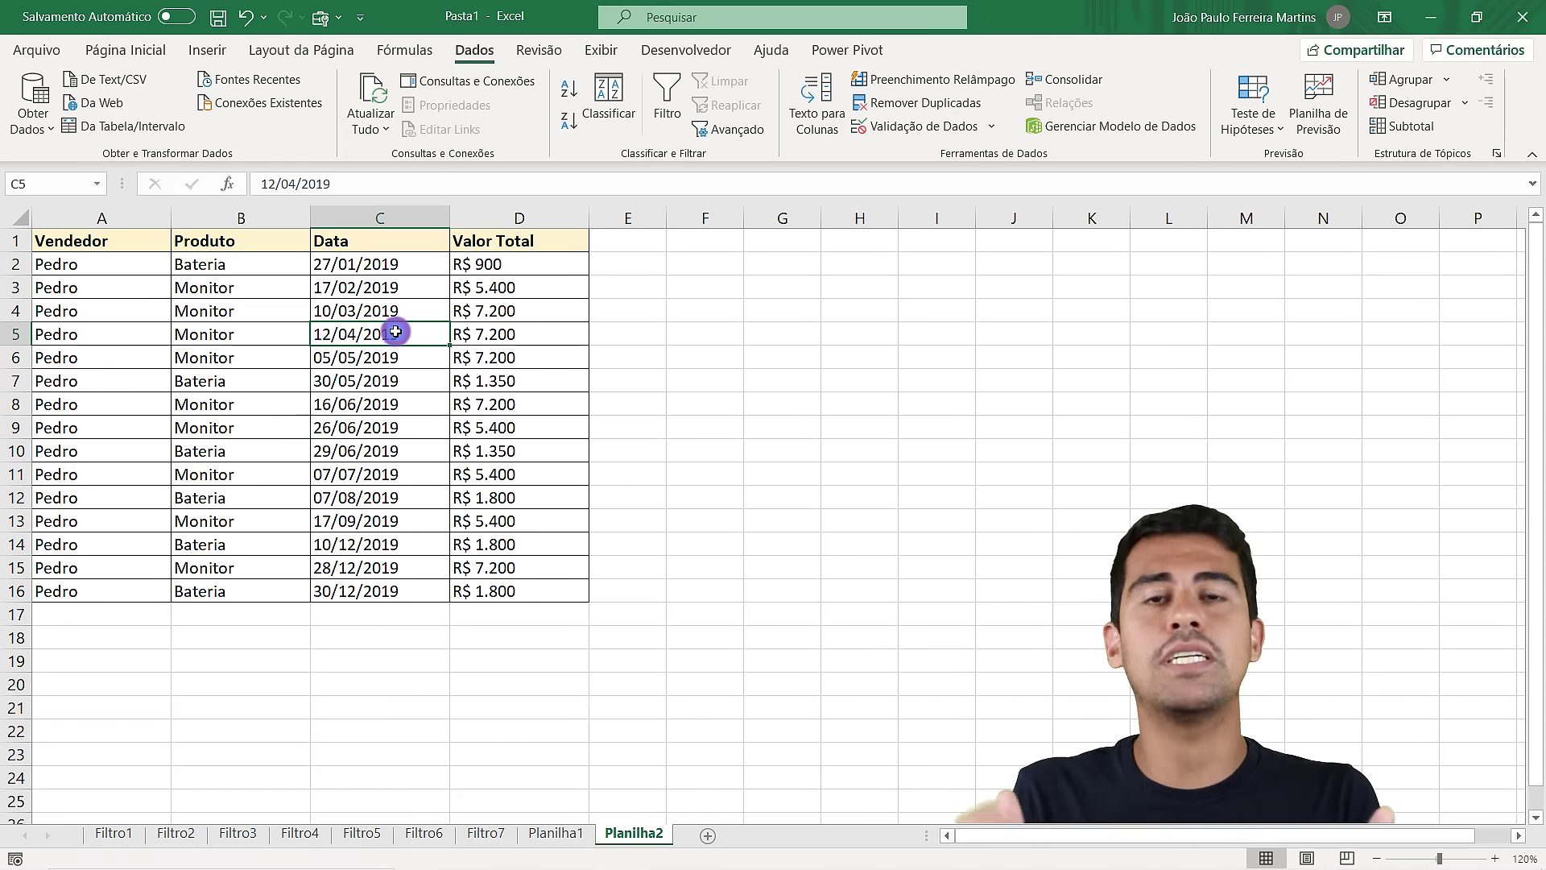